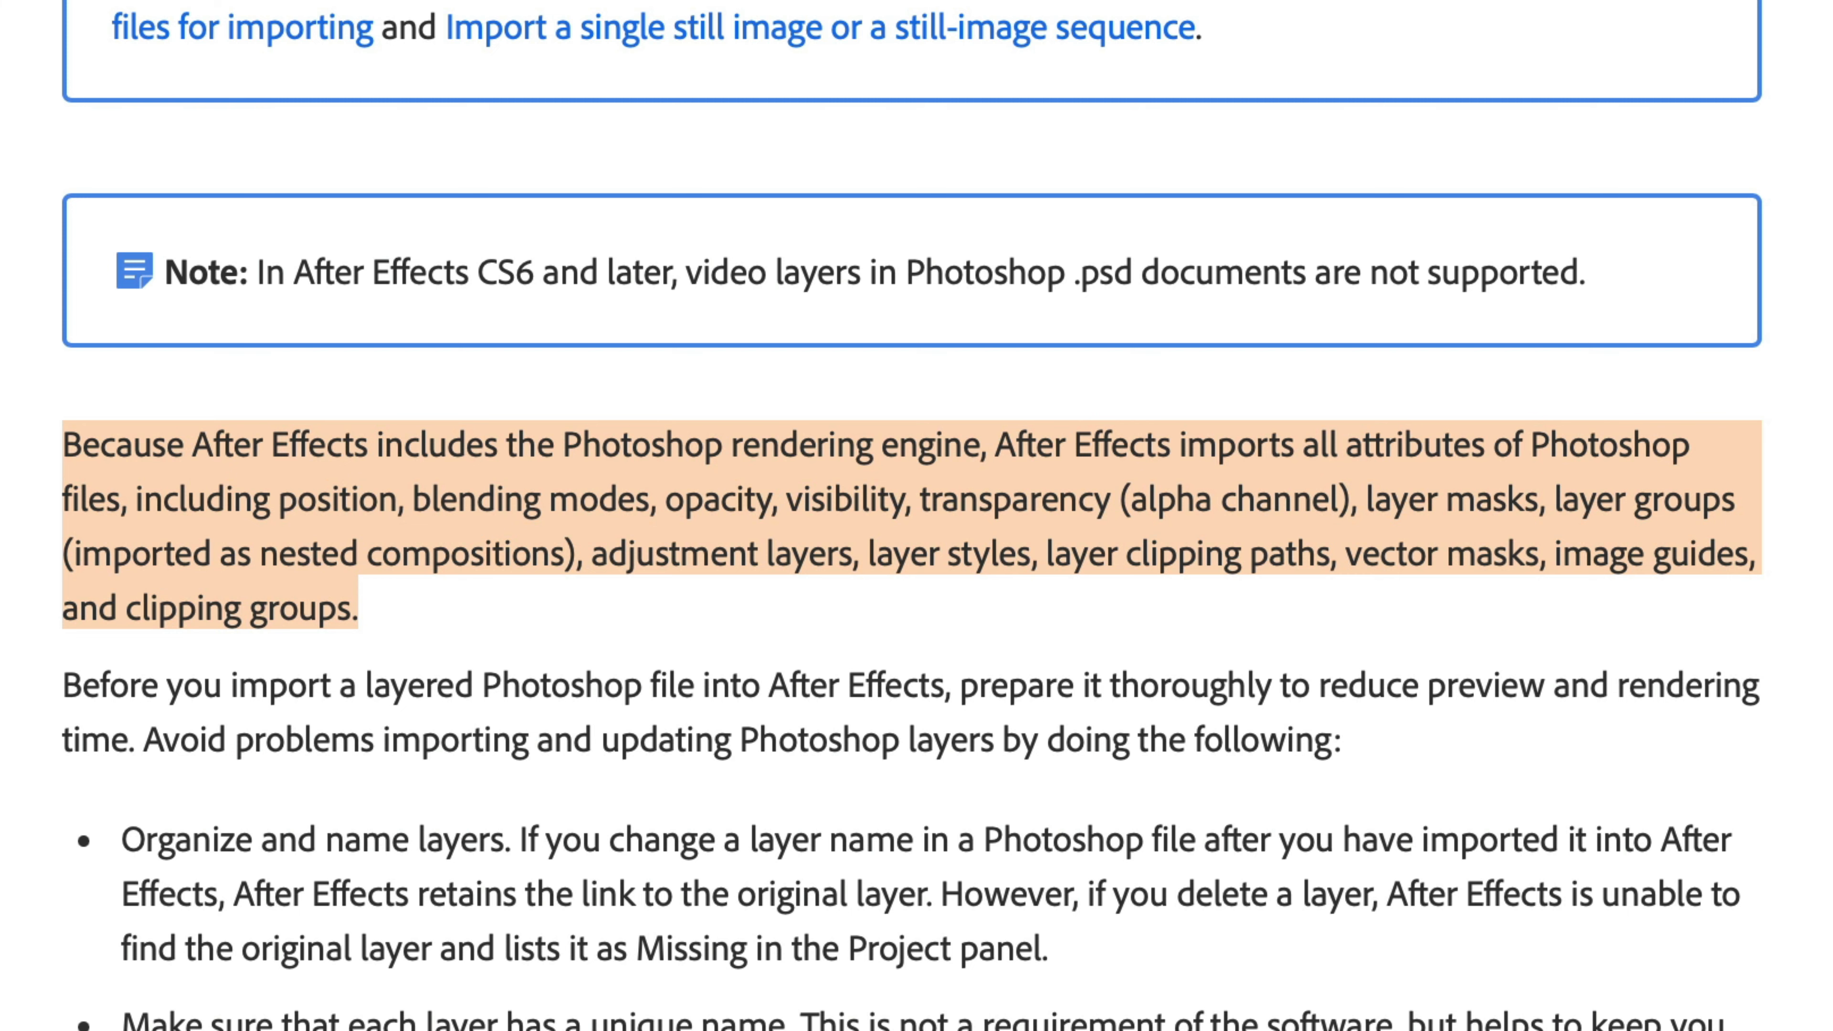
Step: Read the help page's guidance on supported Photoshop attributes and preparing layered files for import into After Effects
scroll(1350, 438, down, 8)
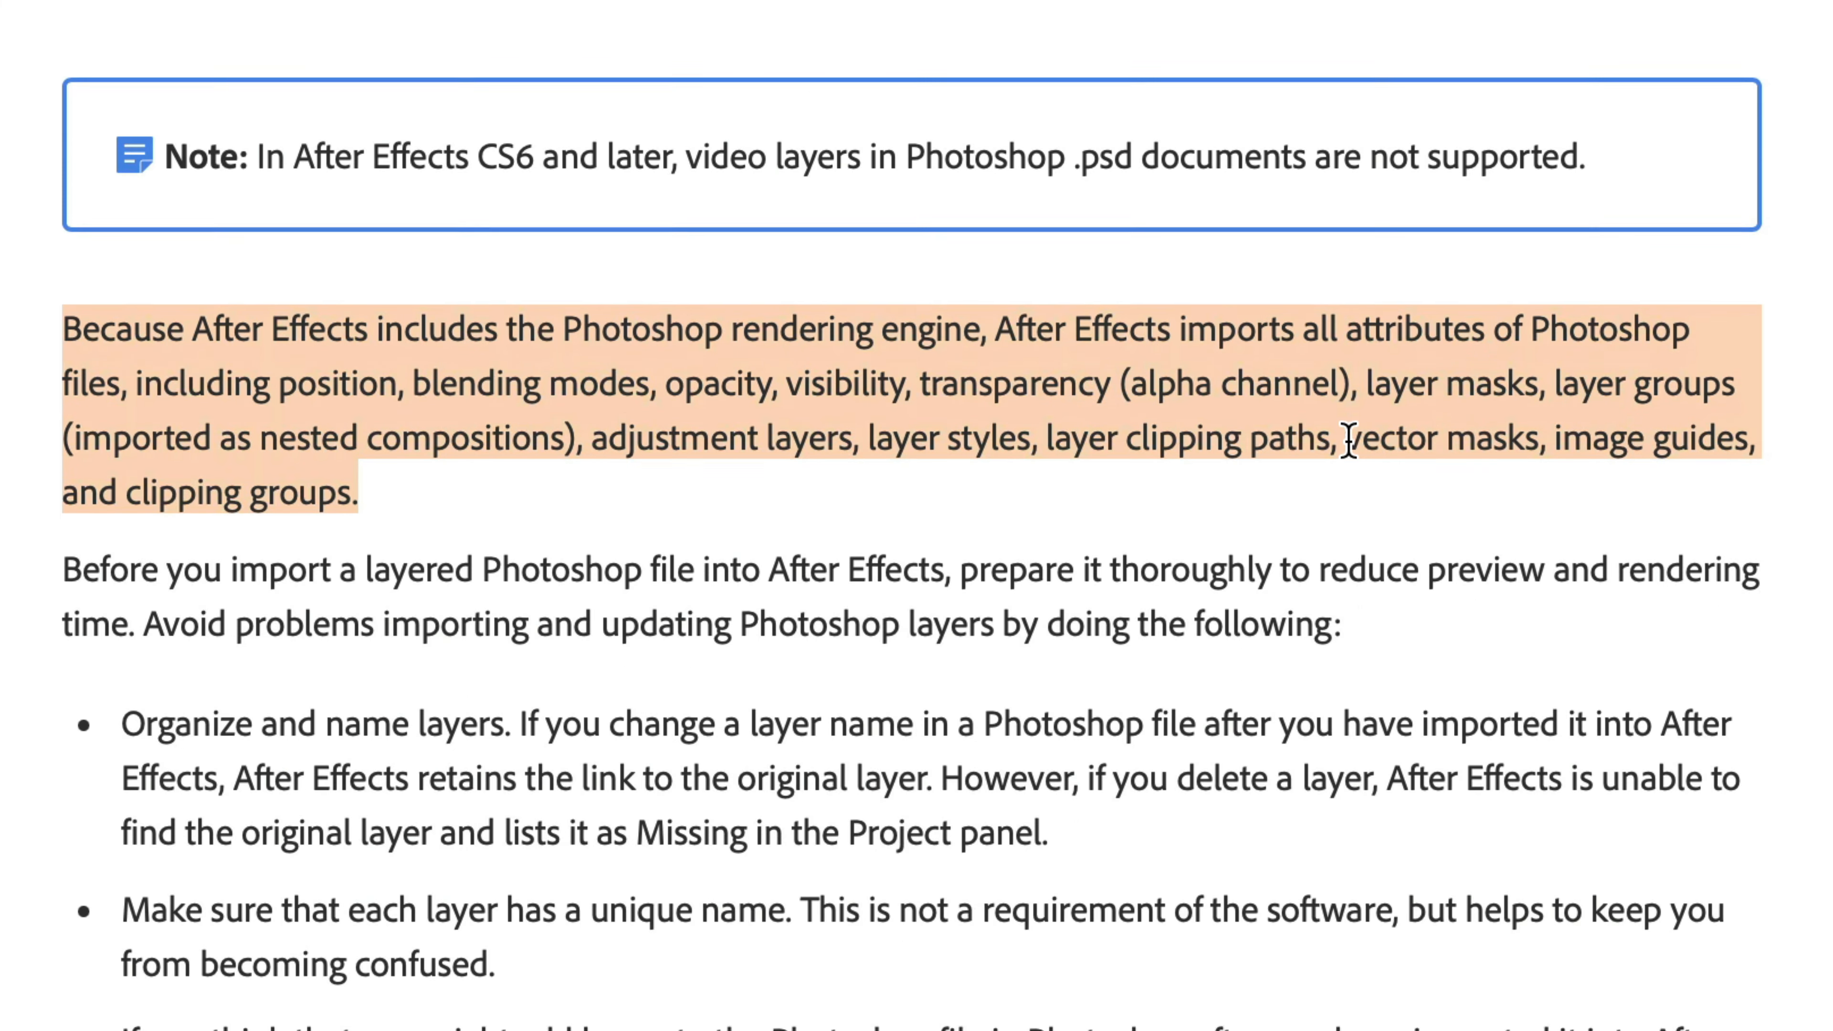
scroll(1350, 447, down, 3)
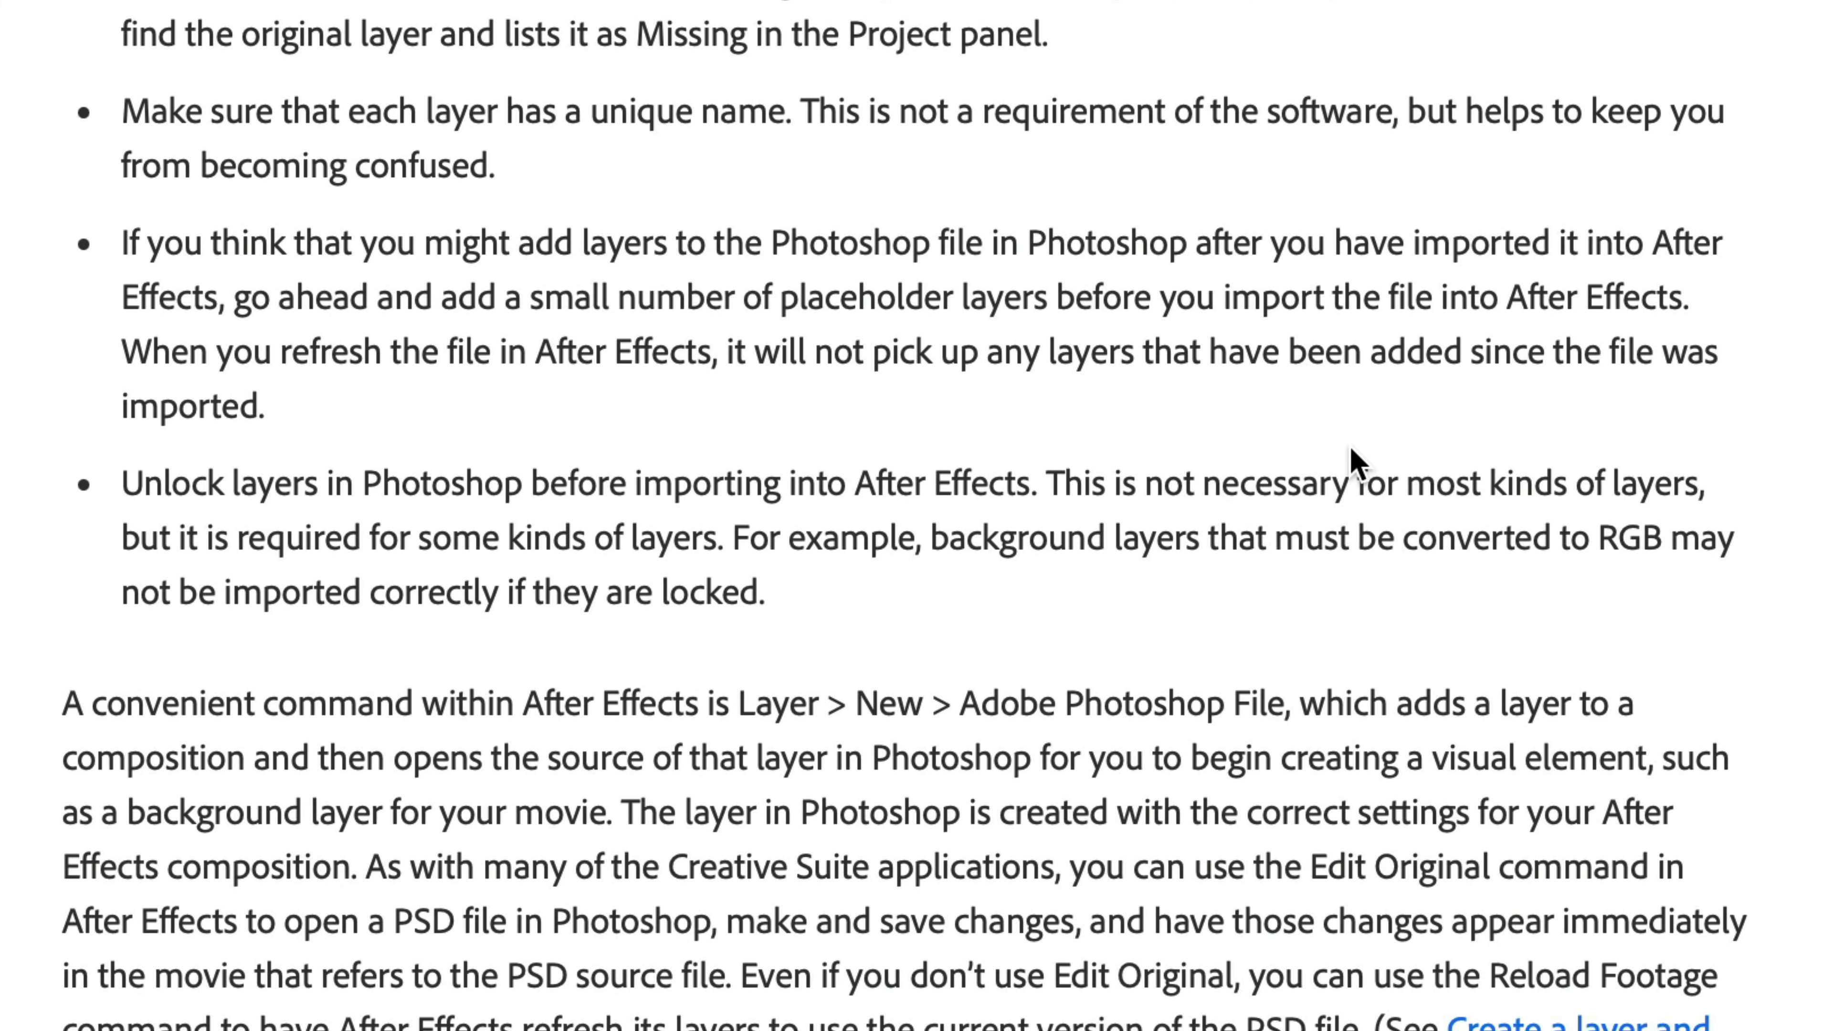
scroll(1351, 462, down, 5)
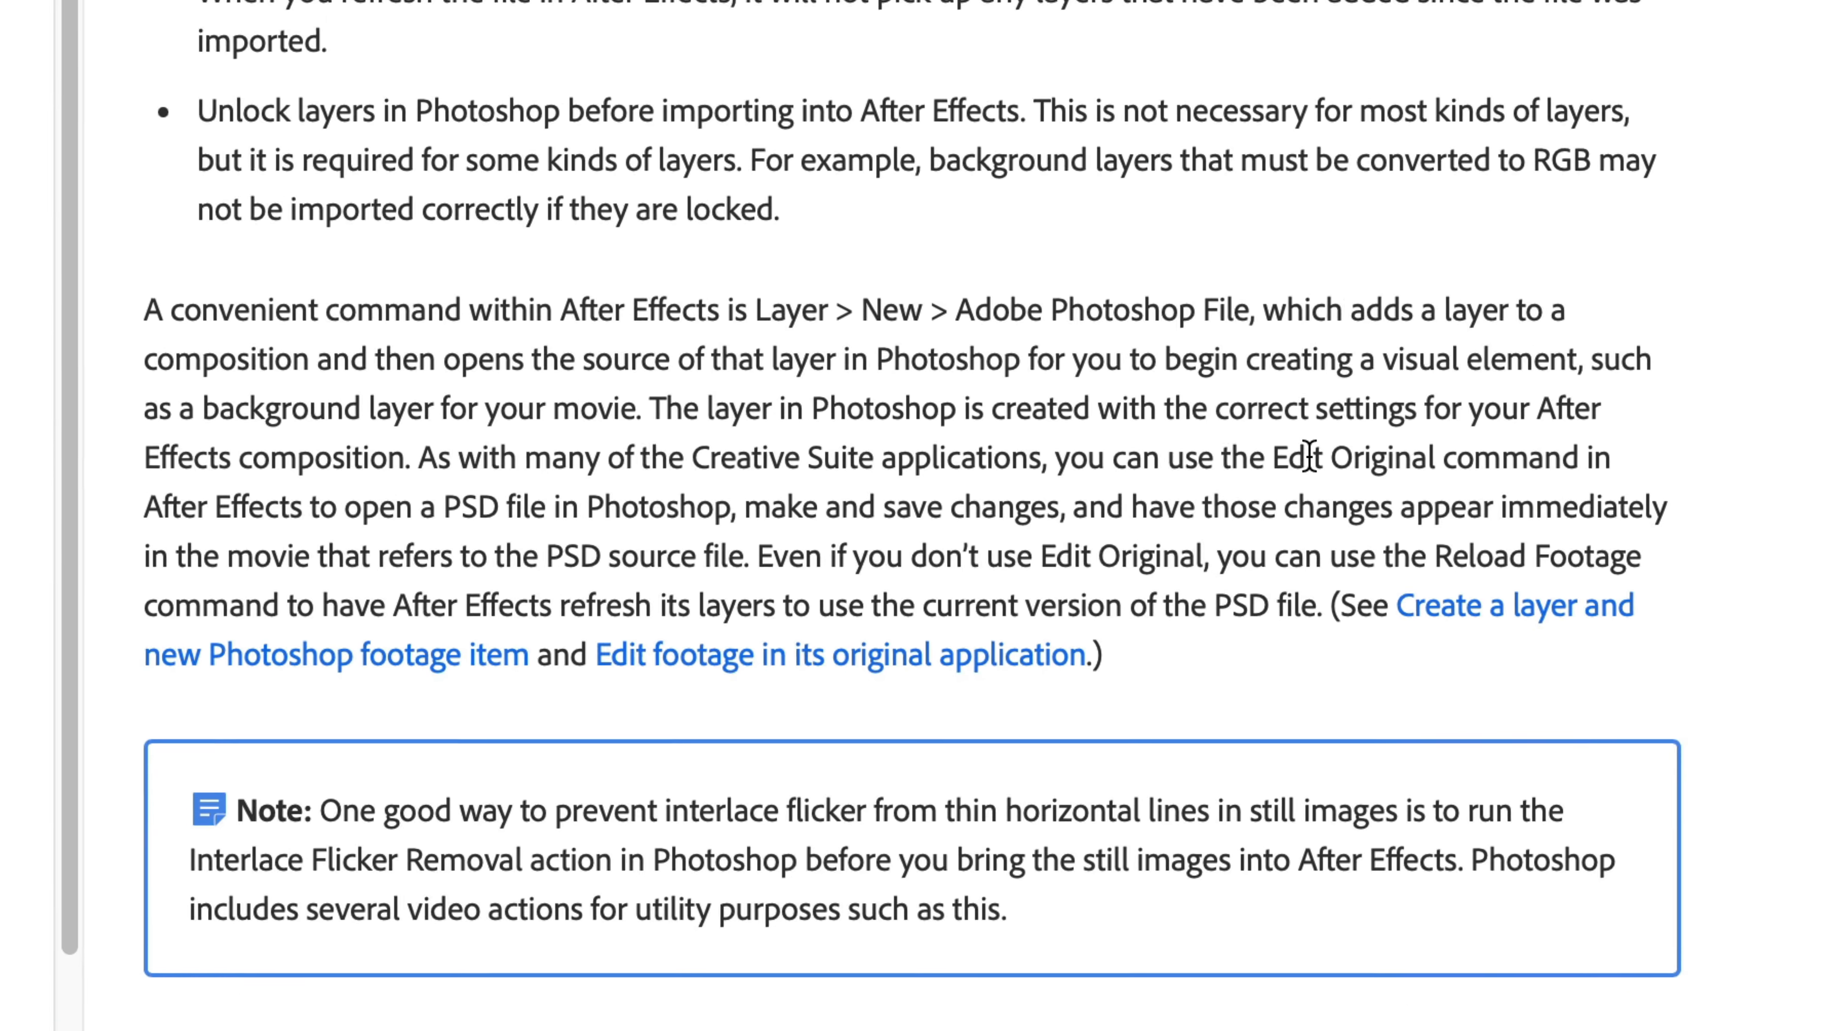
scroll(1100, 487, down, 3)
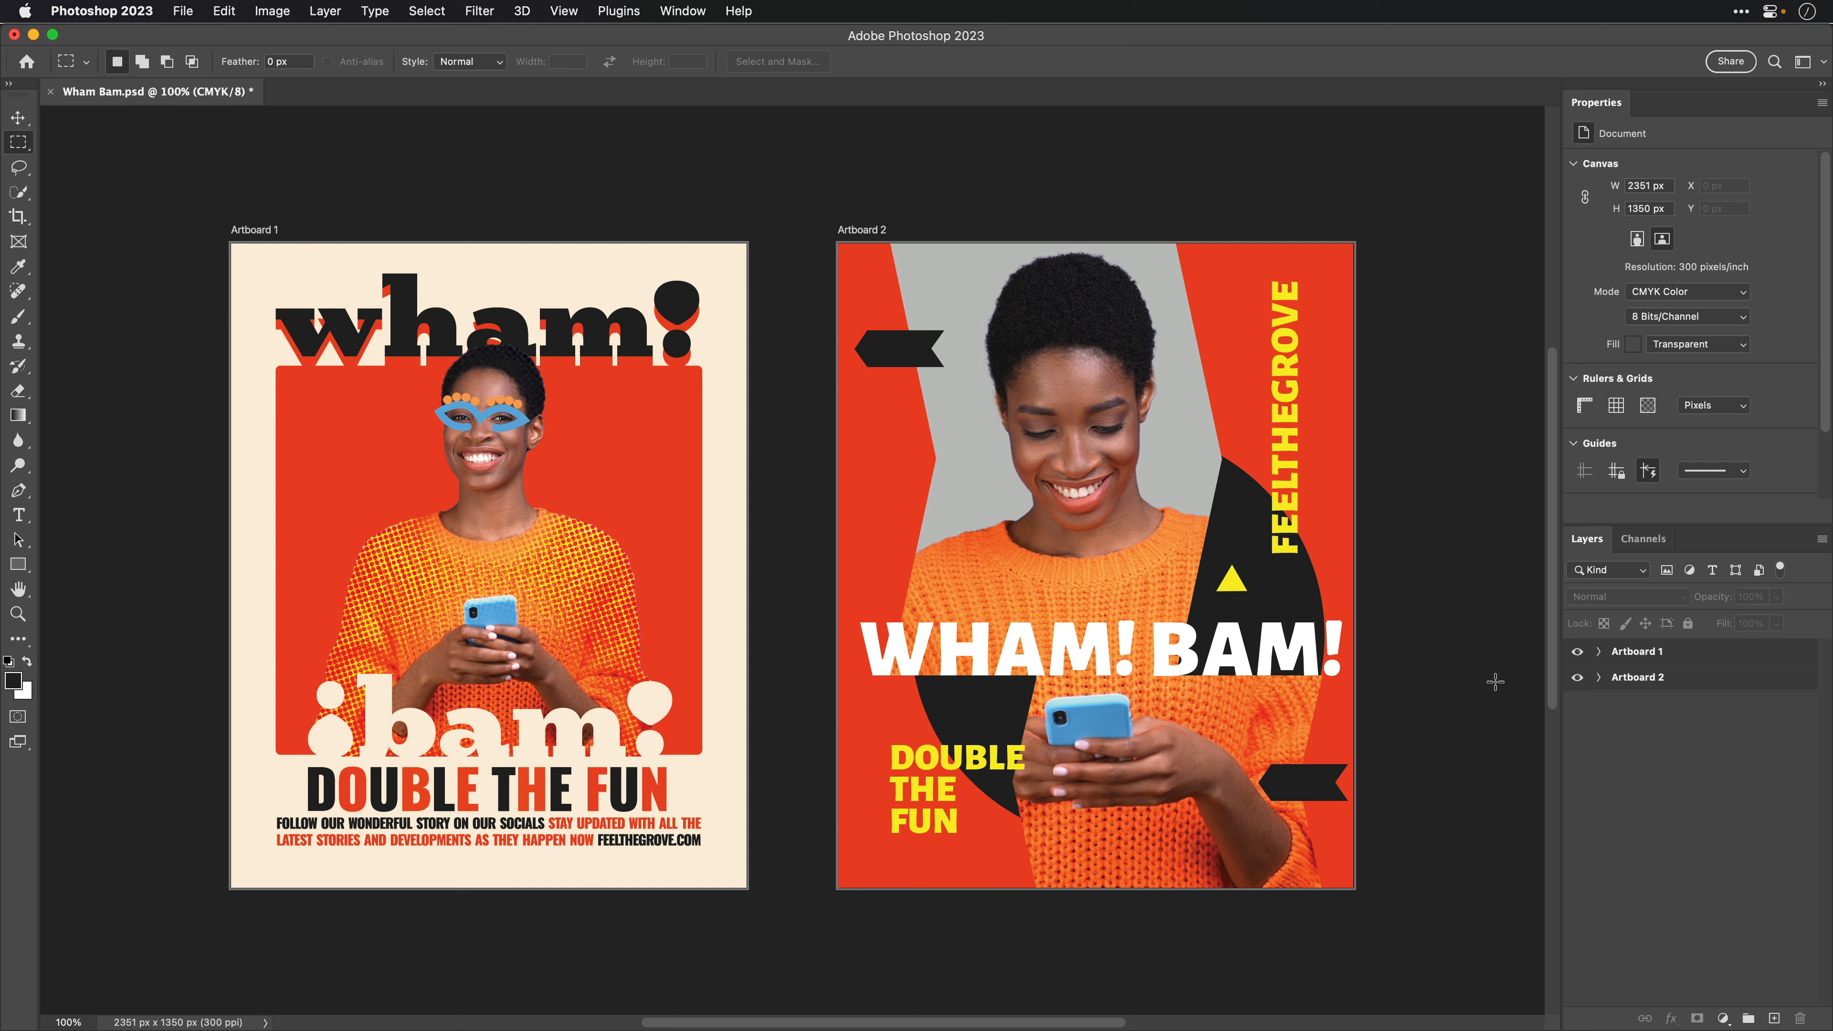
Step: Expand the Artboard 1 and Artboard 2 groups in Wham Bam.psd to examine their layers
click(1598, 652)
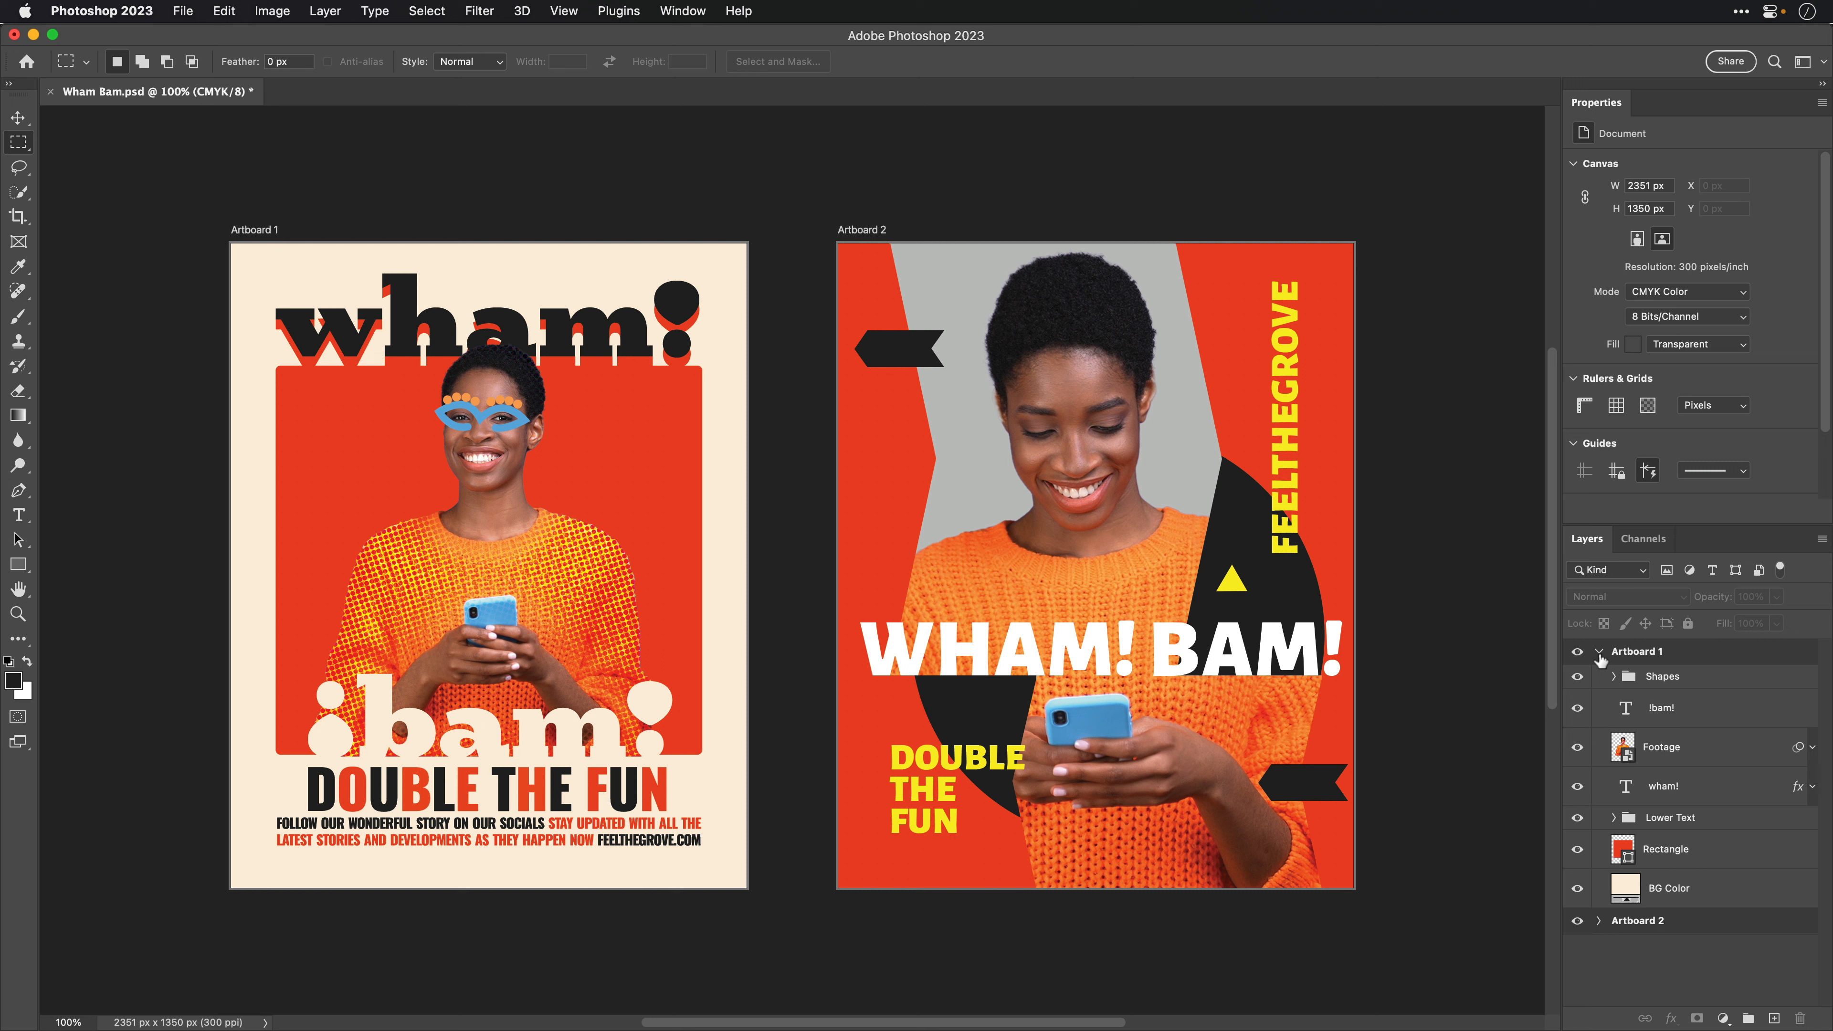
click(1599, 921)
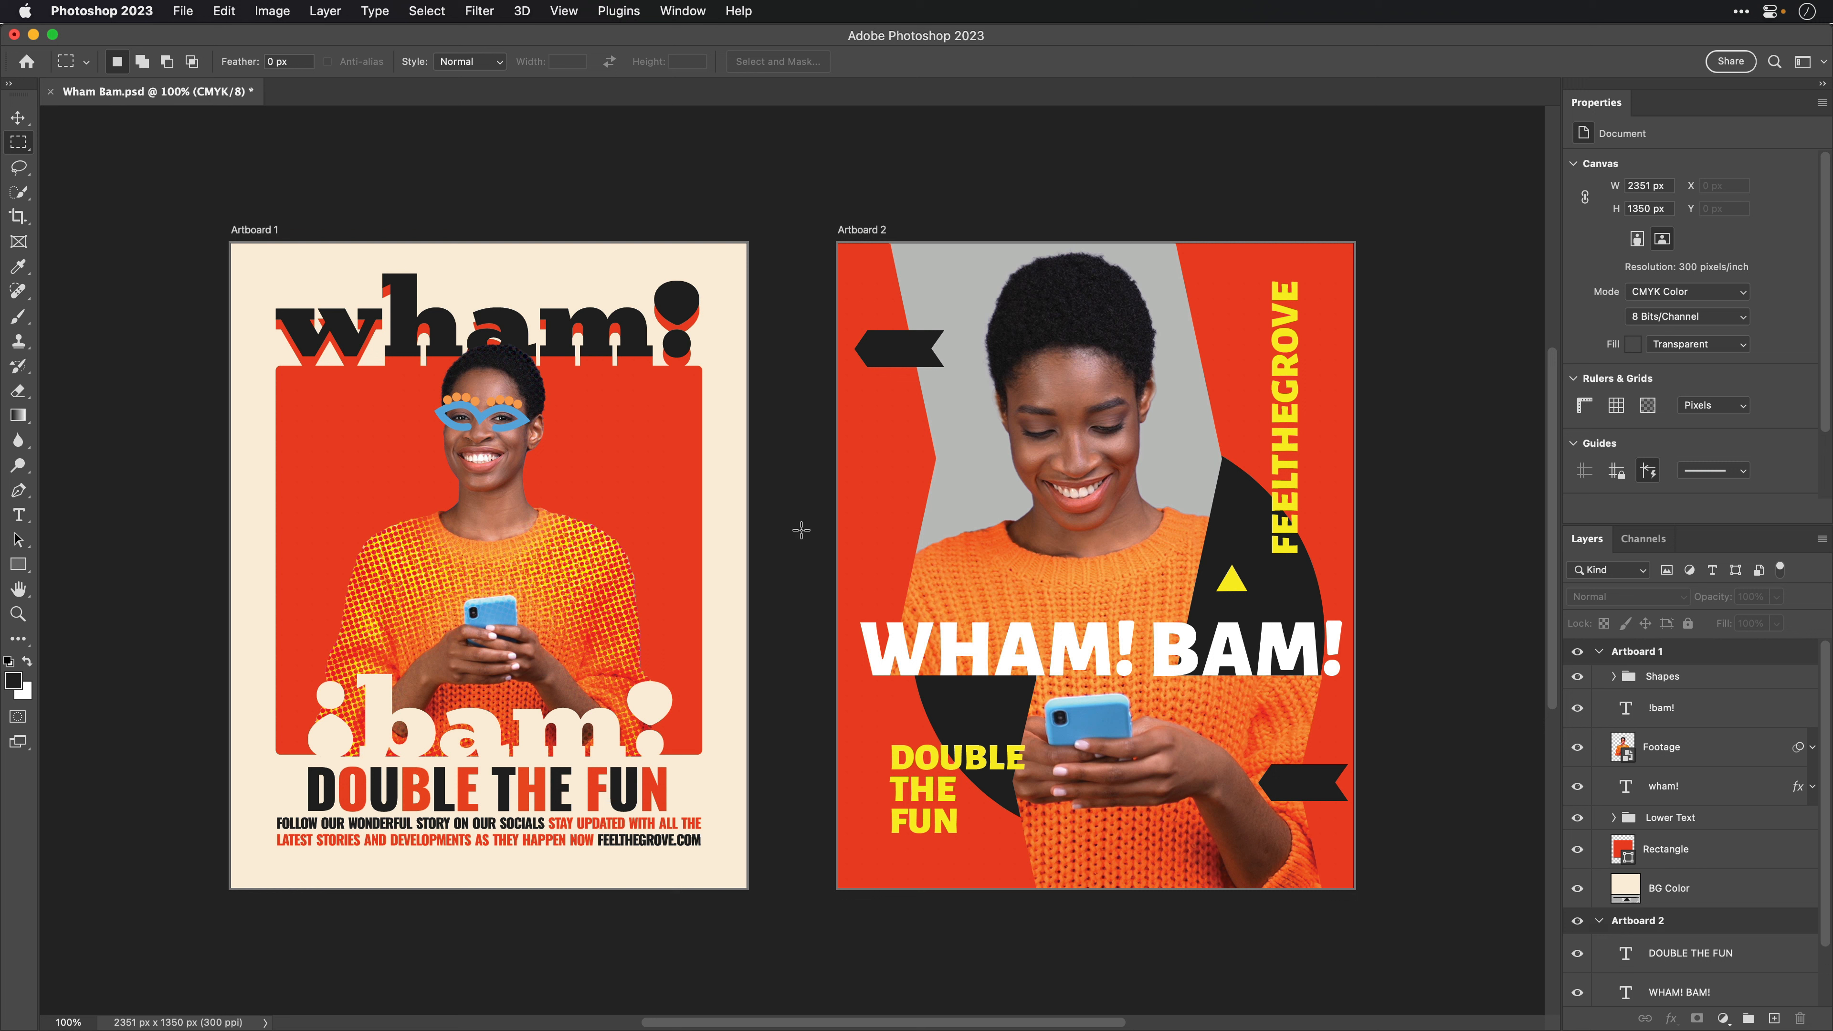
Step: Switch to After Effects and import Wham Bam.psd as footage
key(super+Tab)
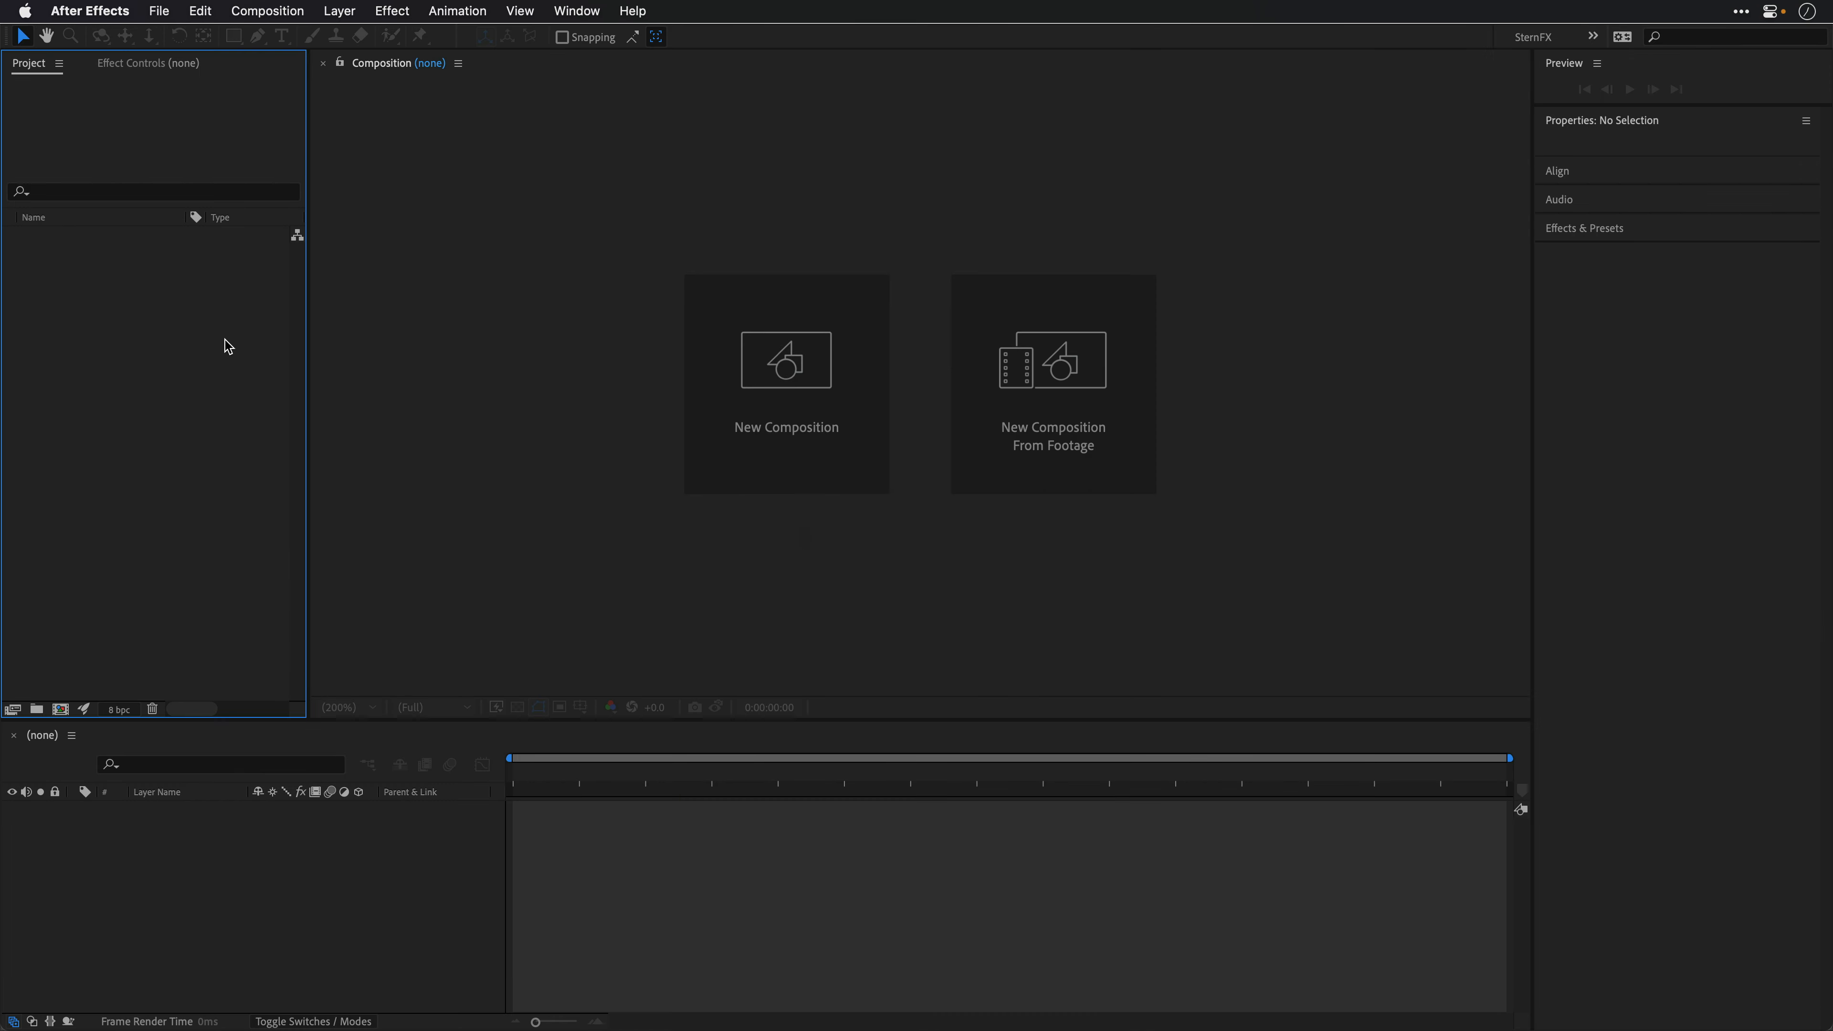
double_click(133, 327)
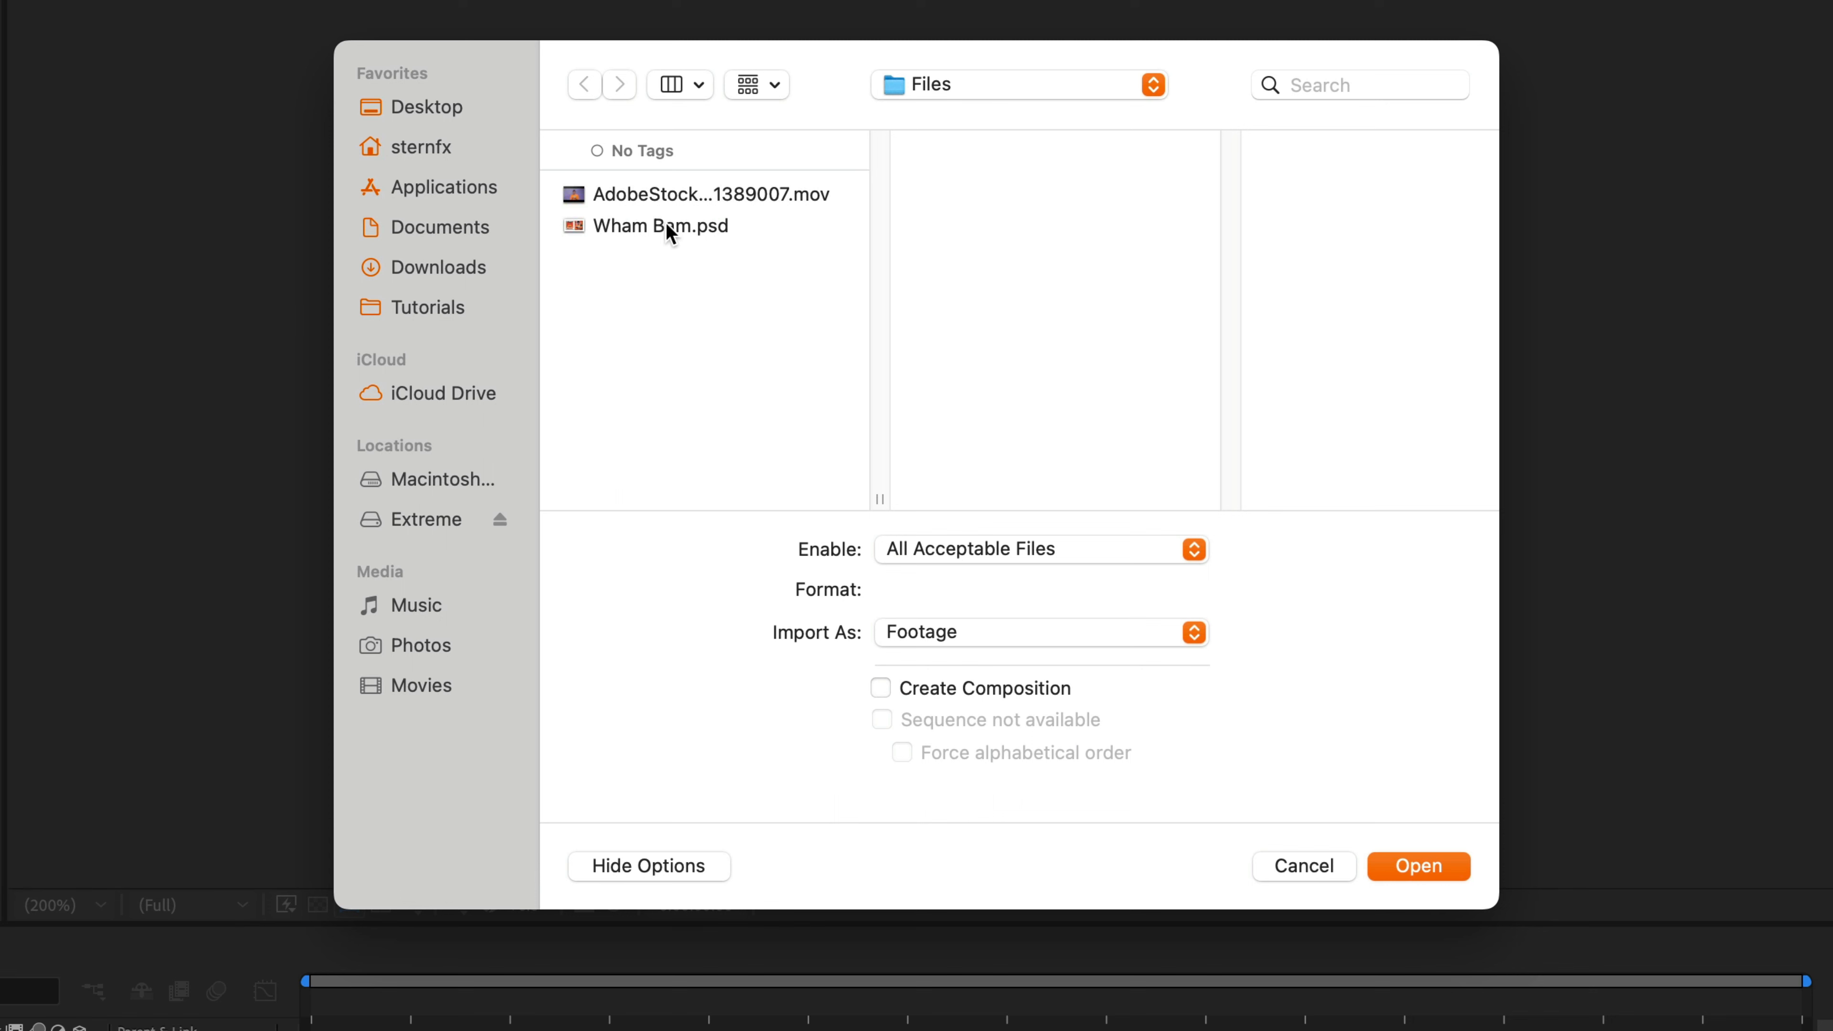
click(682, 224)
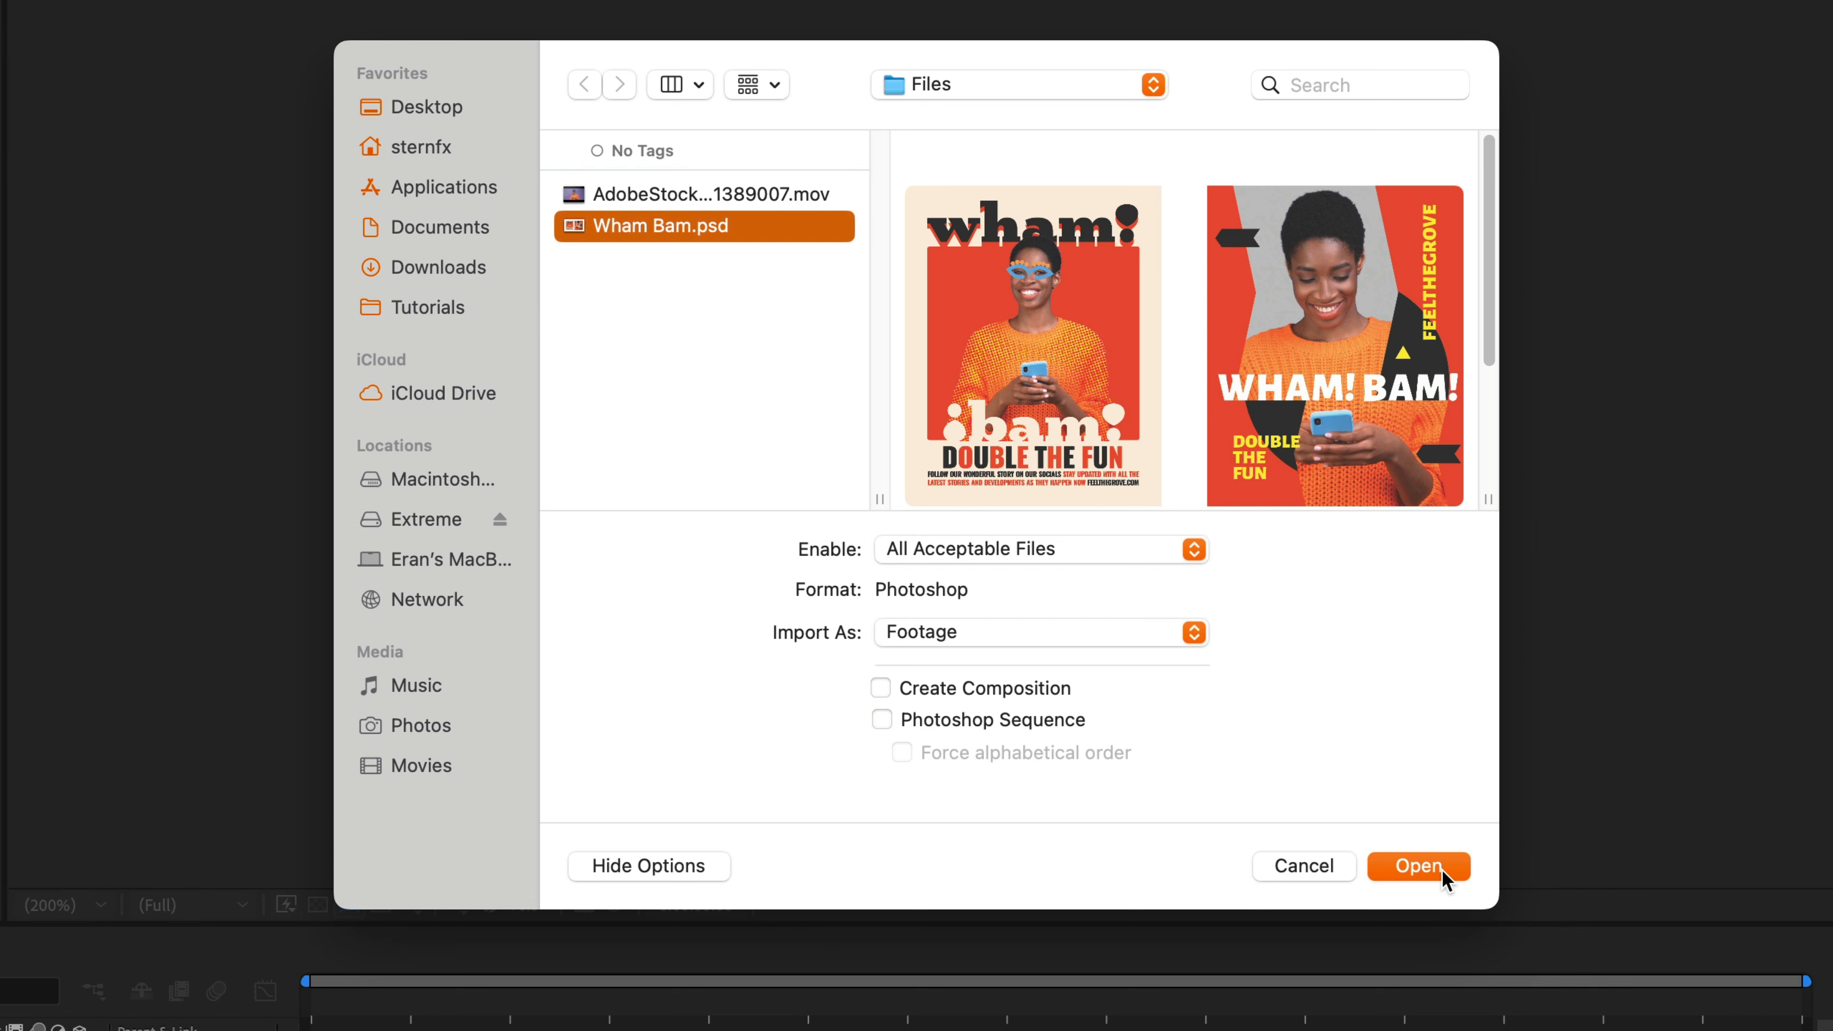
click(1412, 859)
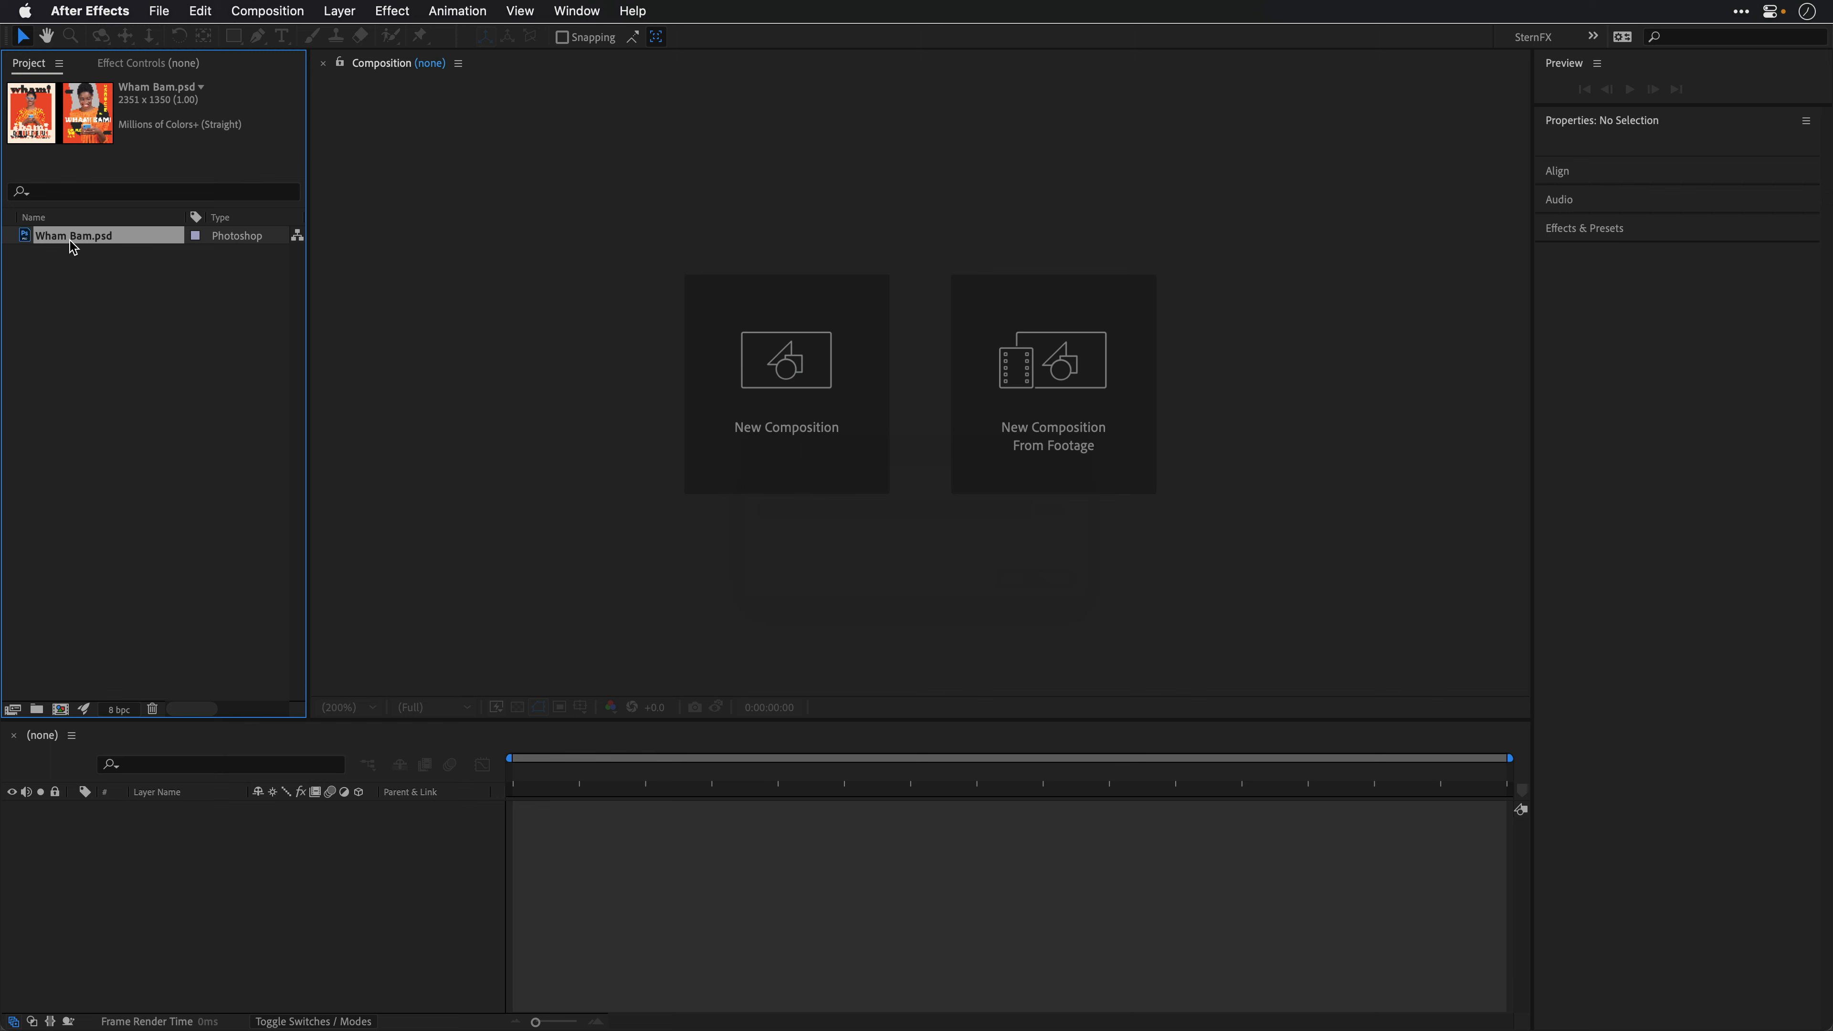
Step: View the imported Wham Bam.psd footage, and delete it from the project
double_click(68, 235)
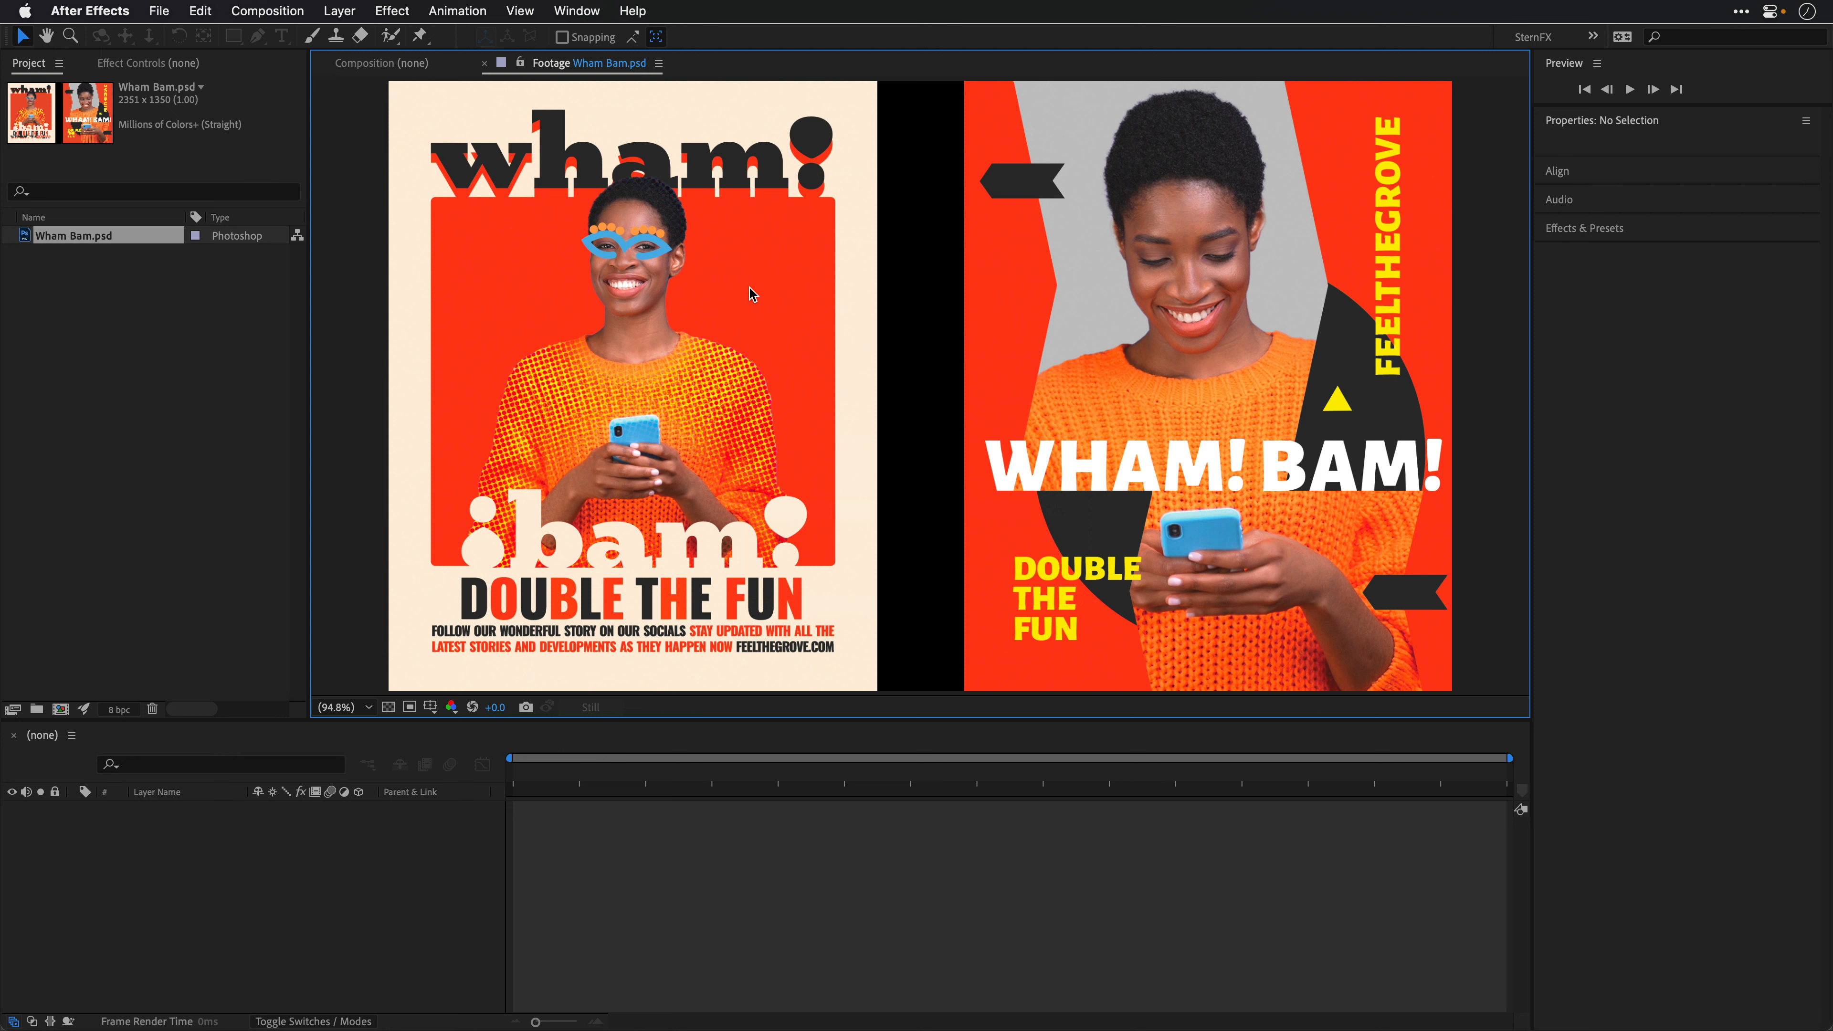
click(484, 63)
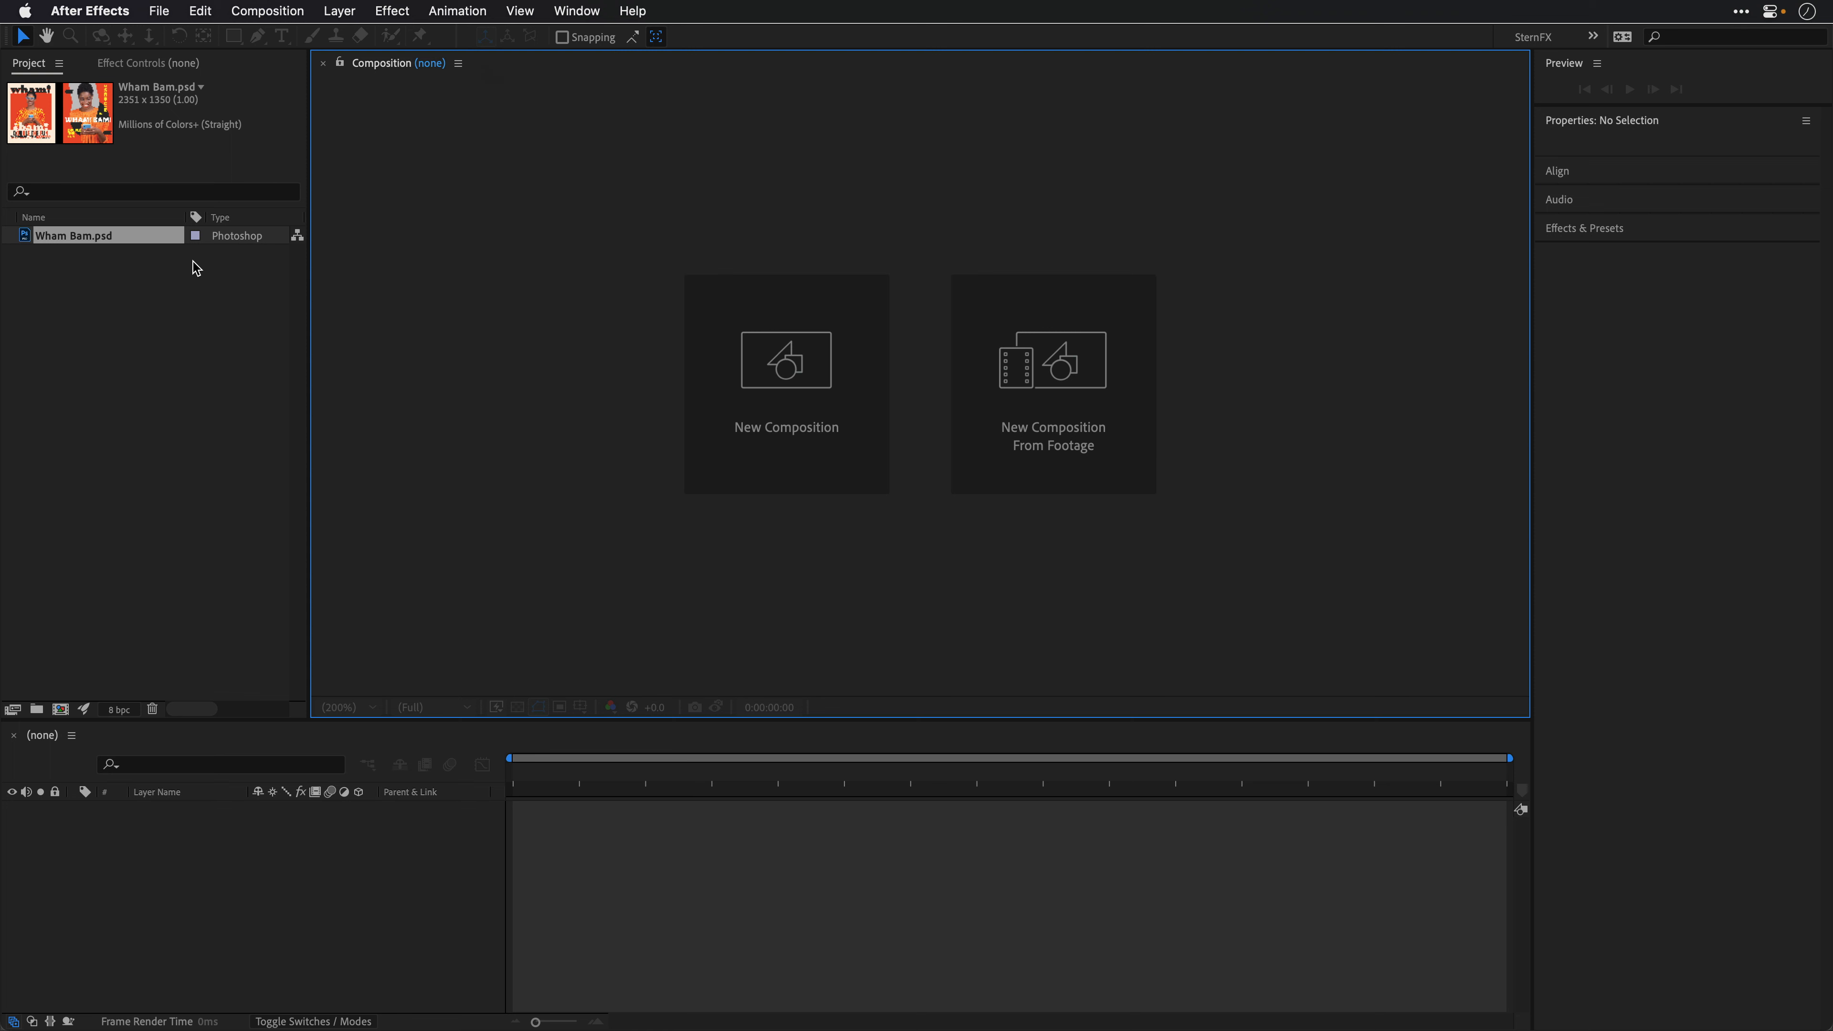
click(139, 271)
click(79, 241)
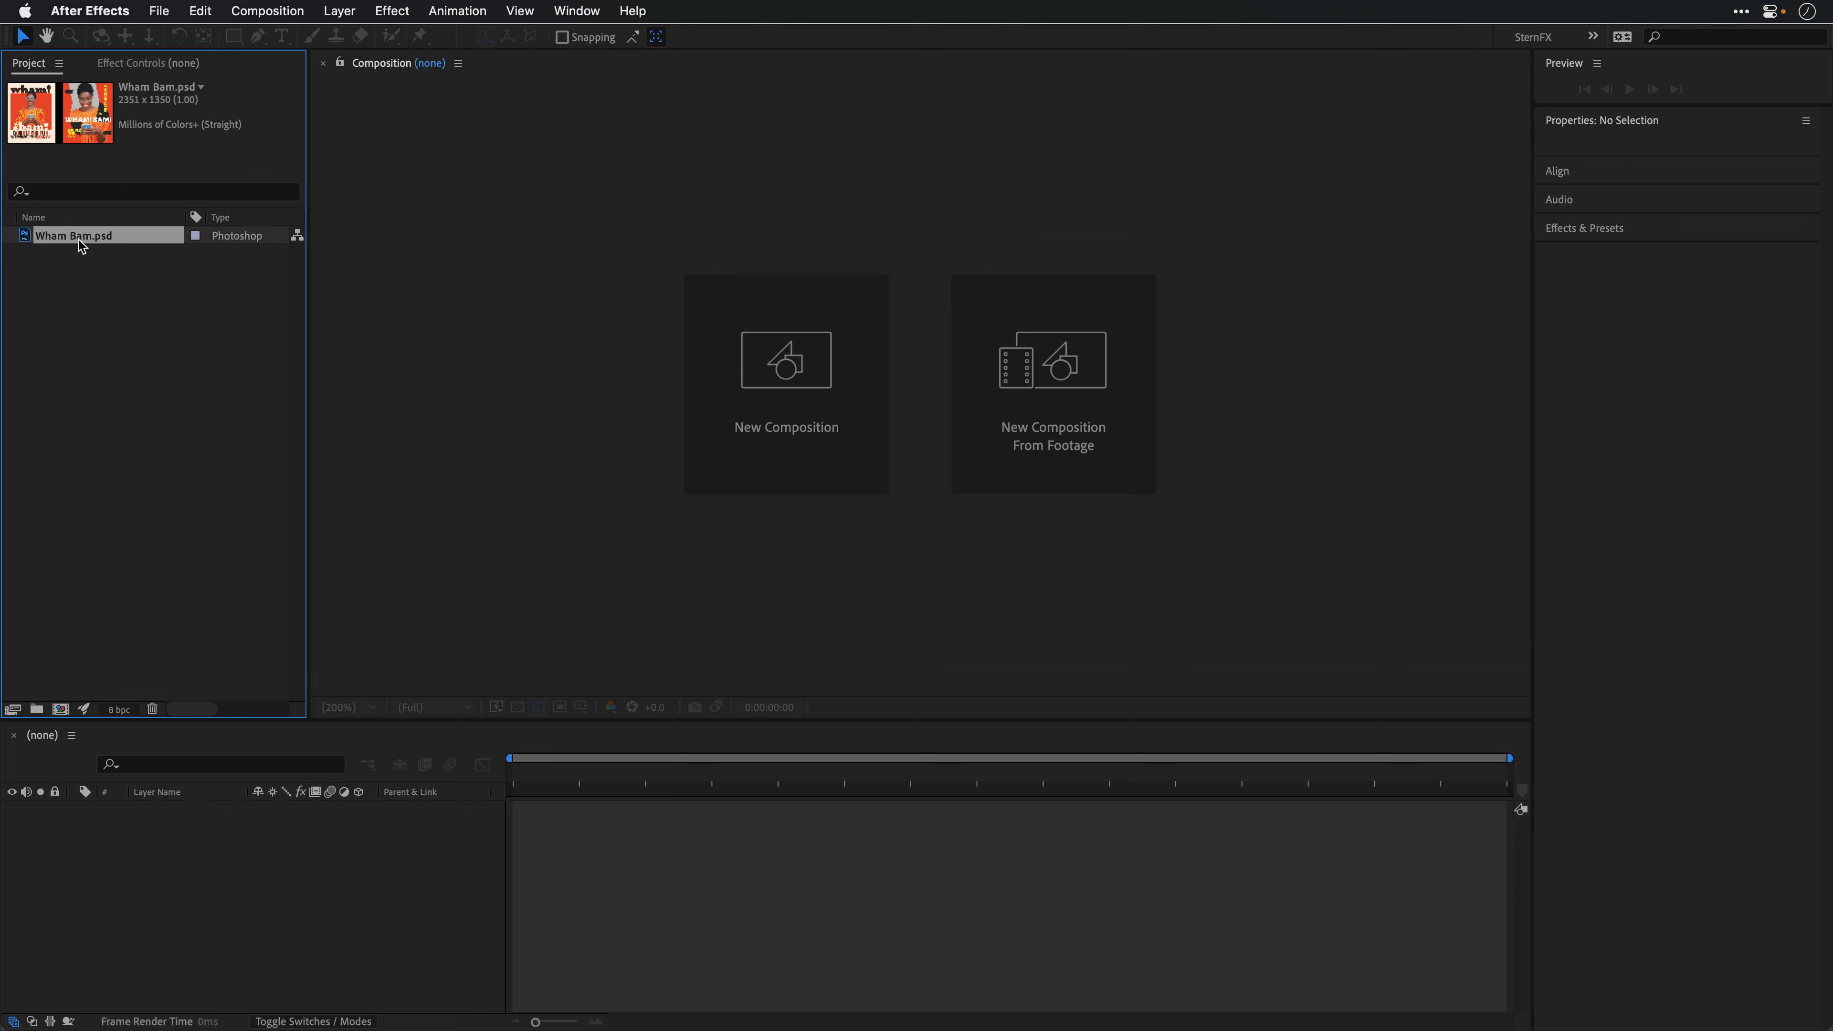
key(Delete)
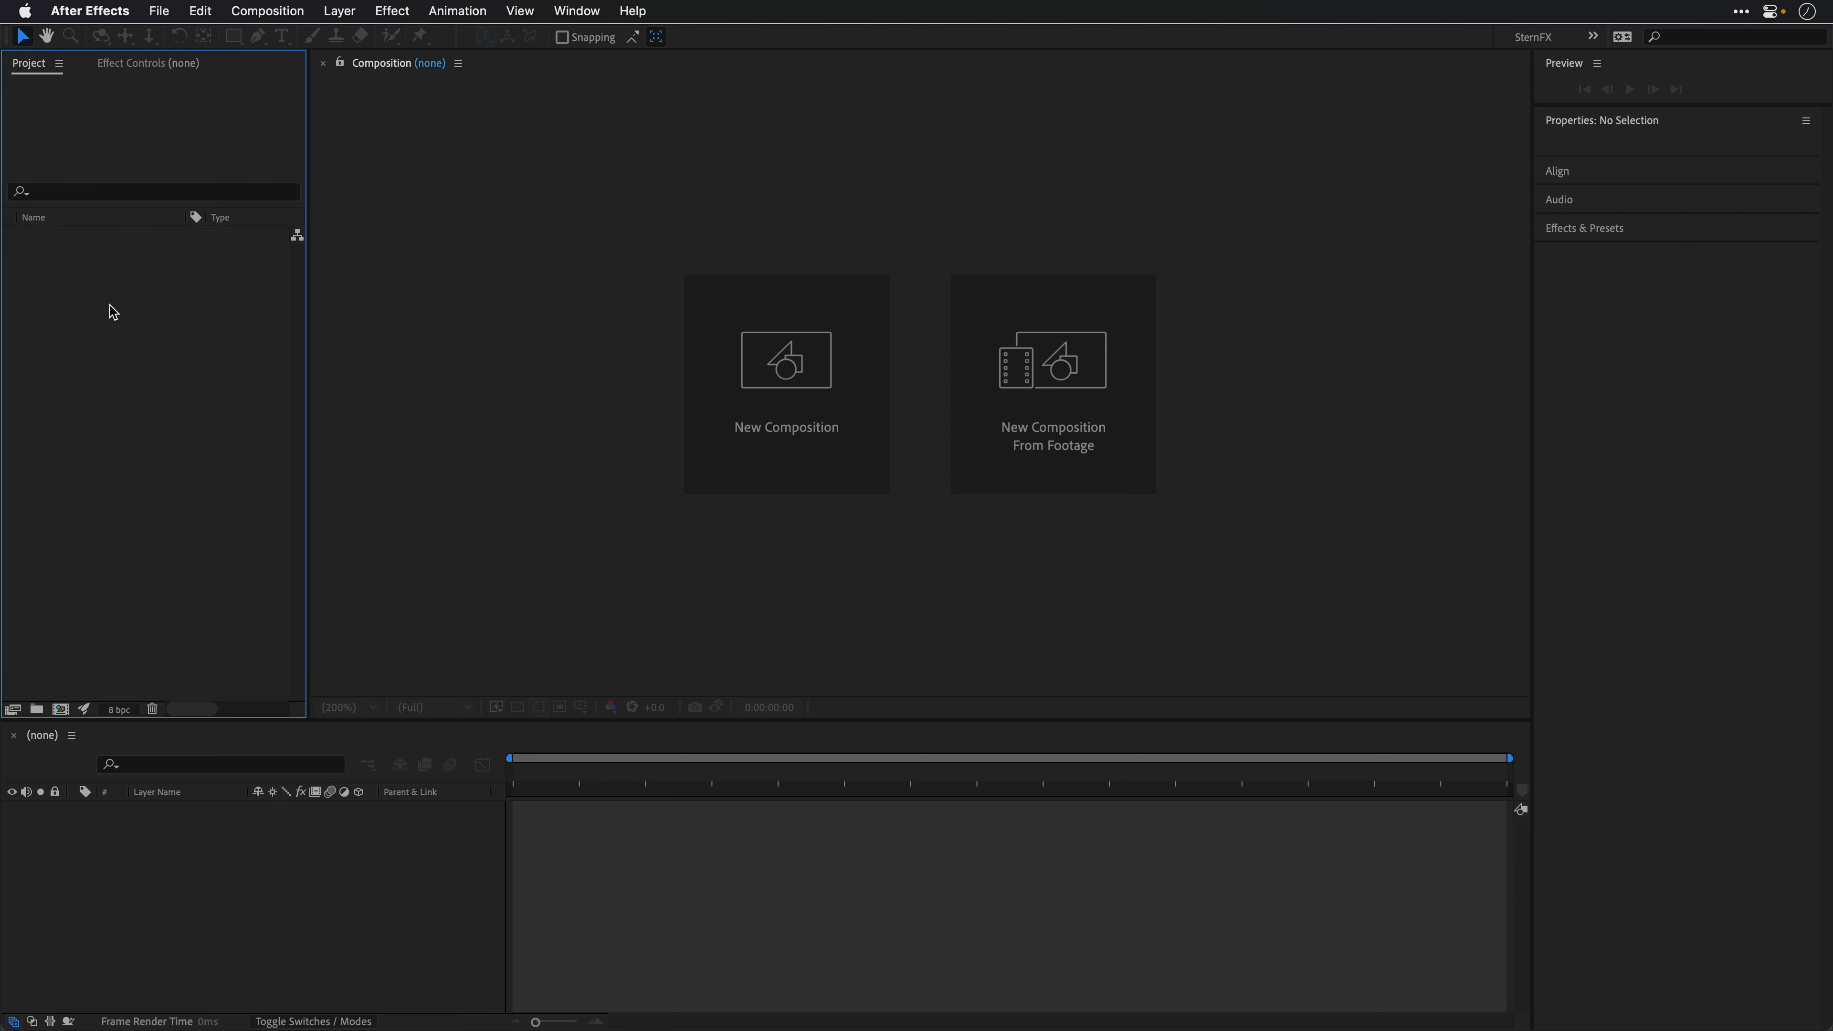
Step: Switch to Photoshop, convert Wham Bam.psd to RGB Color without merging layers or rasterizing smart objects, and save the document
key(super+Tab)
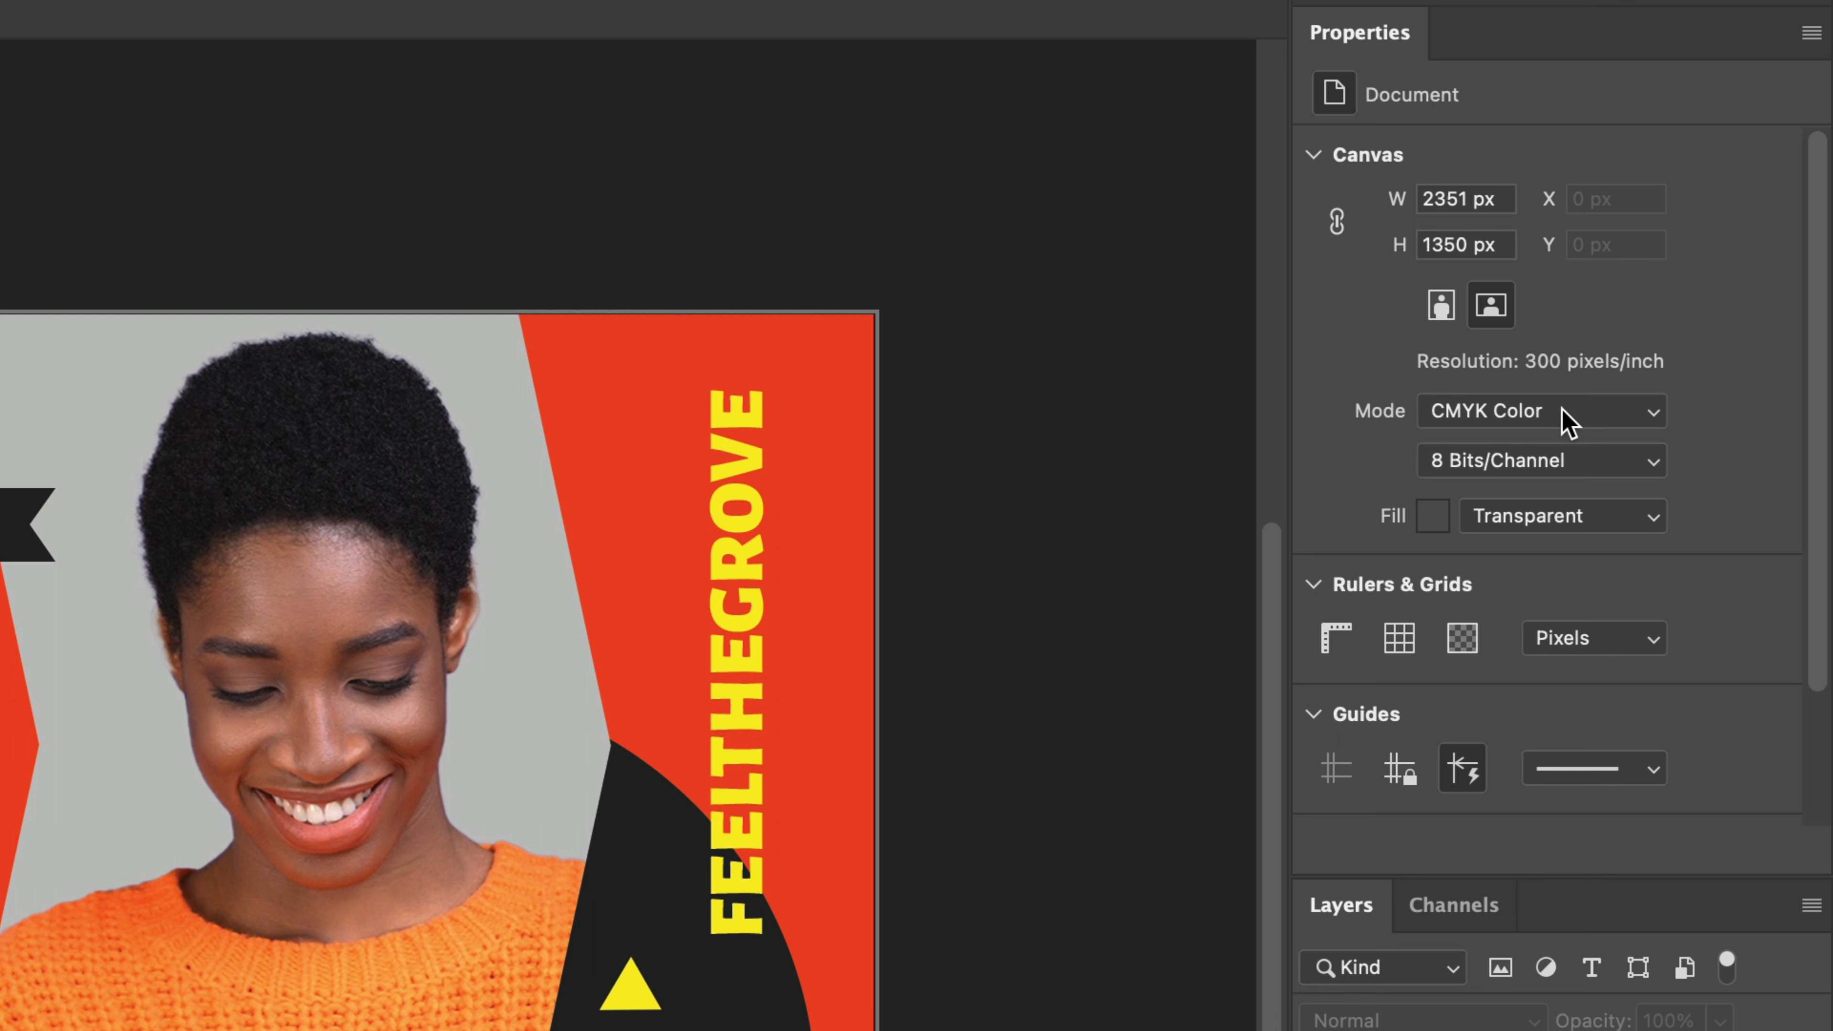
click(1567, 422)
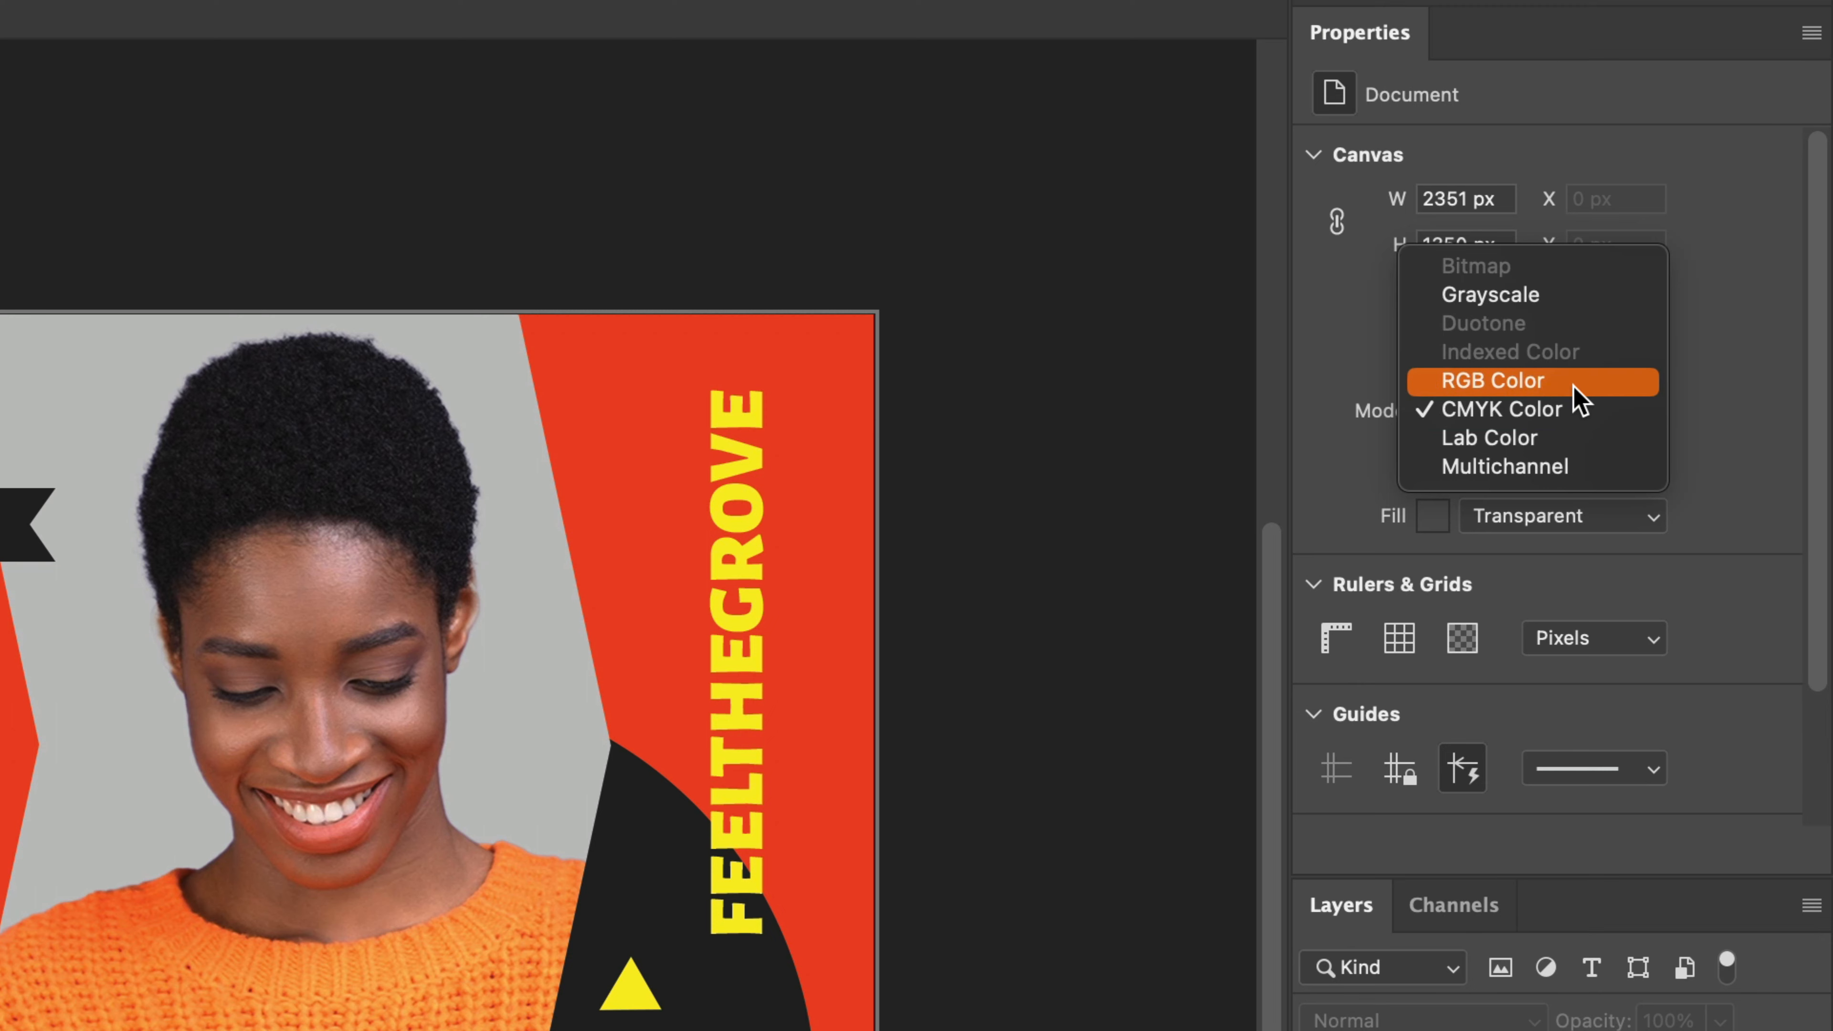
click(1426, 412)
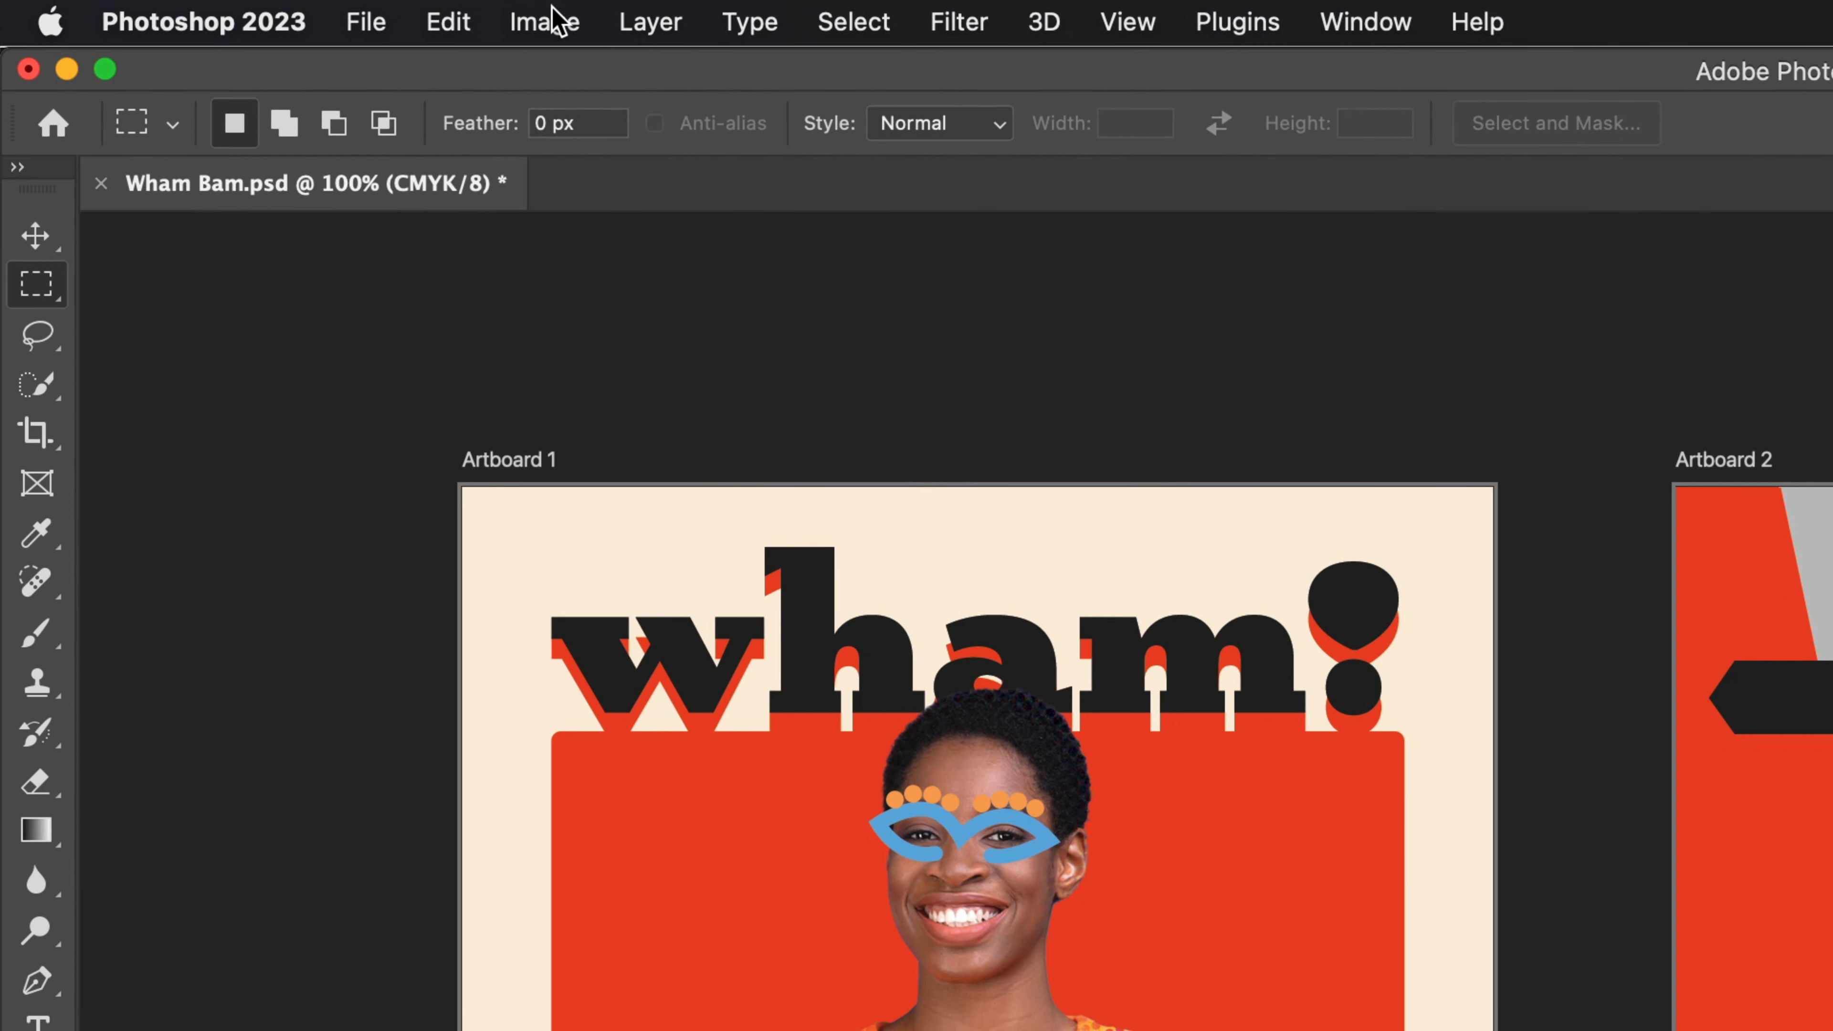
click(552, 17)
mouse_move(544, 70)
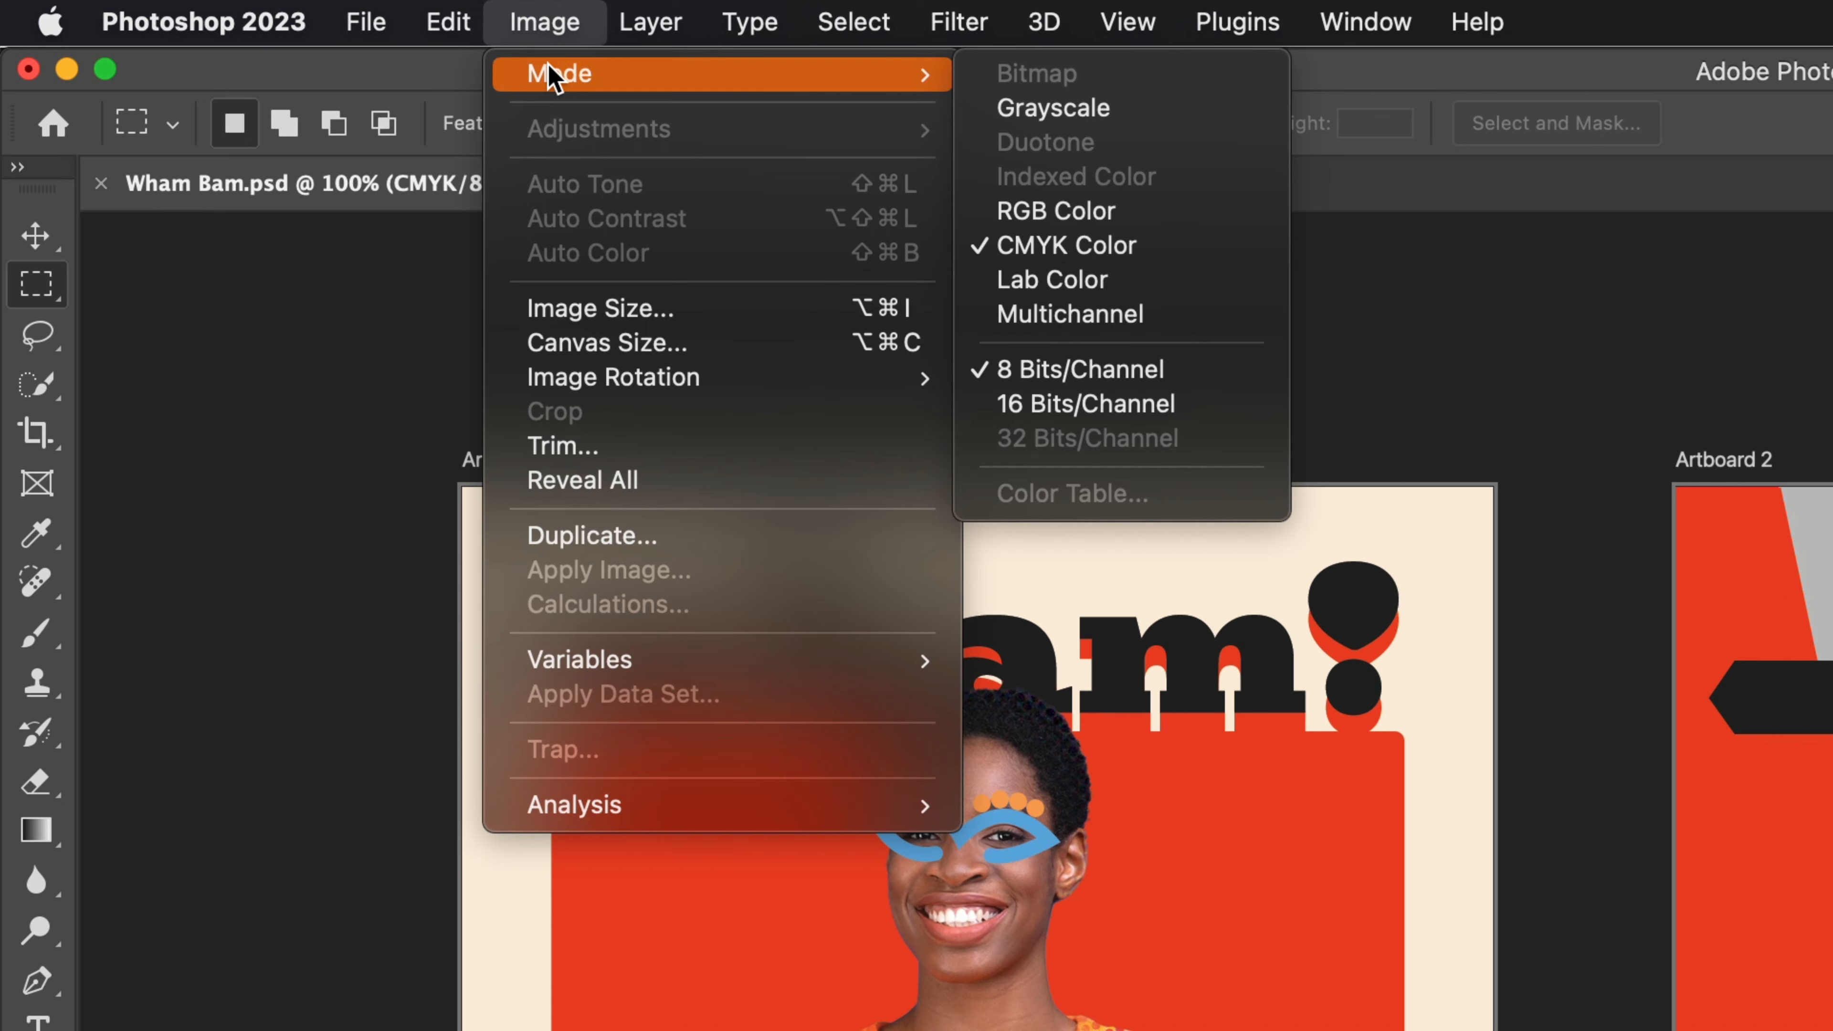
click(1108, 213)
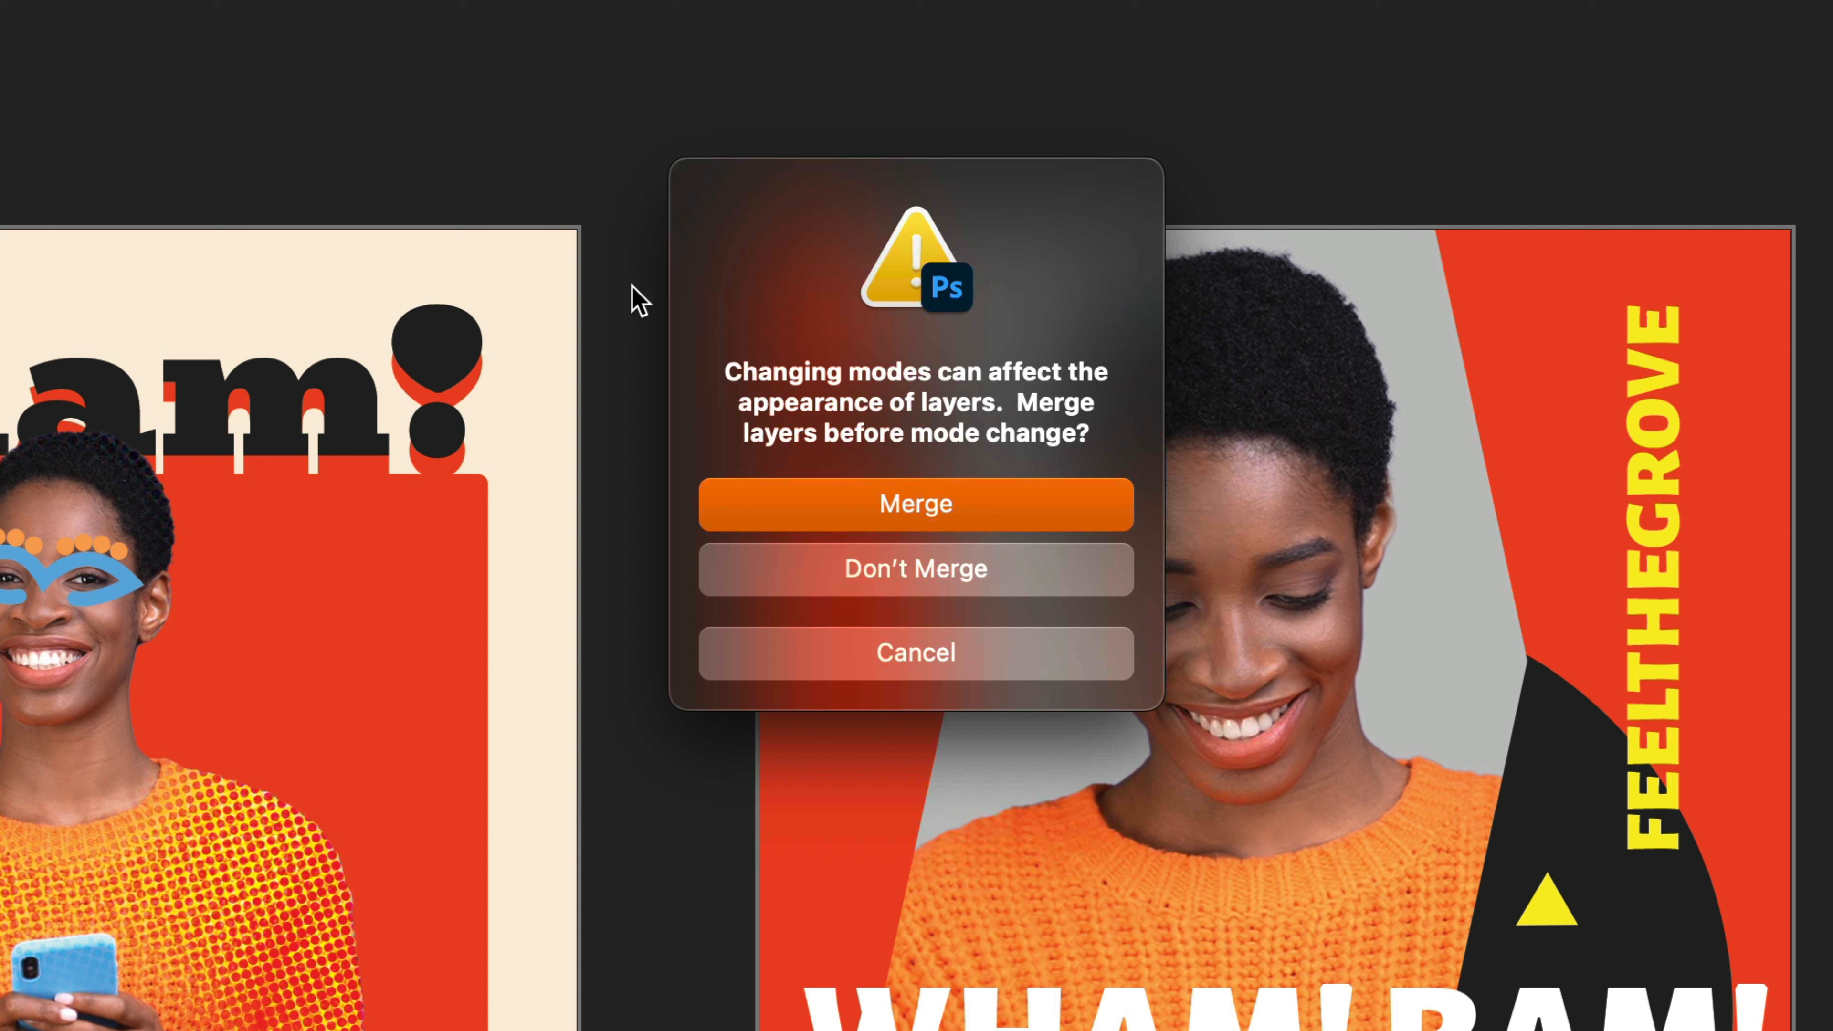
click(911, 574)
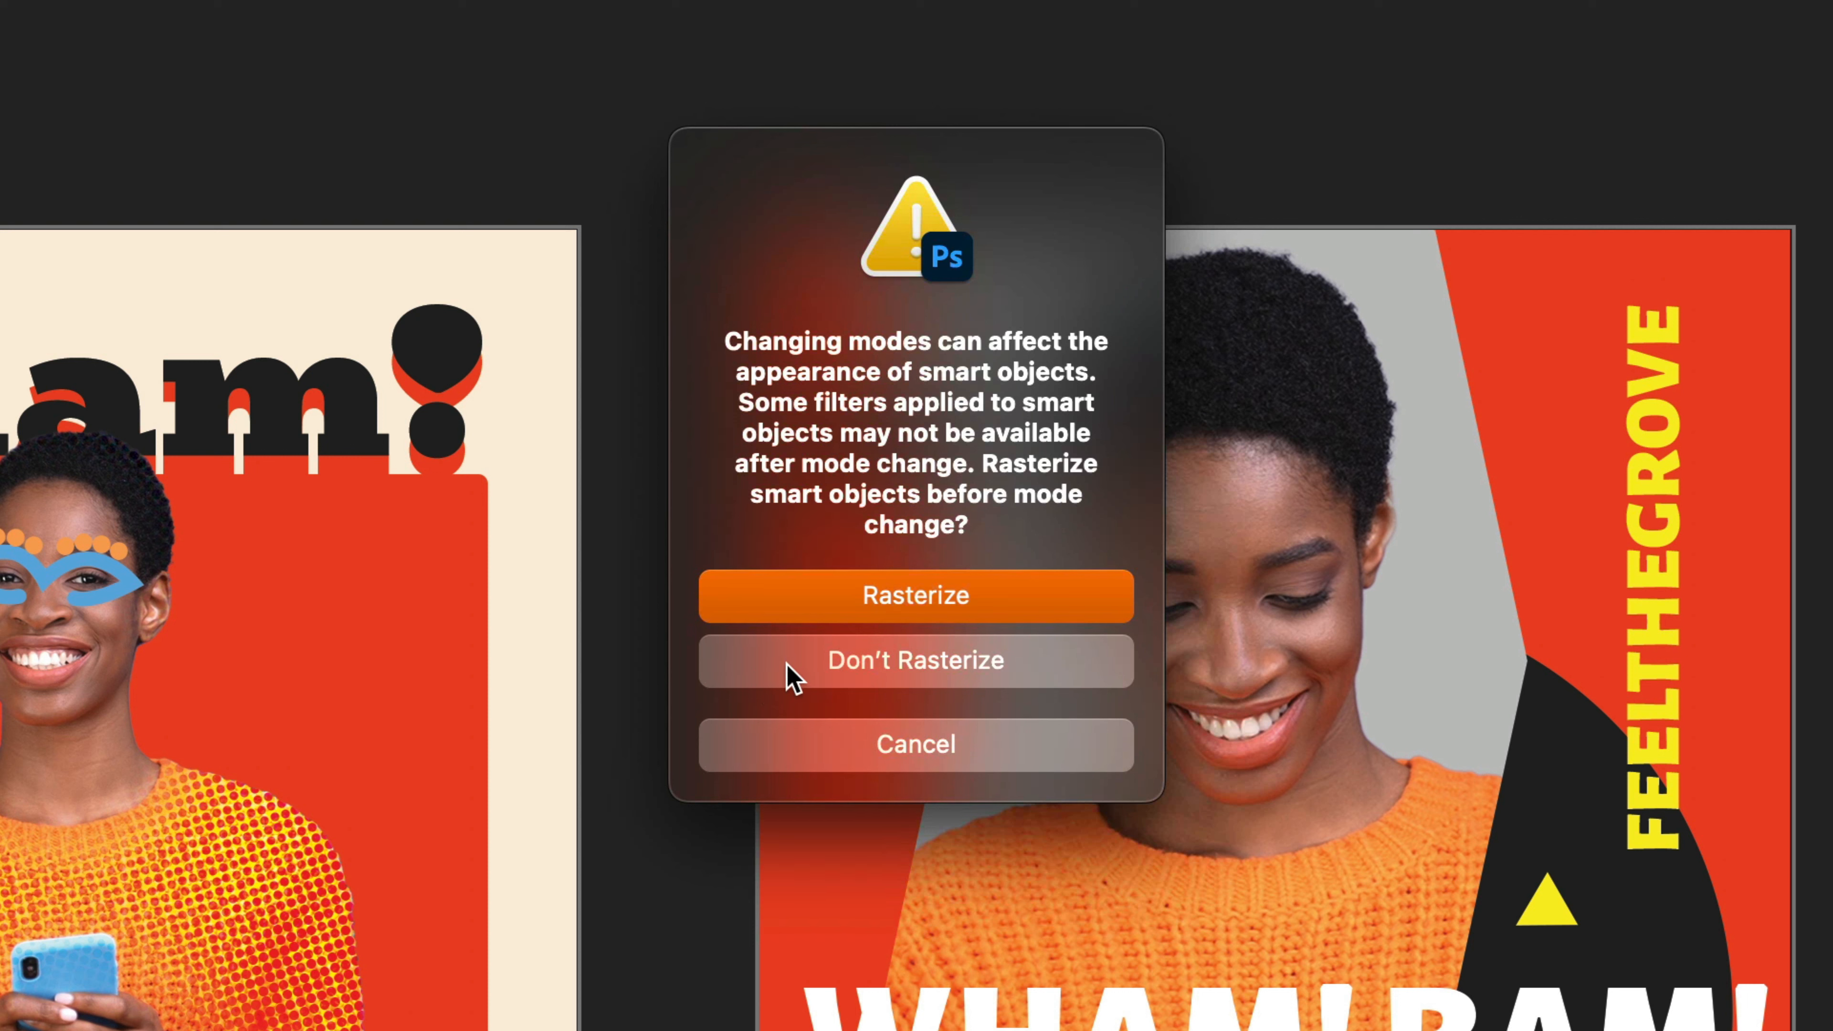
click(791, 675)
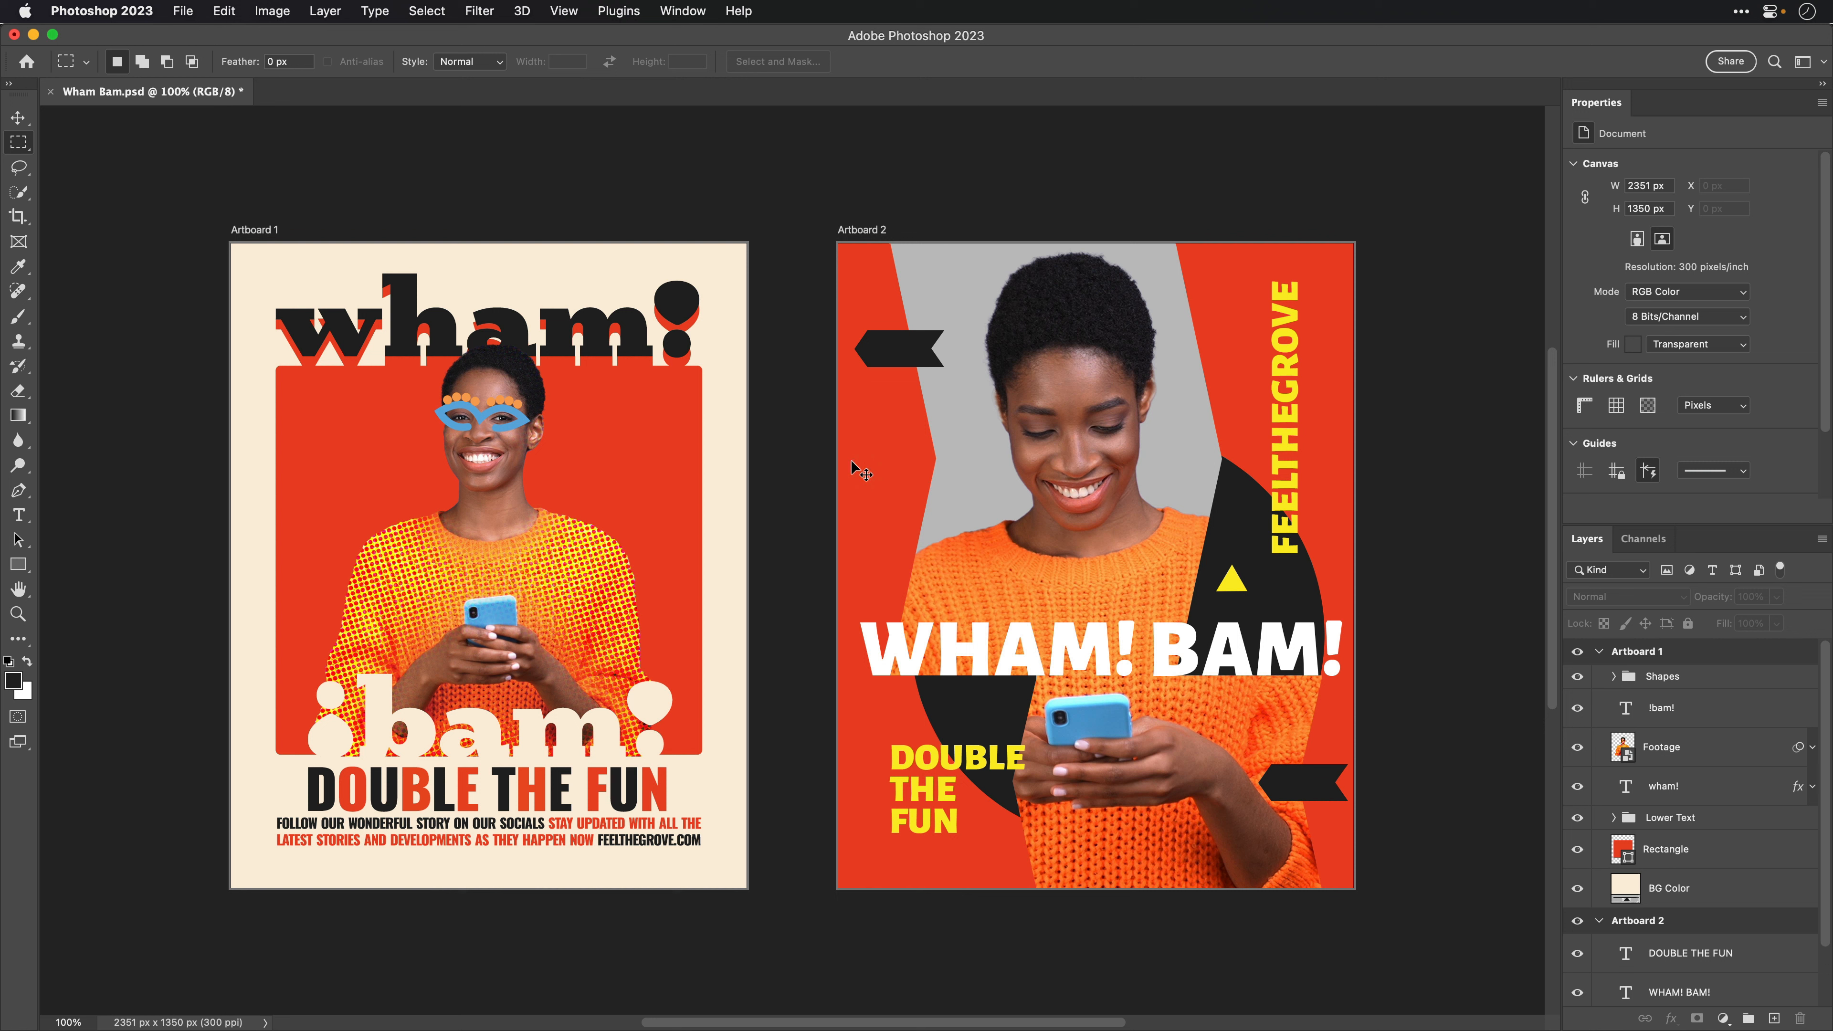
key(super+s)
Step: Switch to After Effects and choose Wham Bam.psd as the file to import
key(super+Tab)
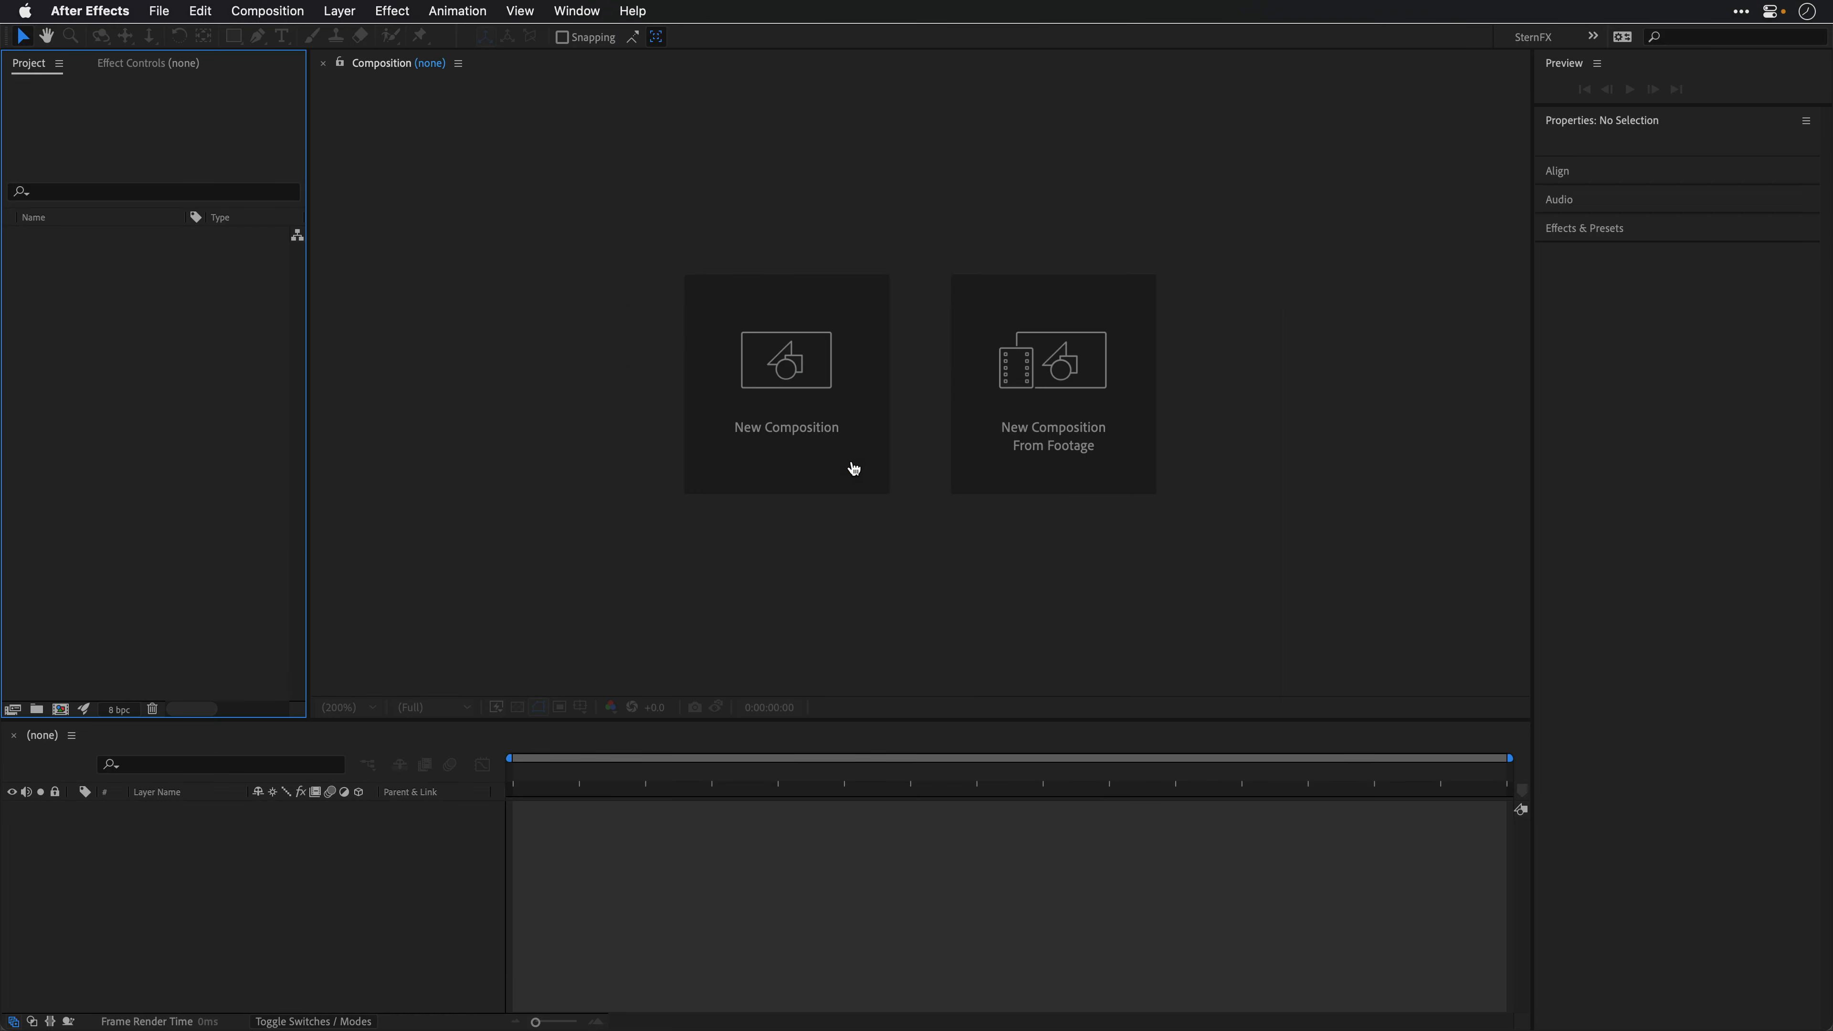
double_click(156, 322)
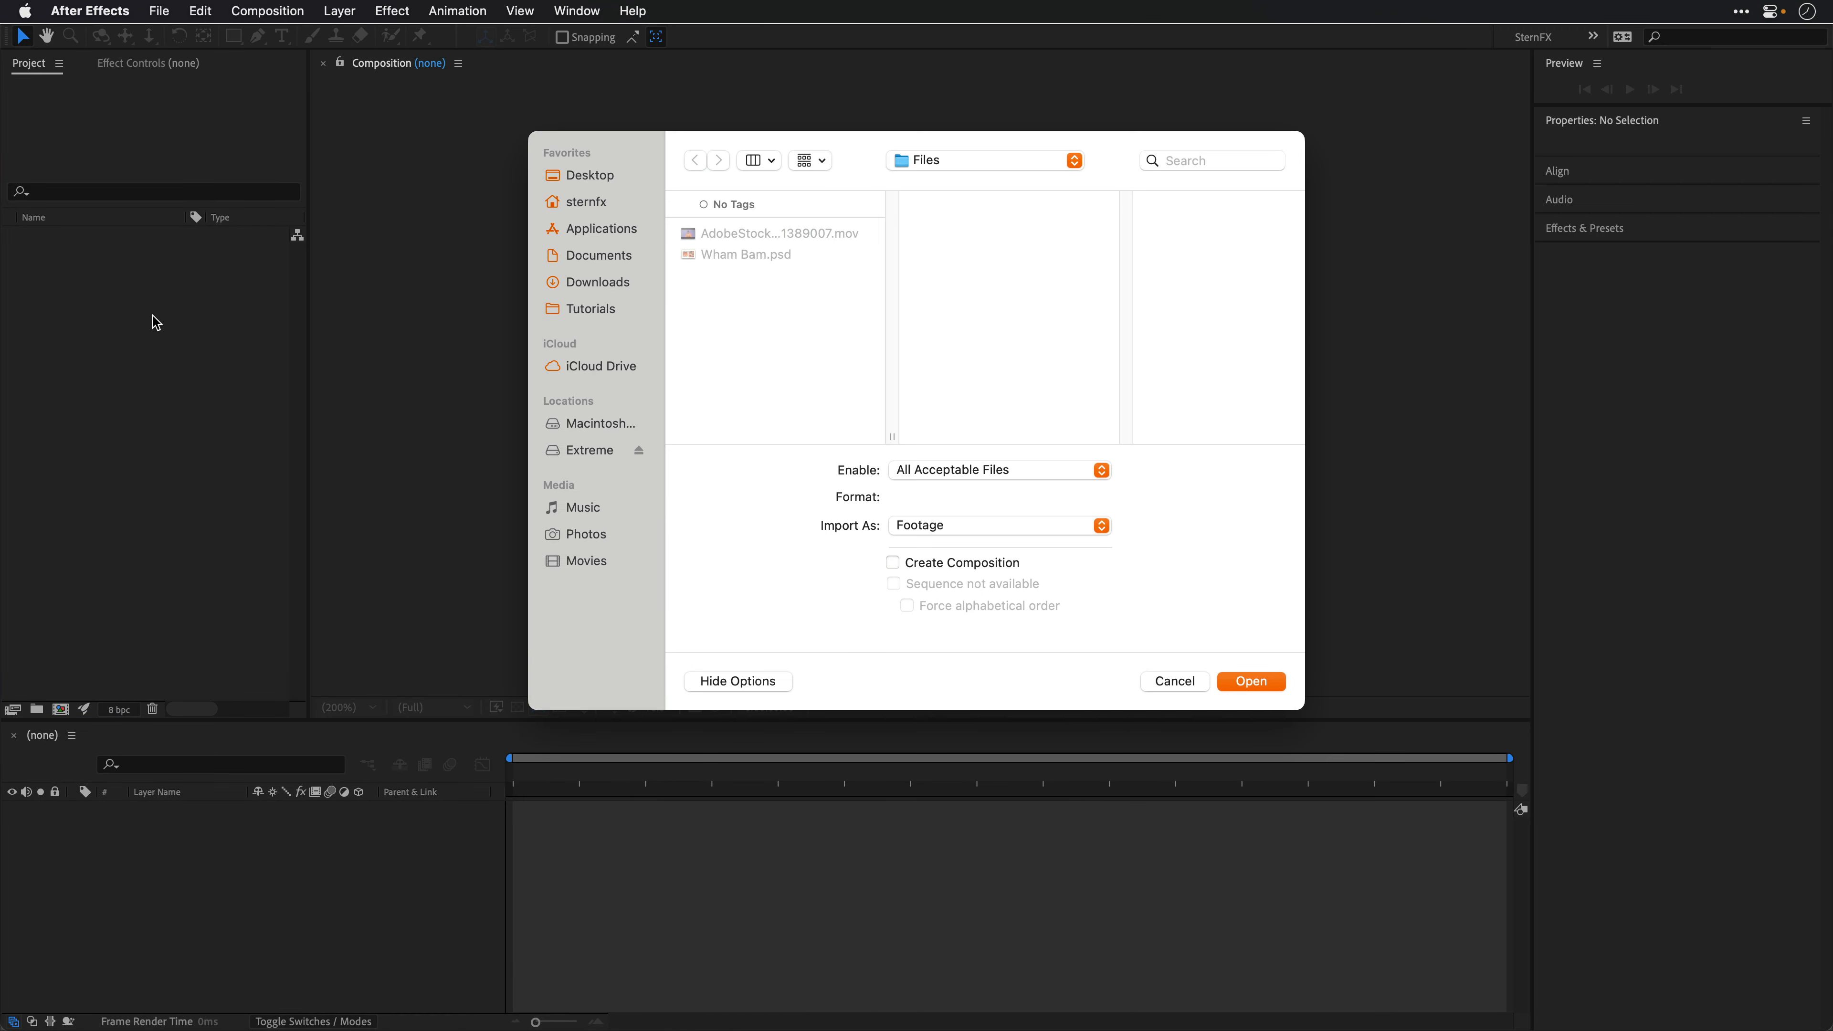
click(760, 259)
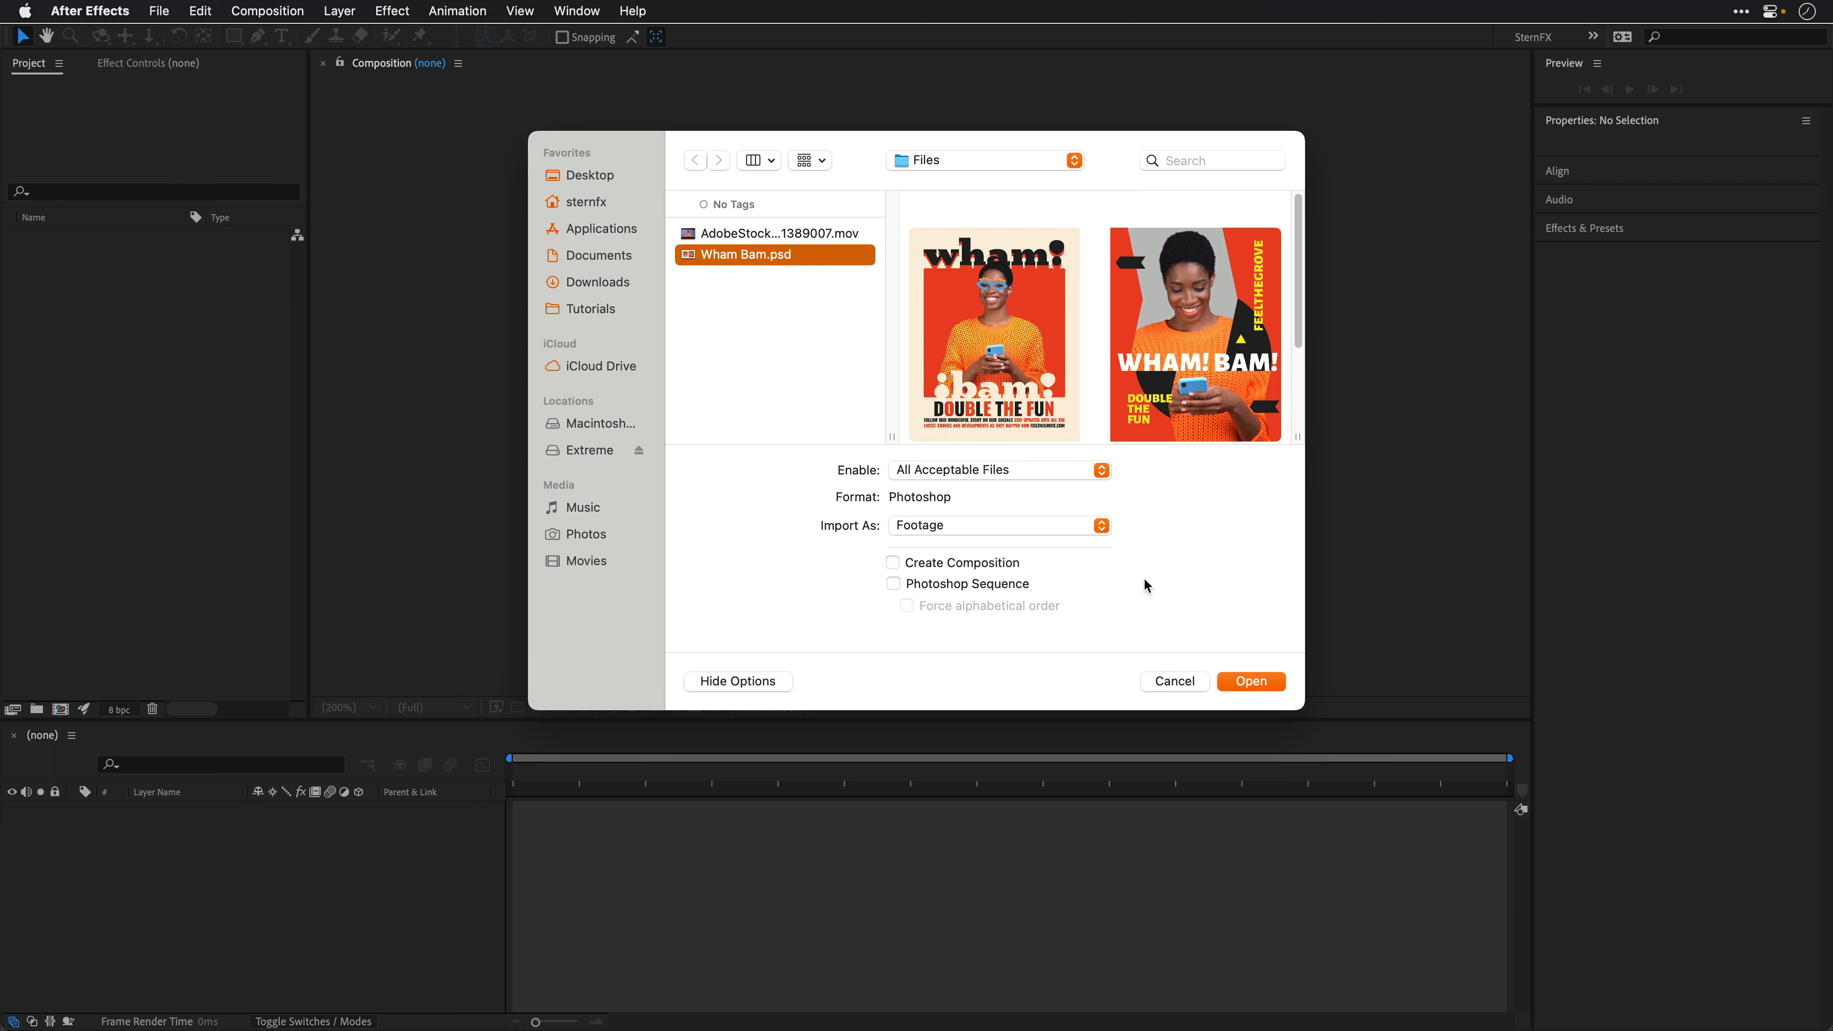
click(1261, 679)
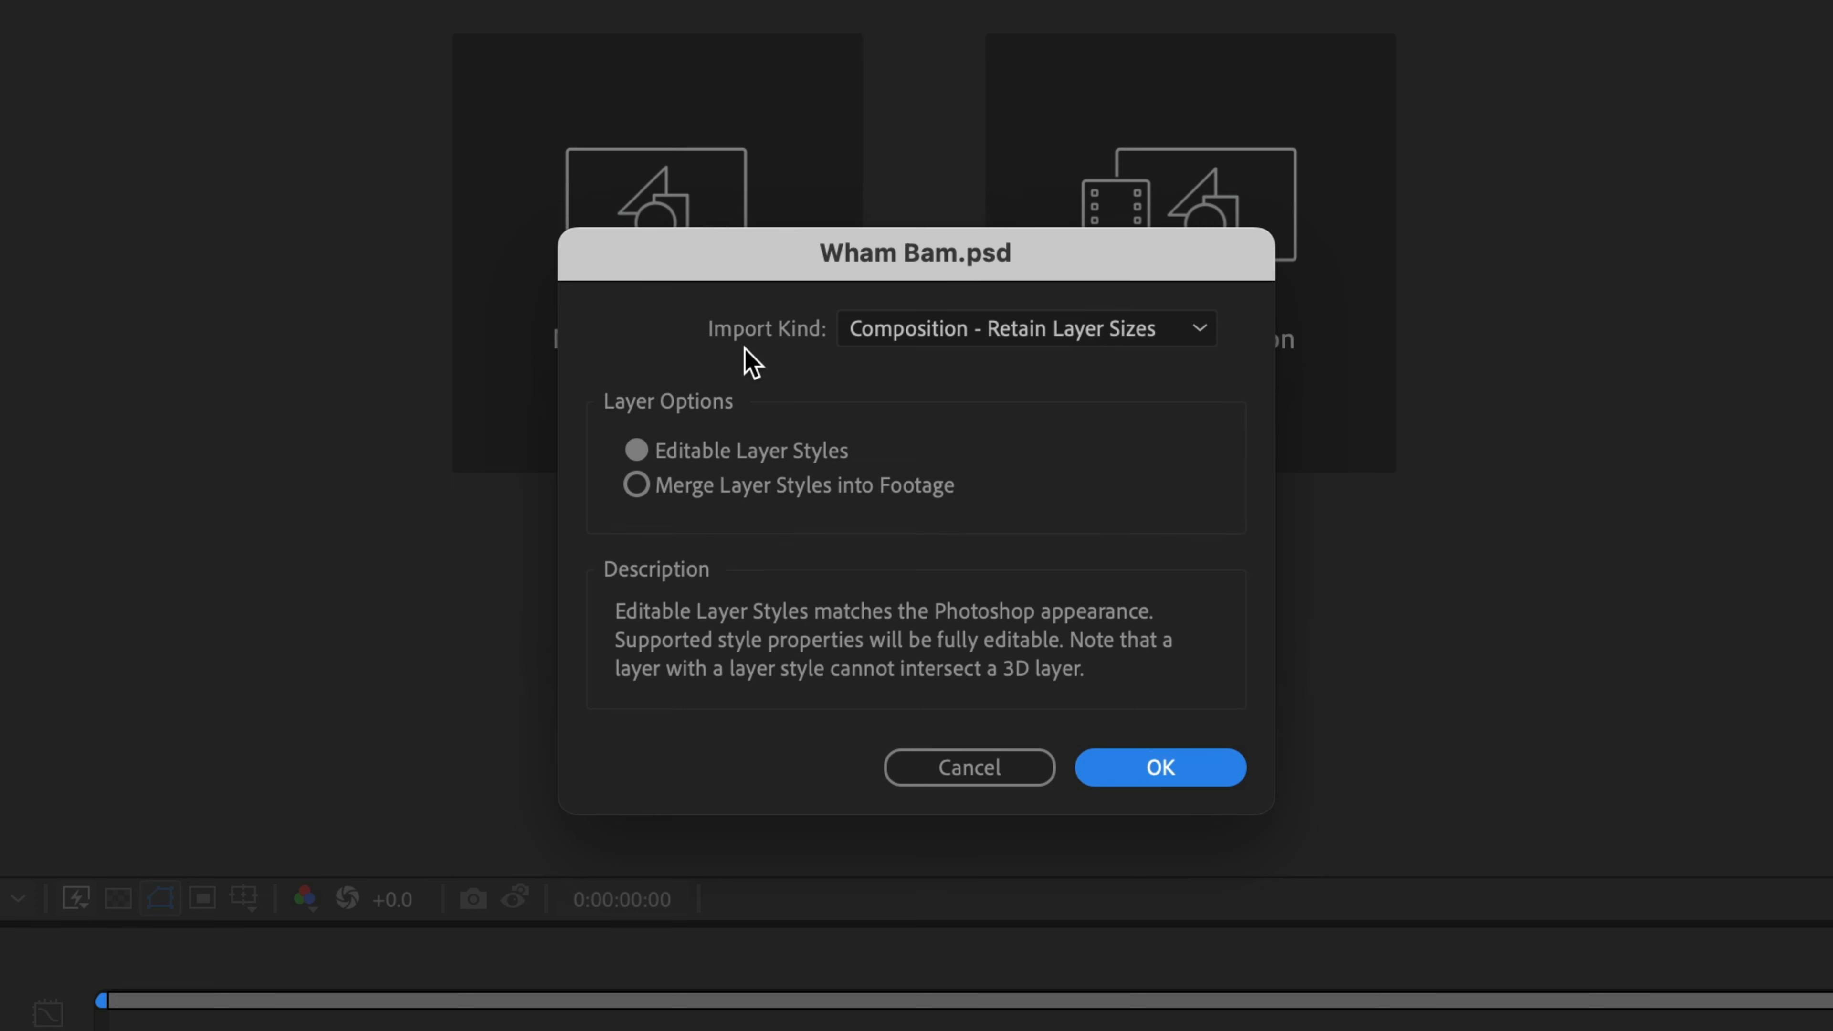
Step: Try the Footage and Composition import kinds for Wham Bam.psd
click(974, 331)
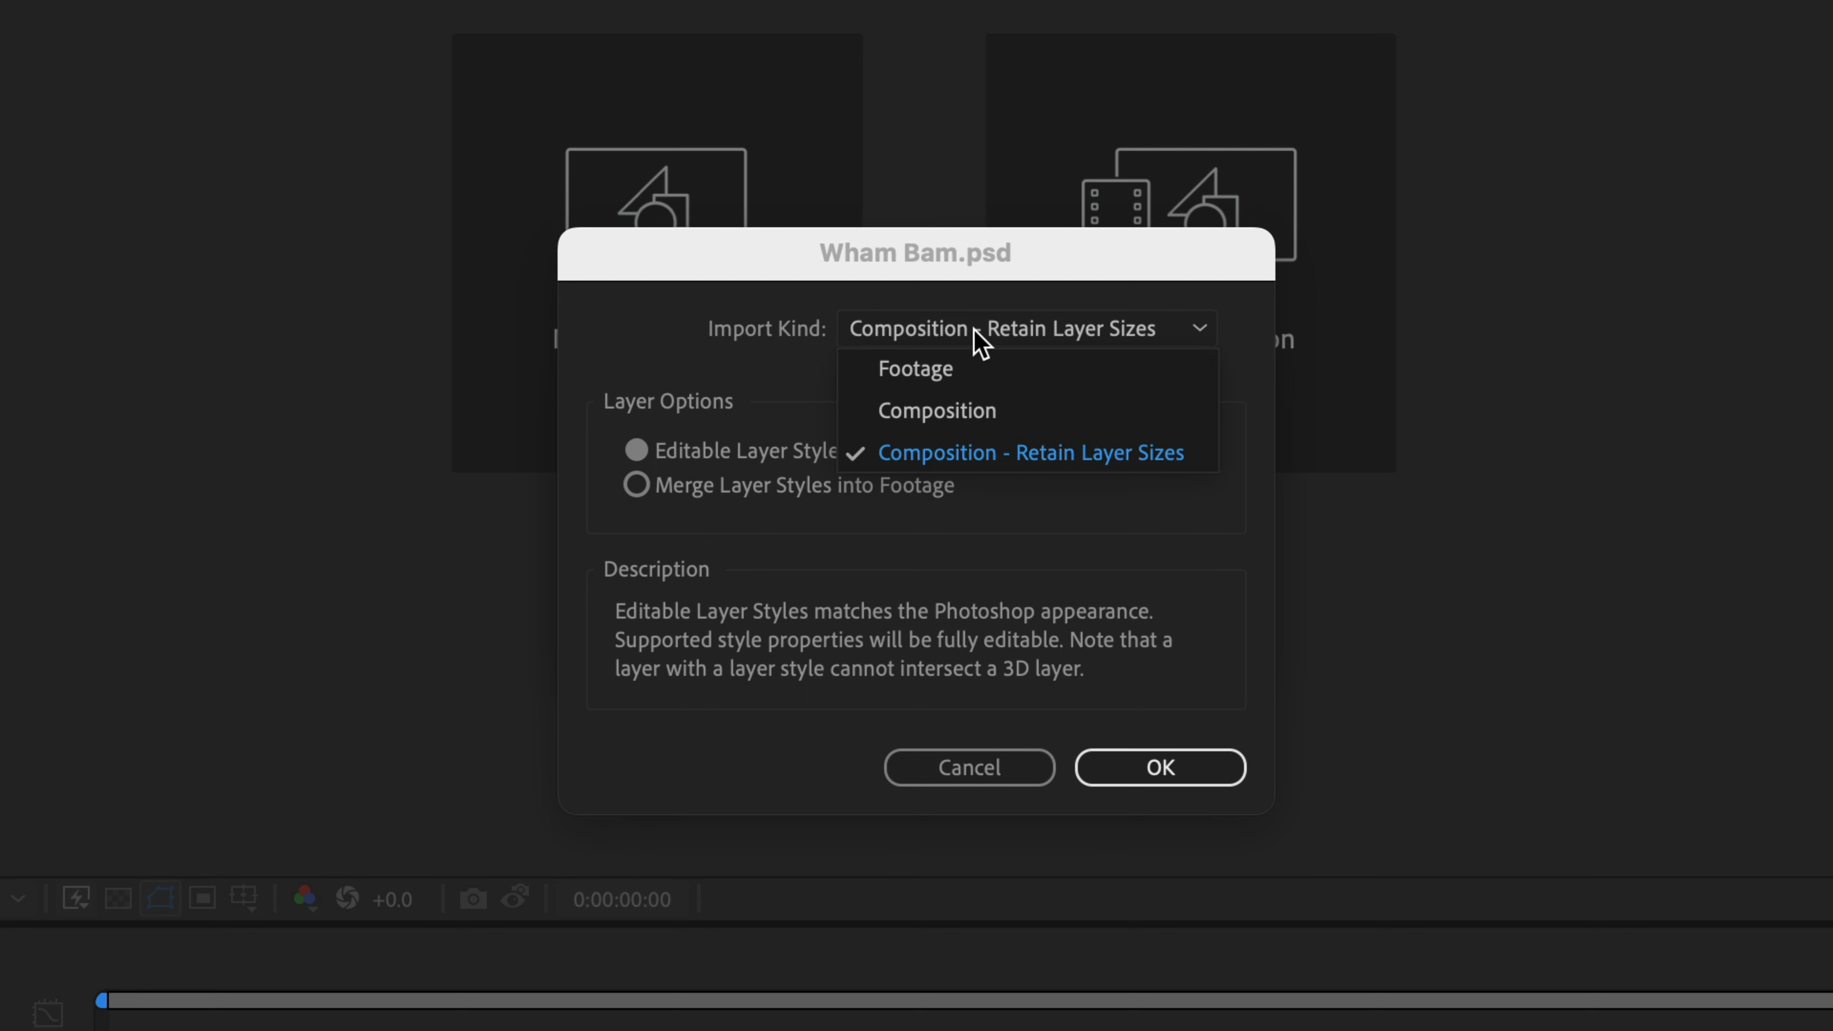
click(975, 369)
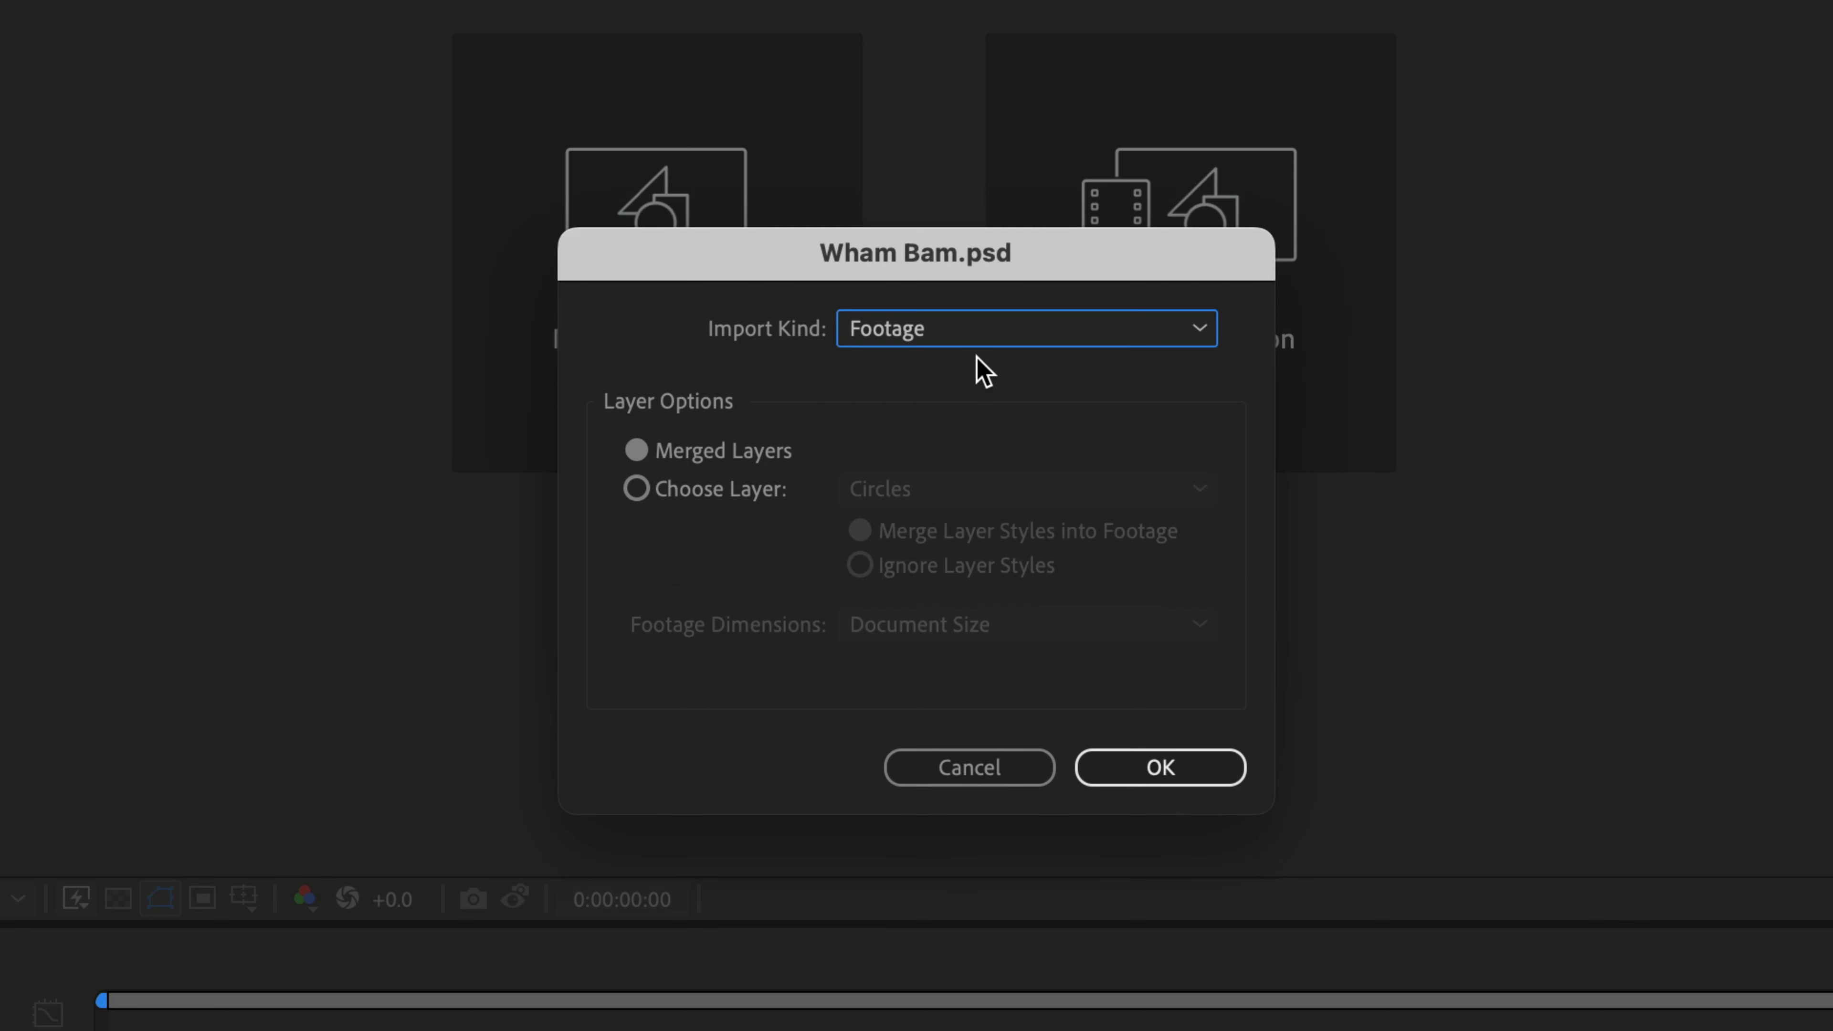
click(1040, 338)
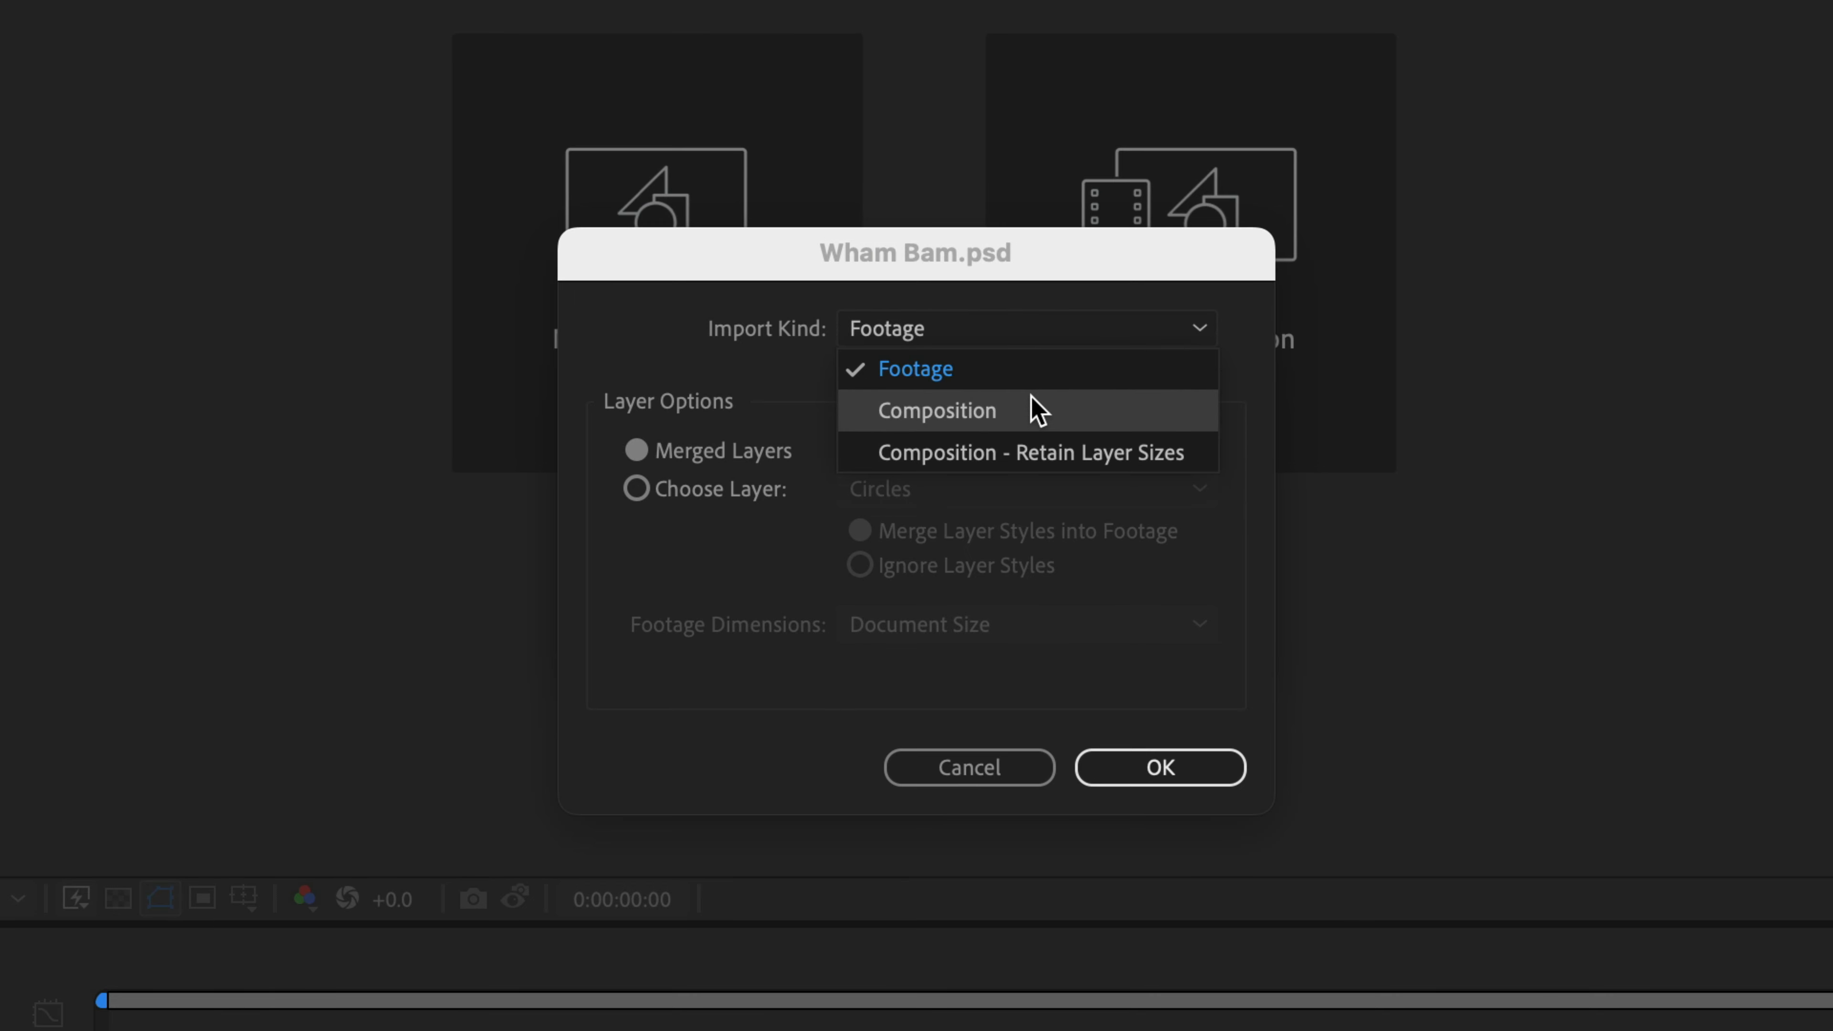
click(1036, 410)
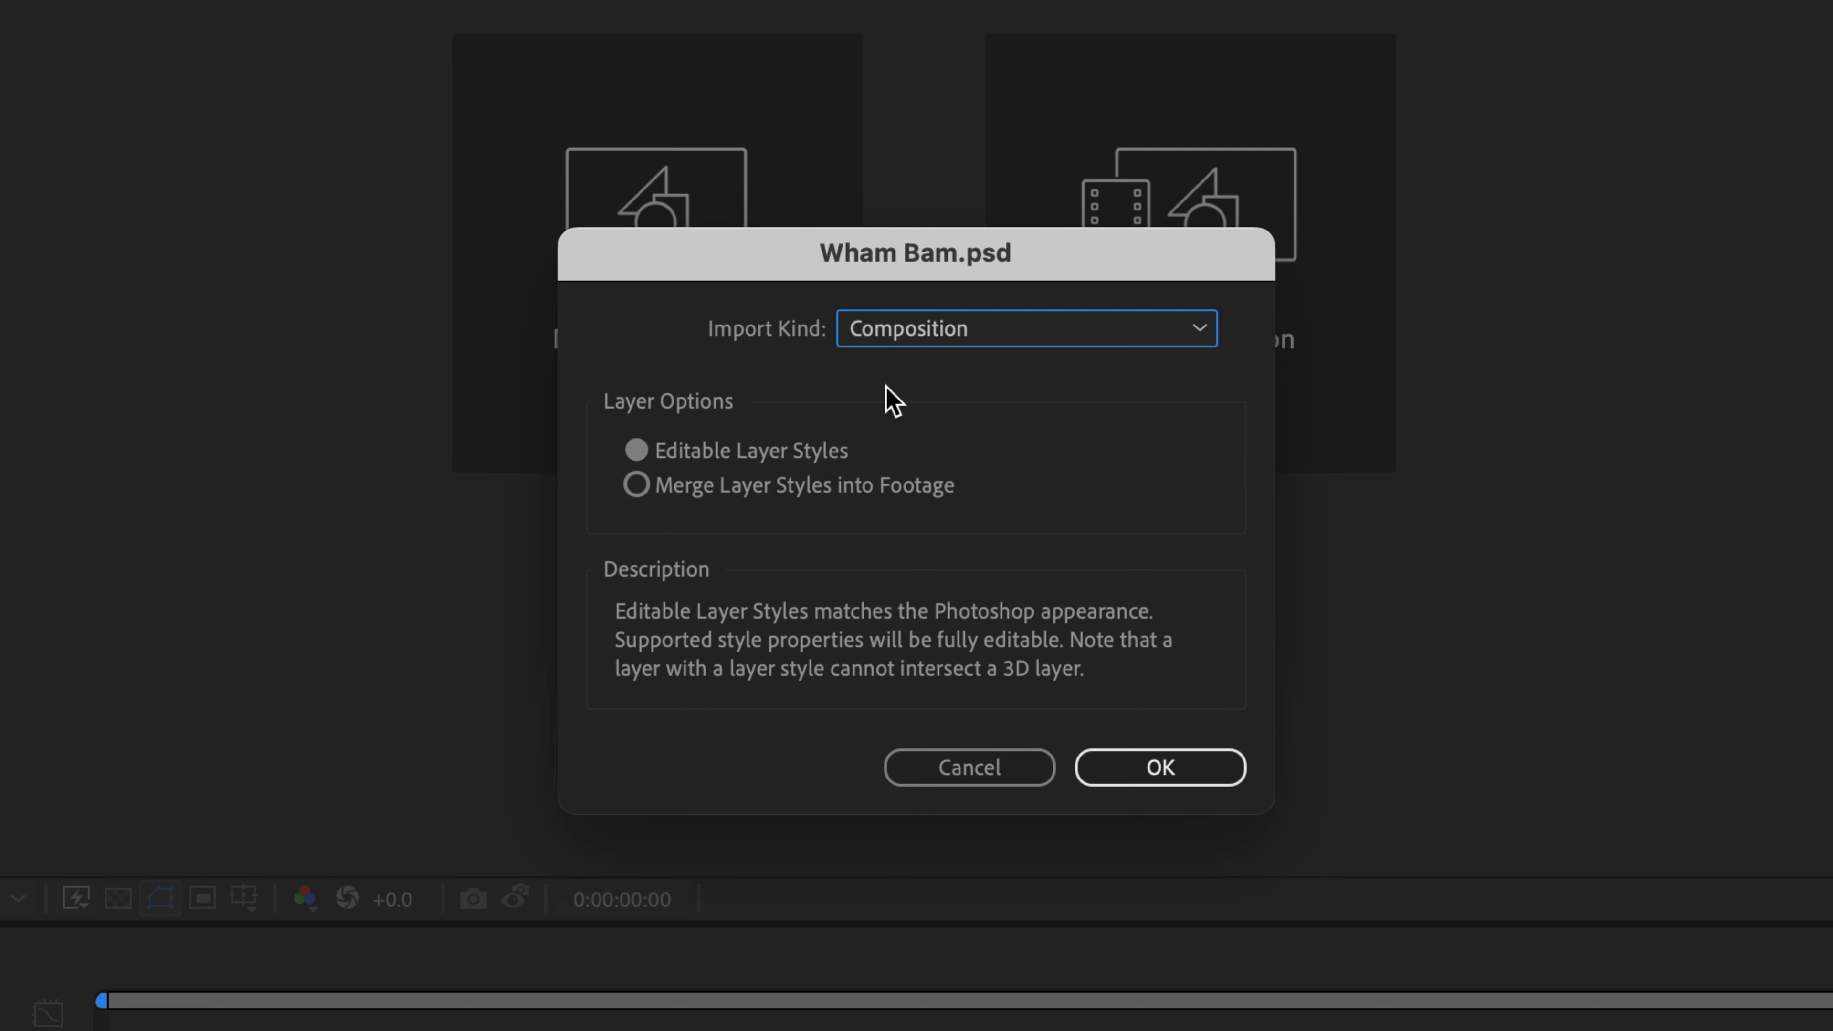
Step: Import Wham Bam.psd as Composition - Retain Layer Sizes with editable layer styles
click(969, 326)
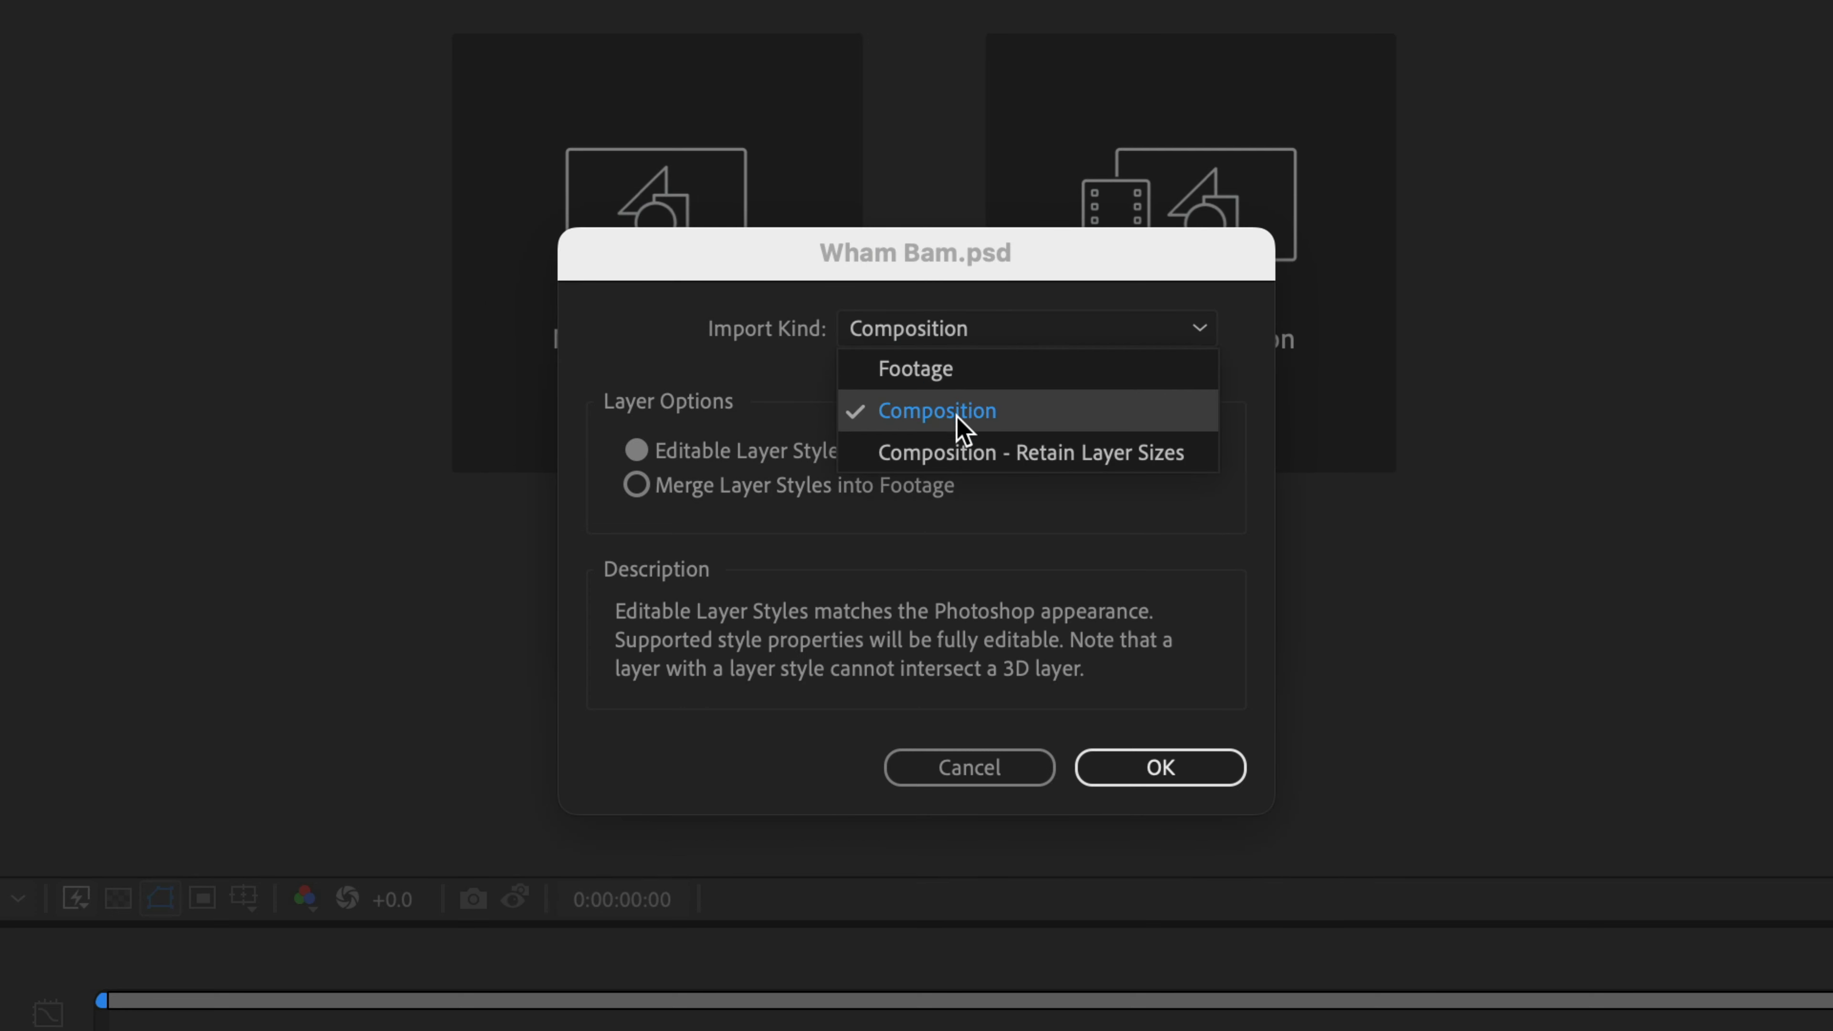
click(920, 455)
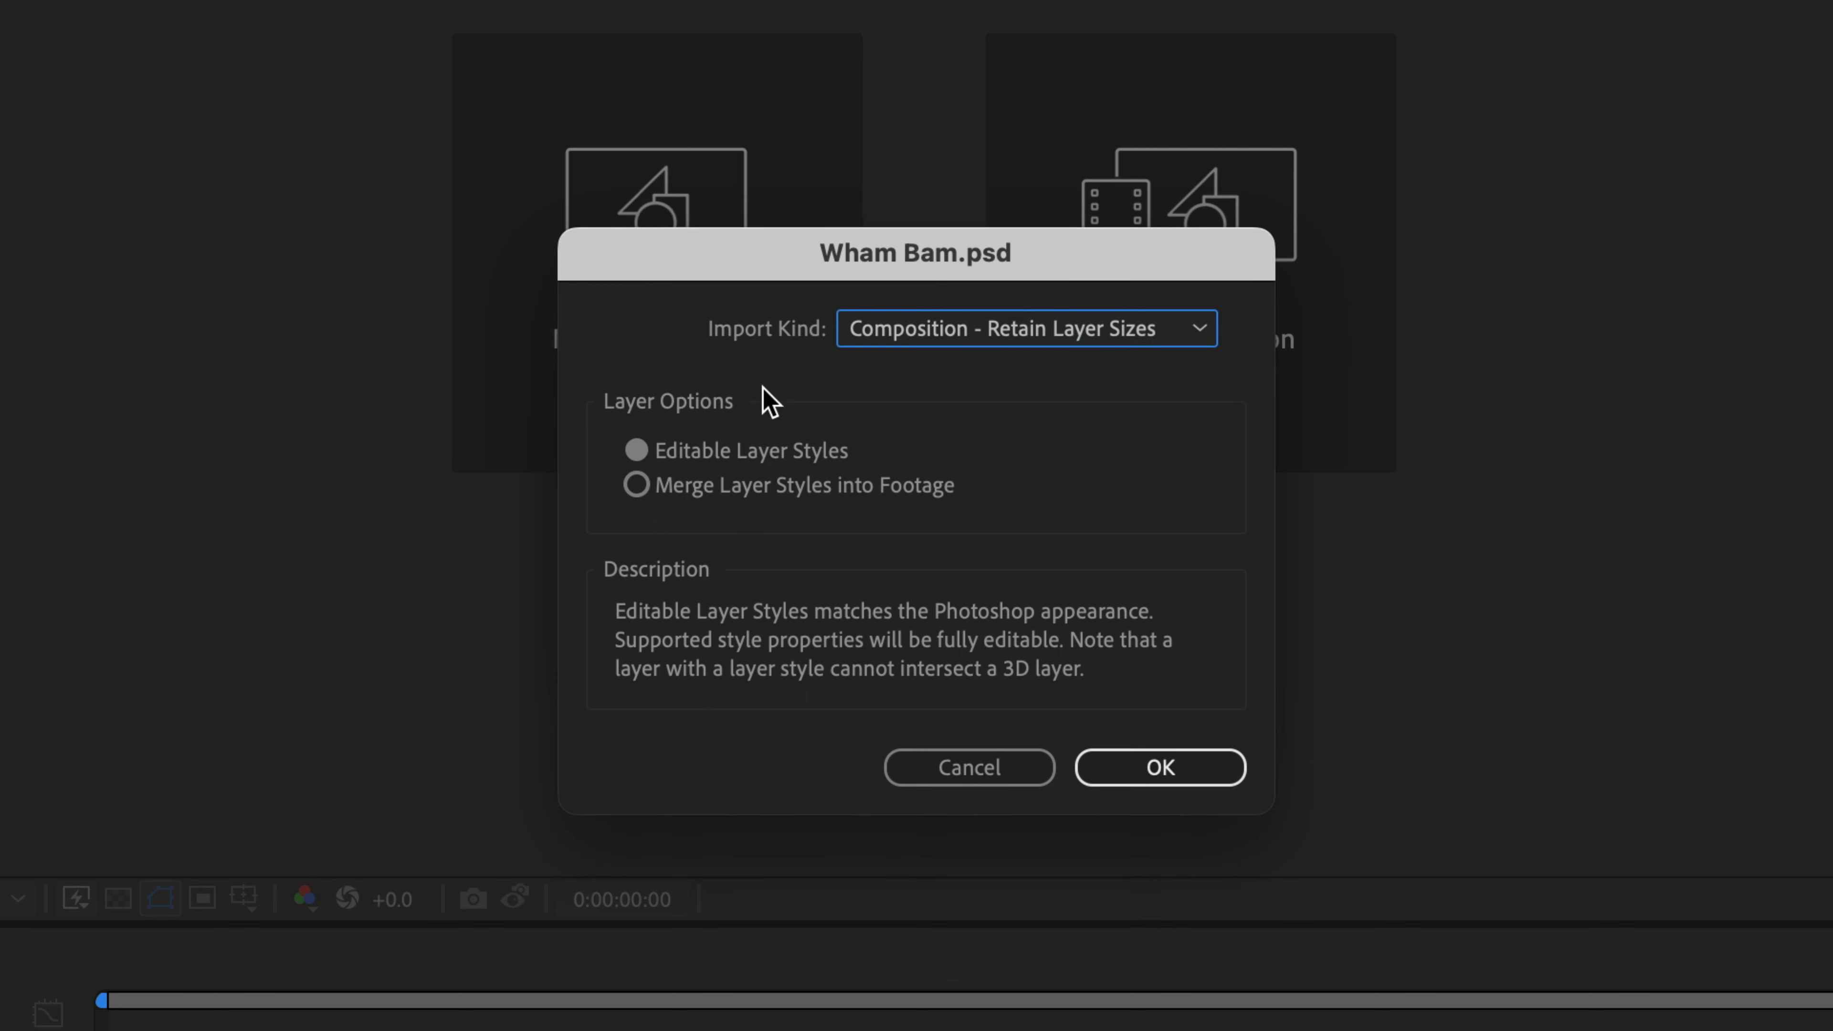
click(1194, 780)
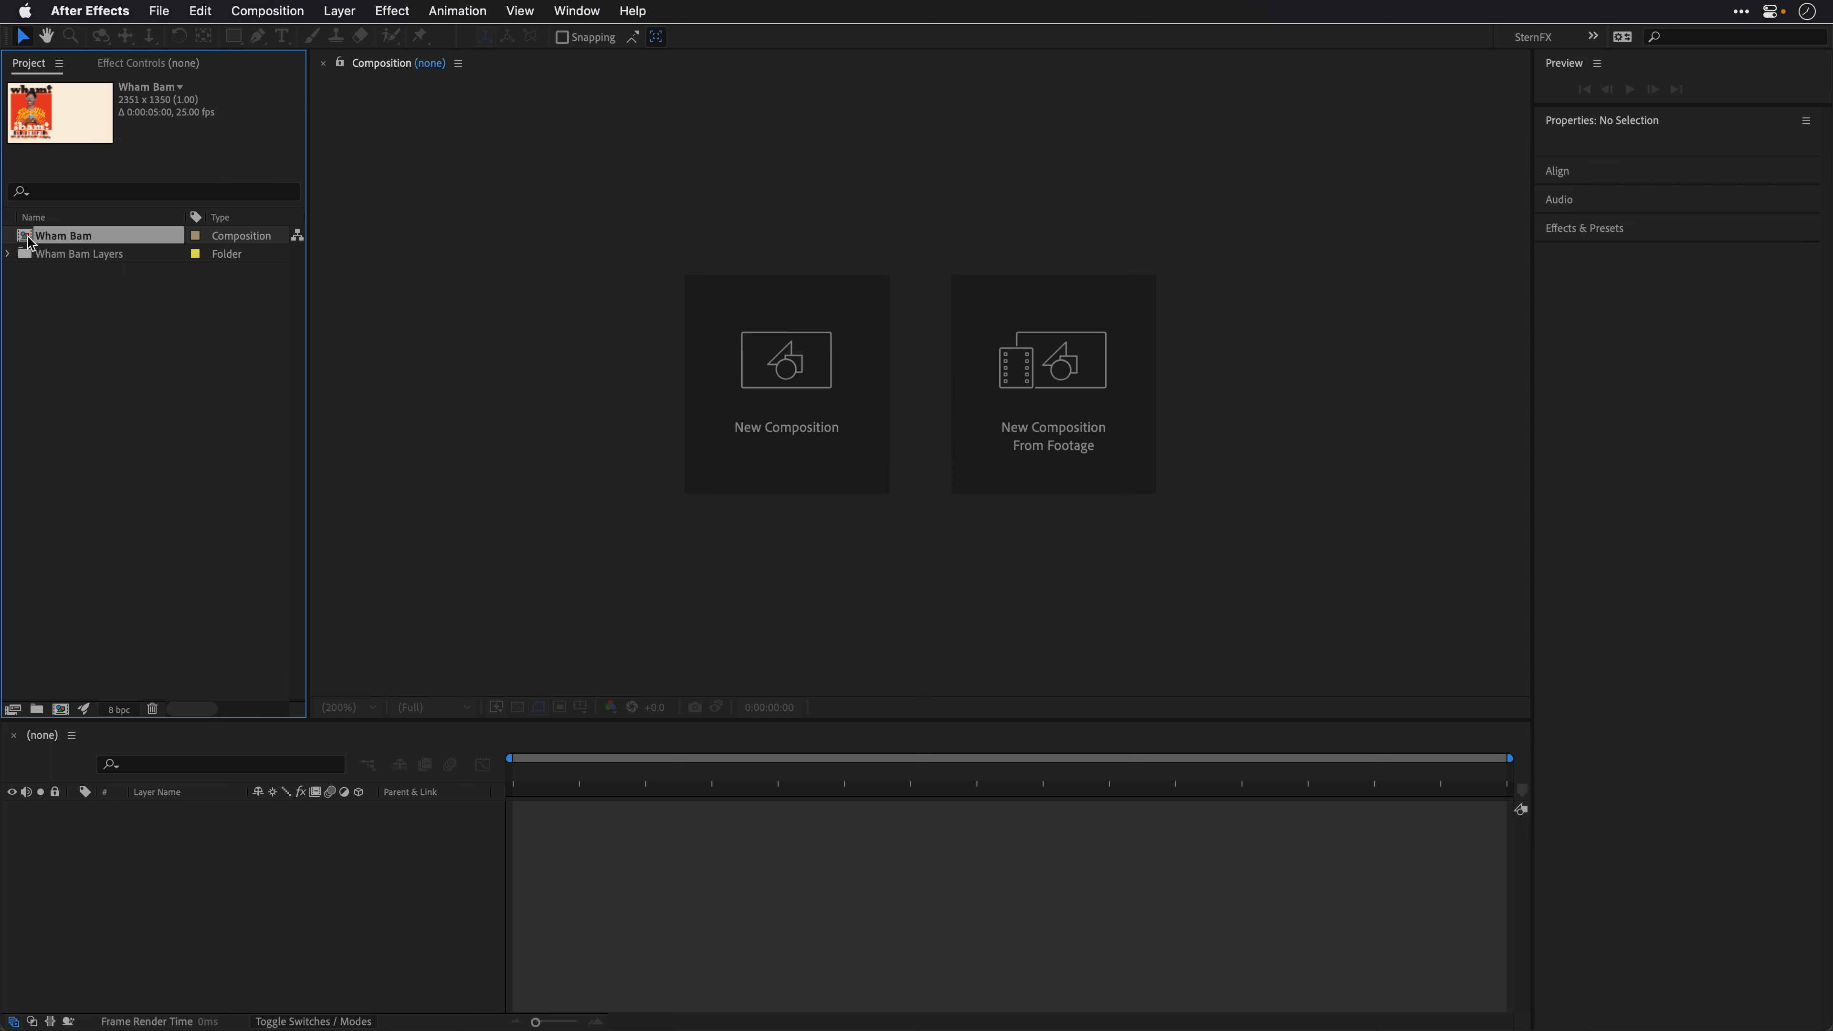
Step: Open the Wham Bam composition and briefly hide Artboard 1 to view Artboard 2 beneath it
double_click(29, 241)
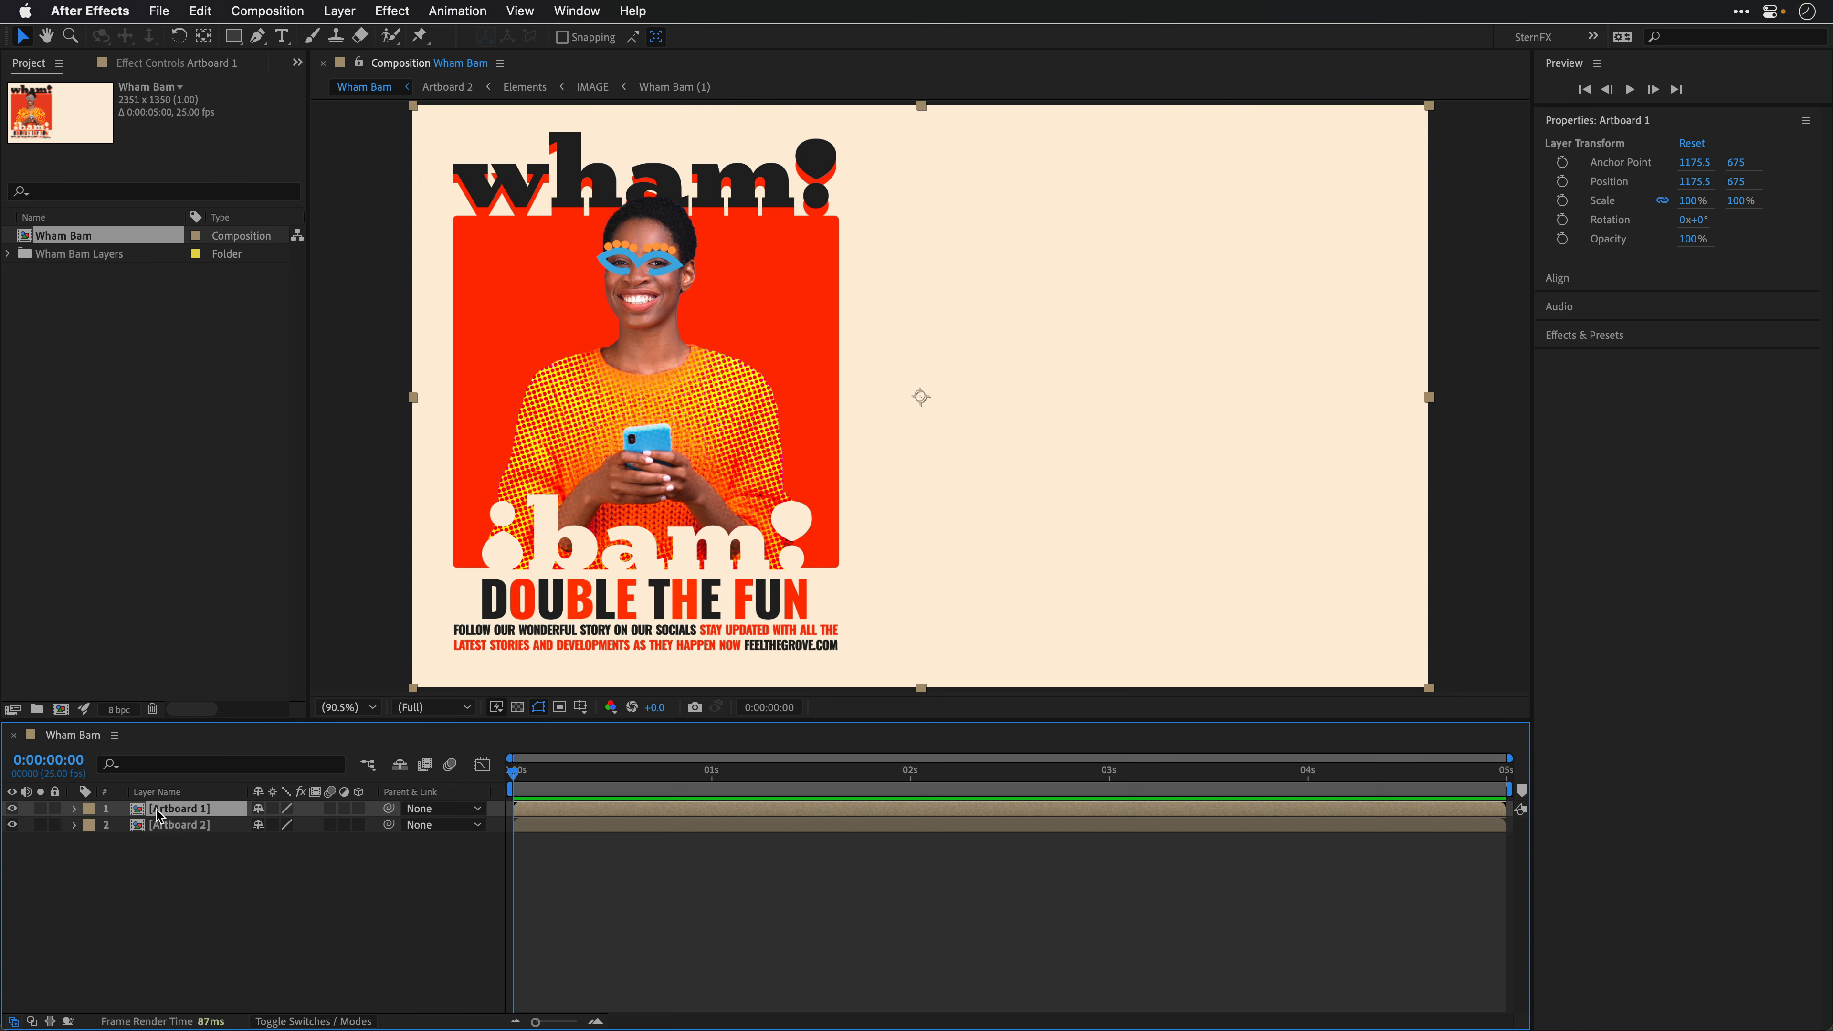
click(11, 808)
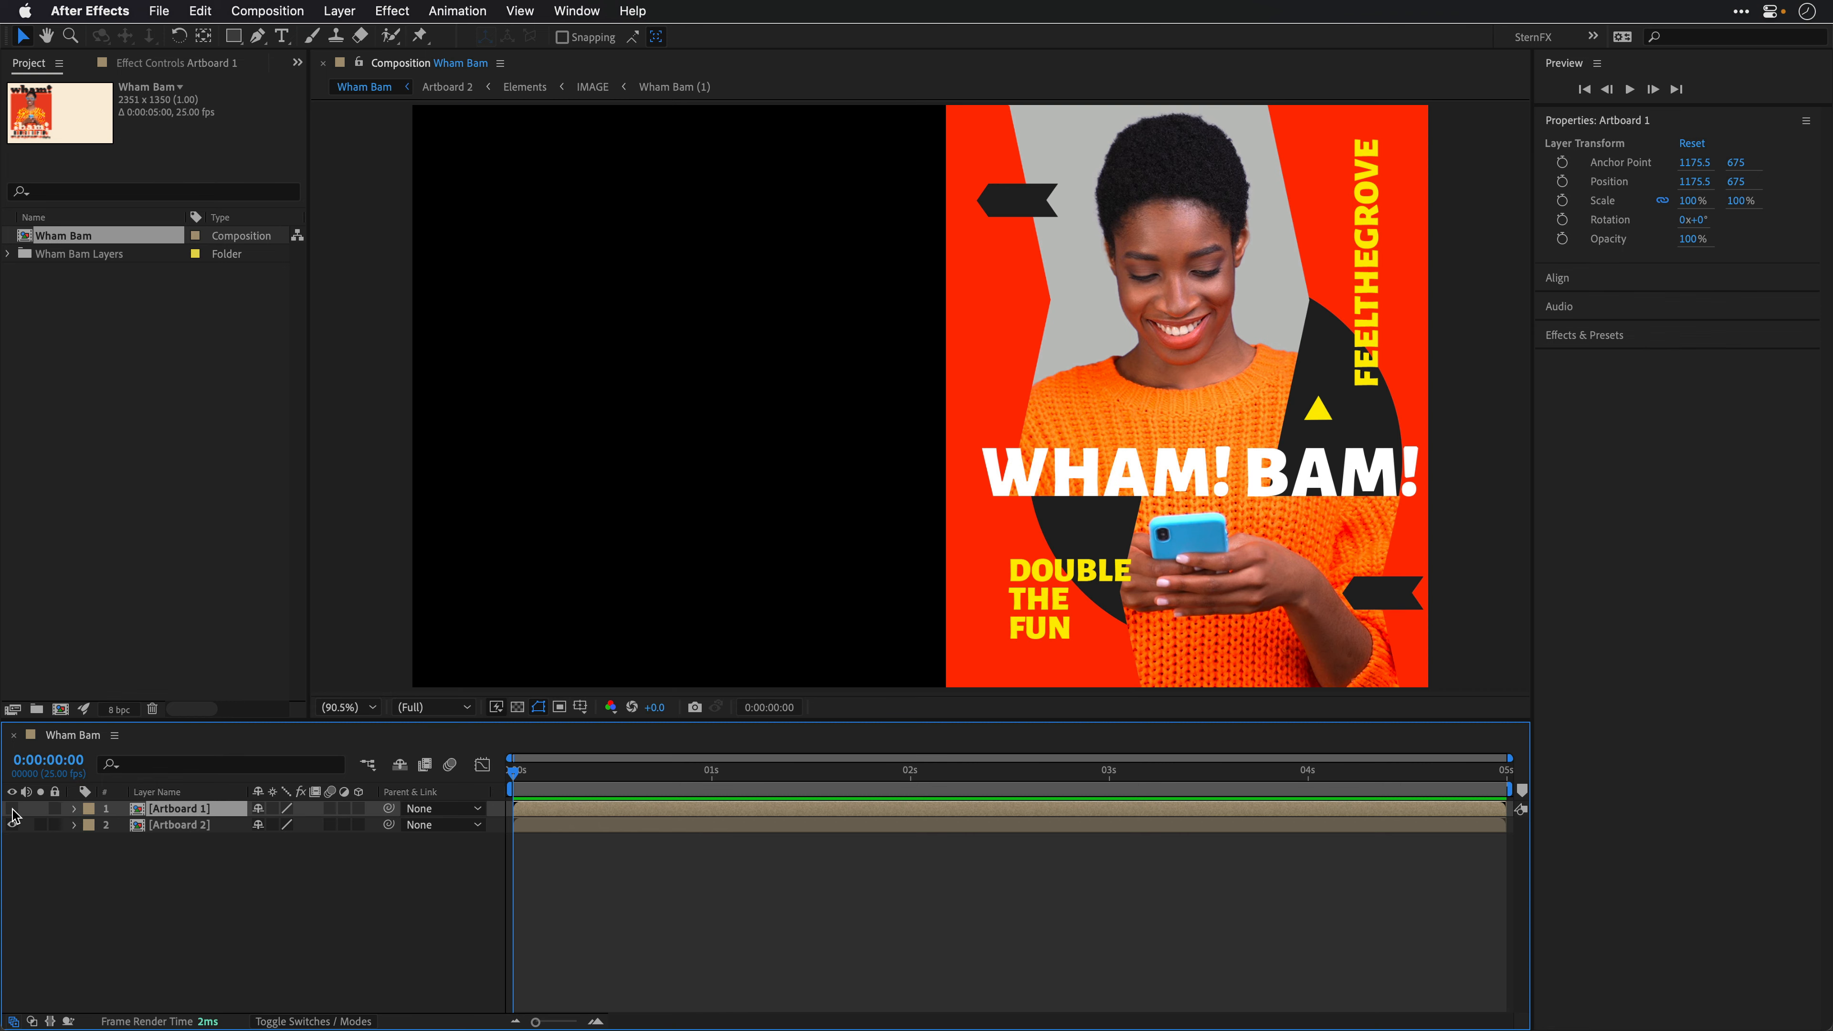
click(12, 808)
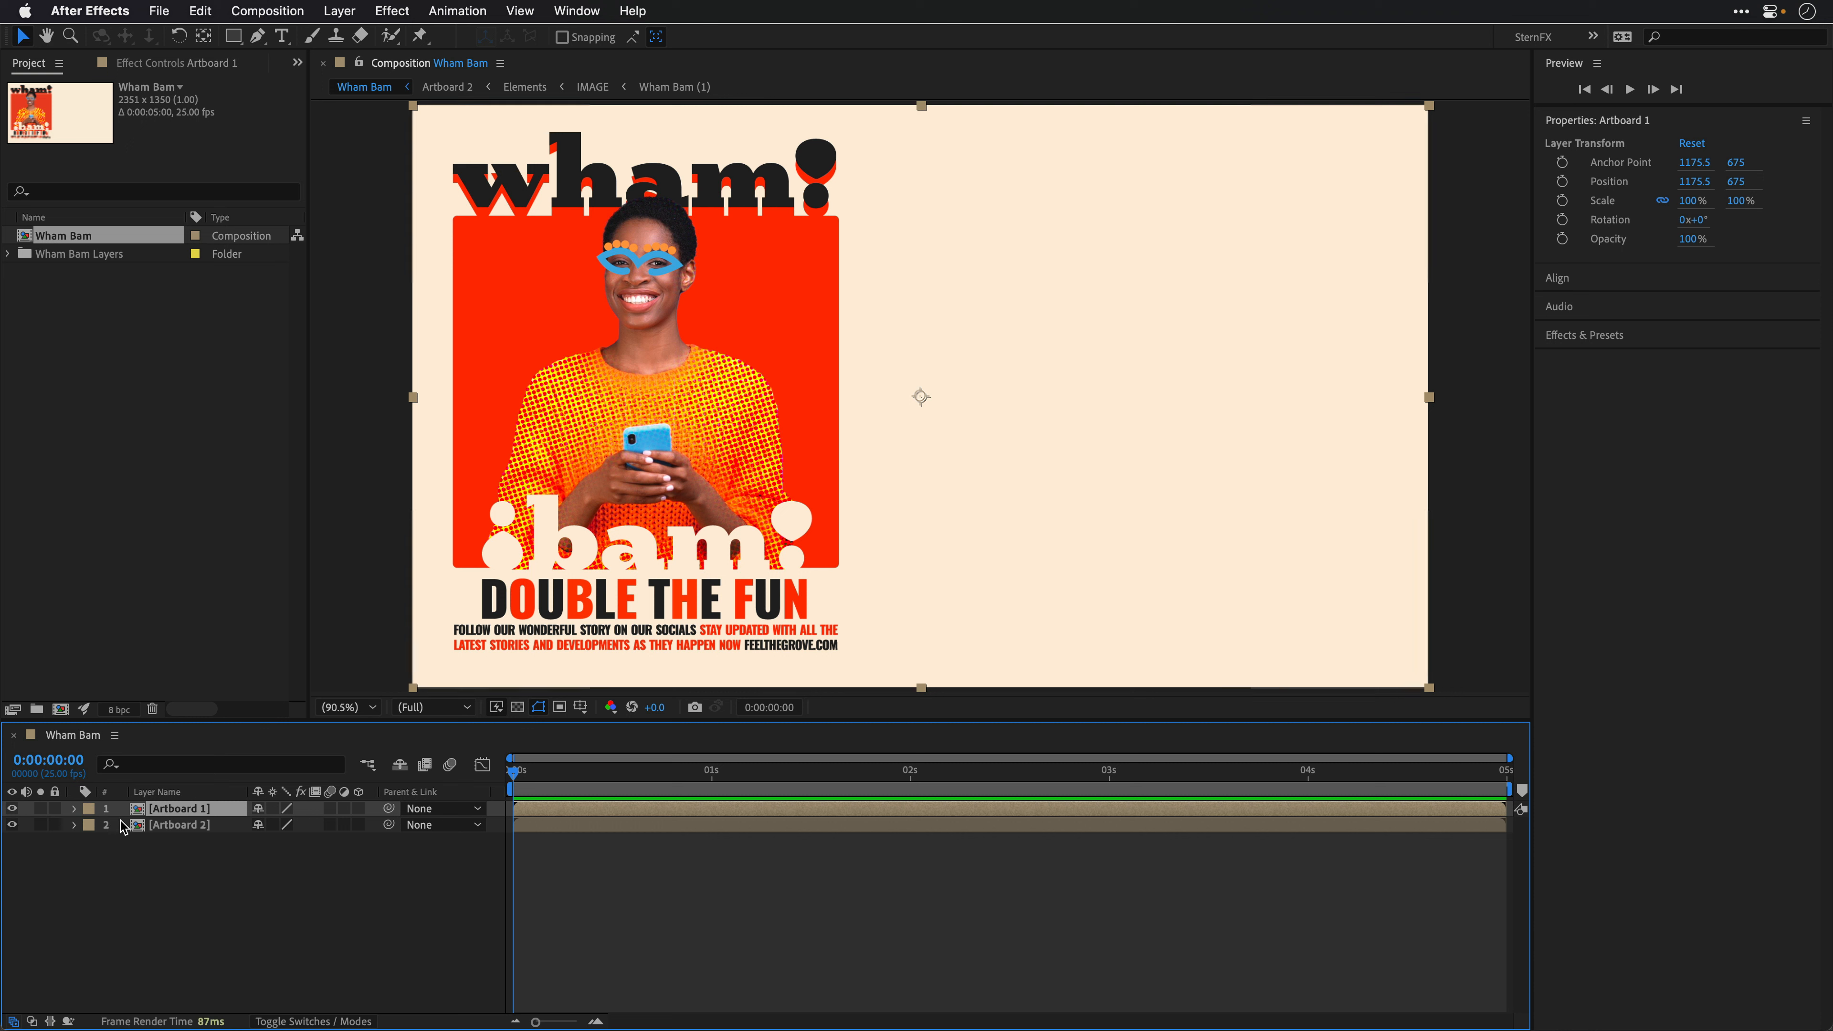
Step: Open the Artboard 1 composition, and delete the Wham Bam composition and the Wham Bam Layers folder from the project
double_click(139, 814)
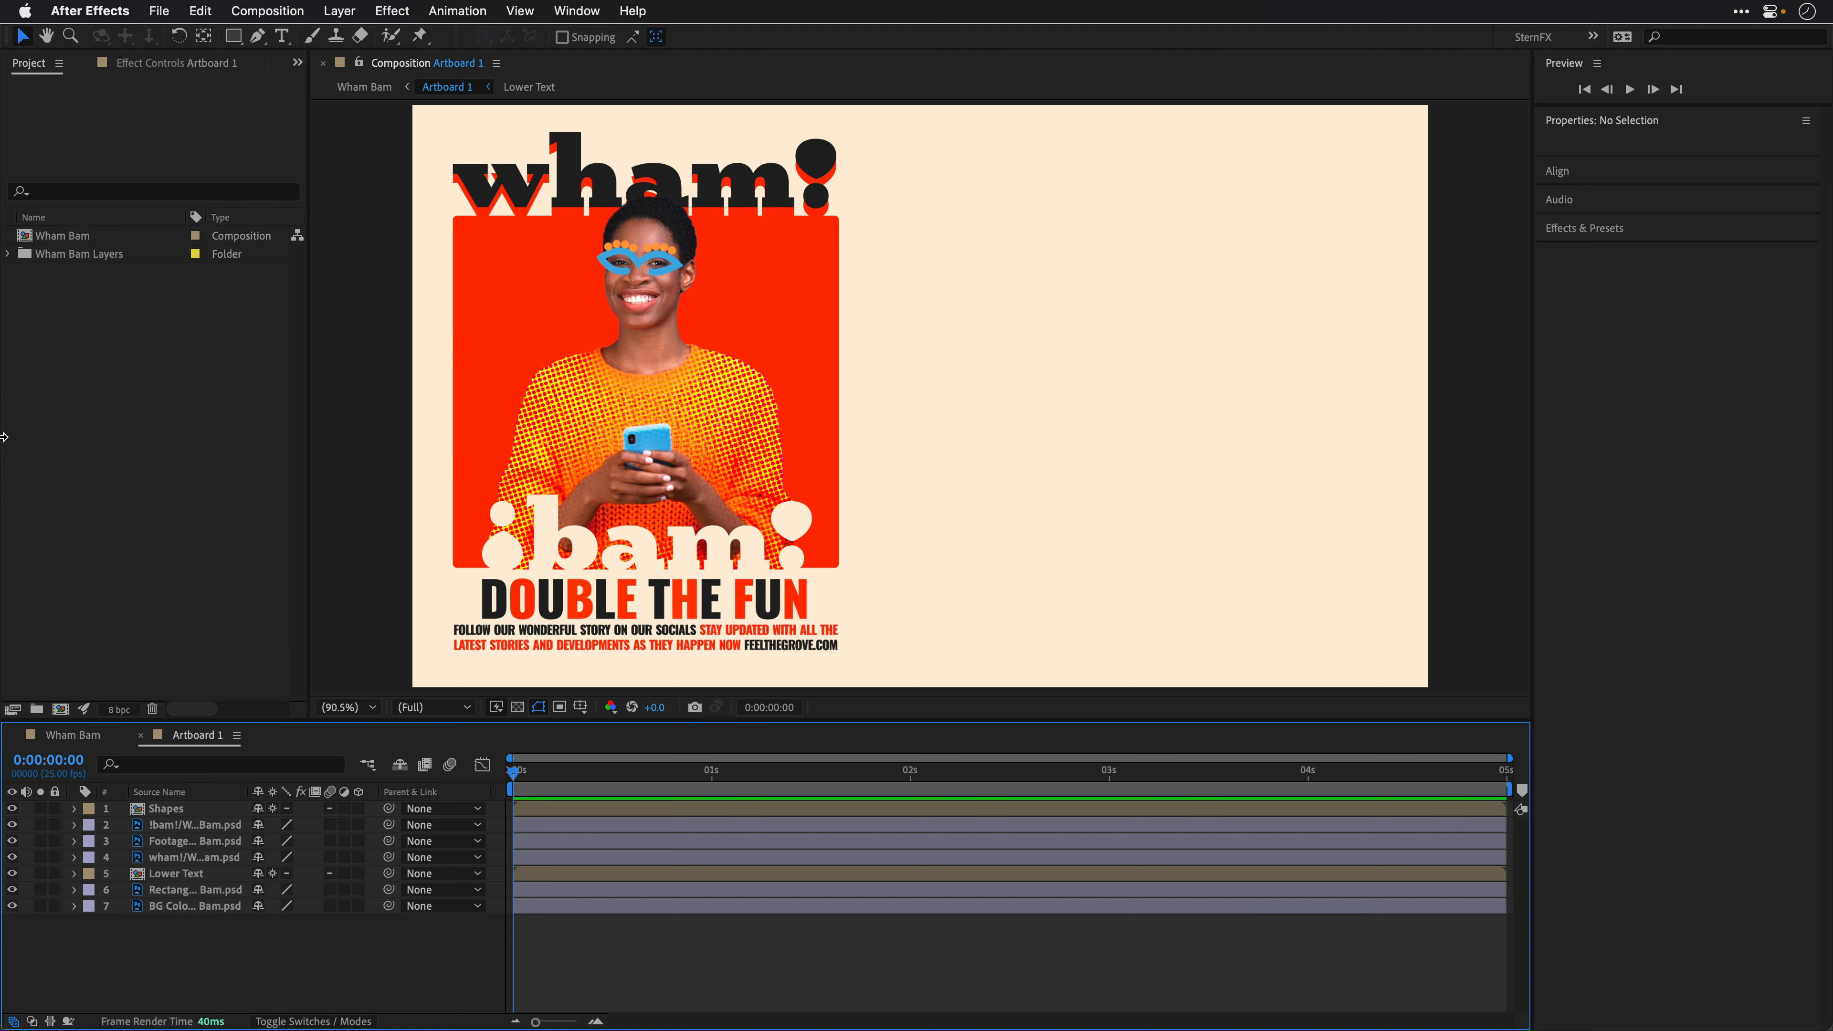
click(120, 361)
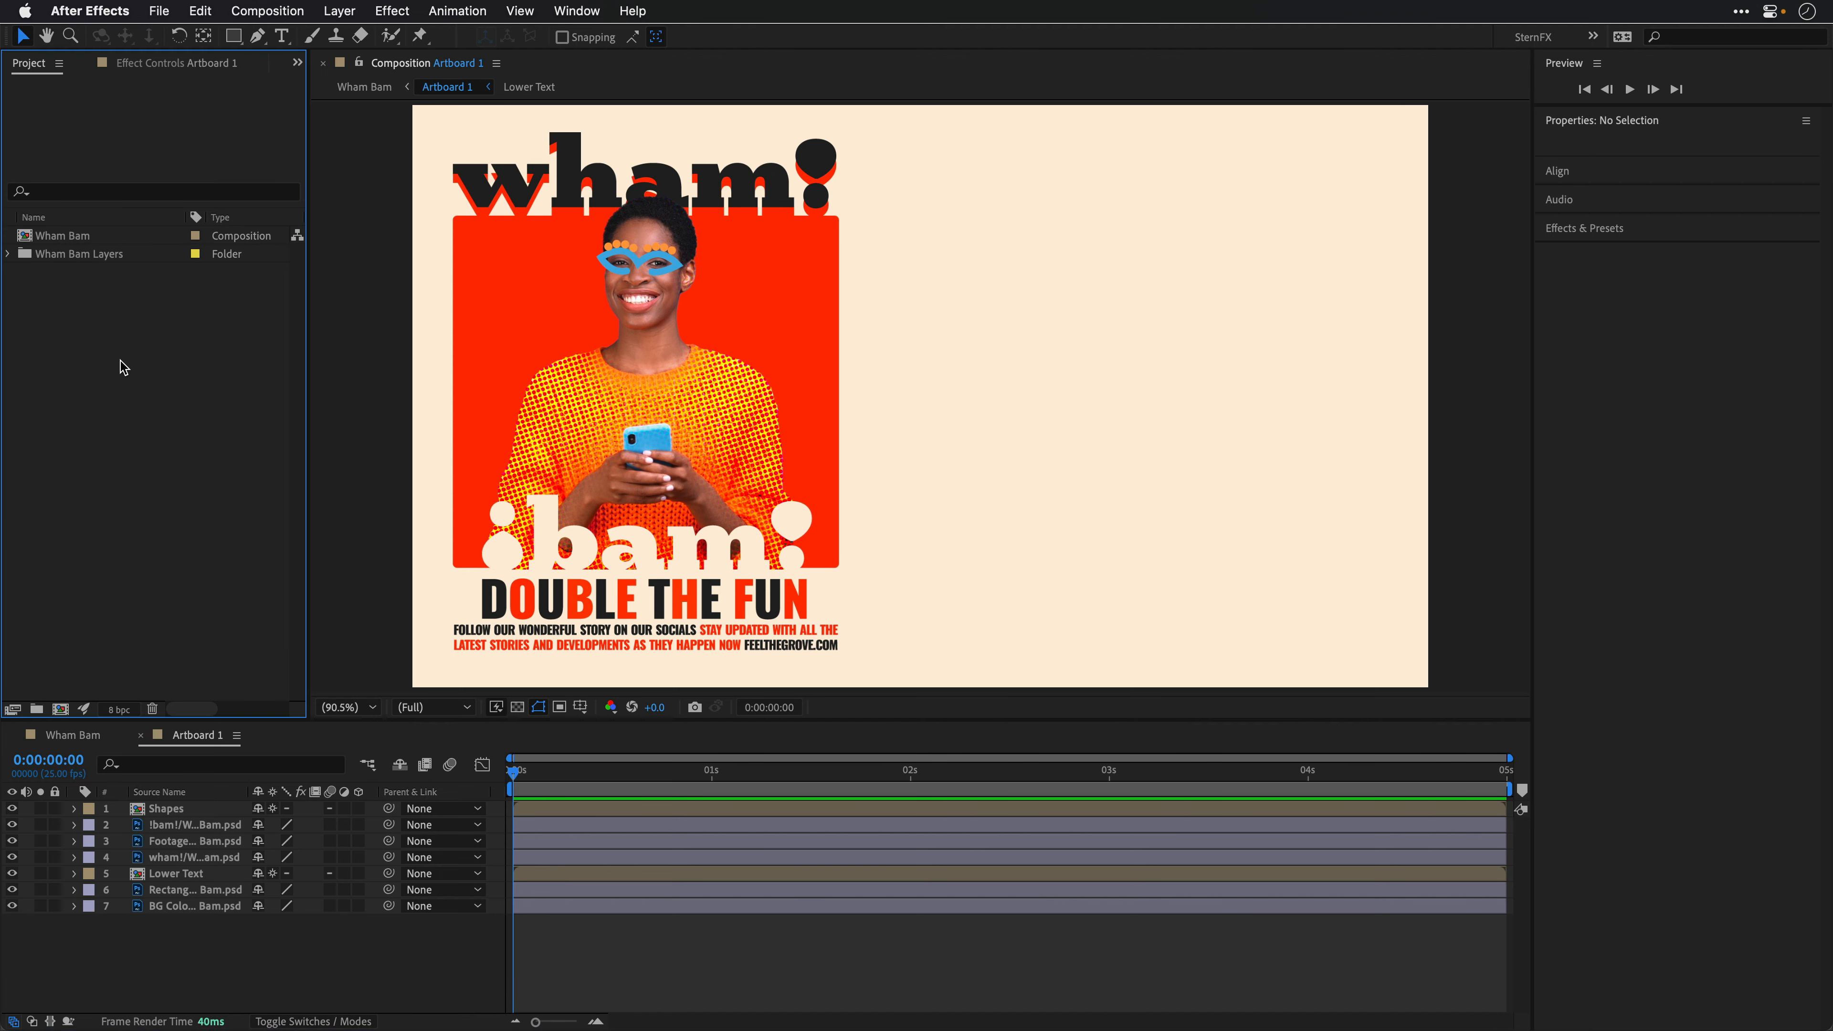
key(super+a)
key(Delete)
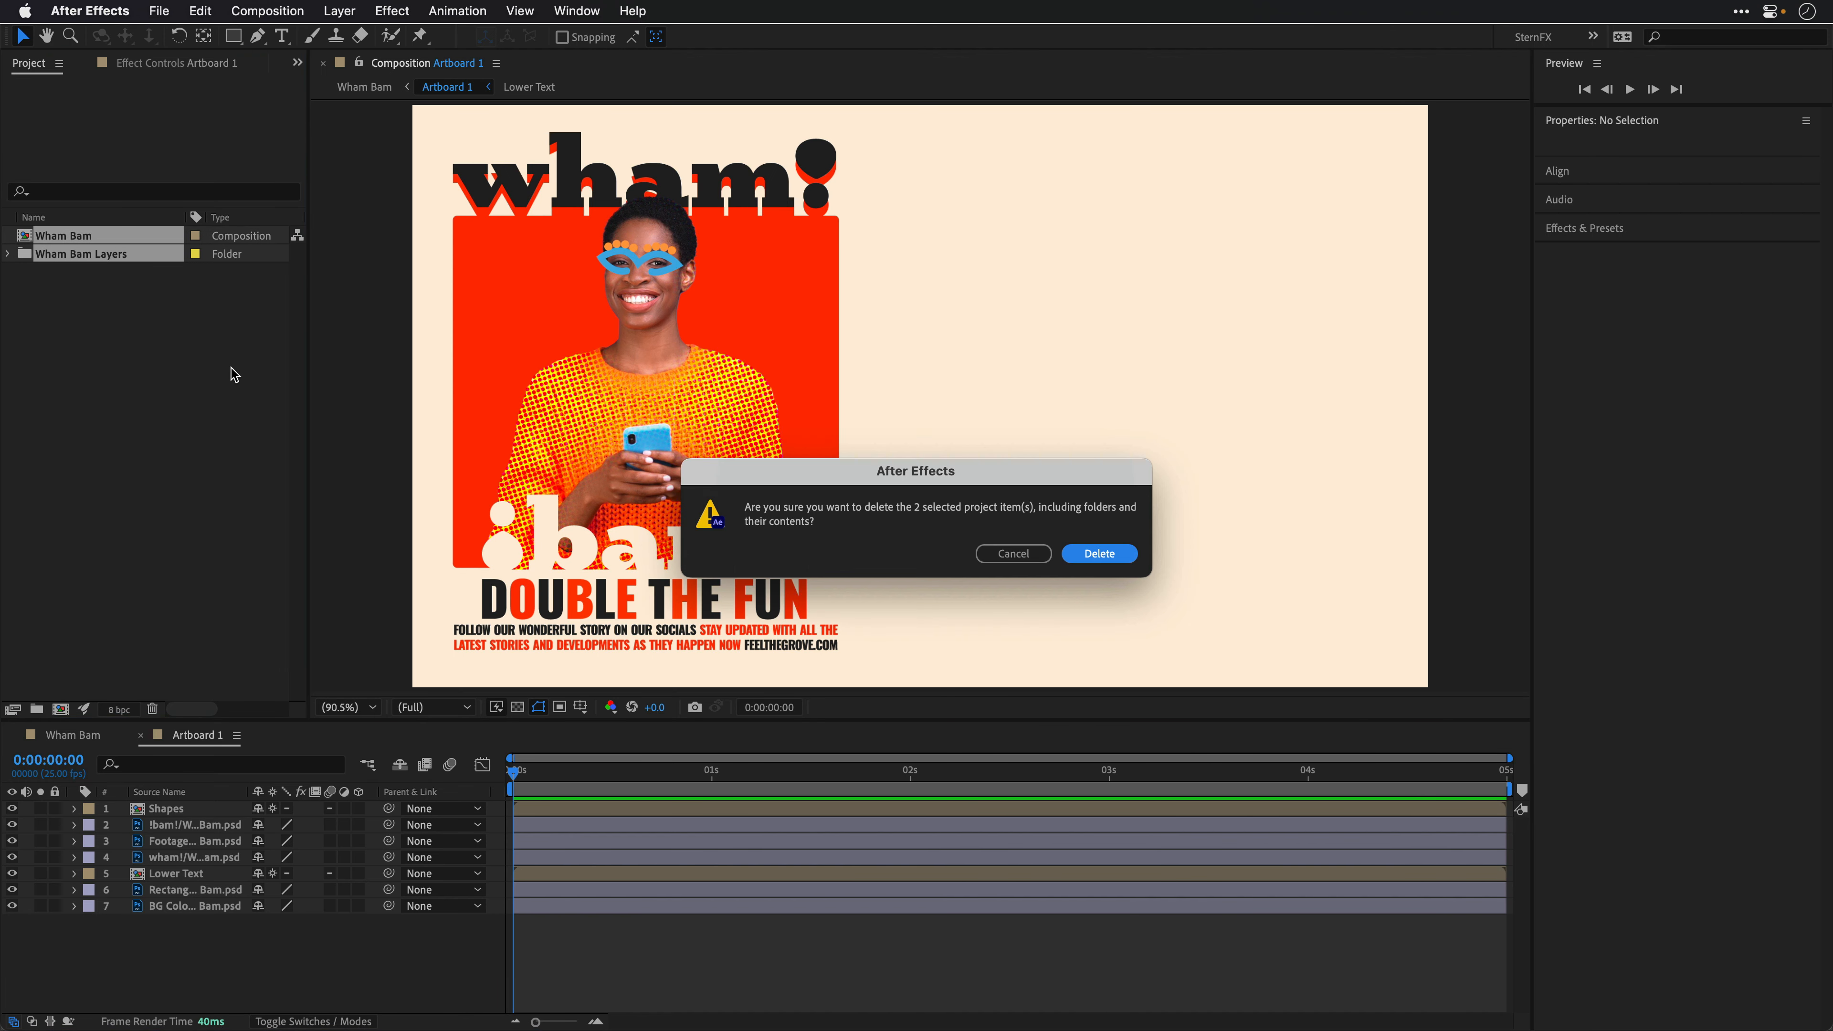
click(1115, 557)
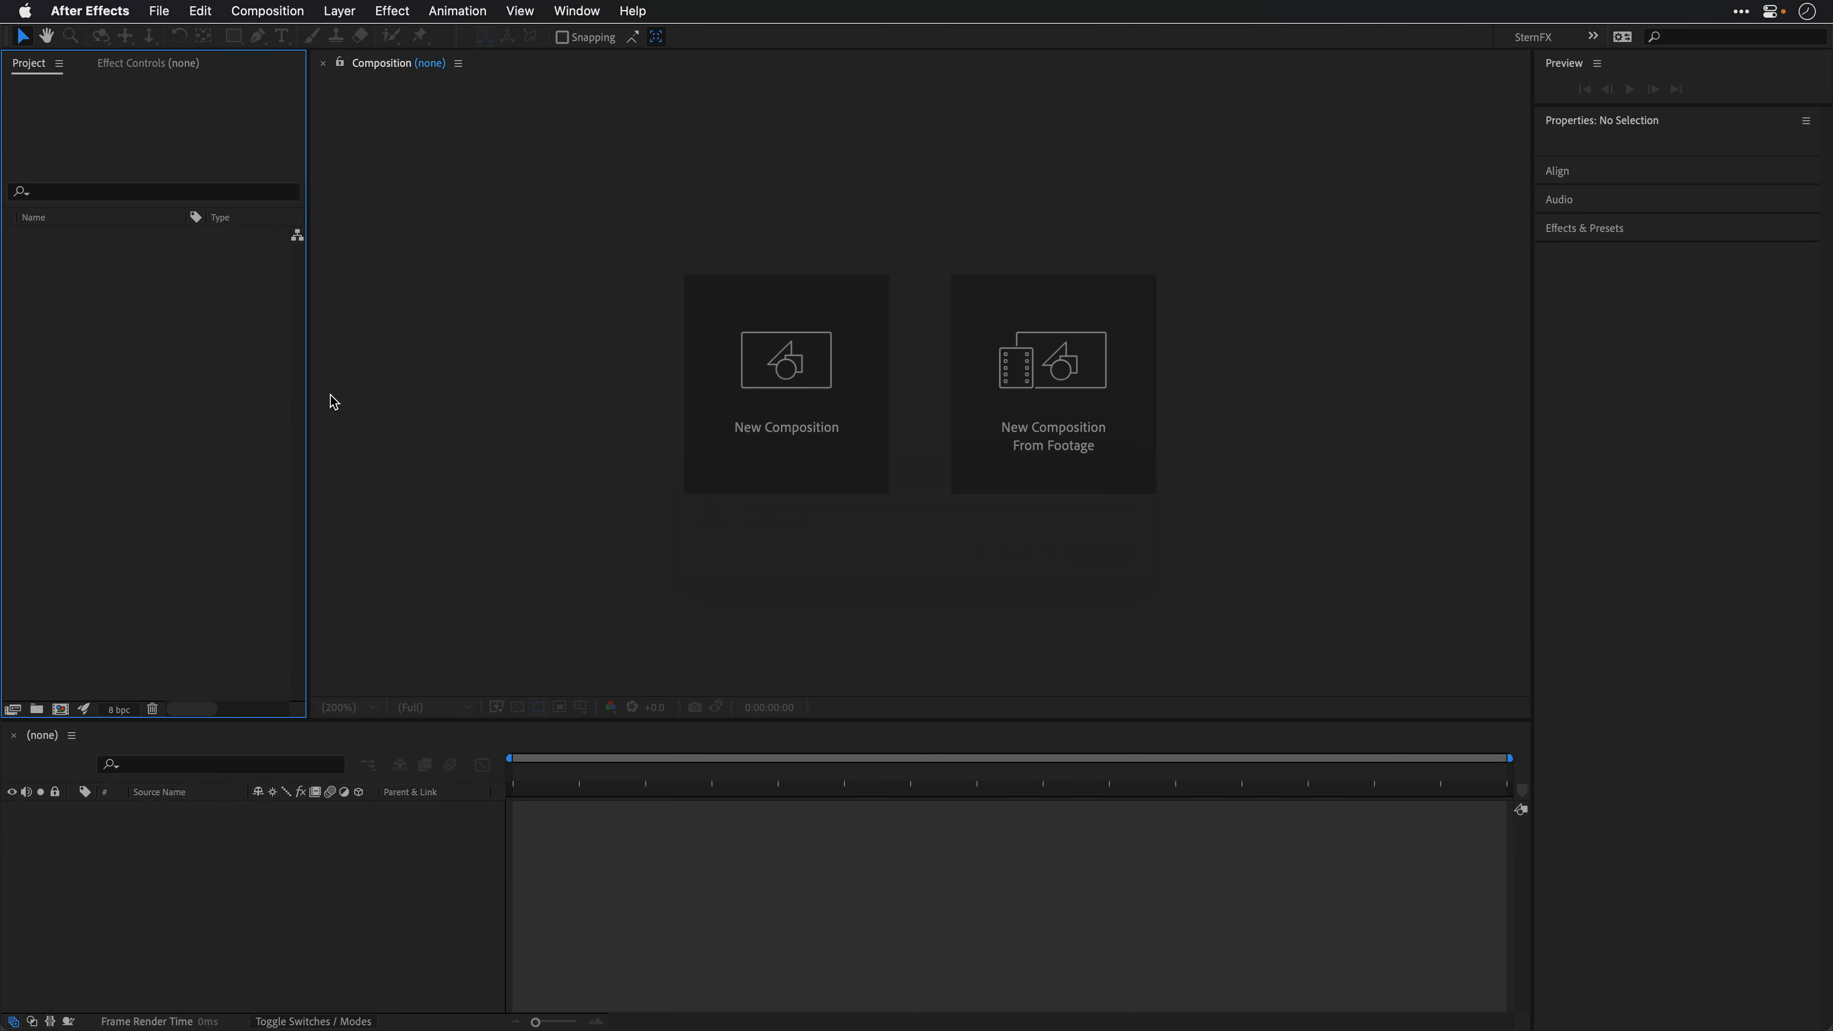
Step: Switch to Photoshop and collapse Artboard 1 and Artboard 2 in the layer list of Wham Bam.psd
key(super+Tab)
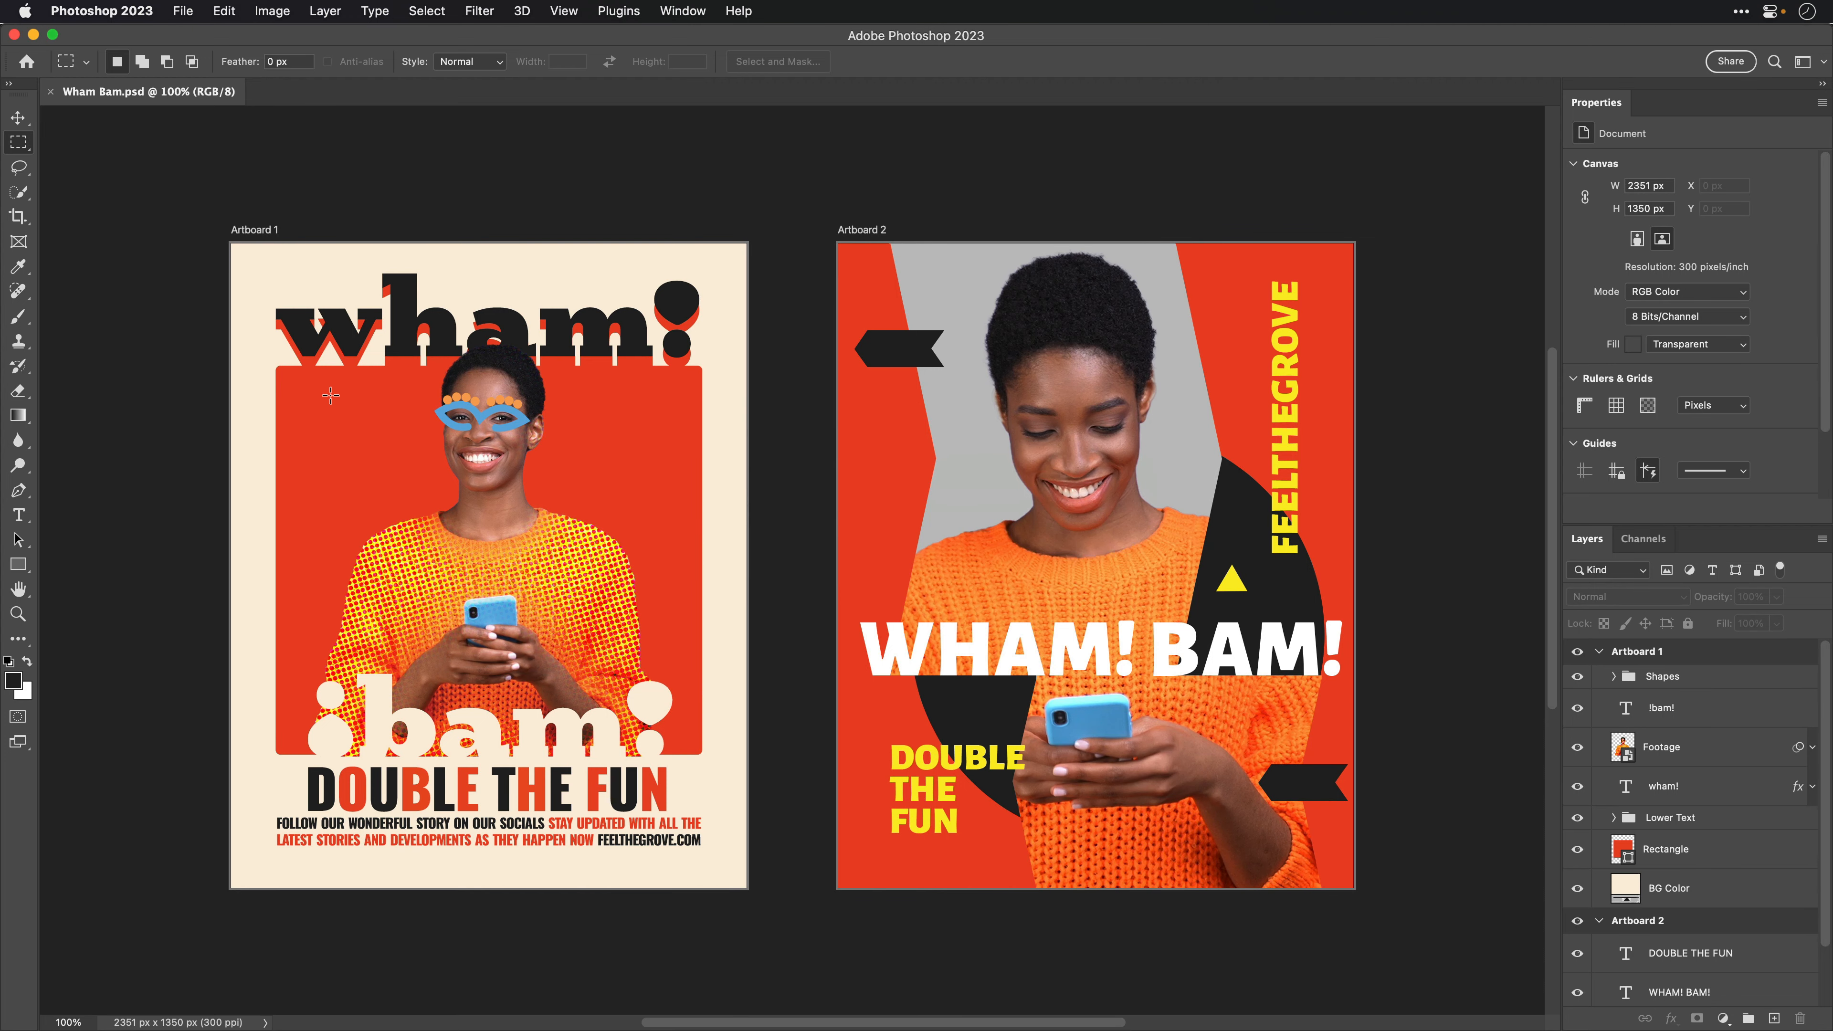
click(183, 10)
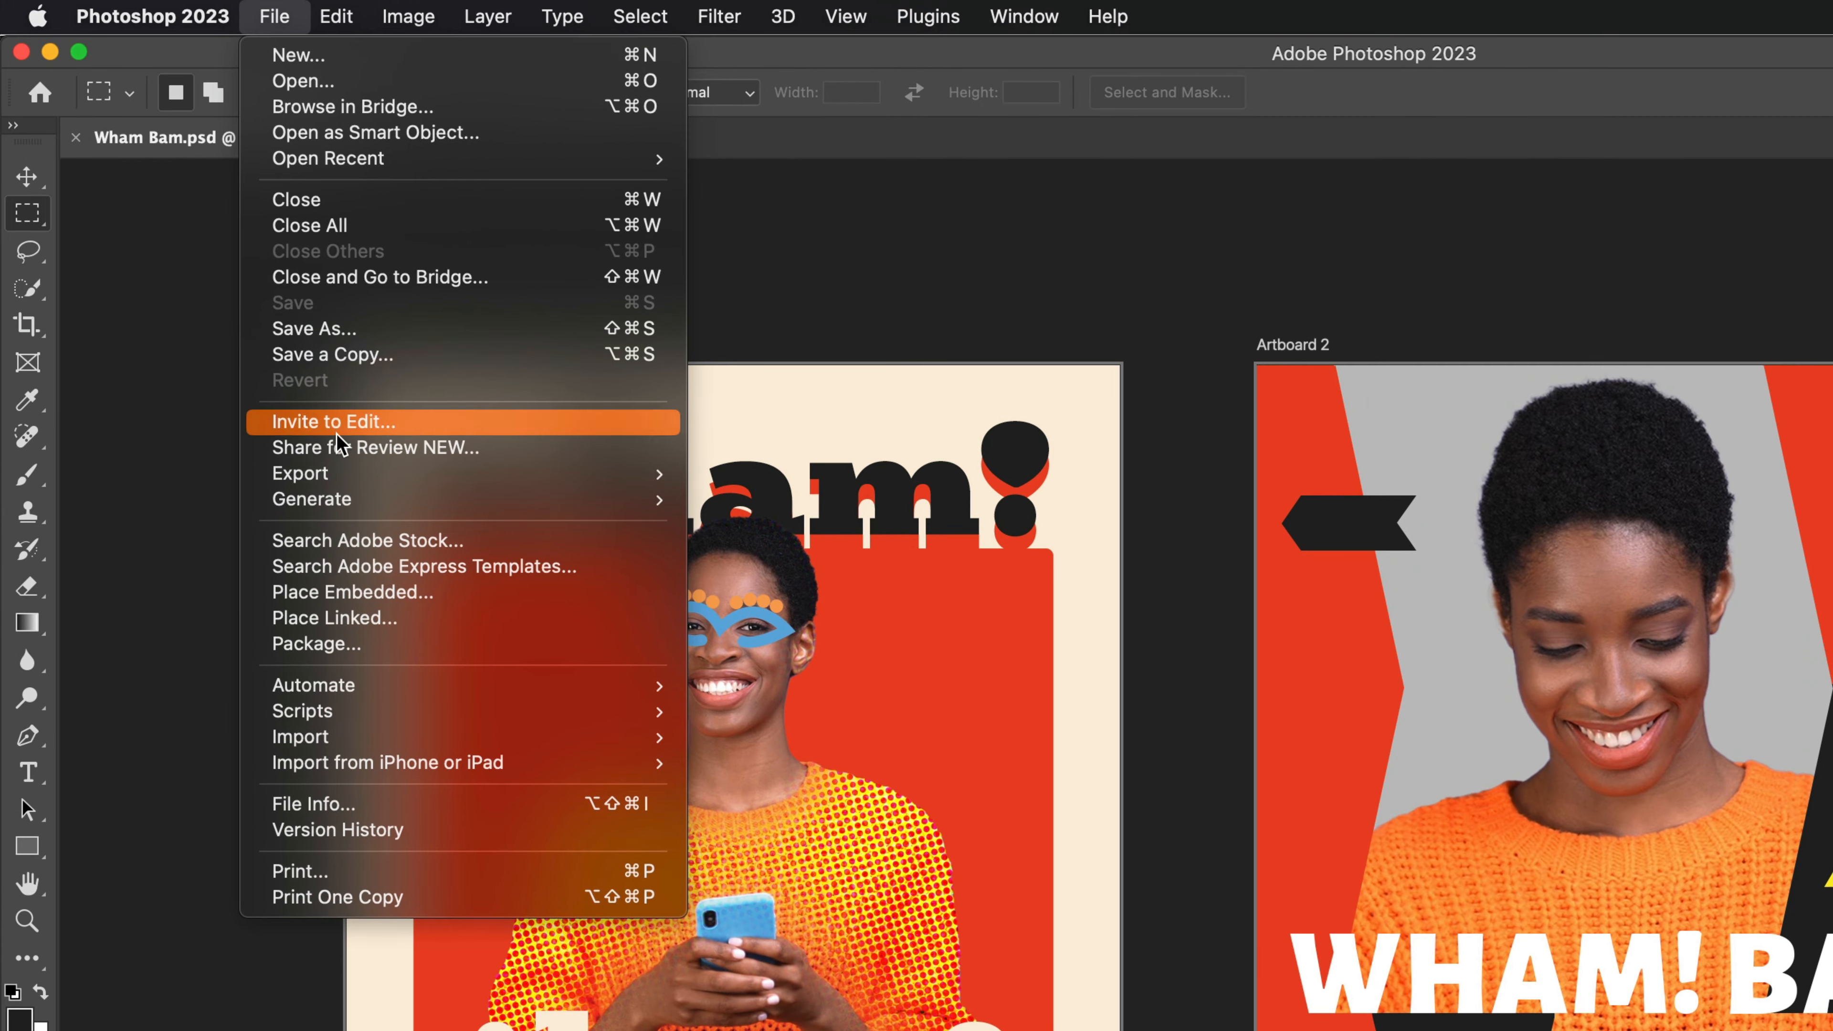
mouse_move(234, 326)
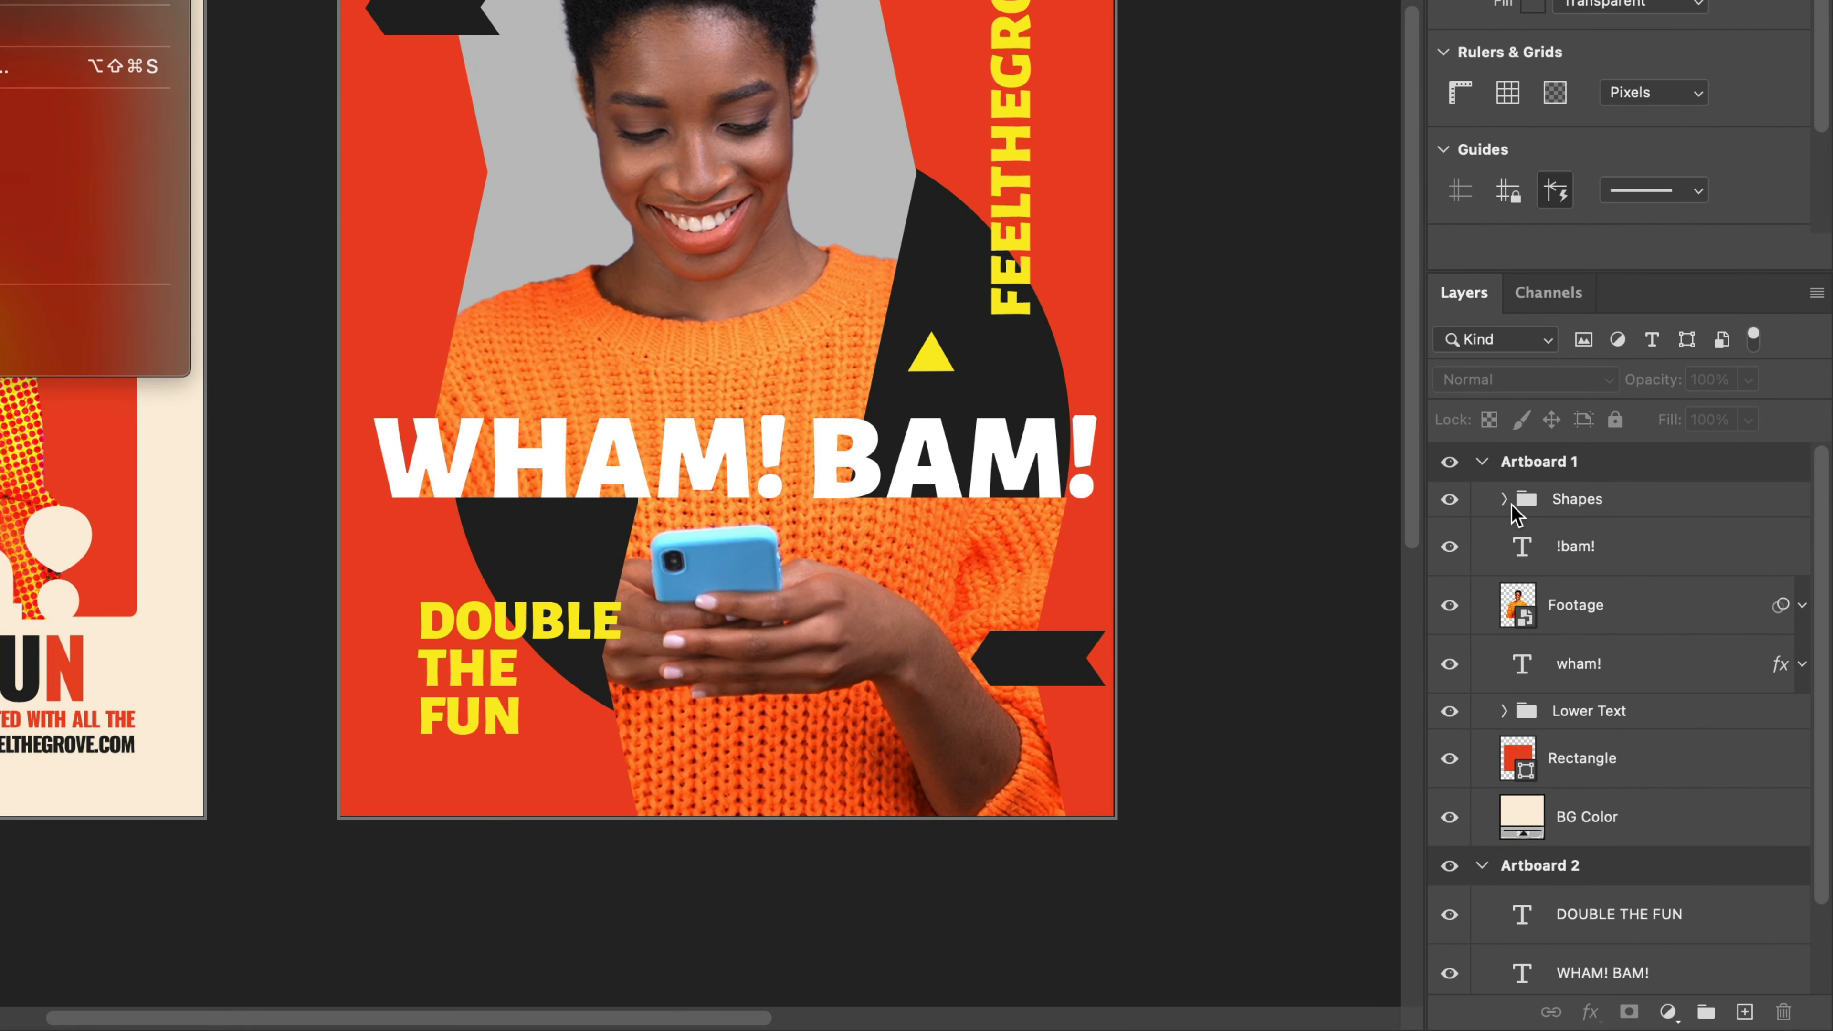
click(1485, 465)
click(1485, 463)
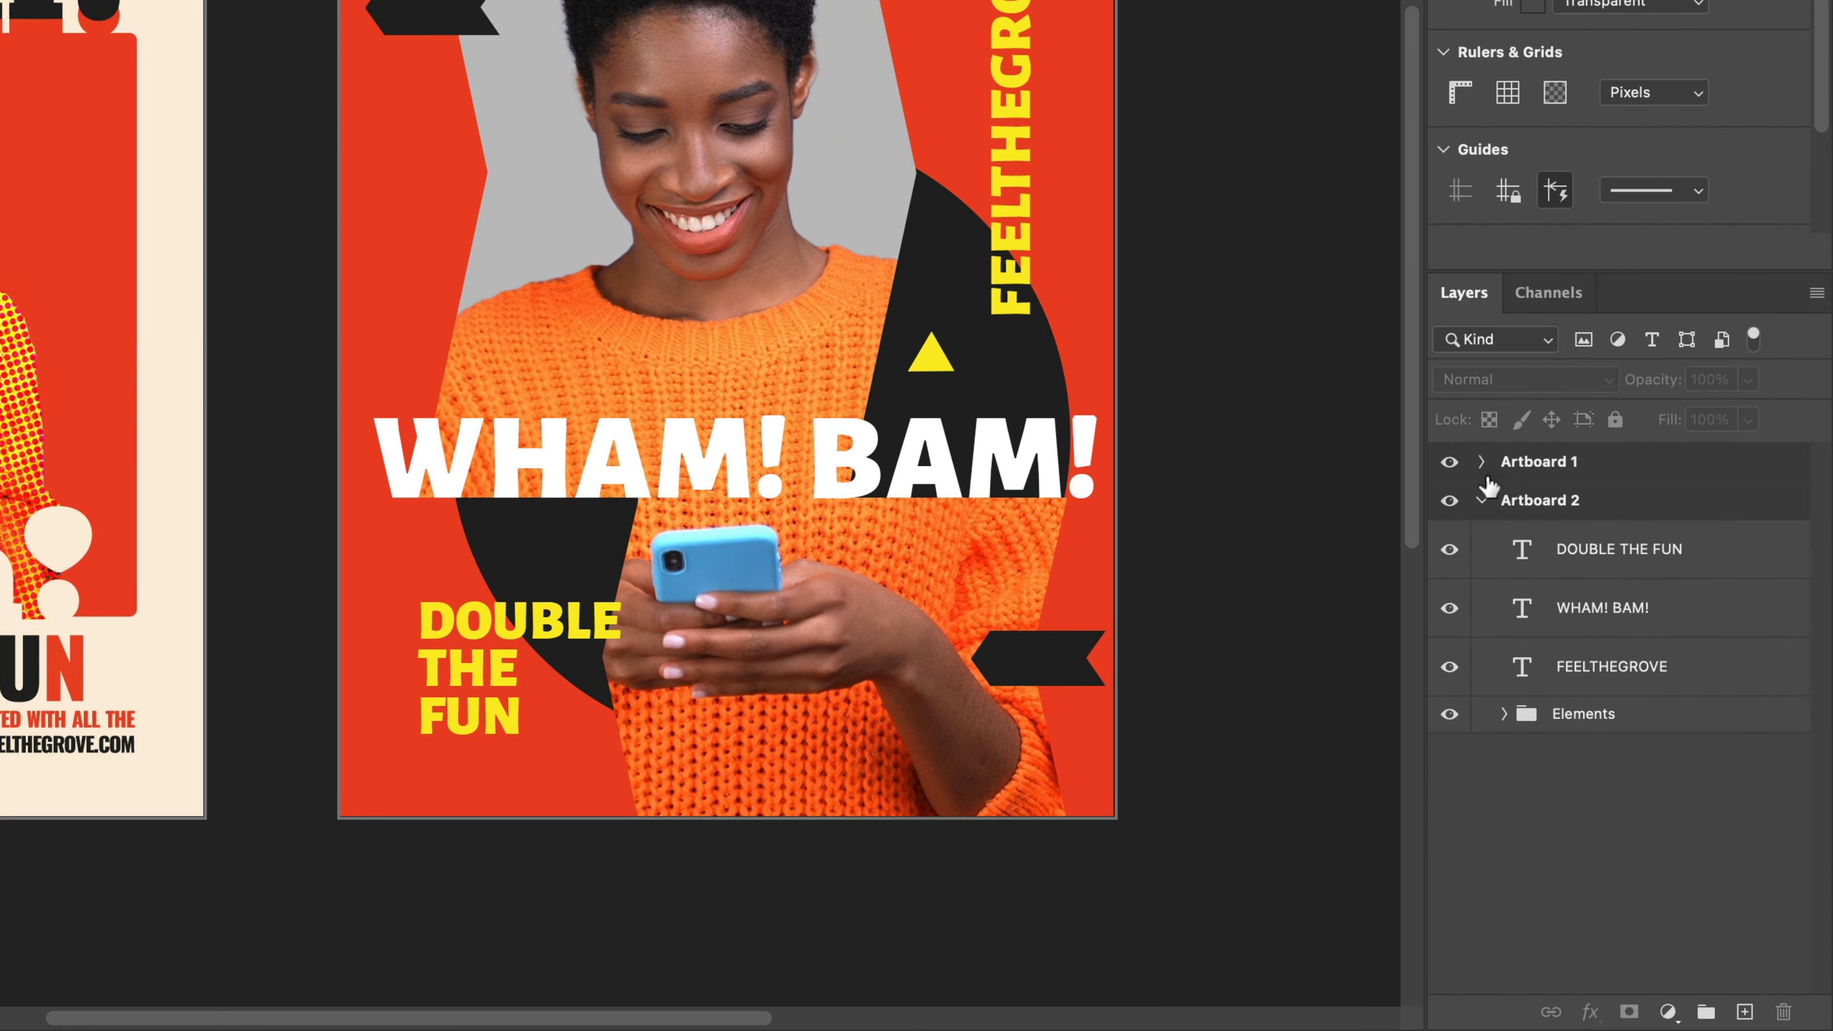
click(1483, 500)
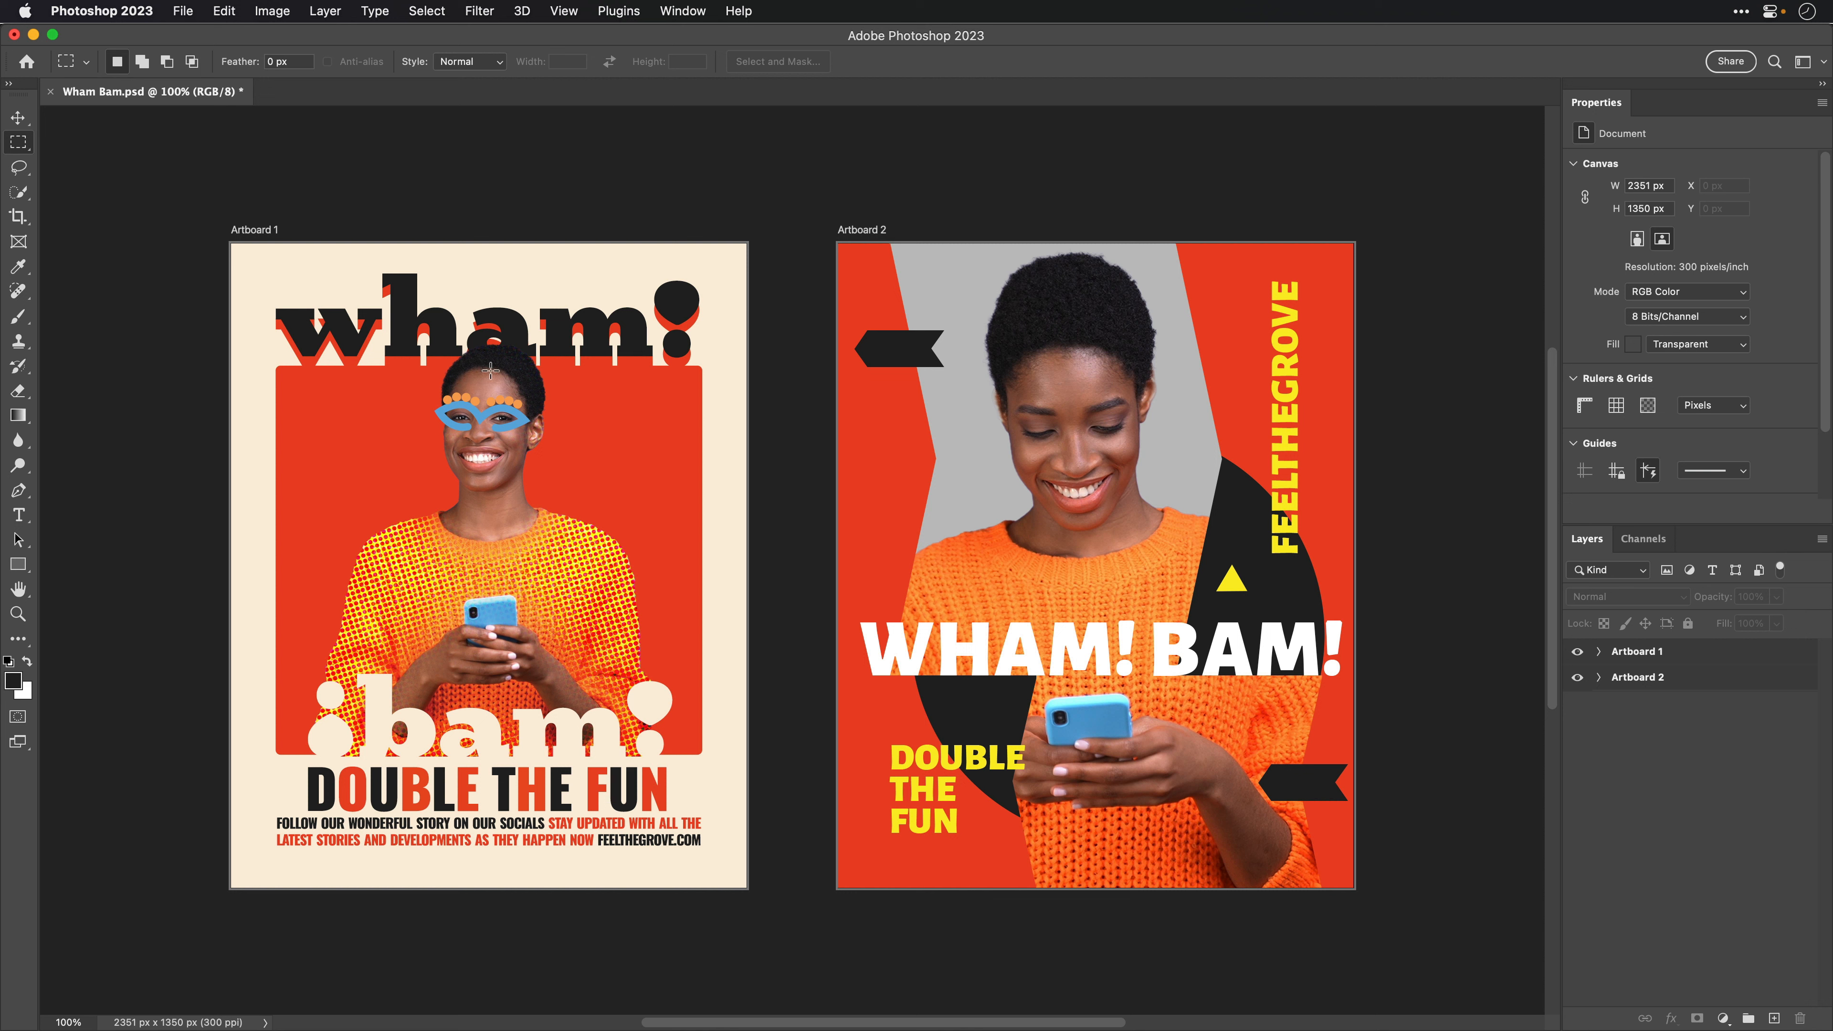
Step: Set up an Artboards to Files export of Wham Bam.psd with the Desktop as destination
click(182, 9)
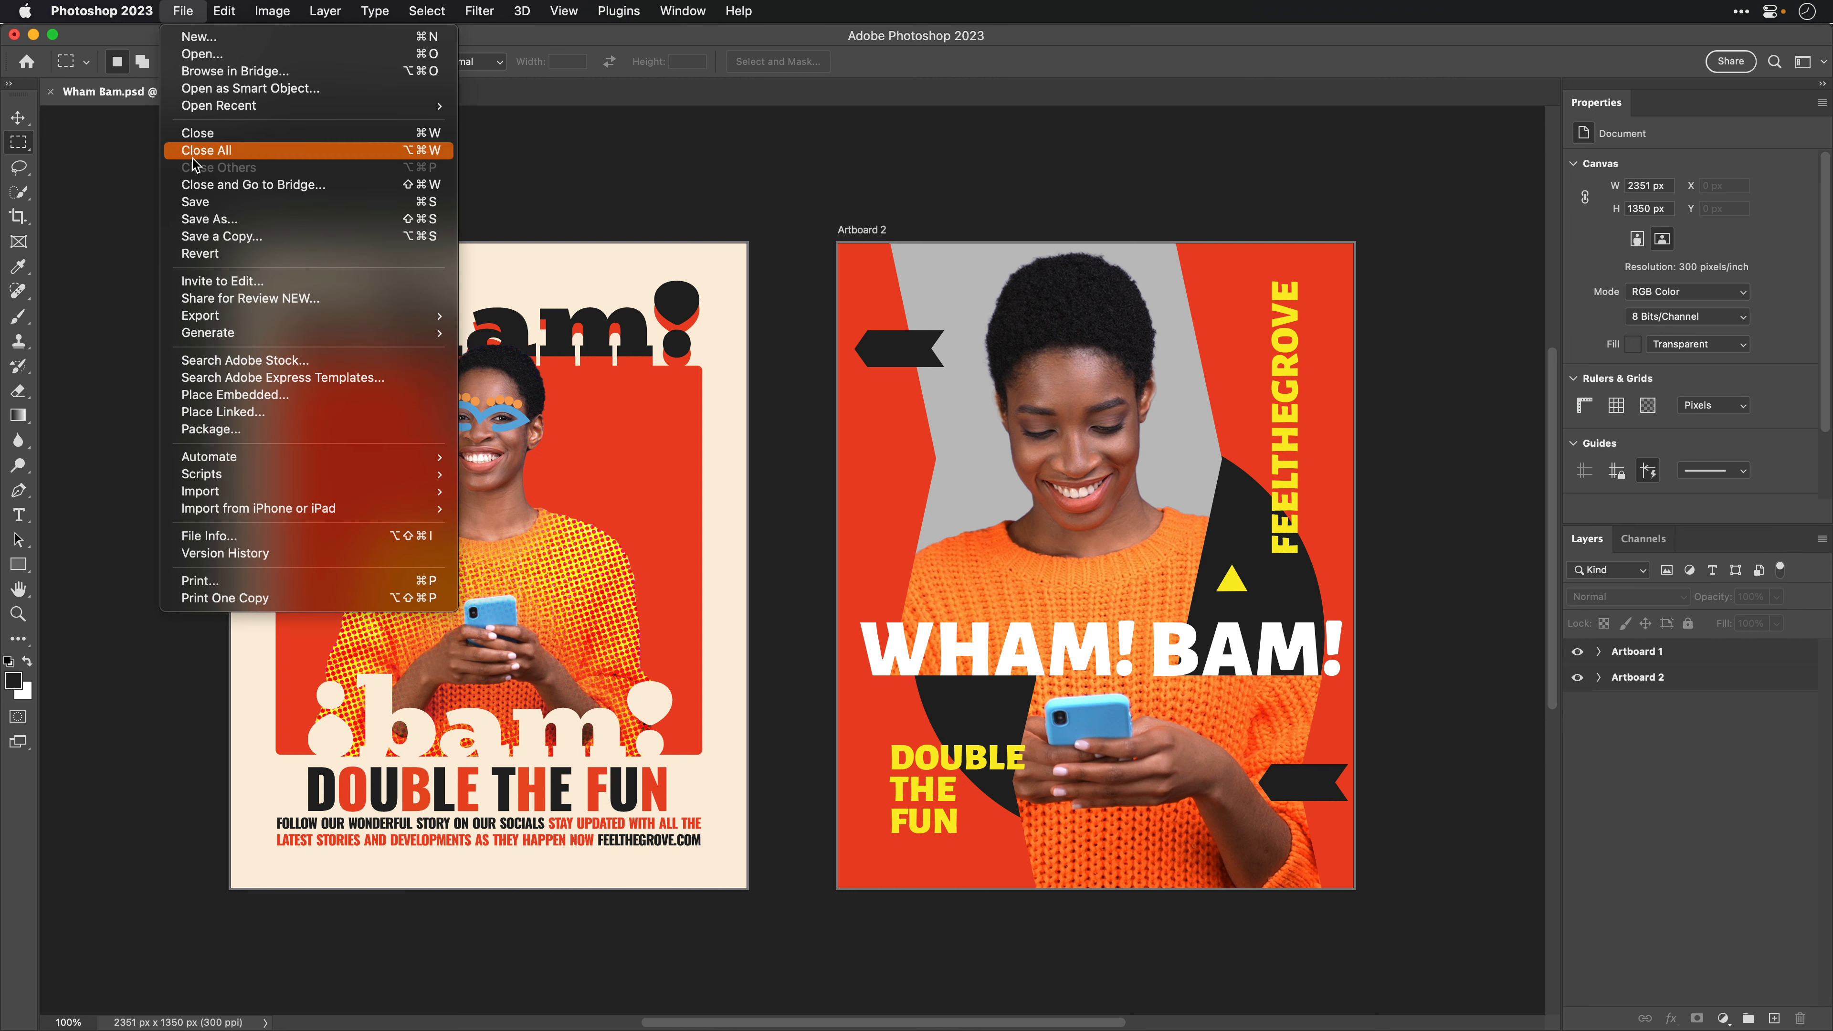
mouse_move(215, 318)
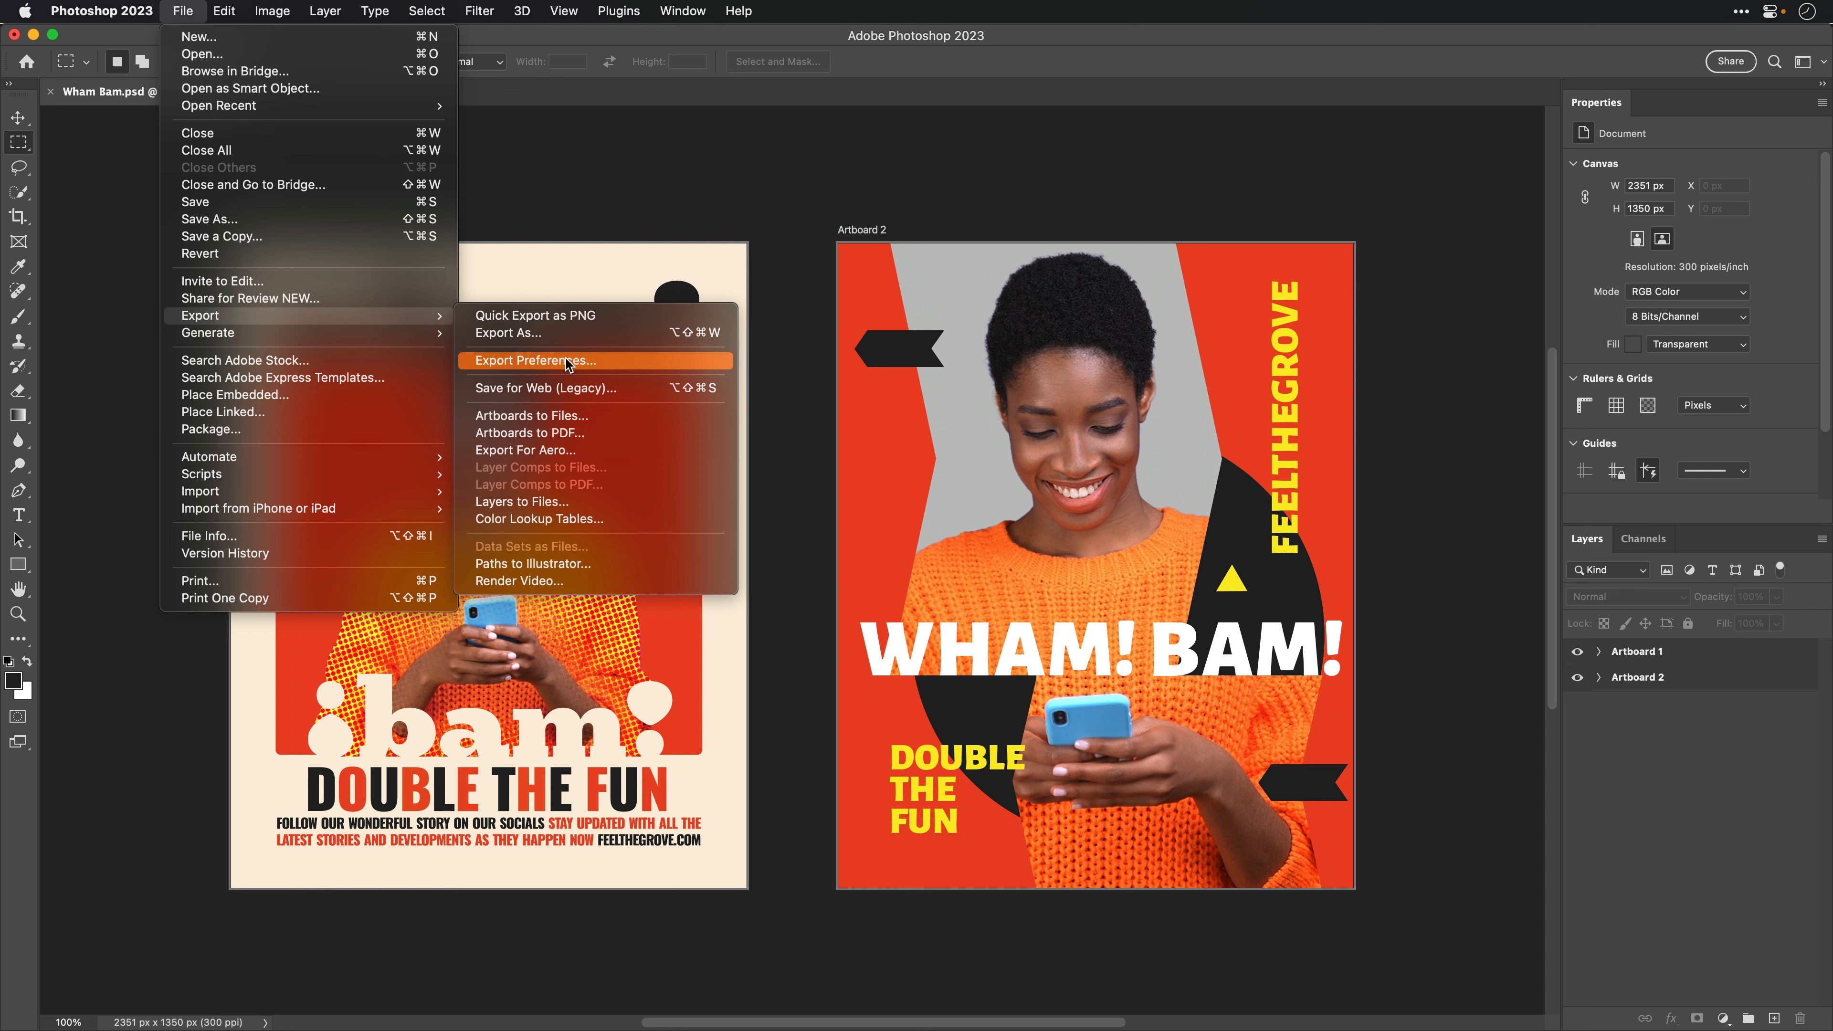
click(704, 417)
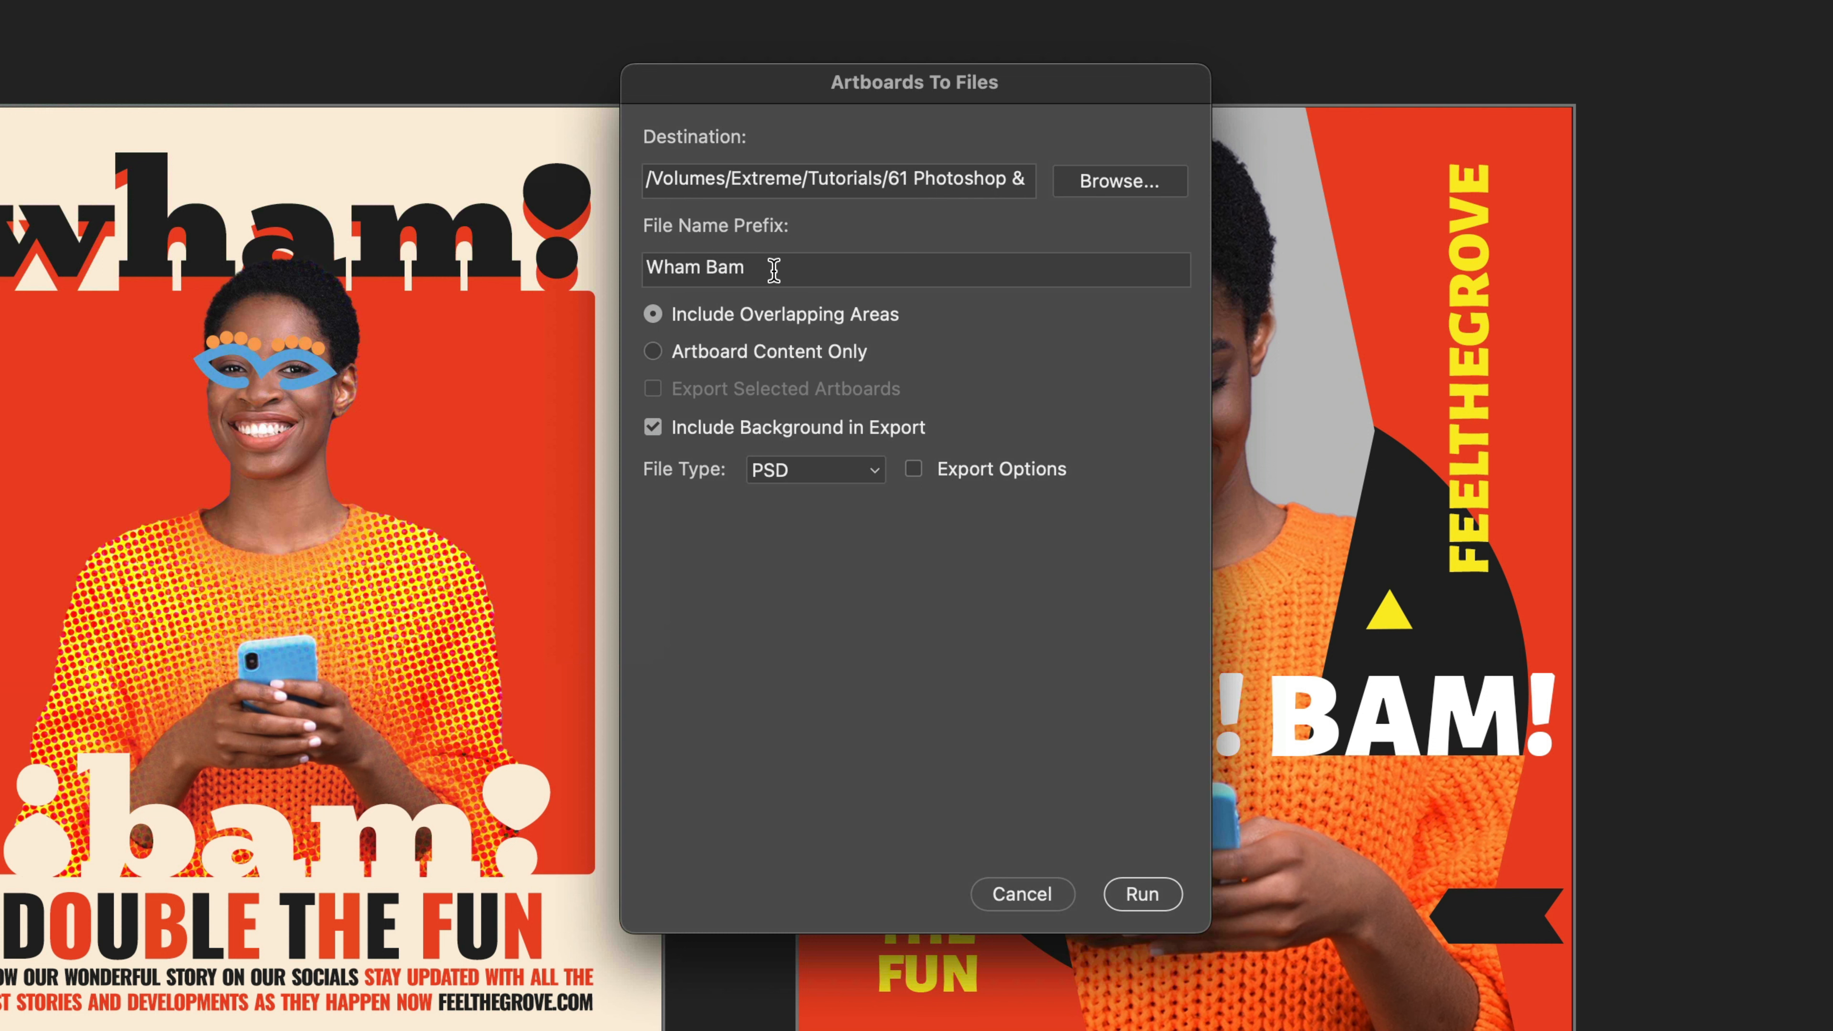
click(1133, 181)
click(822, 226)
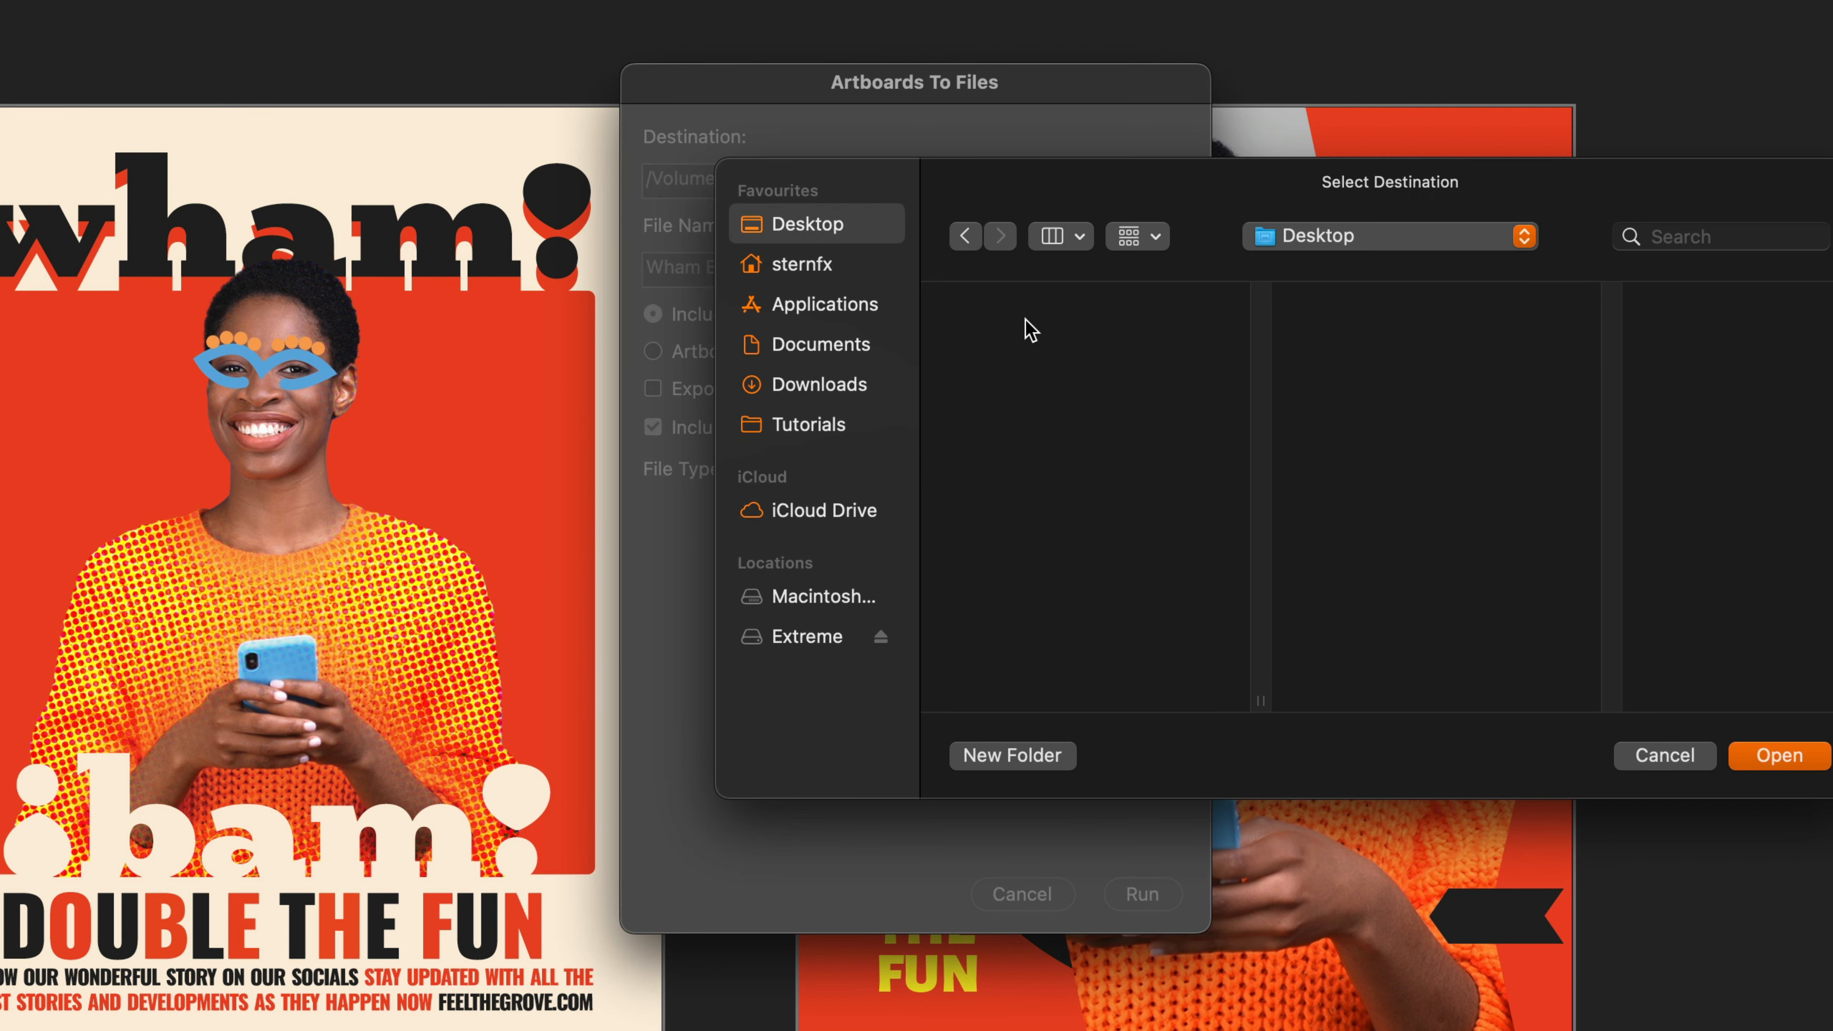
click(1767, 755)
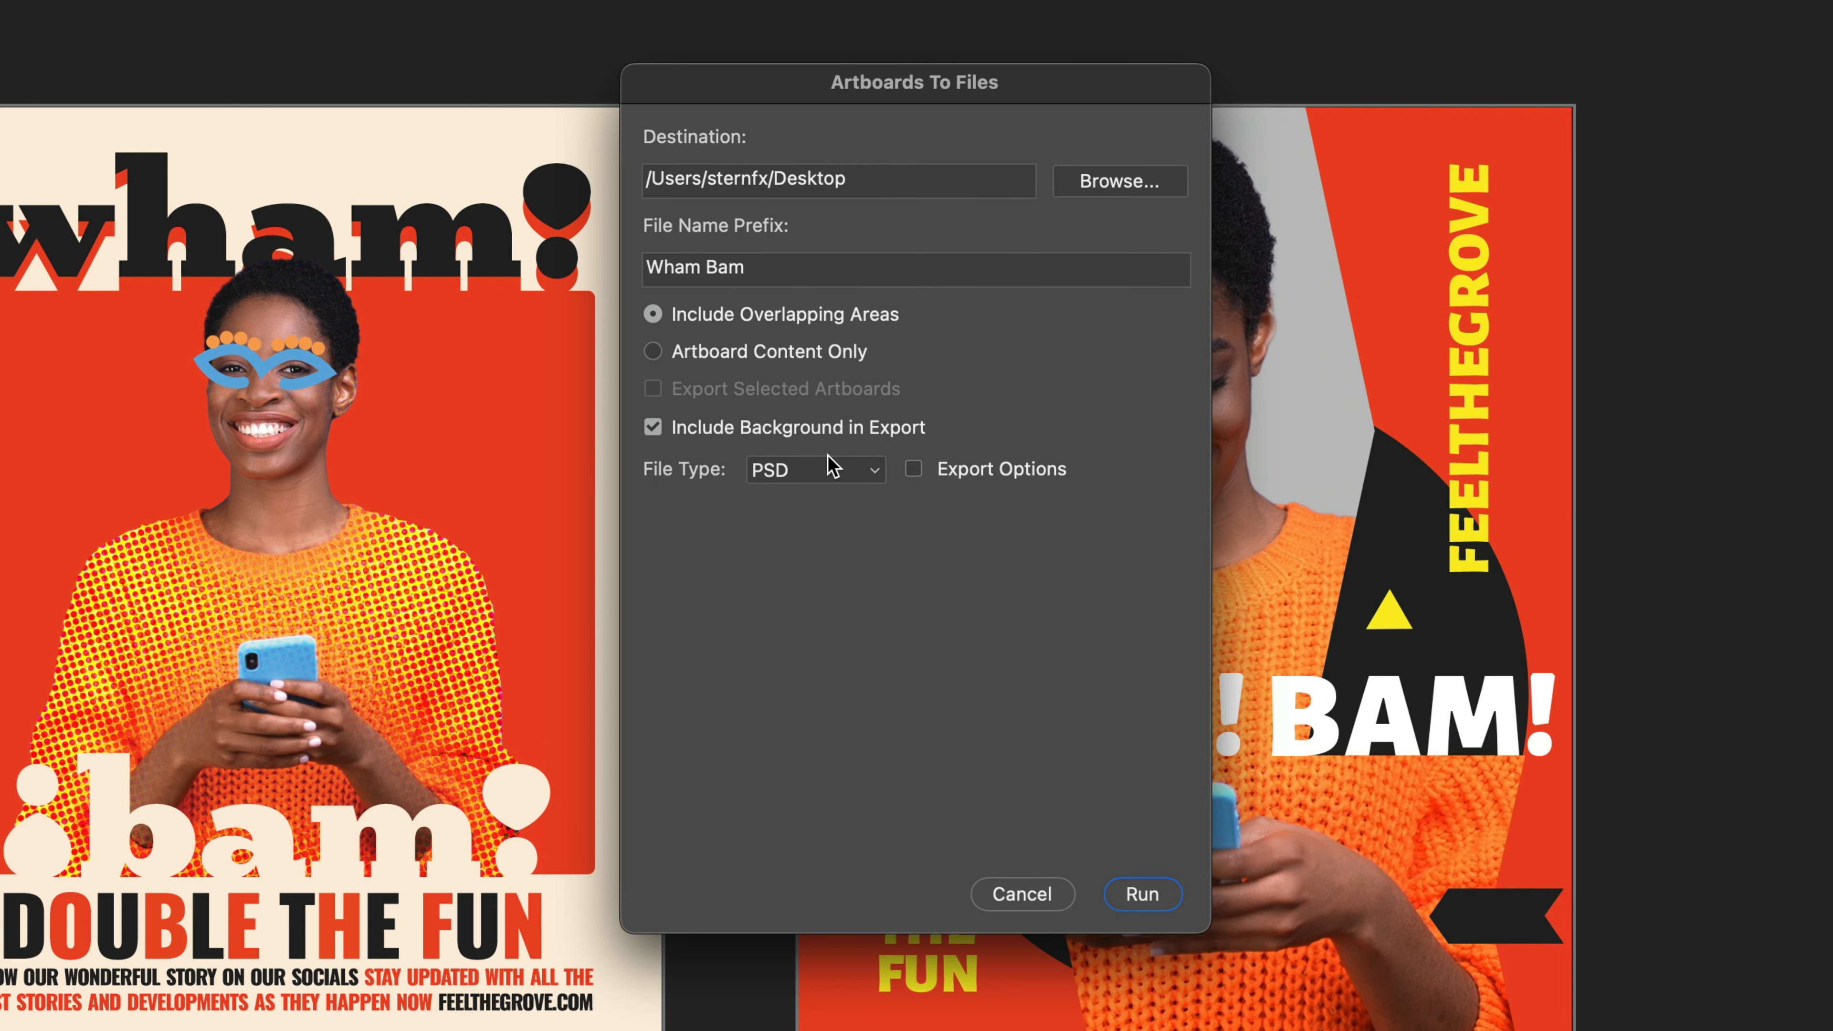
Step: Check the available file types and export both artboards as separate PSD files
click(835, 470)
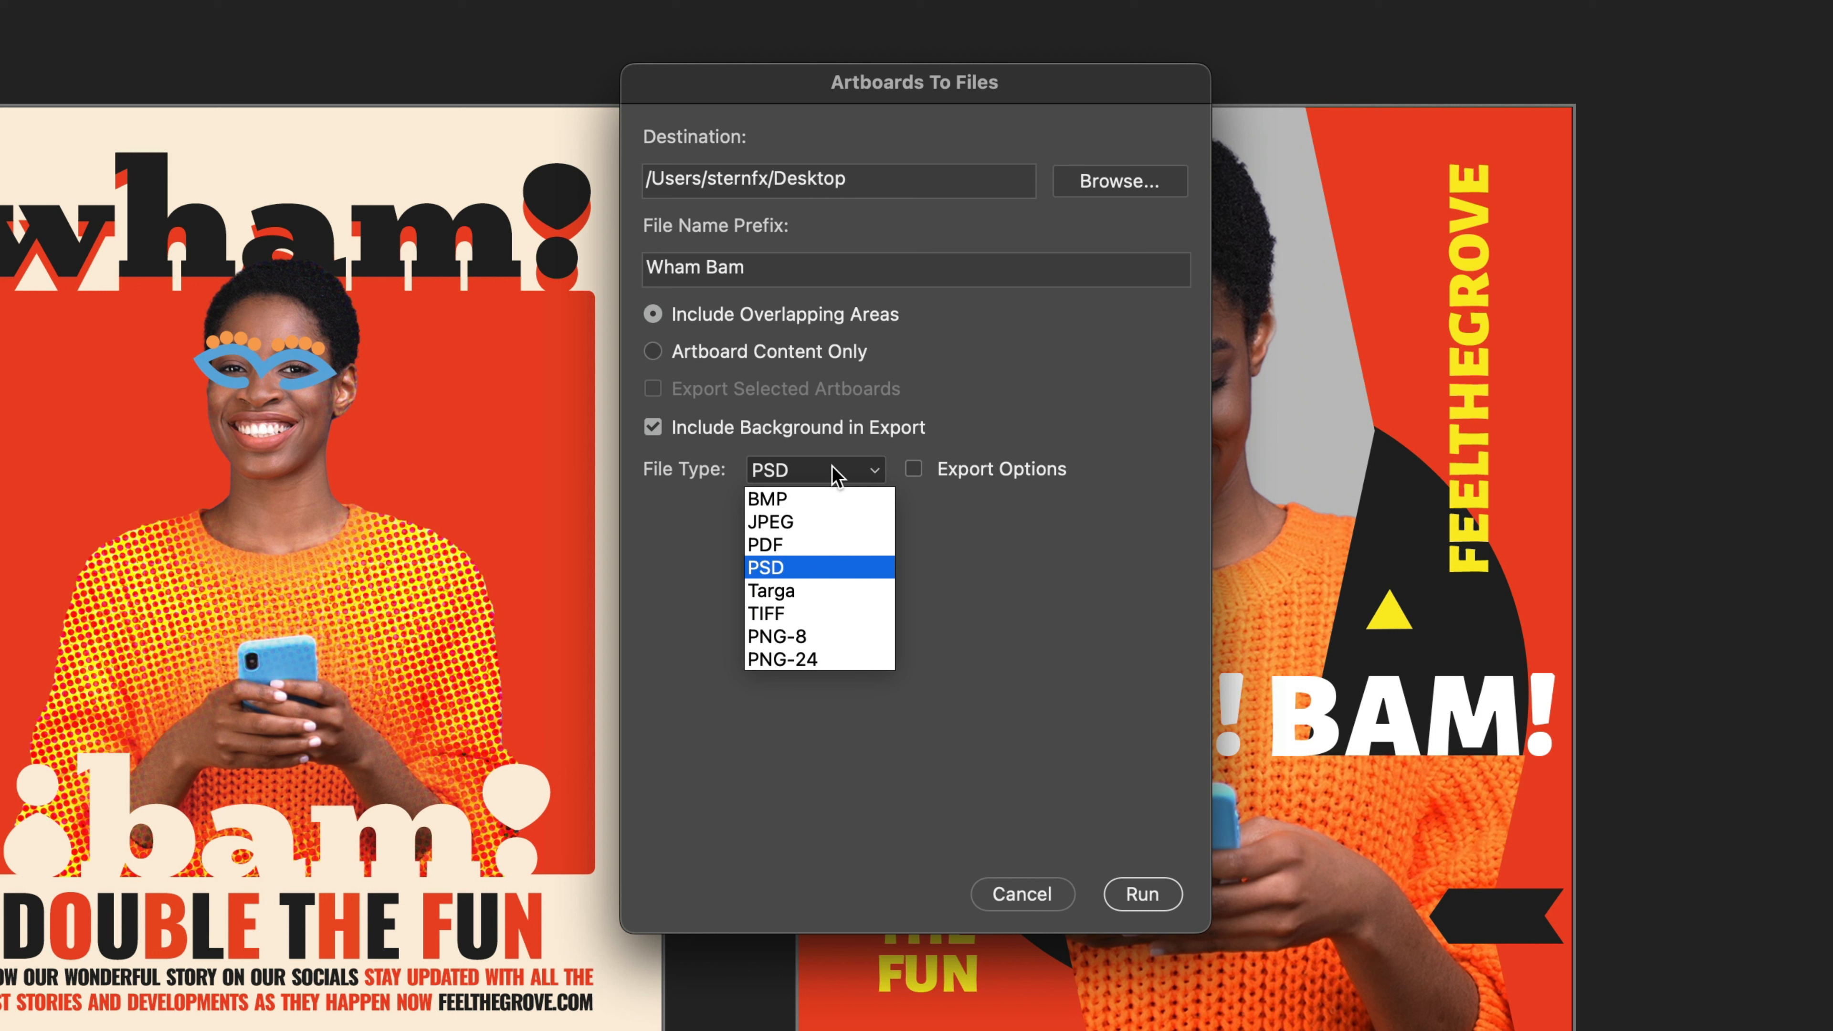
click(834, 469)
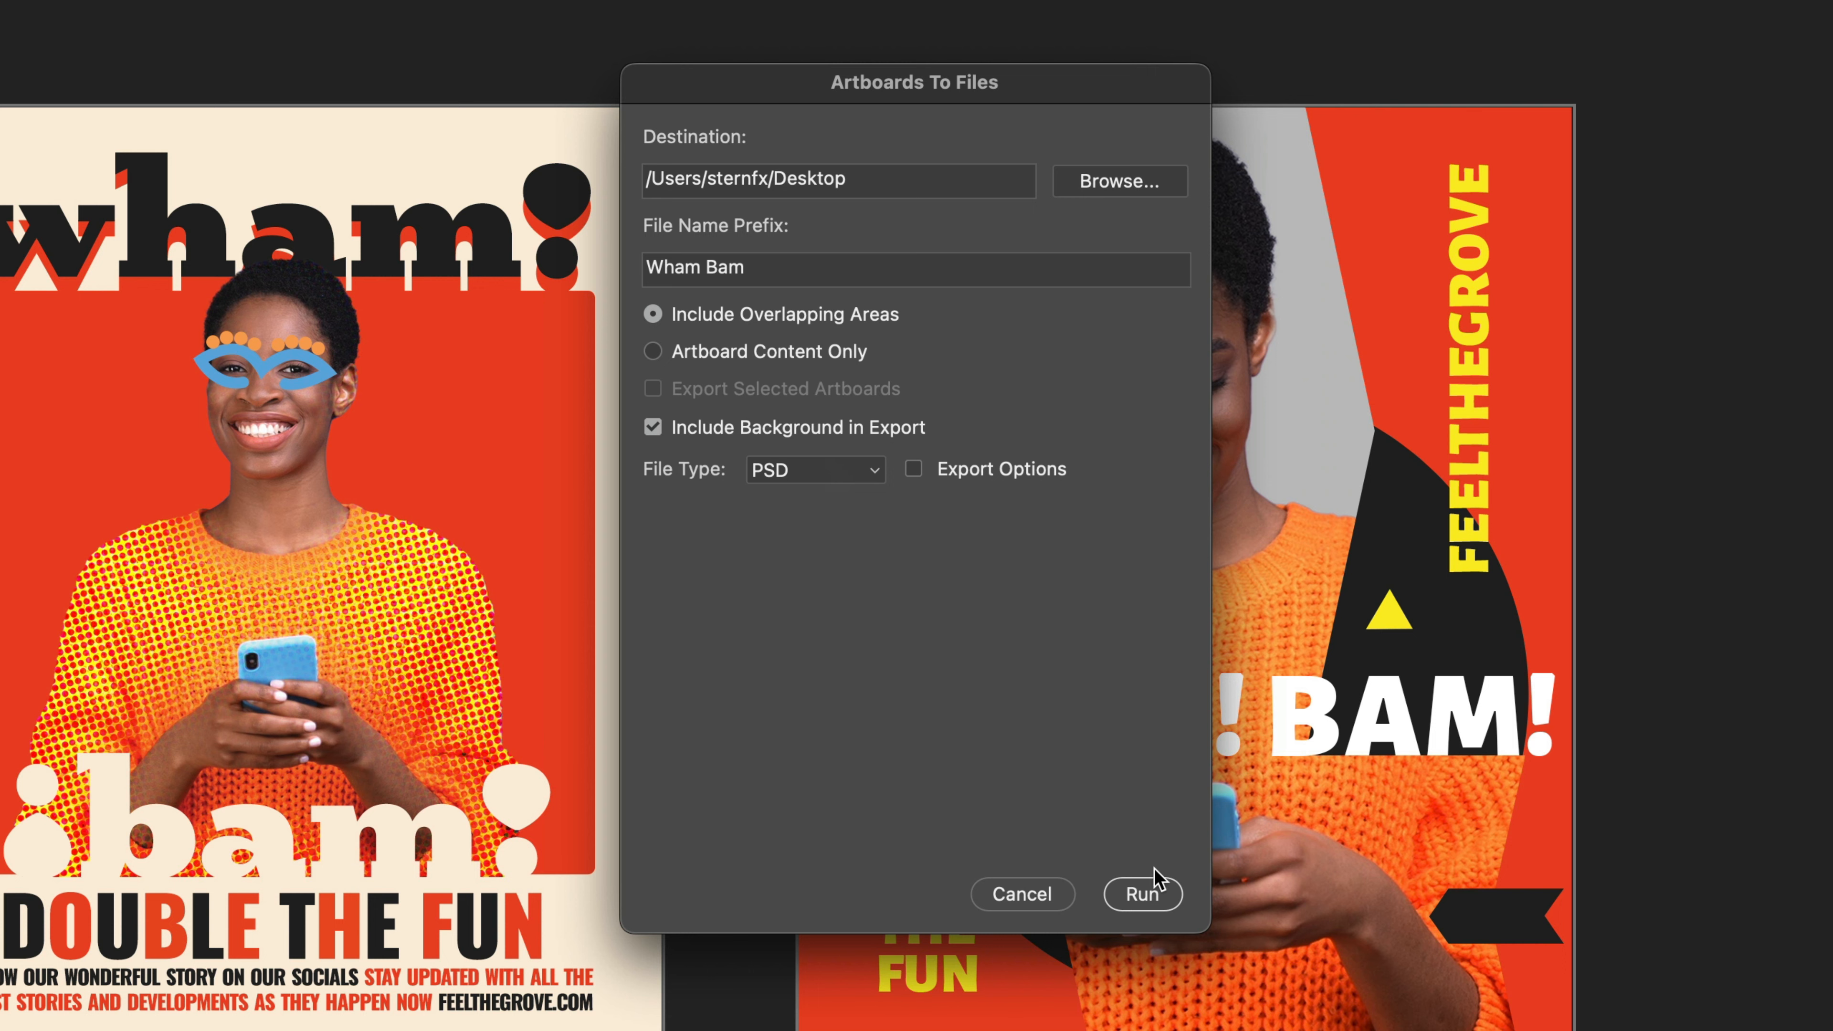
click(1145, 891)
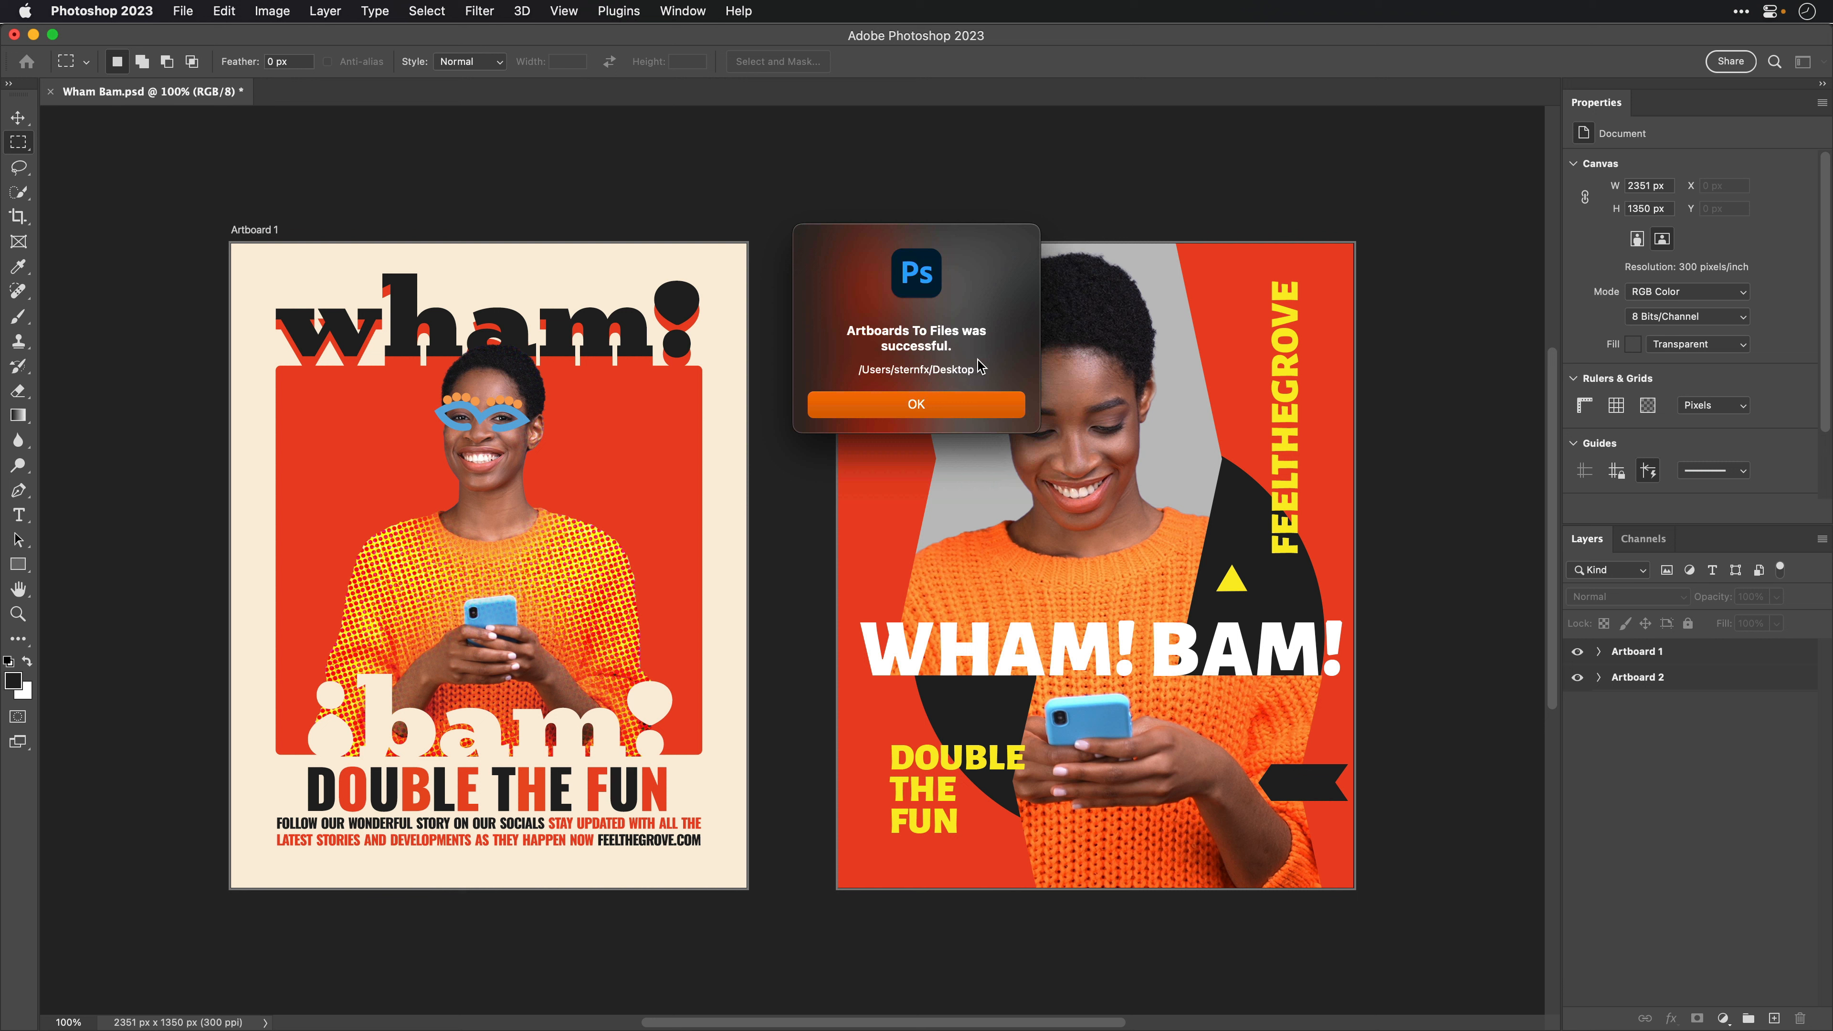
click(921, 406)
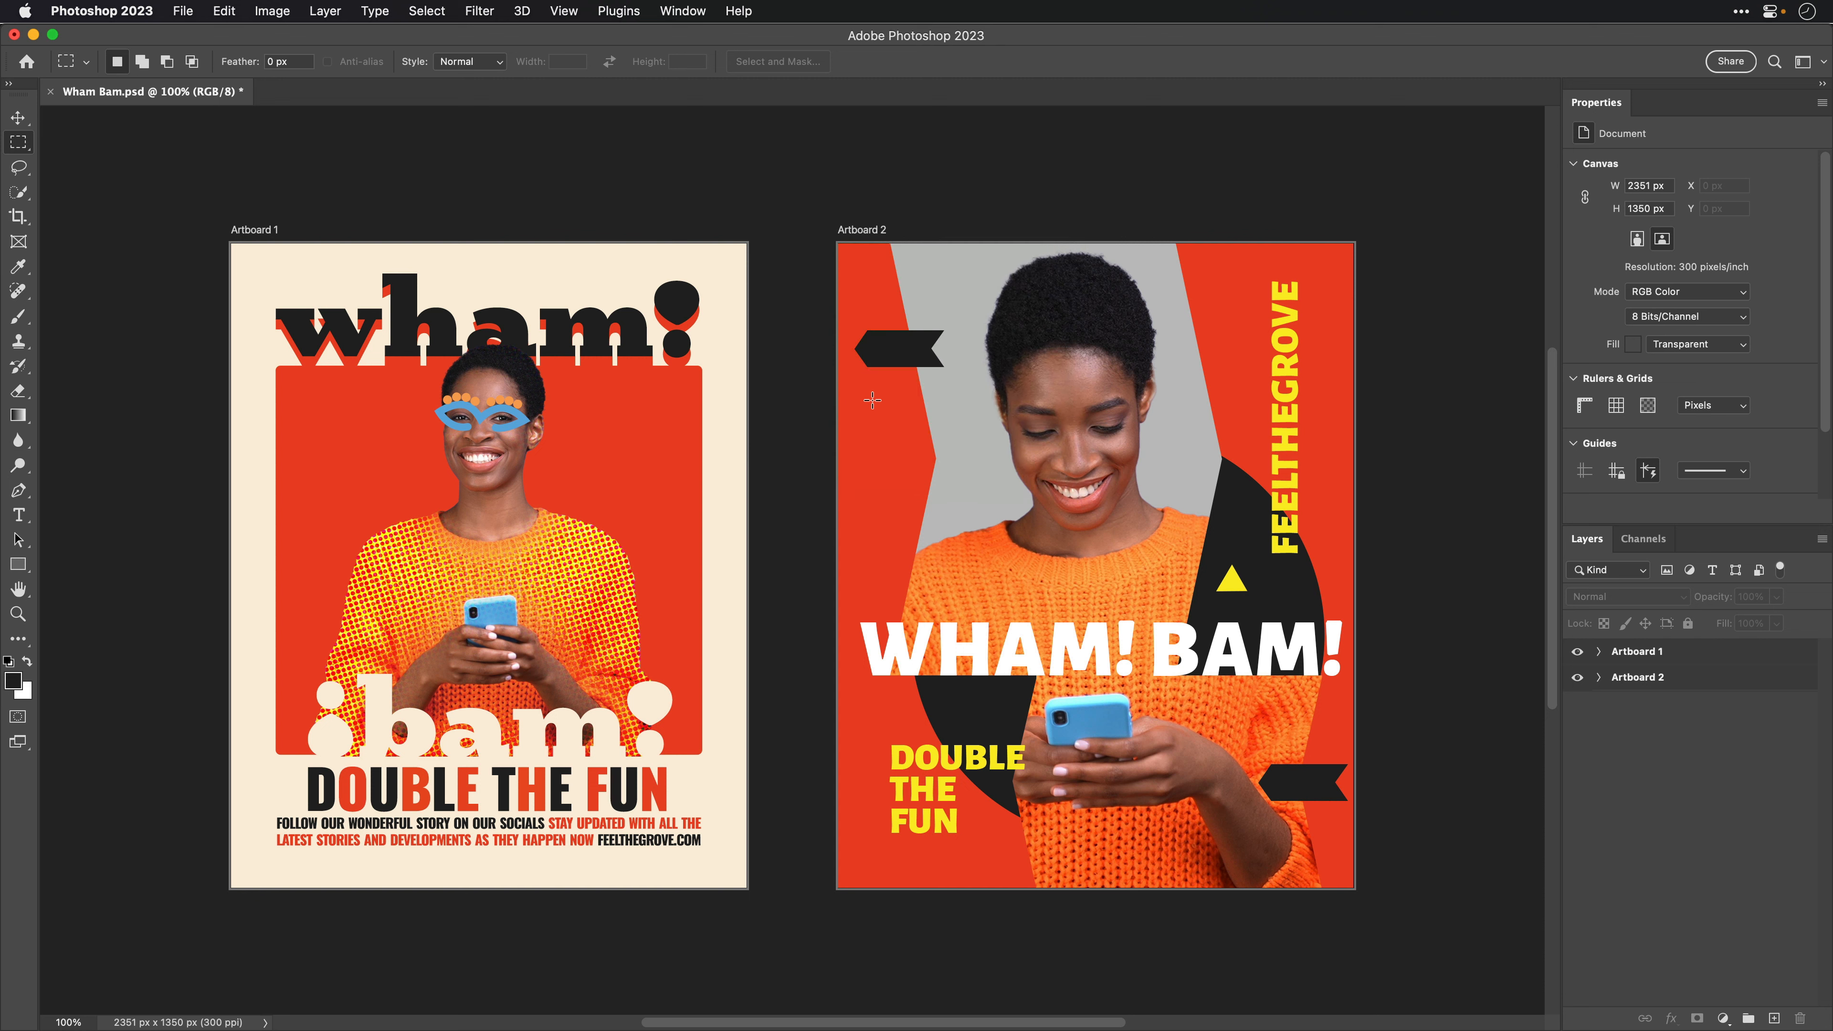
Step: Switch to After Effects and import Wham BamArtboard 1.psd and Wham BamArtboard 2.psd together from the Desktop as Footage
key(super+Tab)
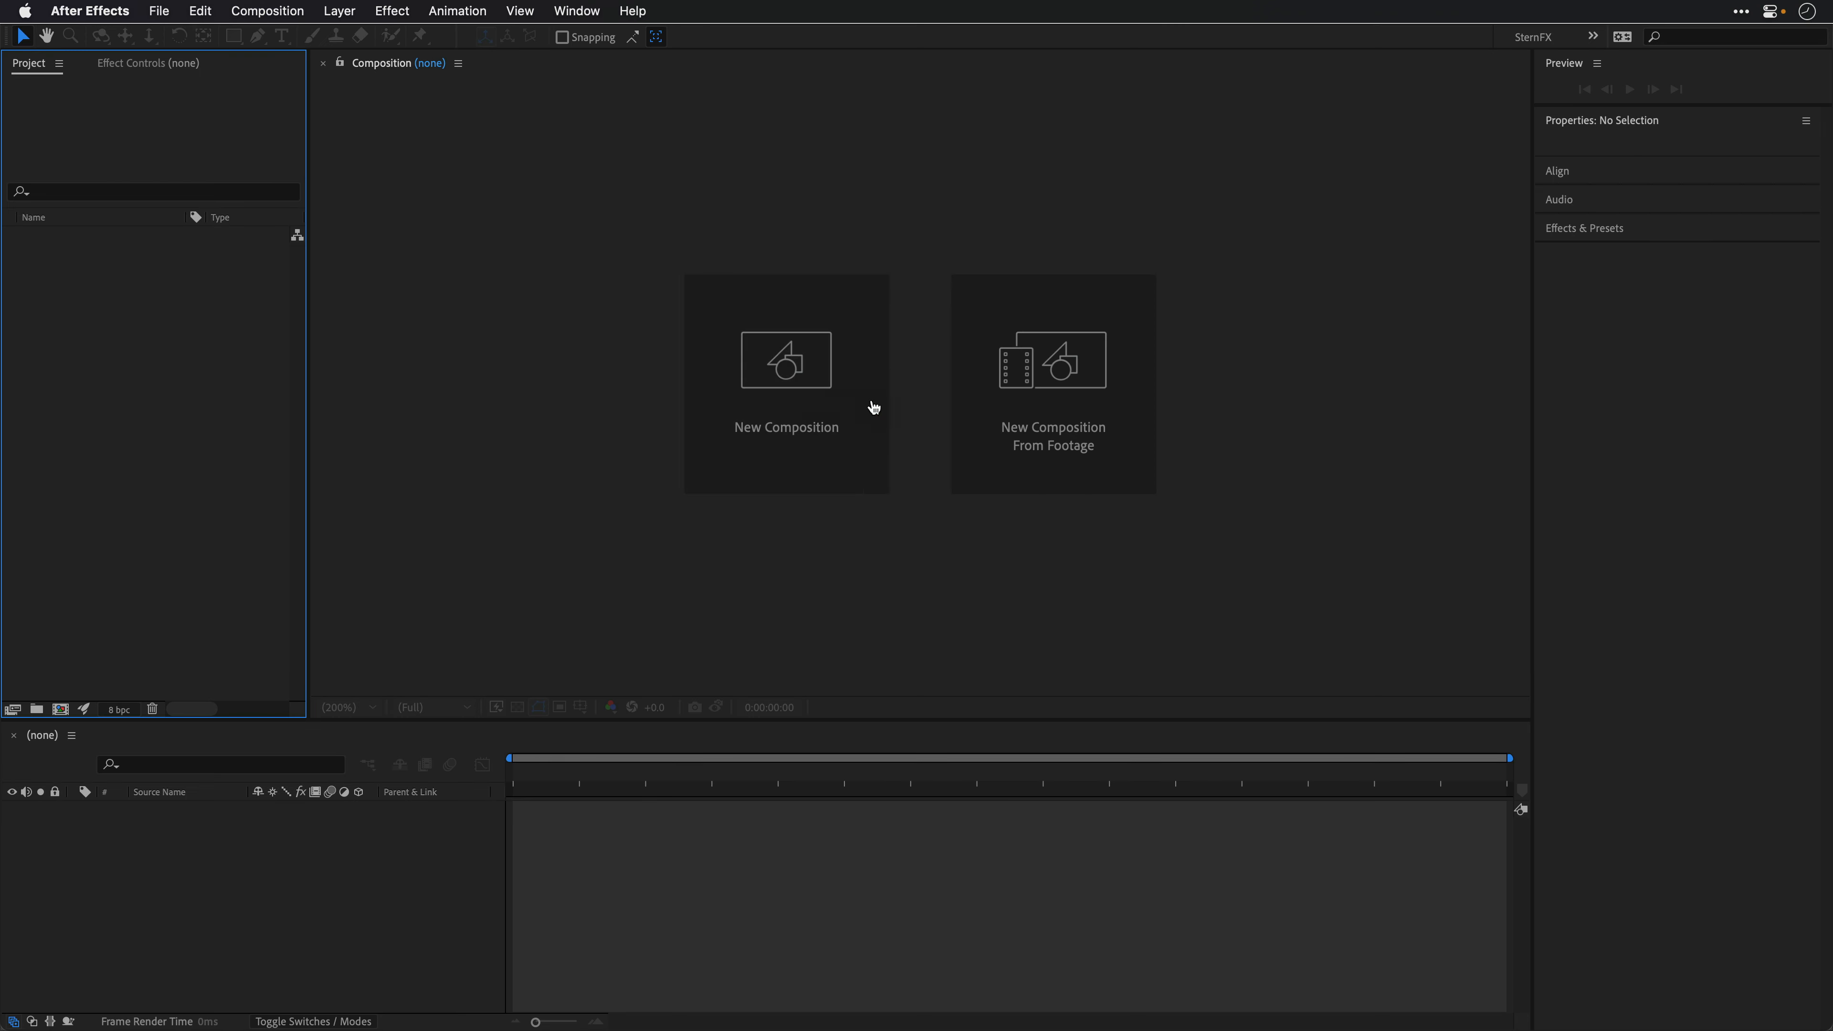
double_click(157, 325)
click(589, 175)
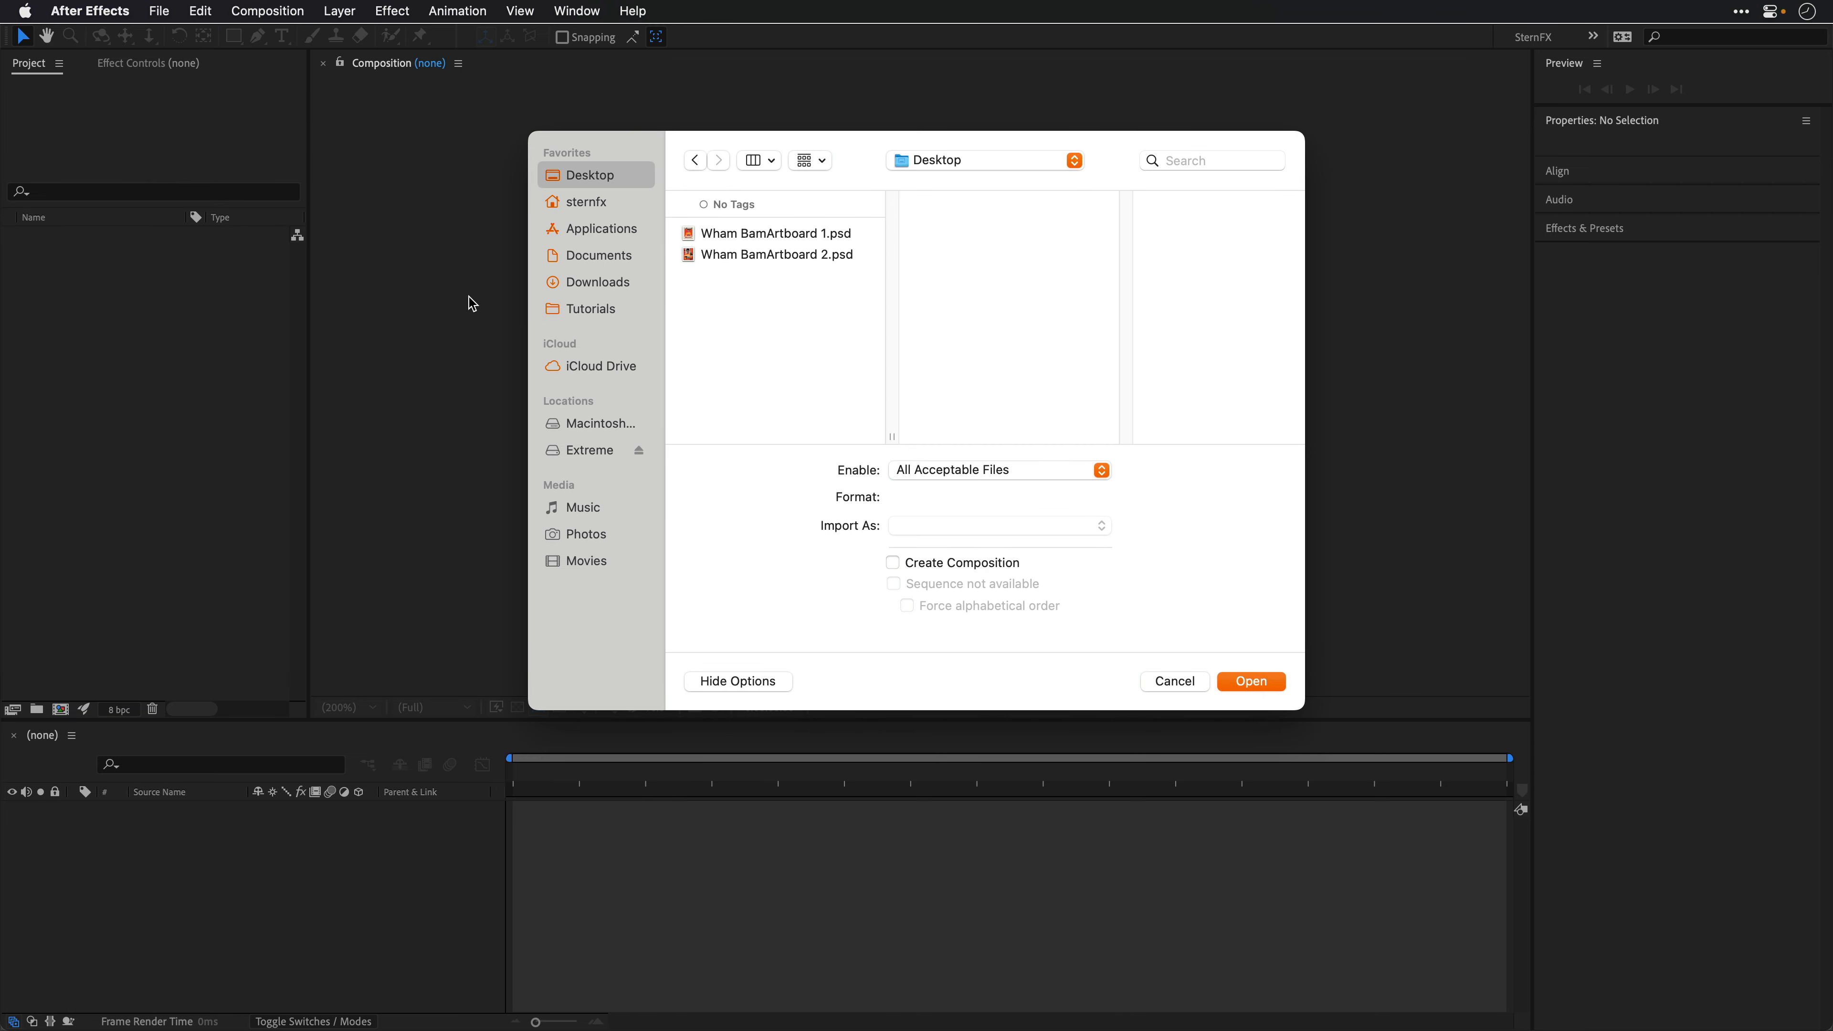
click(786, 238)
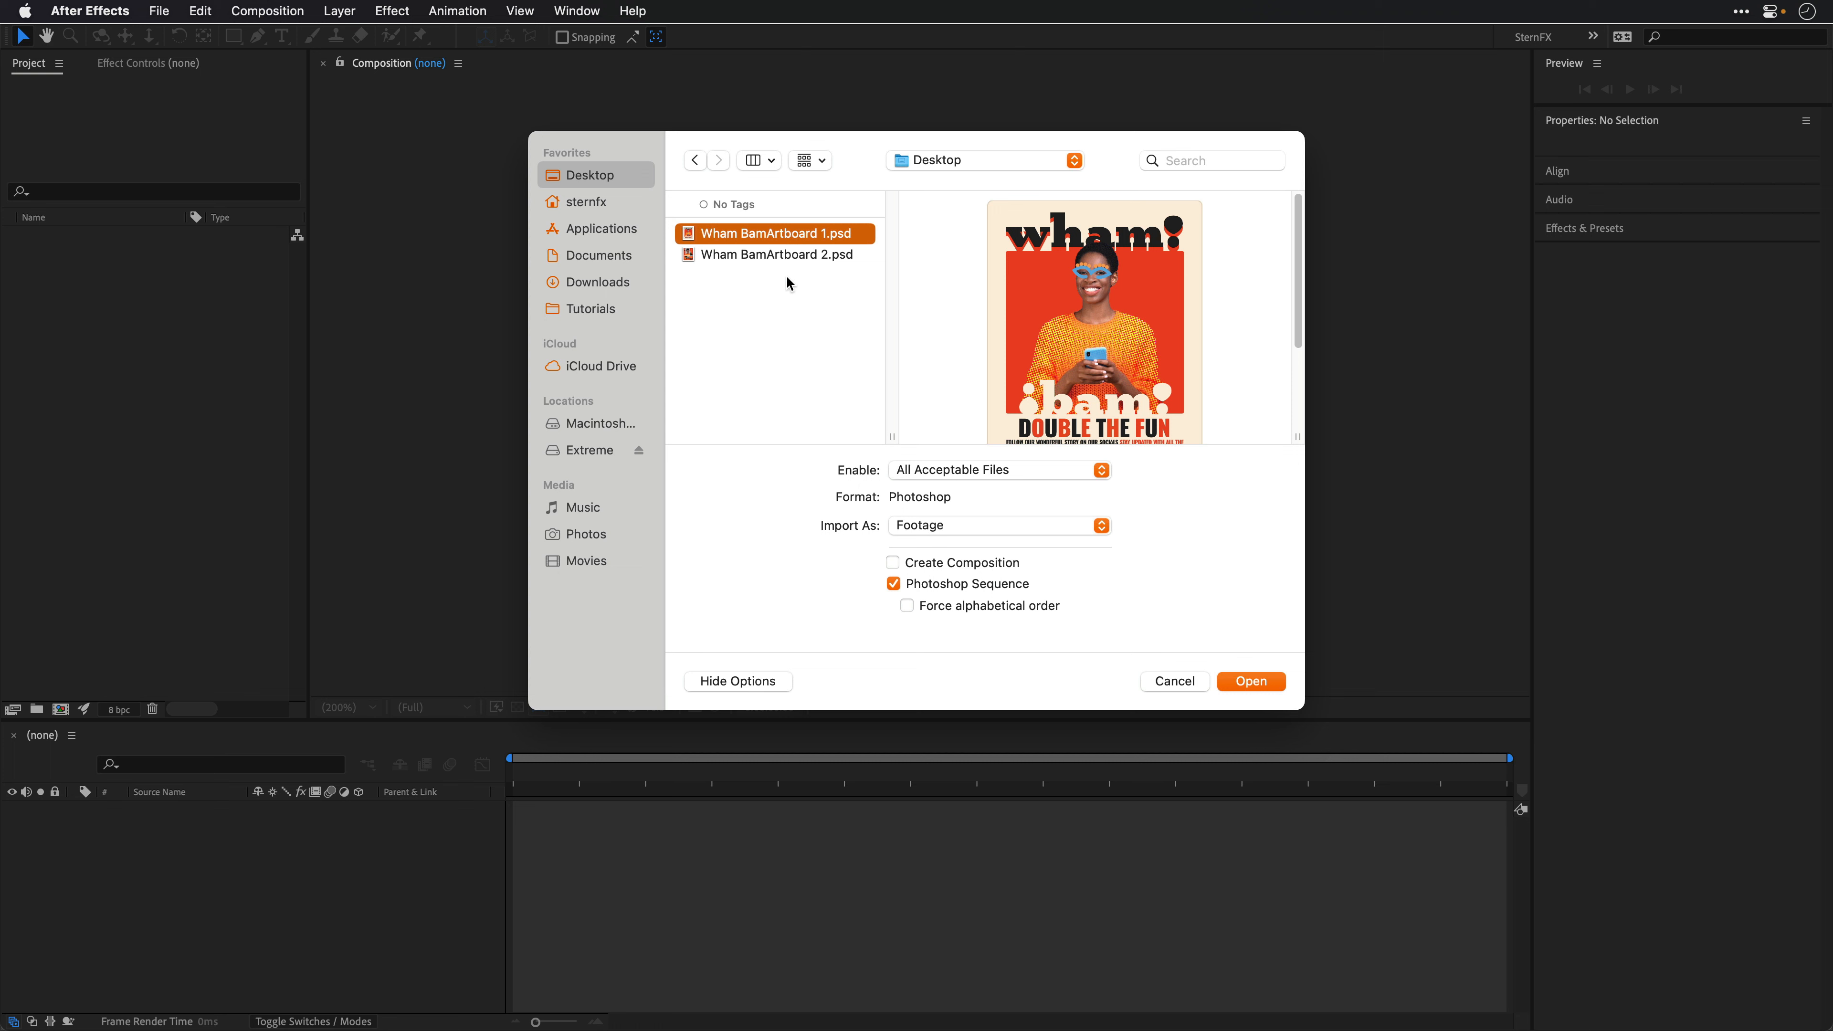
shift+click(779, 254)
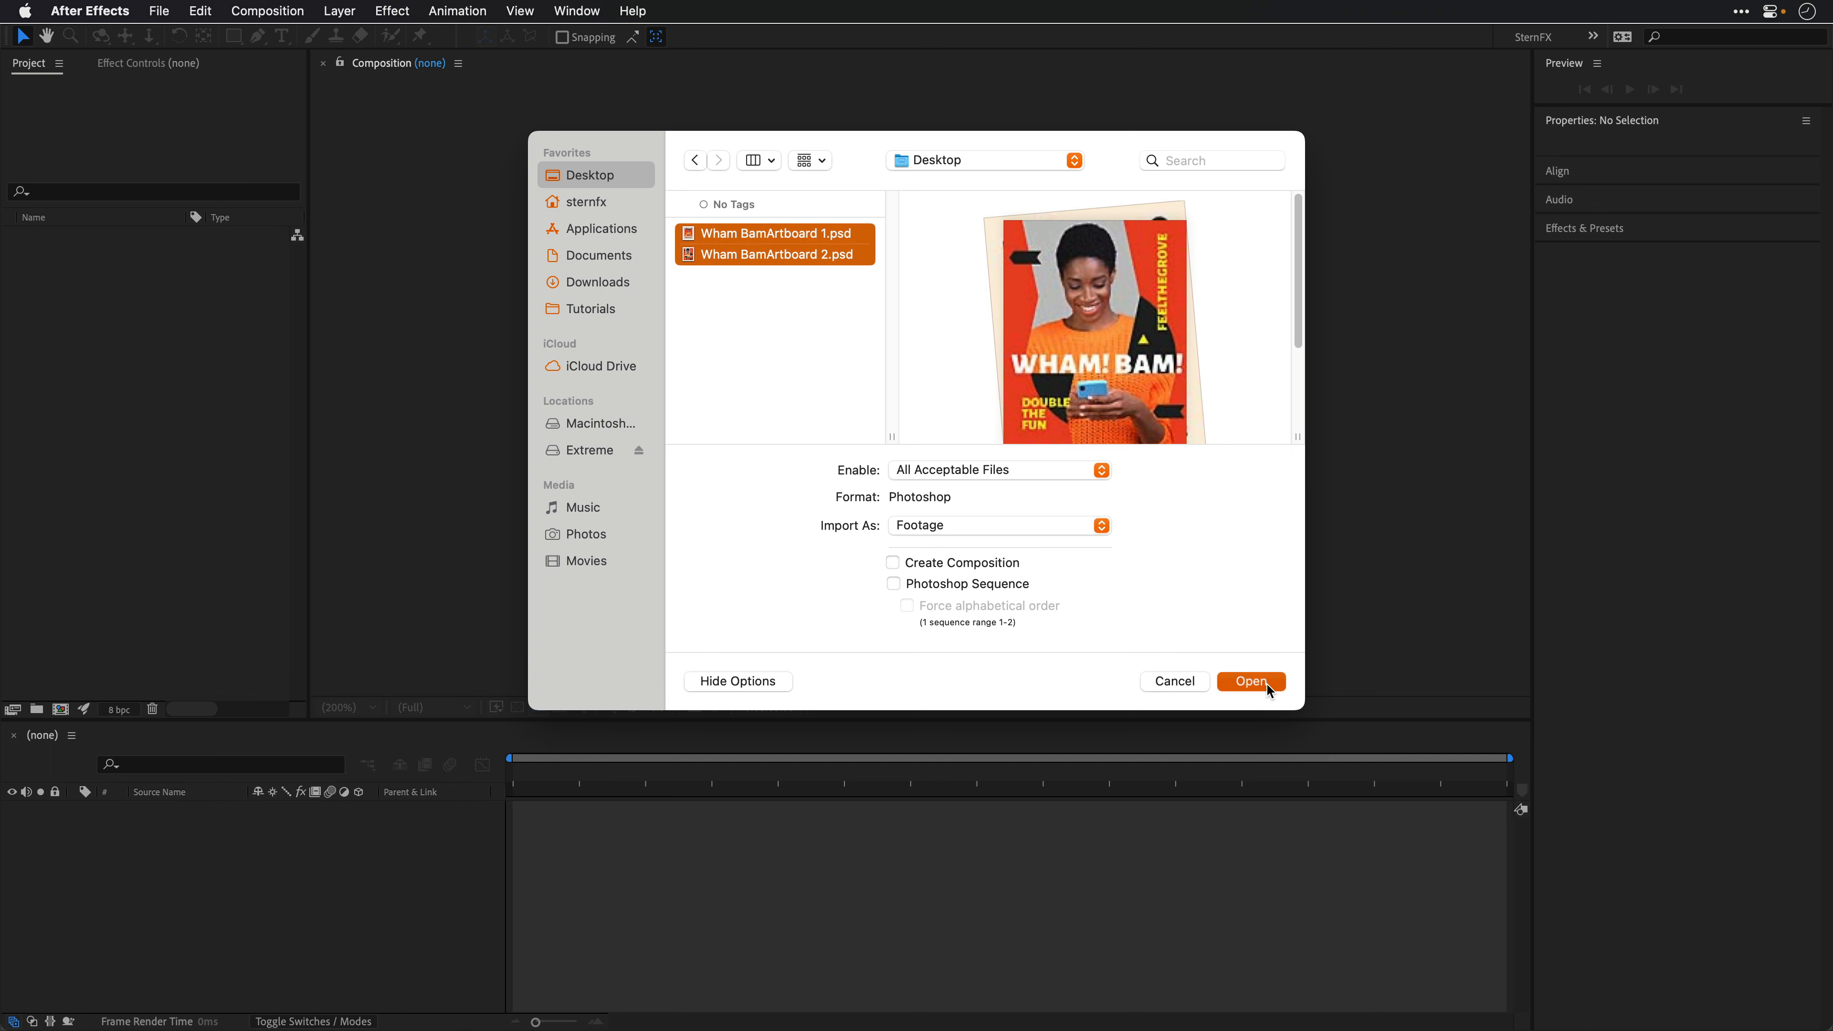
click(1250, 681)
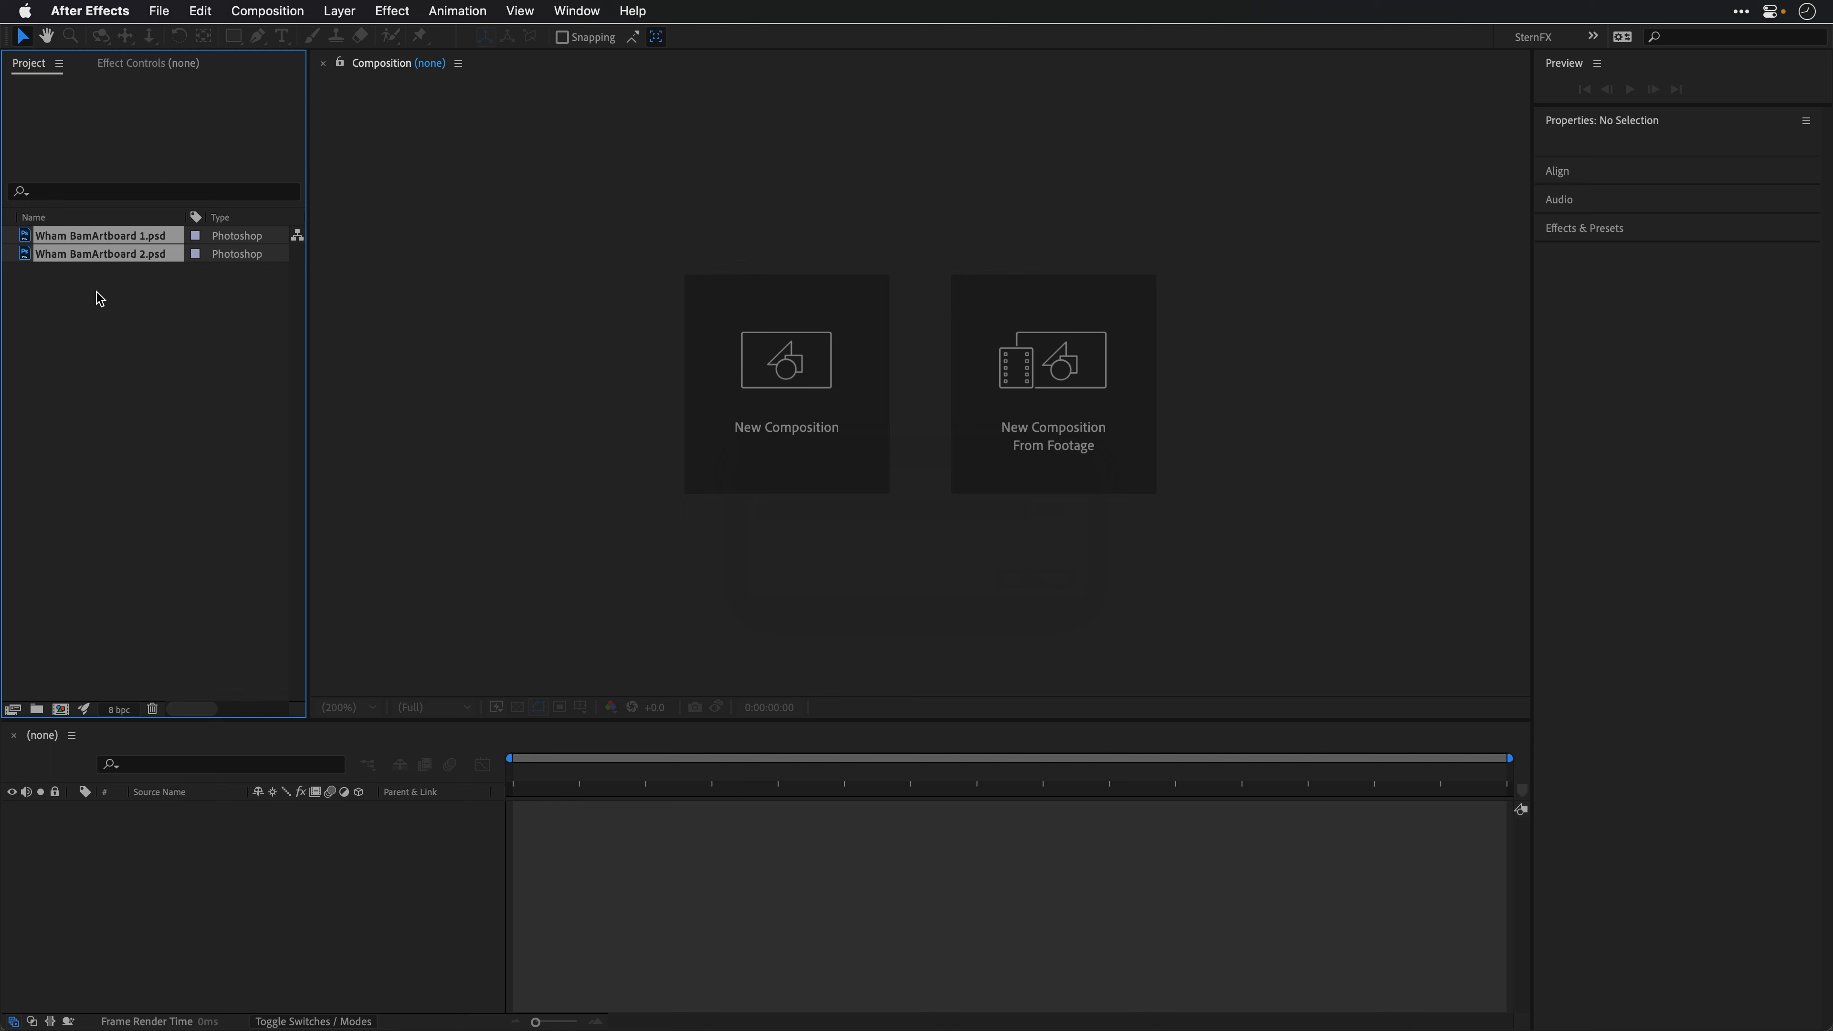
Step: Delete the imported Wham BamArtboard 1.psd and Wham BamArtboard 2.psd footage from the project
drag(100, 299, 82, 239)
key(Delete)
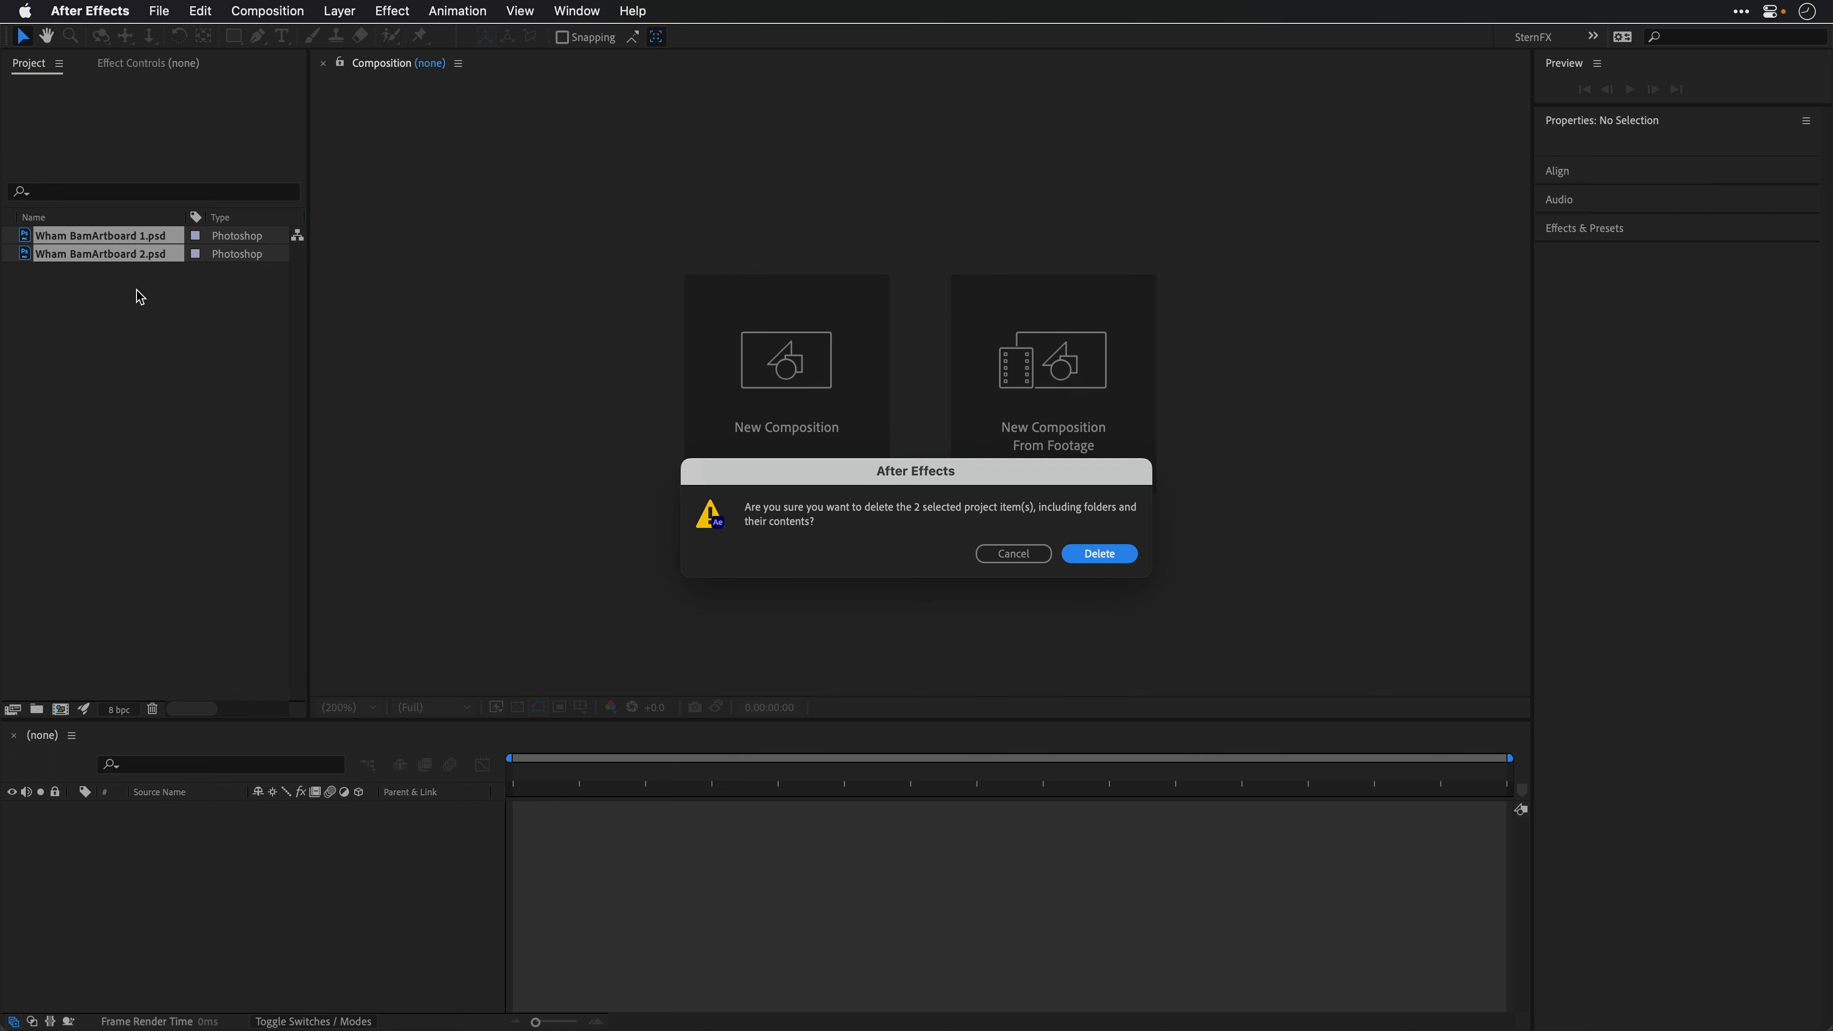
click(1097, 553)
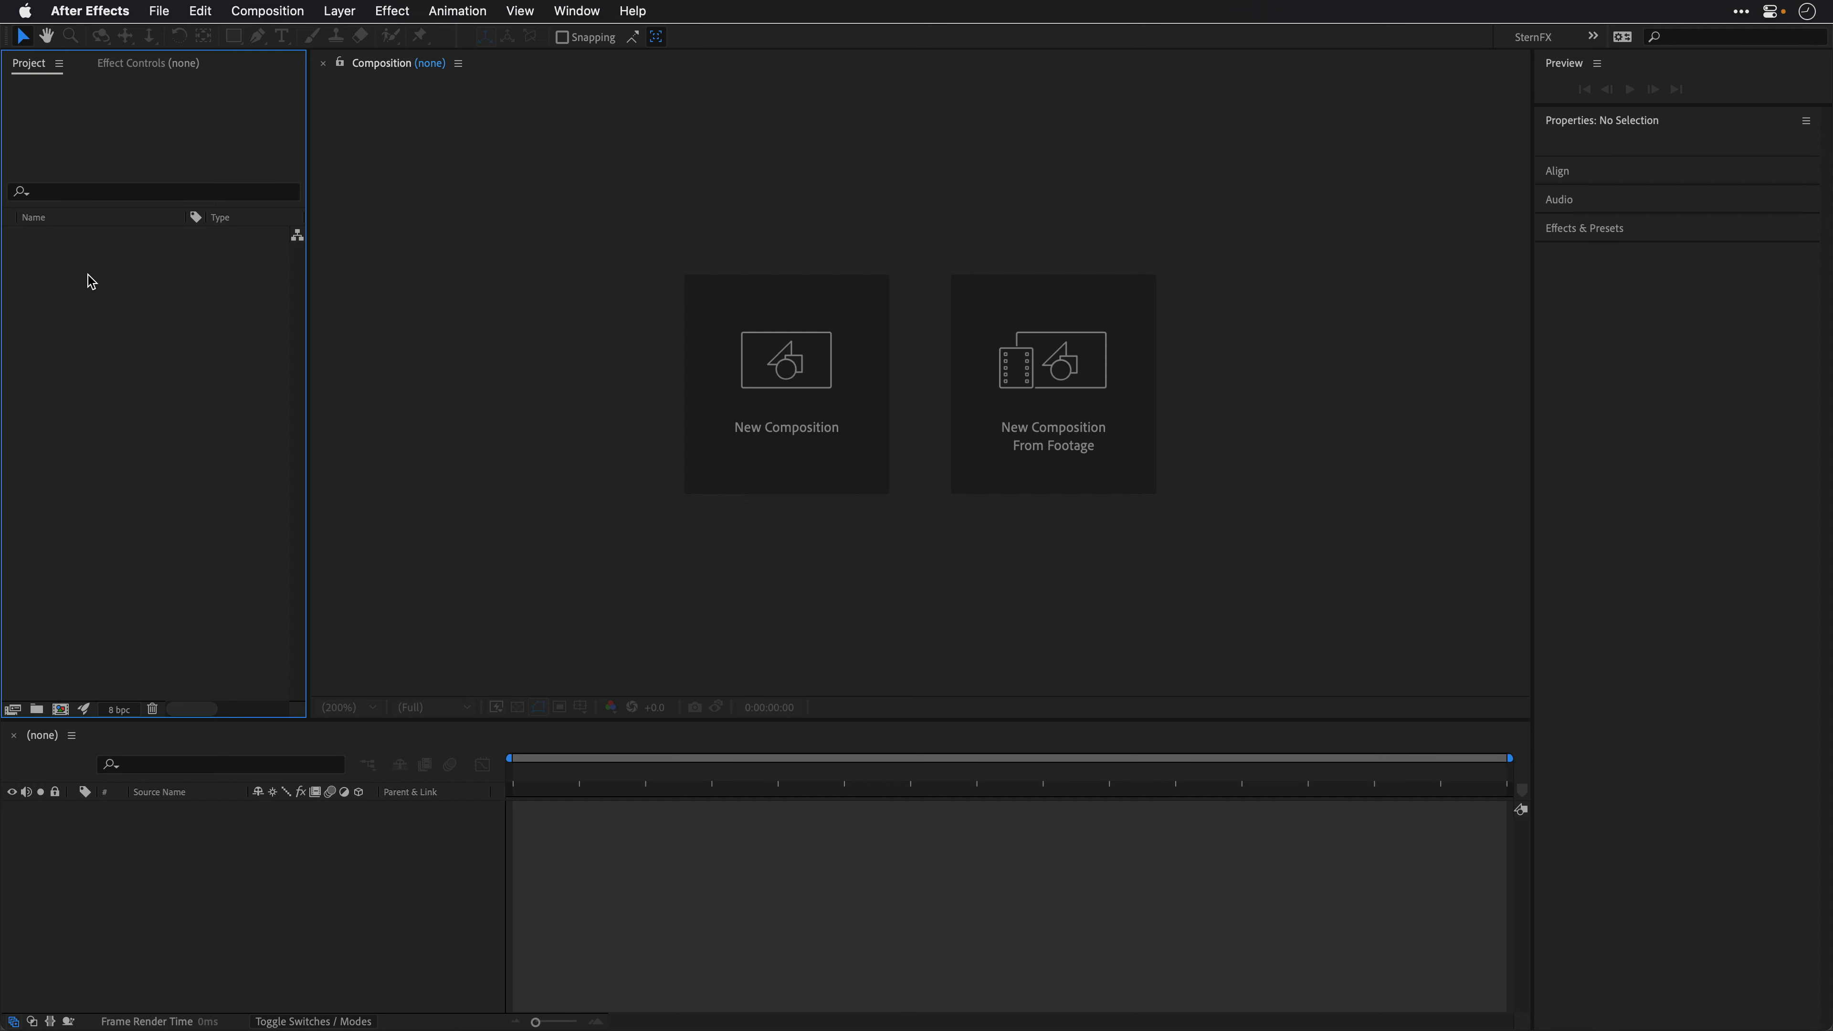
Step: Import Wham BamArtboard 1.psd without Photoshop Sequence as Composition - Retain Layer Sizes with Editable Layer Styles
double_click(90, 282)
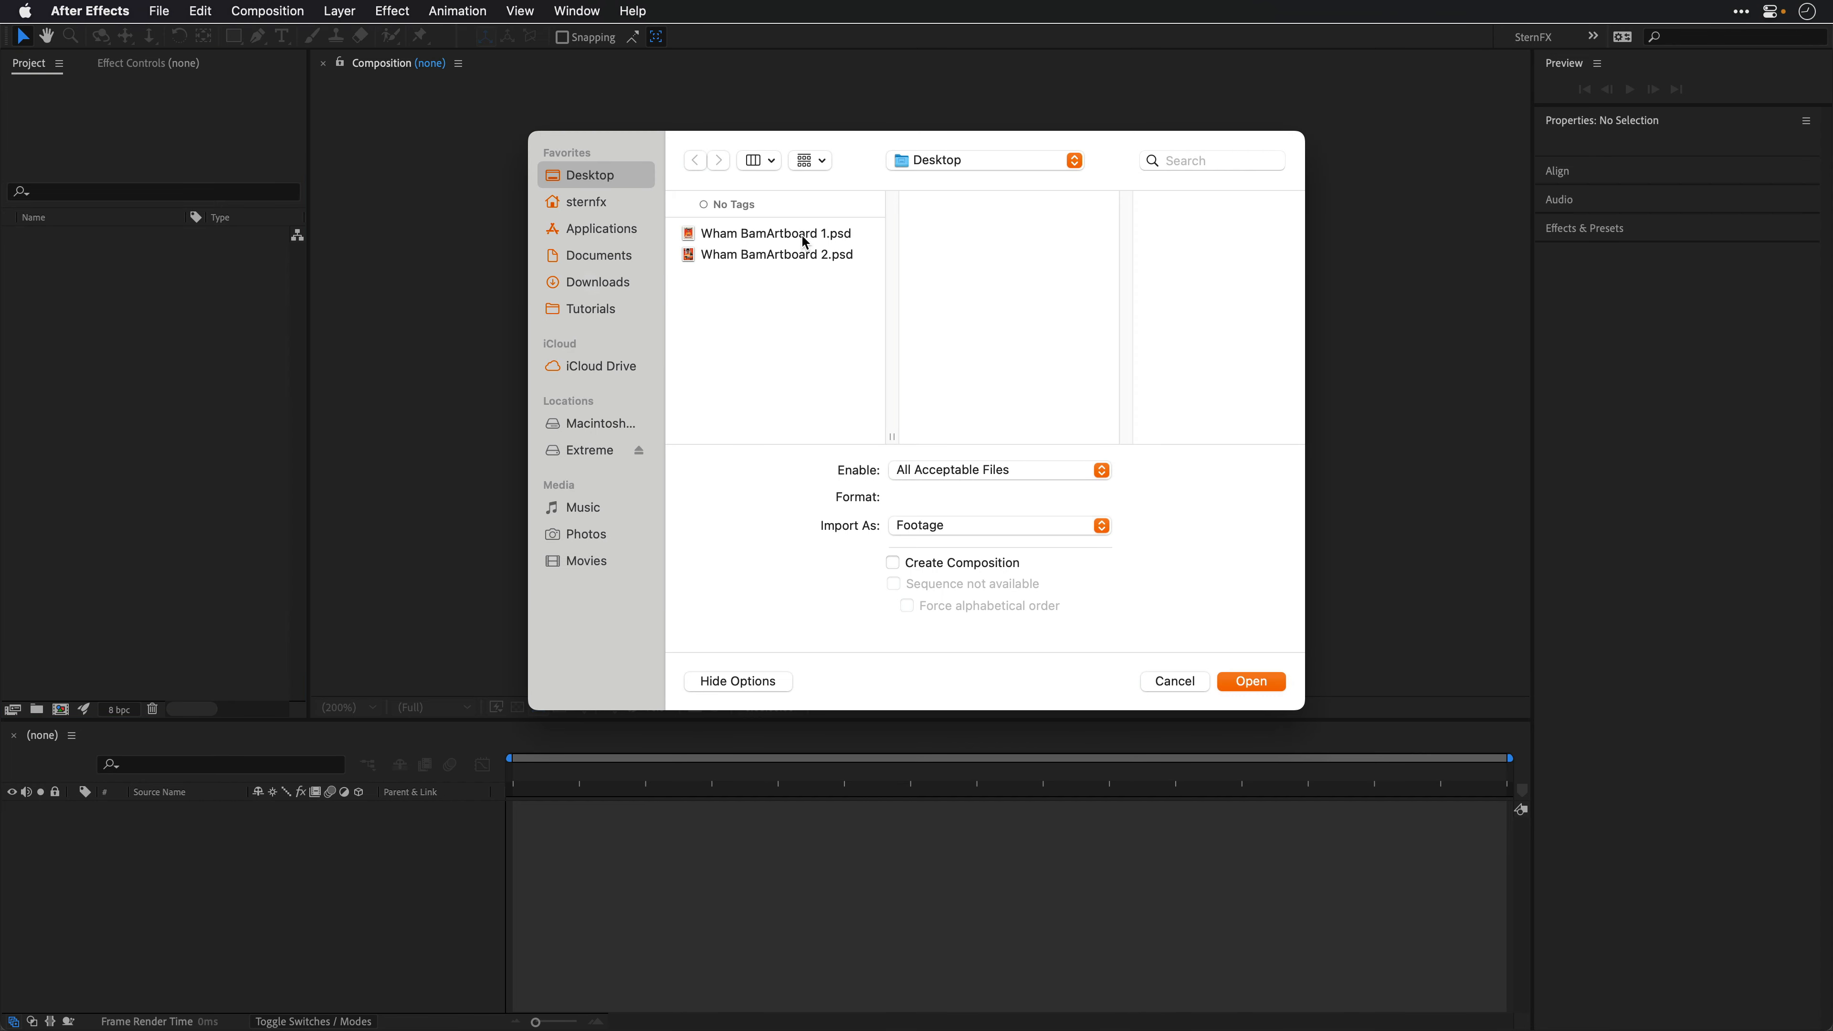
click(720, 235)
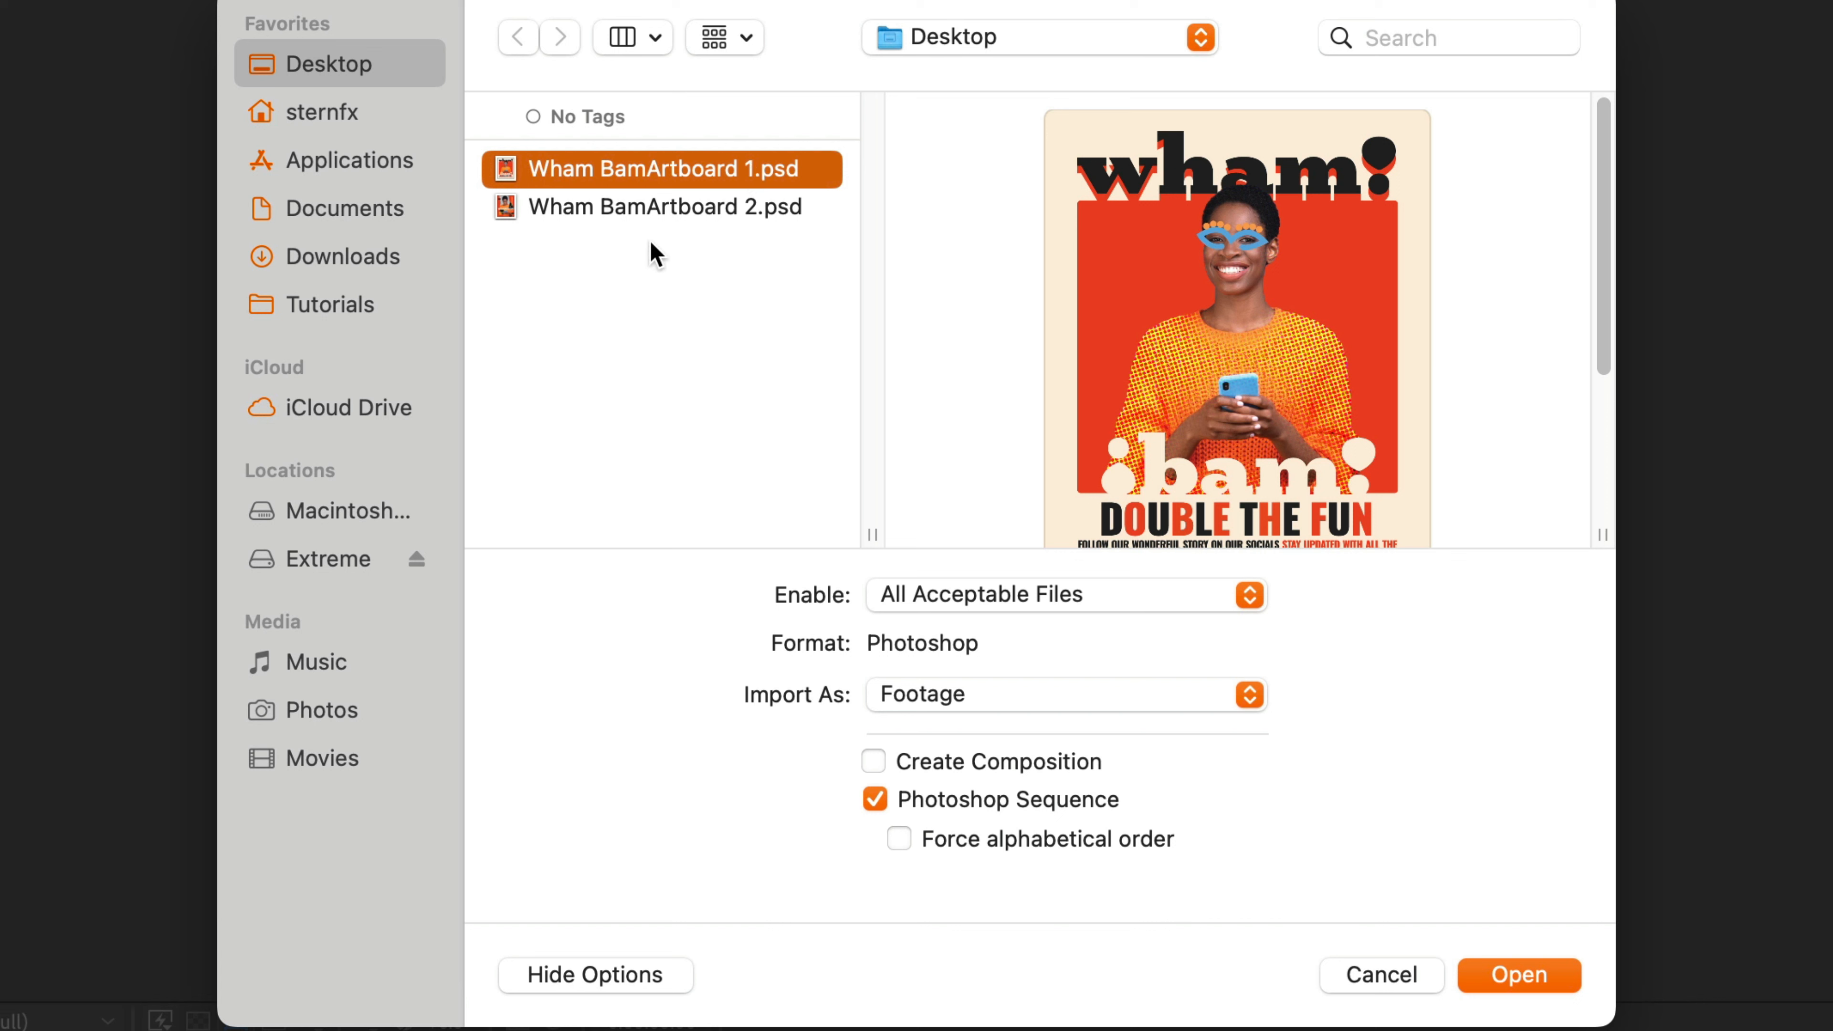
click(876, 799)
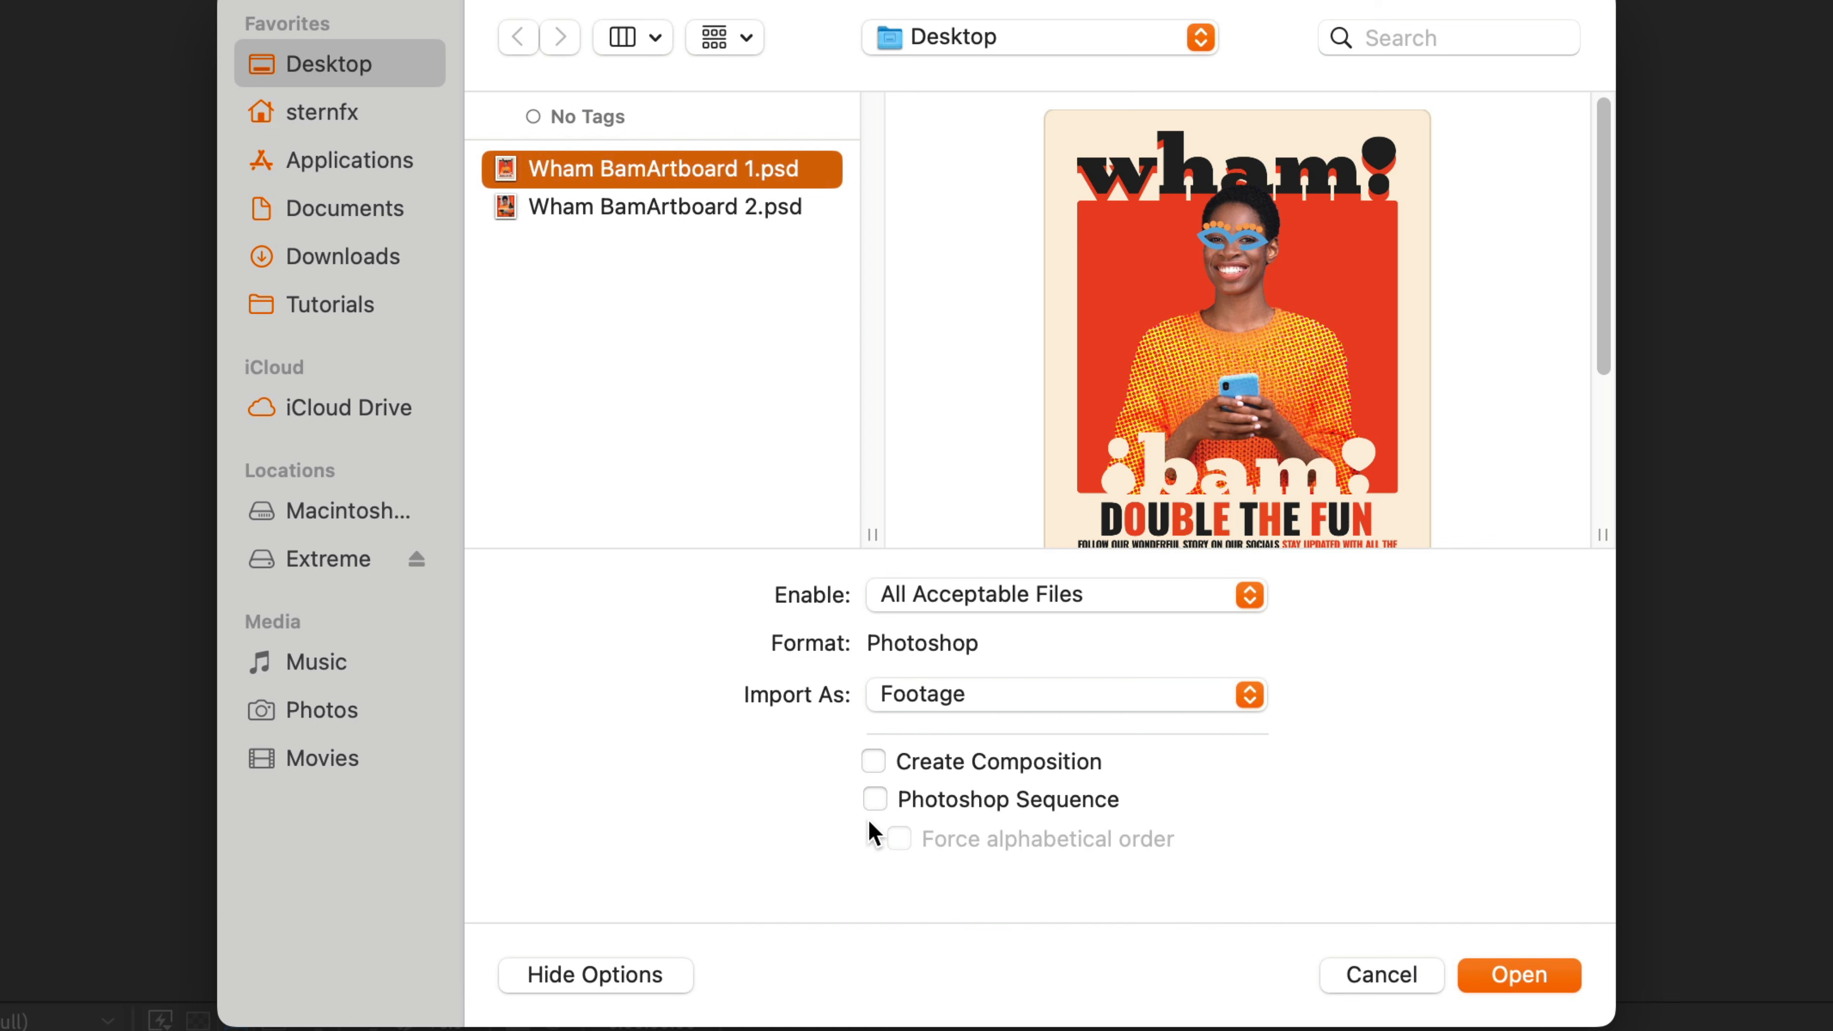
click(1533, 975)
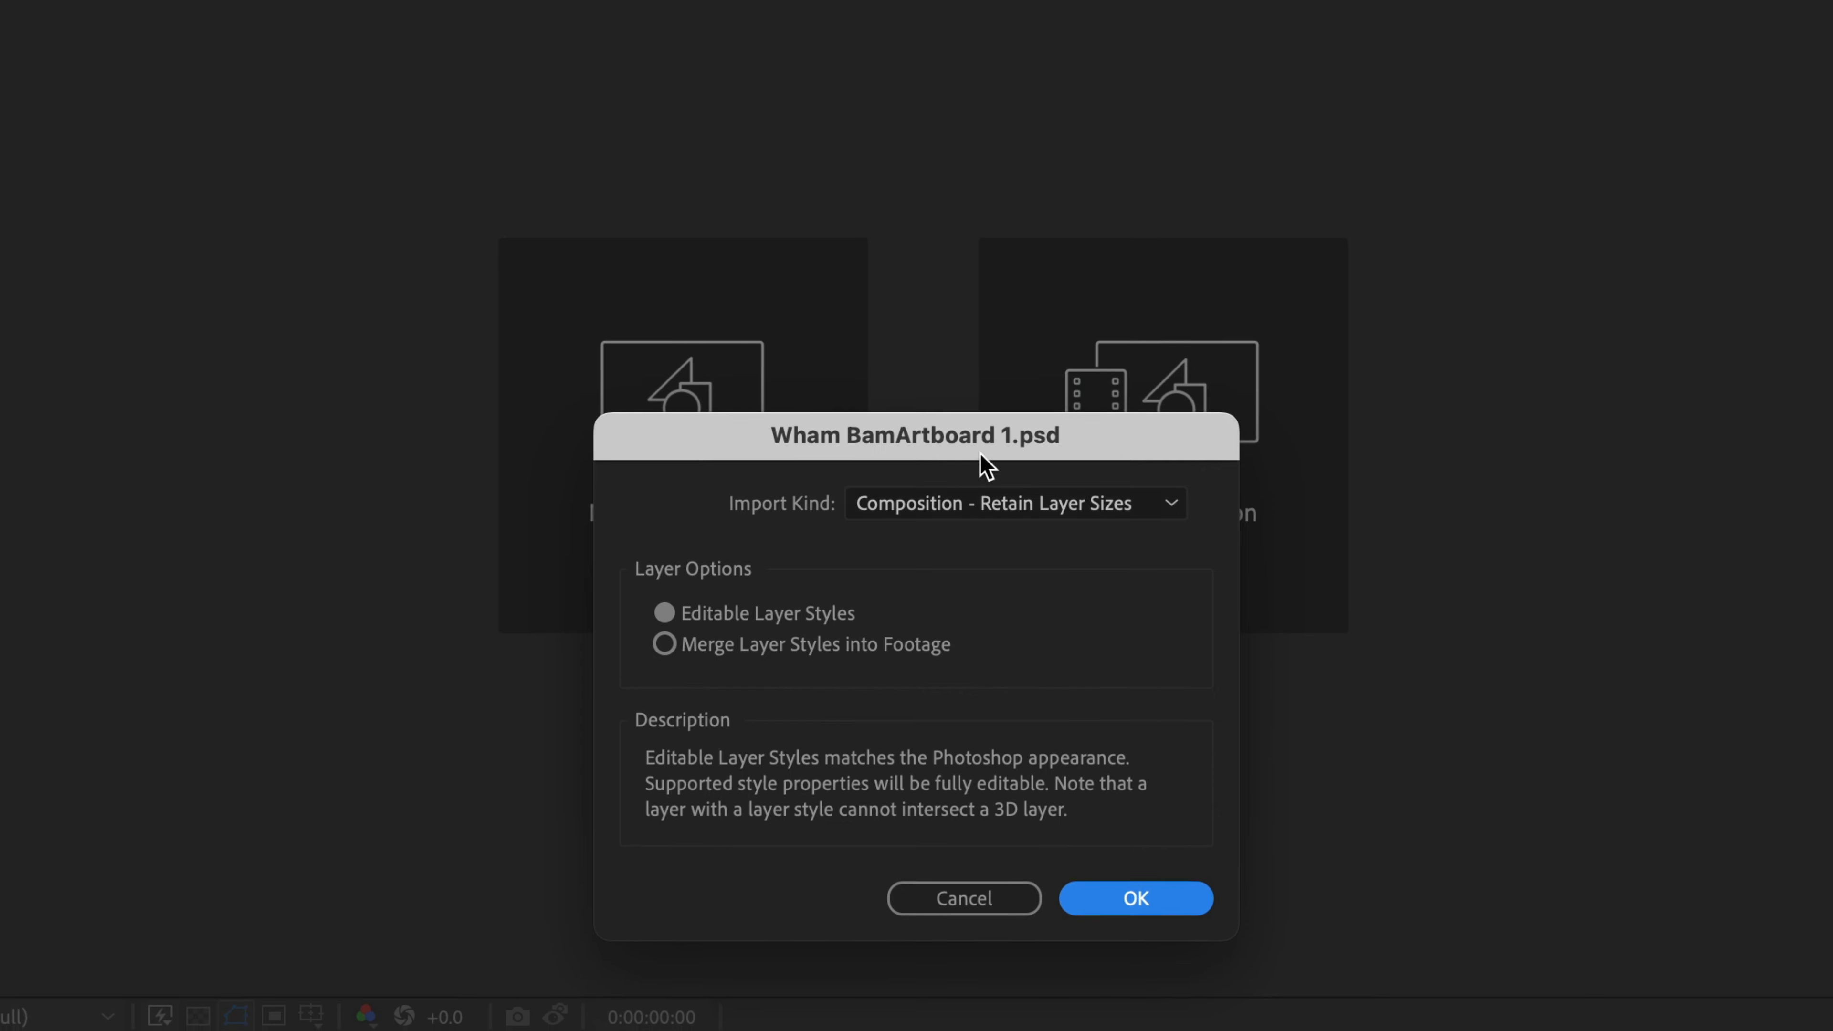
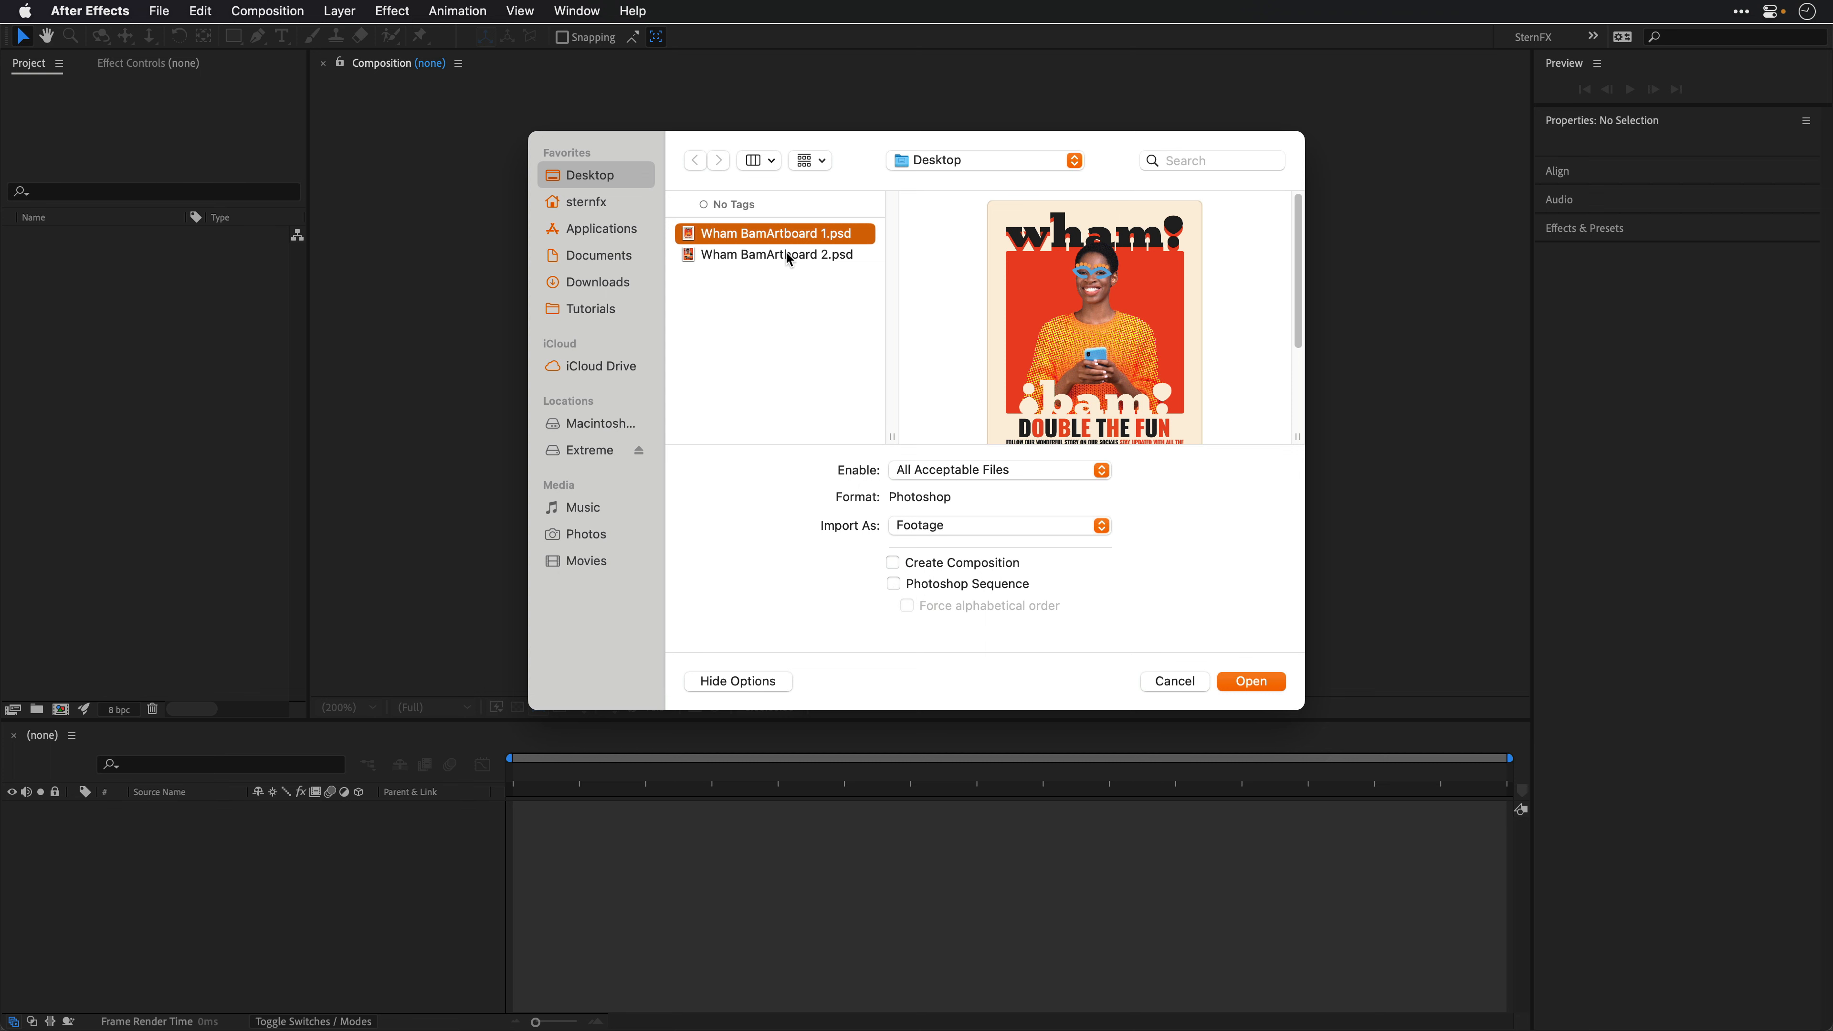
click(1257, 681)
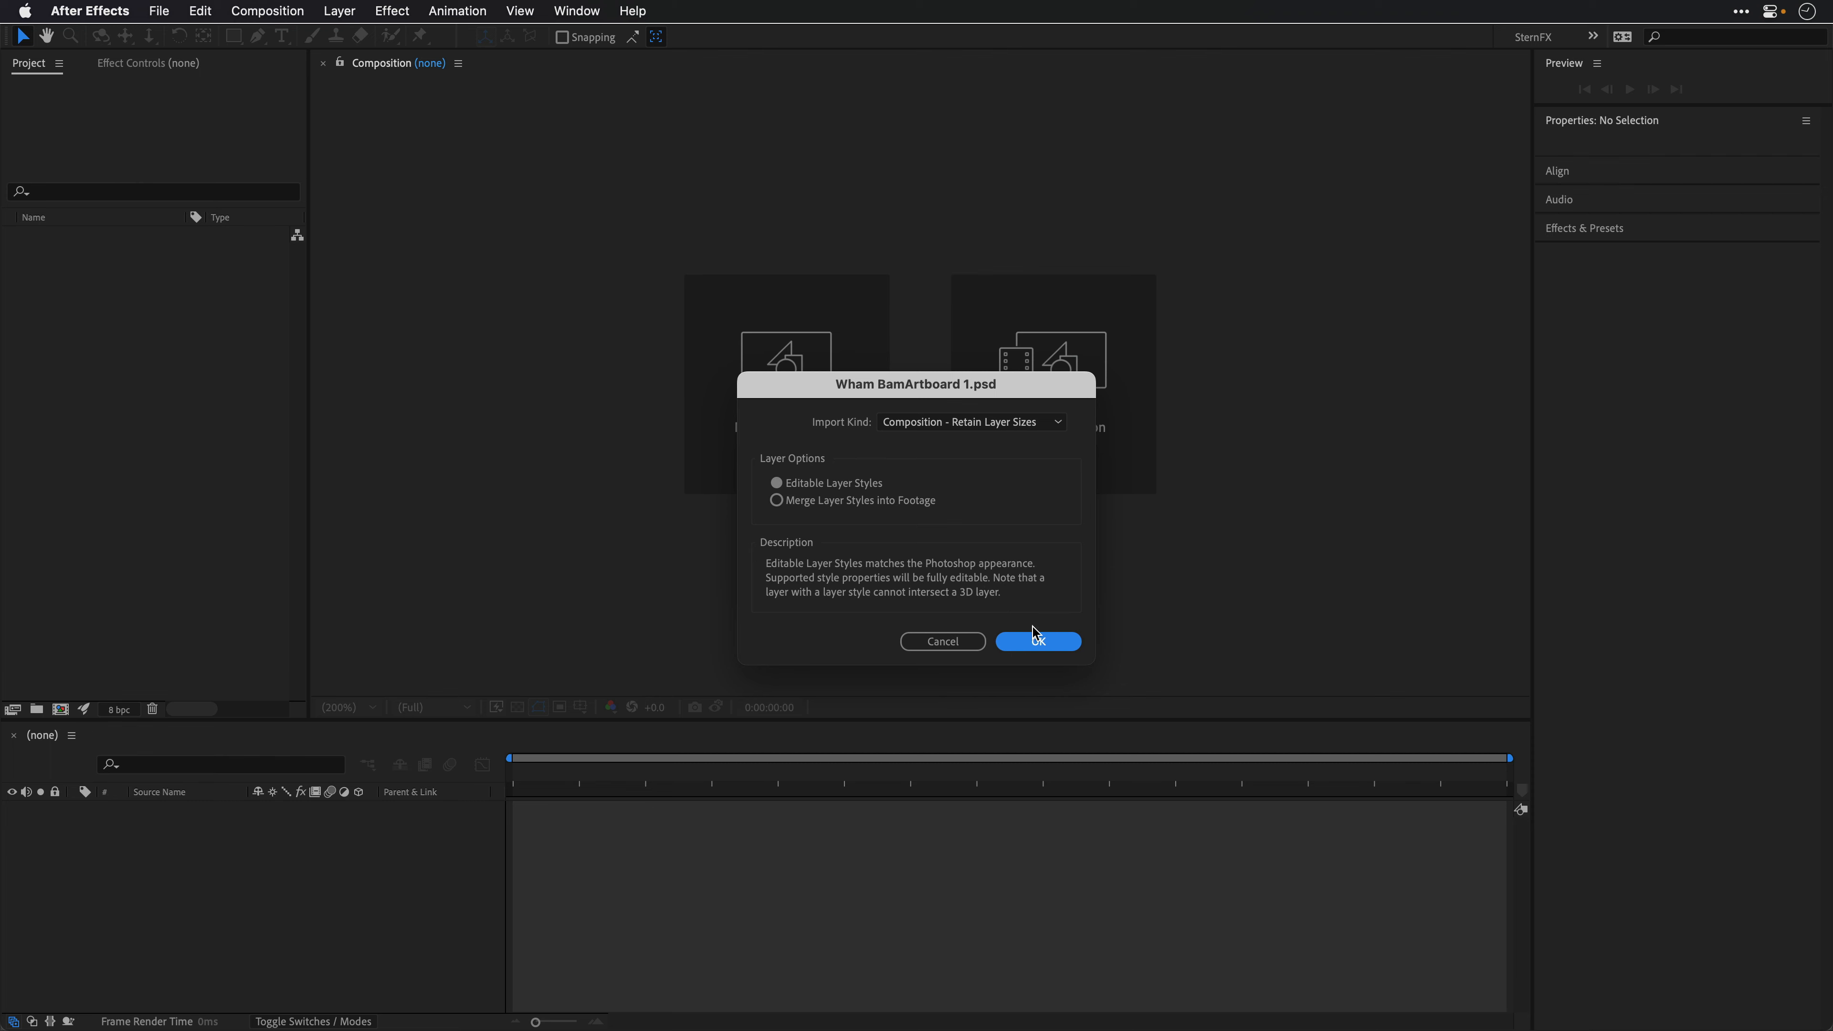
click(1060, 643)
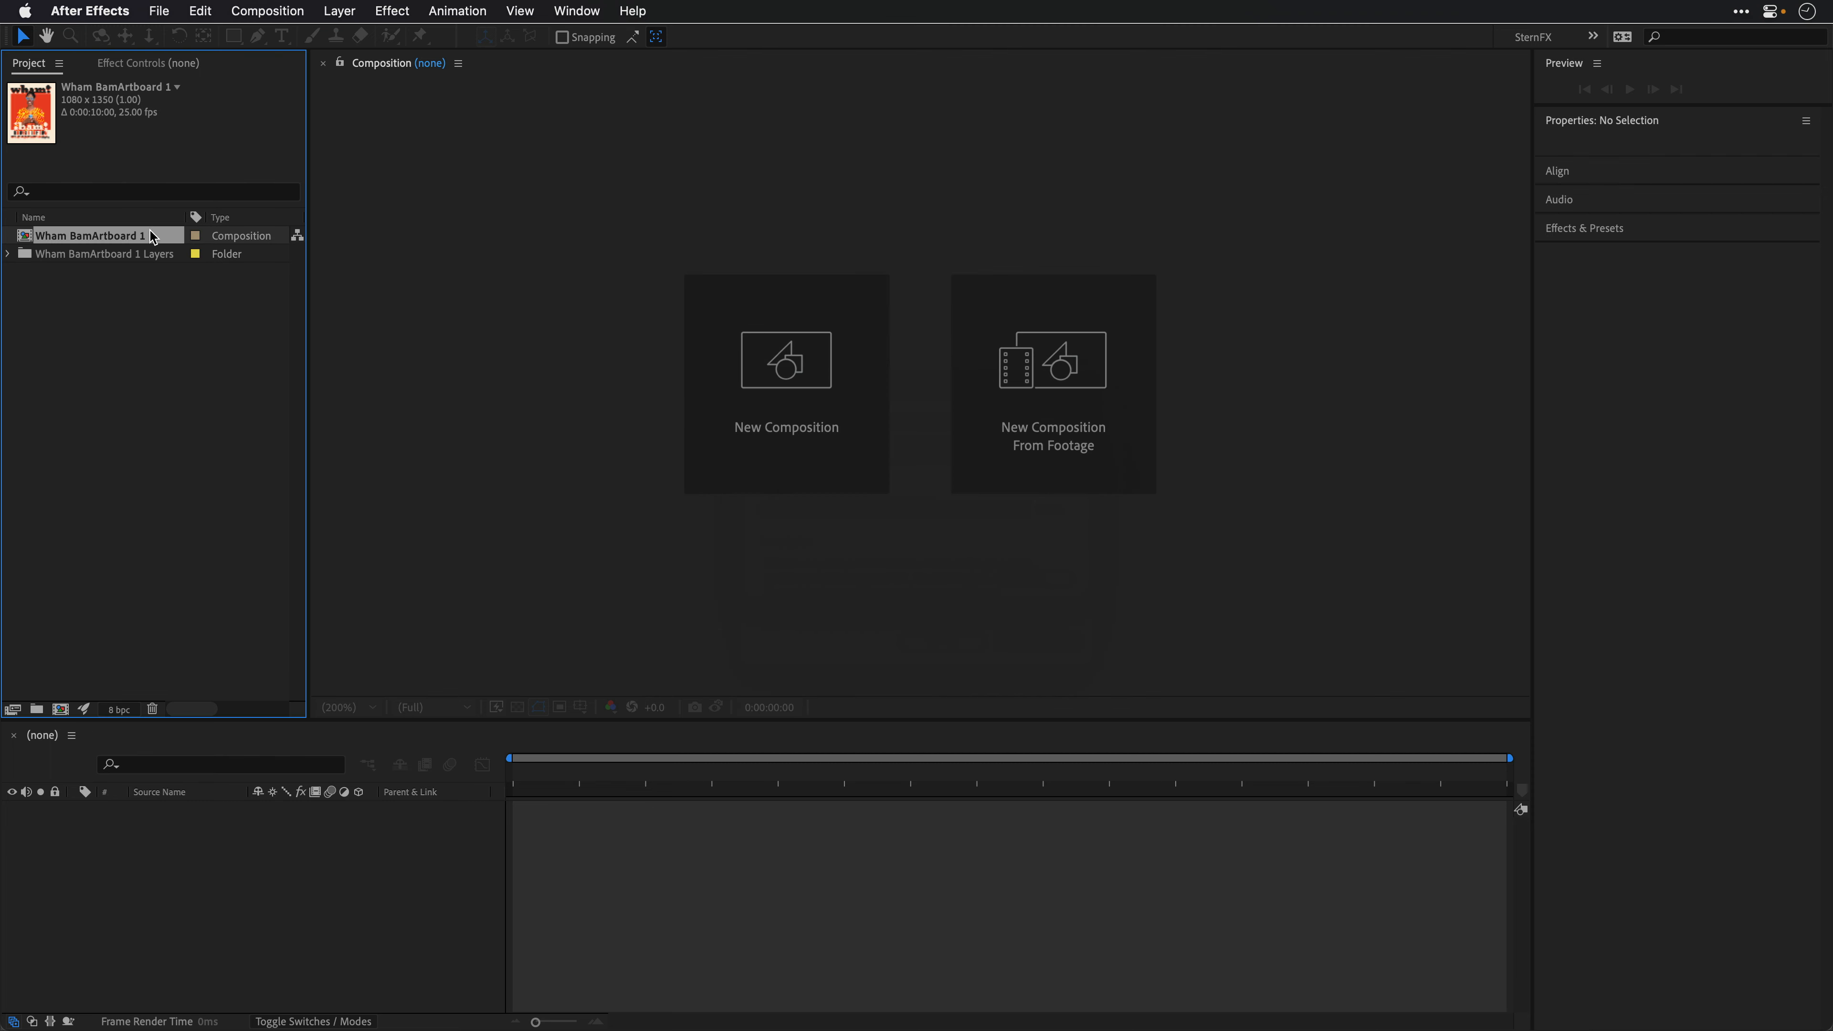
Step: Open the Wham BamArtboard 1 composition and its nested Artboard 1 composition to view the individual layers
double_click(89, 235)
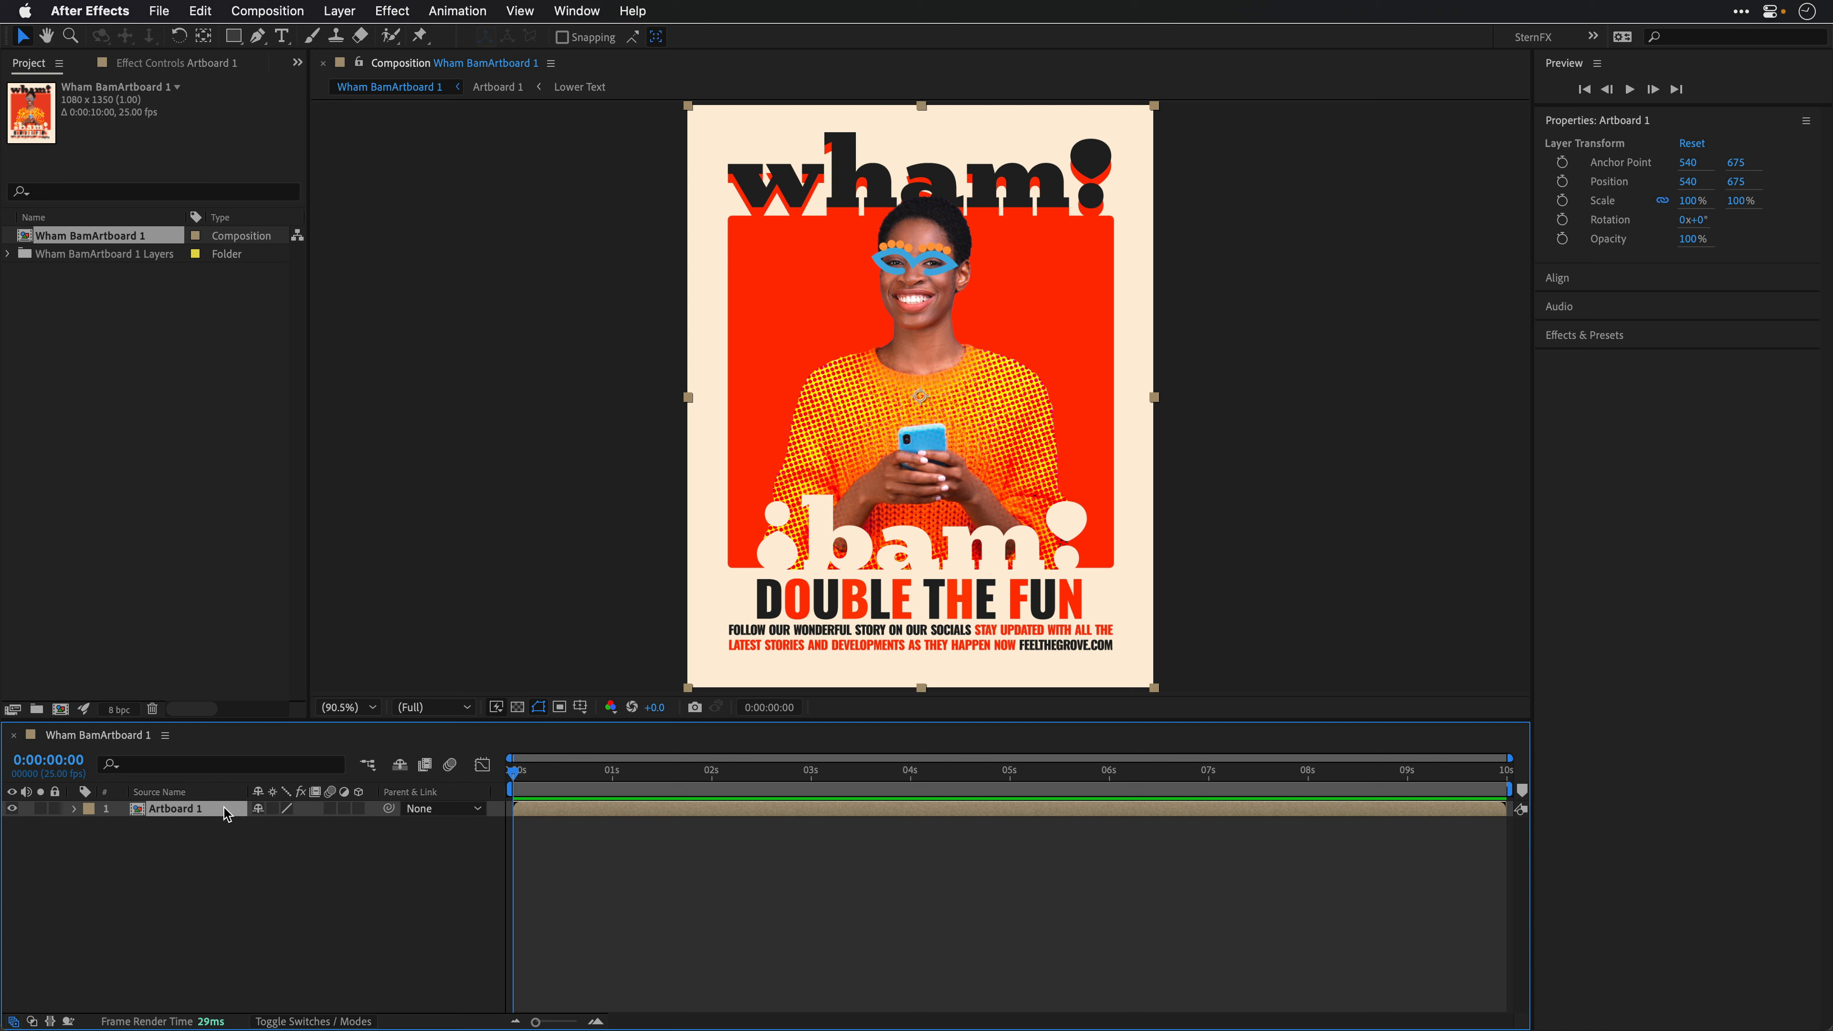
double_click(186, 809)
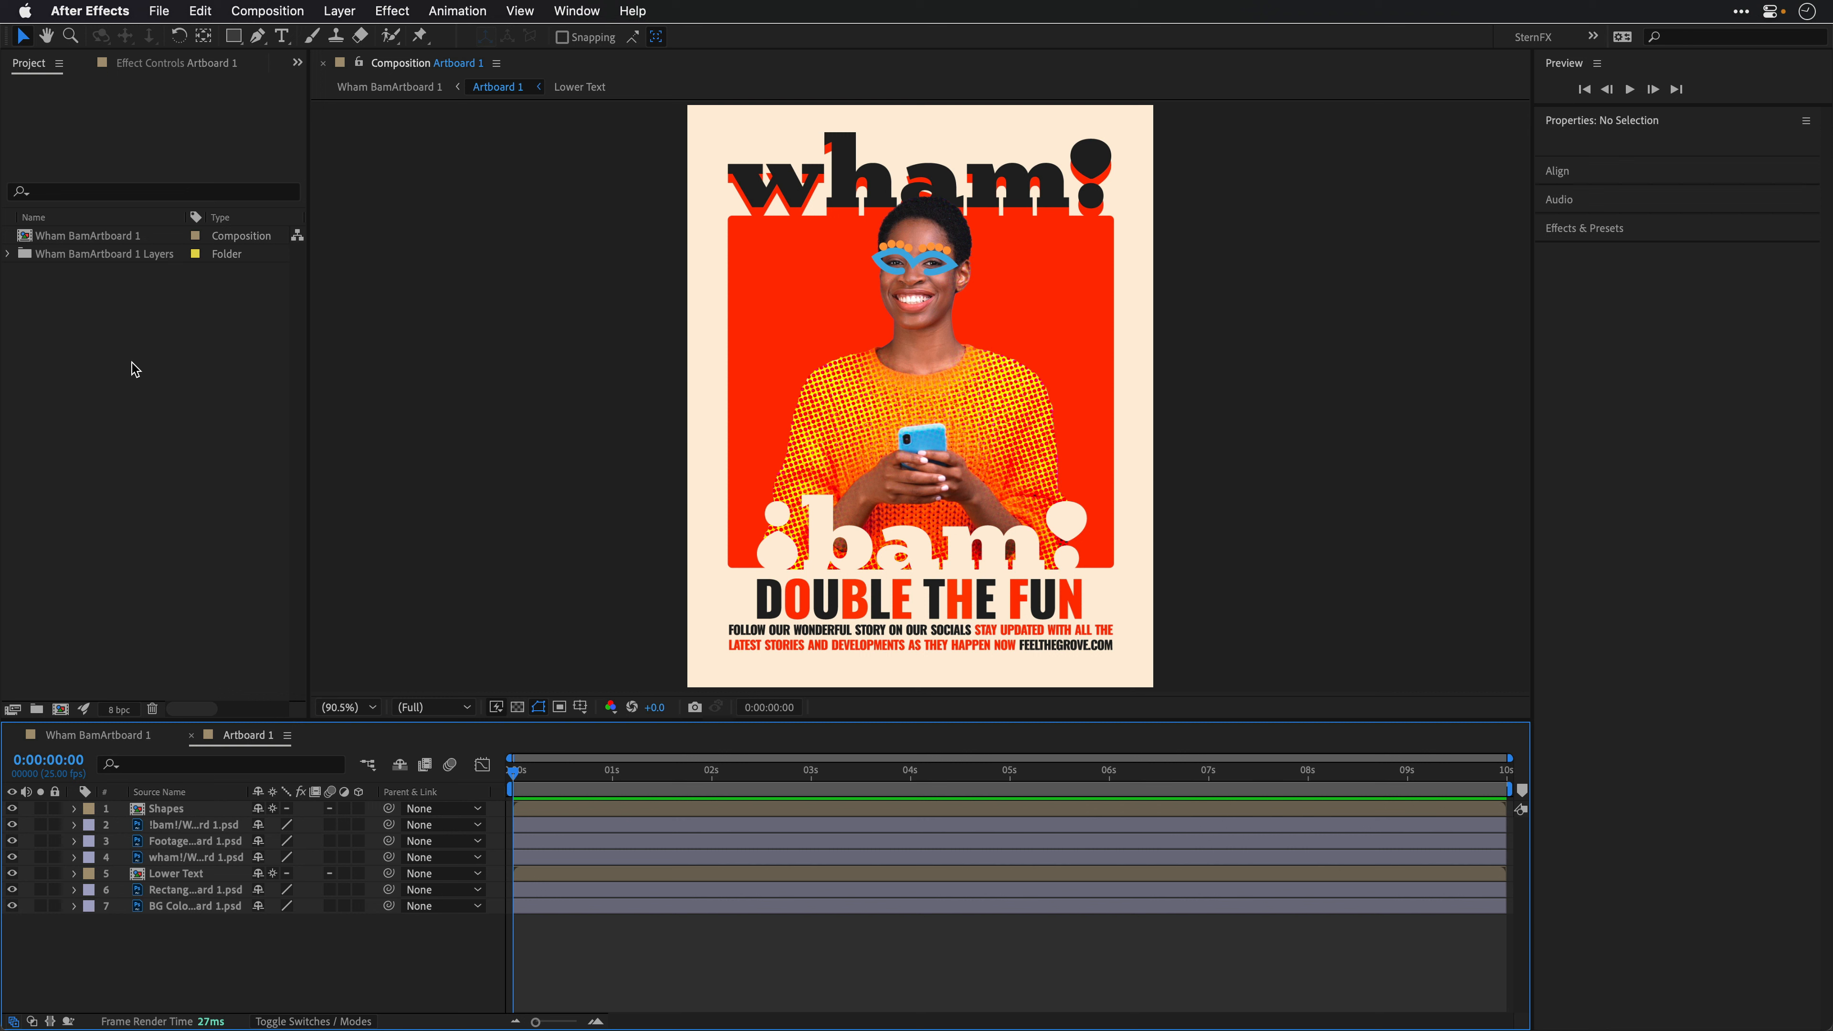
Step: Import Wham BamArtboard 2.psd from the Desktop as Composition - Retain Layer Sizes with Editable Layer Styles
double_click(123, 350)
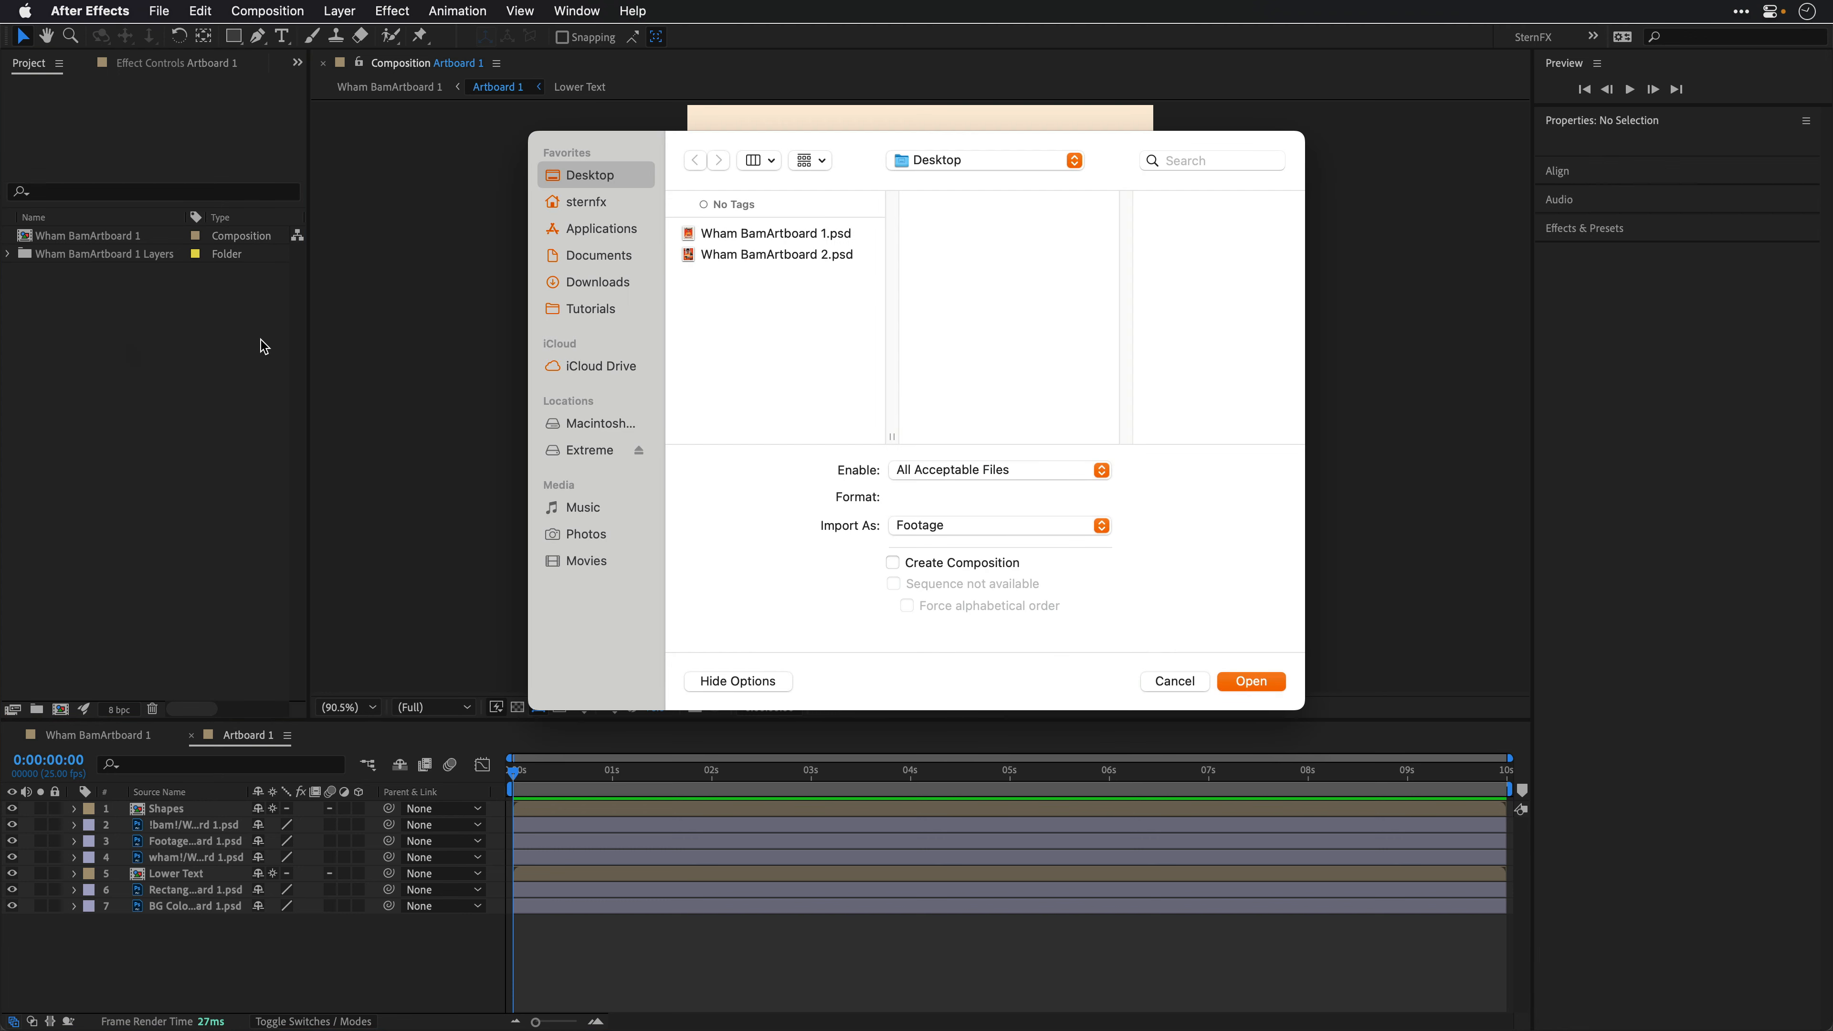
click(791, 255)
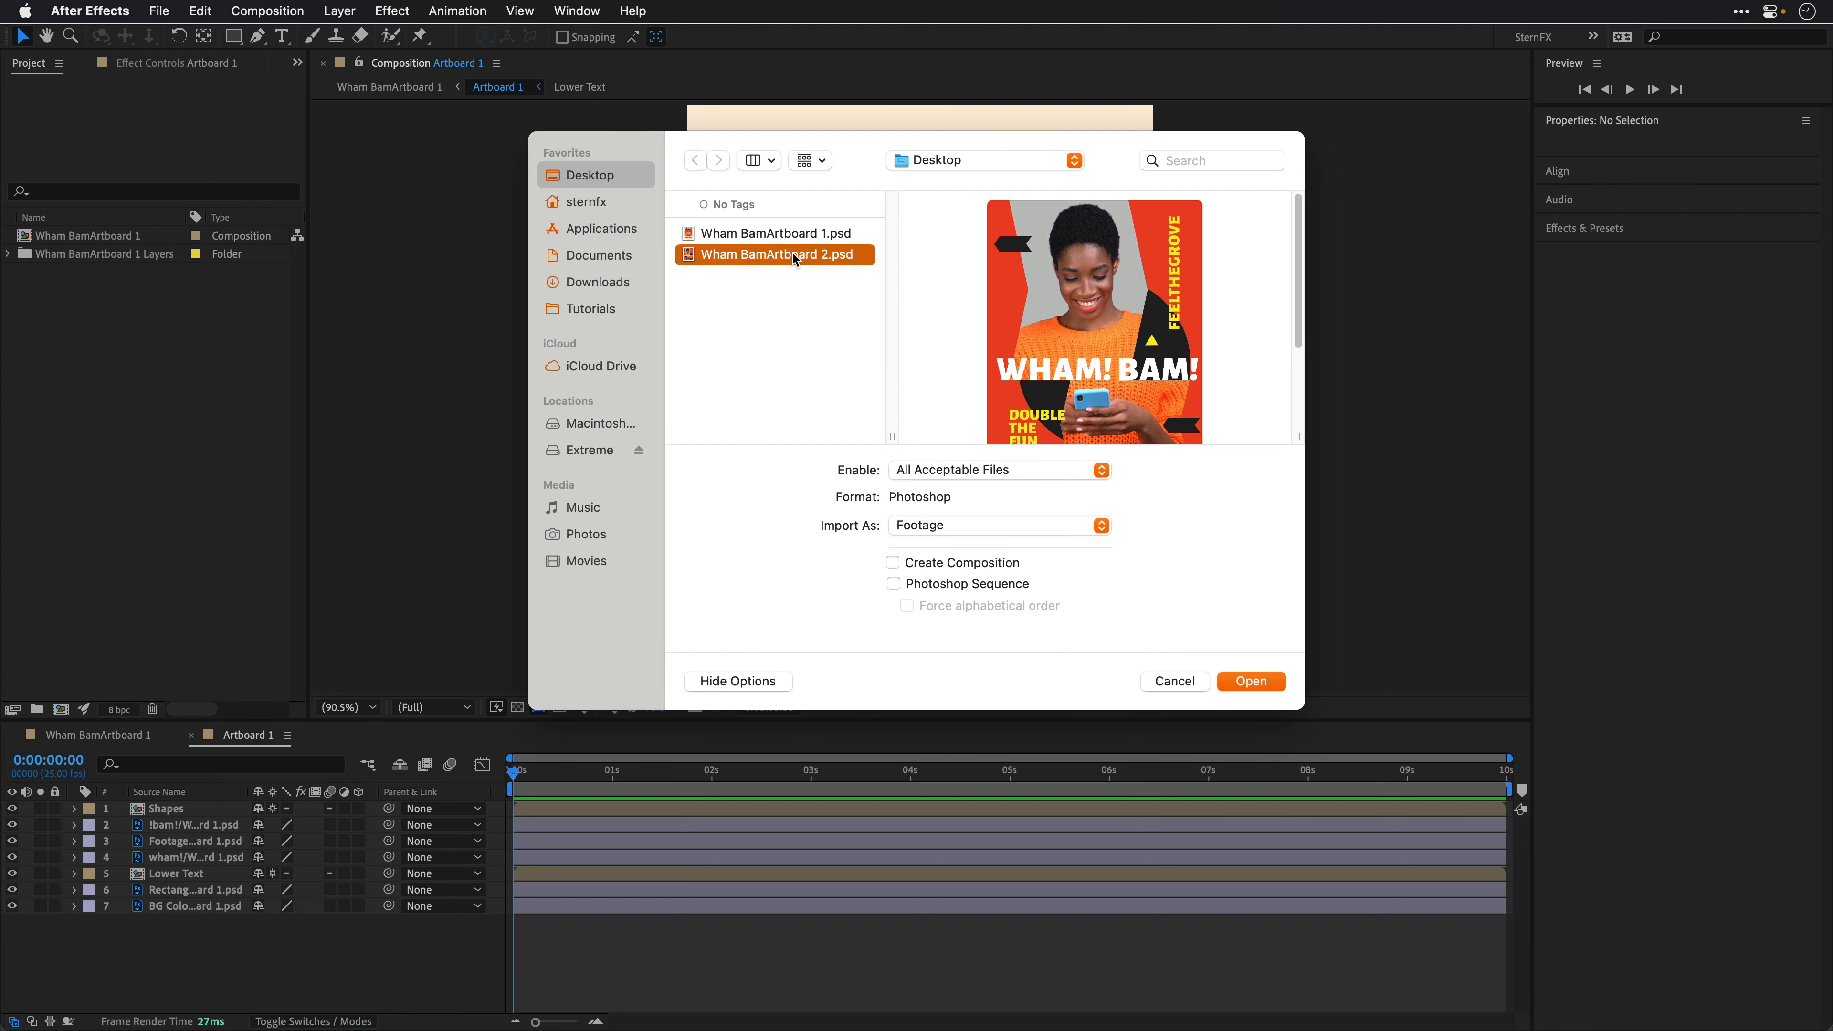
click(1251, 681)
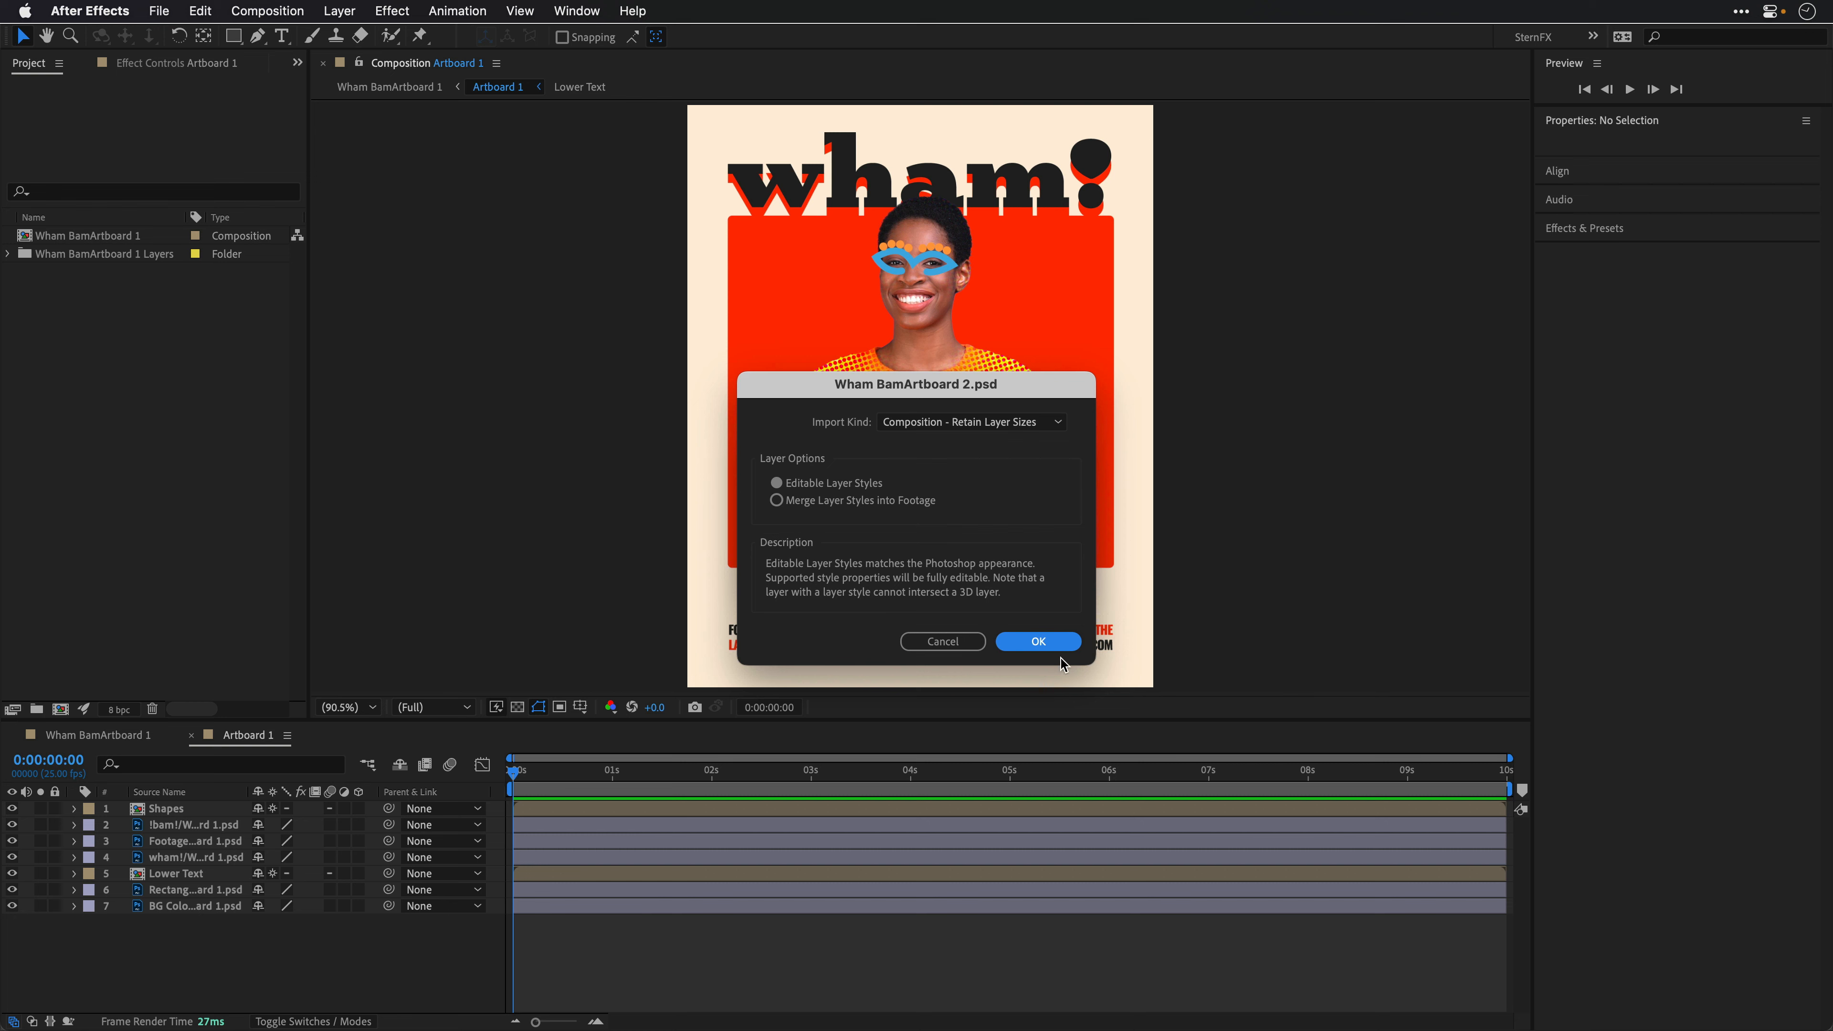
click(1037, 641)
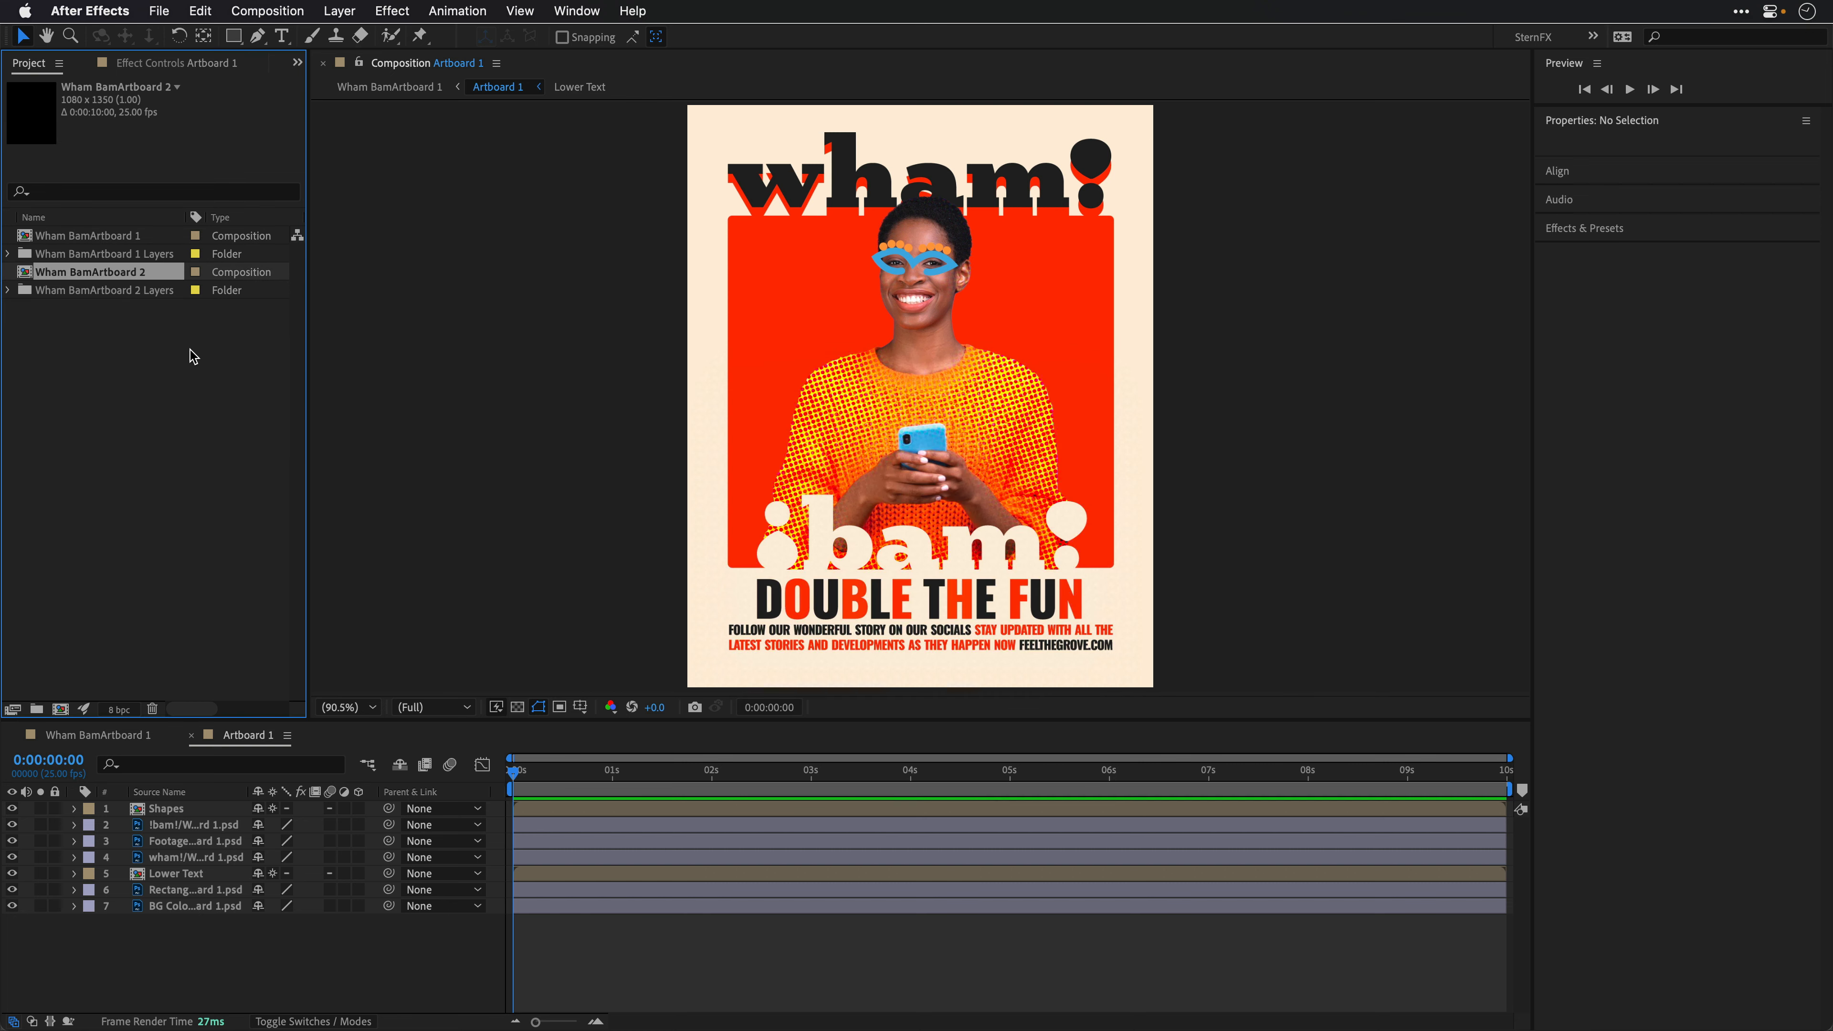
Step: Open the Wham BamArtboard 2 composition and its nested Artboard 2 composition
double_click(61, 271)
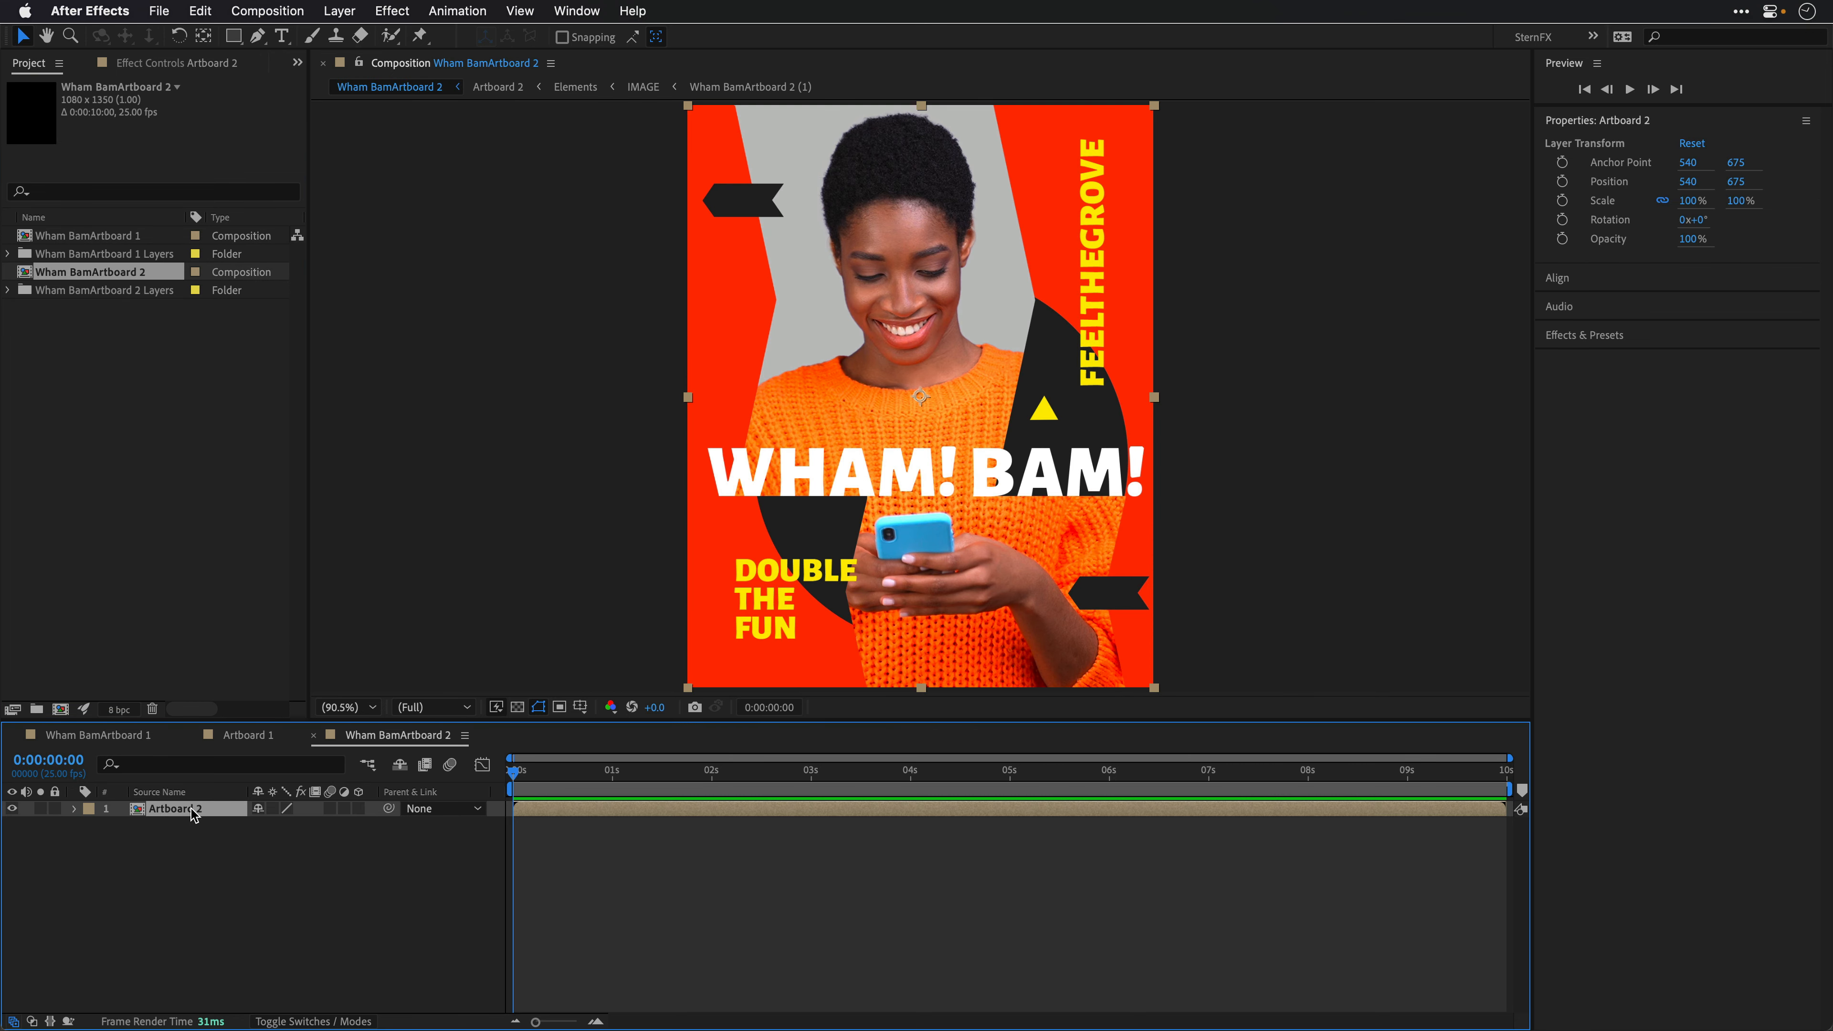
double_click(191, 808)
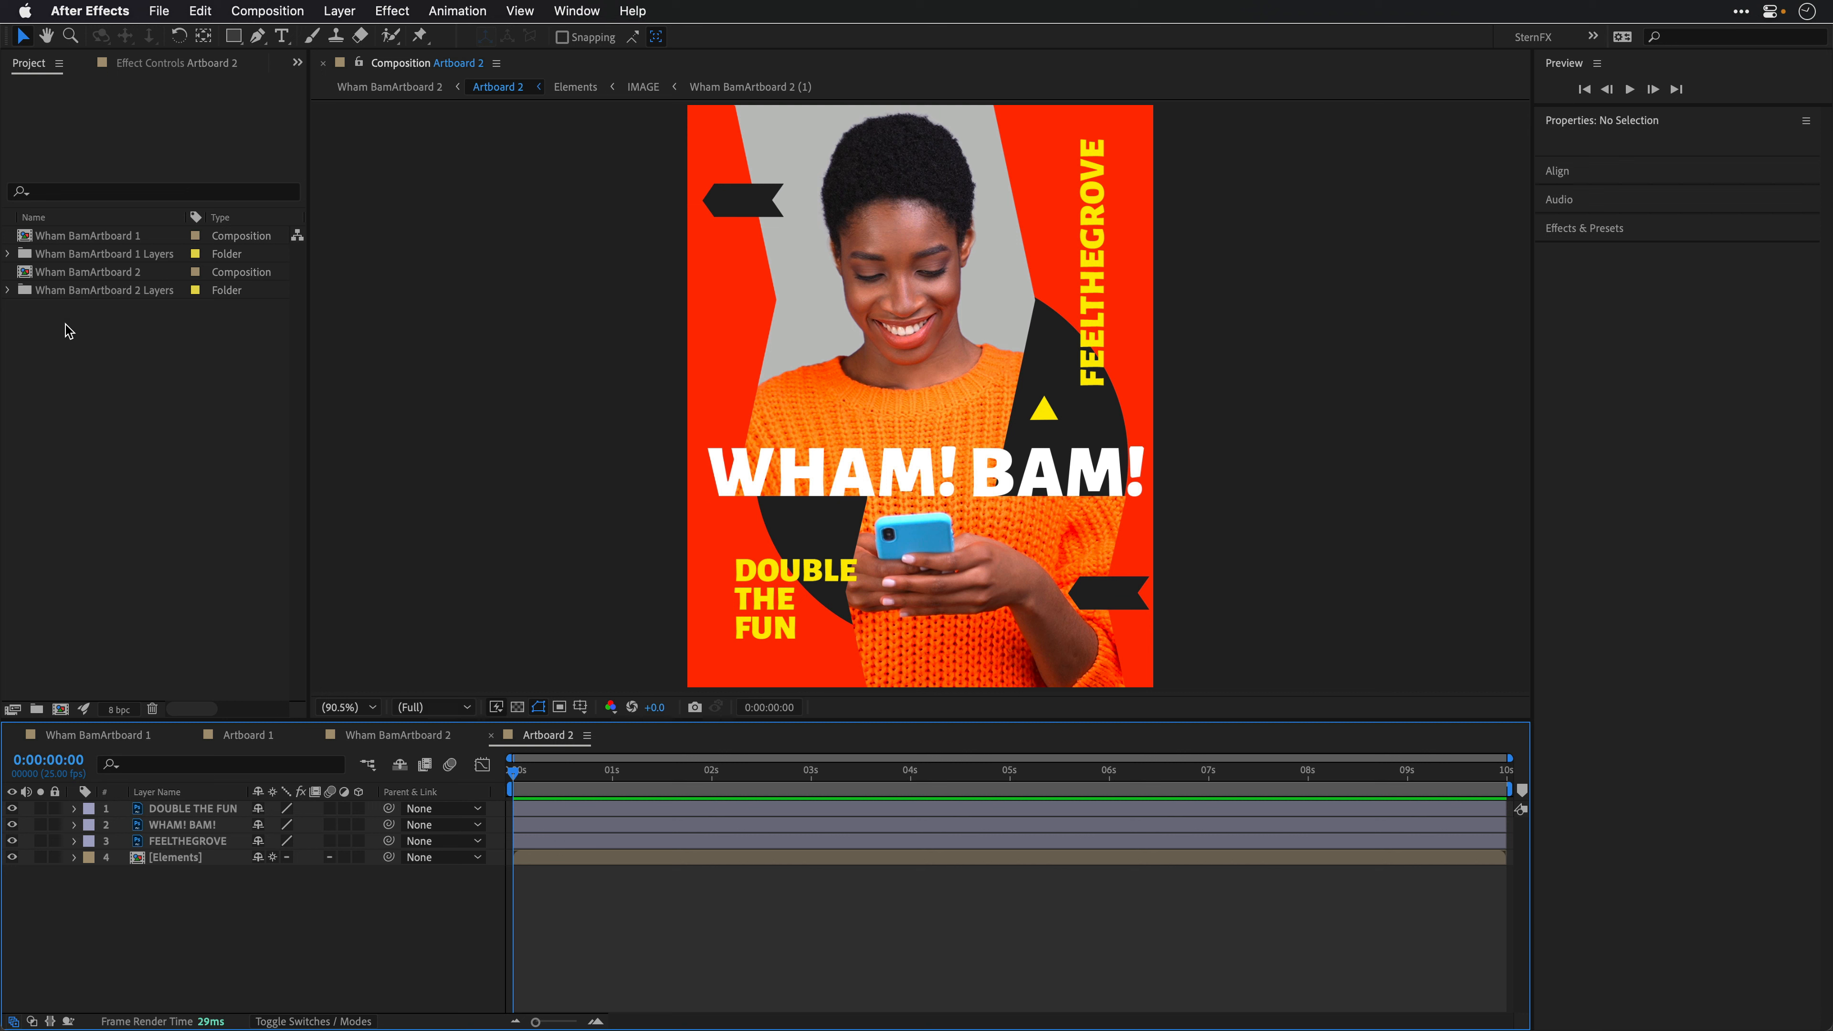
Step: Examine the contents of the Wham BamArtboard 1 Layers and Wham BamArtboard 2 Layers folders, collapsing both again
click(8, 290)
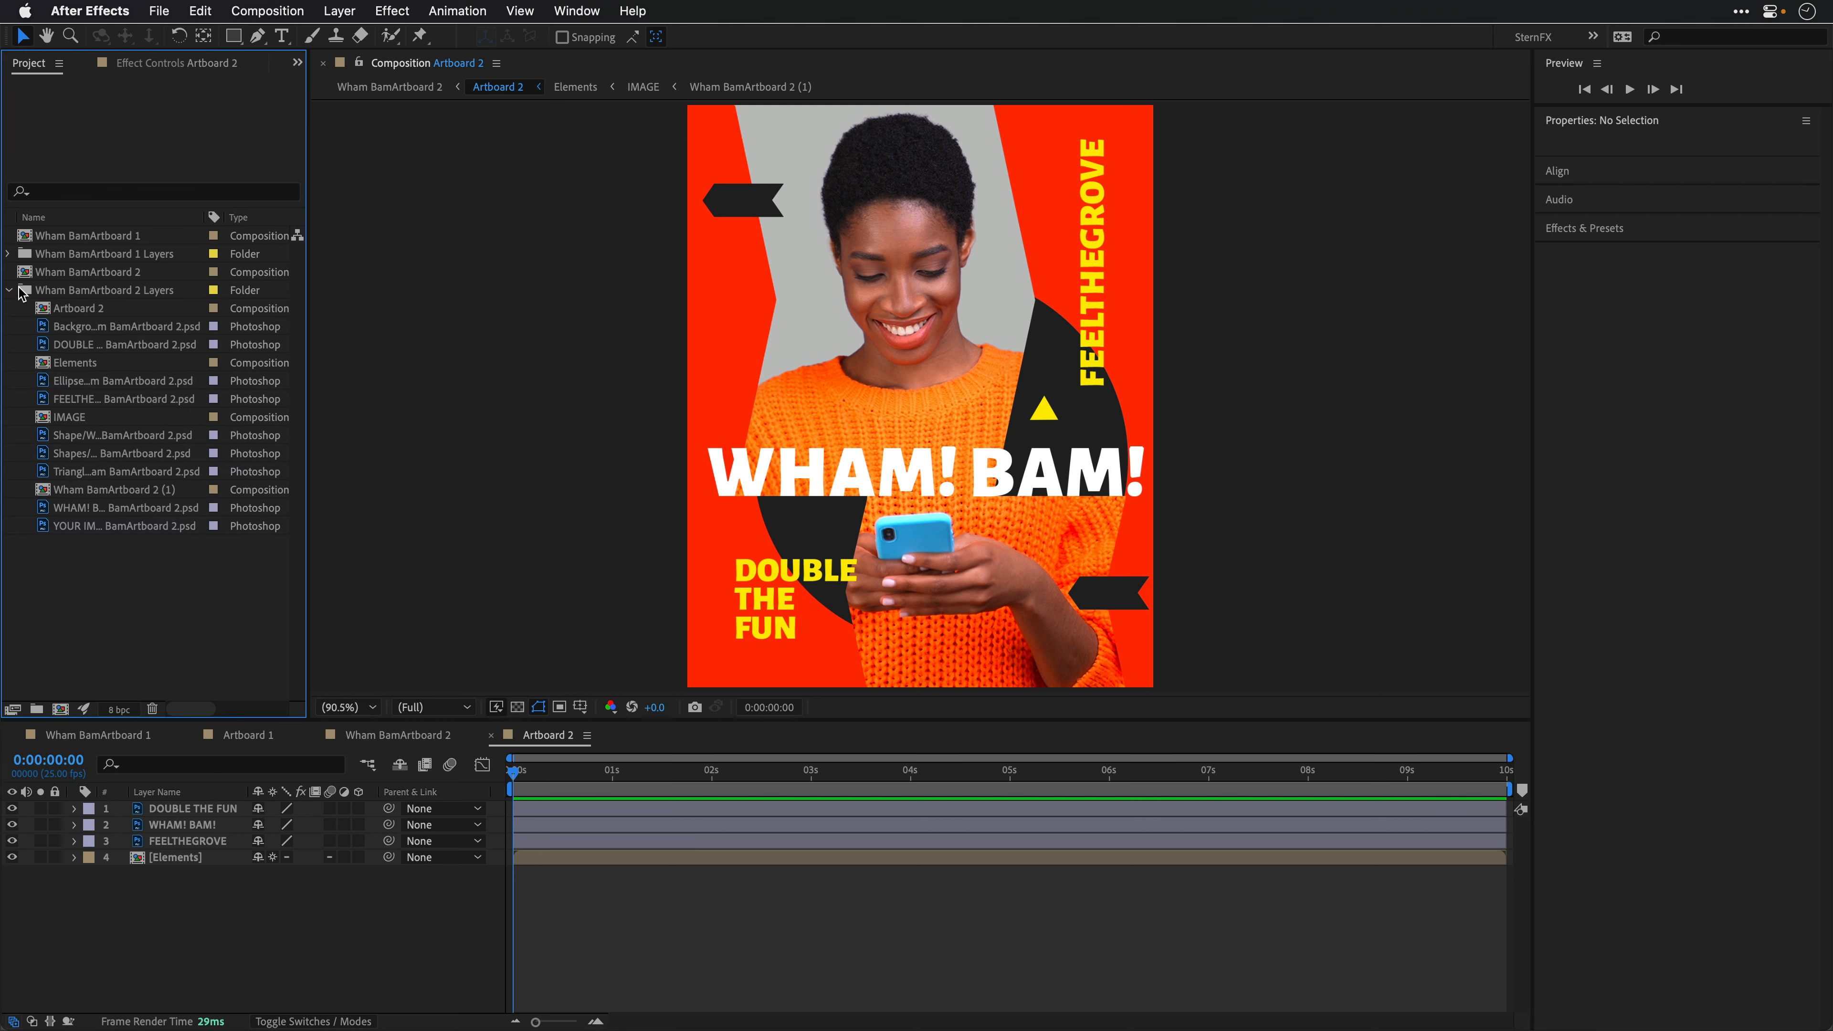
click(9, 255)
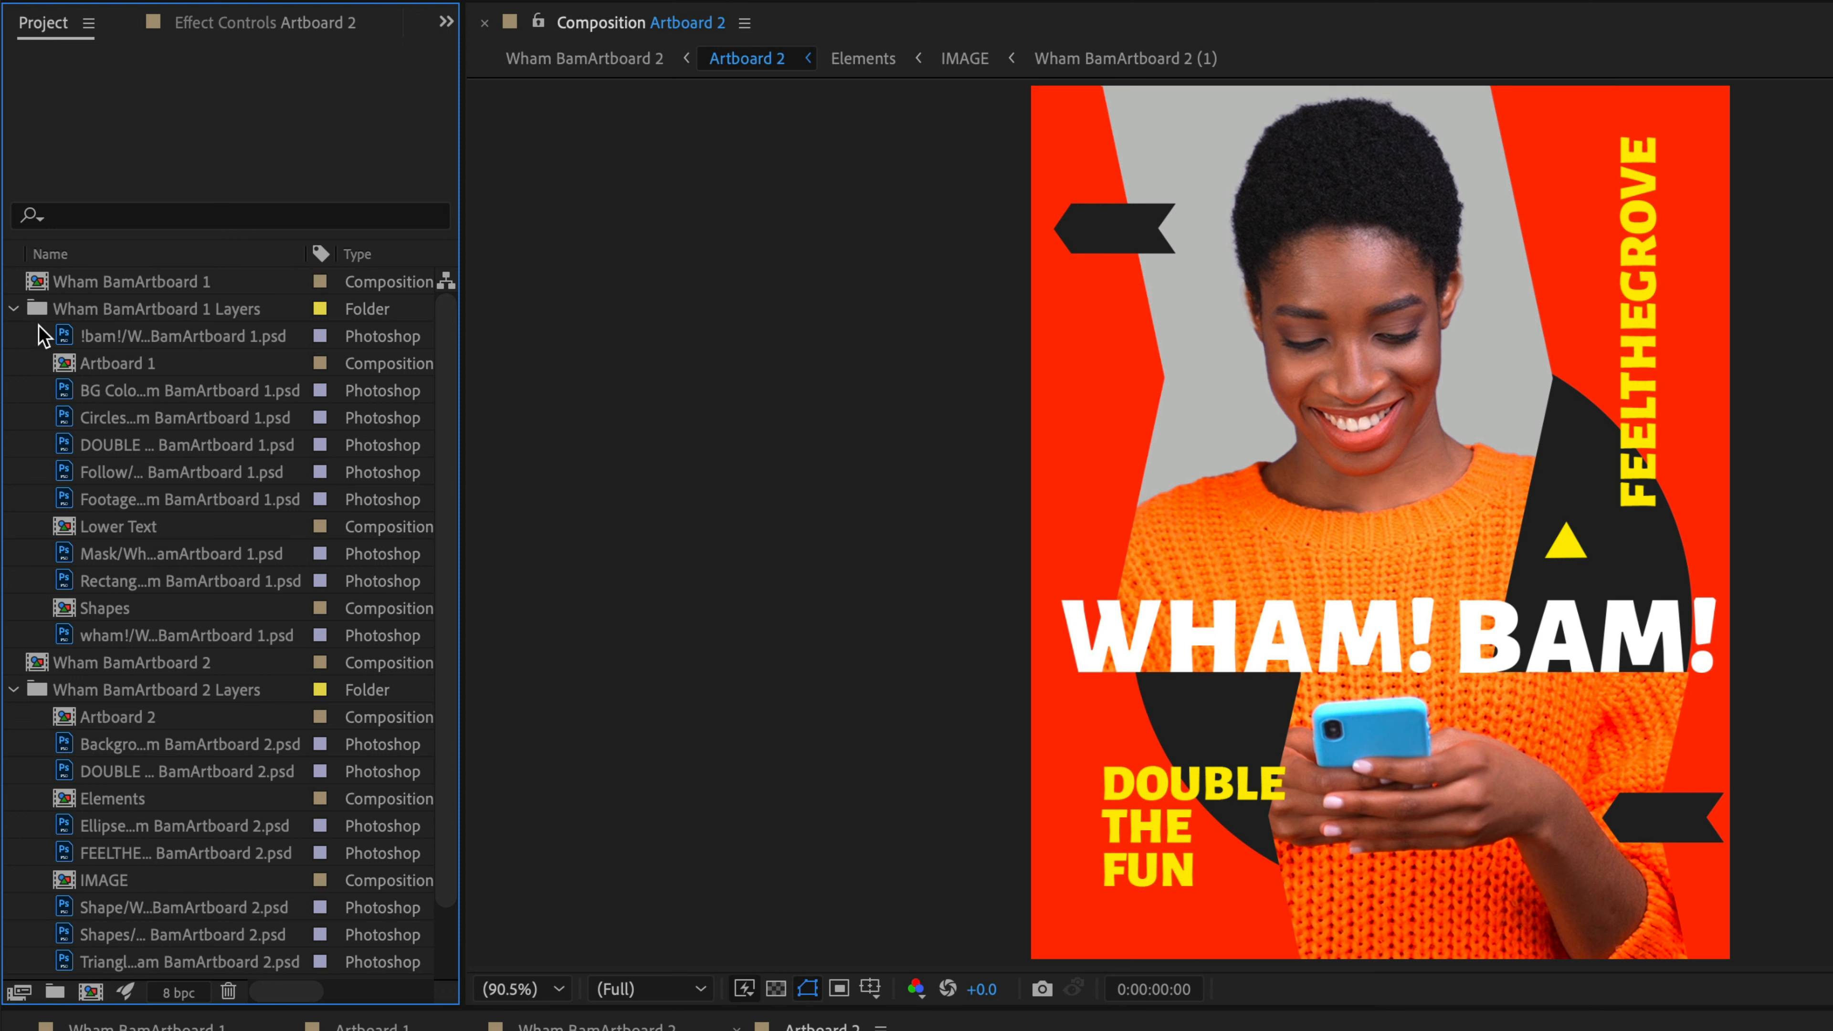
click(14, 309)
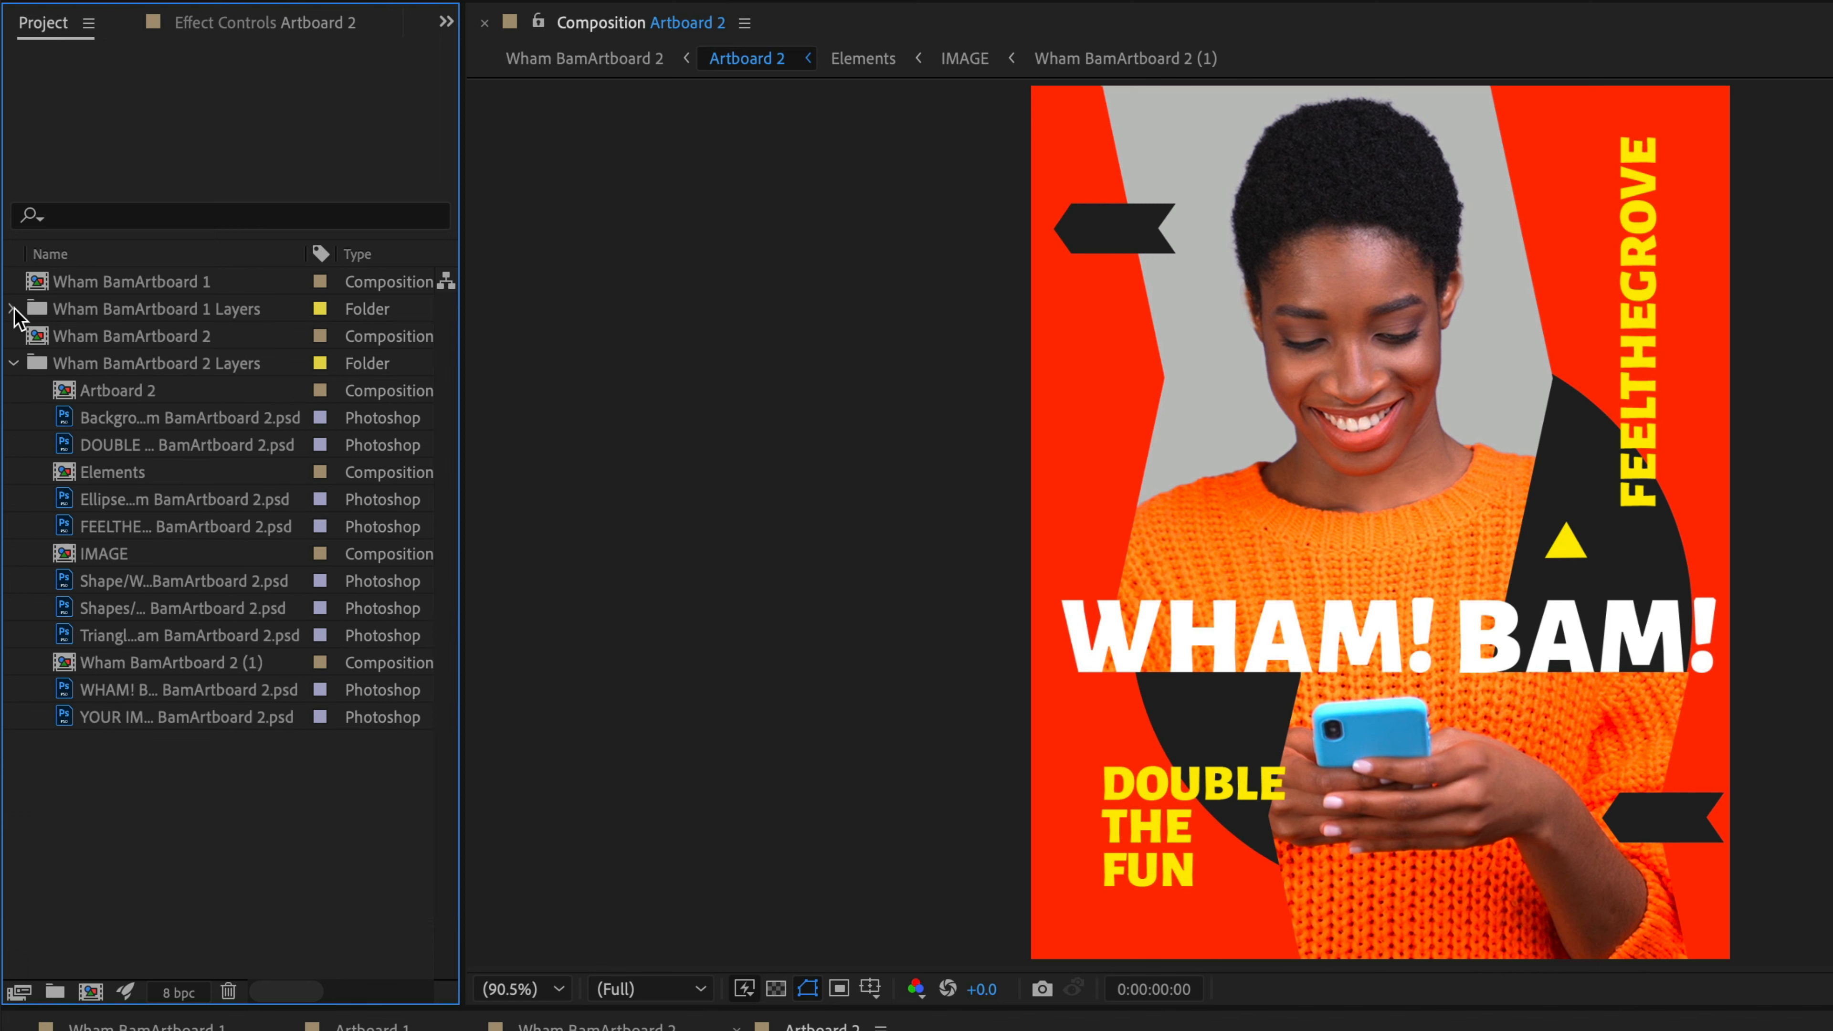
click(14, 363)
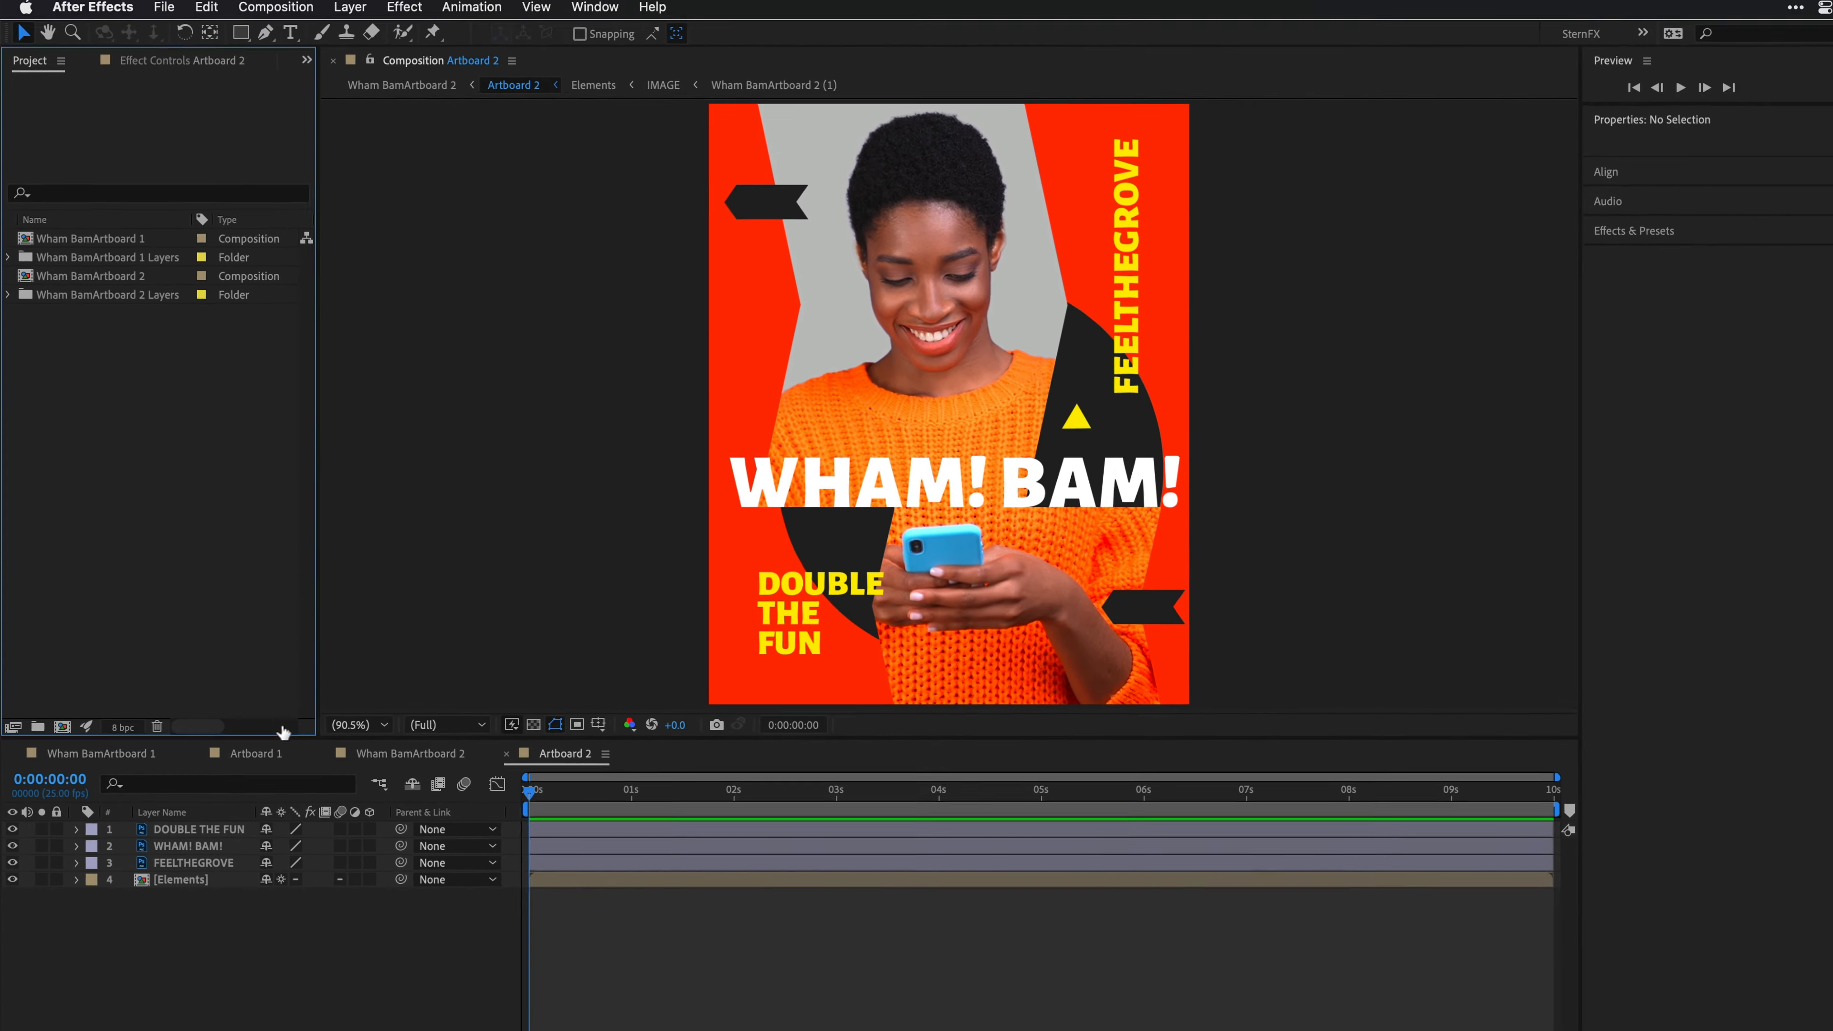
Step: Close the Wham BamArtboard 2 and Wham BamArtboard 1 timelines and bring up the Artboard 1 composition
click(314, 735)
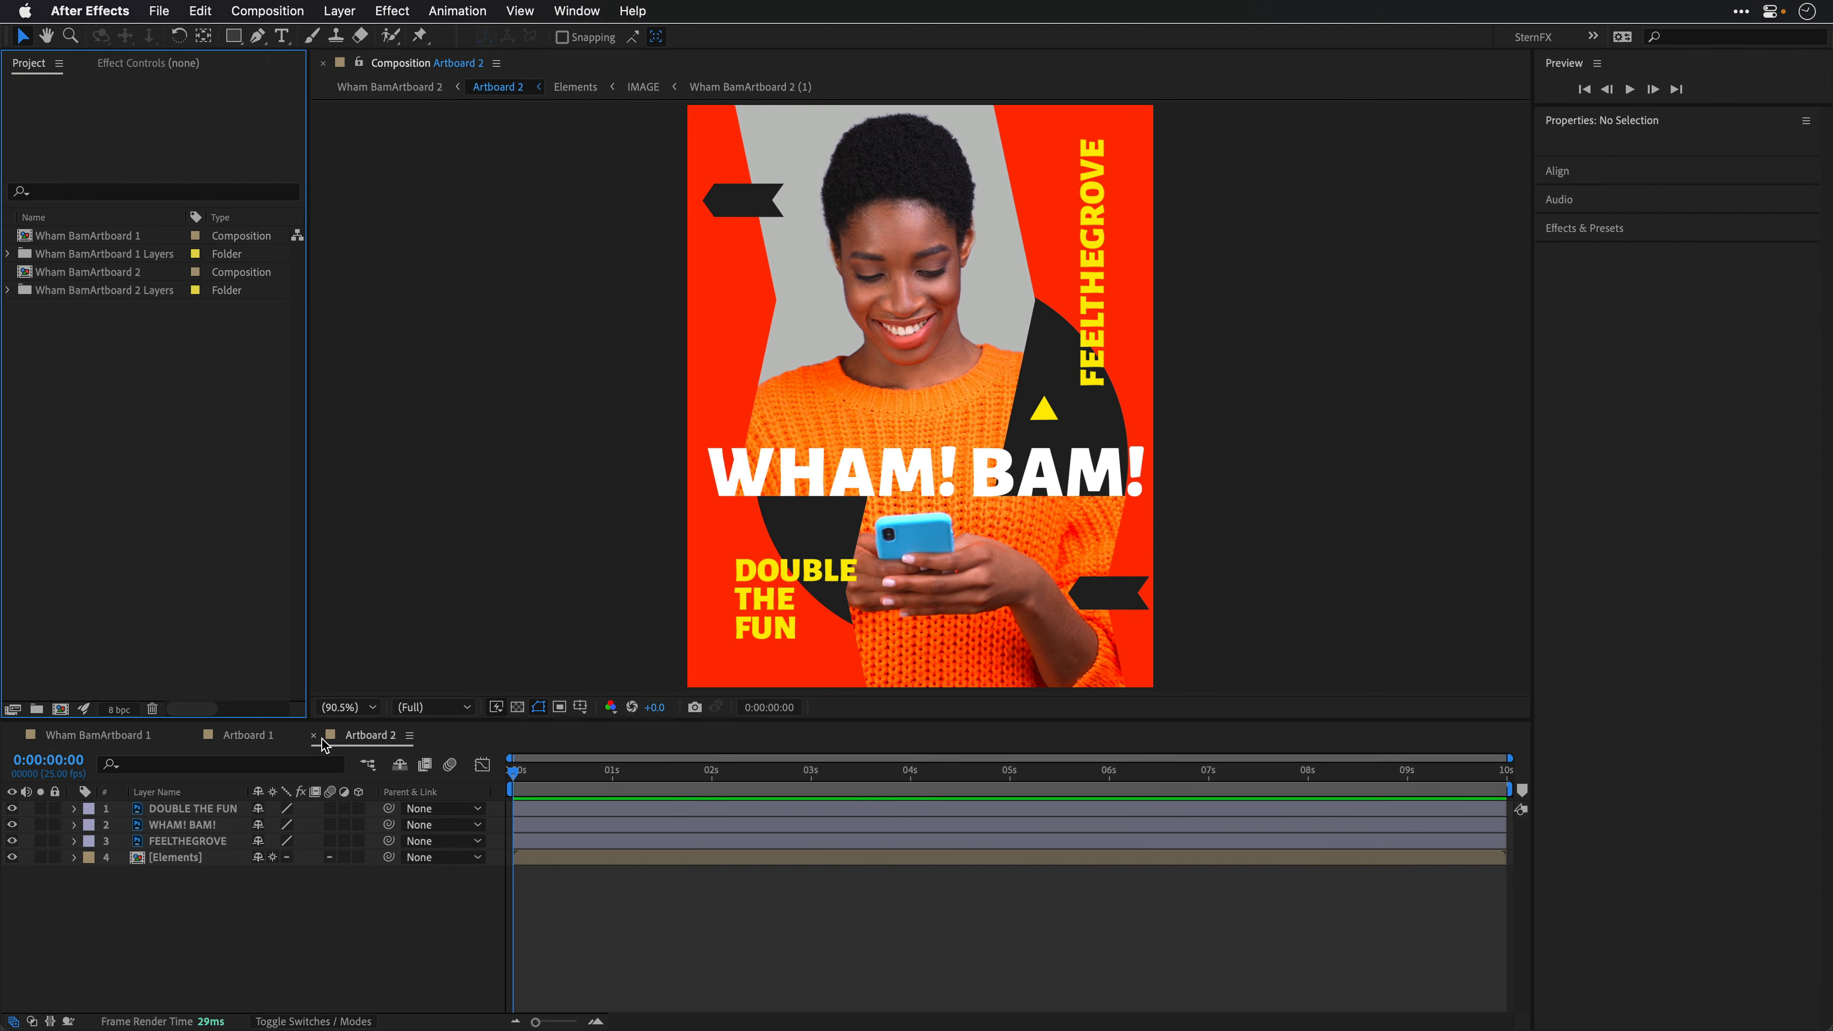
click(16, 736)
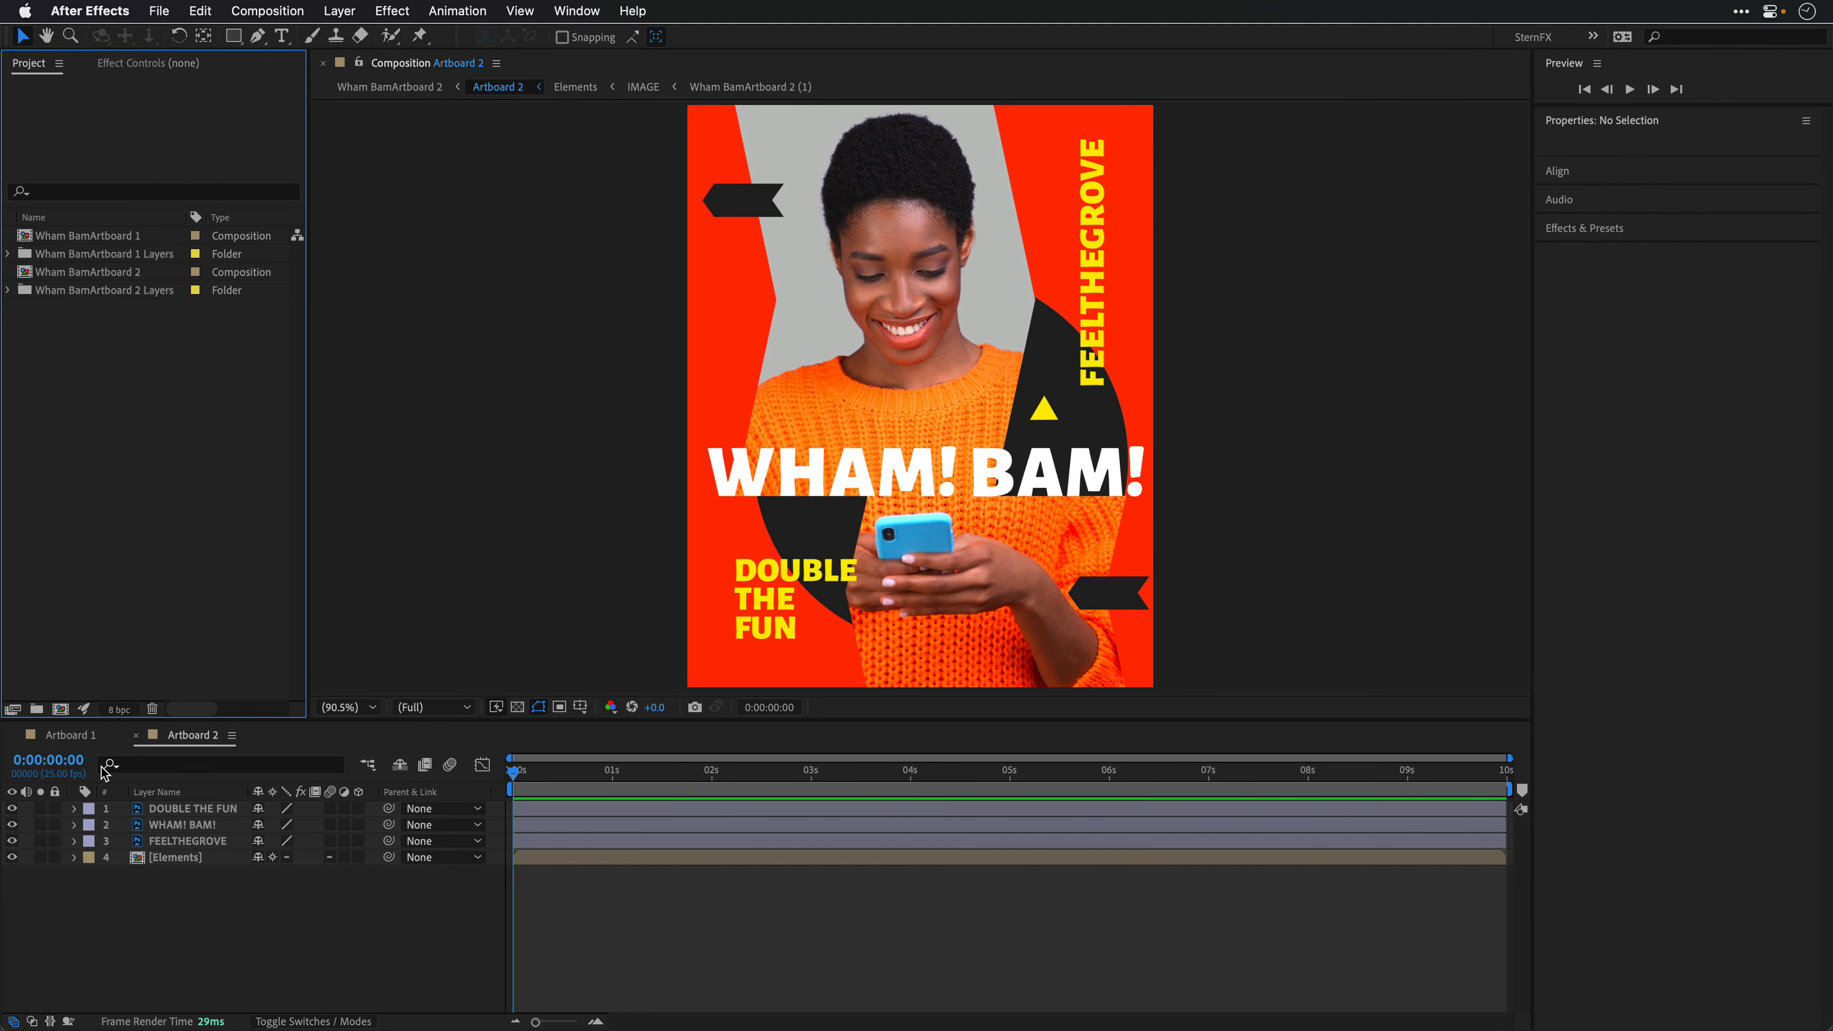
click(69, 744)
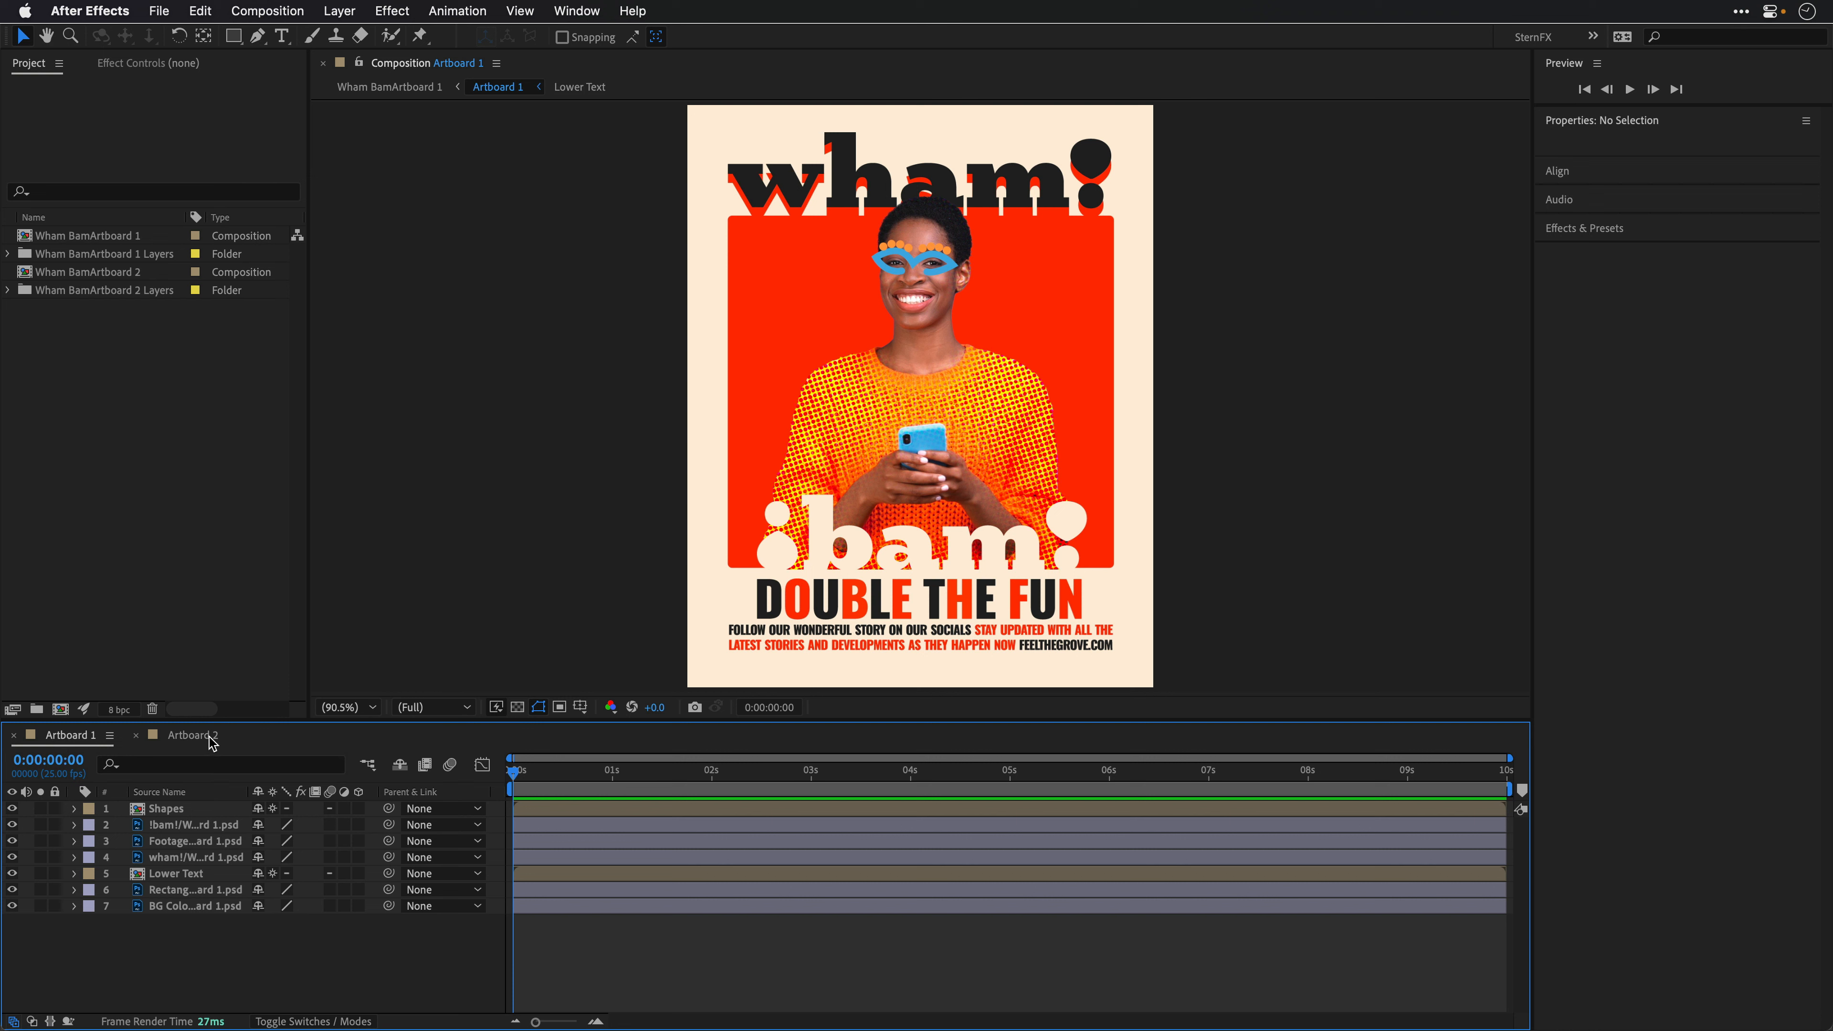
Step: Switch to Photoshop and set the RGB working space in Color Settings to Rec.709 Gamma 2.4
key(super+Tab)
key(super+Tab)
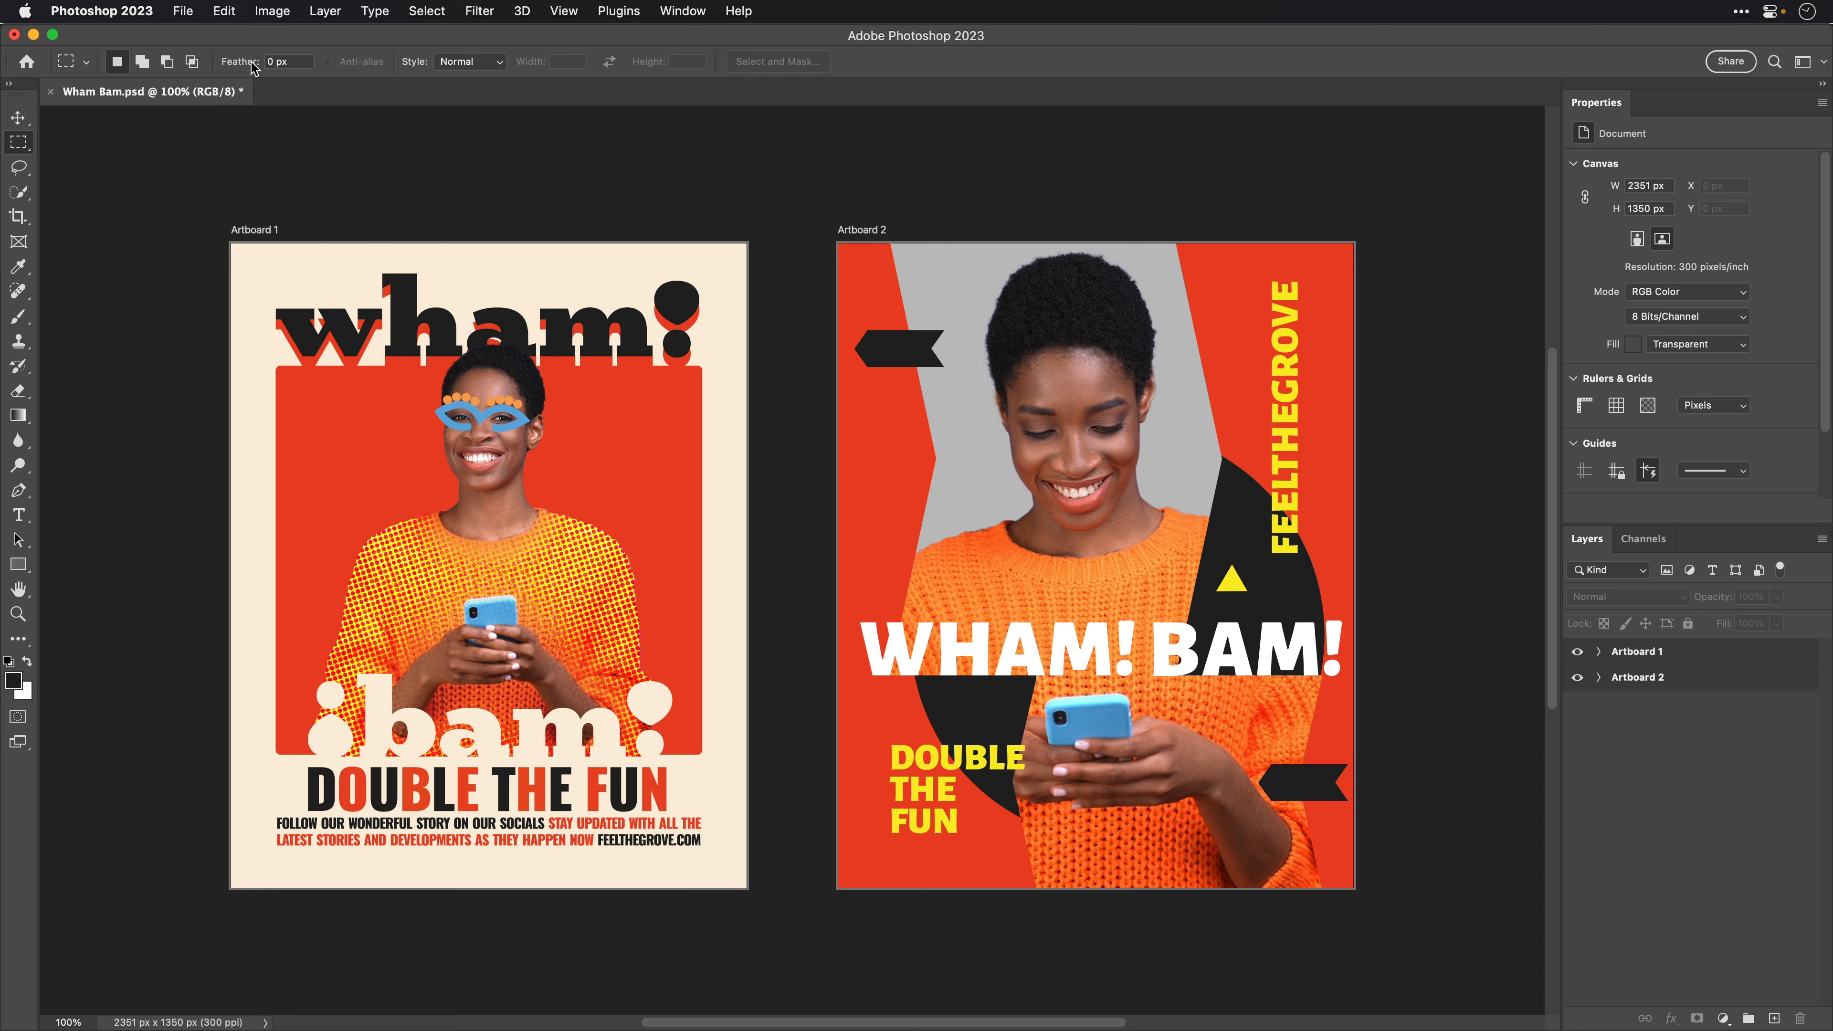
click(234, 7)
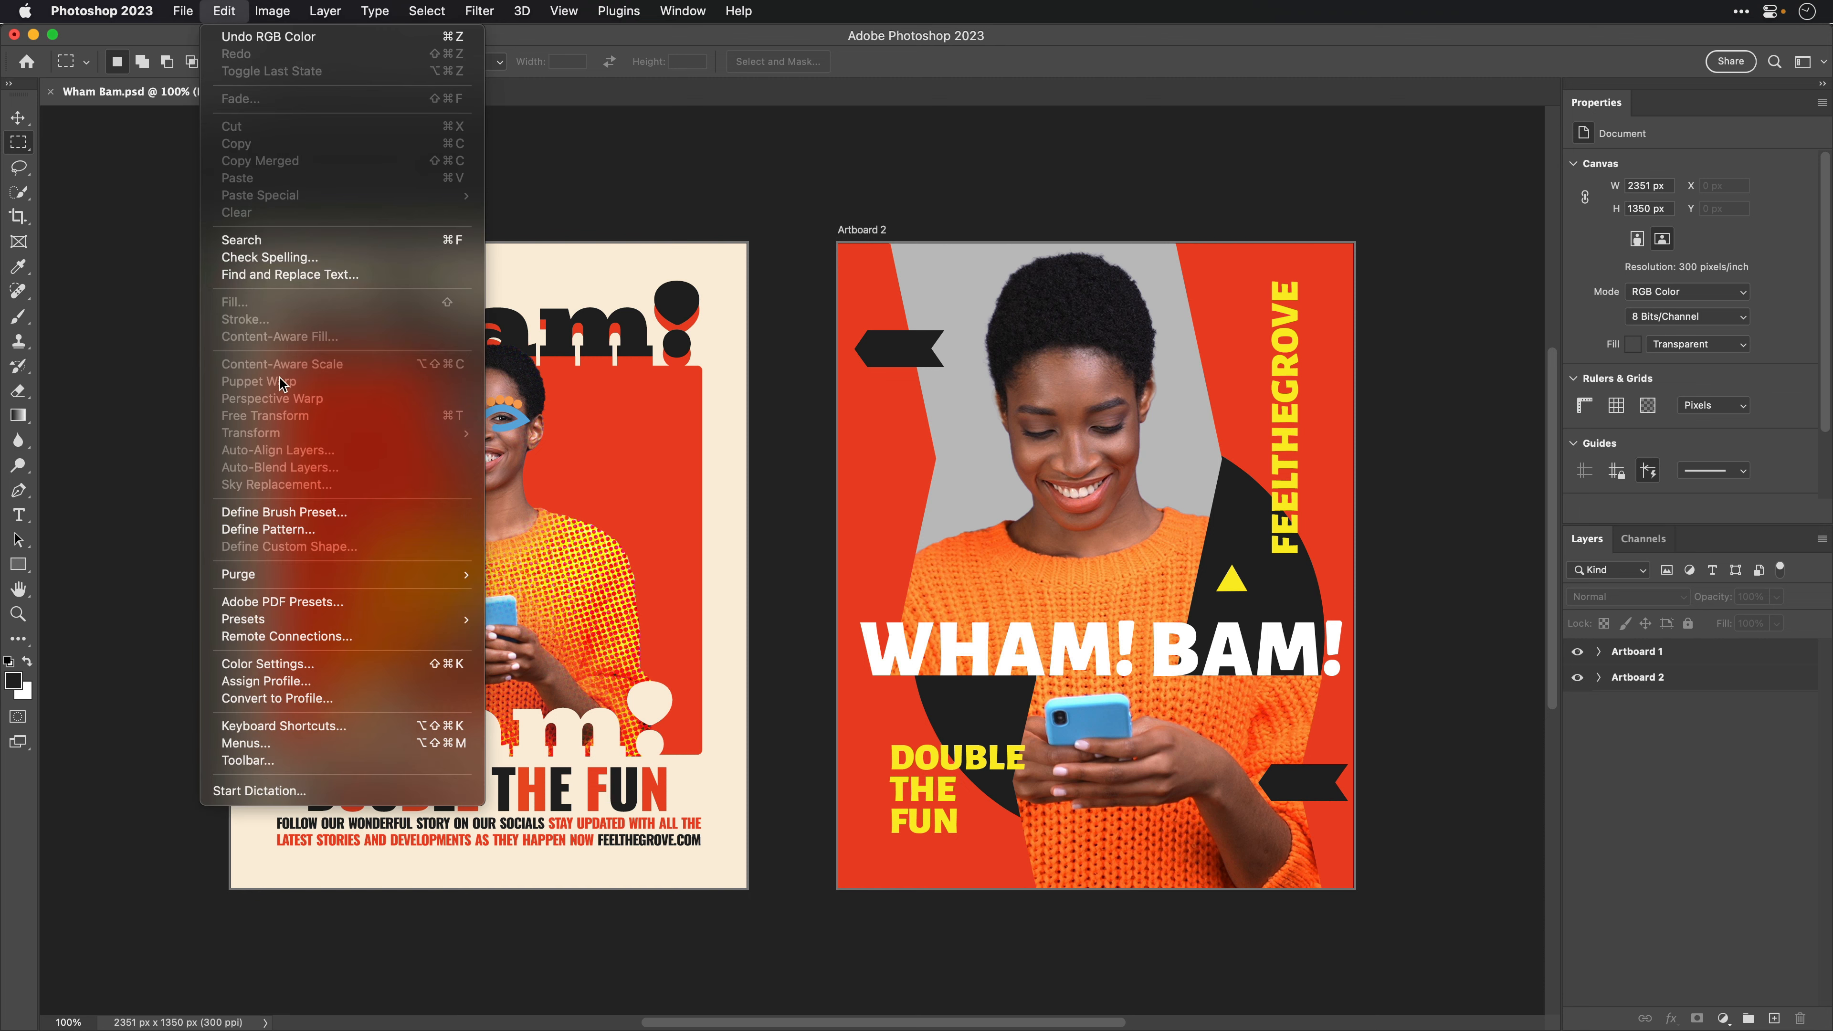
click(310, 663)
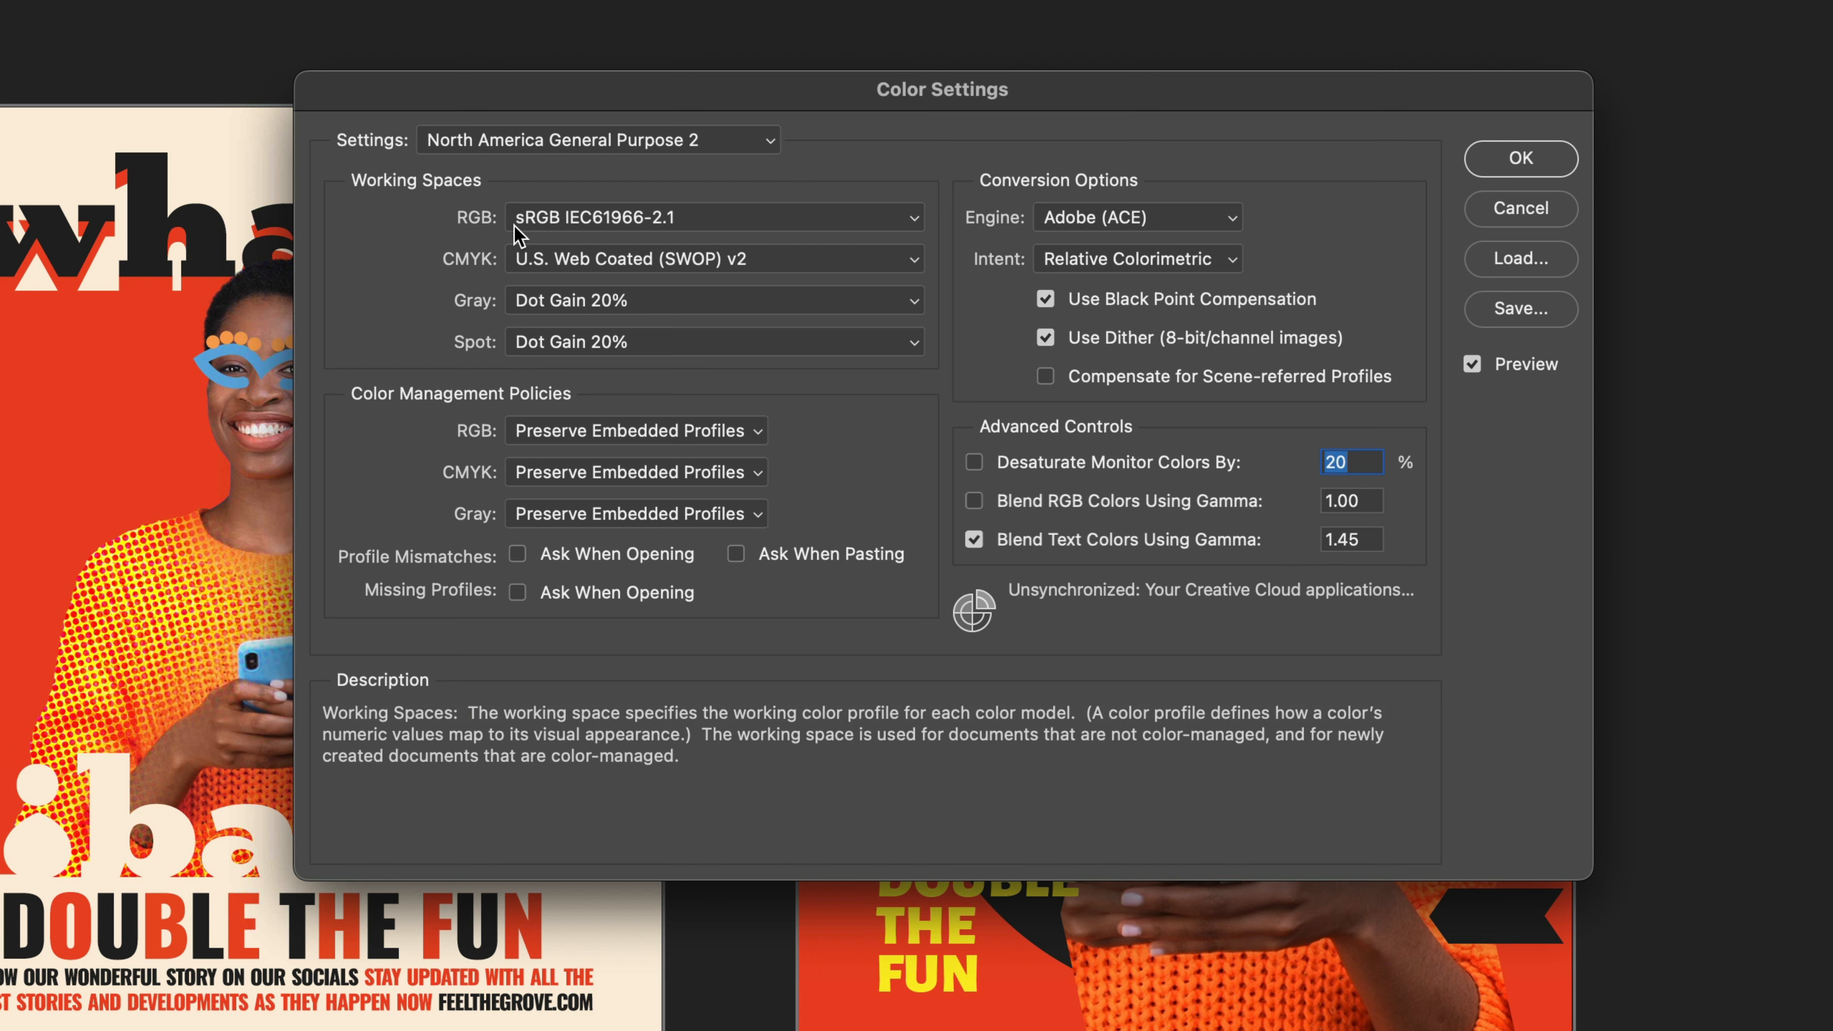
click(590, 218)
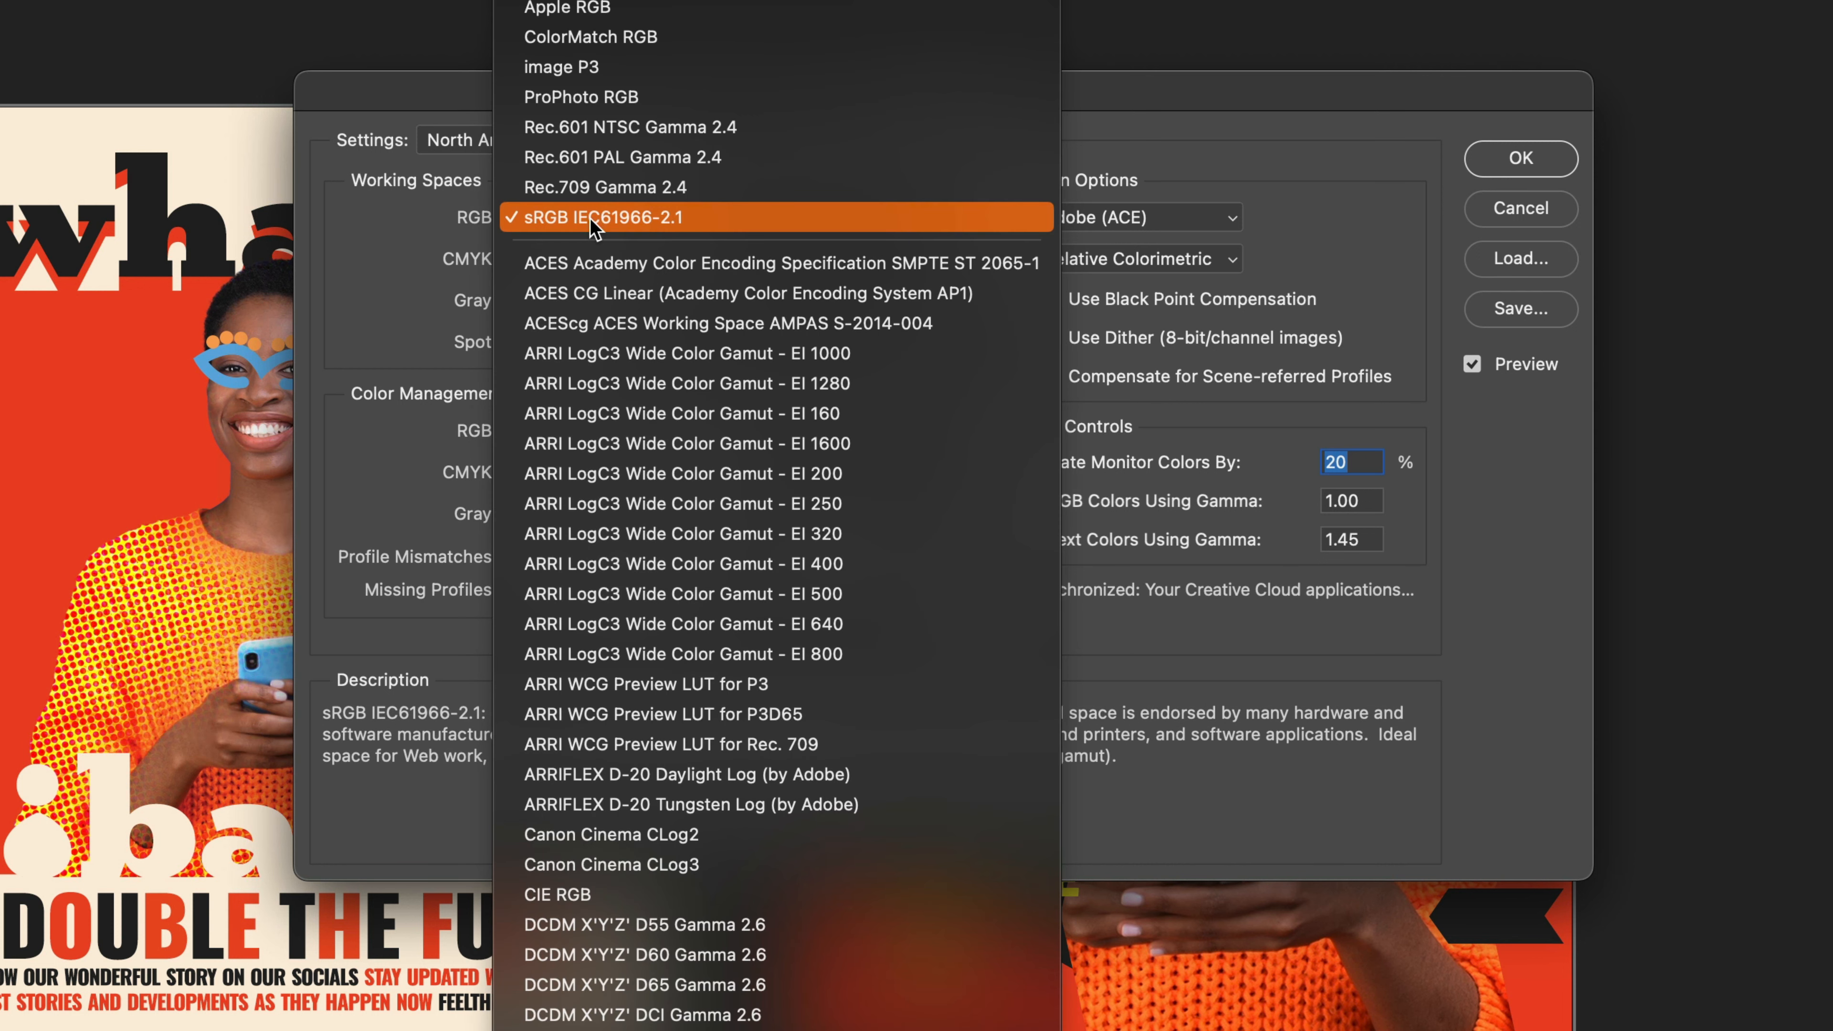
click(596, 193)
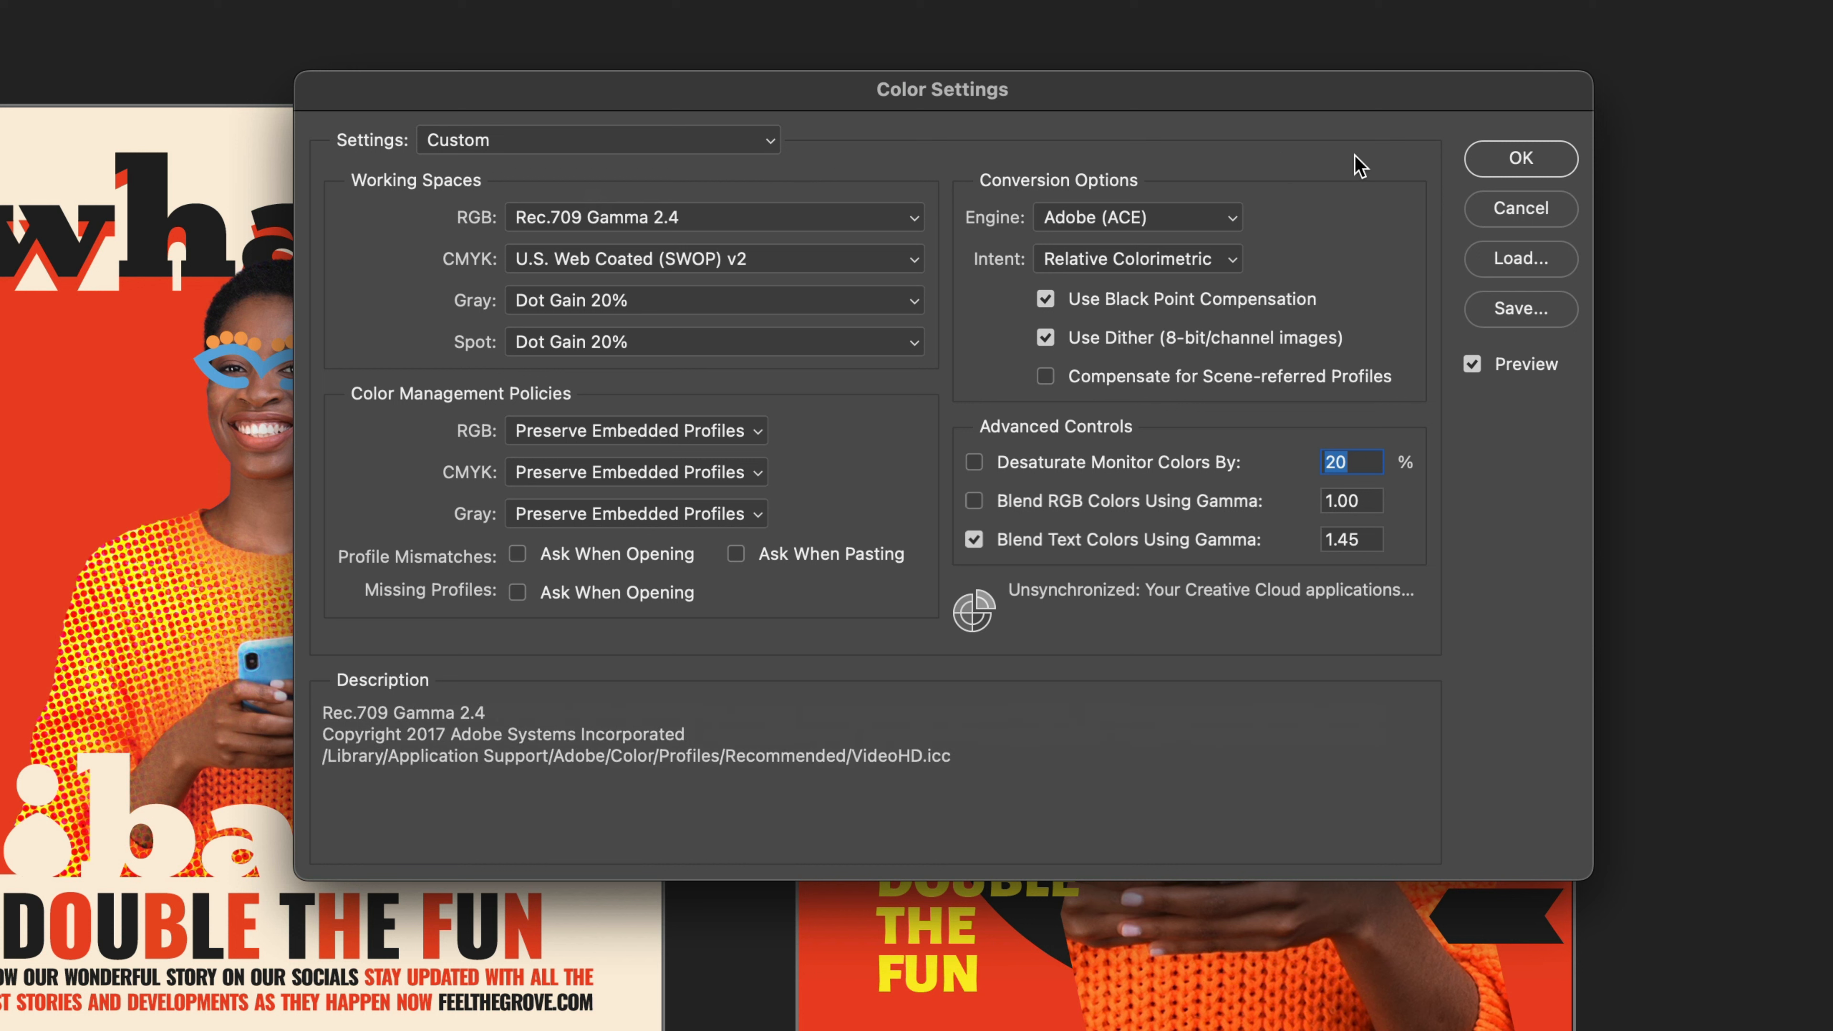
click(1547, 160)
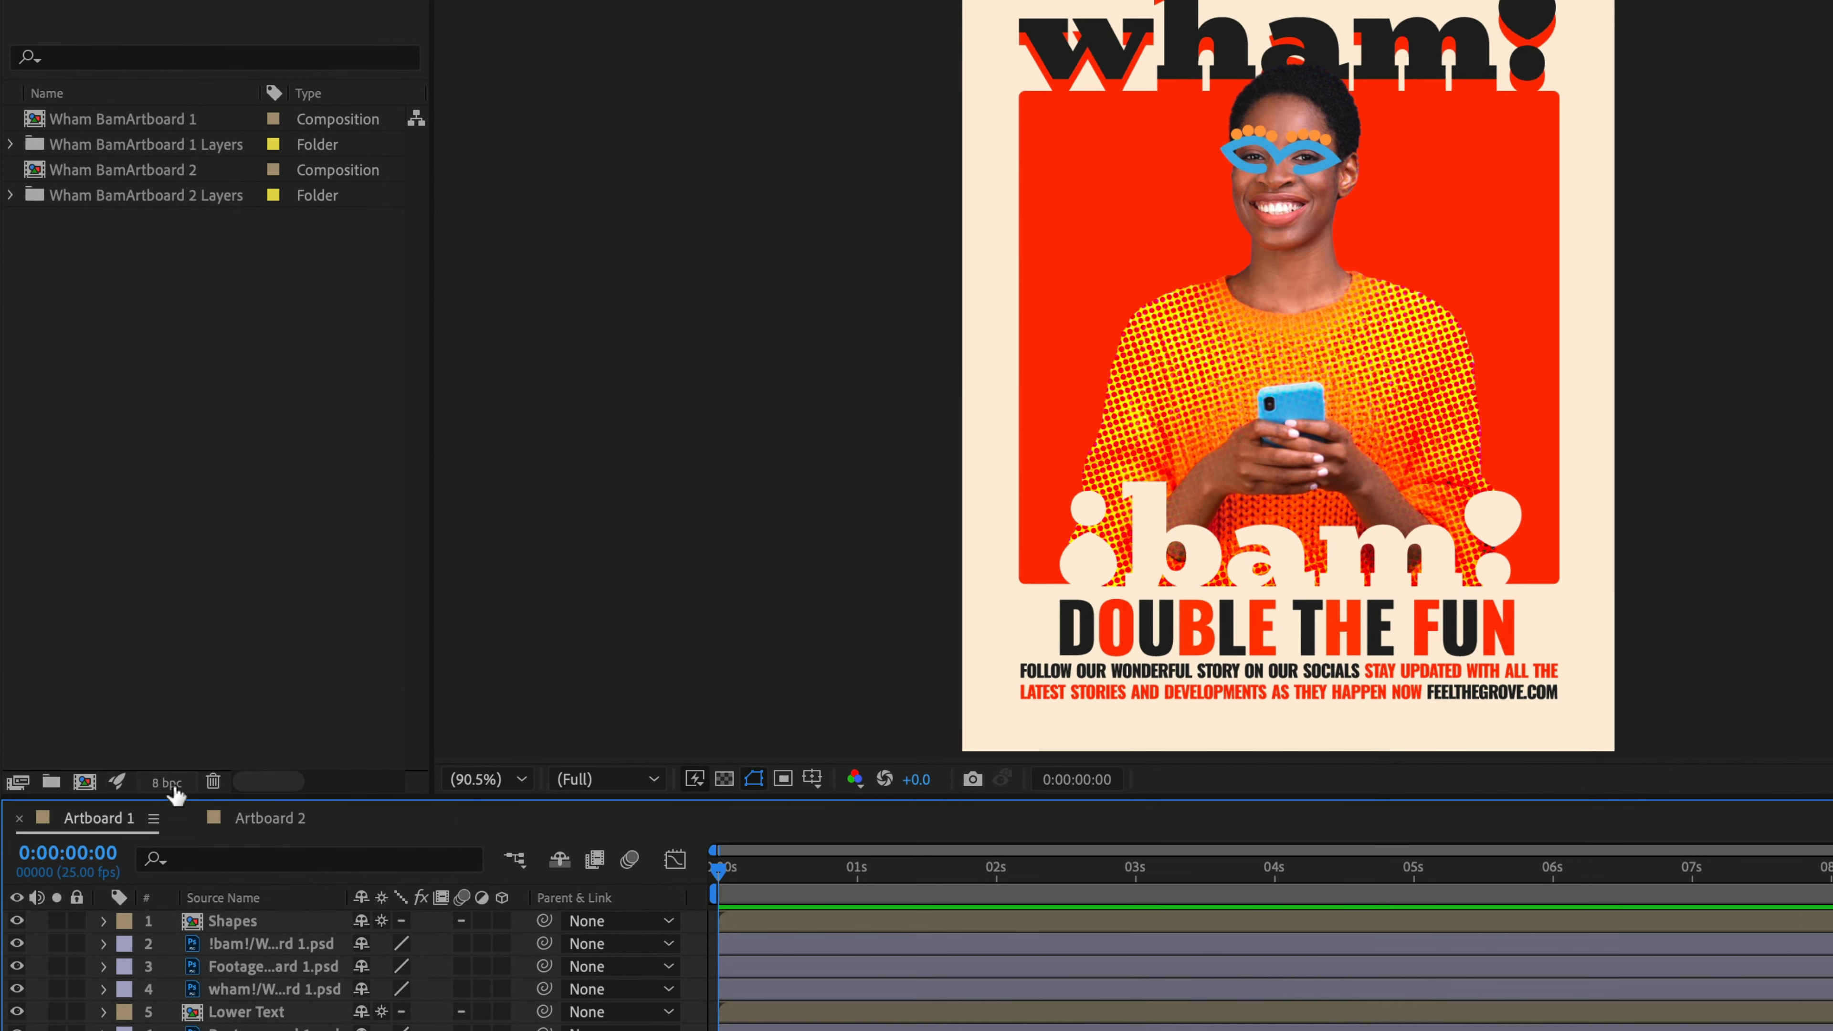
Step: In After Effects, set the project's Working Color Space to Rec.709 Gamma 2.4
click(173, 790)
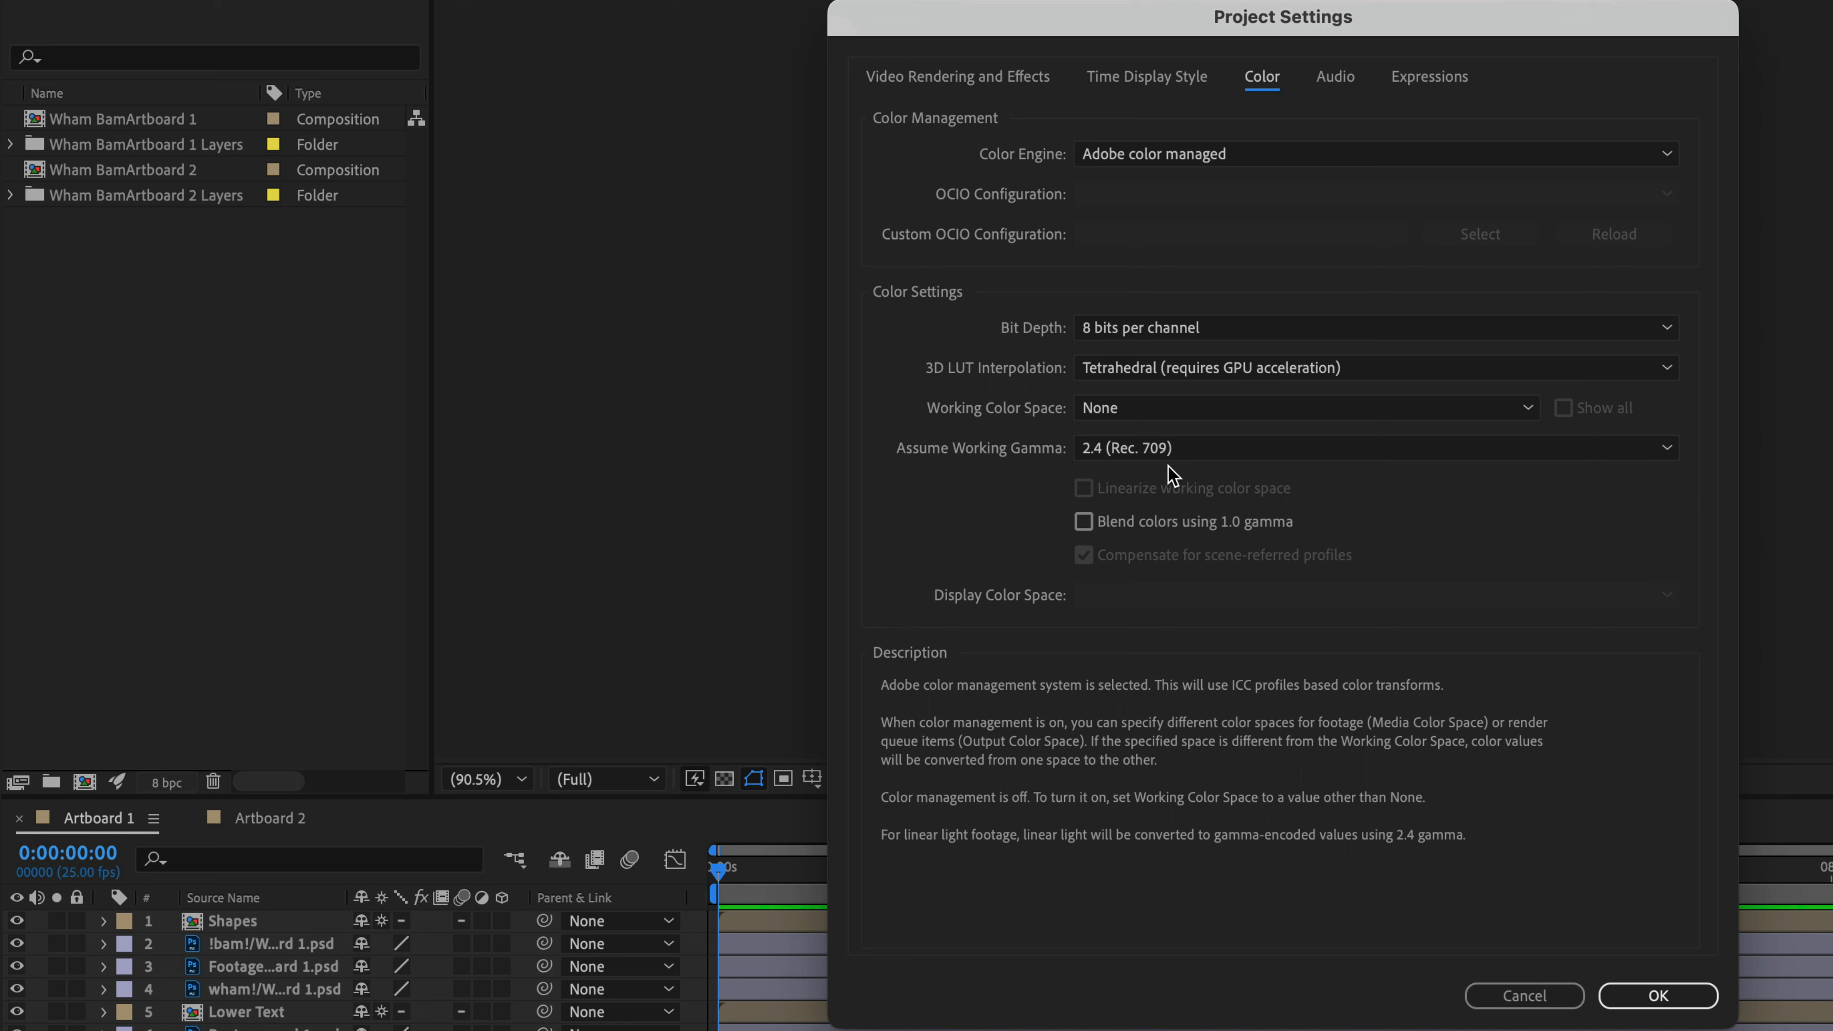
click(1195, 412)
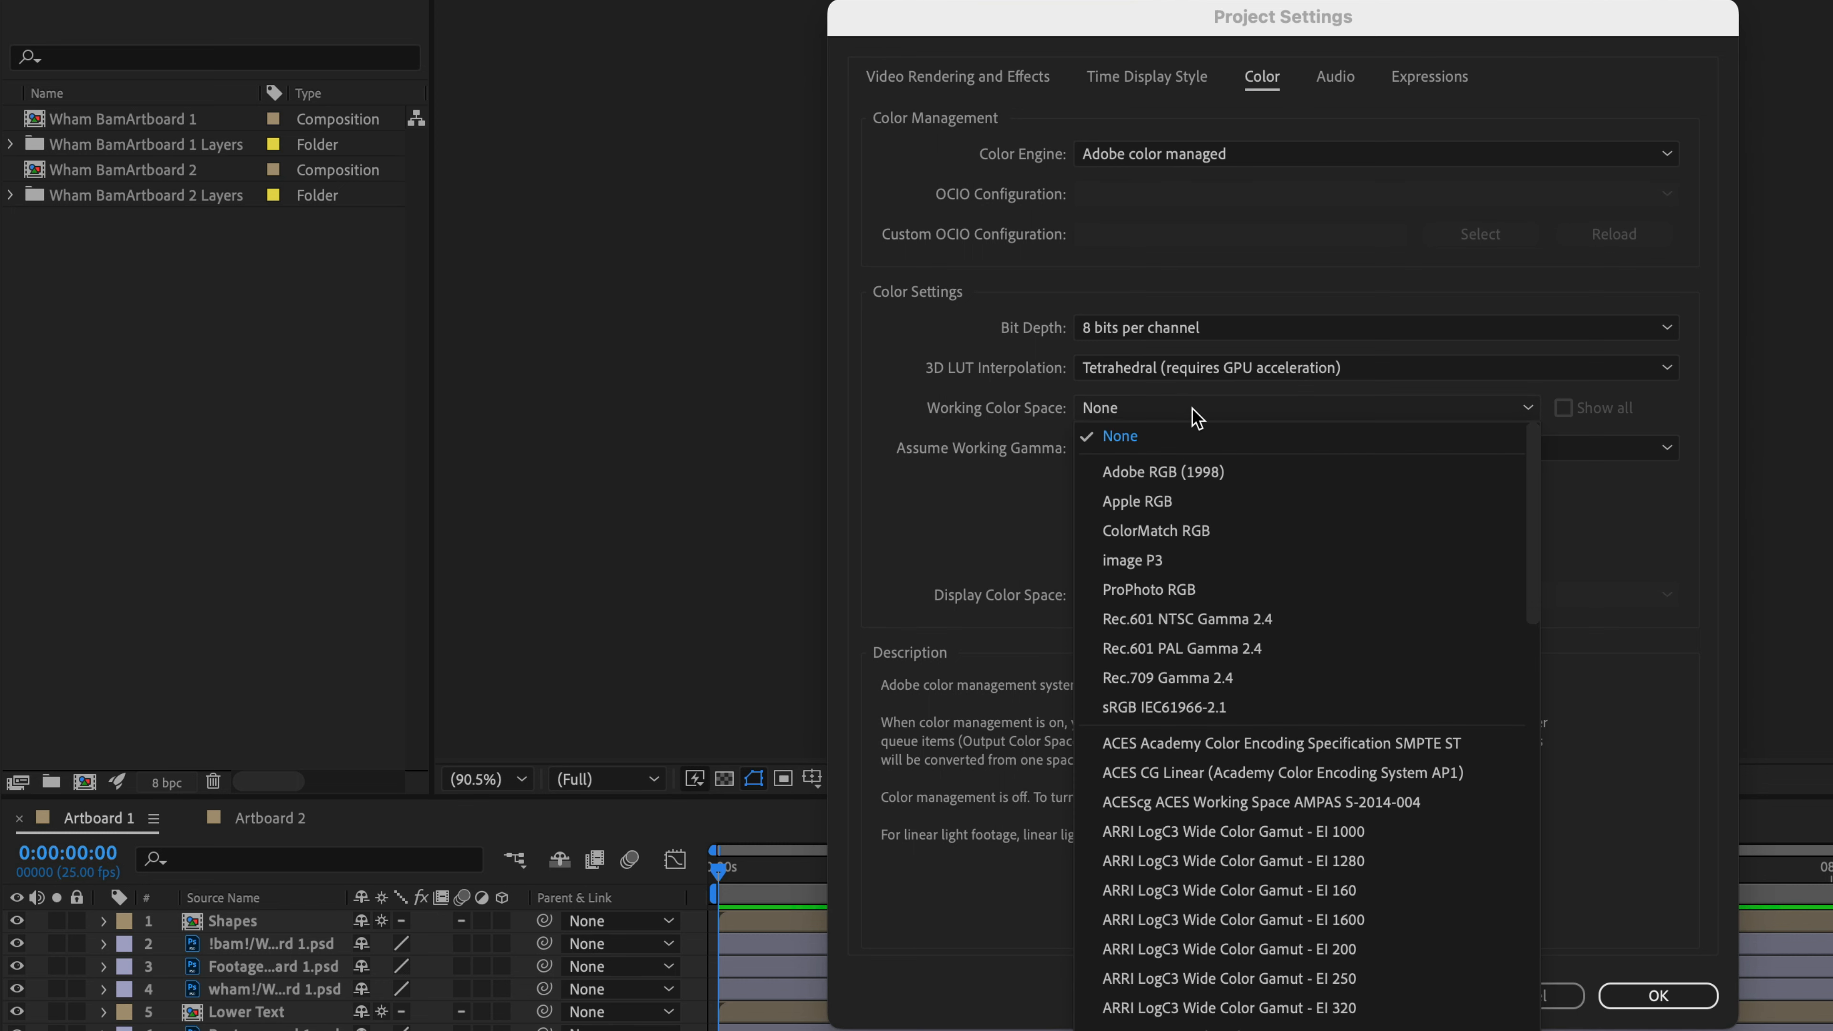
click(1209, 678)
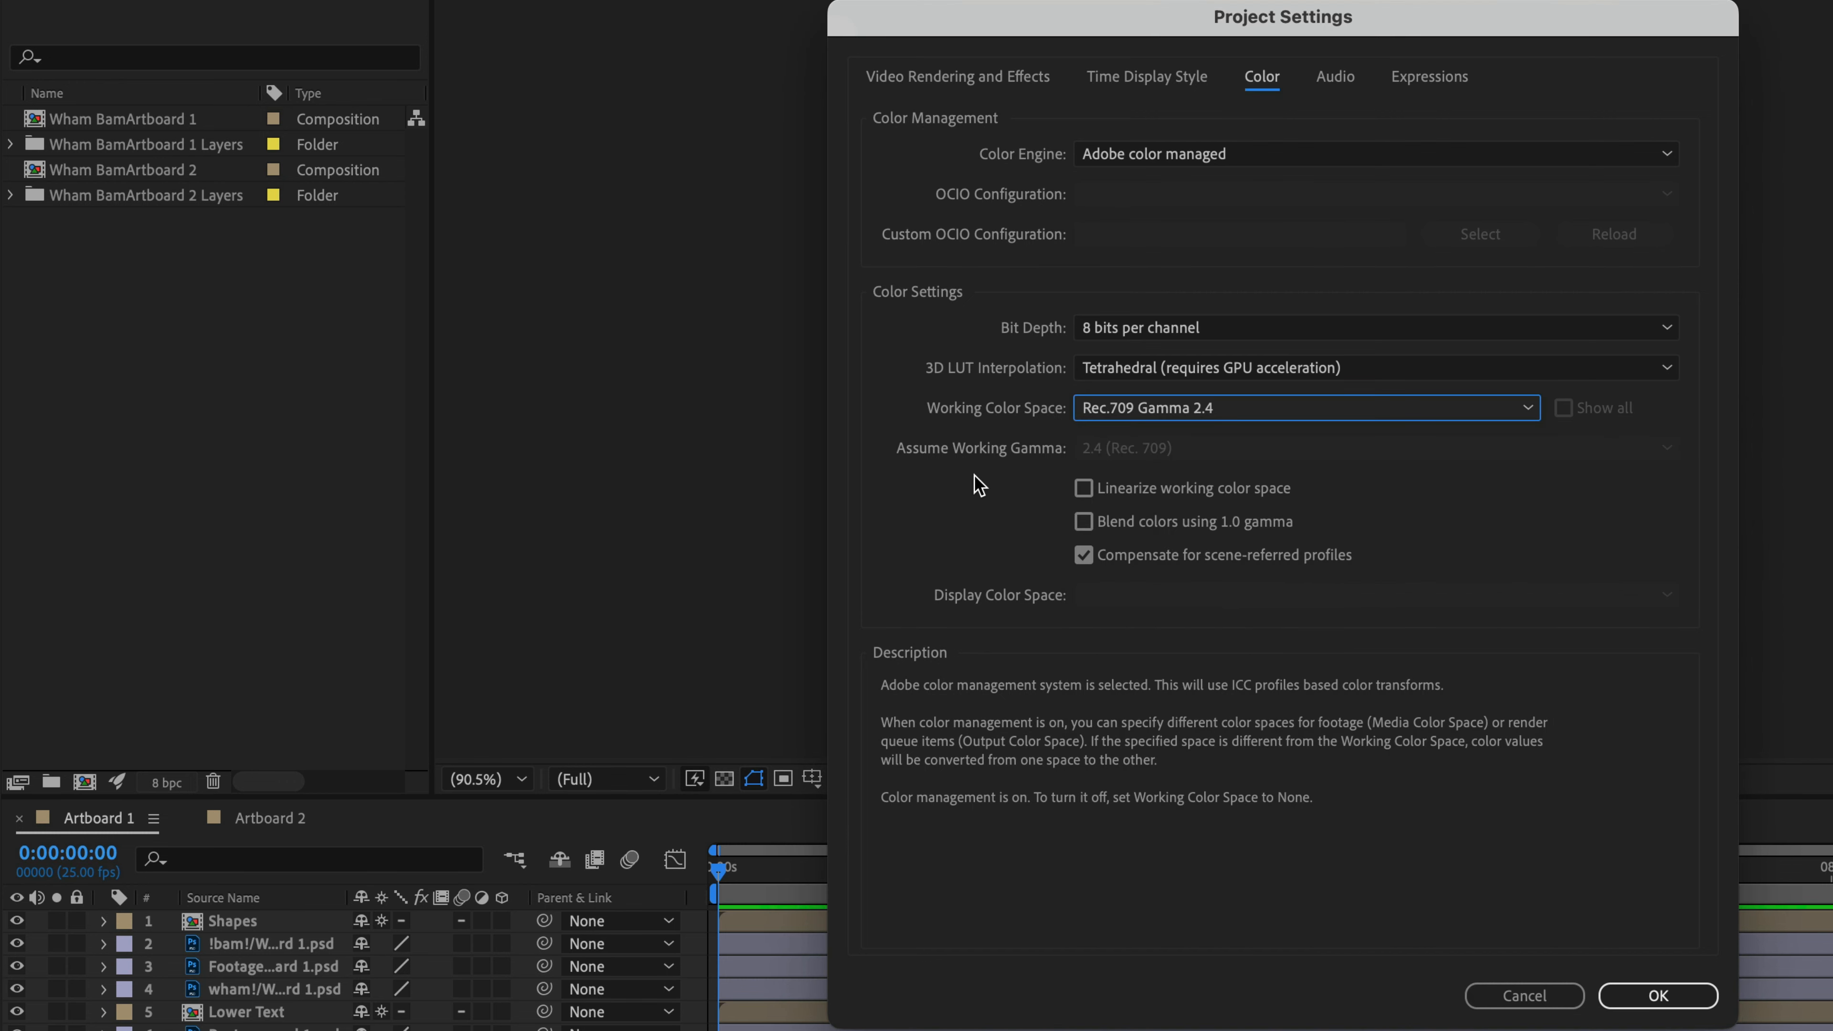
click(1657, 994)
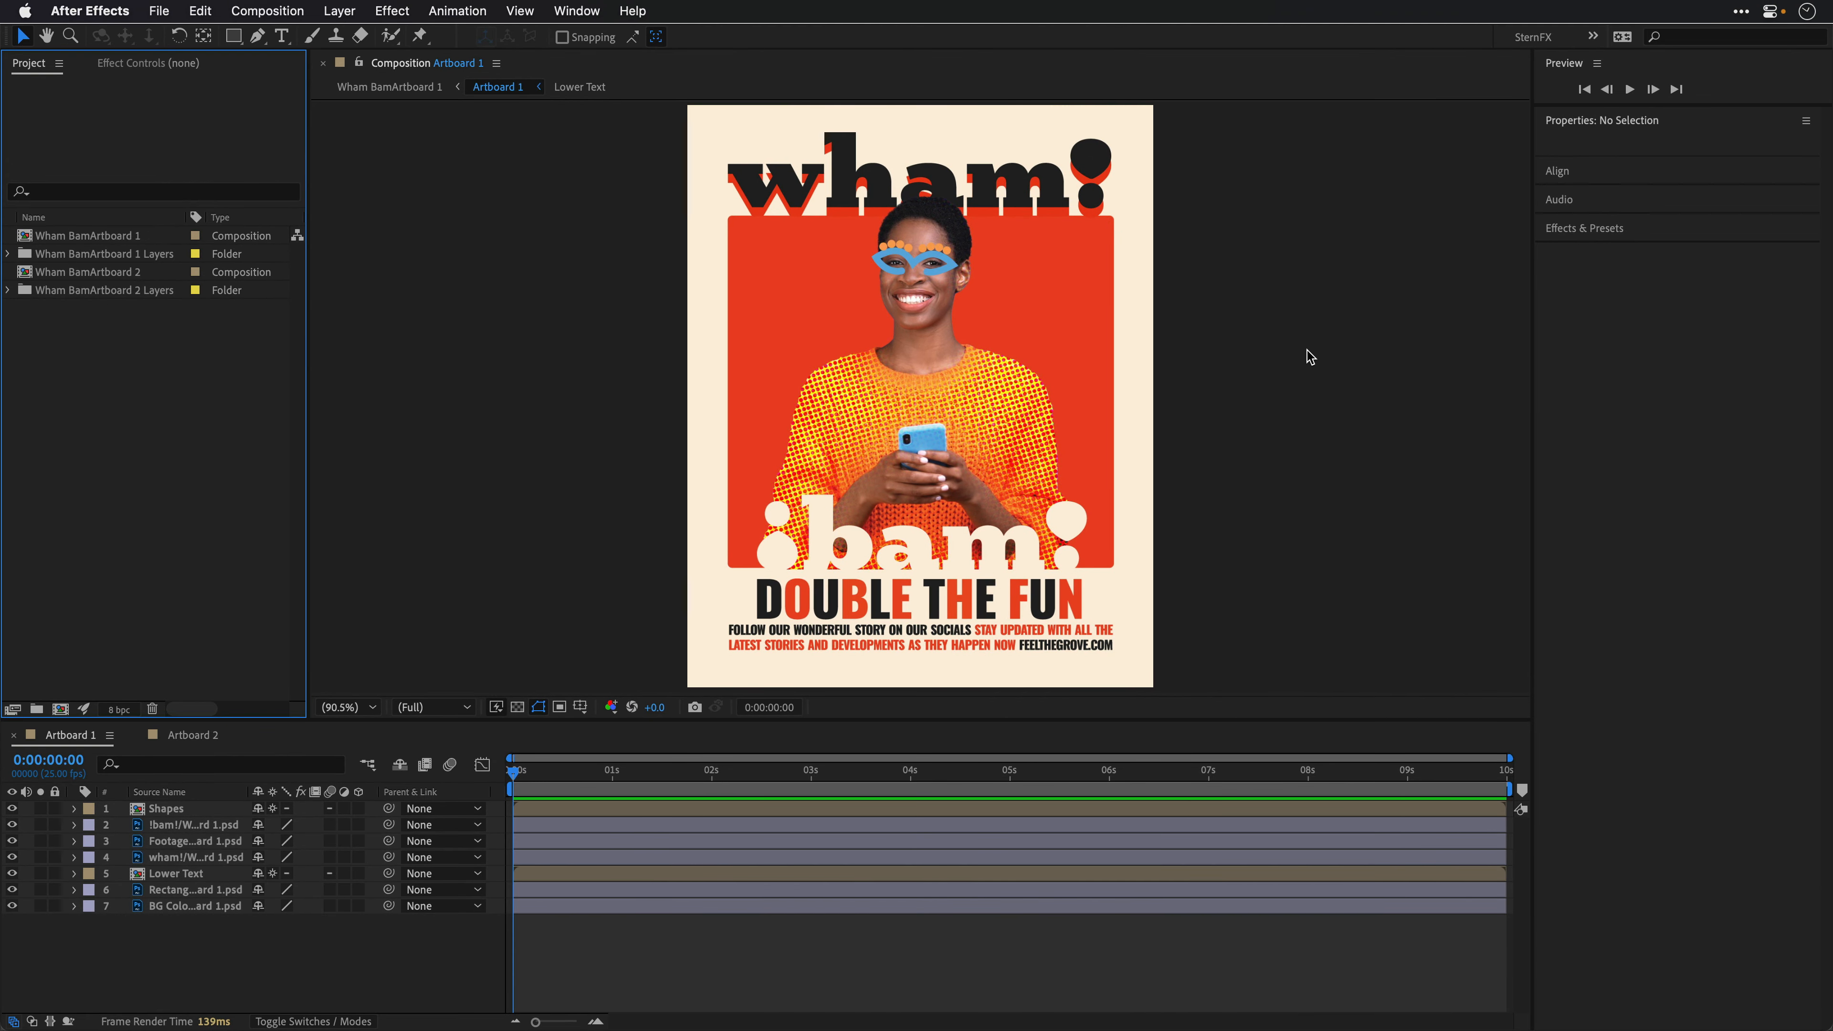
Step: Compare the artboard colors in Photoshop with the Artboard 1 and Artboard 2 compositions in After Effects
key(super+Tab)
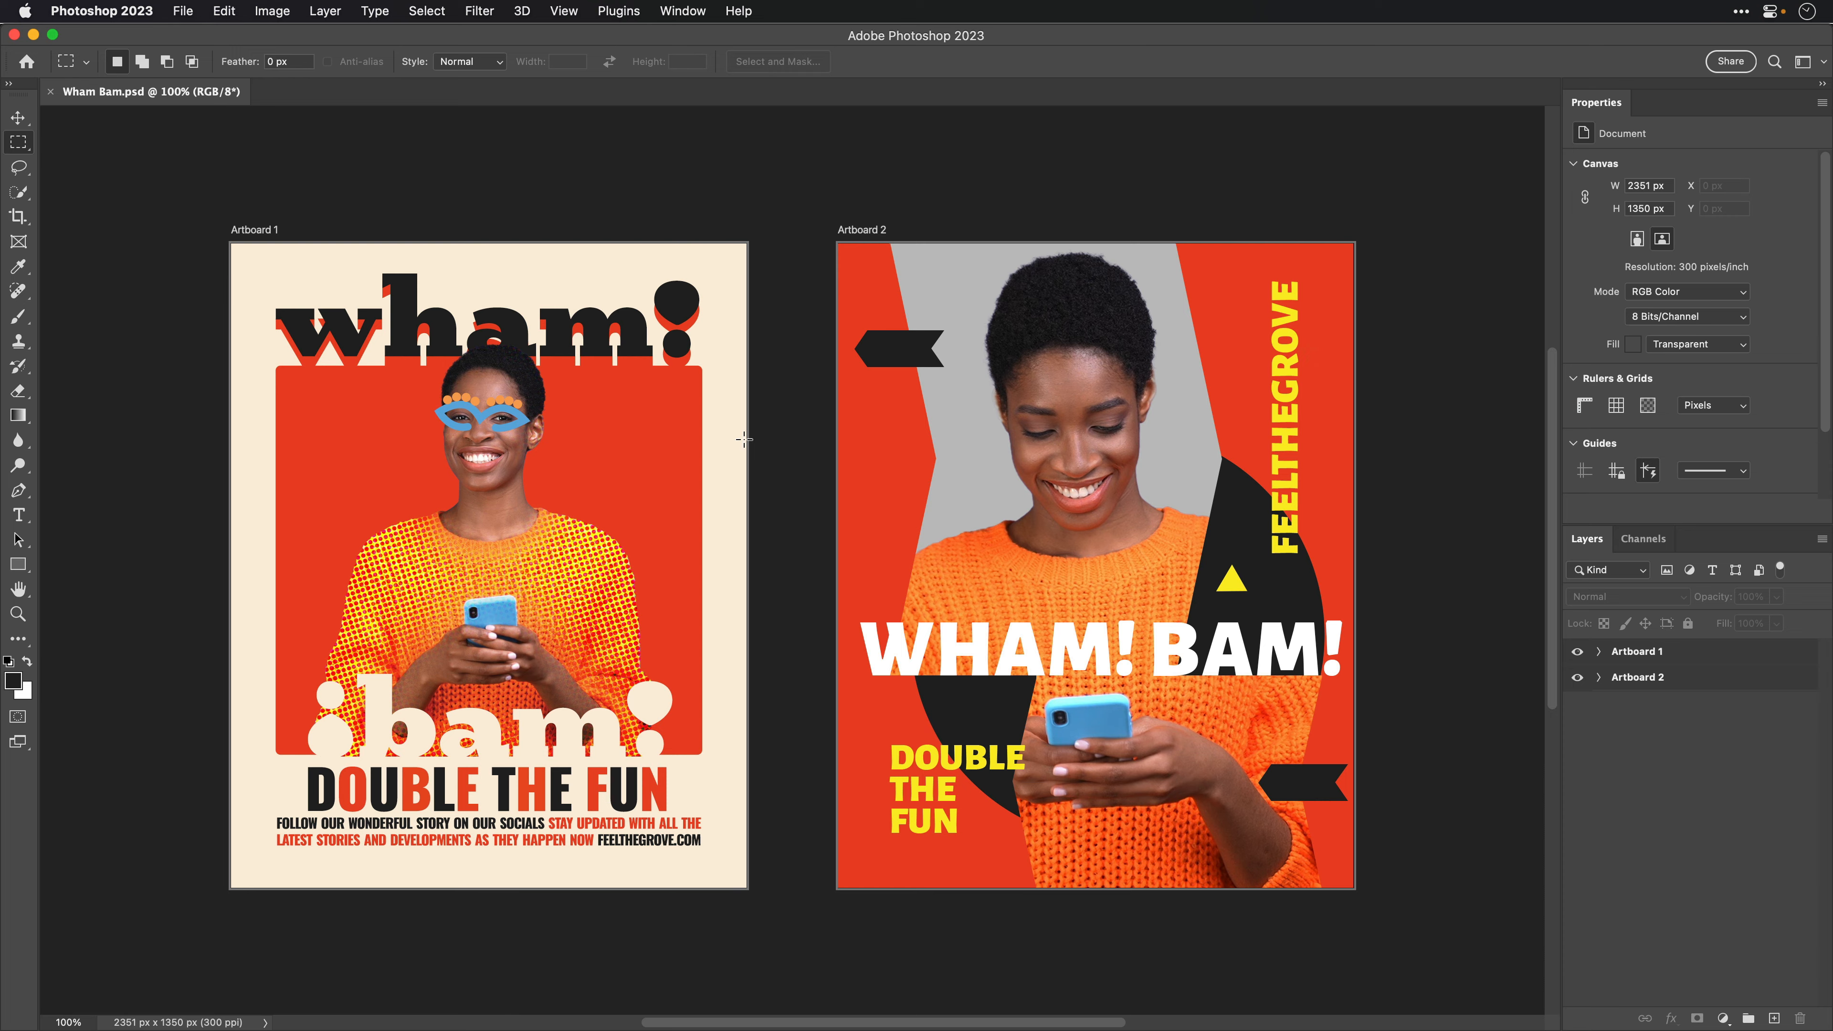
key(super+Tab)
click(189, 732)
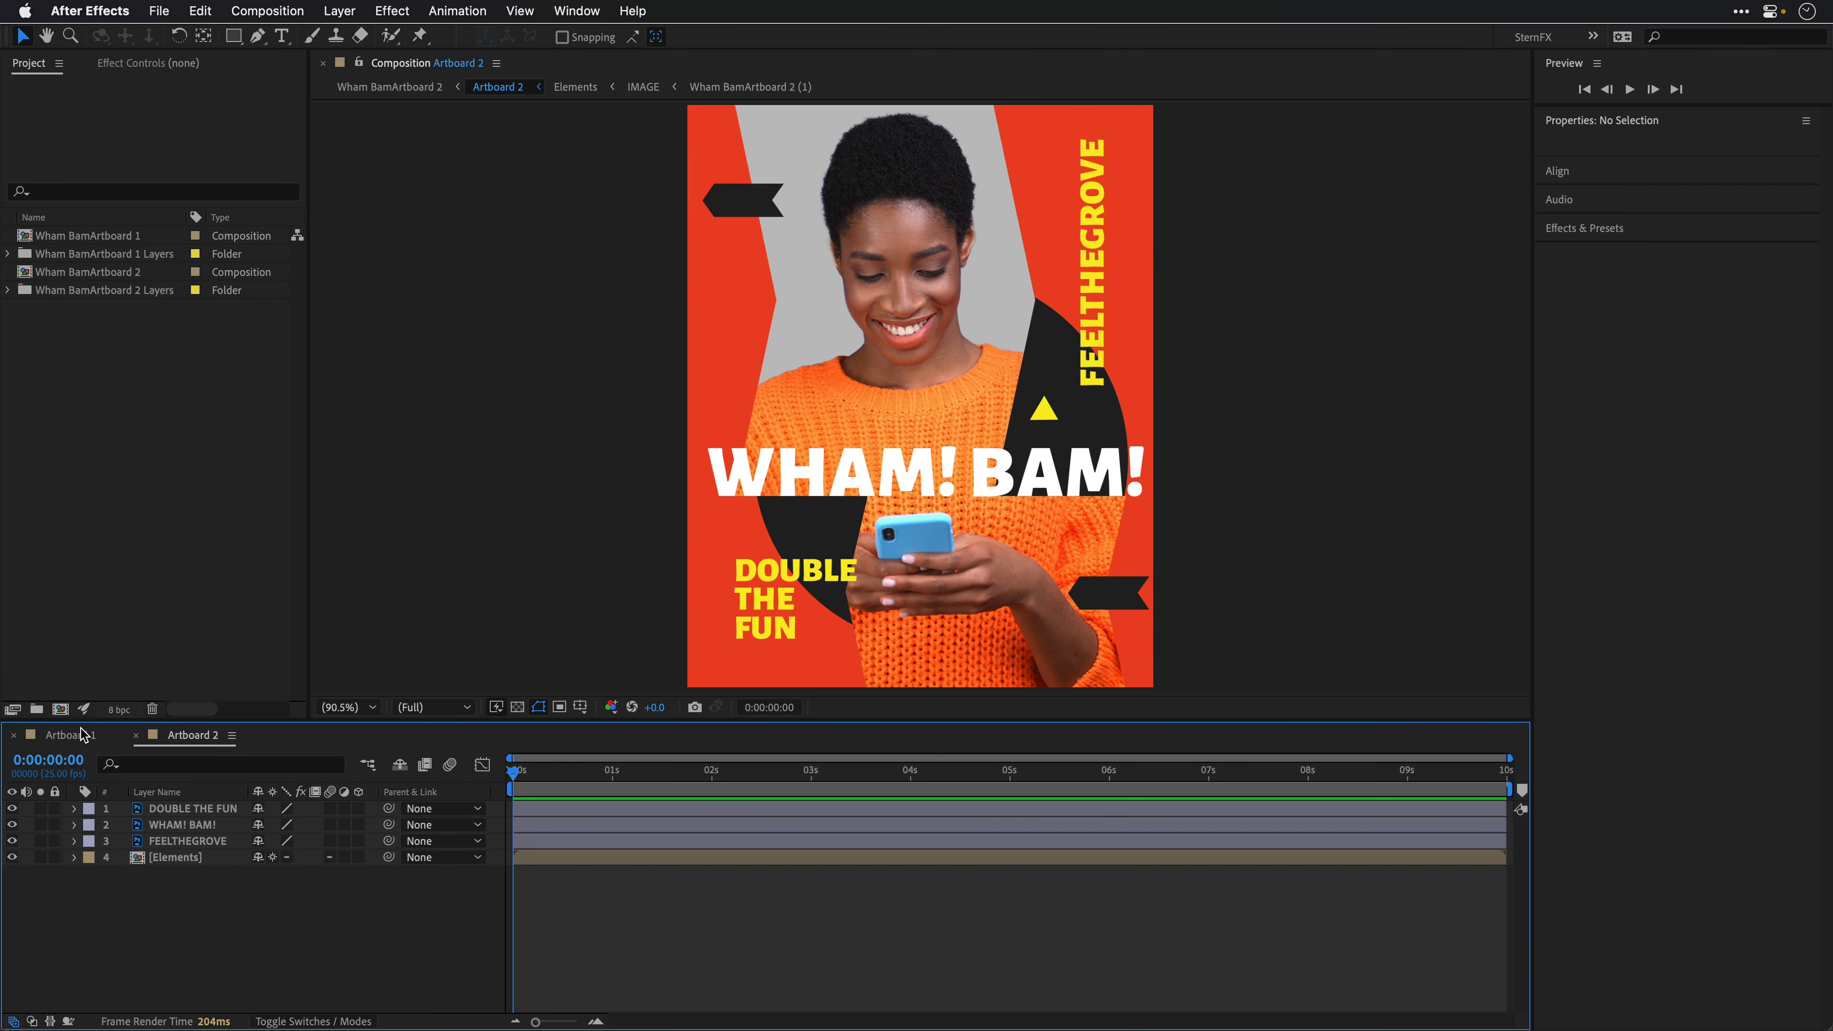
Step: Return to the Artboard 1 composition and show the Transfer Controls pane in its timeline
click(83, 734)
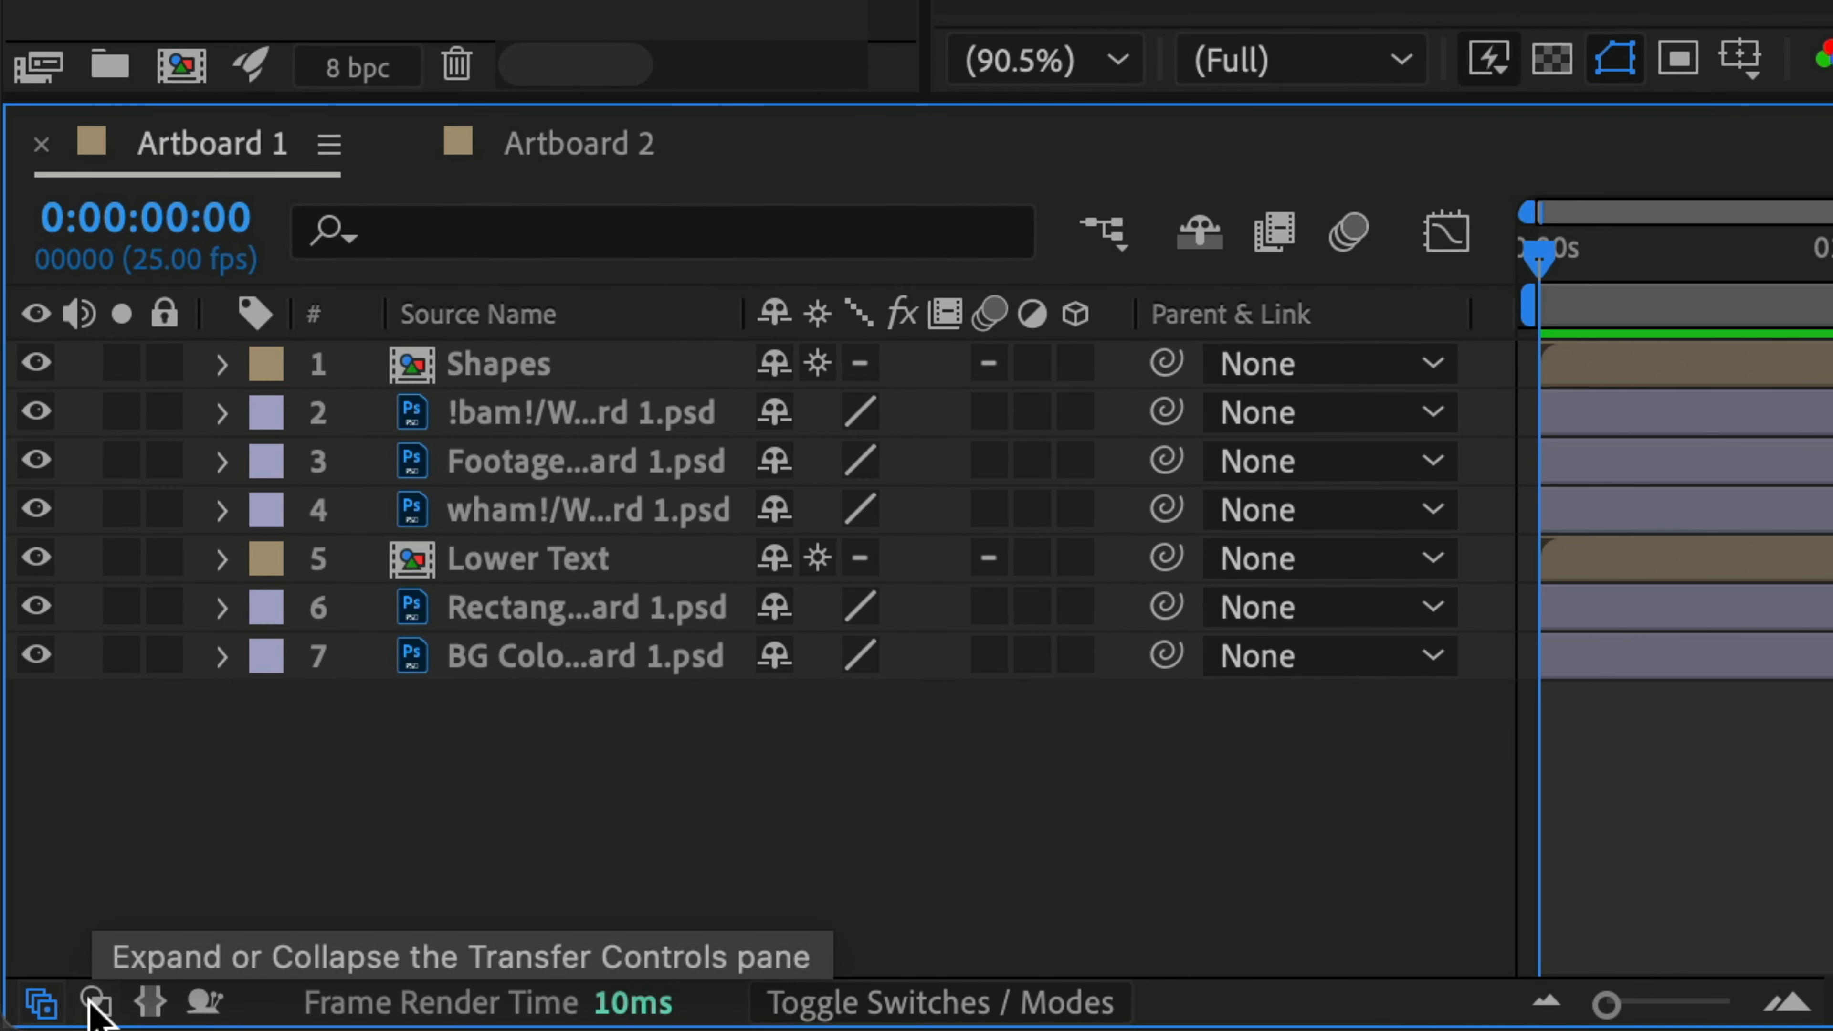
click(95, 1004)
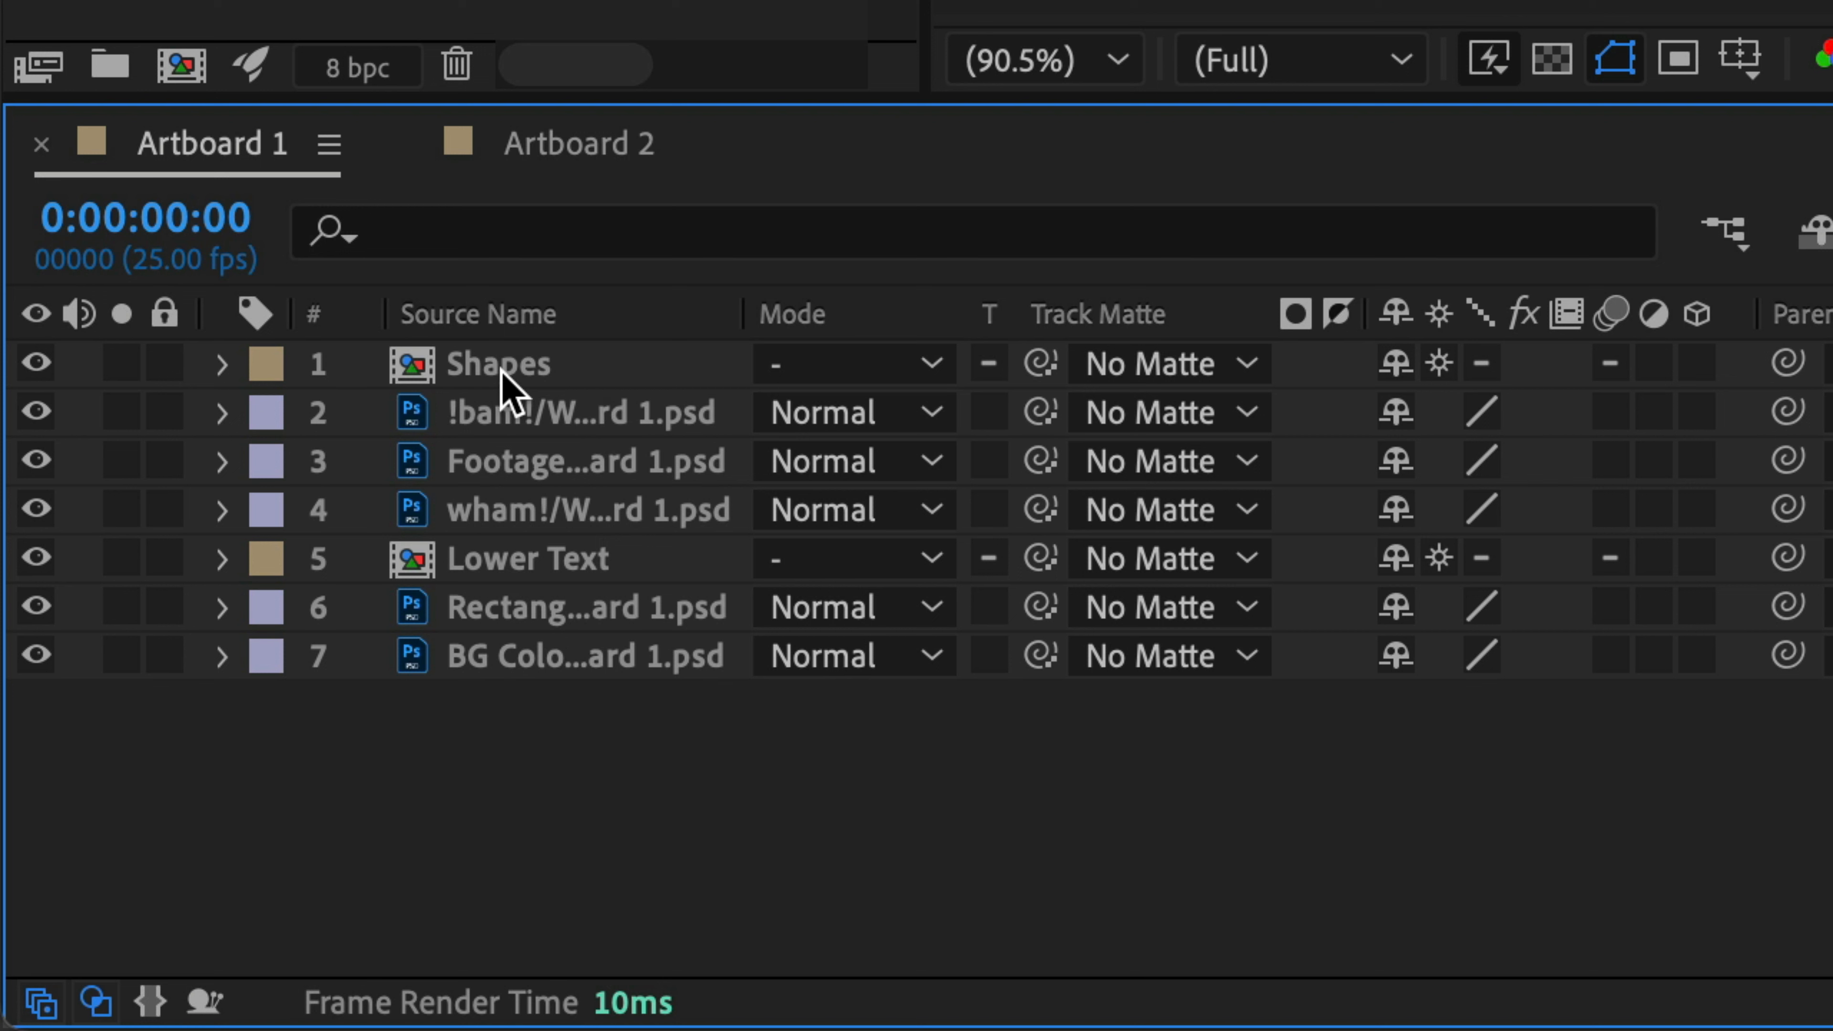
Step: Open the !bam! layer's original file in Photoshop with Edit Original and close Wham Bam.psd
click(534, 413)
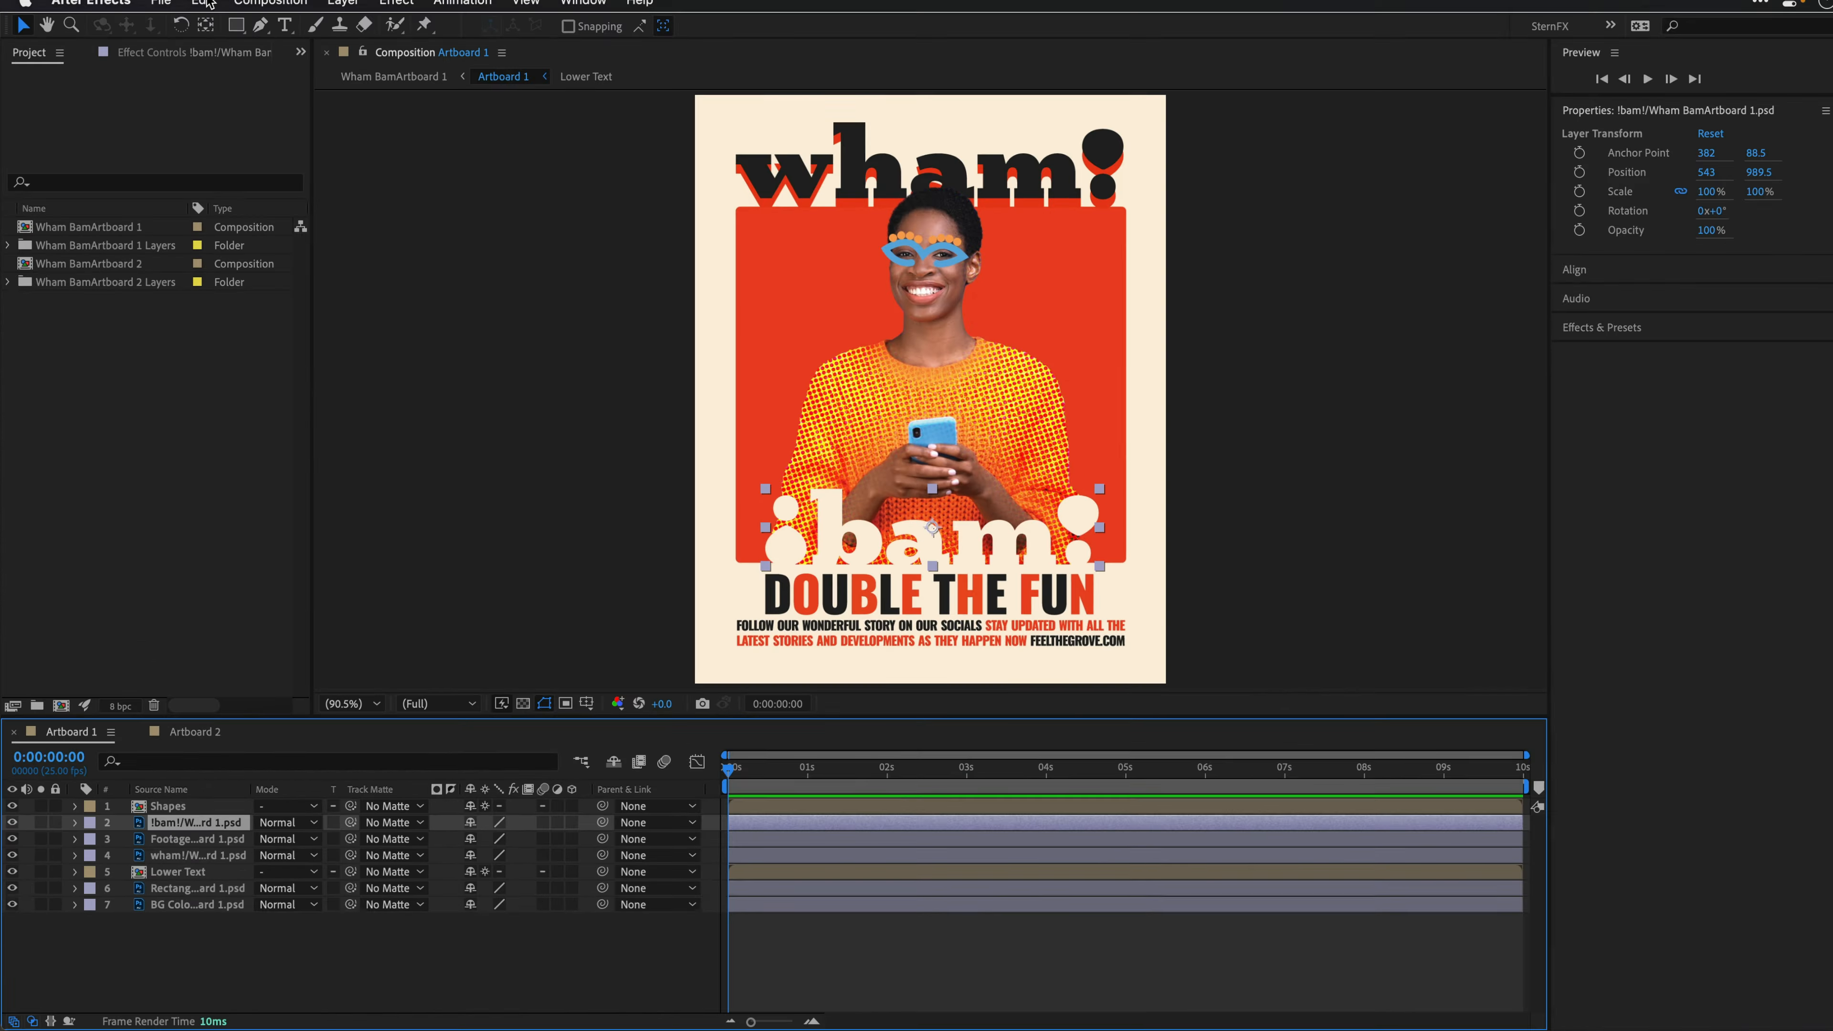
click(200, 10)
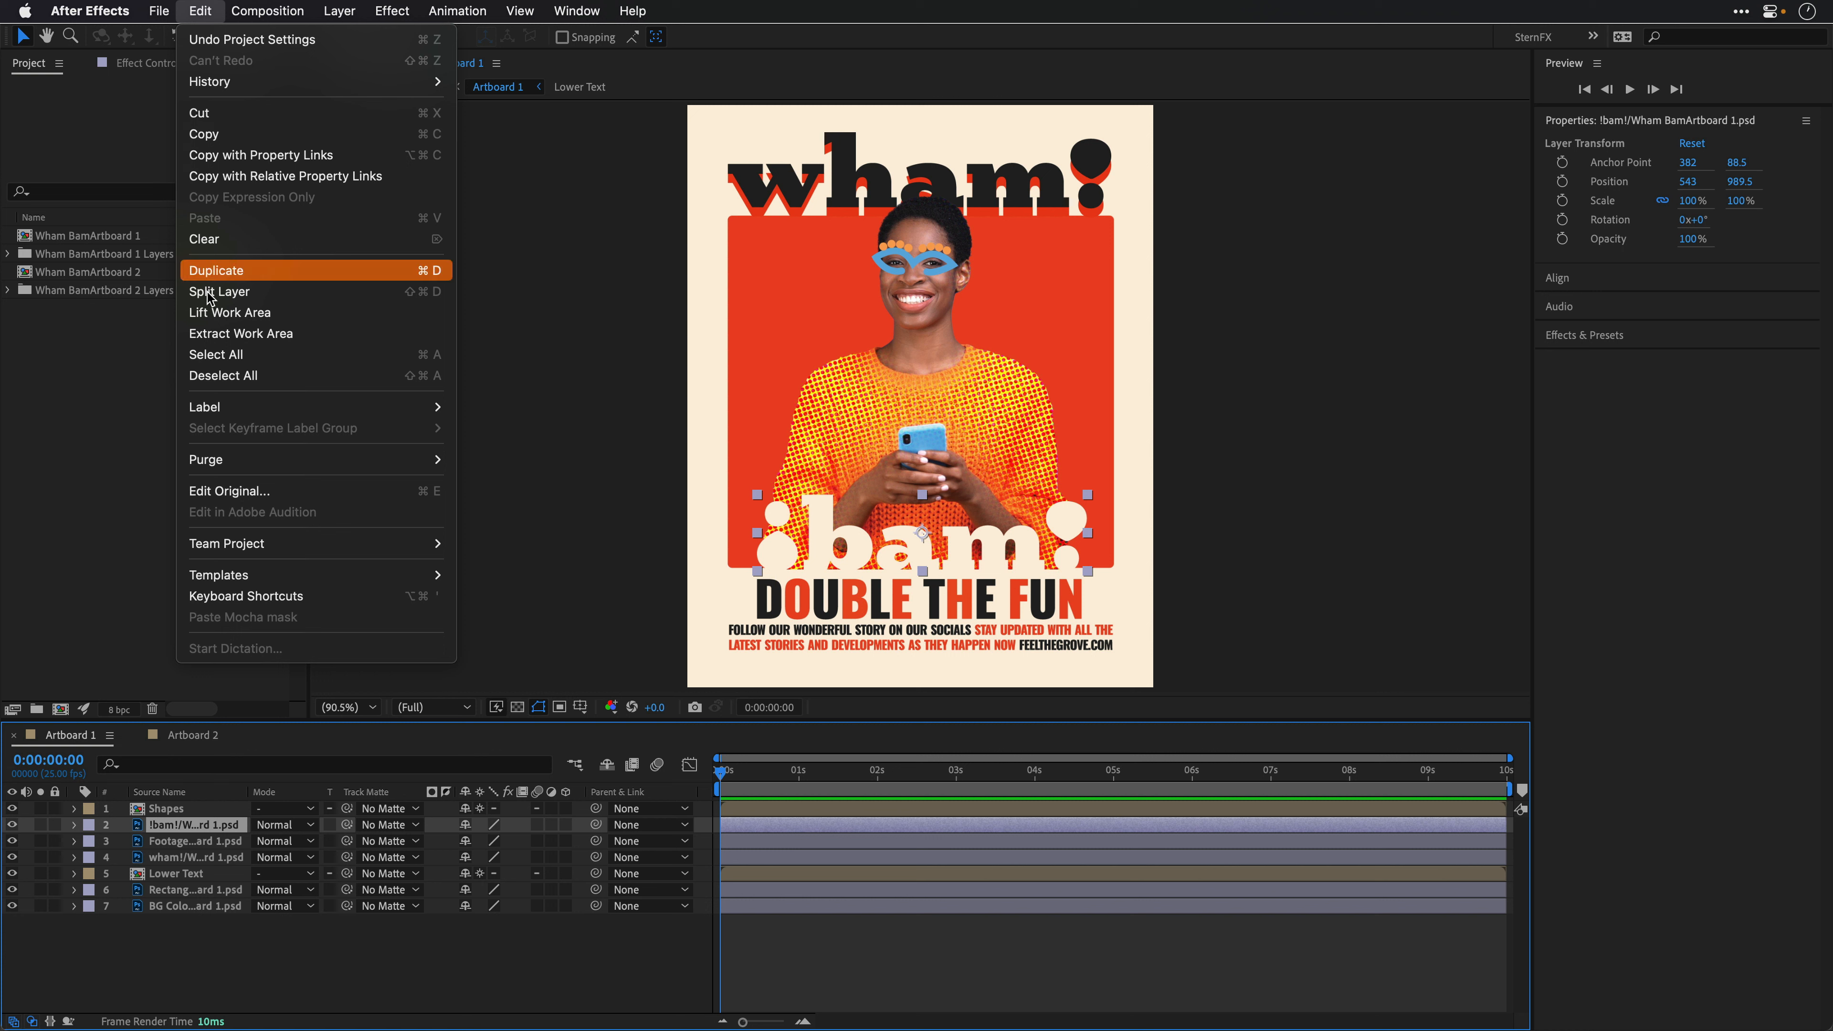
click(205, 494)
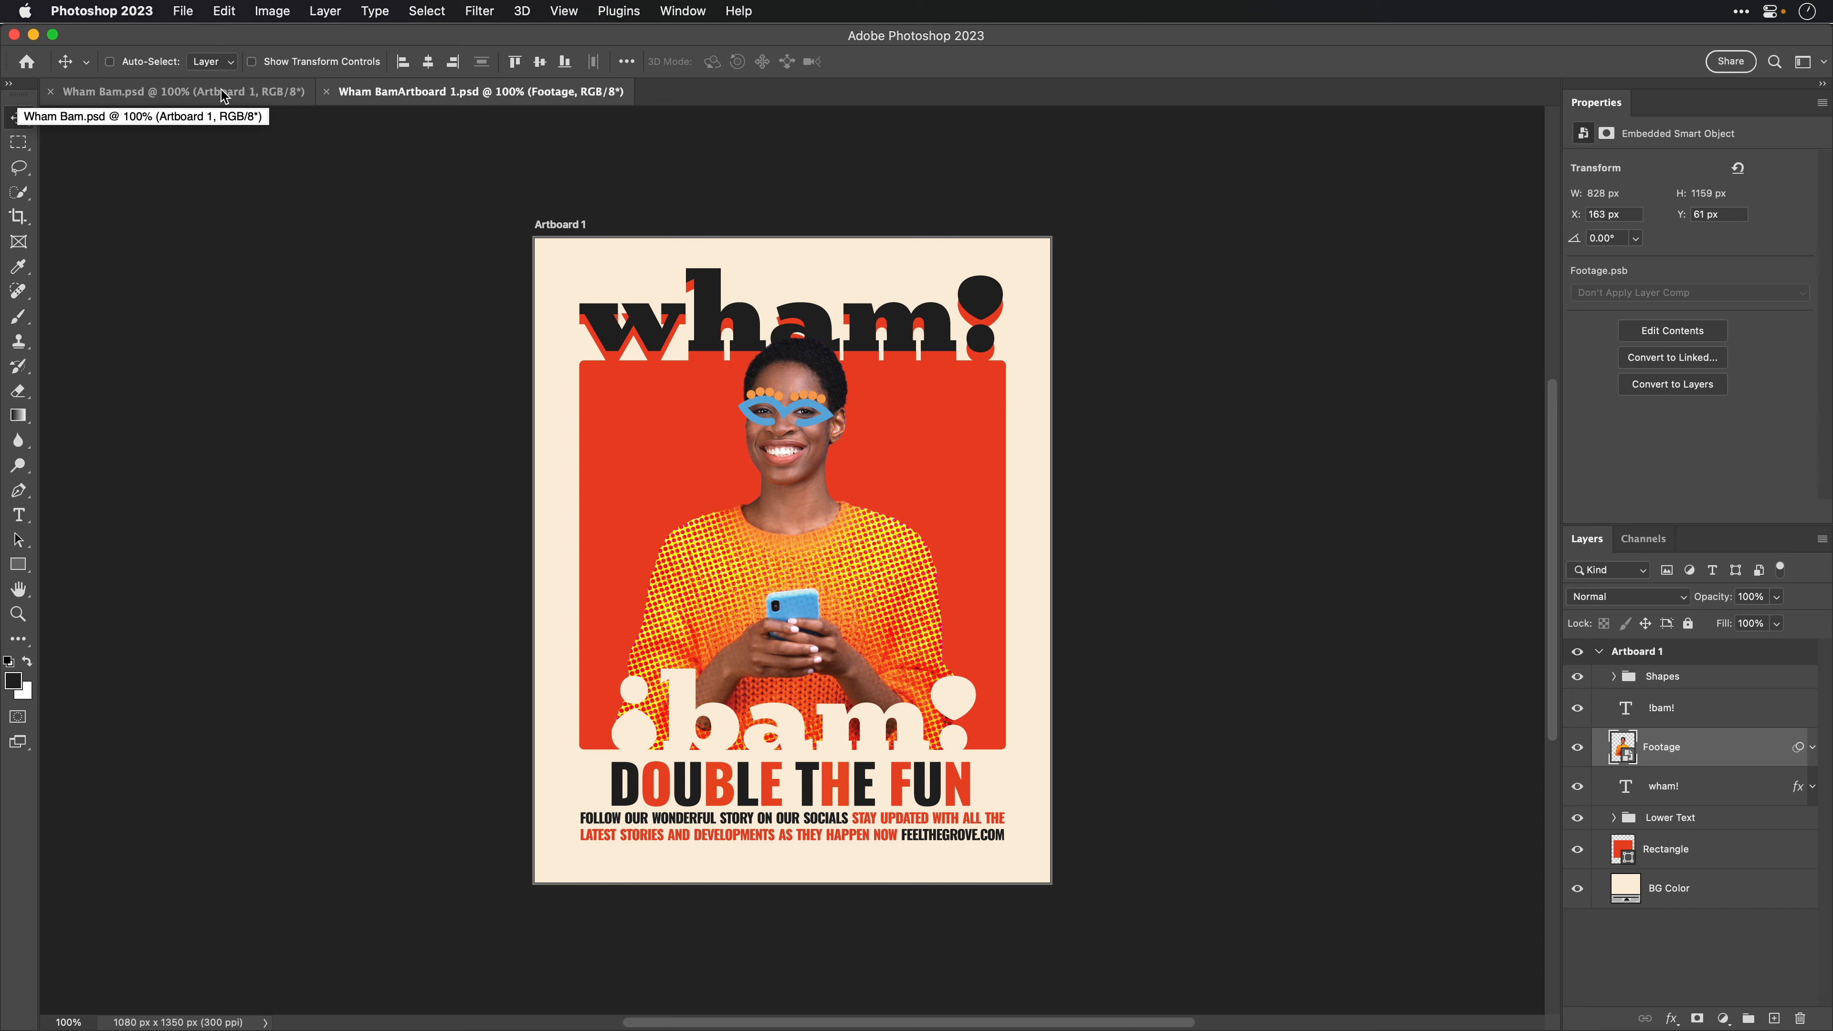
click(173, 92)
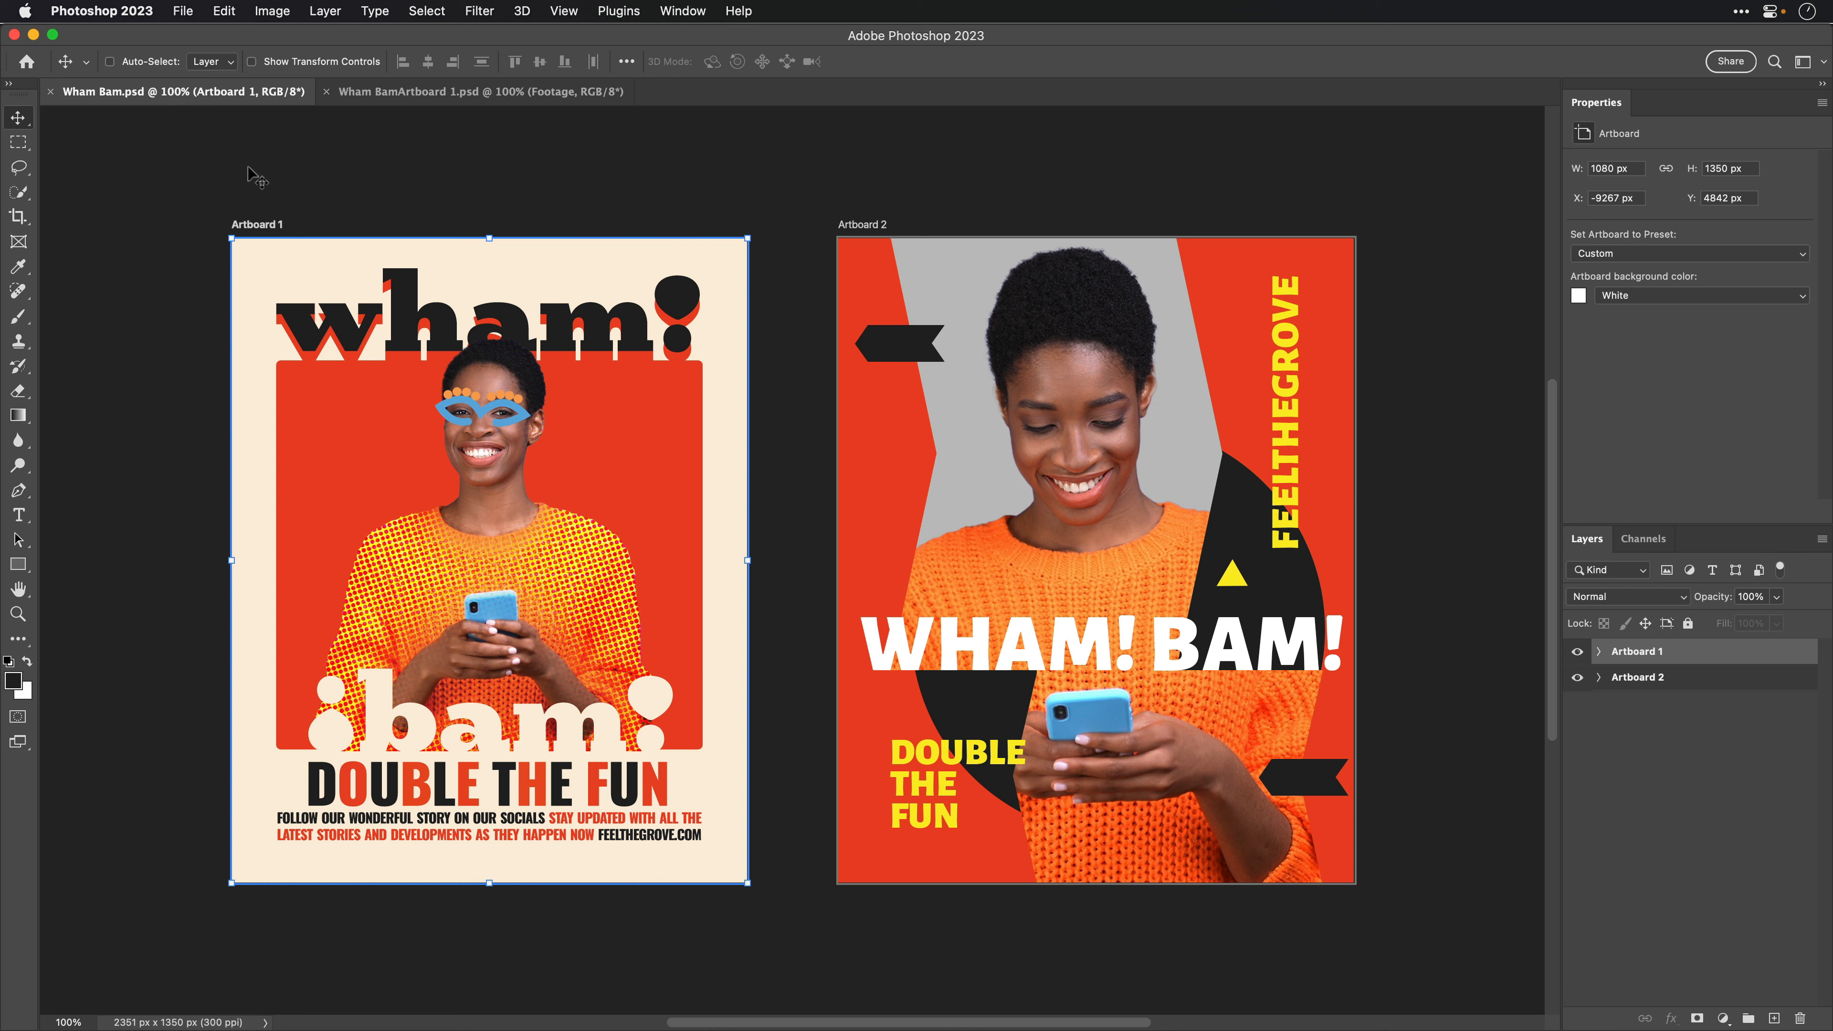
click(51, 91)
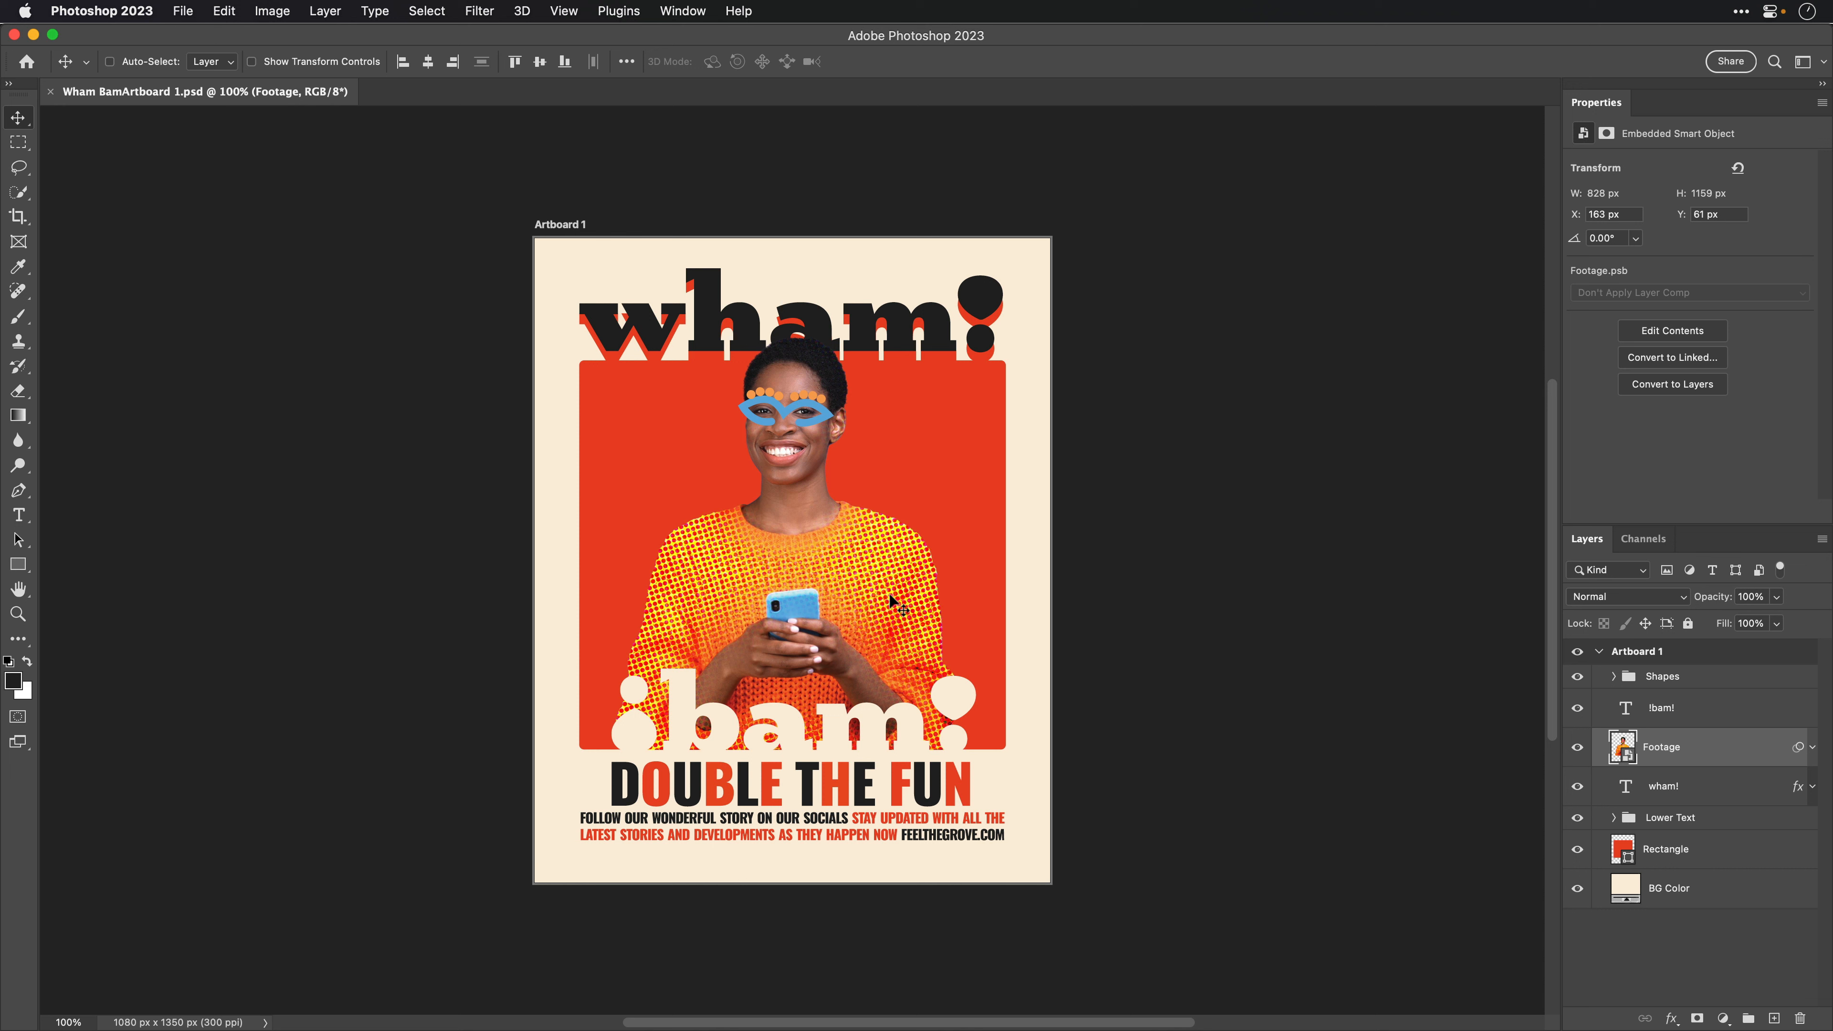
Step: Move the Footage layer right to about X 302 px, Y 61 px in Wham BamArtboard 1.psd
drag(862, 593, 926, 597)
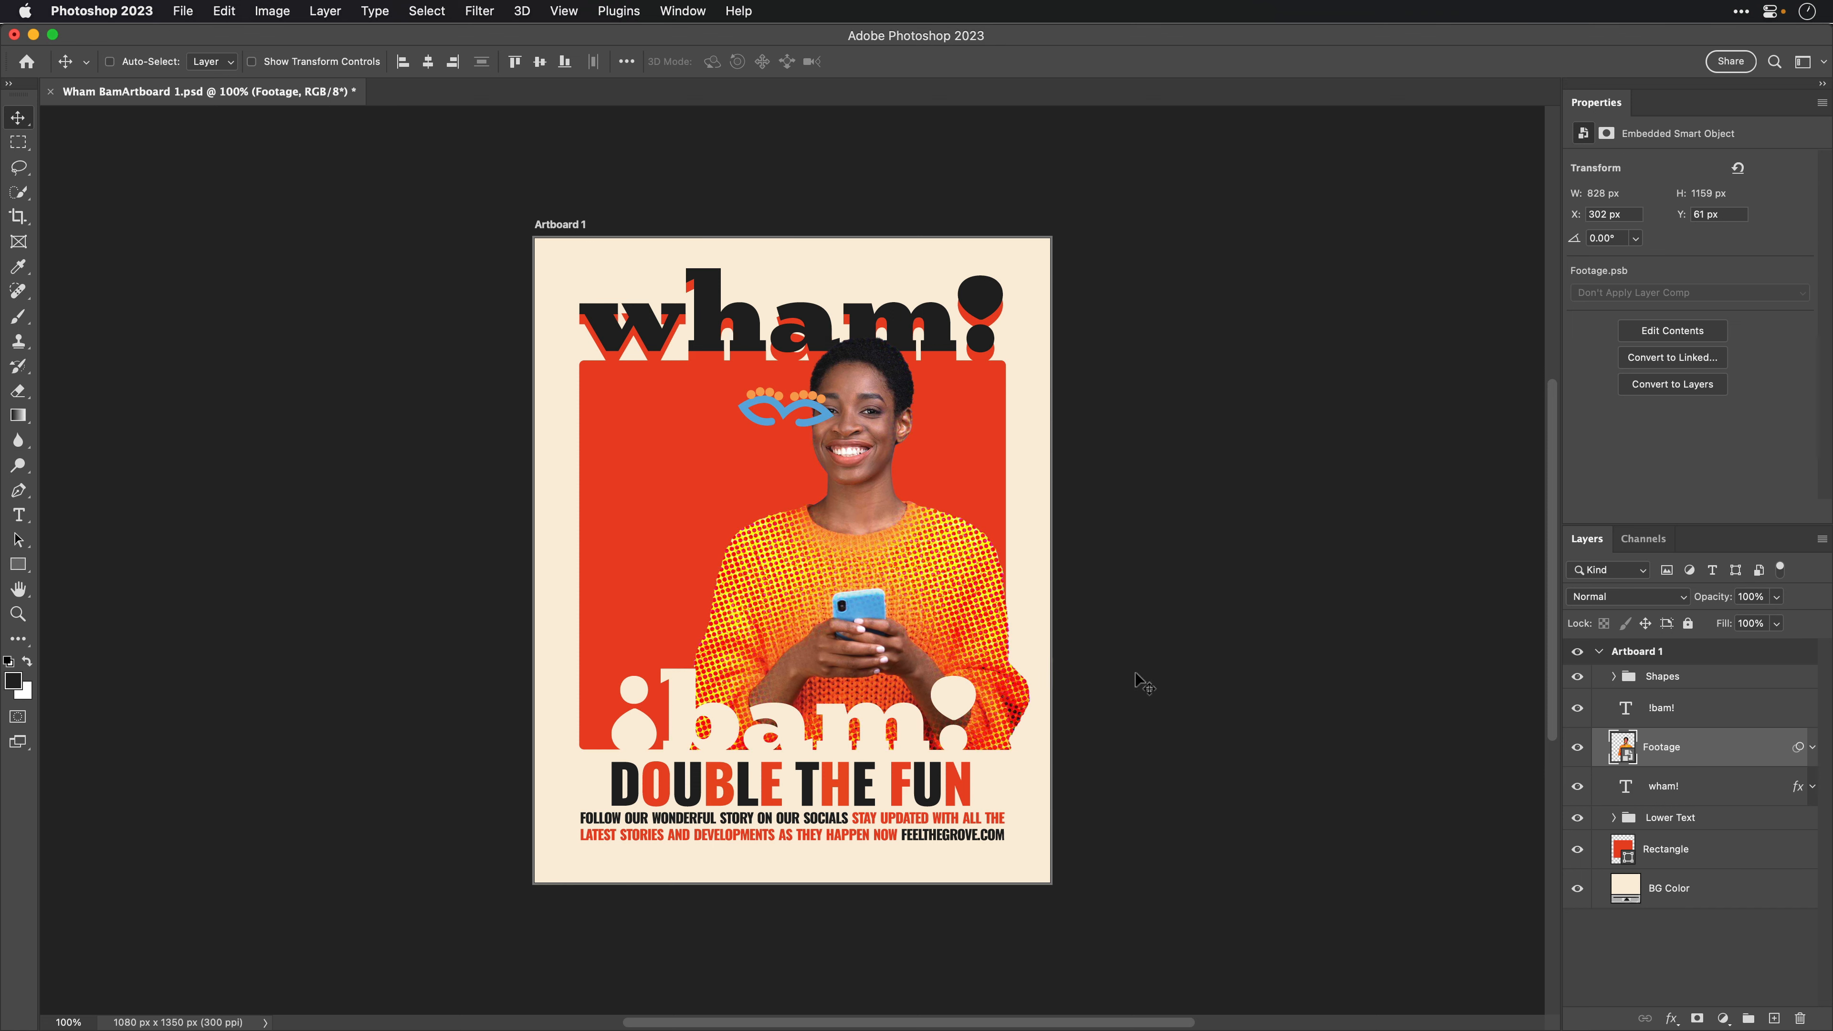
Step: Set the Rectangle layer's blend mode to Color Burn
click(1669, 858)
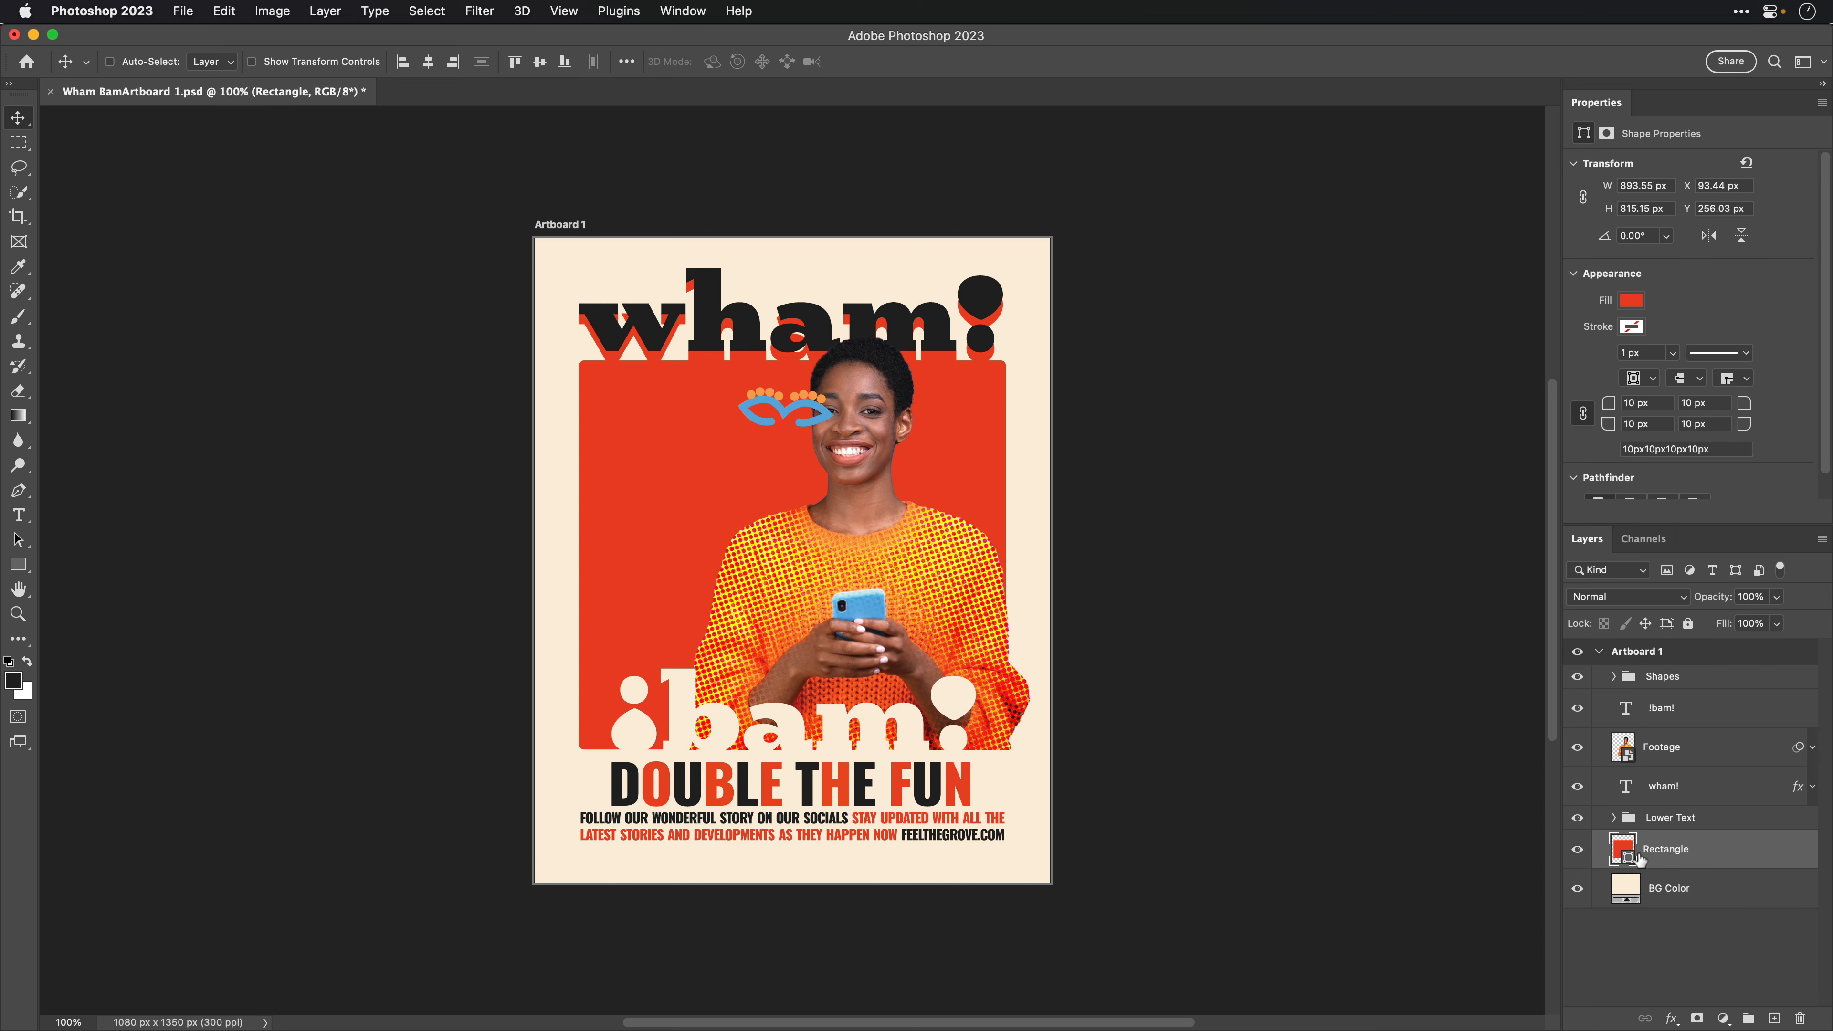
click(1642, 596)
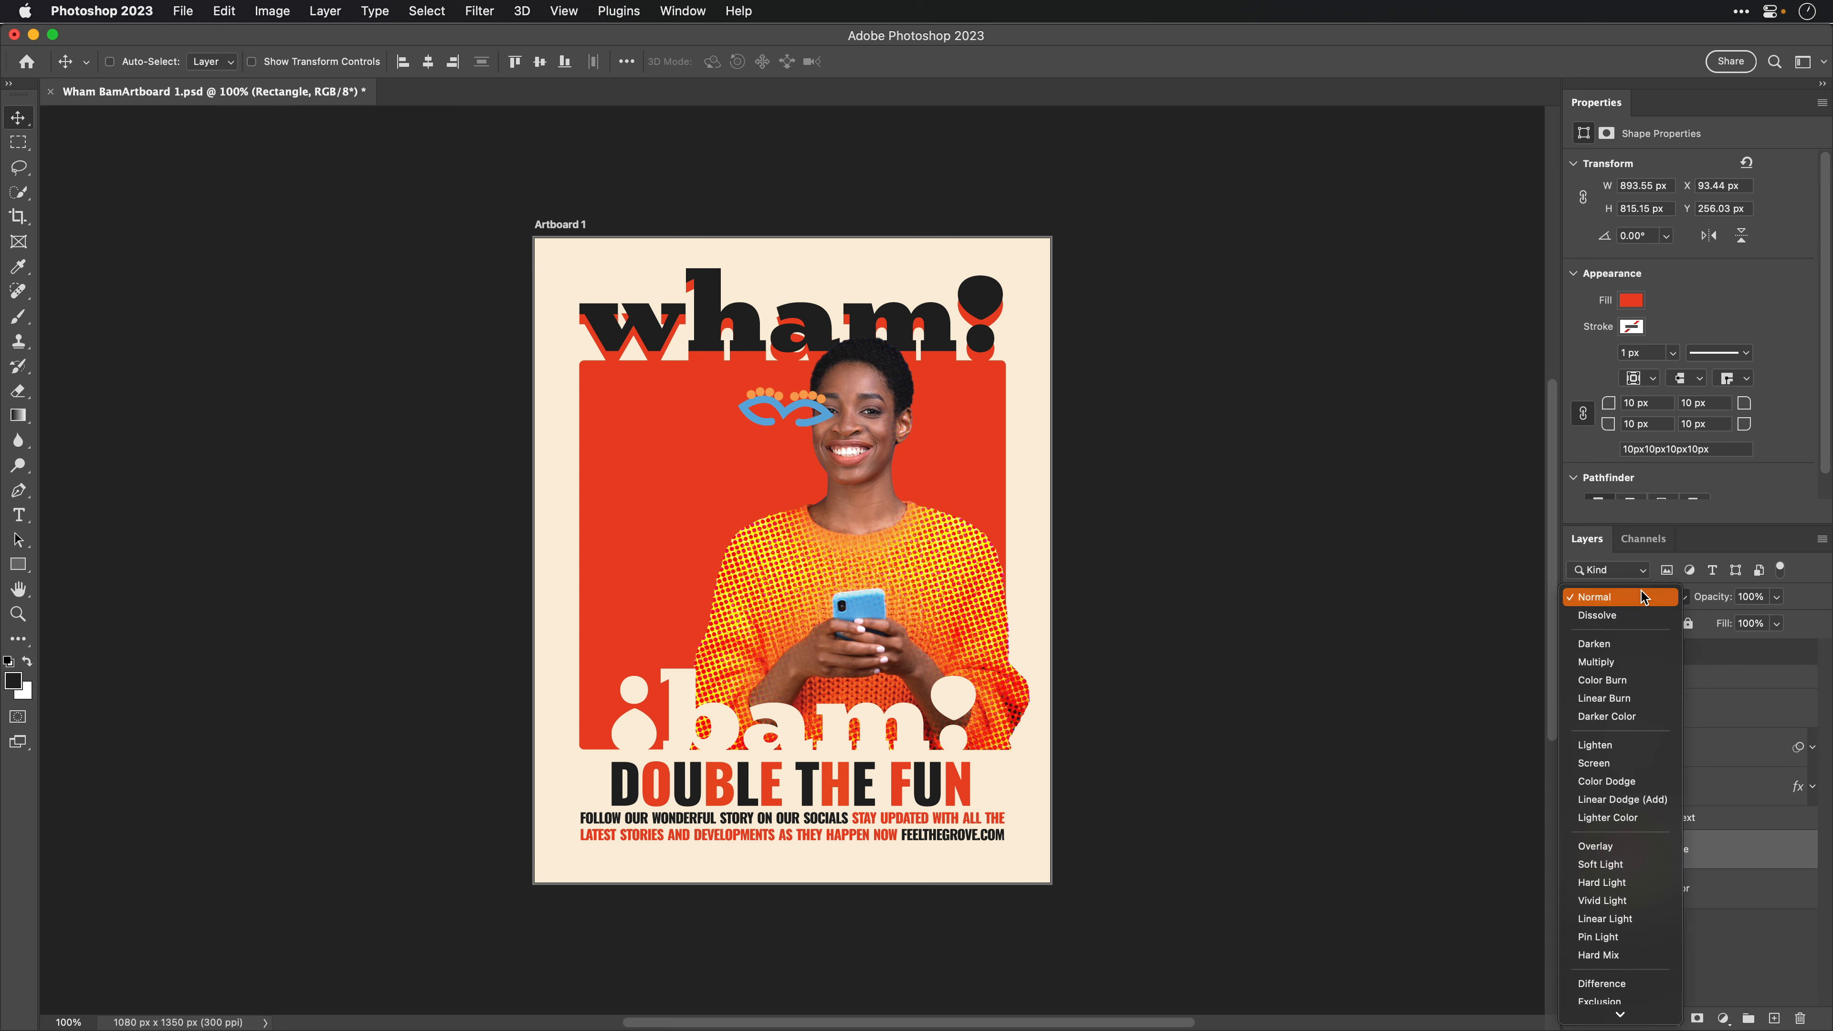
click(1629, 680)
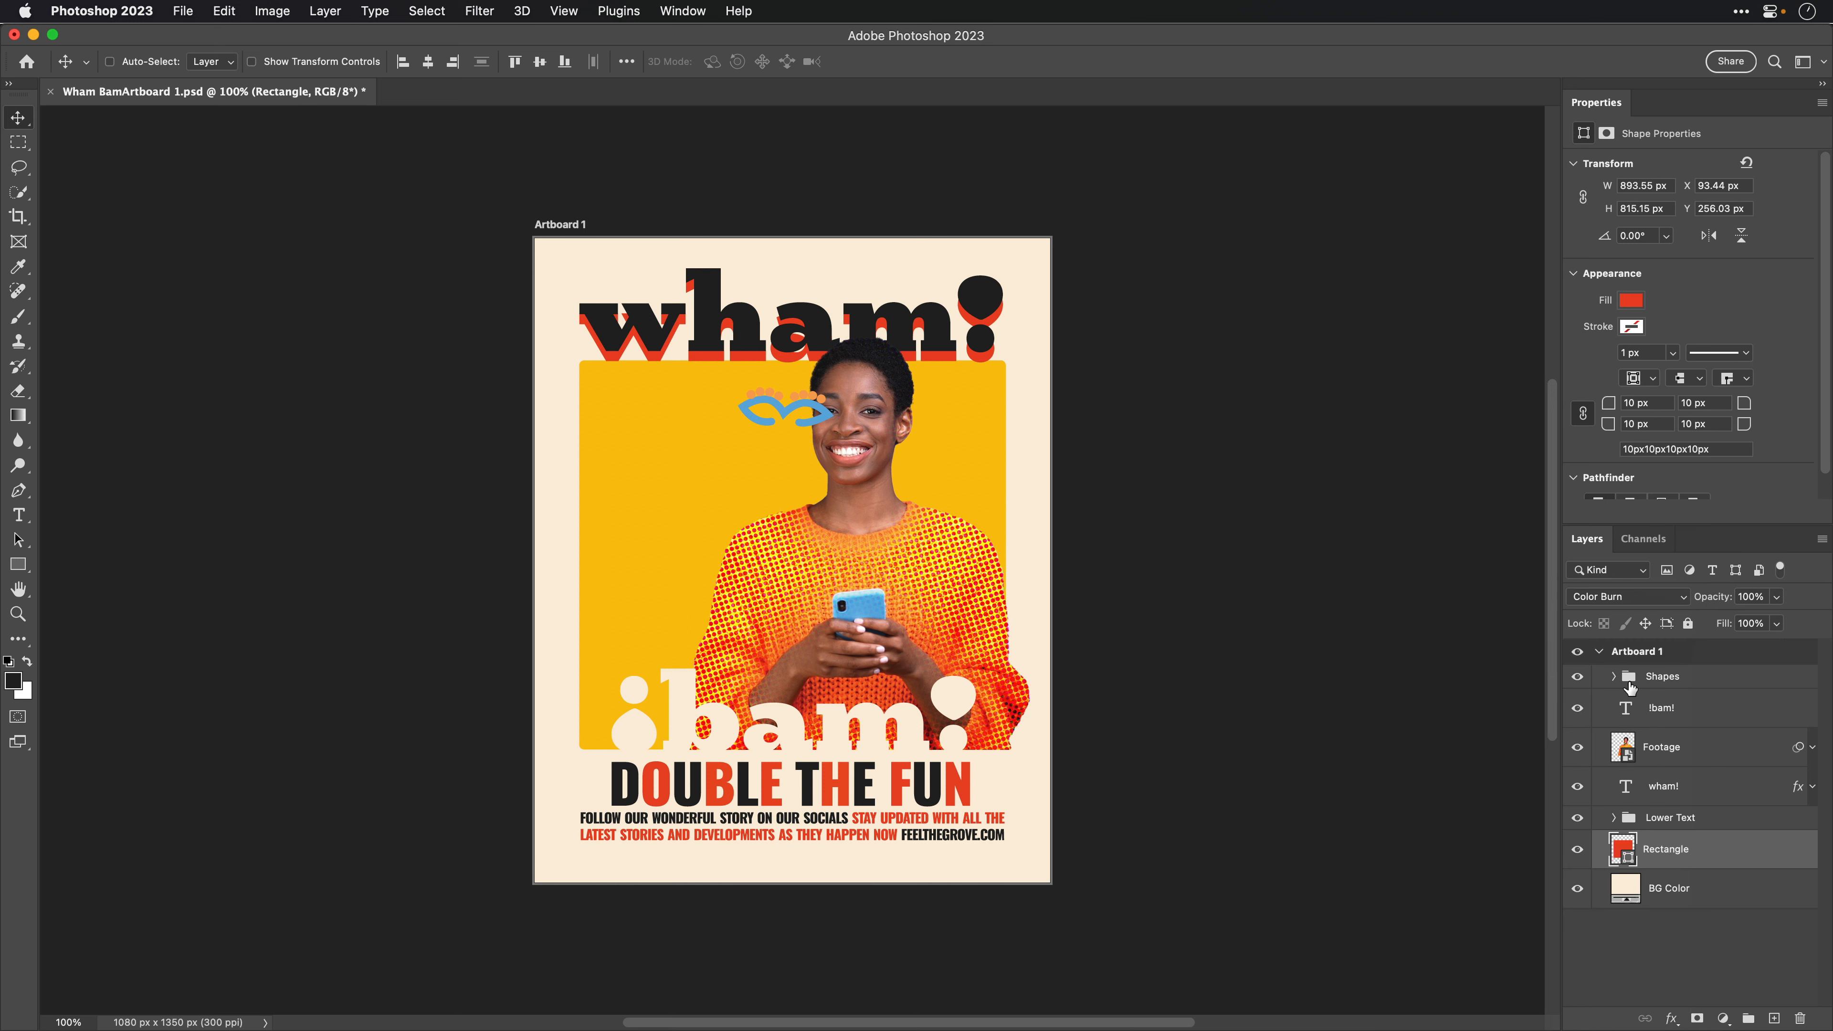
Step: Reduce the wham! text layer's opacity to 50%, save the PSD and check the Artboard 1 composition in After Effects
click(1673, 789)
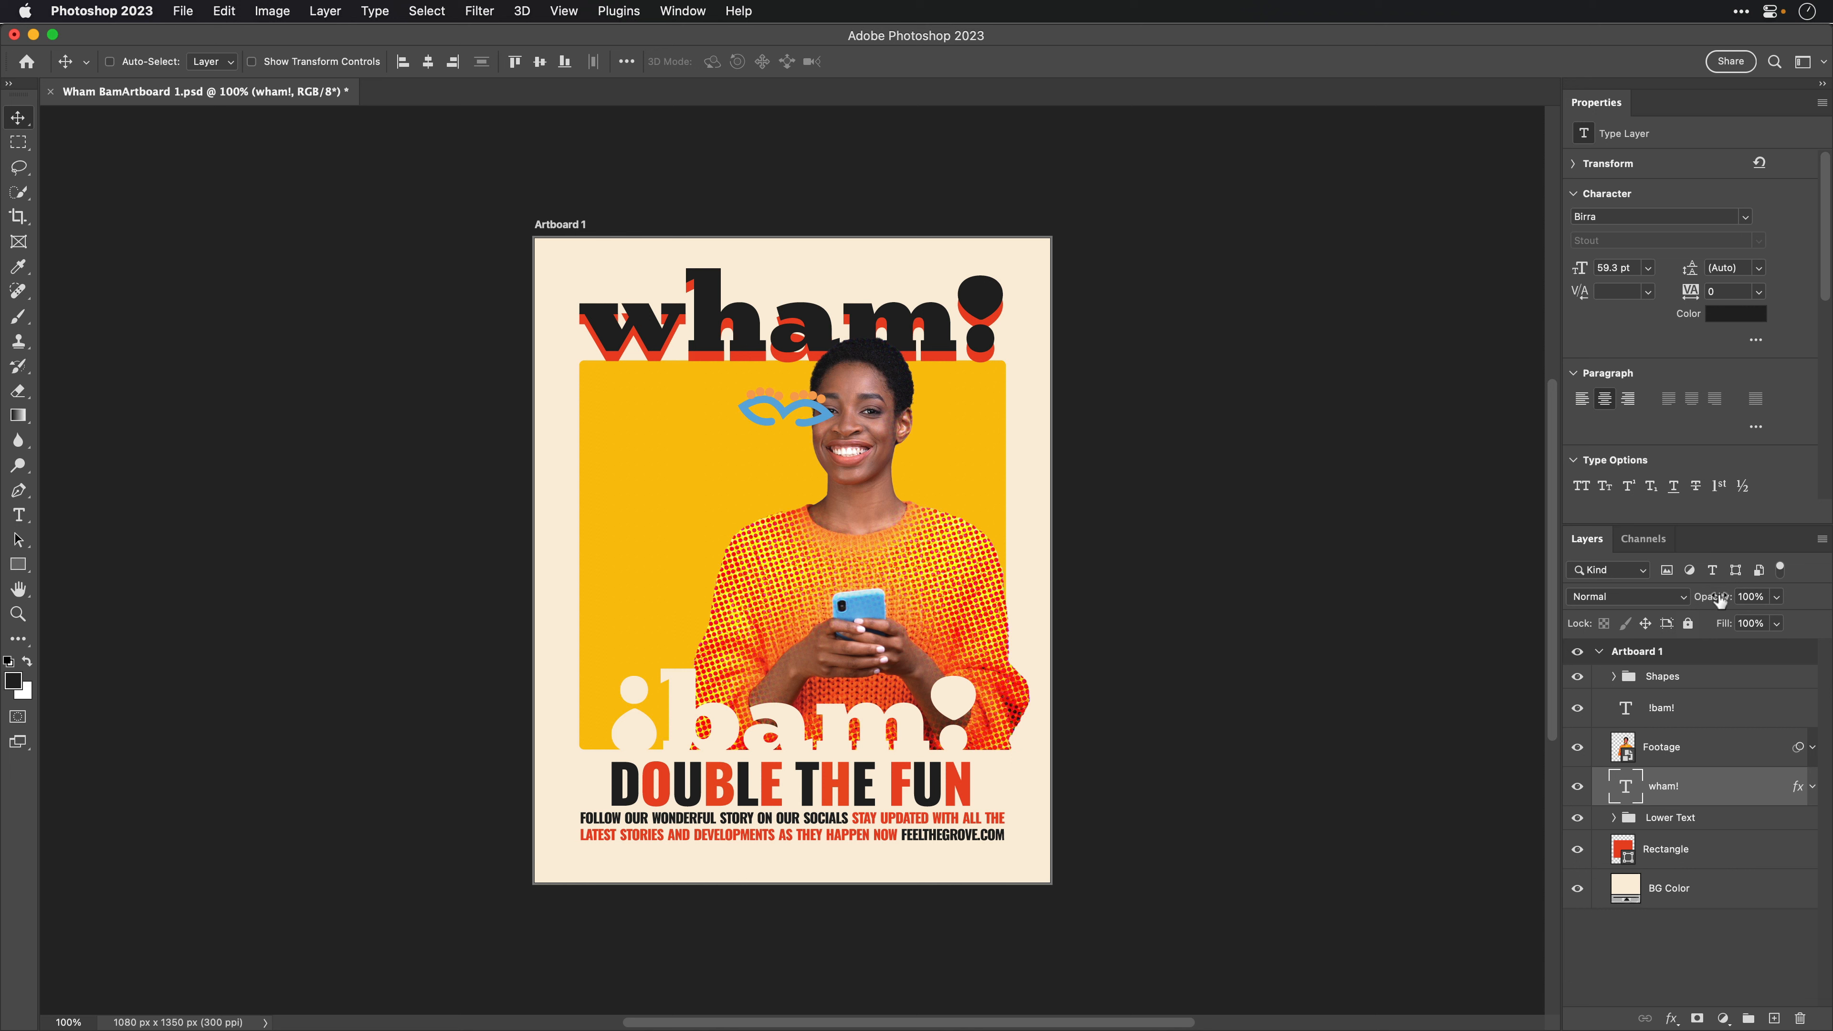
key(5)
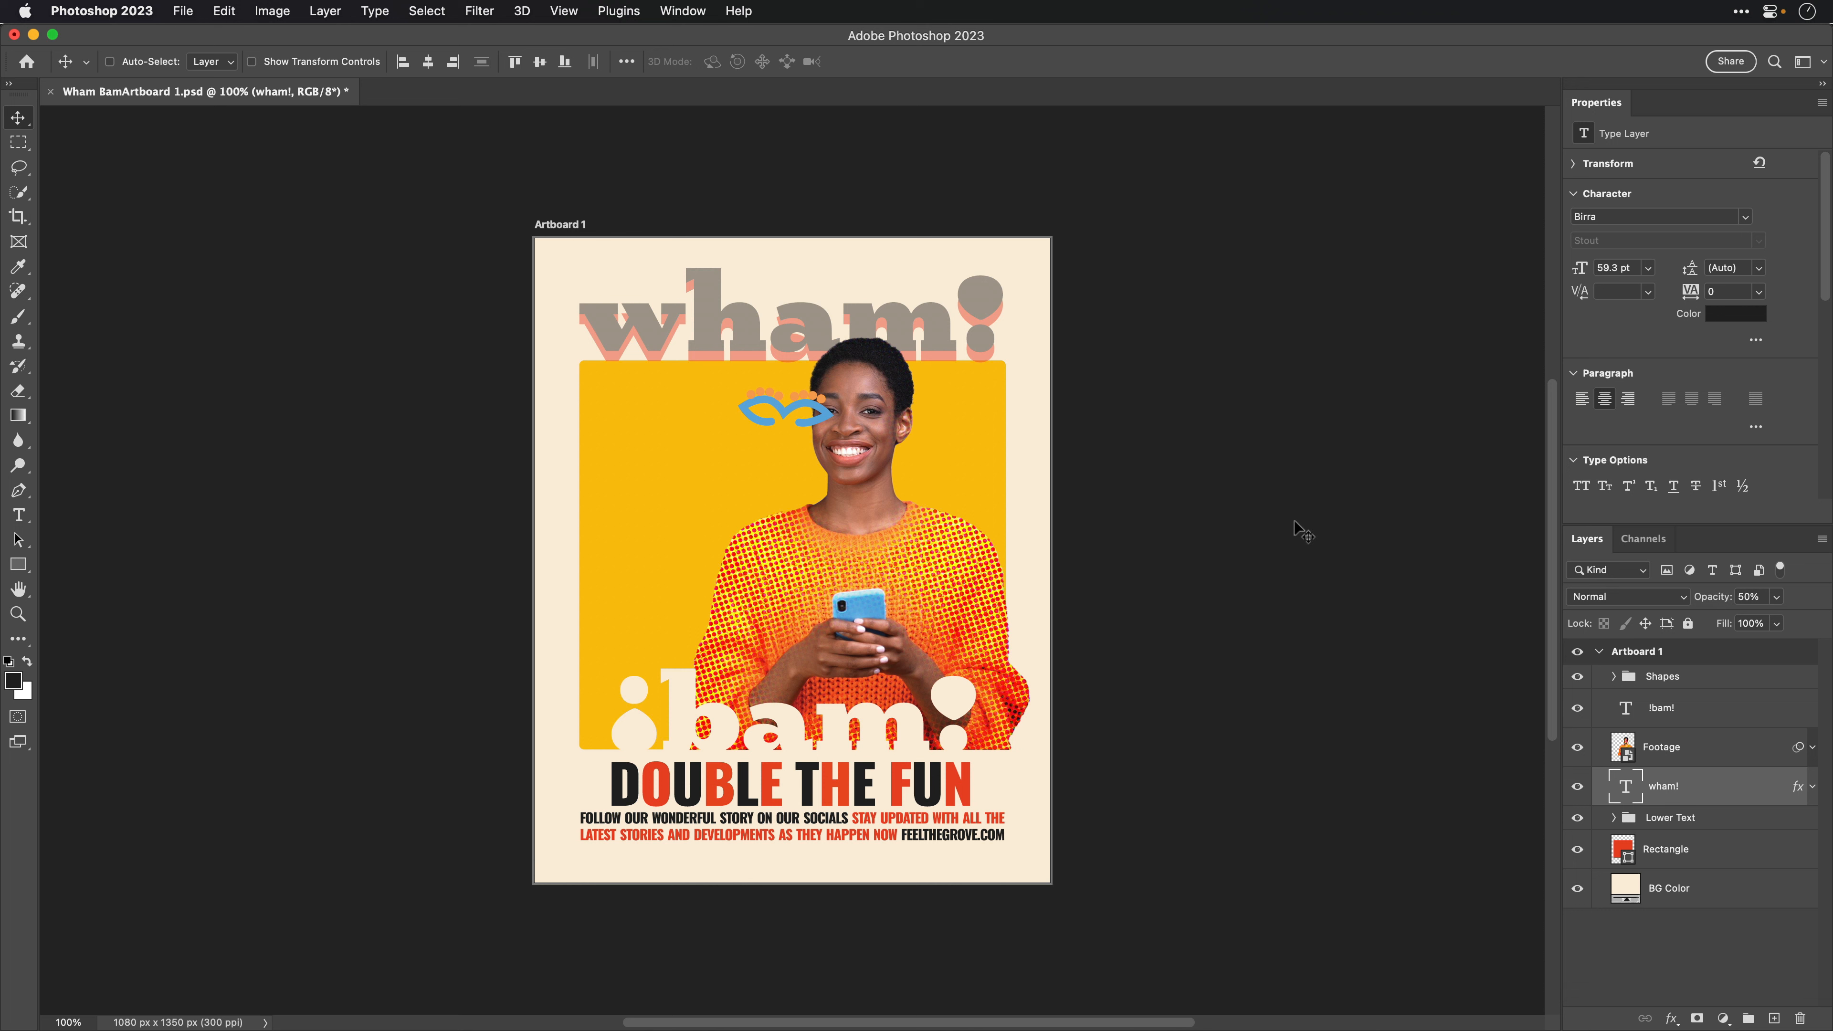
key(super+s)
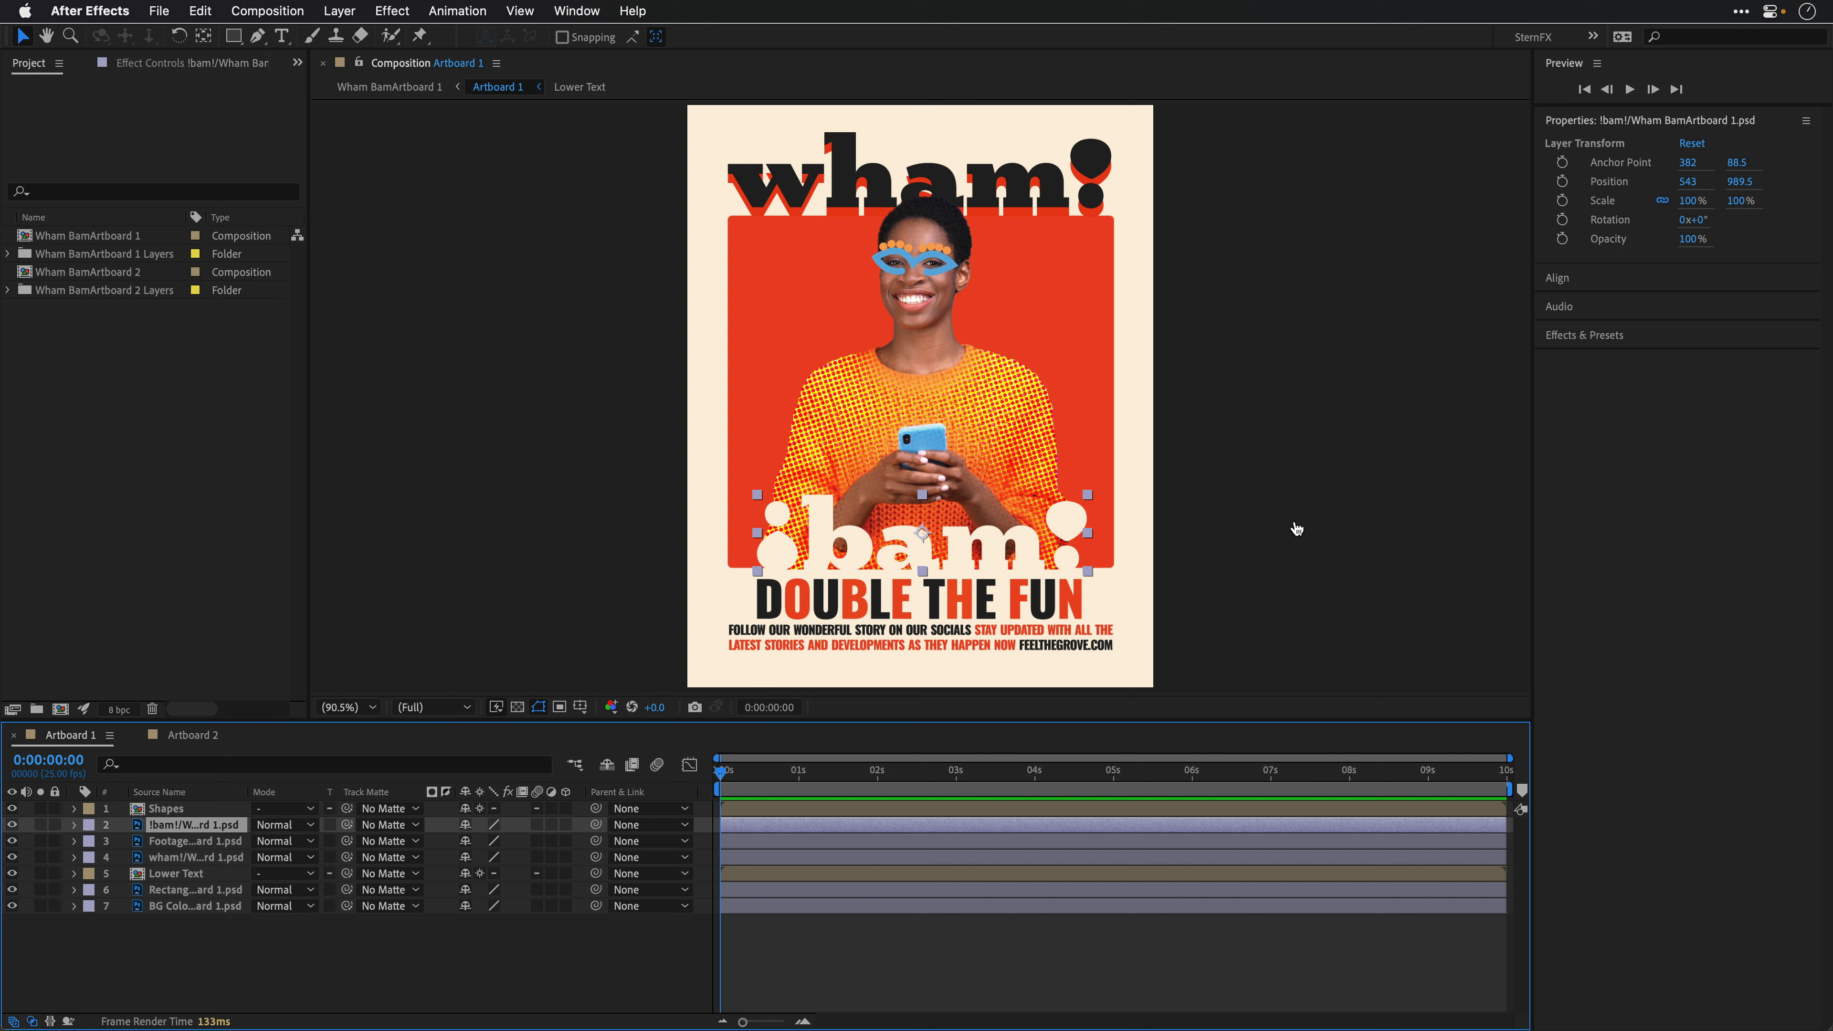
Step: Back in Photoshop, add a layer mask to the wham! layer, paint black over its last letters, save, and check After Effects
key(super+Tab)
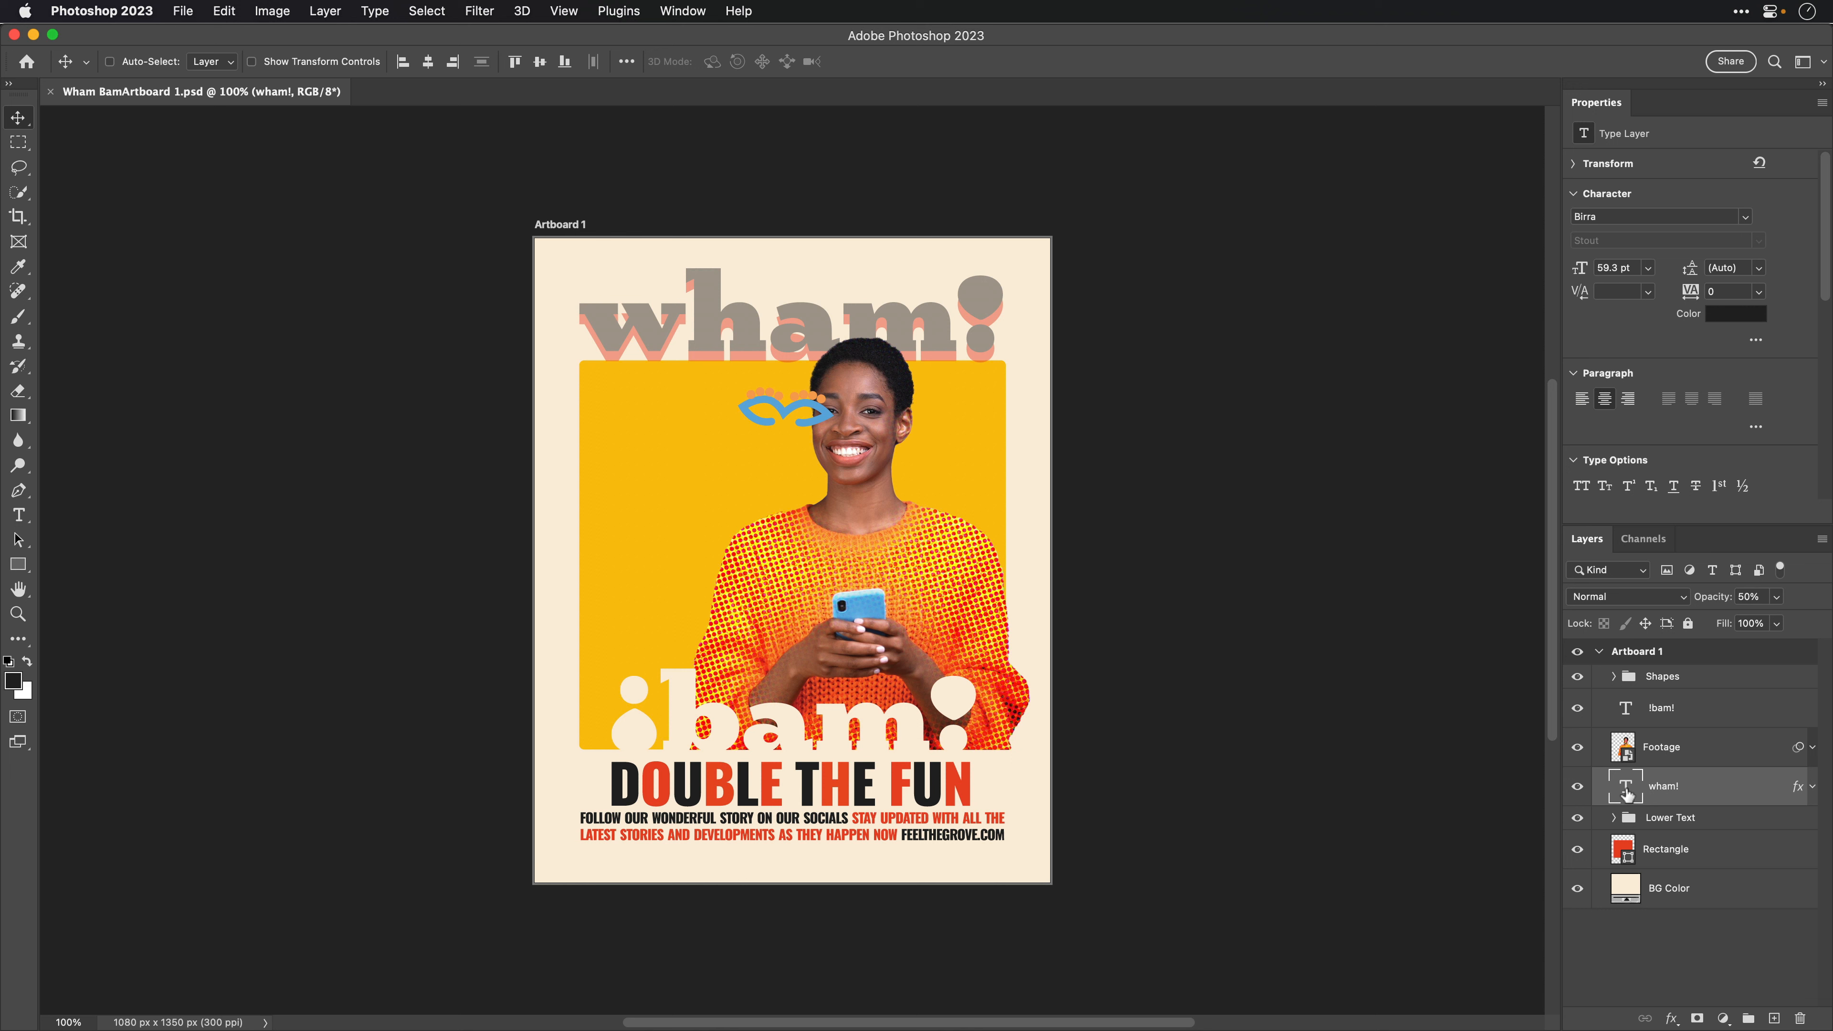
click(1697, 1018)
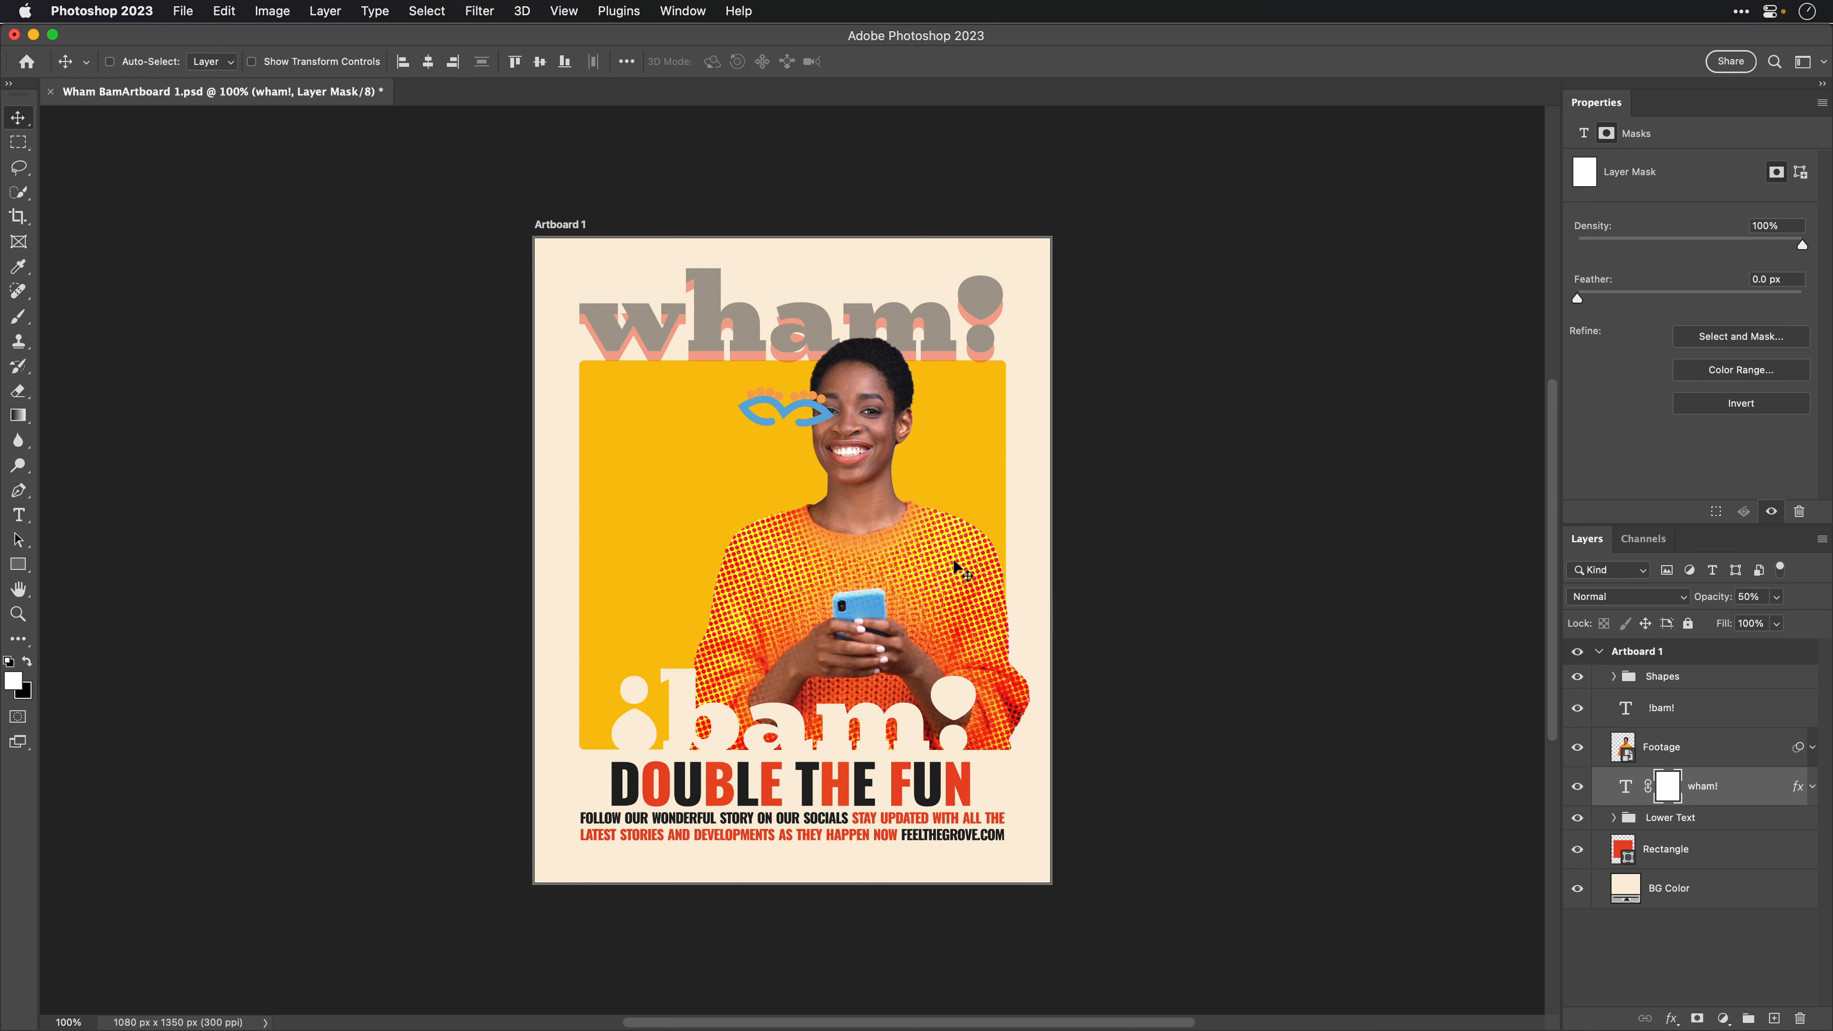
key(b)
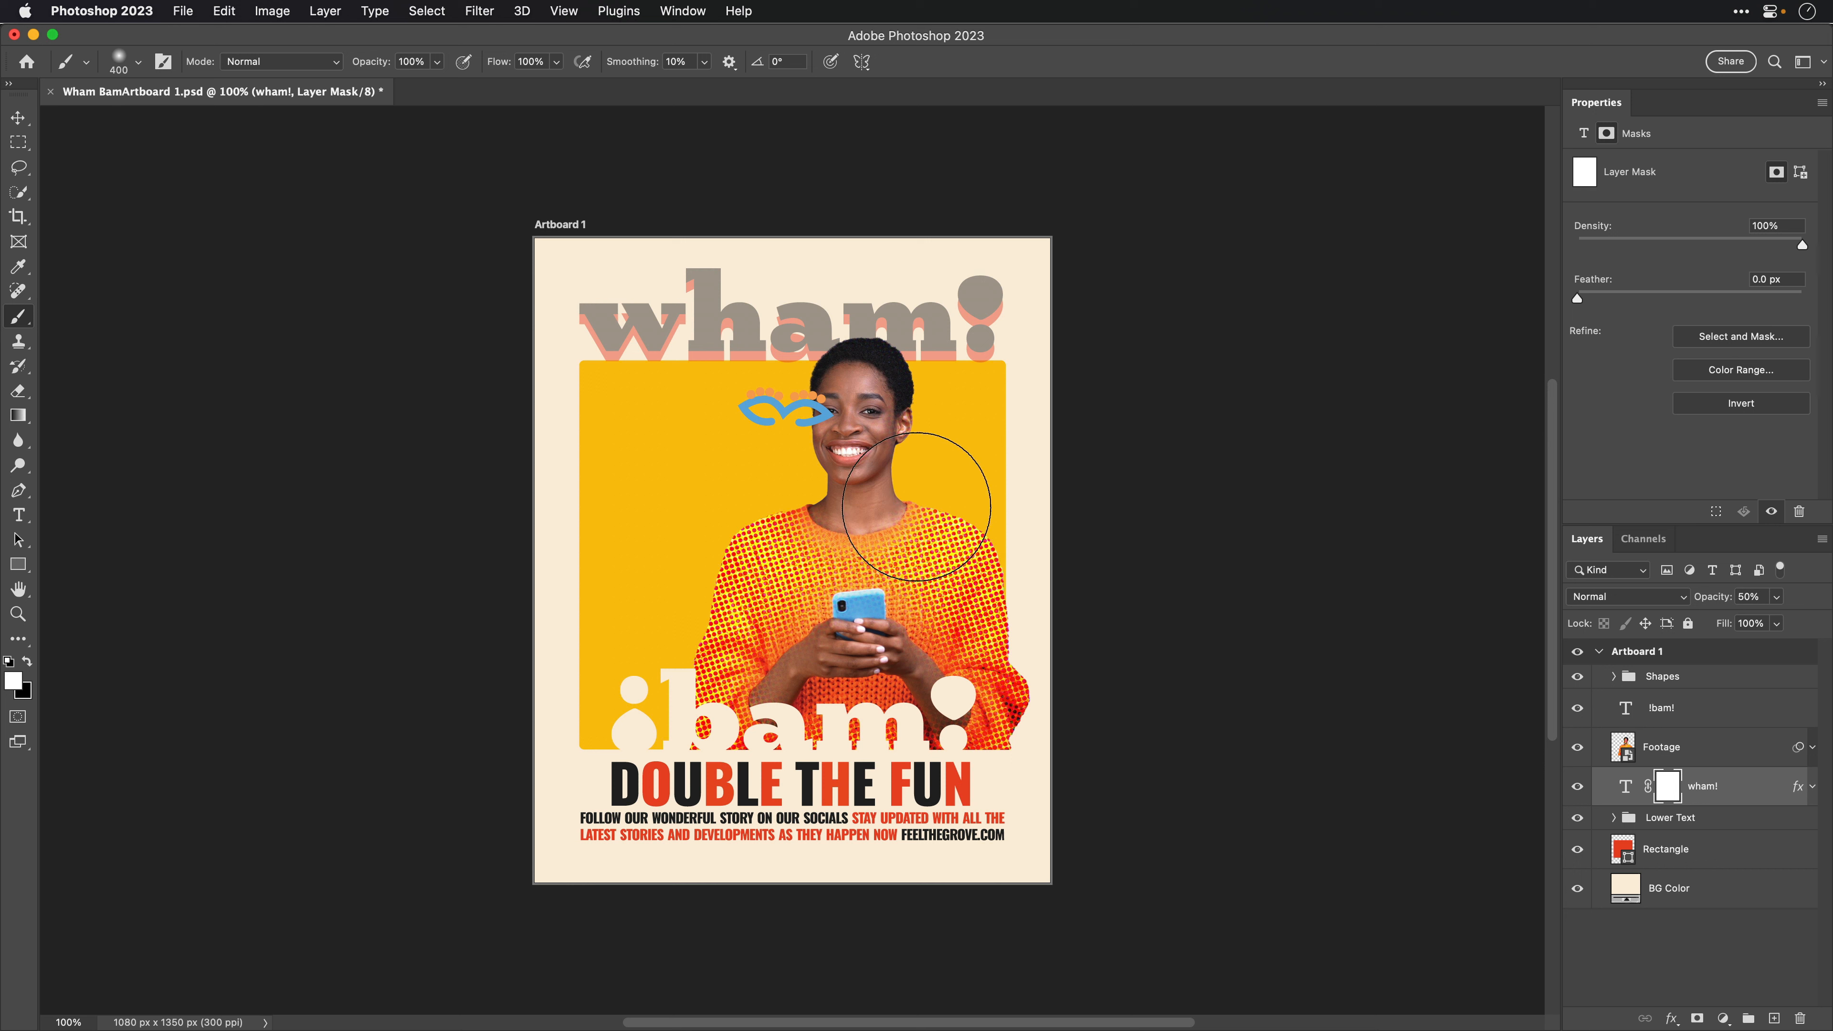
key(x)
mouse_move(934, 332)
mouse_down()
mouse_move(873, 333)
mouse_move(843, 288)
mouse_move(857, 329)
mouse_up()
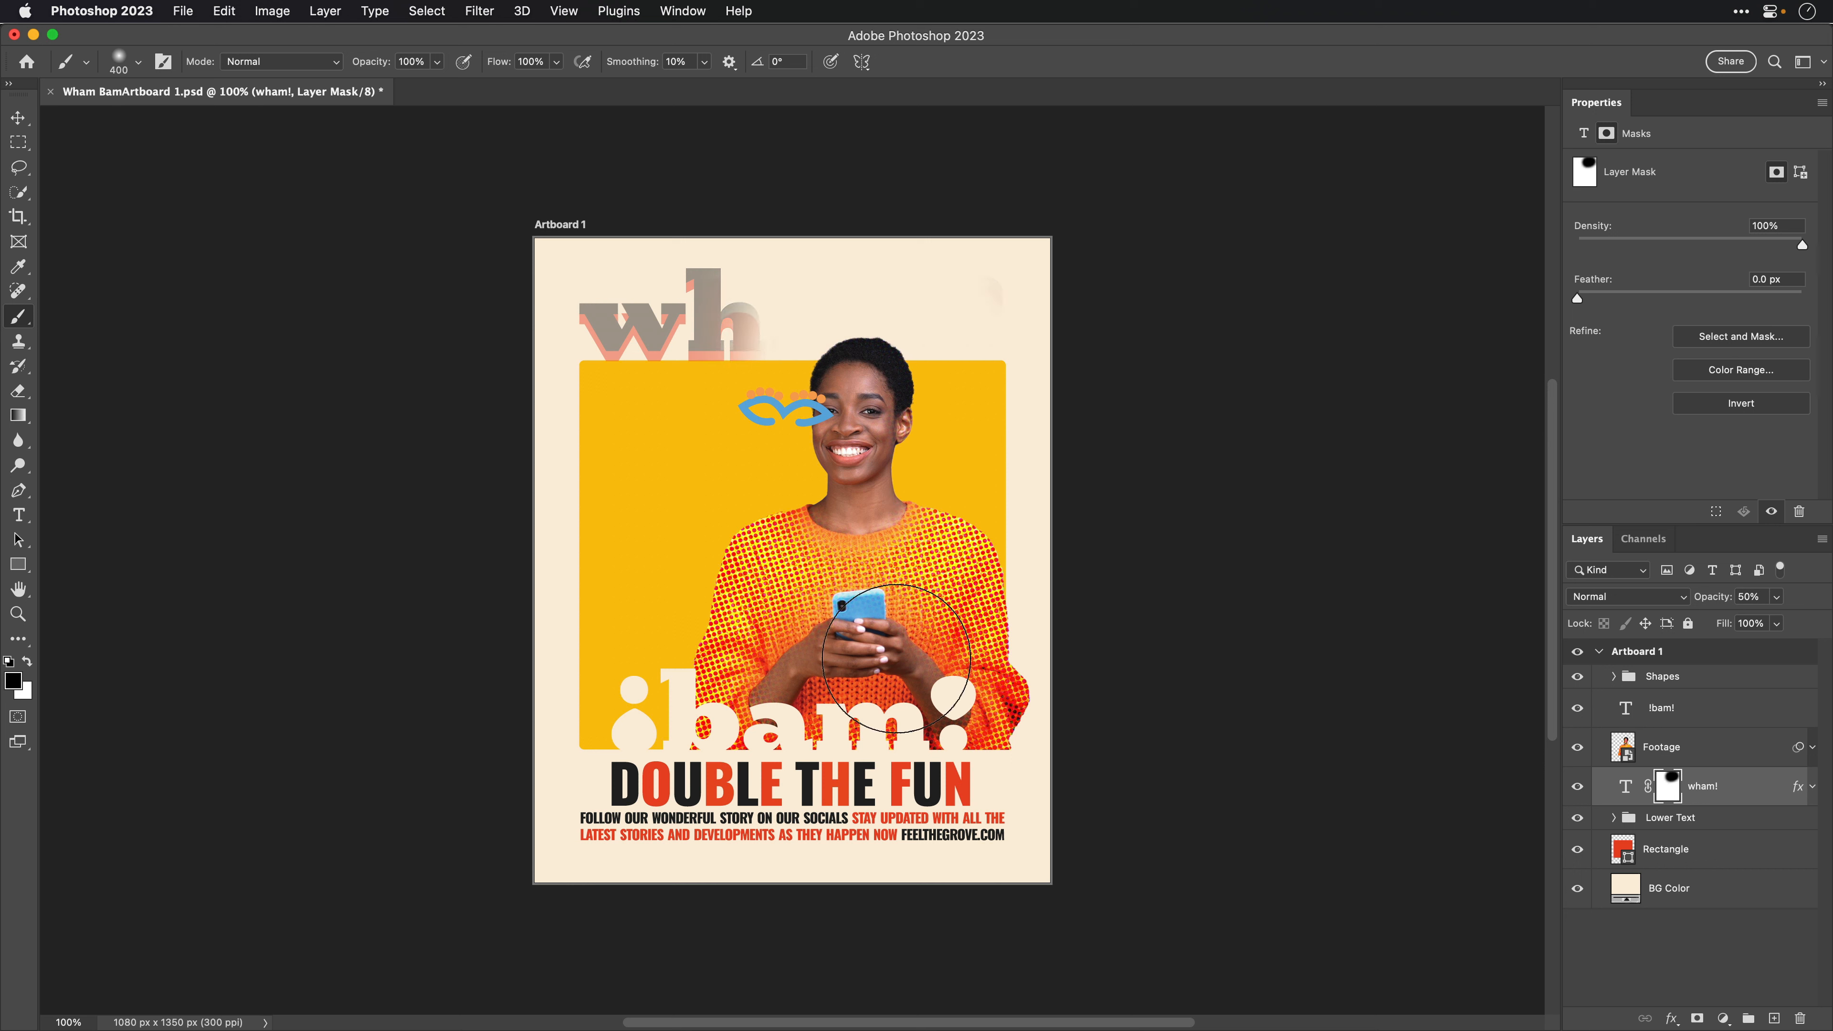
key(super+s)
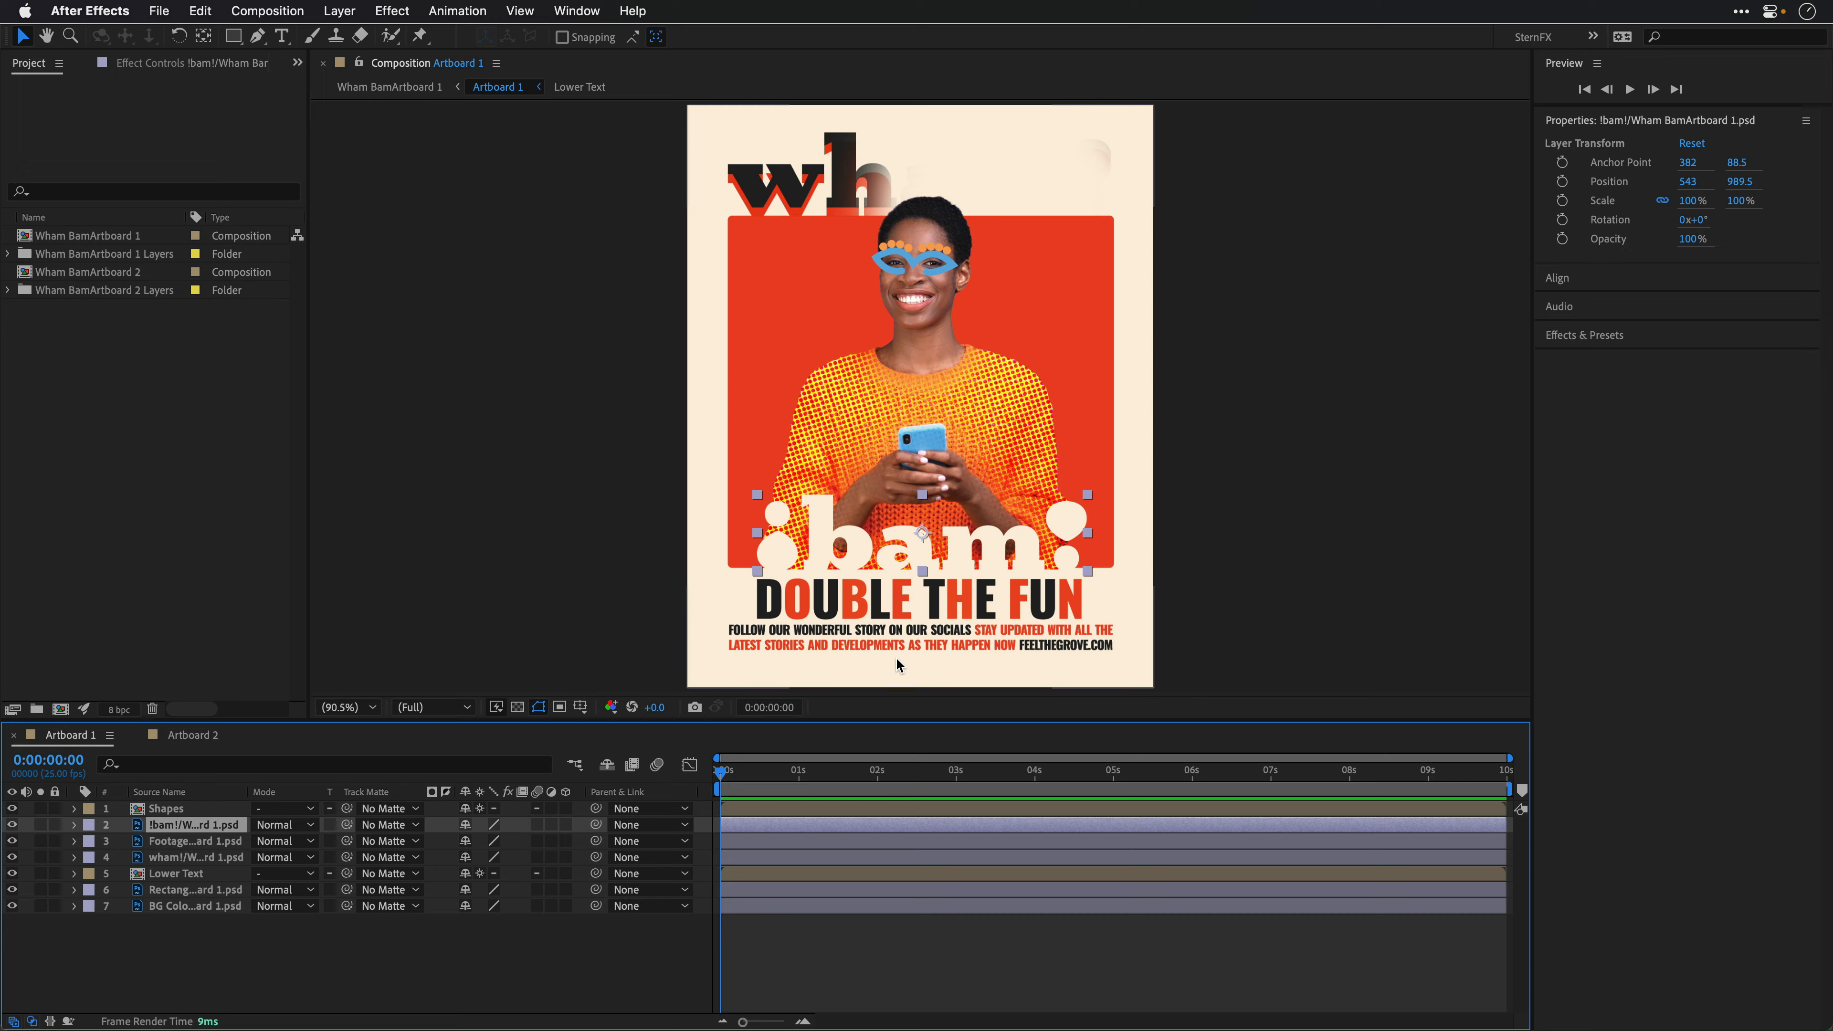
Step: Return to Photoshop, undo the mask, opacity, blend mode and Footage position changes, and save Wham BamArtboard 1.psd
key(super+Tab)
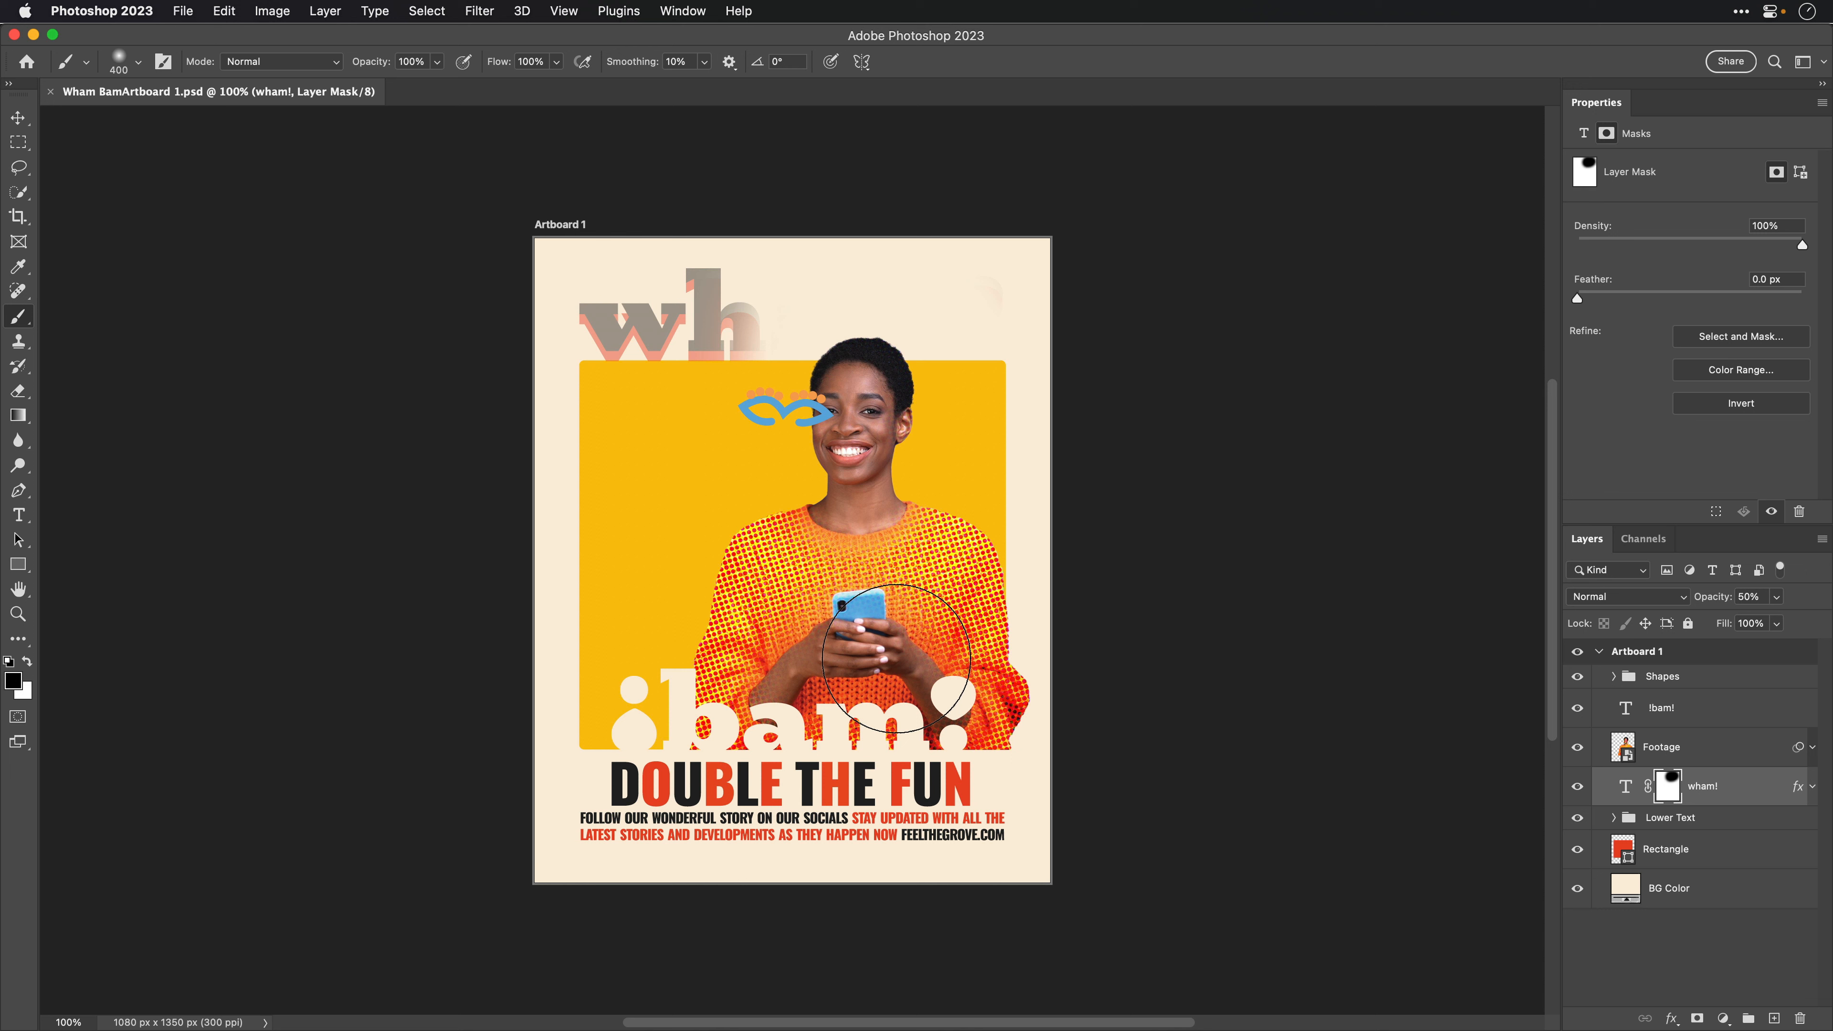
key(super+z)
key(super+z)
key(super+z)
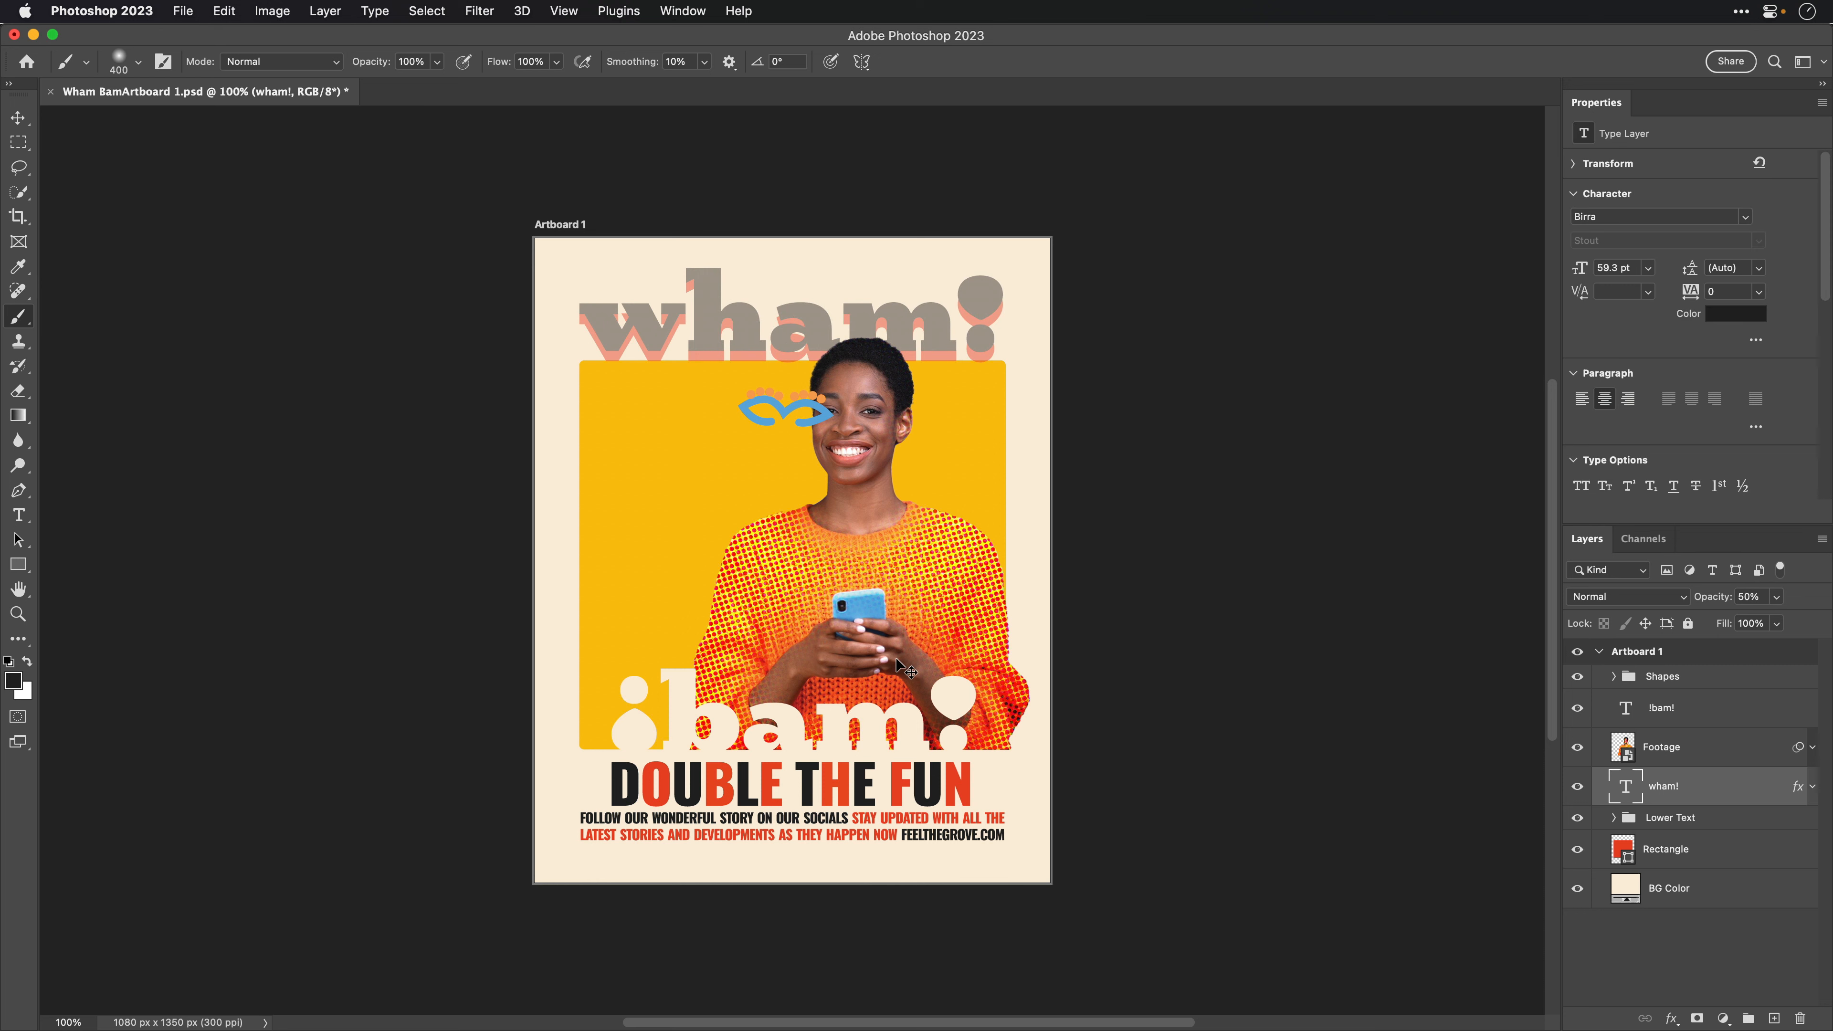
key(super+z)
key(super+z)
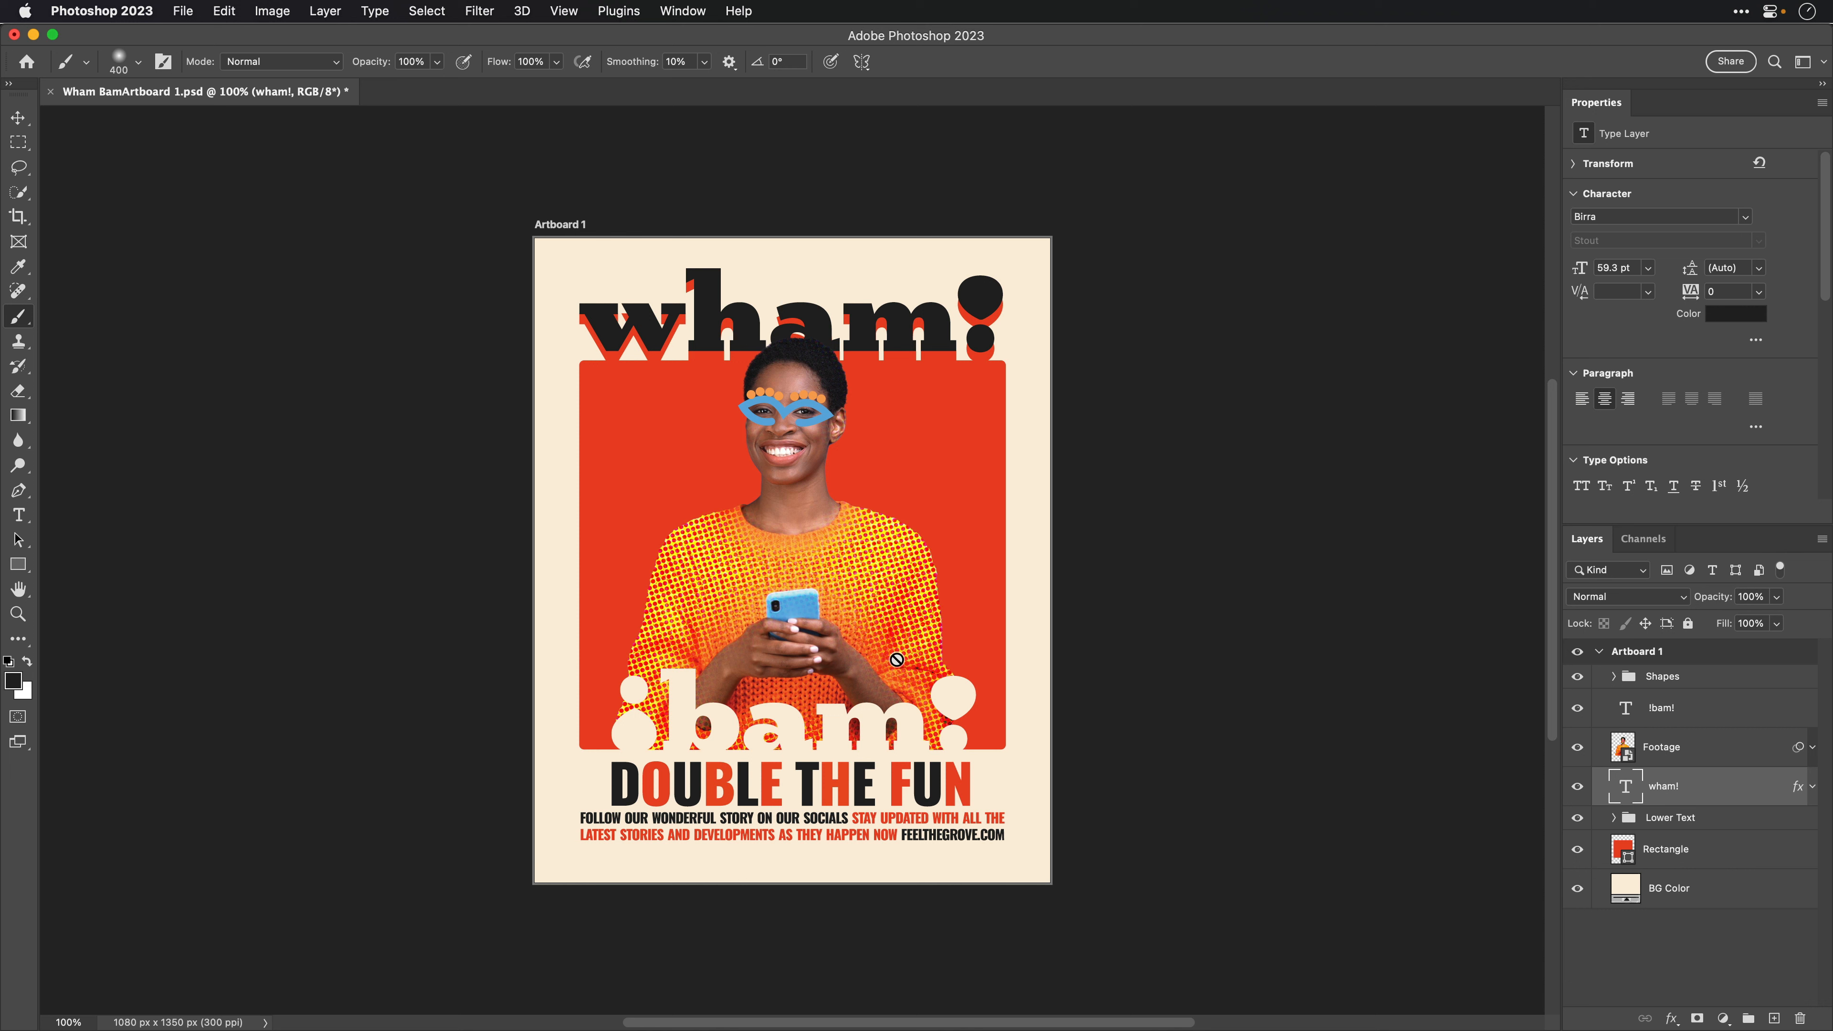
click(20, 144)
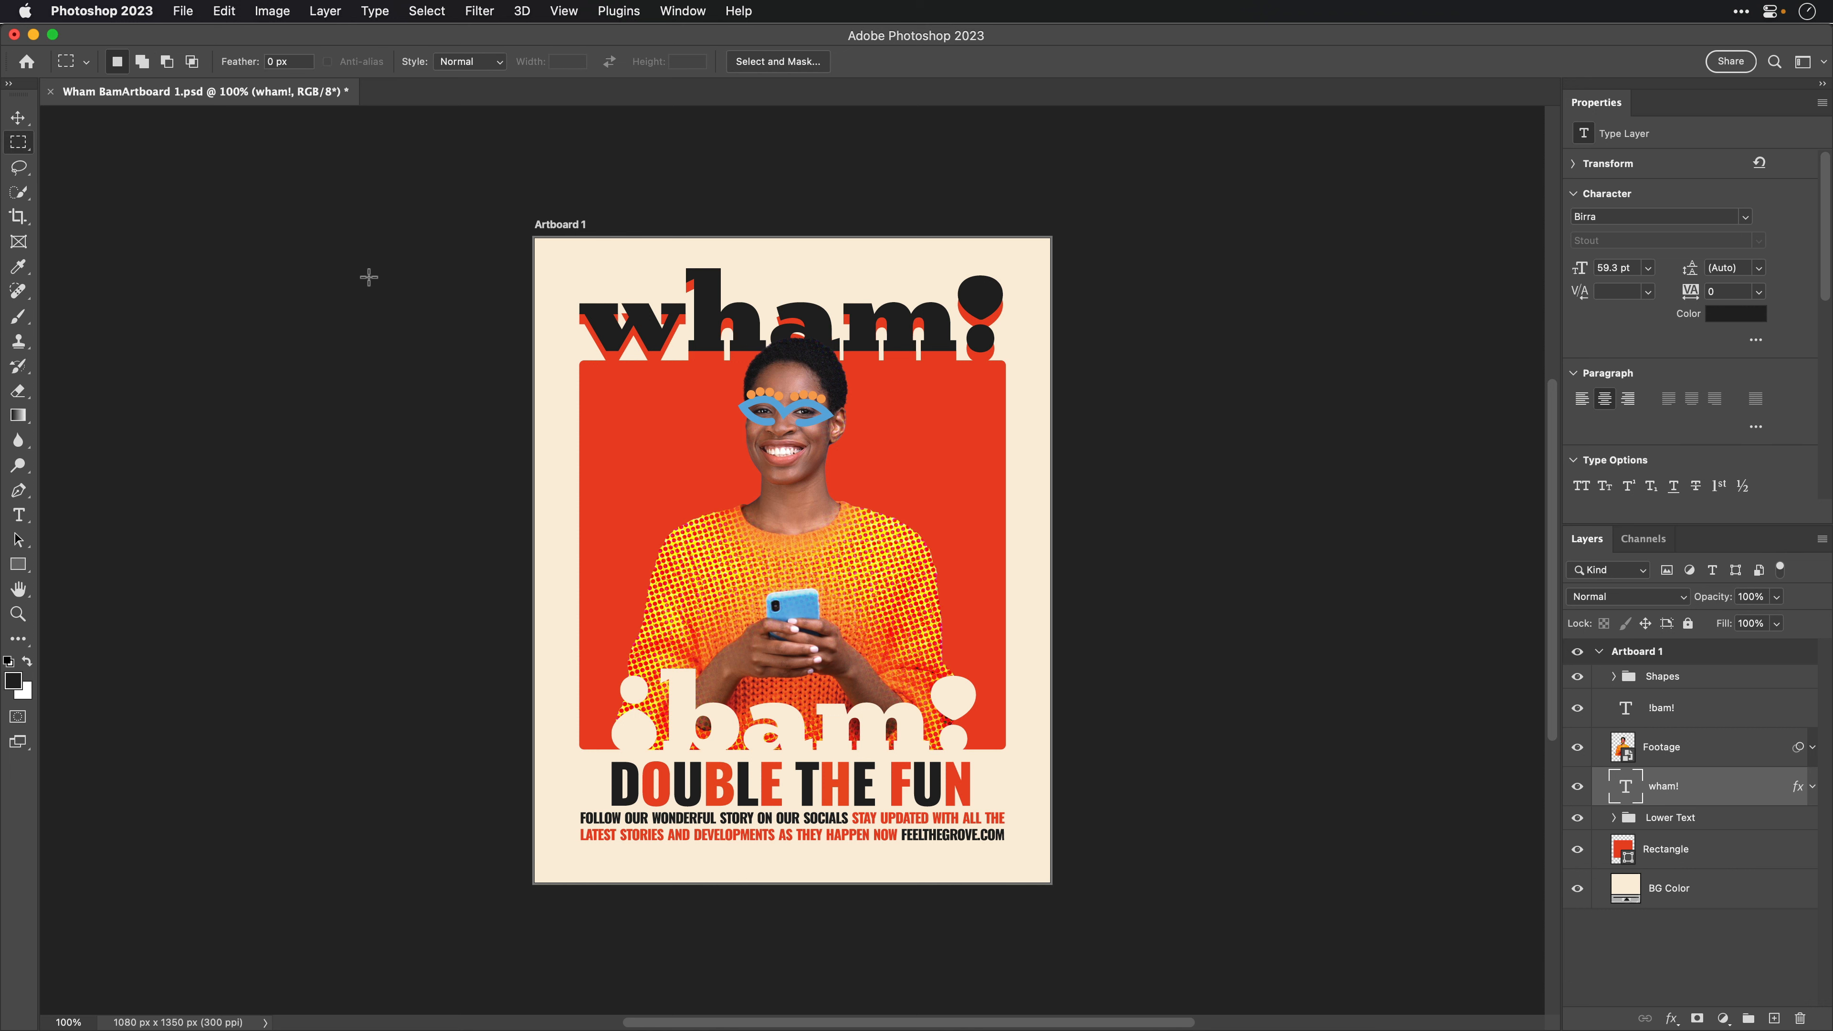
key(super+s)
key(super+Tab)
Step: Inspect the Shapes group by toggling the visibility of its Circles and Mask layers off and on, and collapse the group
click(1621, 679)
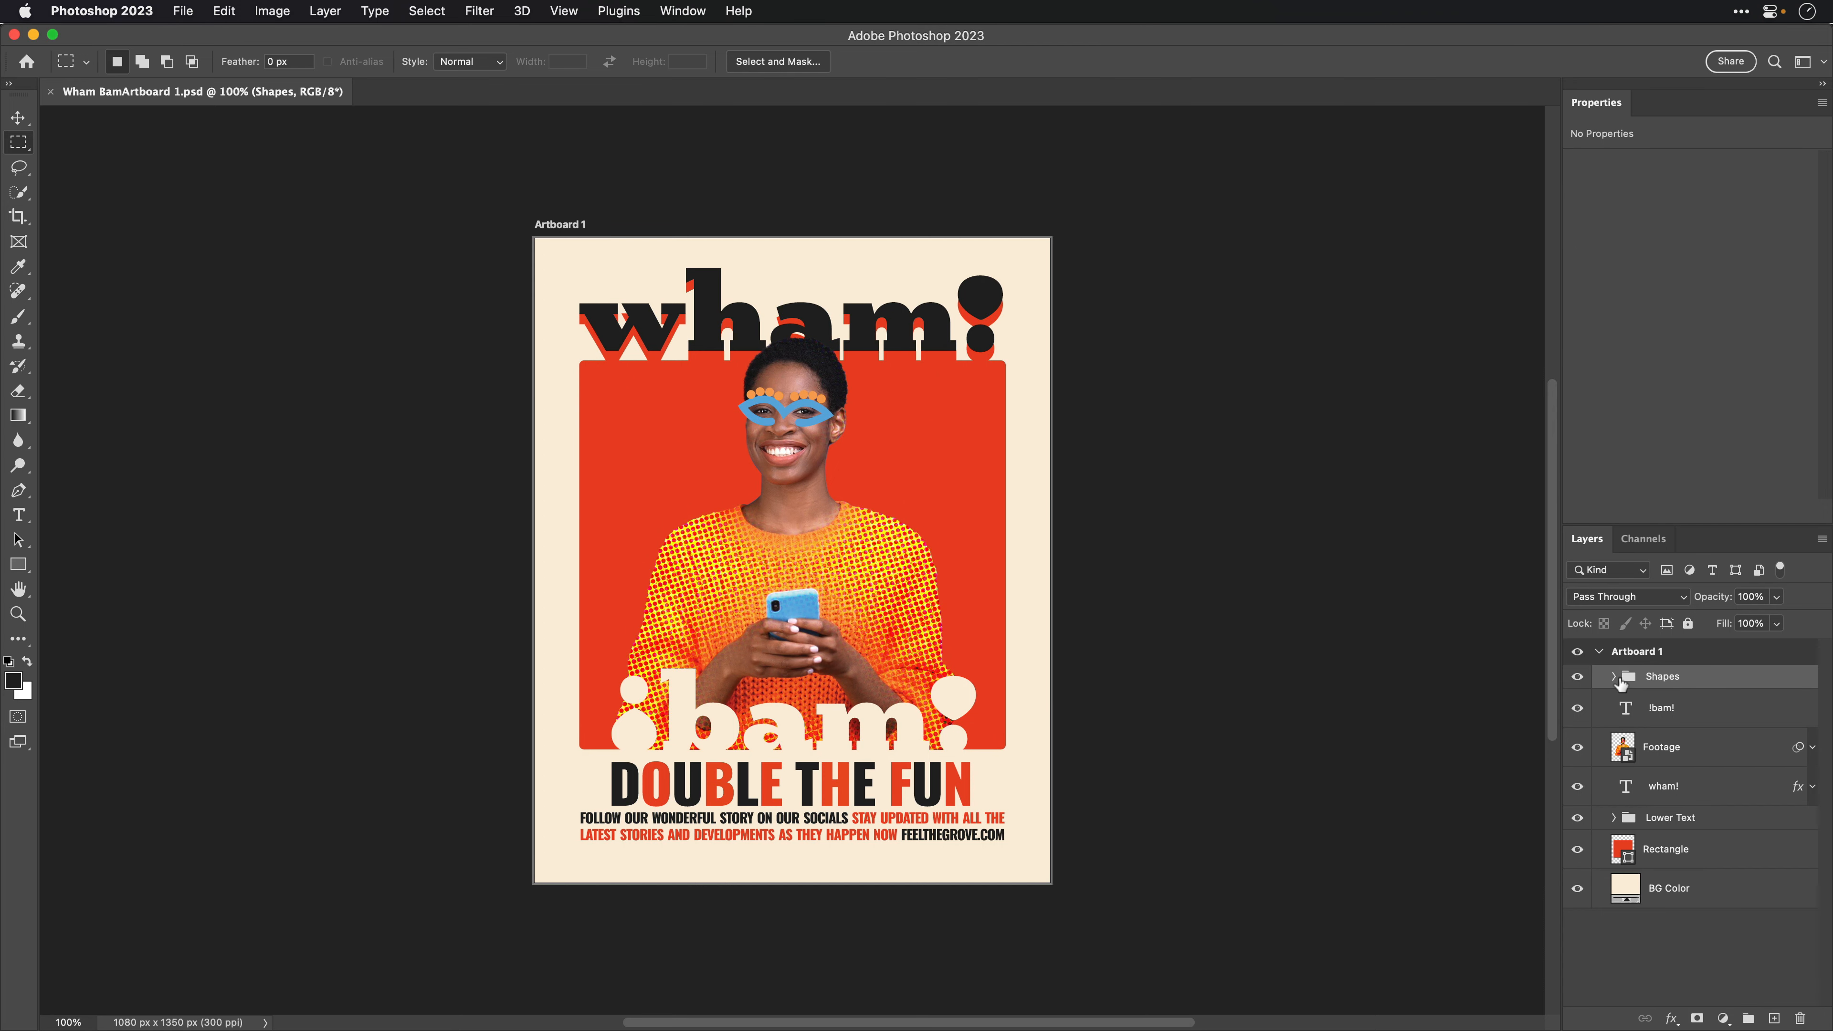
click(1613, 676)
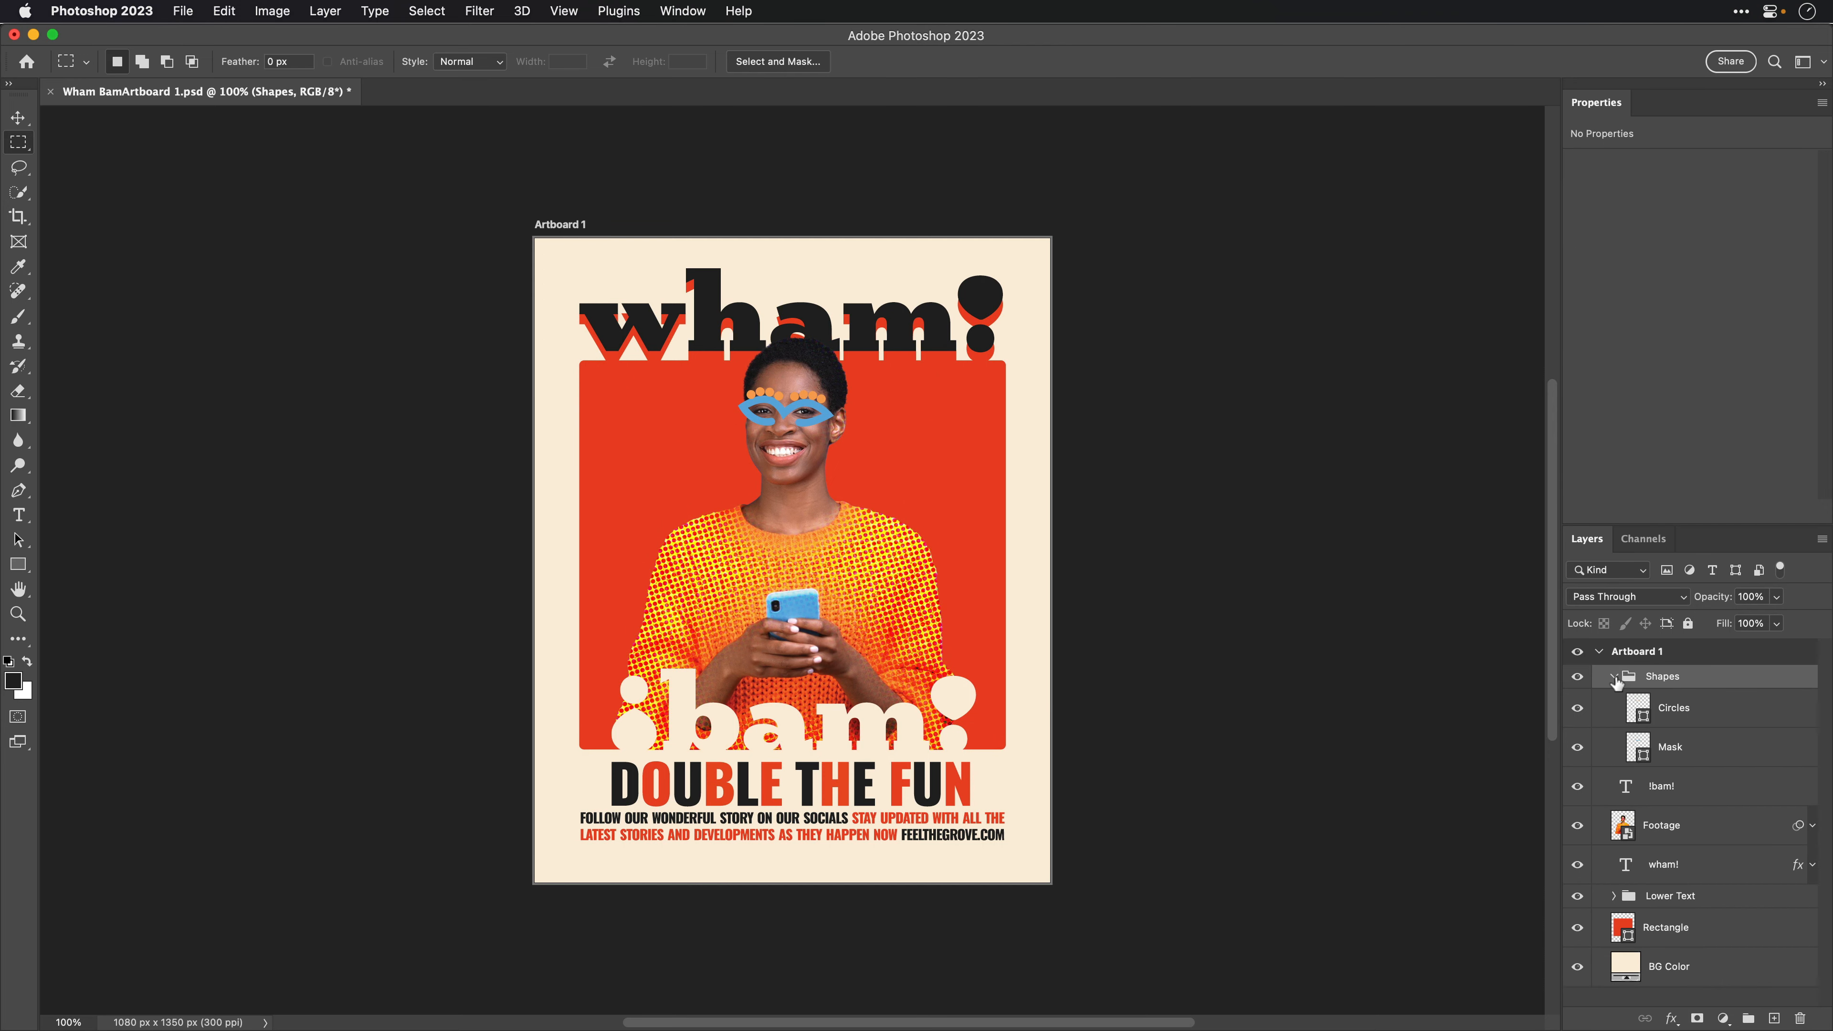
click(1578, 709)
click(1577, 747)
click(1578, 709)
click(1578, 747)
click(1613, 676)
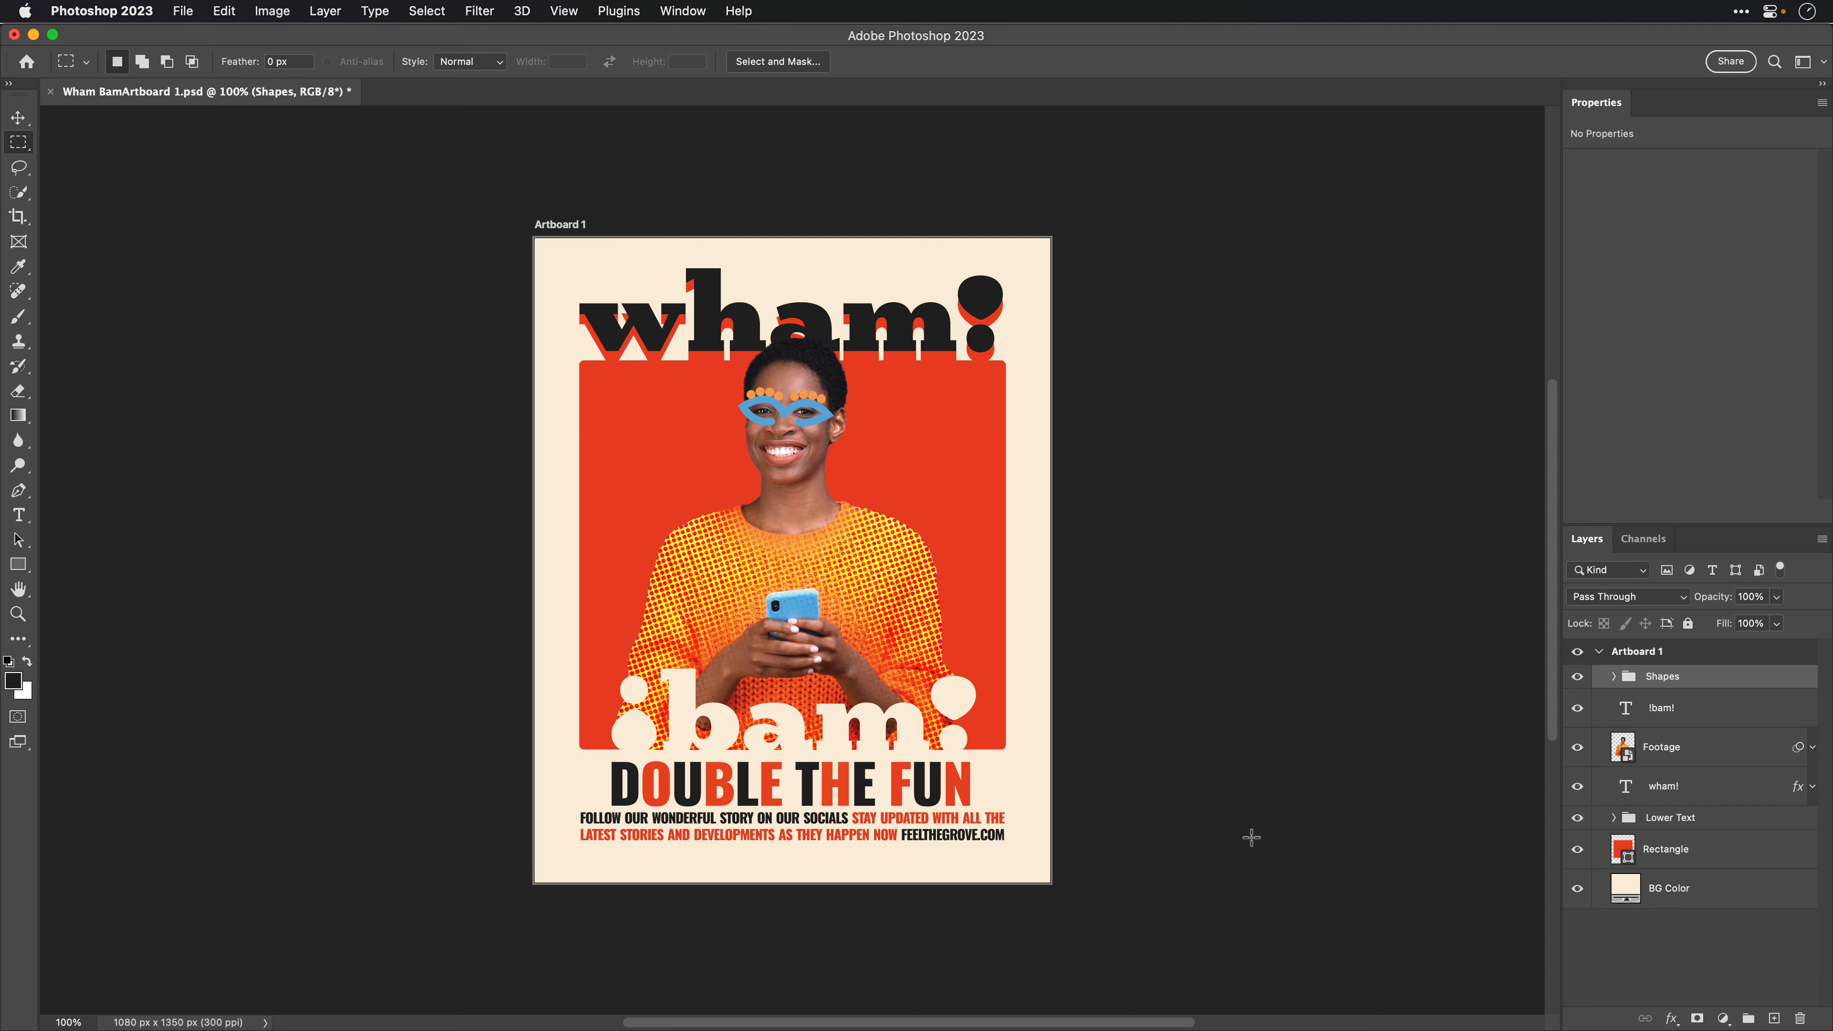
Step: Expand the Lower Text group in Photoshop to examine its text layers
click(1600, 825)
click(1614, 817)
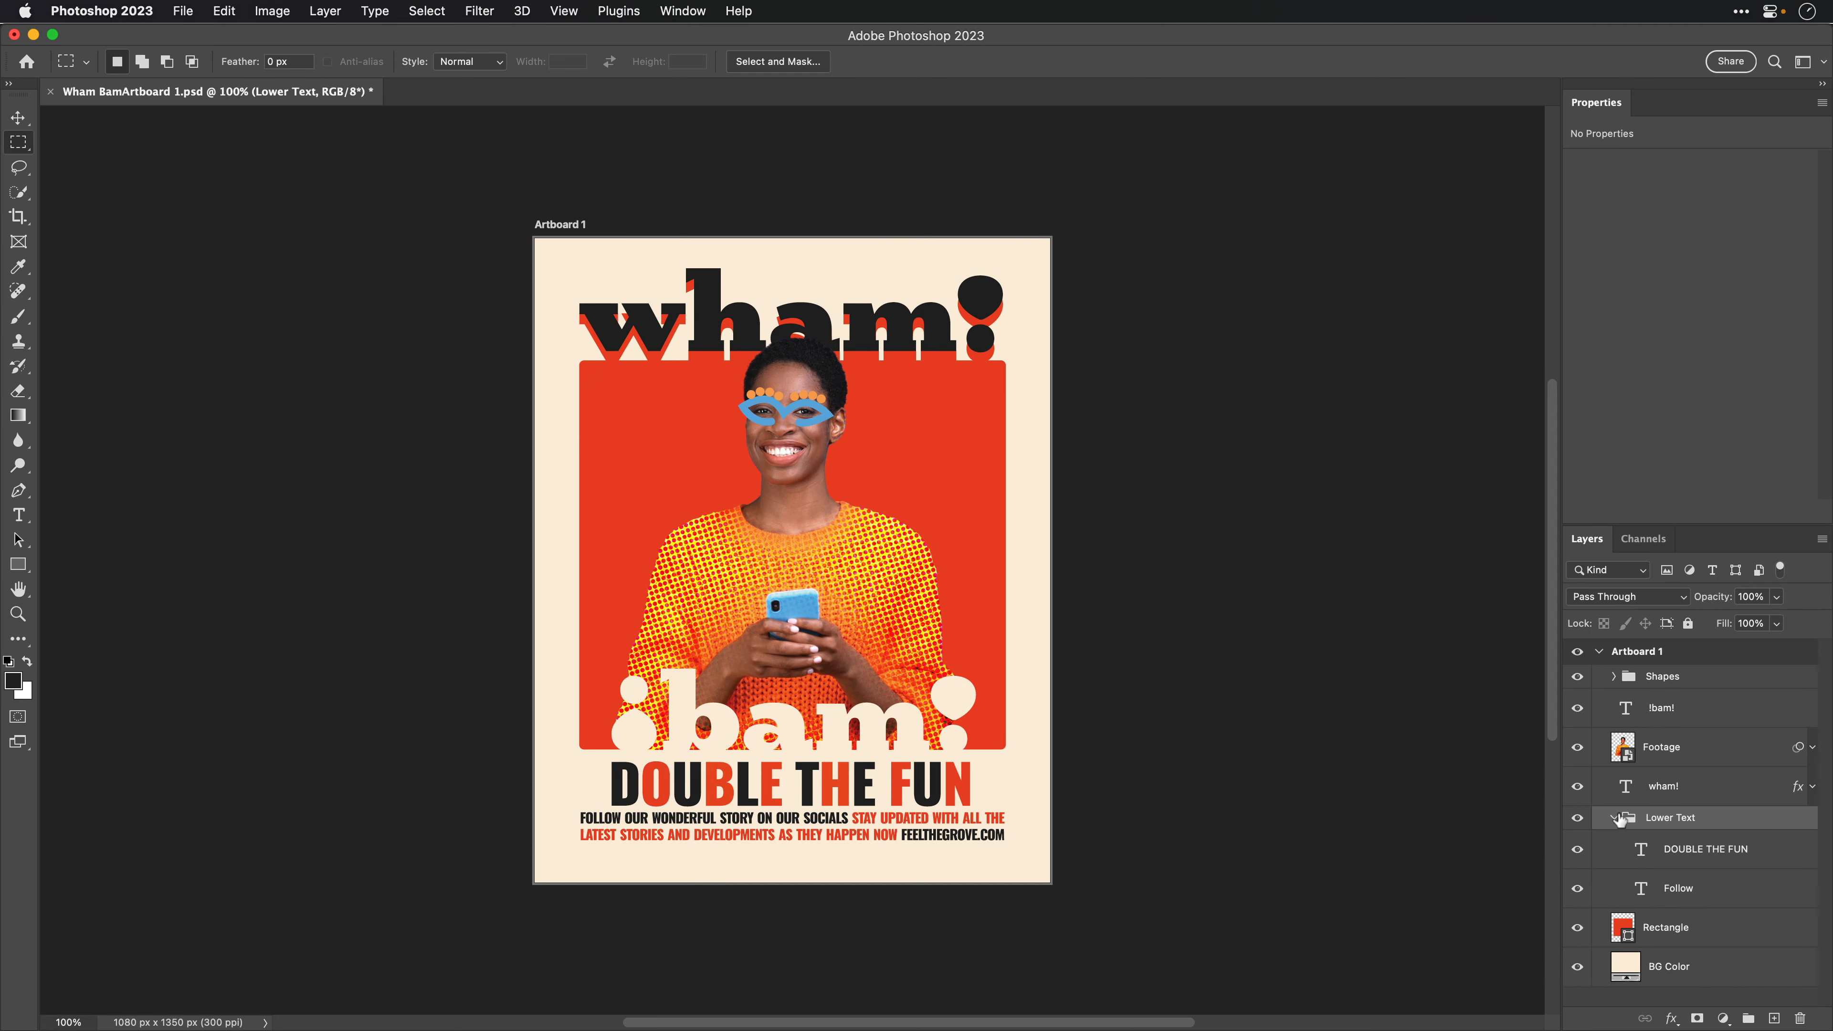
click(1690, 858)
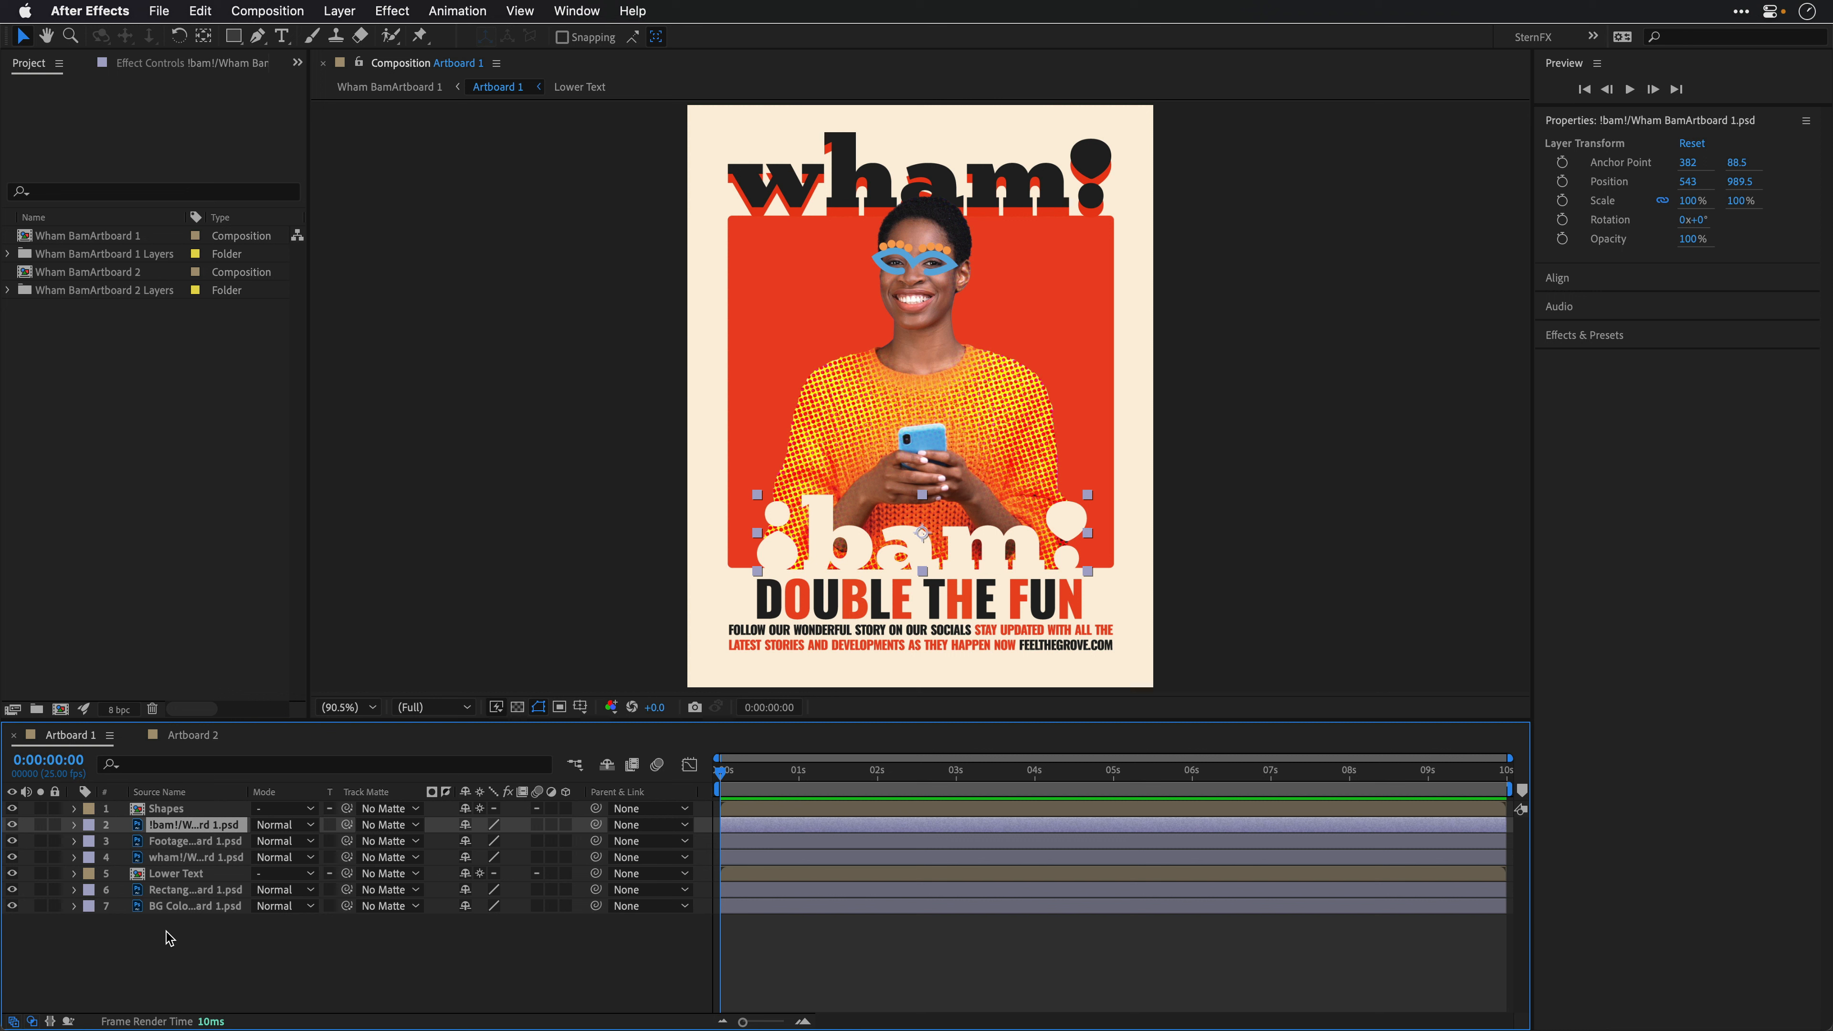
Step: Switch to After Effects, open the AEUX extension and expand its Groups options
click(575, 11)
mouse_move(582, 125)
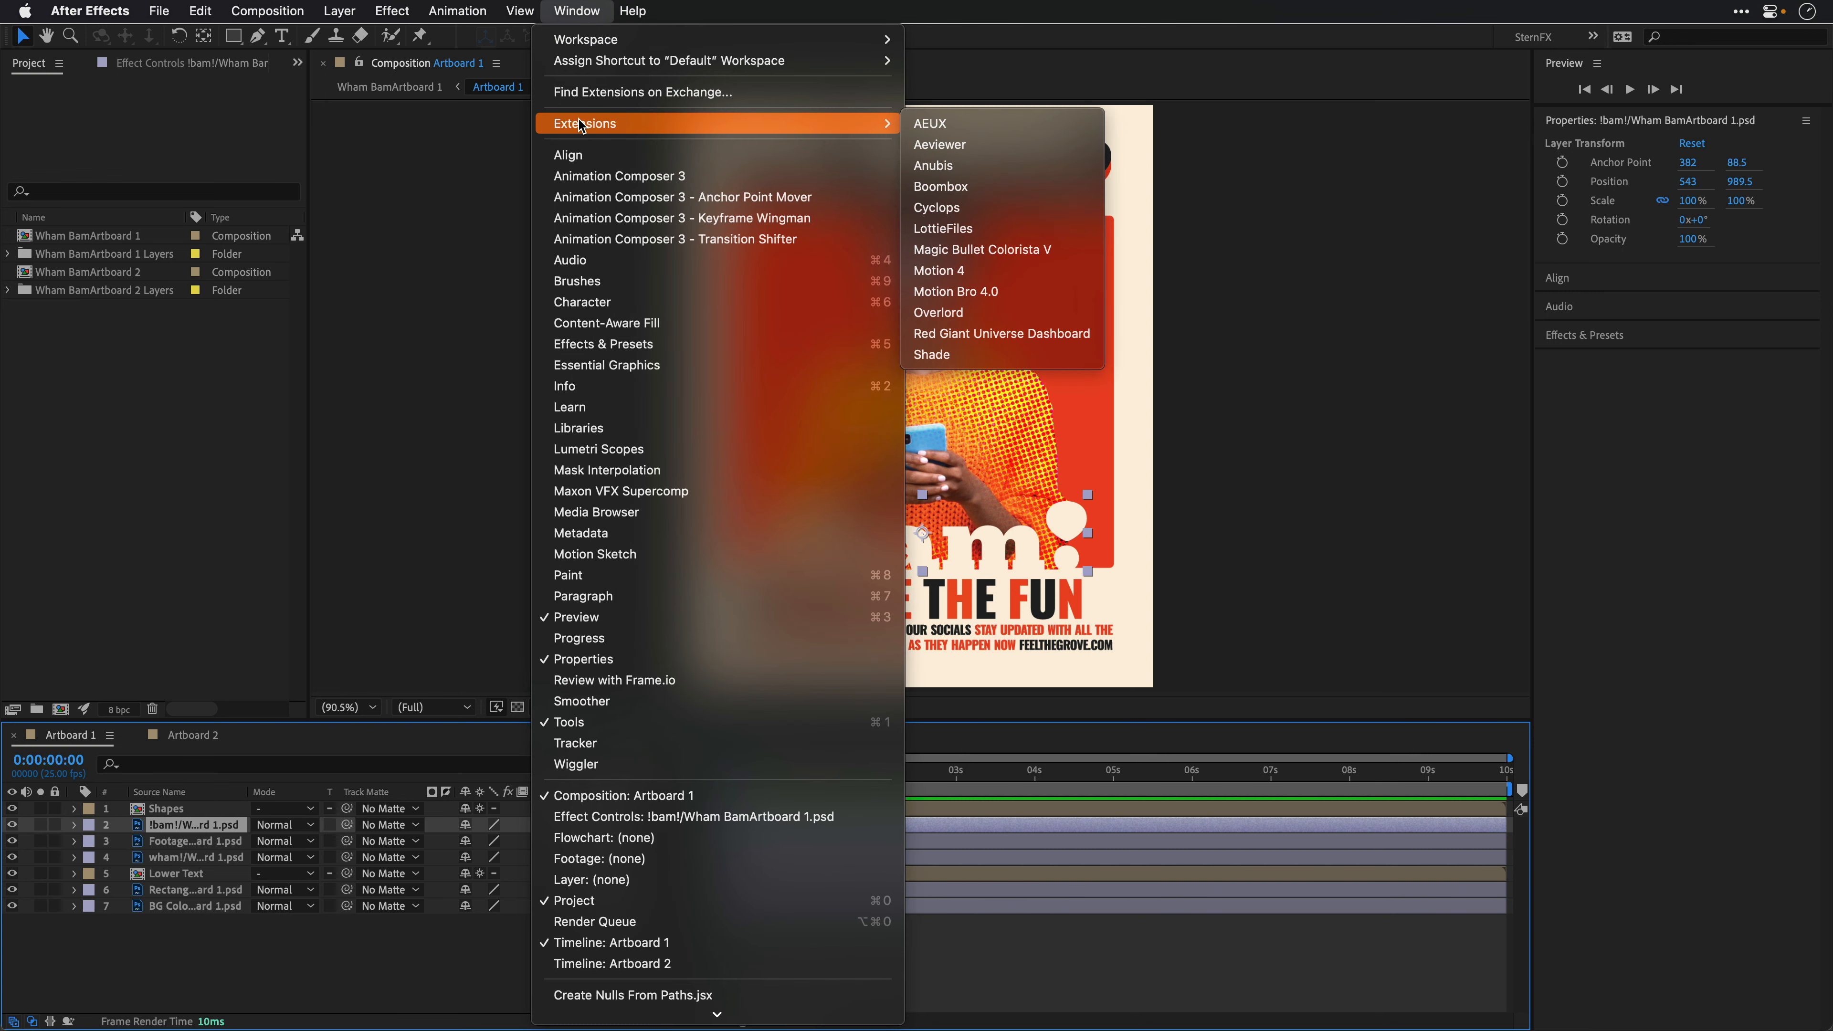
click(950, 123)
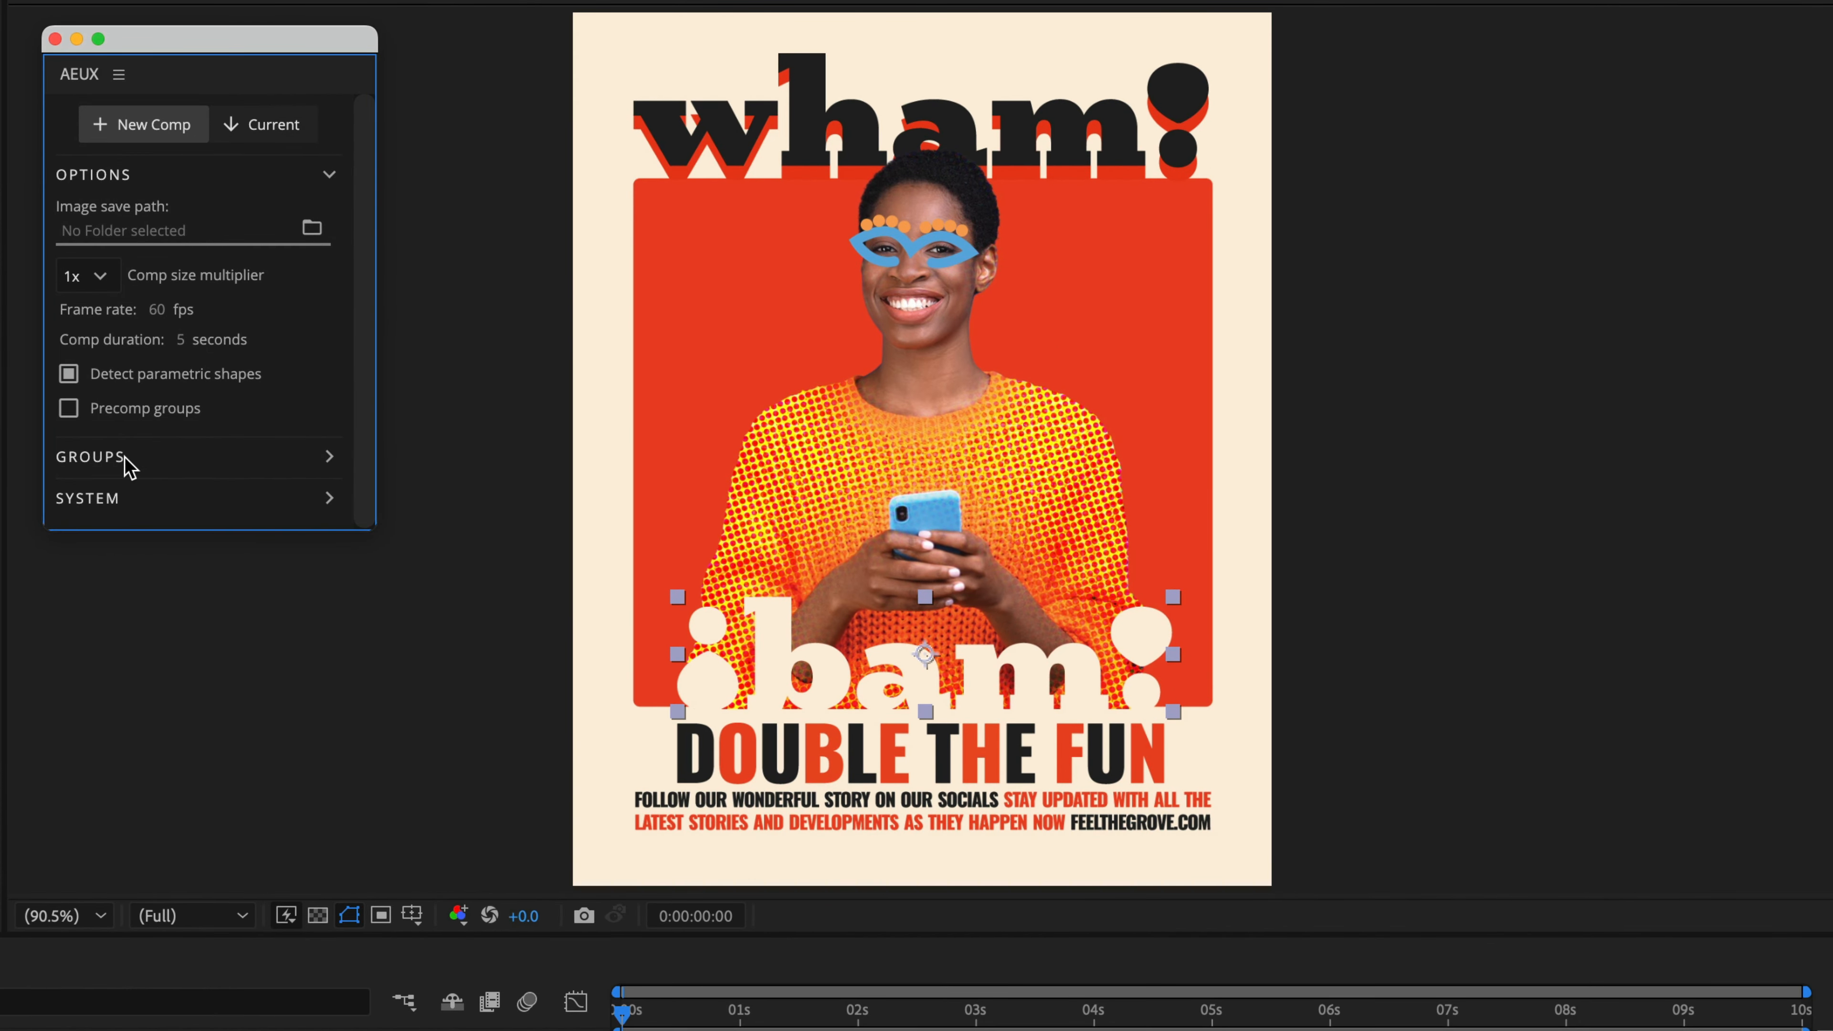
click(224, 439)
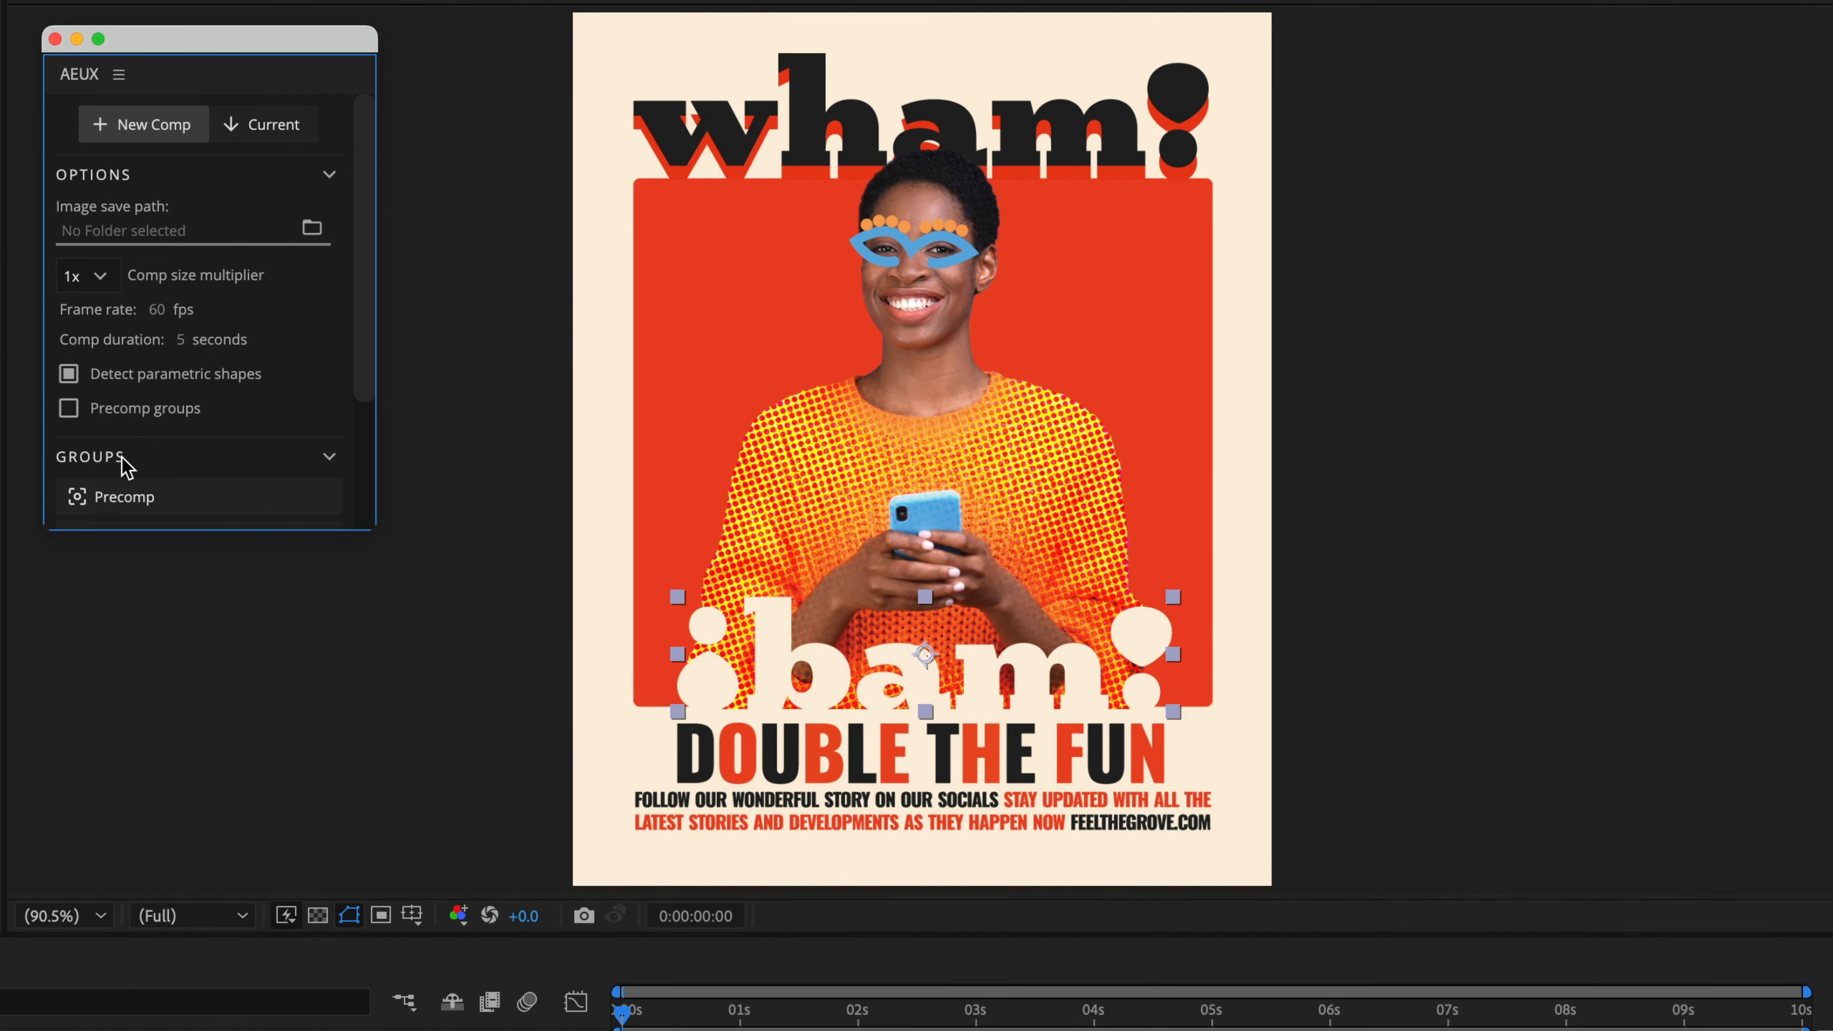
scroll(249, 462, down, 3)
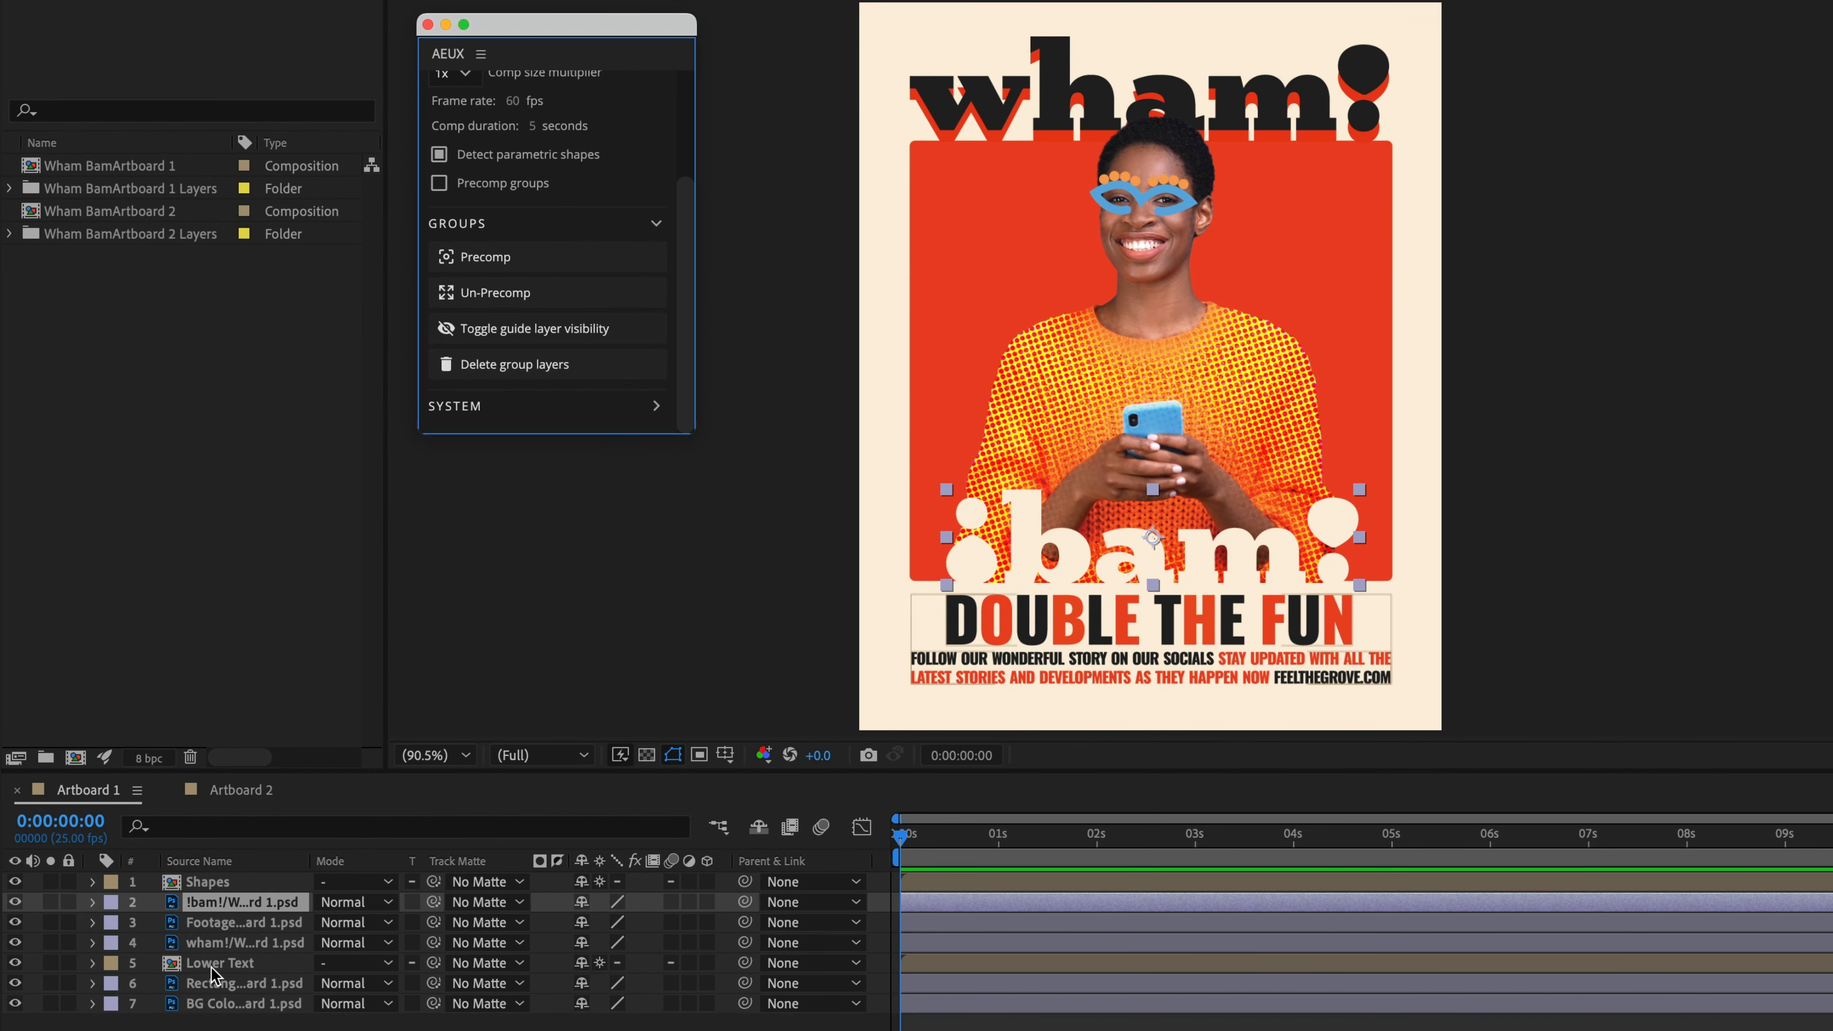
Step: Un-precomp the Lower Text layer of the Artboard 1 composition with AEUX, and close the extension
click(217, 965)
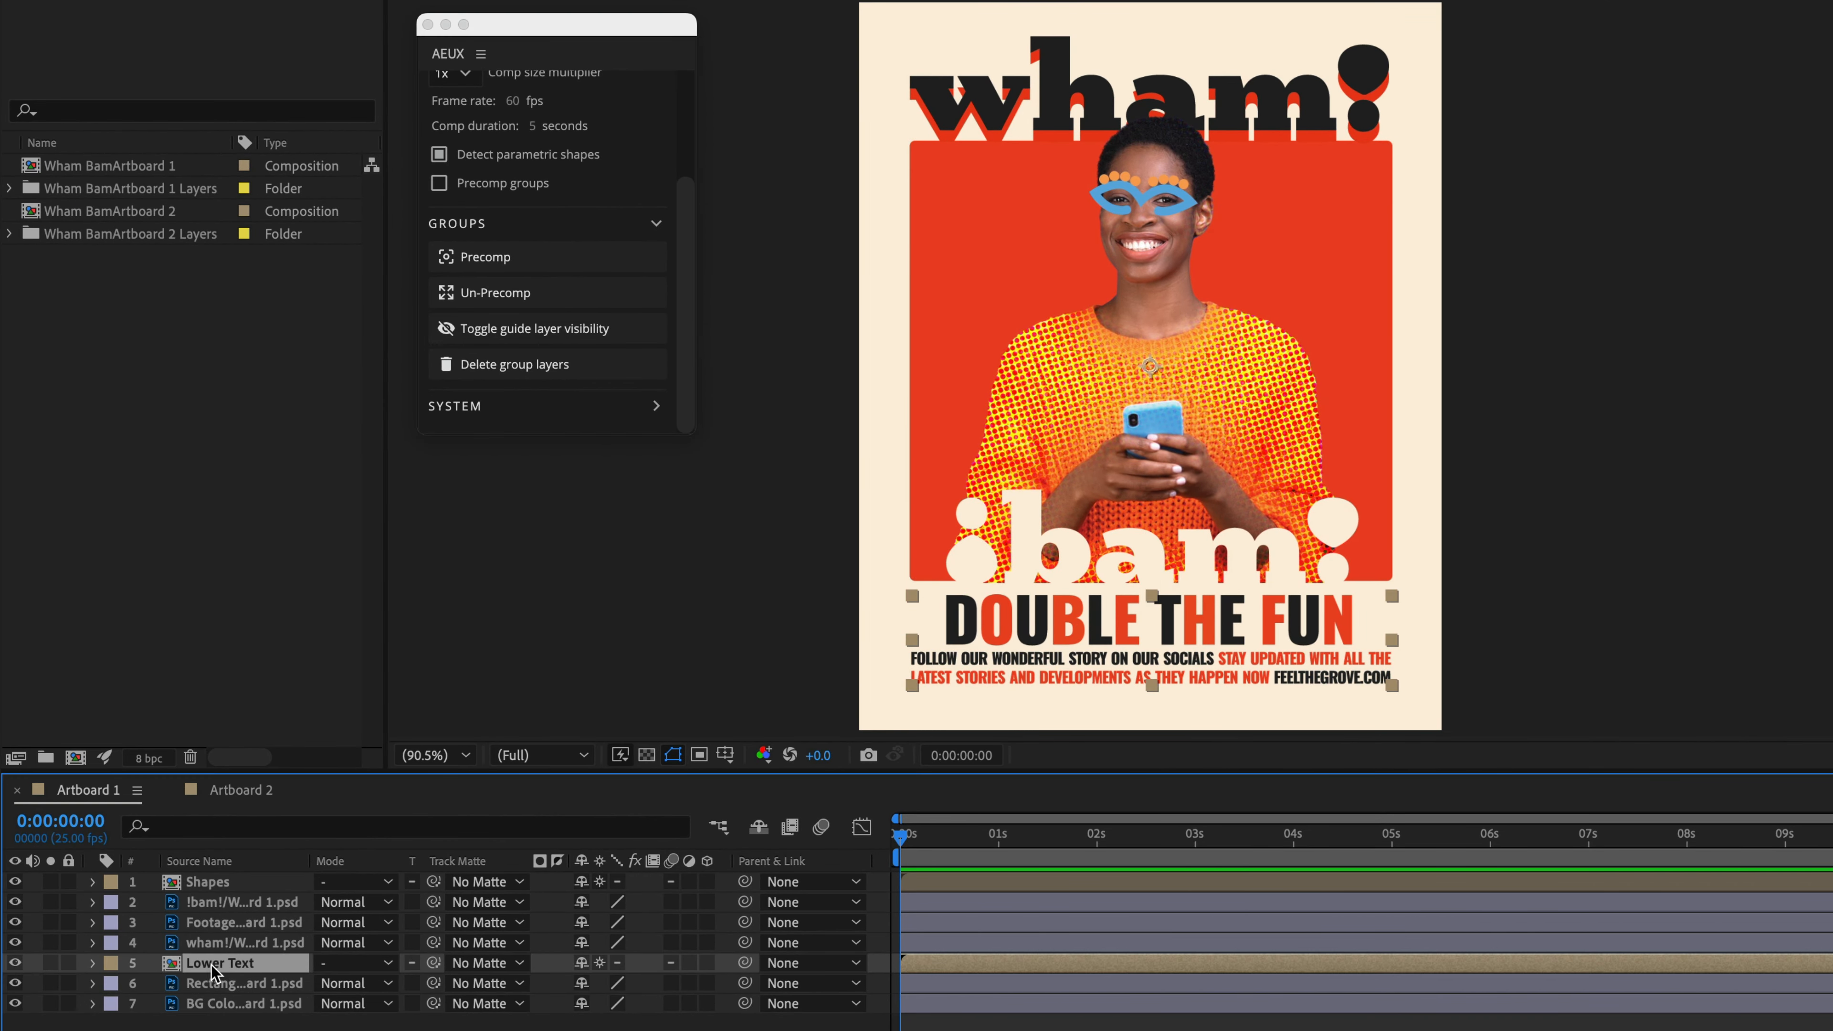
click(508, 300)
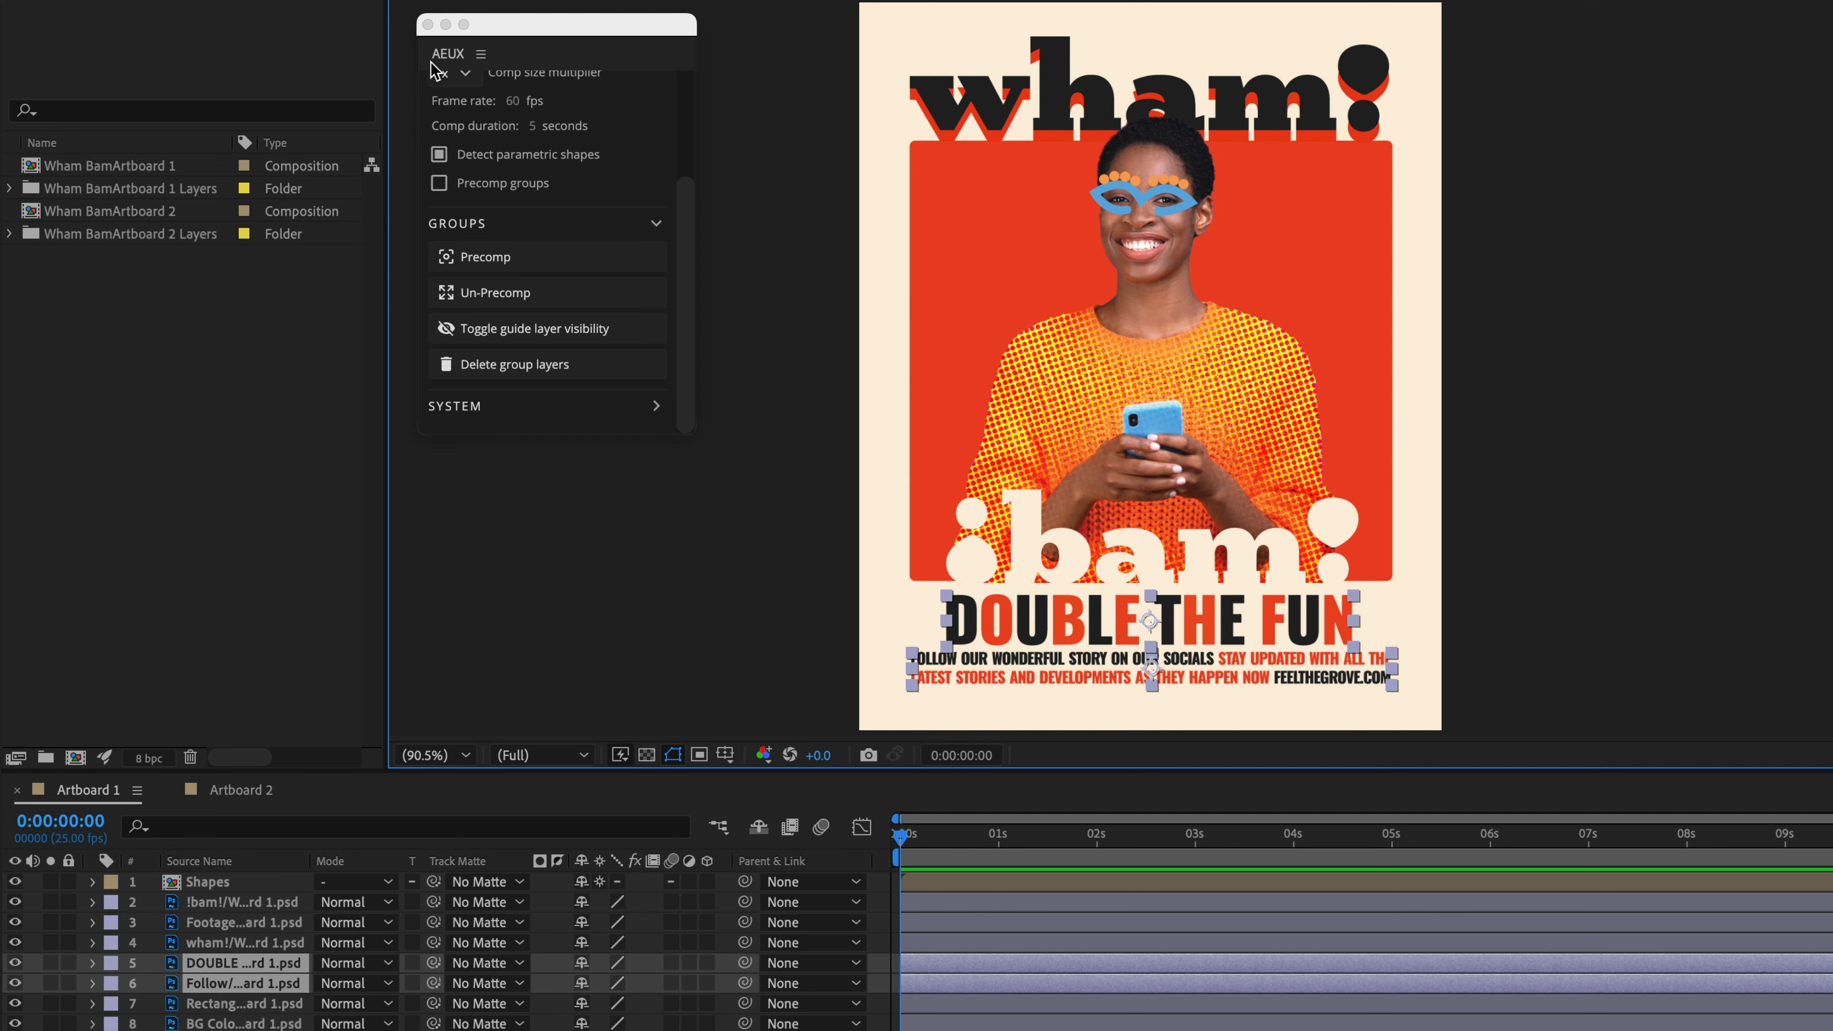
click(427, 25)
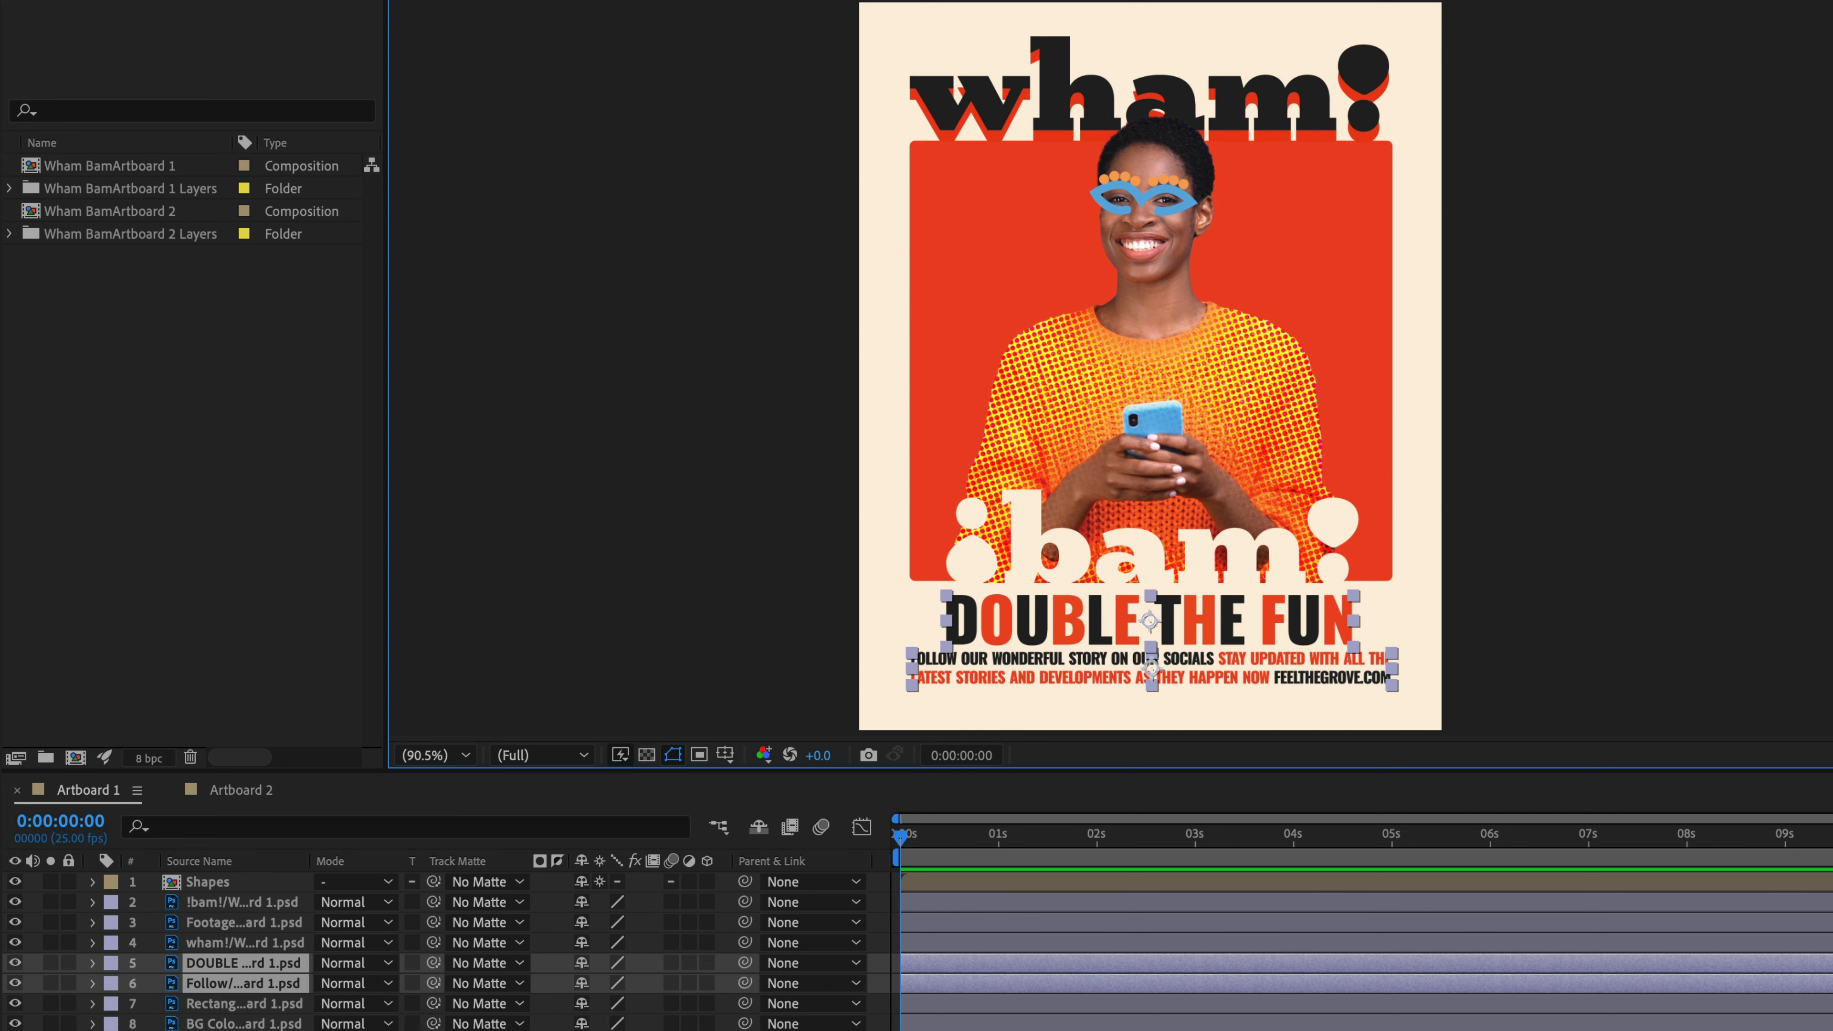
Step: Select all layers from !bam! through BG Color, convert them to editable text, and clear the selection
click(462, 1029)
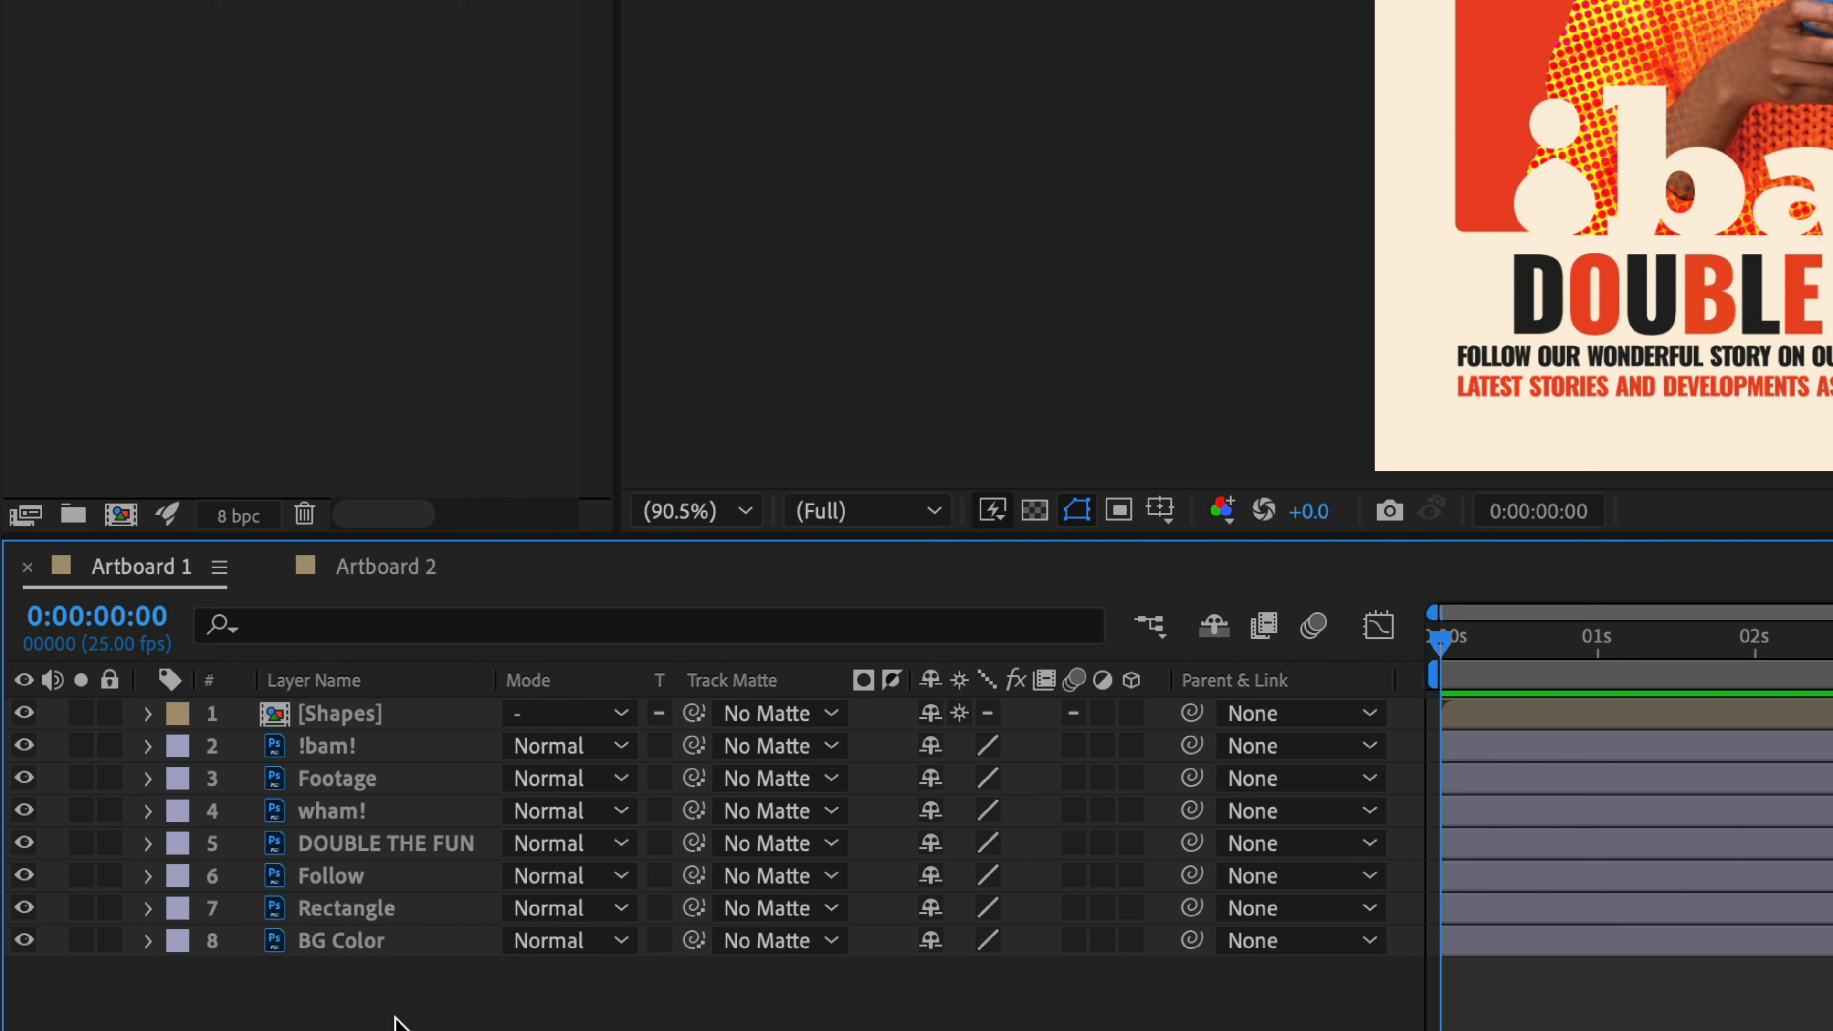
drag(395, 1019, 280, 758)
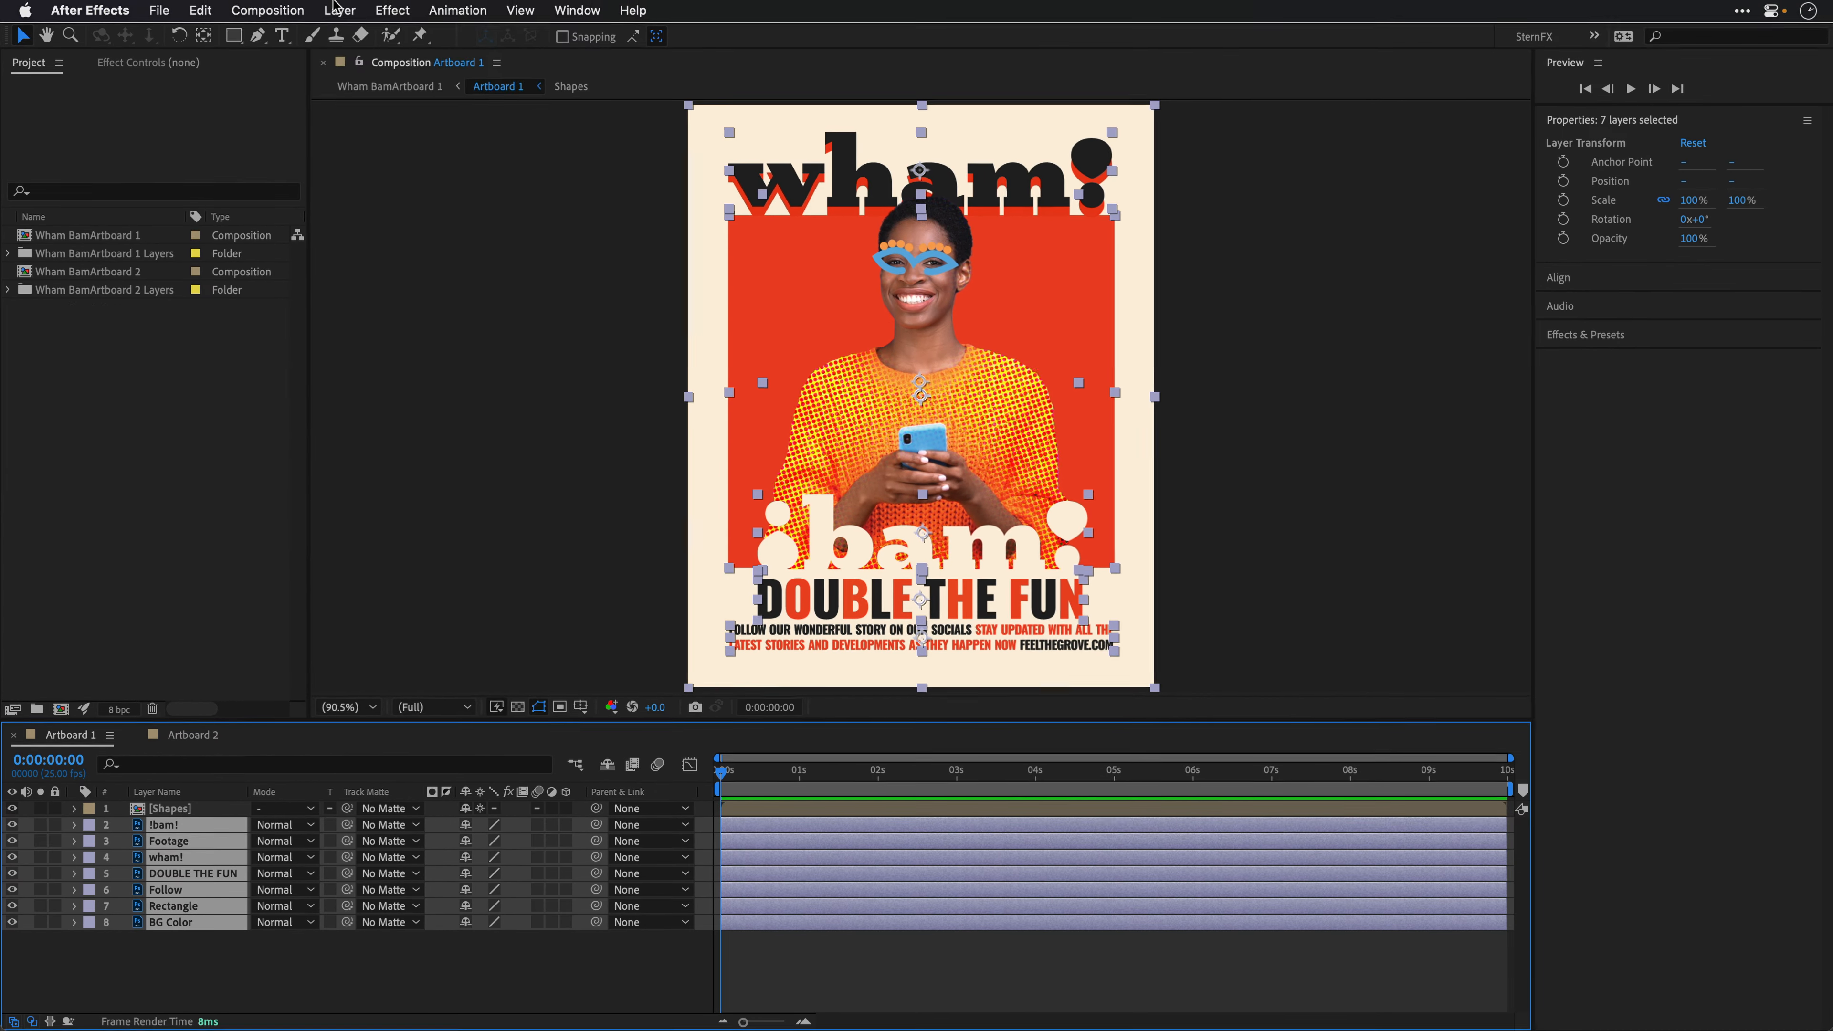
click(339, 10)
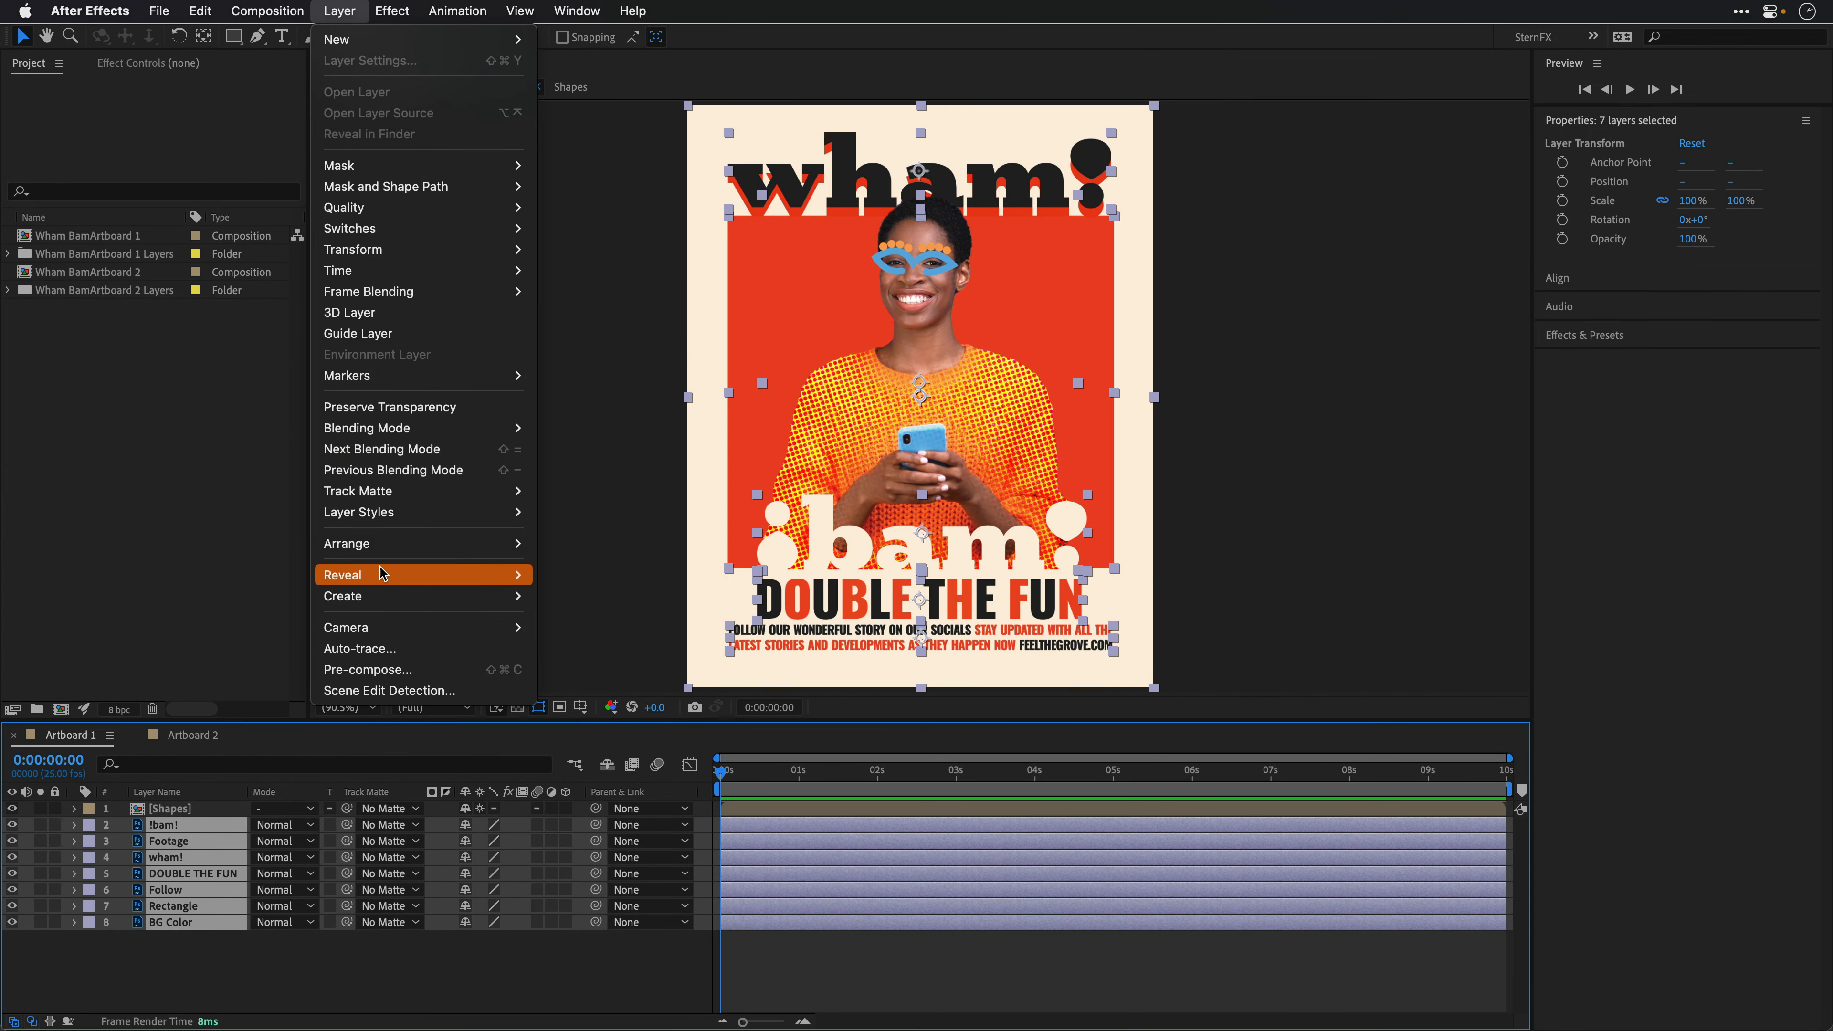
mouse_move(383, 598)
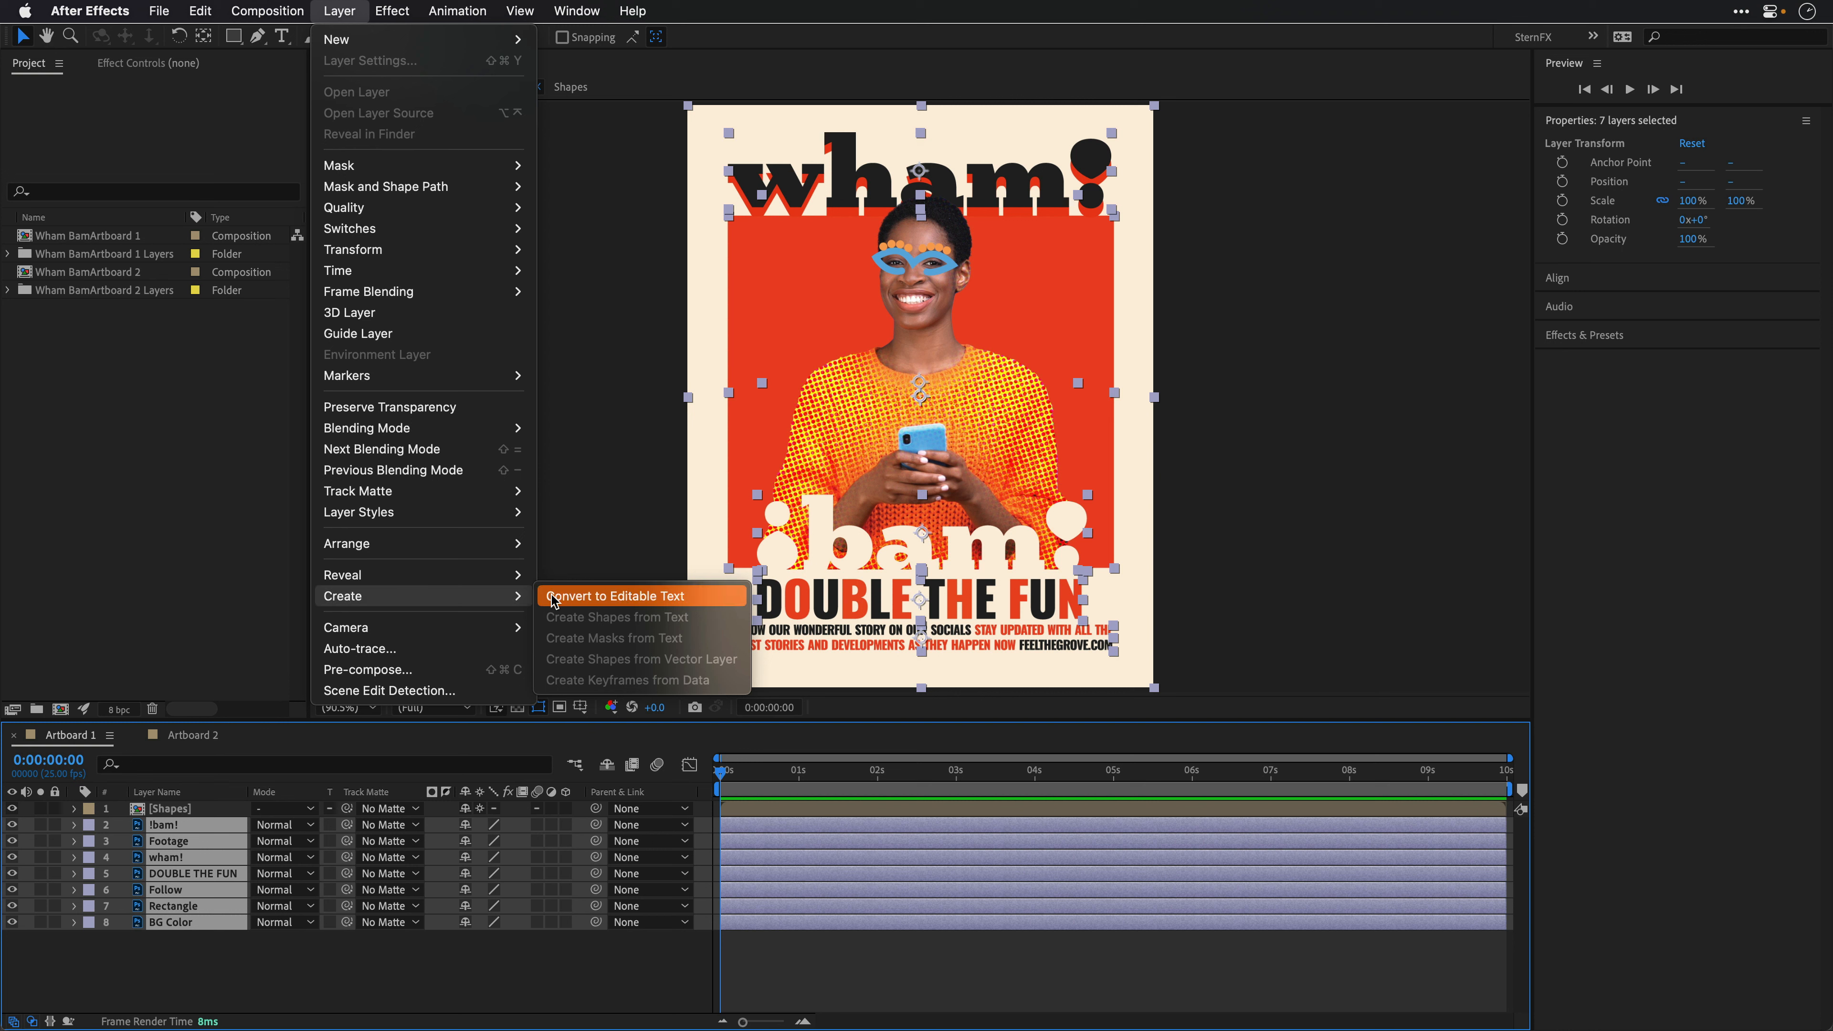
click(614, 598)
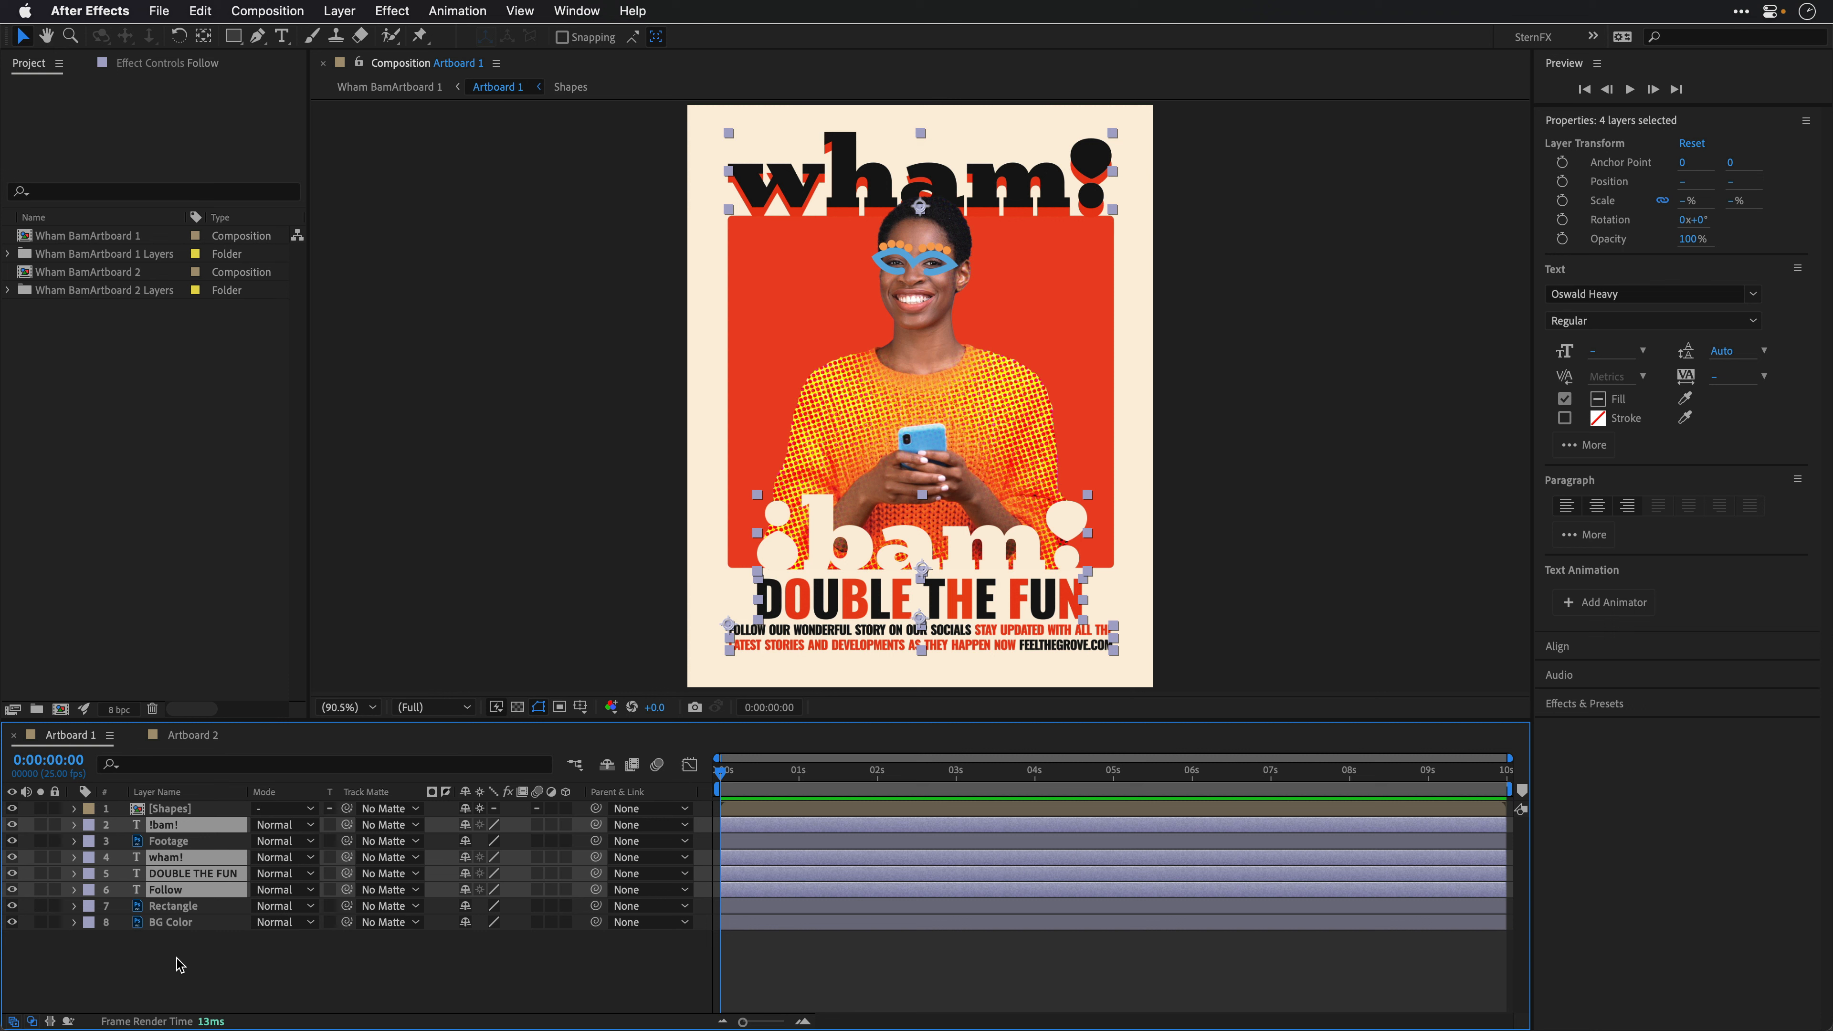
click(179, 965)
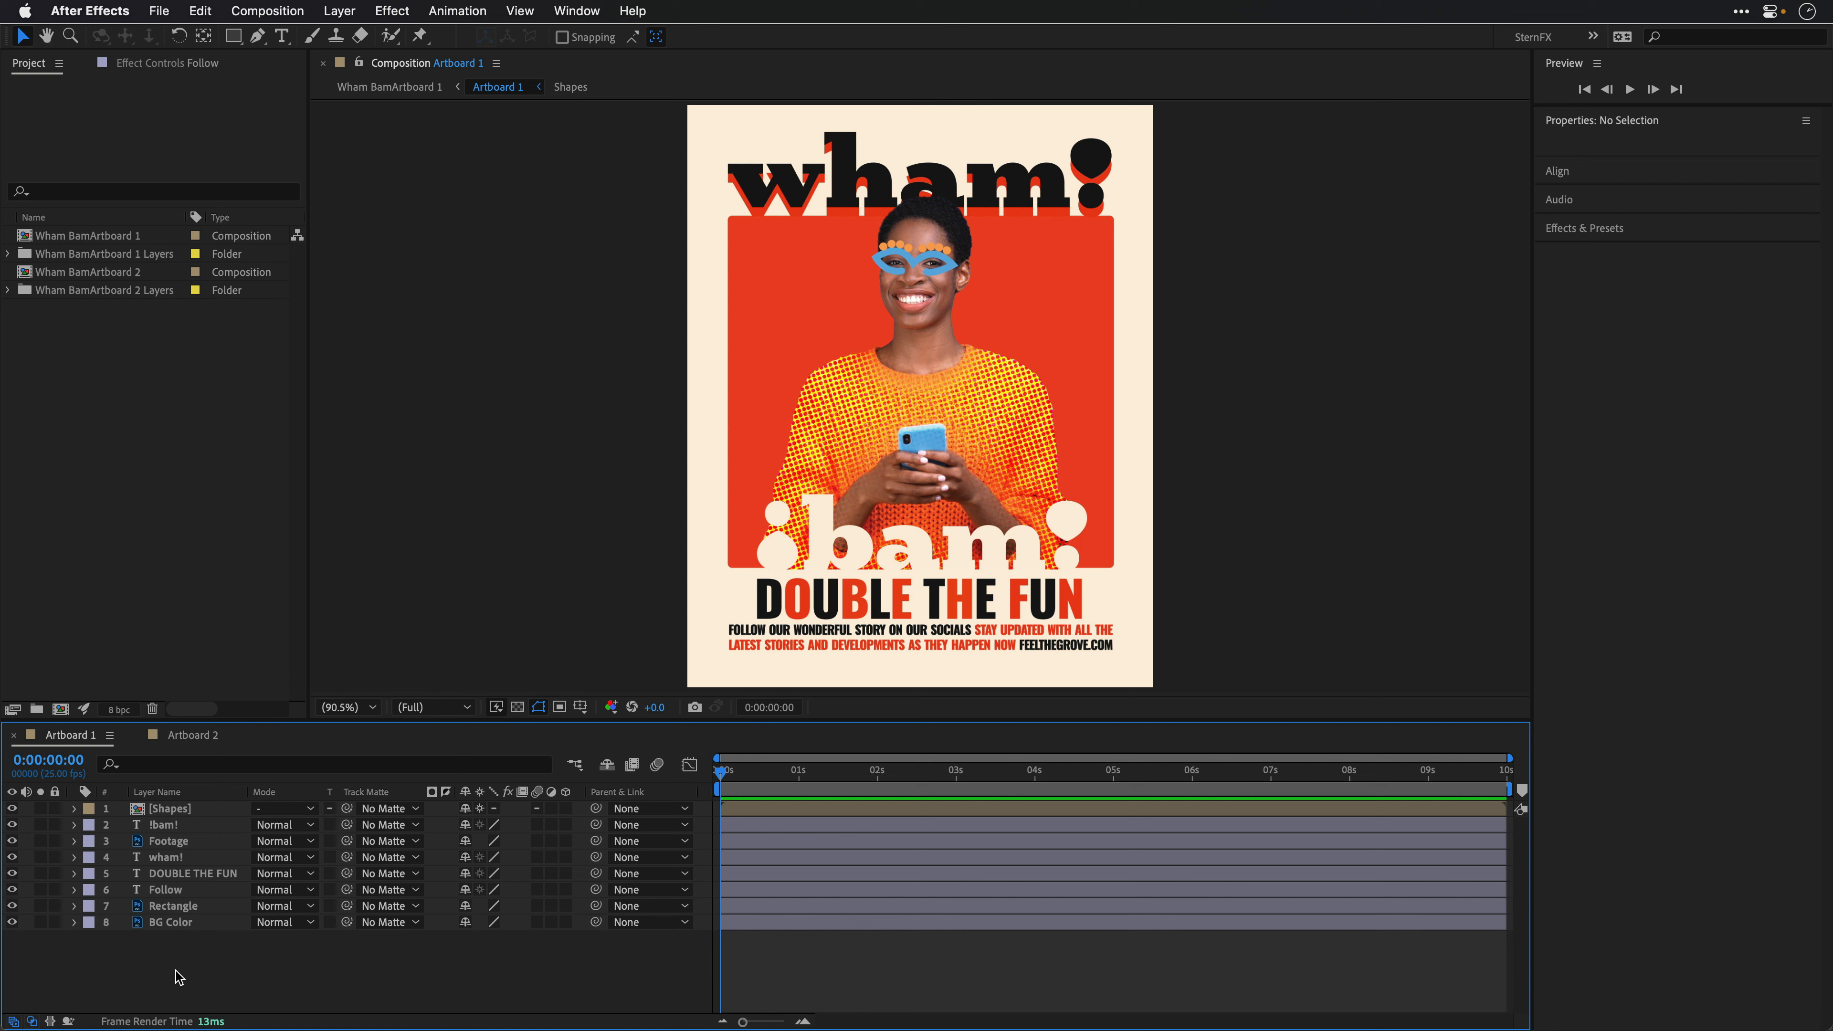
Step: Expand the Layer Styles of the wham! layer and toggle its Drop Shadow off and back on
click(75, 857)
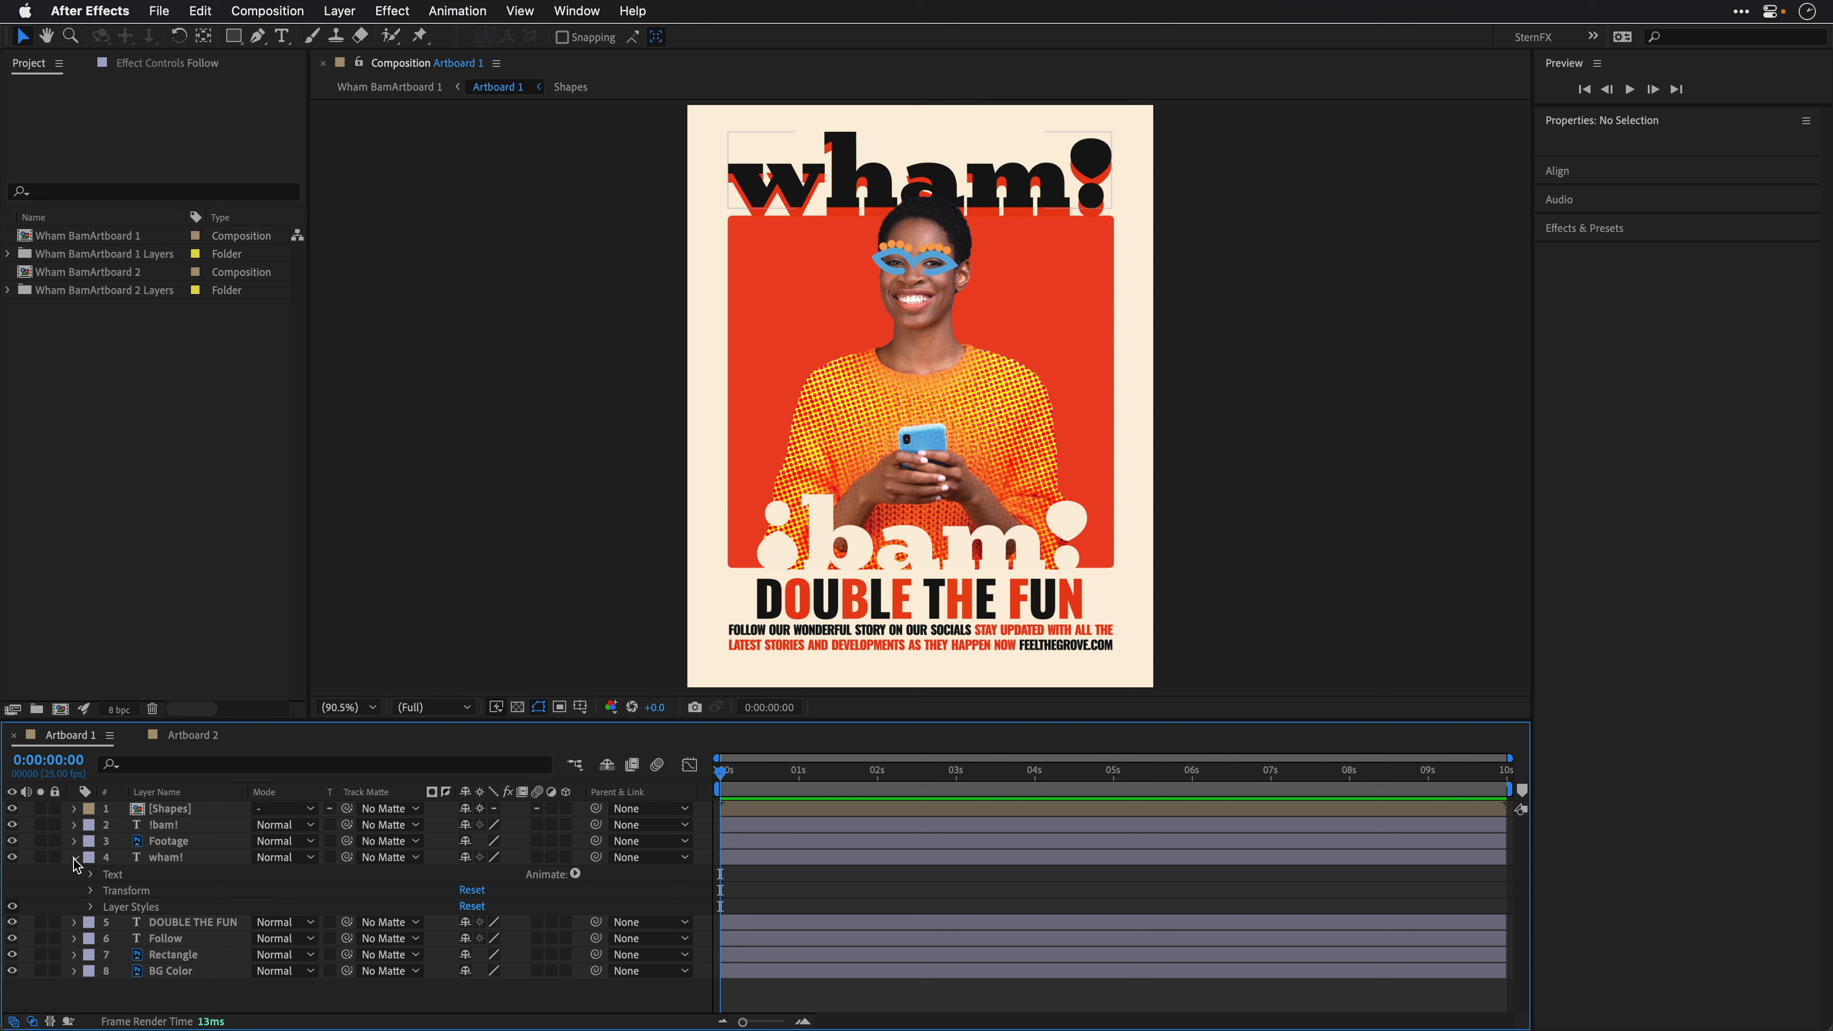
click(90, 907)
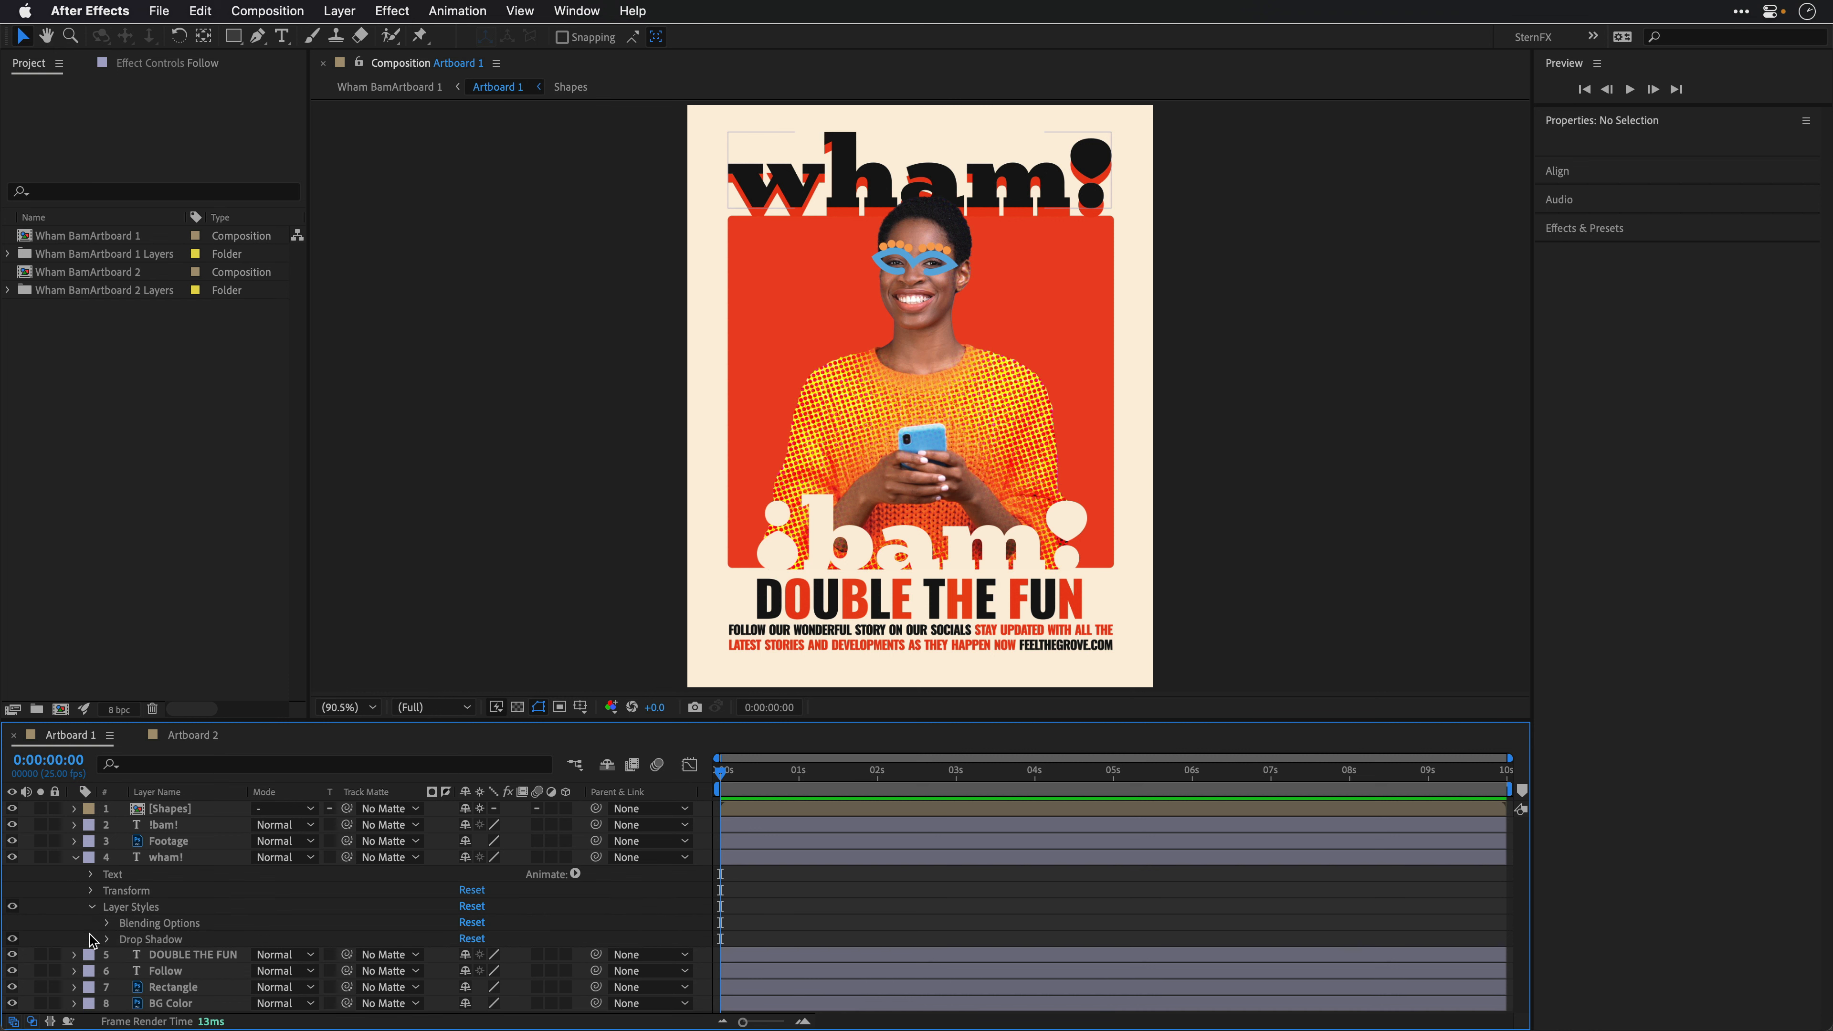
click(13, 939)
click(12, 939)
Step: Switch to Photoshop, try adding two extra Drop Shadow instances to the wham! layer style, and cancel the changes
key(super+Tab)
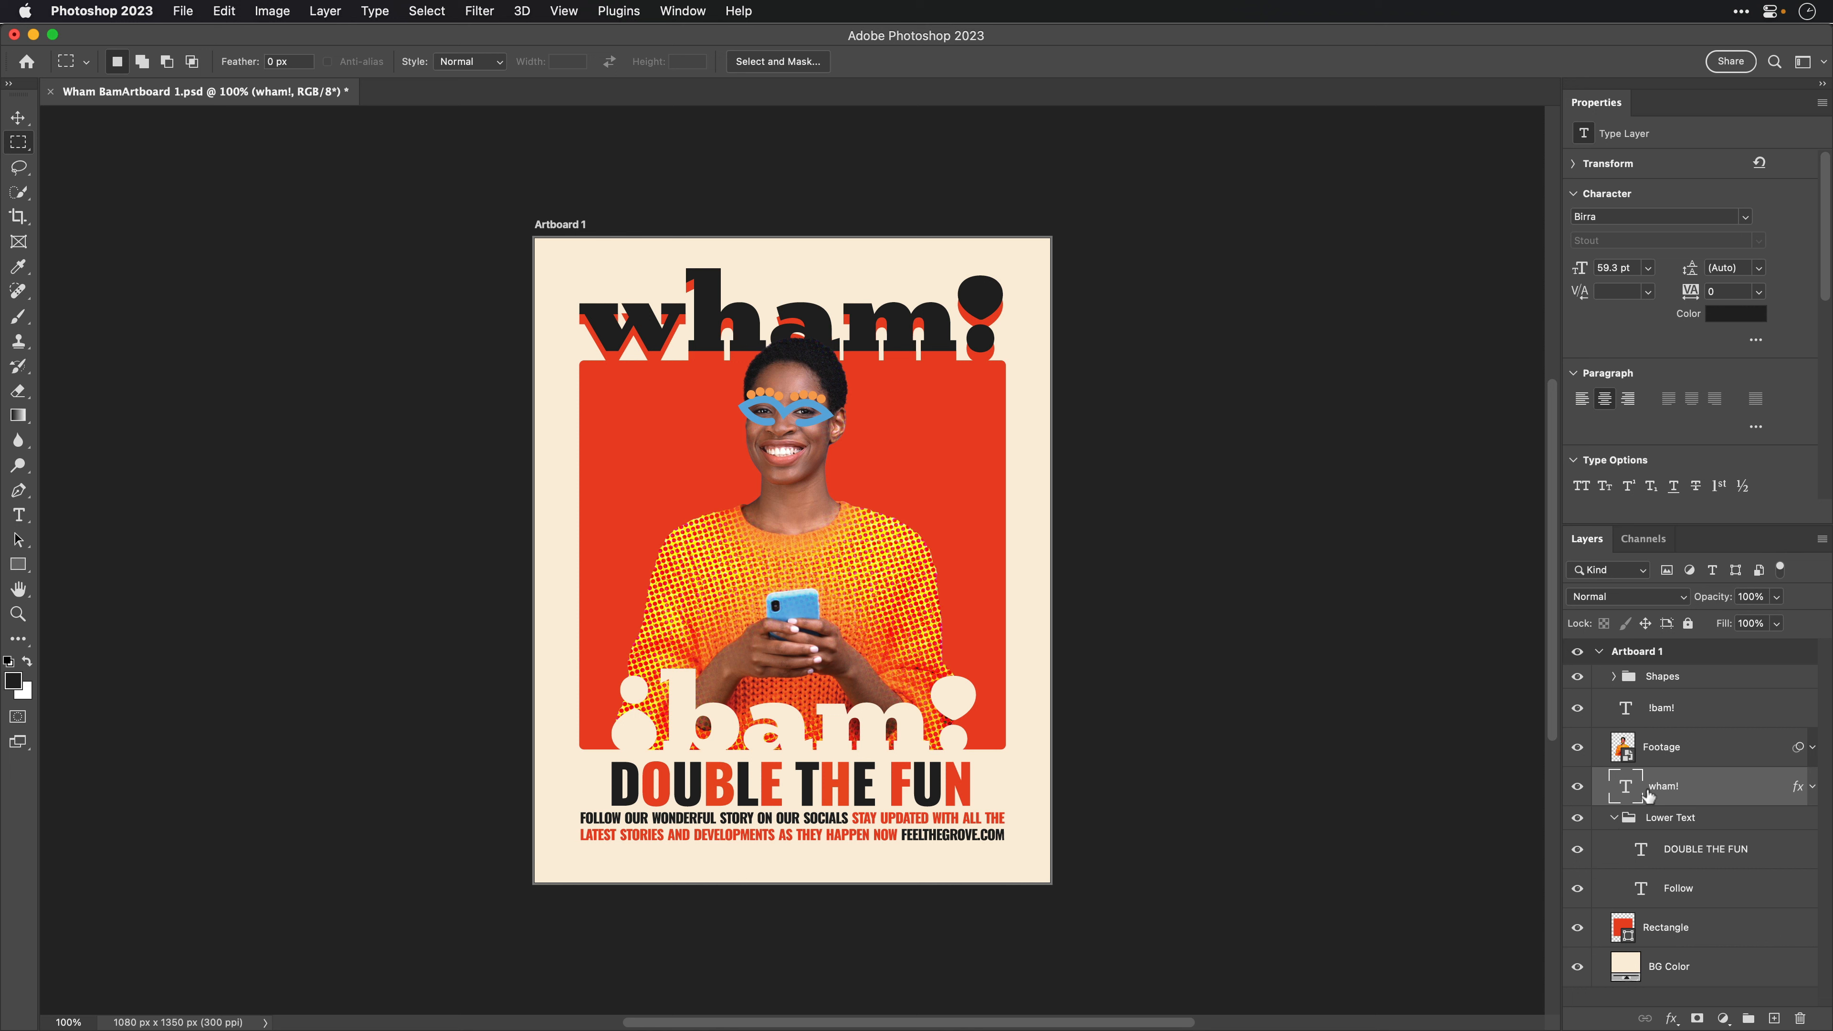
click(1811, 787)
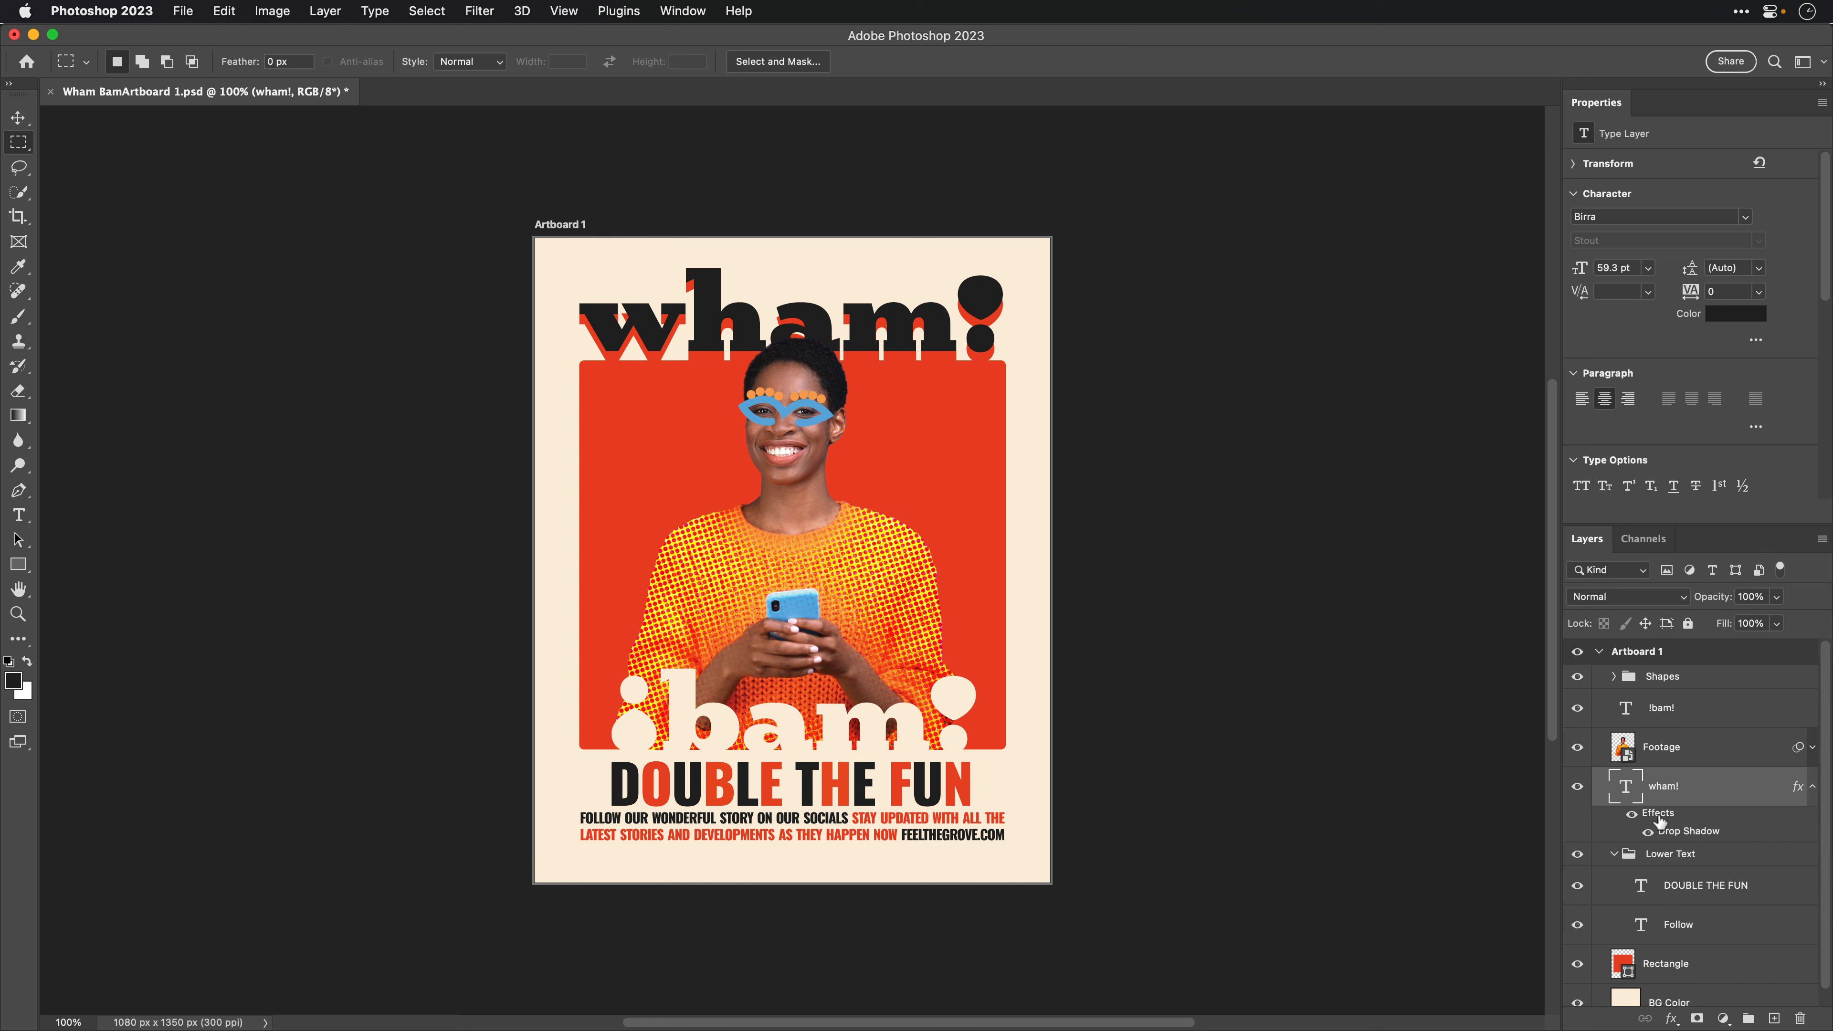
double_click(1689, 832)
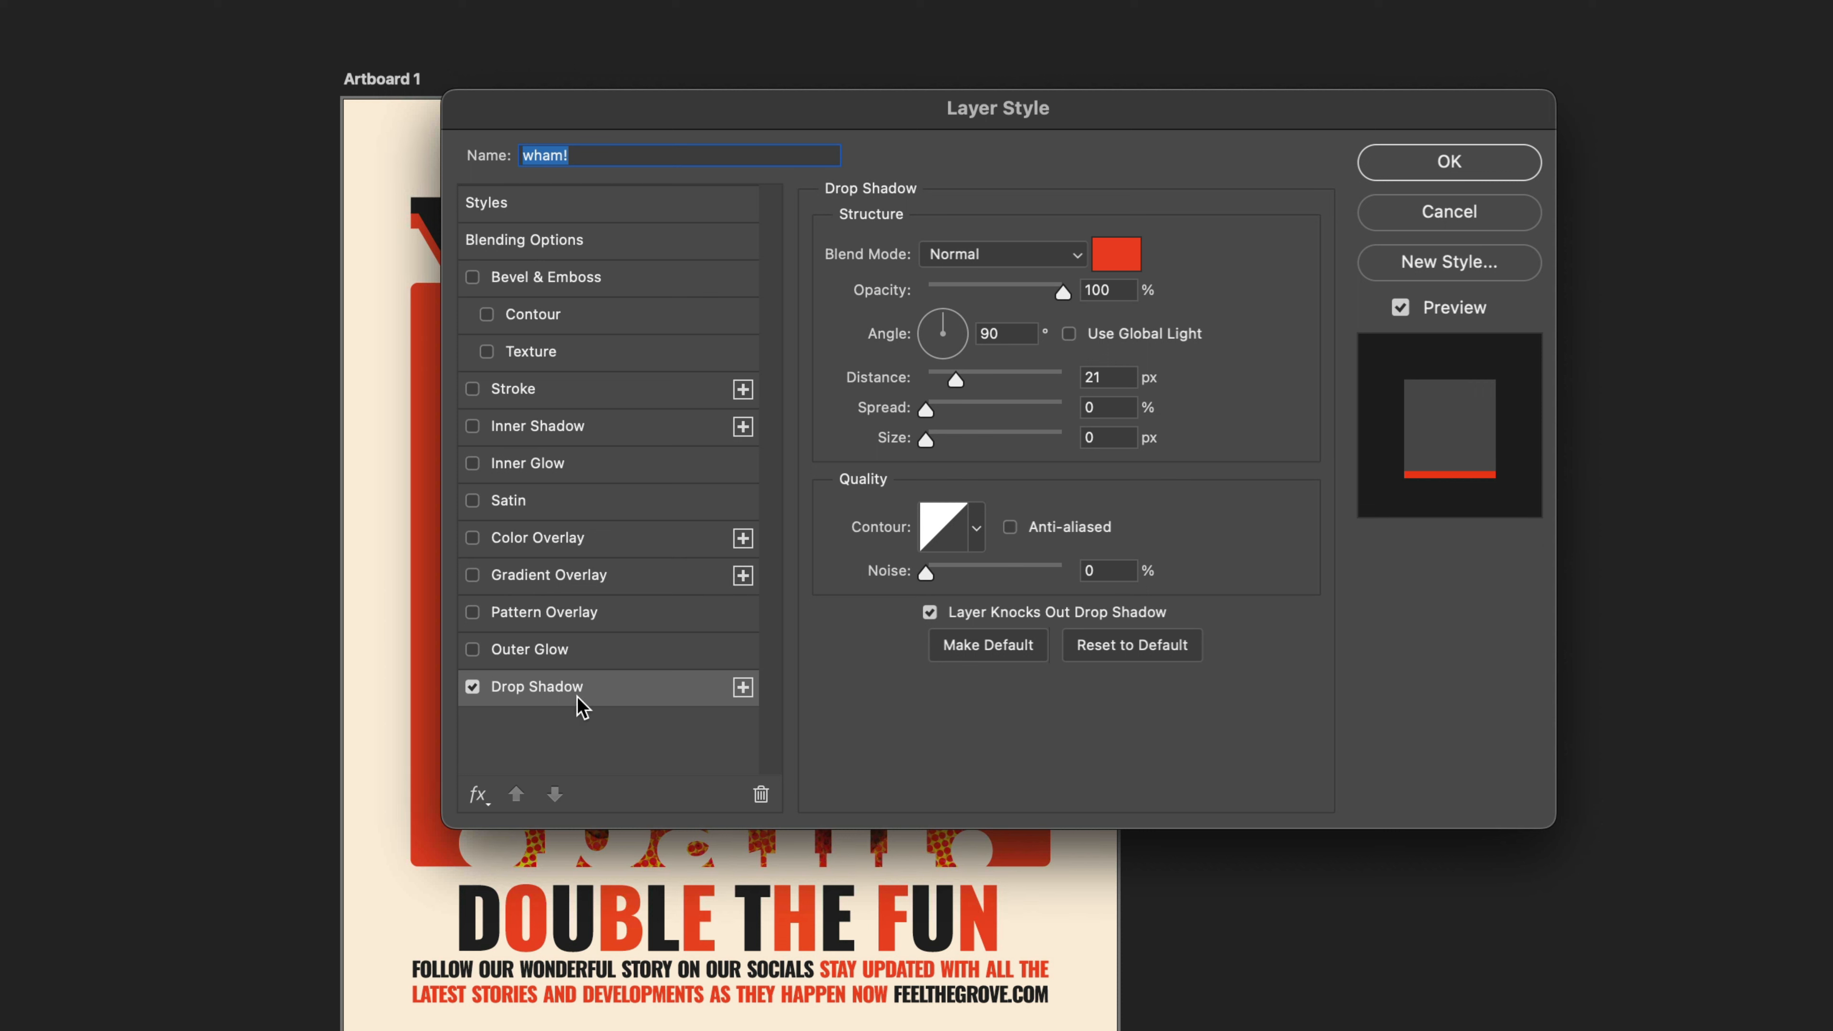
click(743, 688)
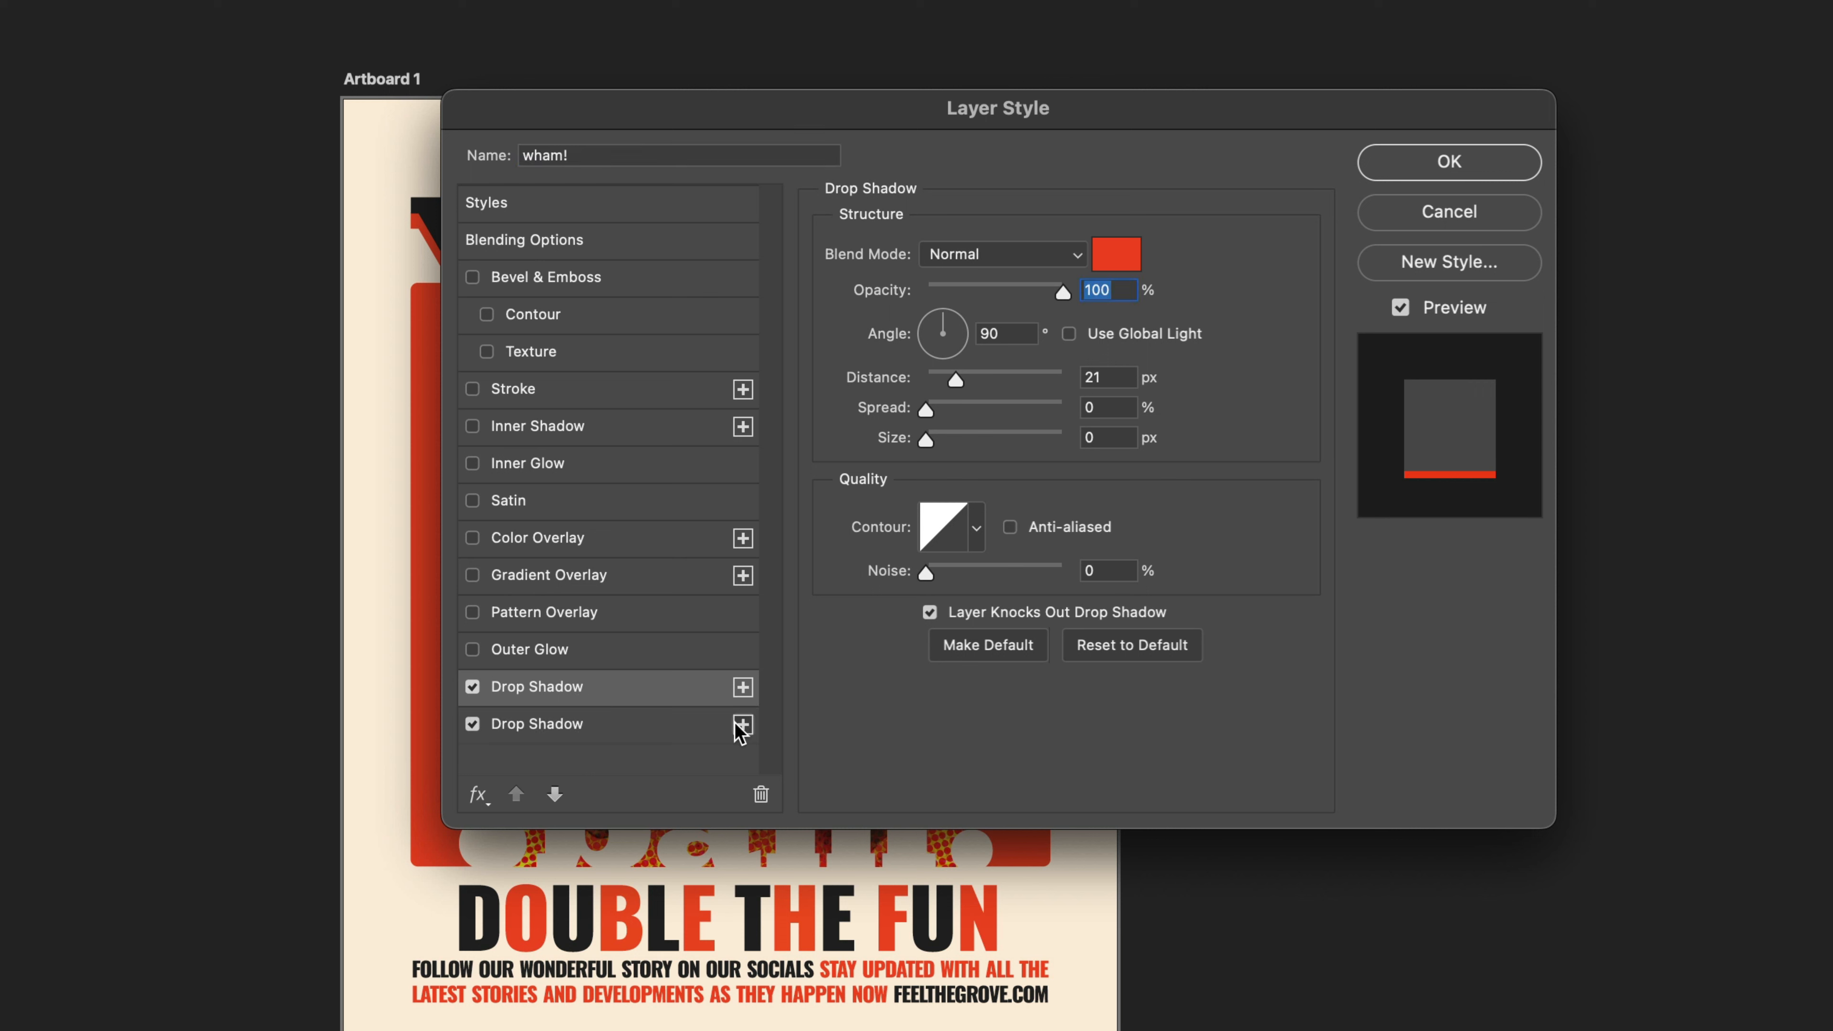
click(743, 688)
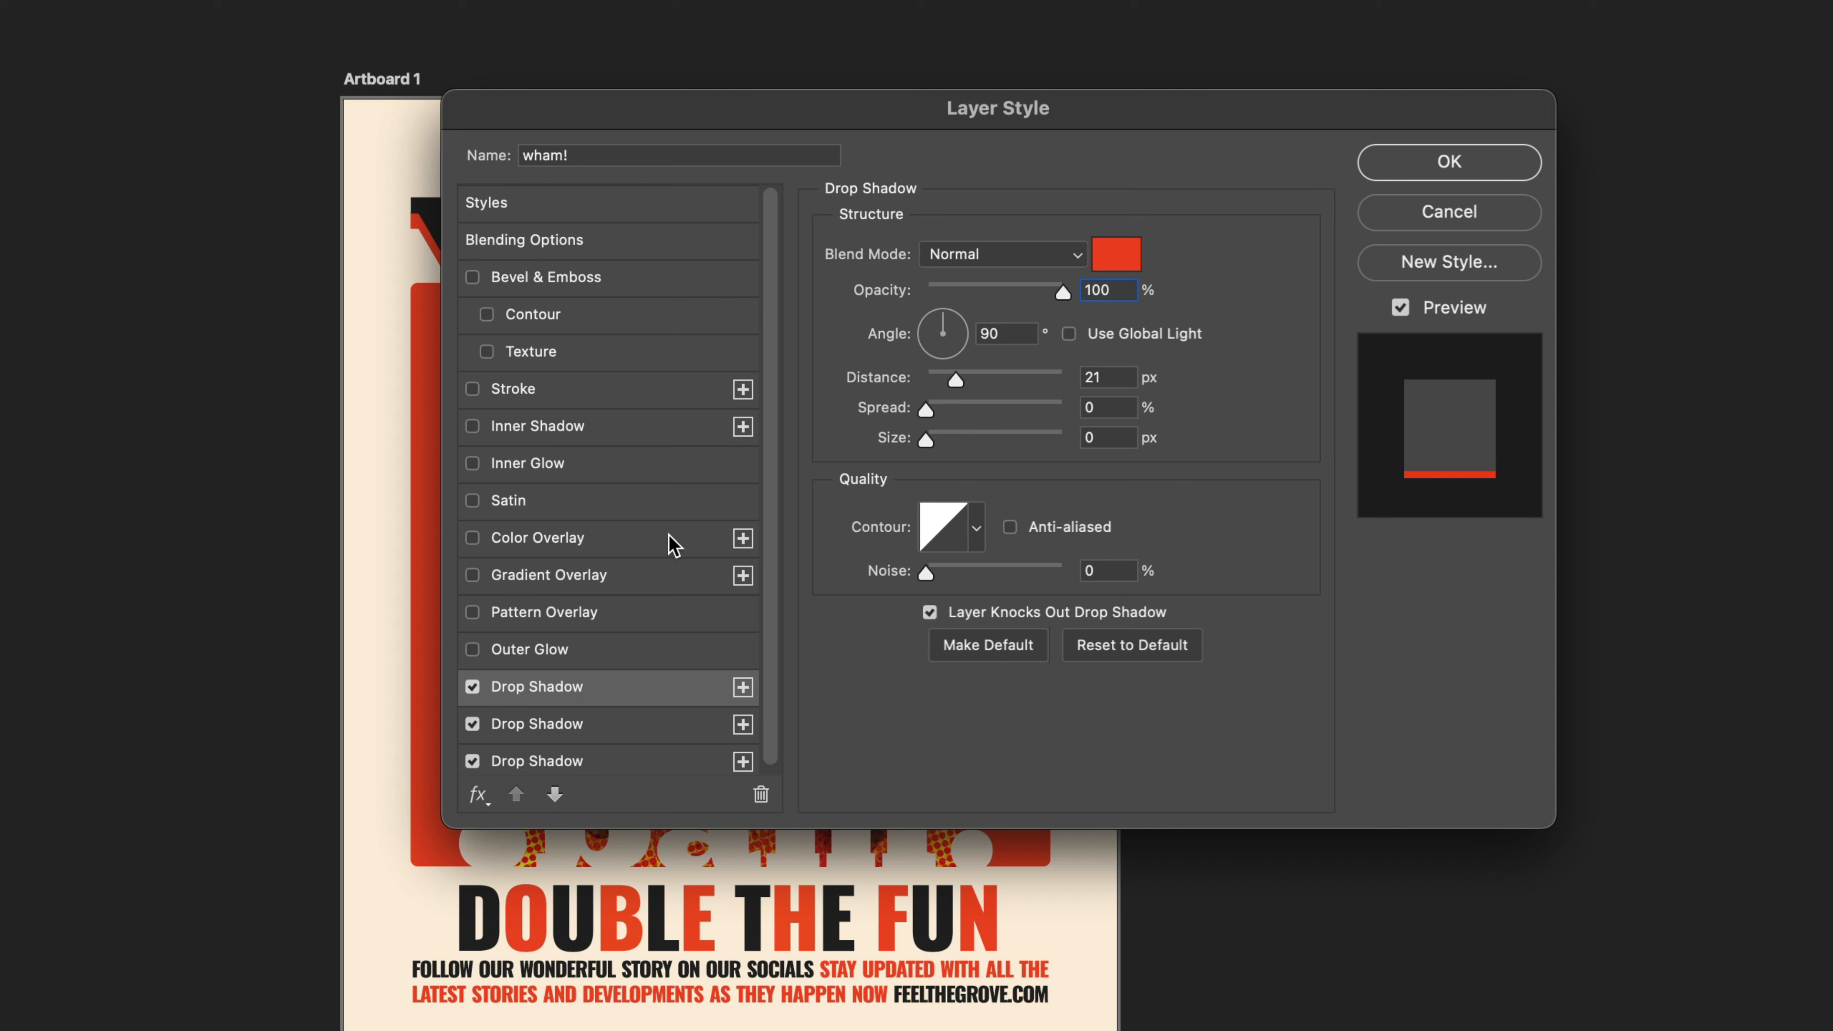
click(1462, 215)
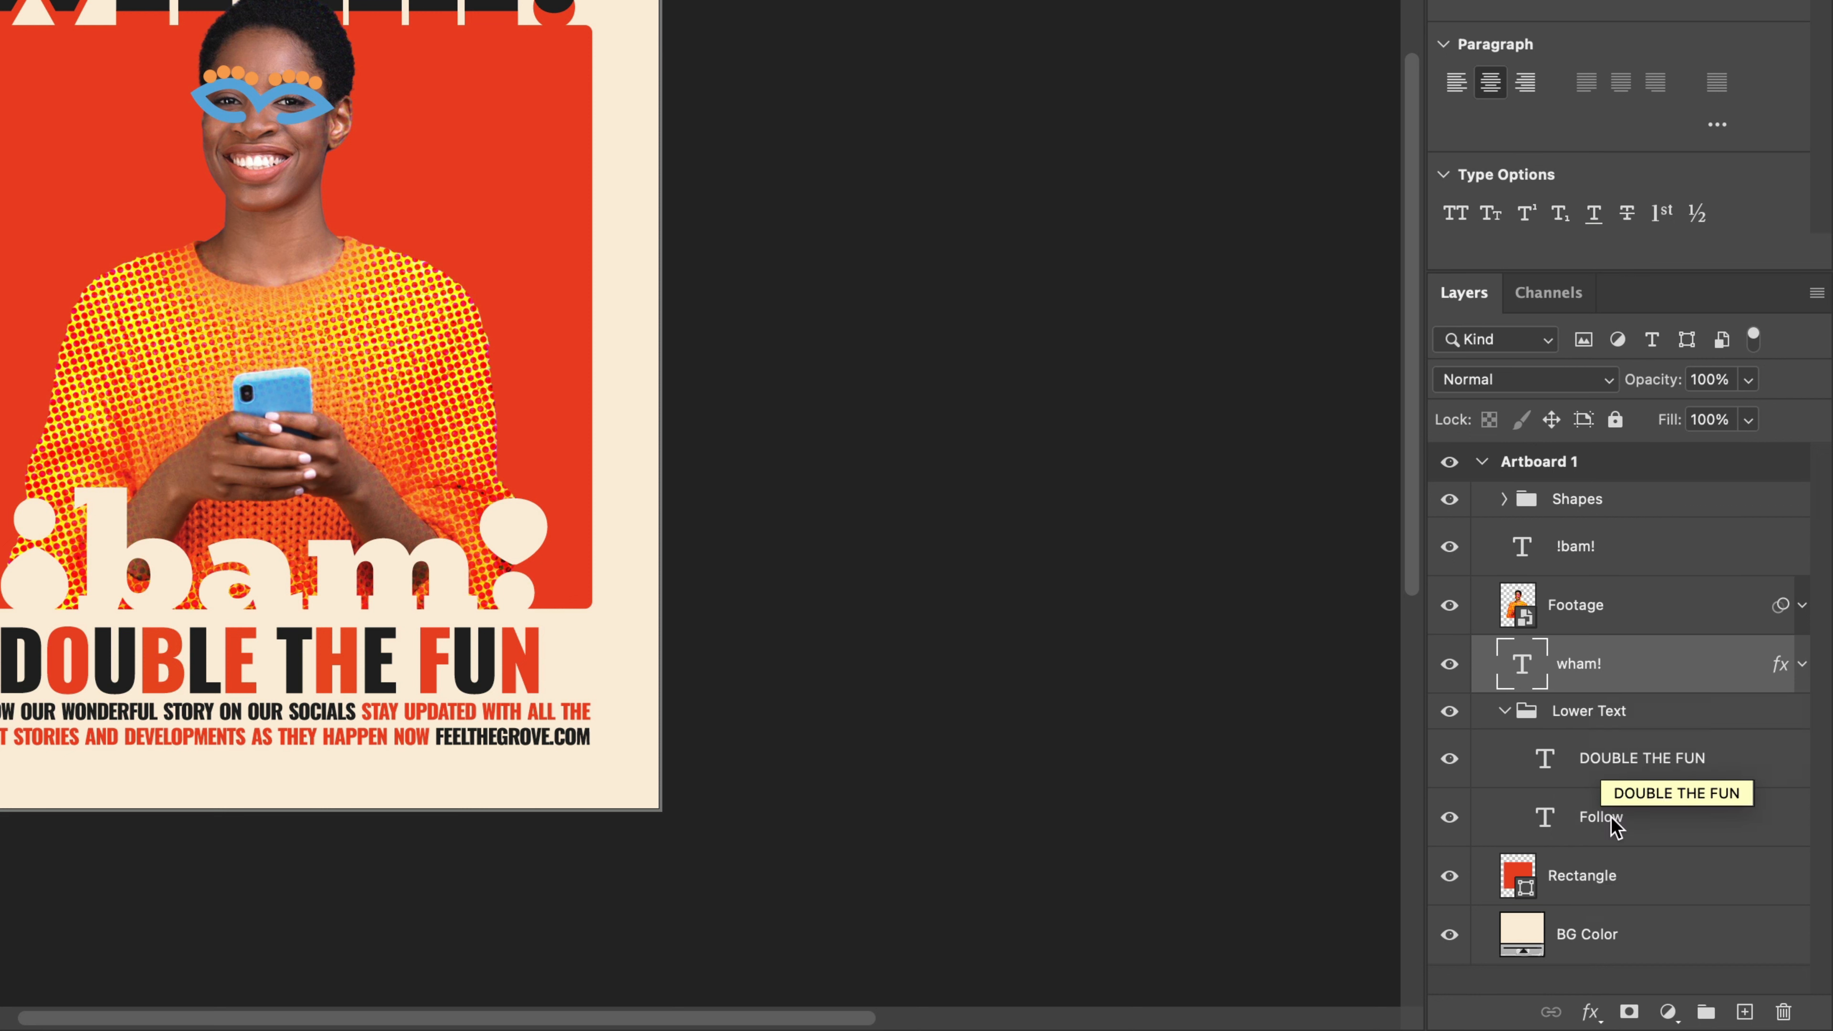
Step: Select the BG Color layer, look through the available fill and adjustment layer types, and dismiss the list
click(1615, 944)
click(1668, 1013)
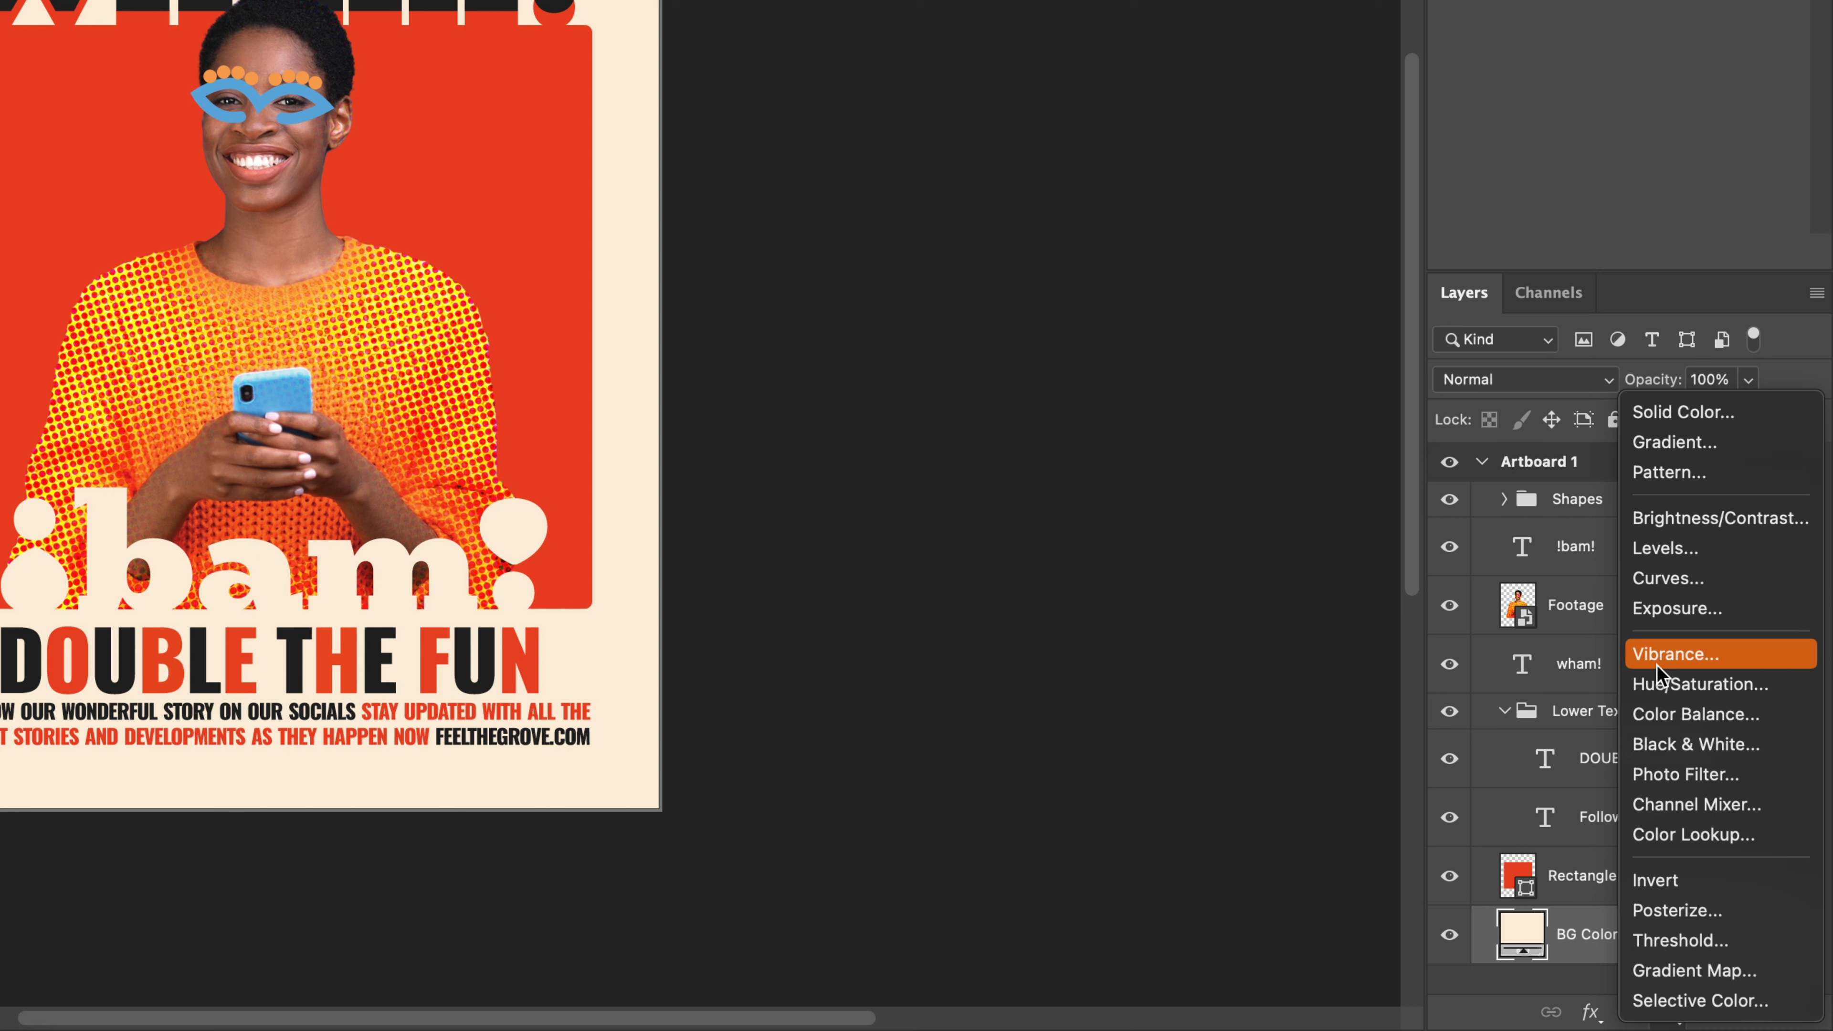
click(1255, 663)
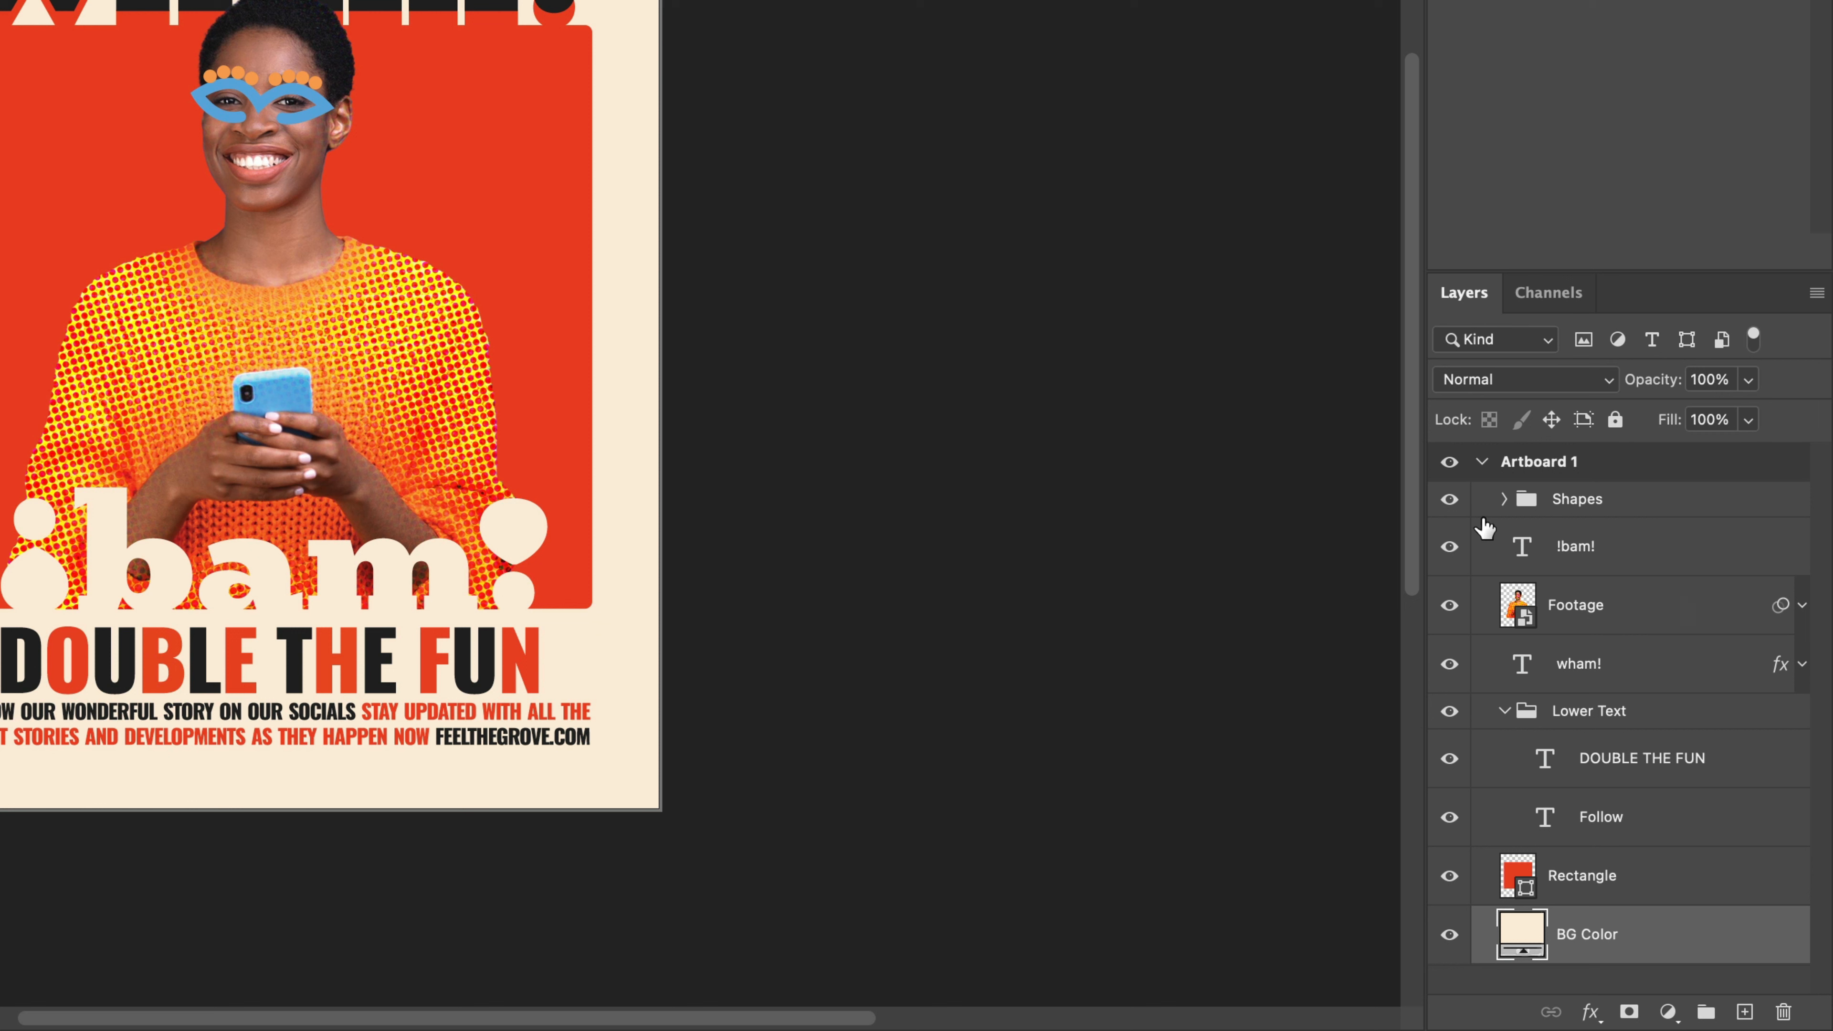
Step: Expand the Shapes group and examine the Circles layer's shapes up close with the Path Selection tool
click(1504, 499)
click(1588, 547)
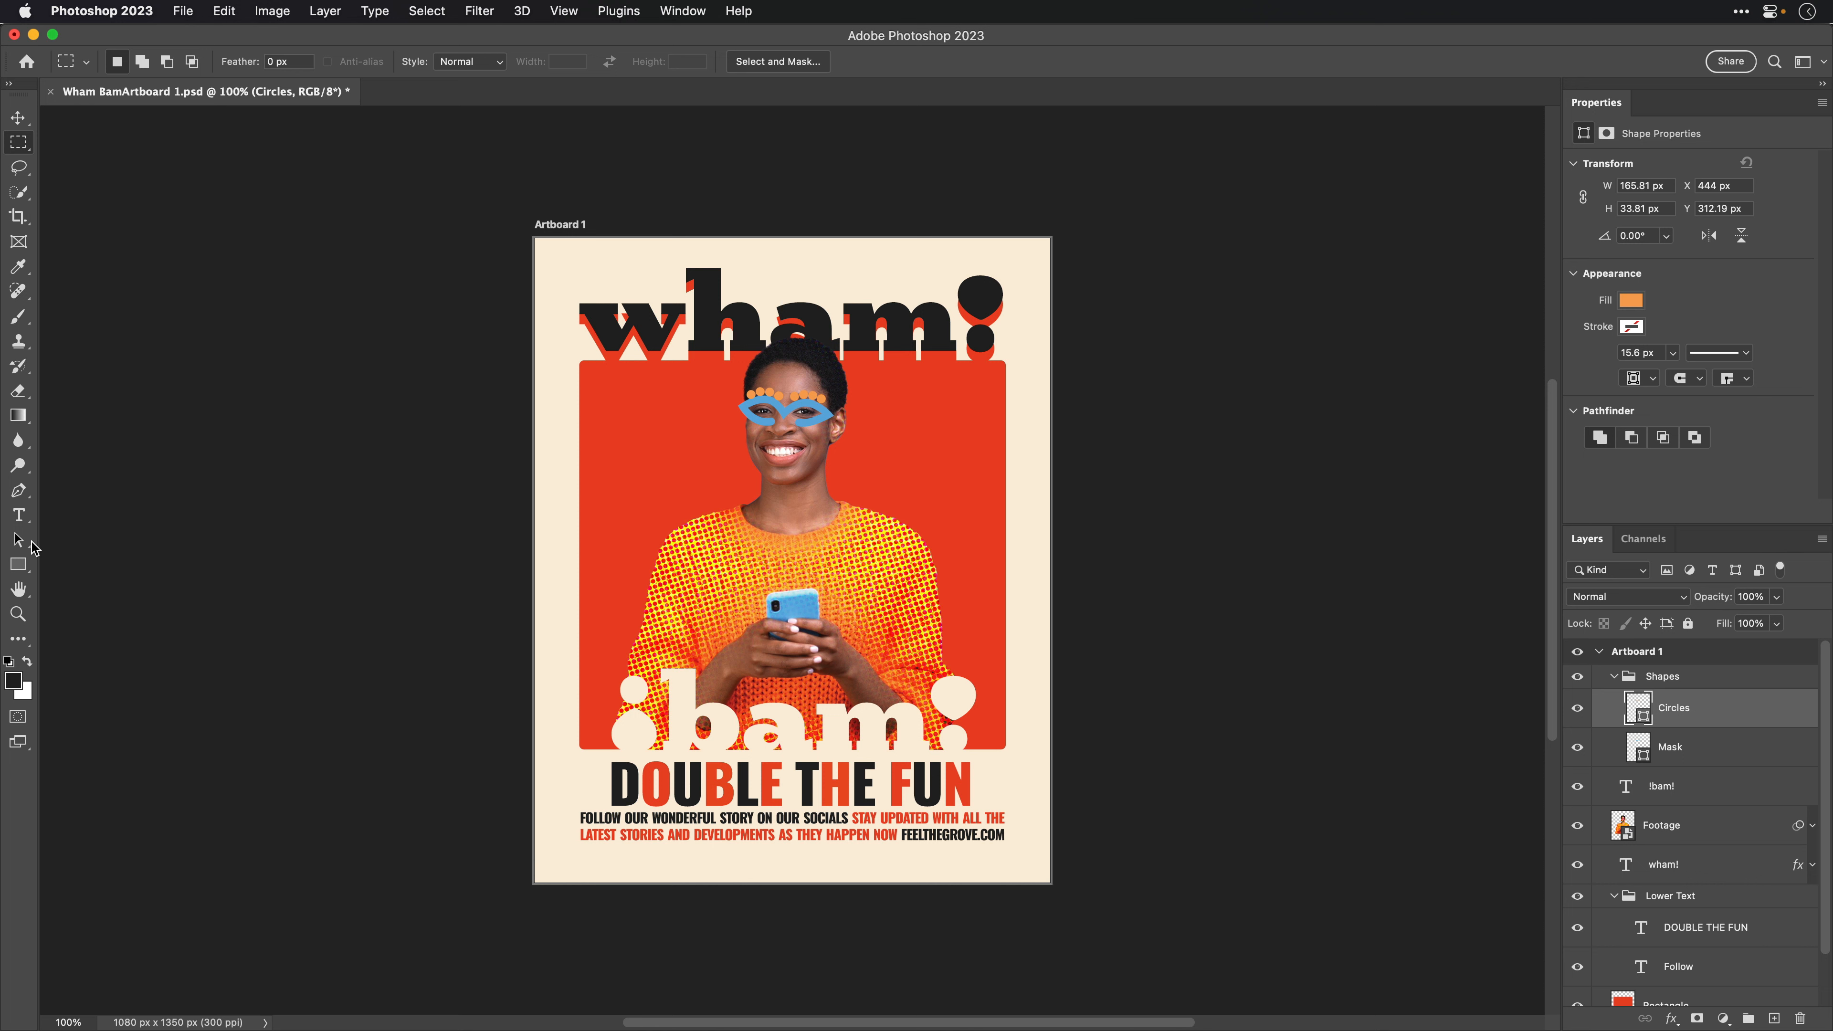
click(18, 545)
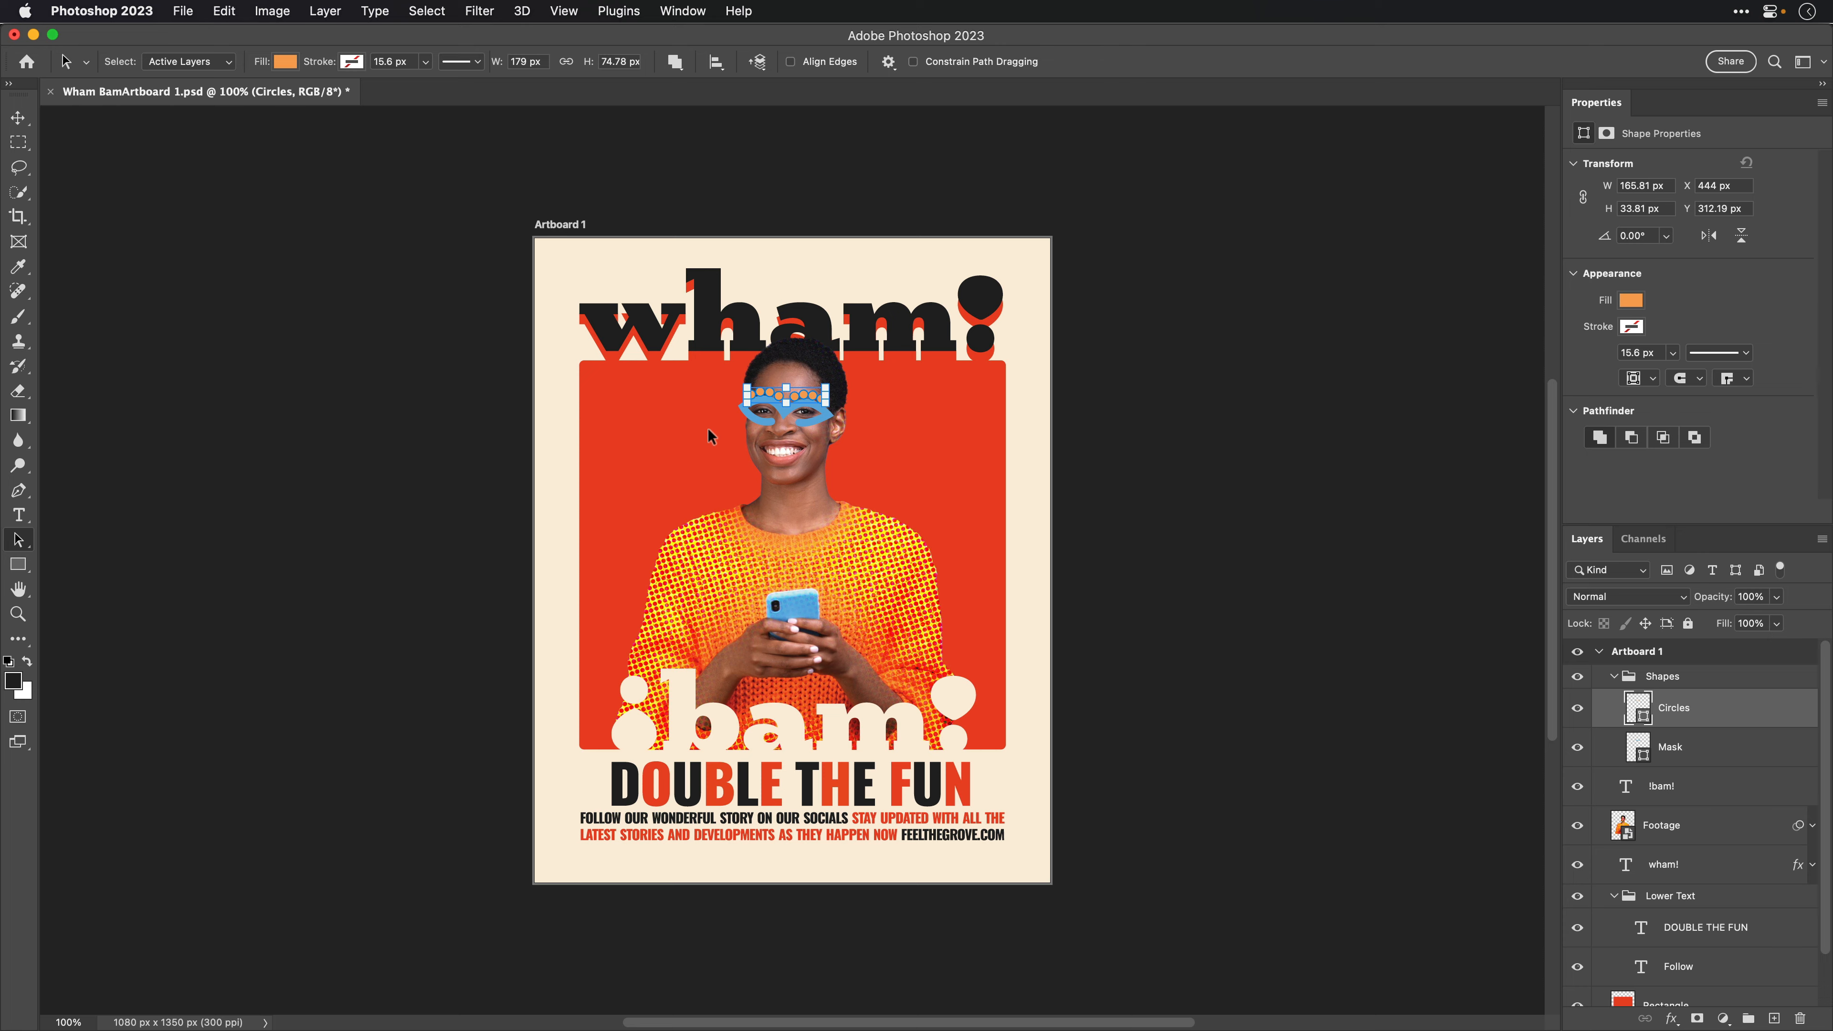
key(super+equal)
key(super+equal)
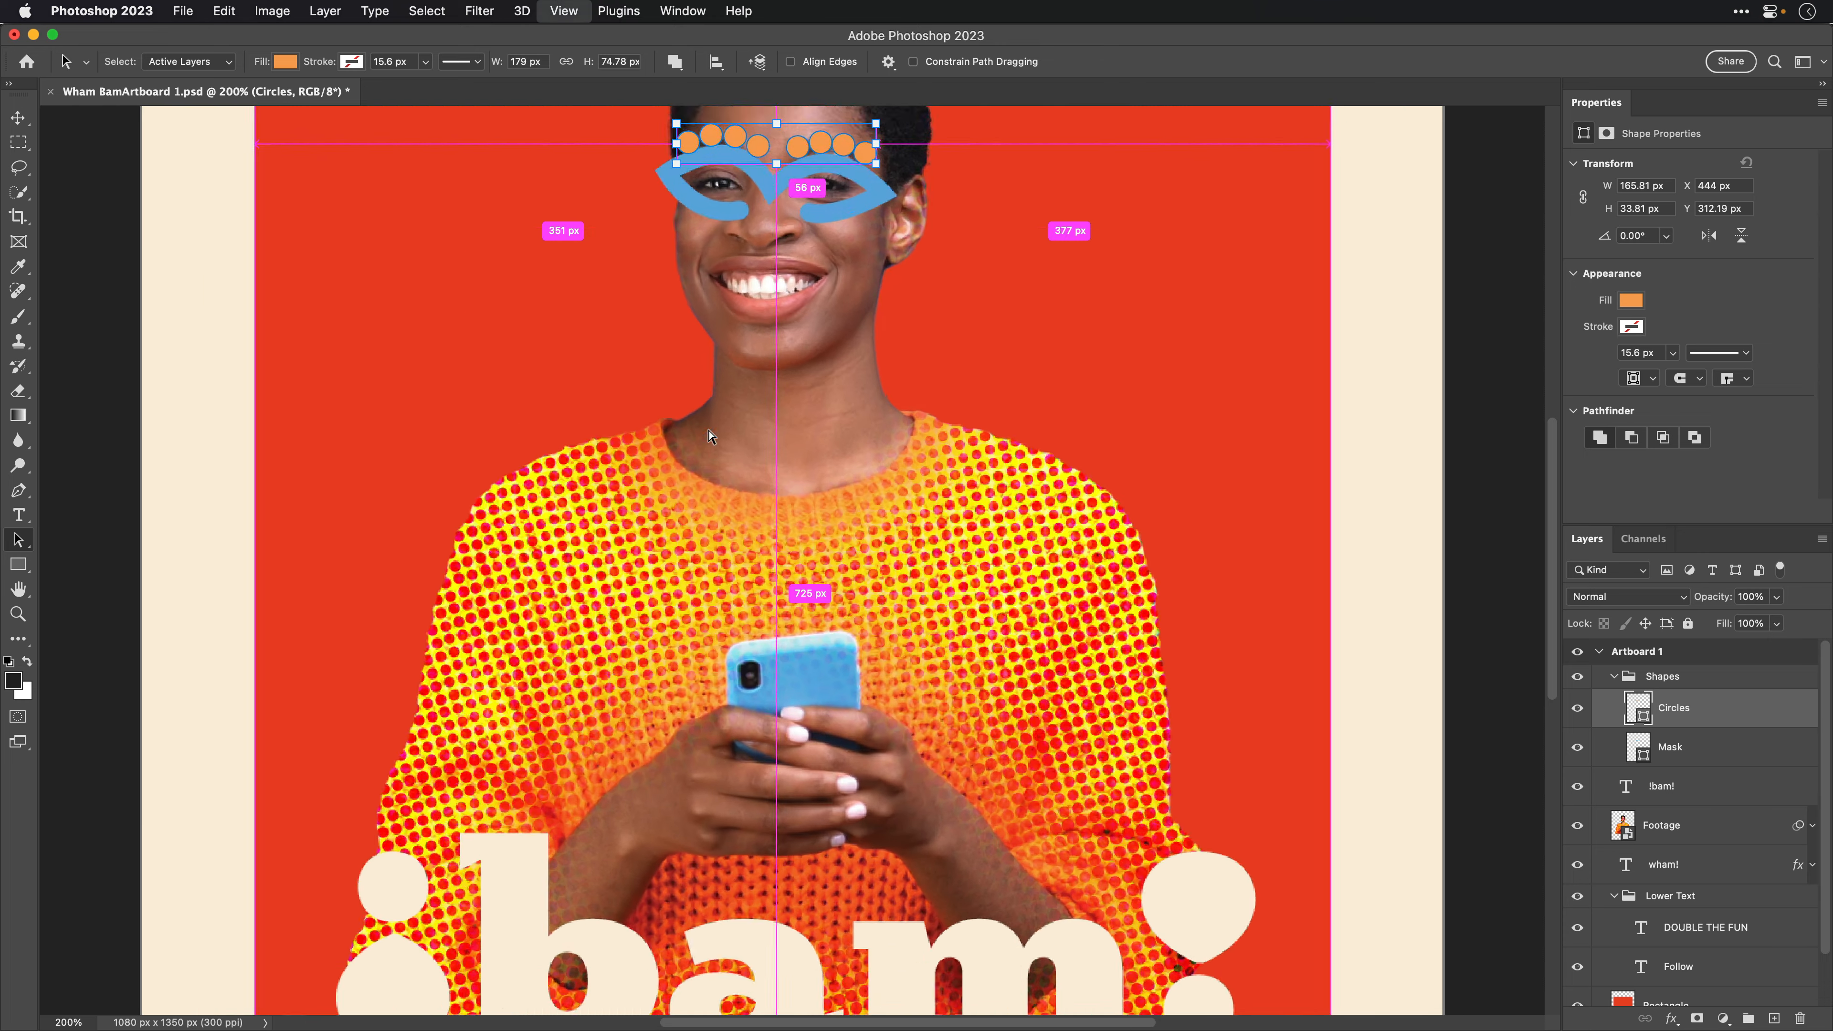
scroll(887, 440, up, 5)
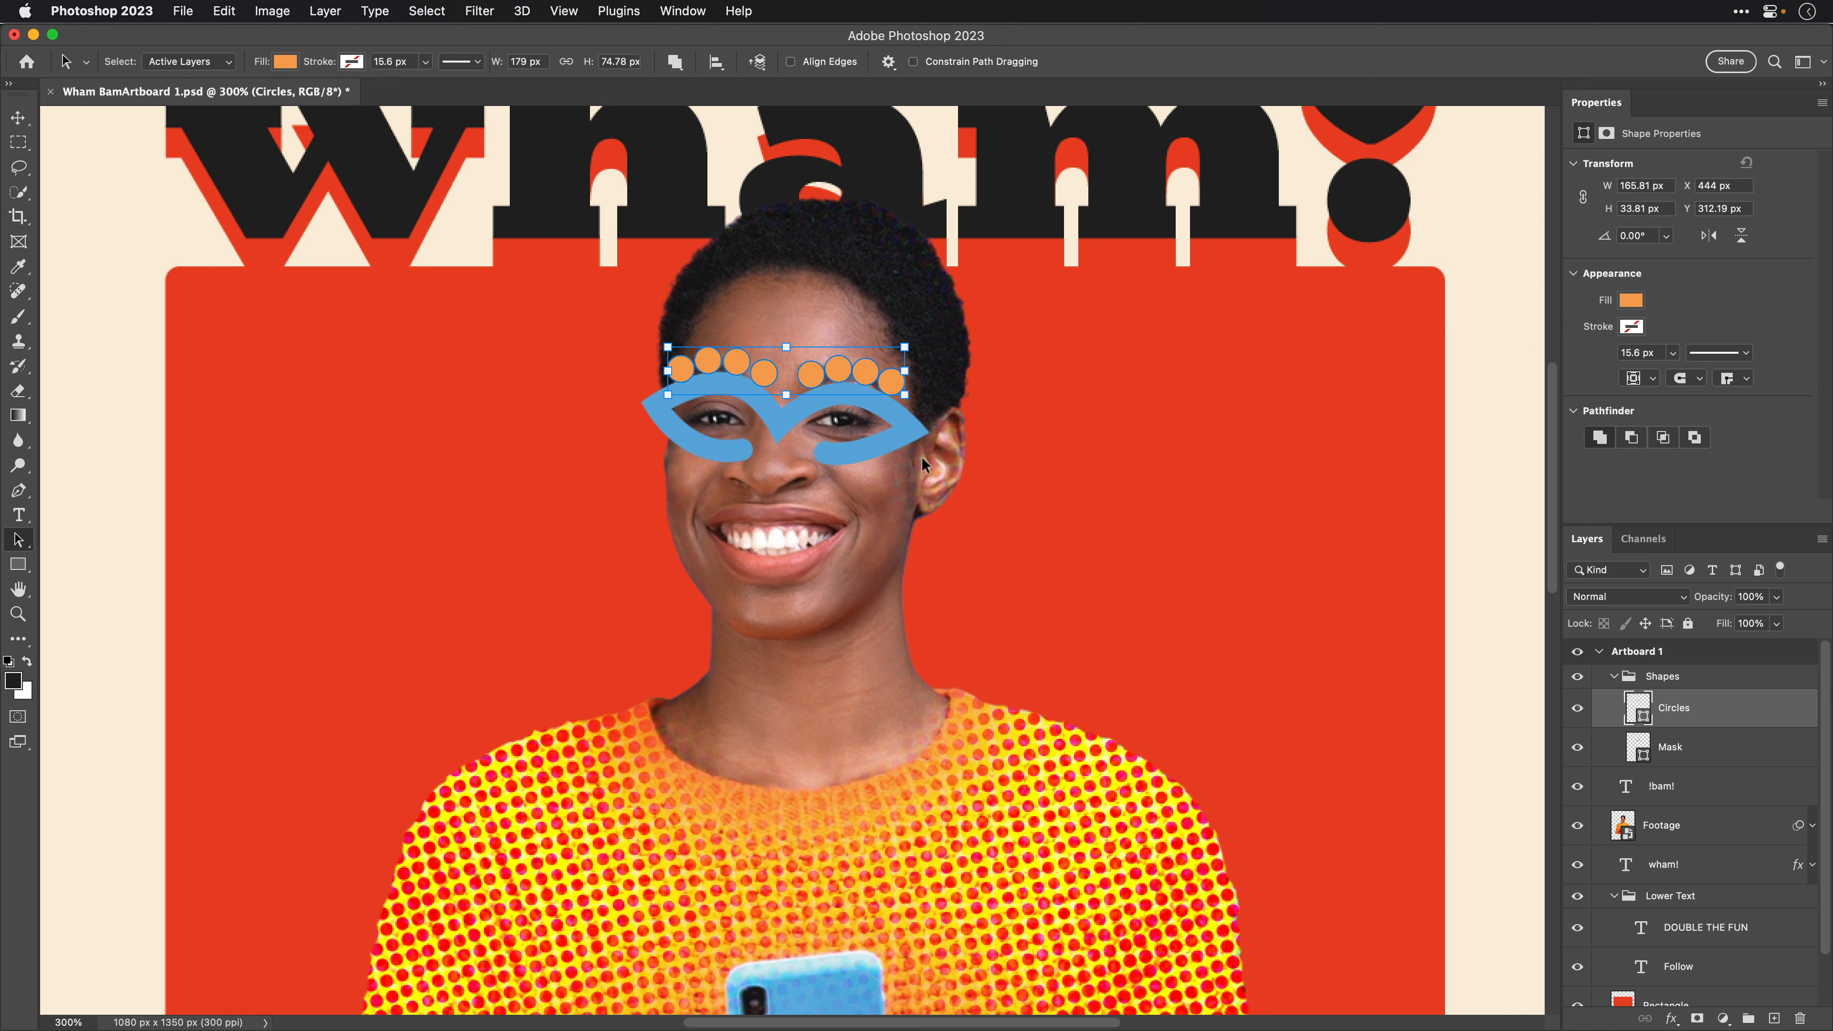
key(super)
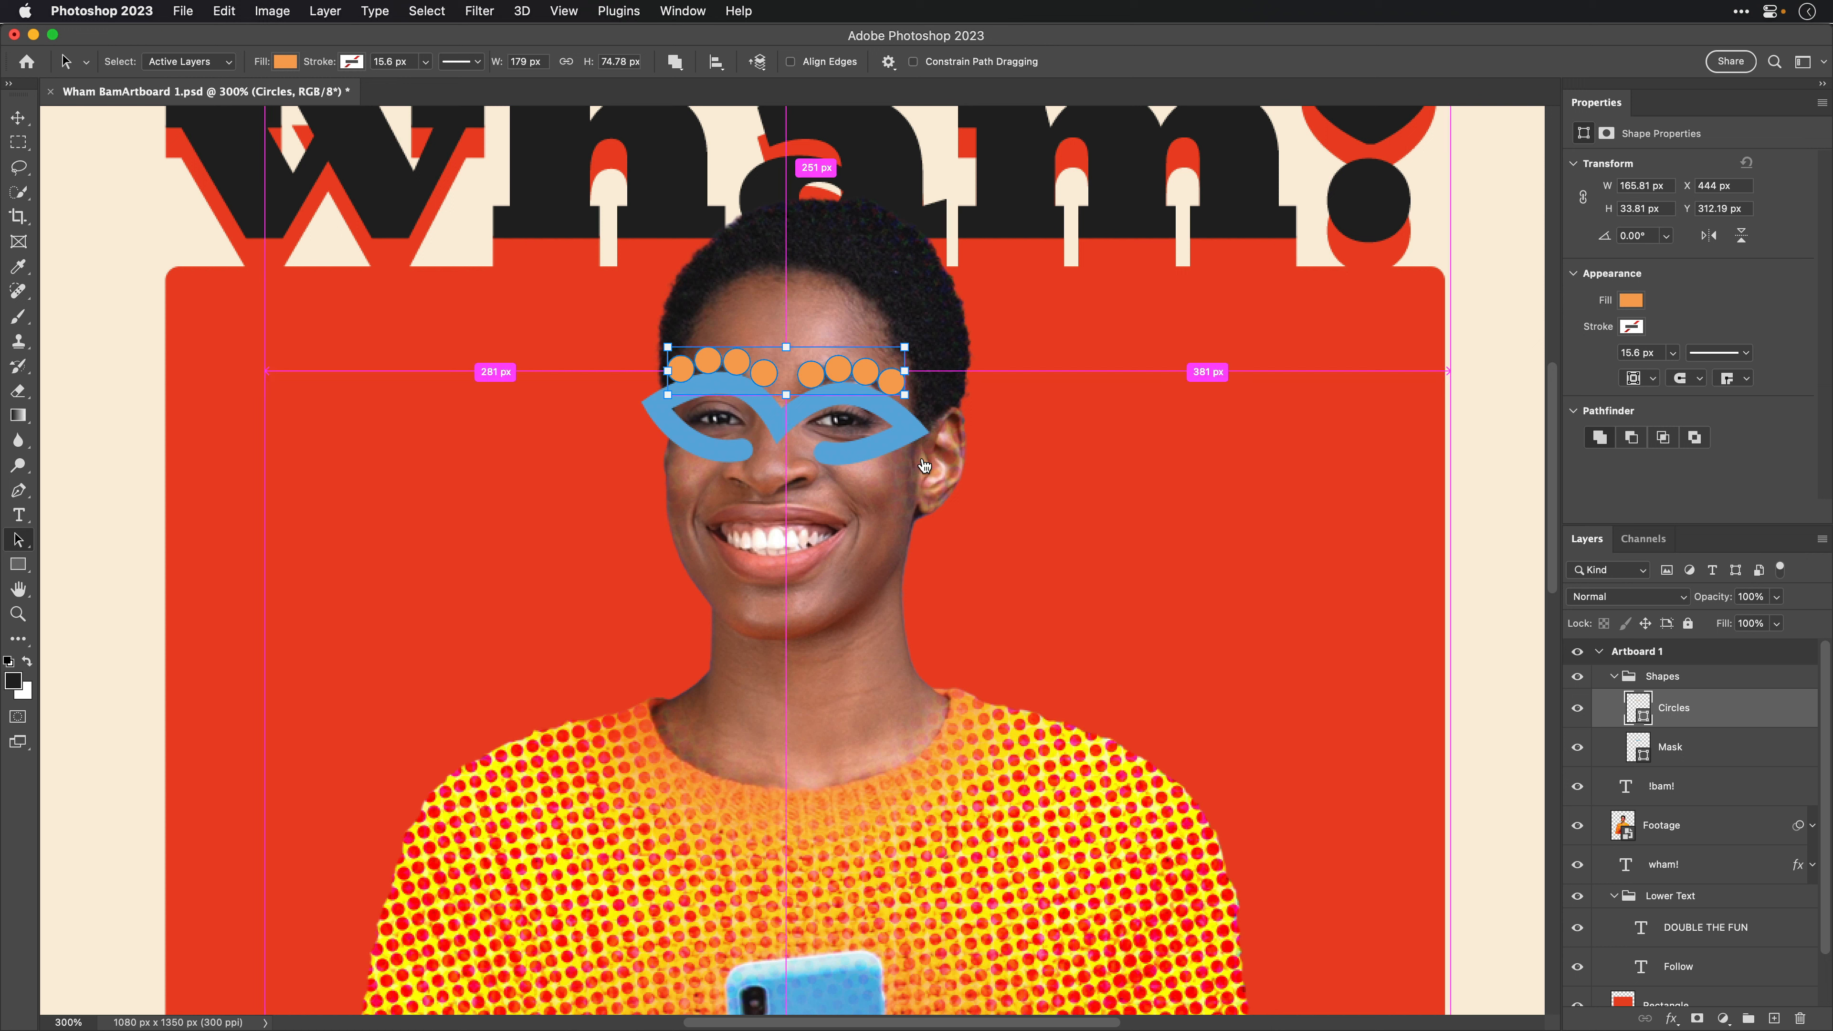
Step: Switch to After Effects, collapse the wham! layer, and open the Shapes precomp
key(super+Tab)
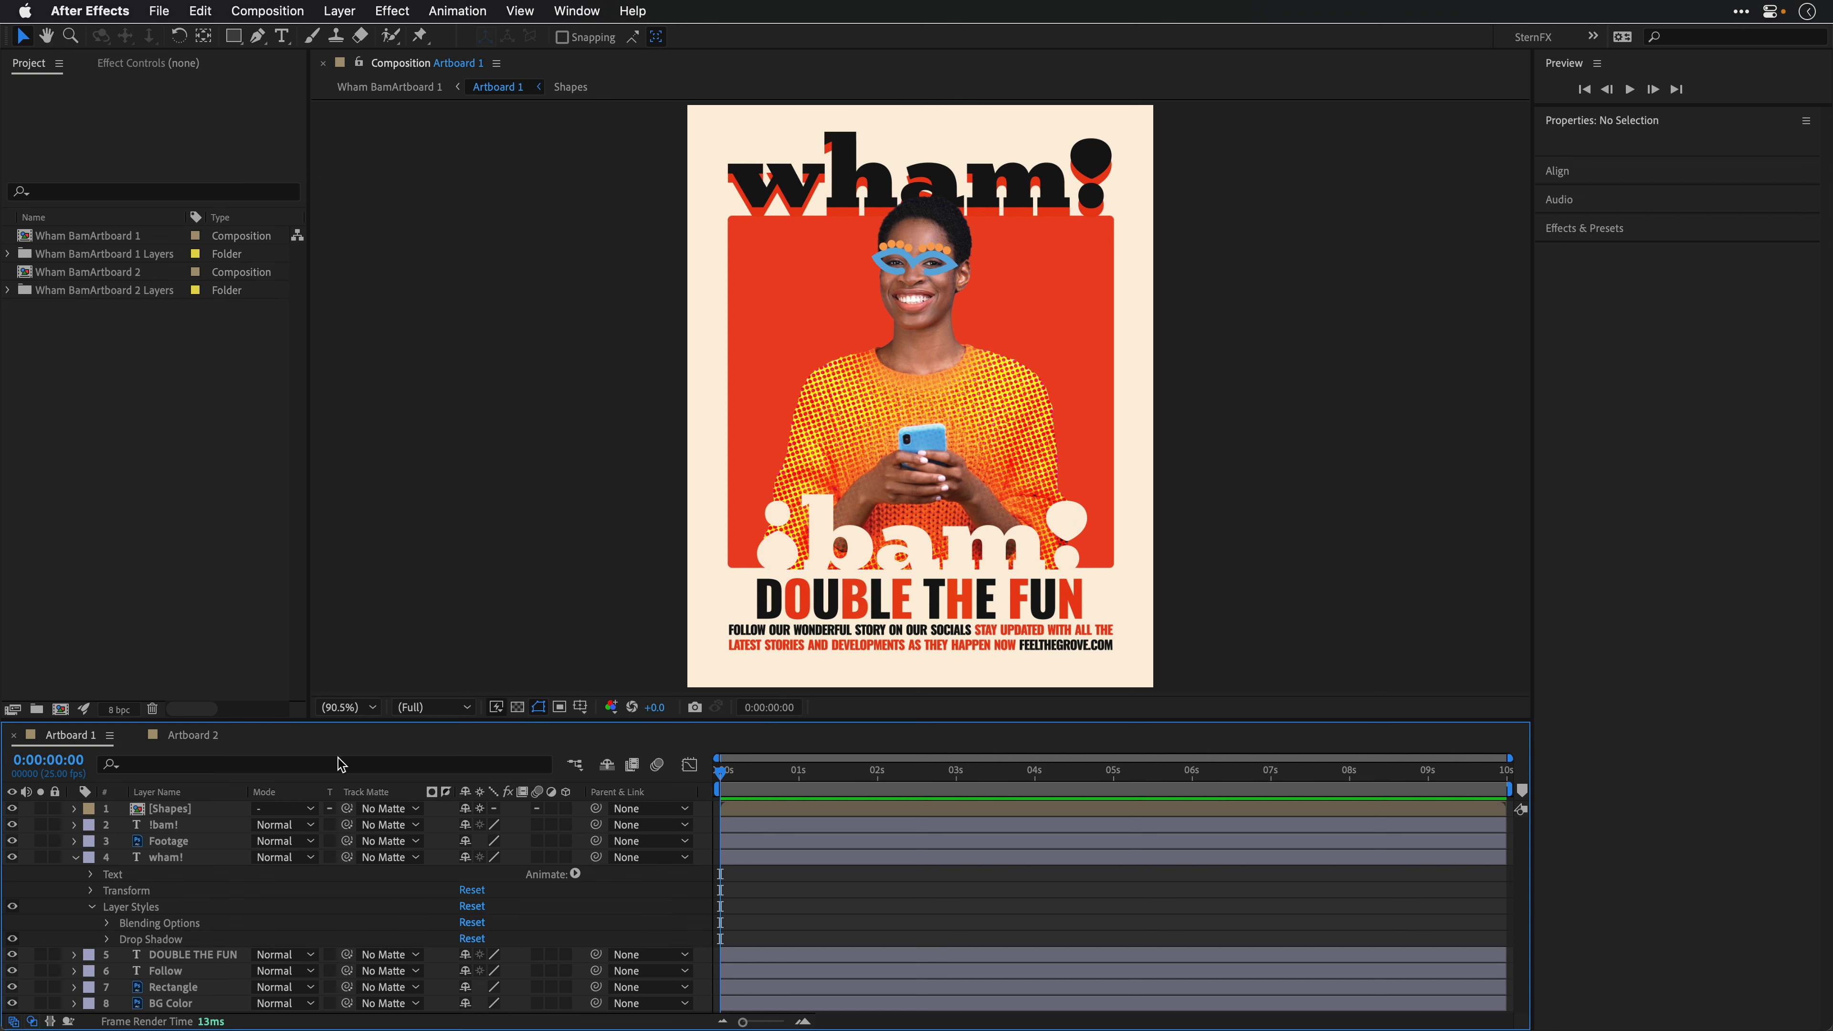
click(74, 859)
double_click(171, 810)
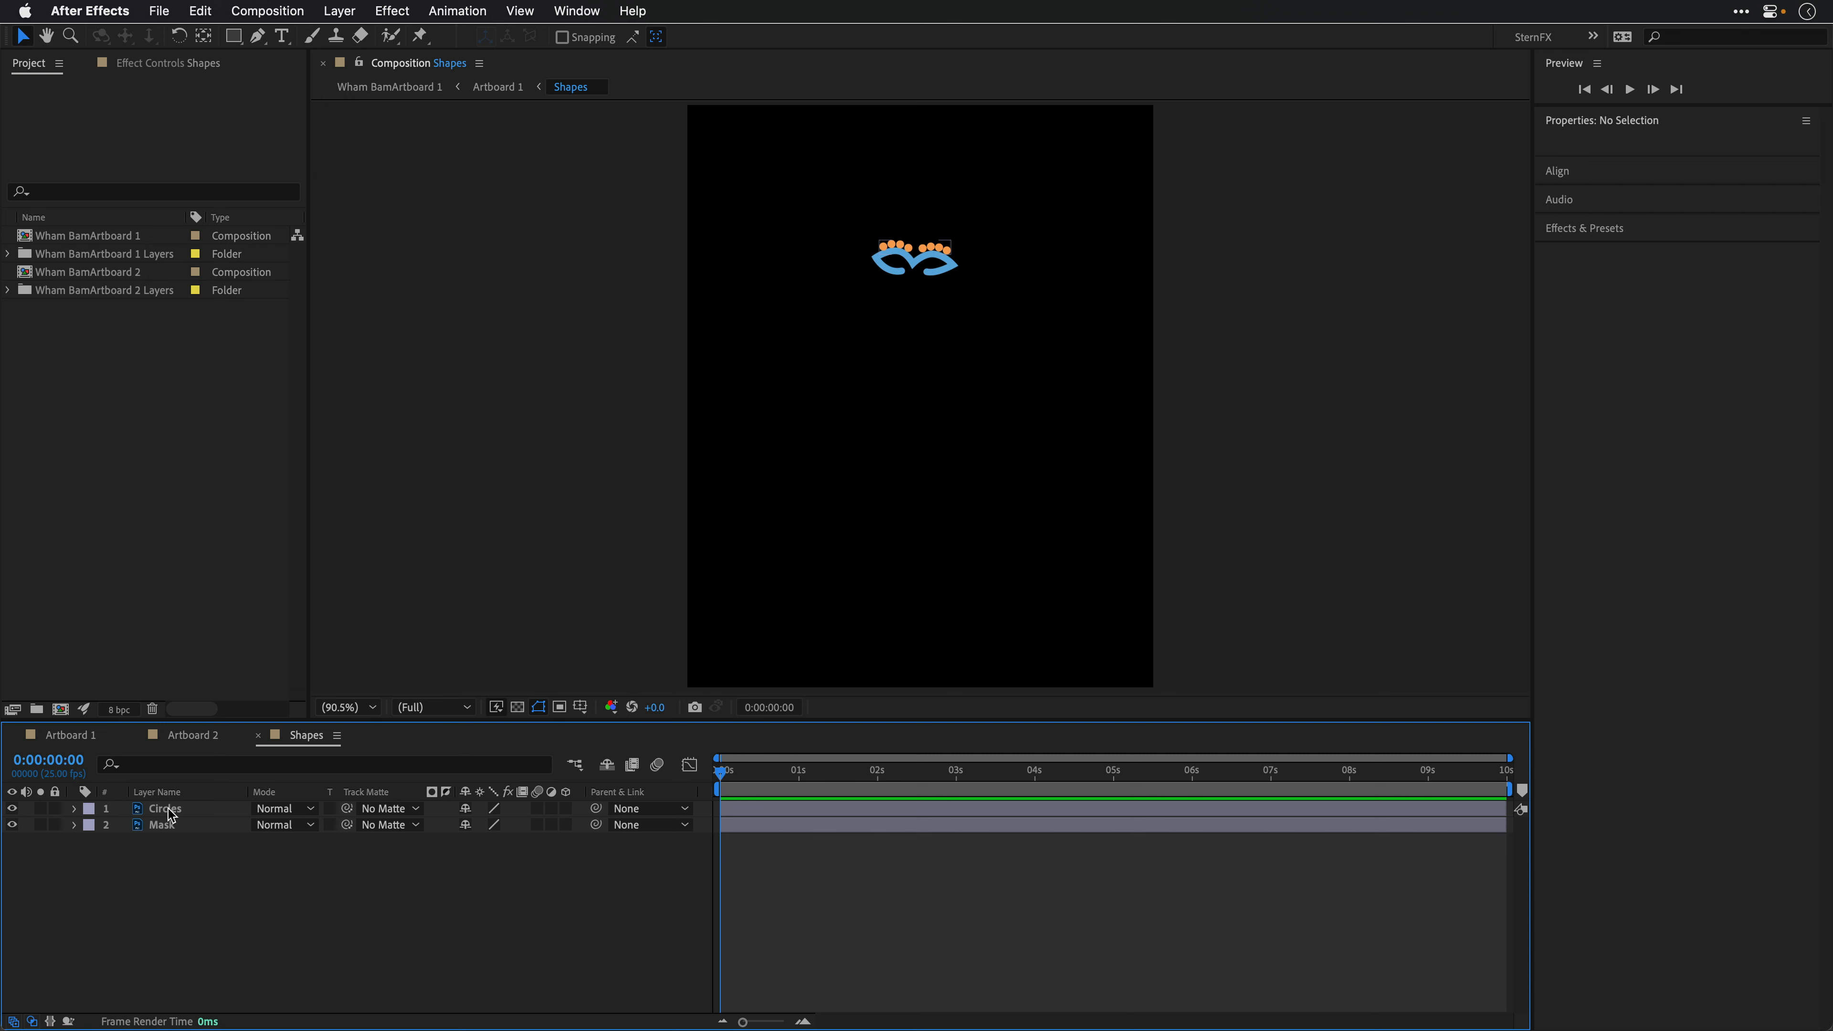
Step: Examine the individual masks of the Circles layer up close, collapse them, and check the Mask layer
click(171, 812)
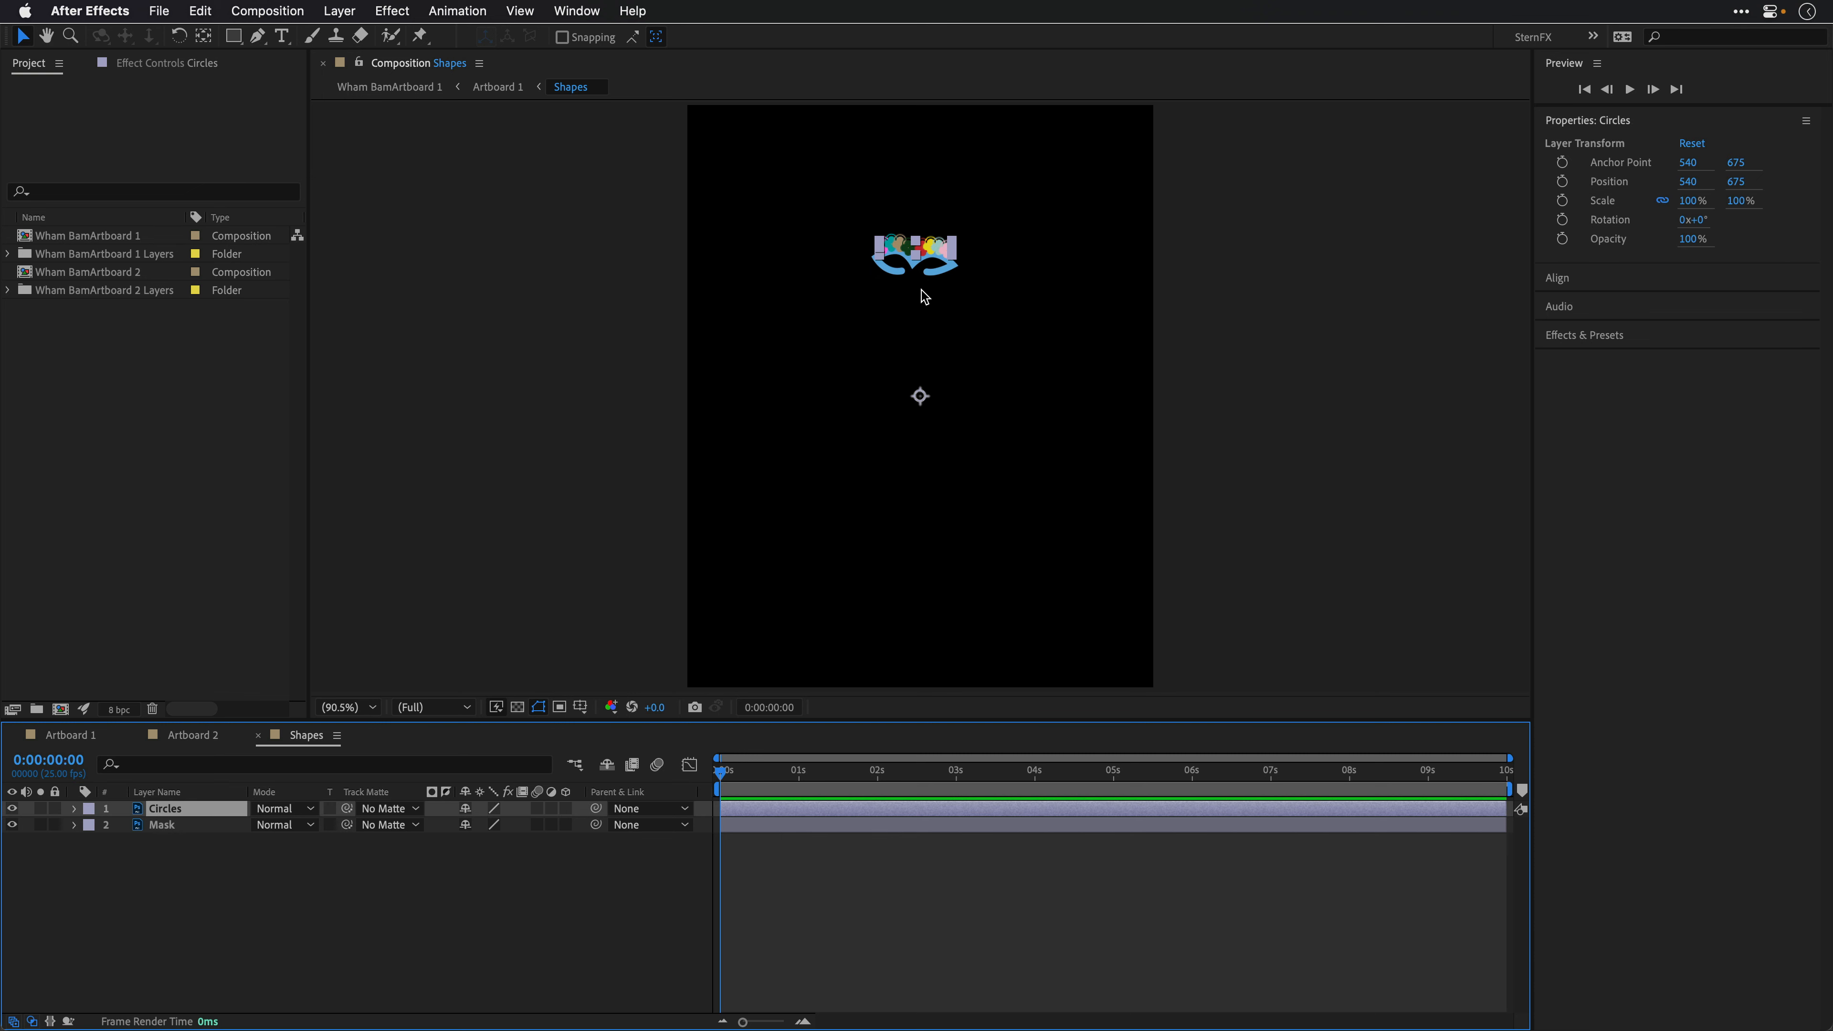
scroll(931, 260, up, 5)
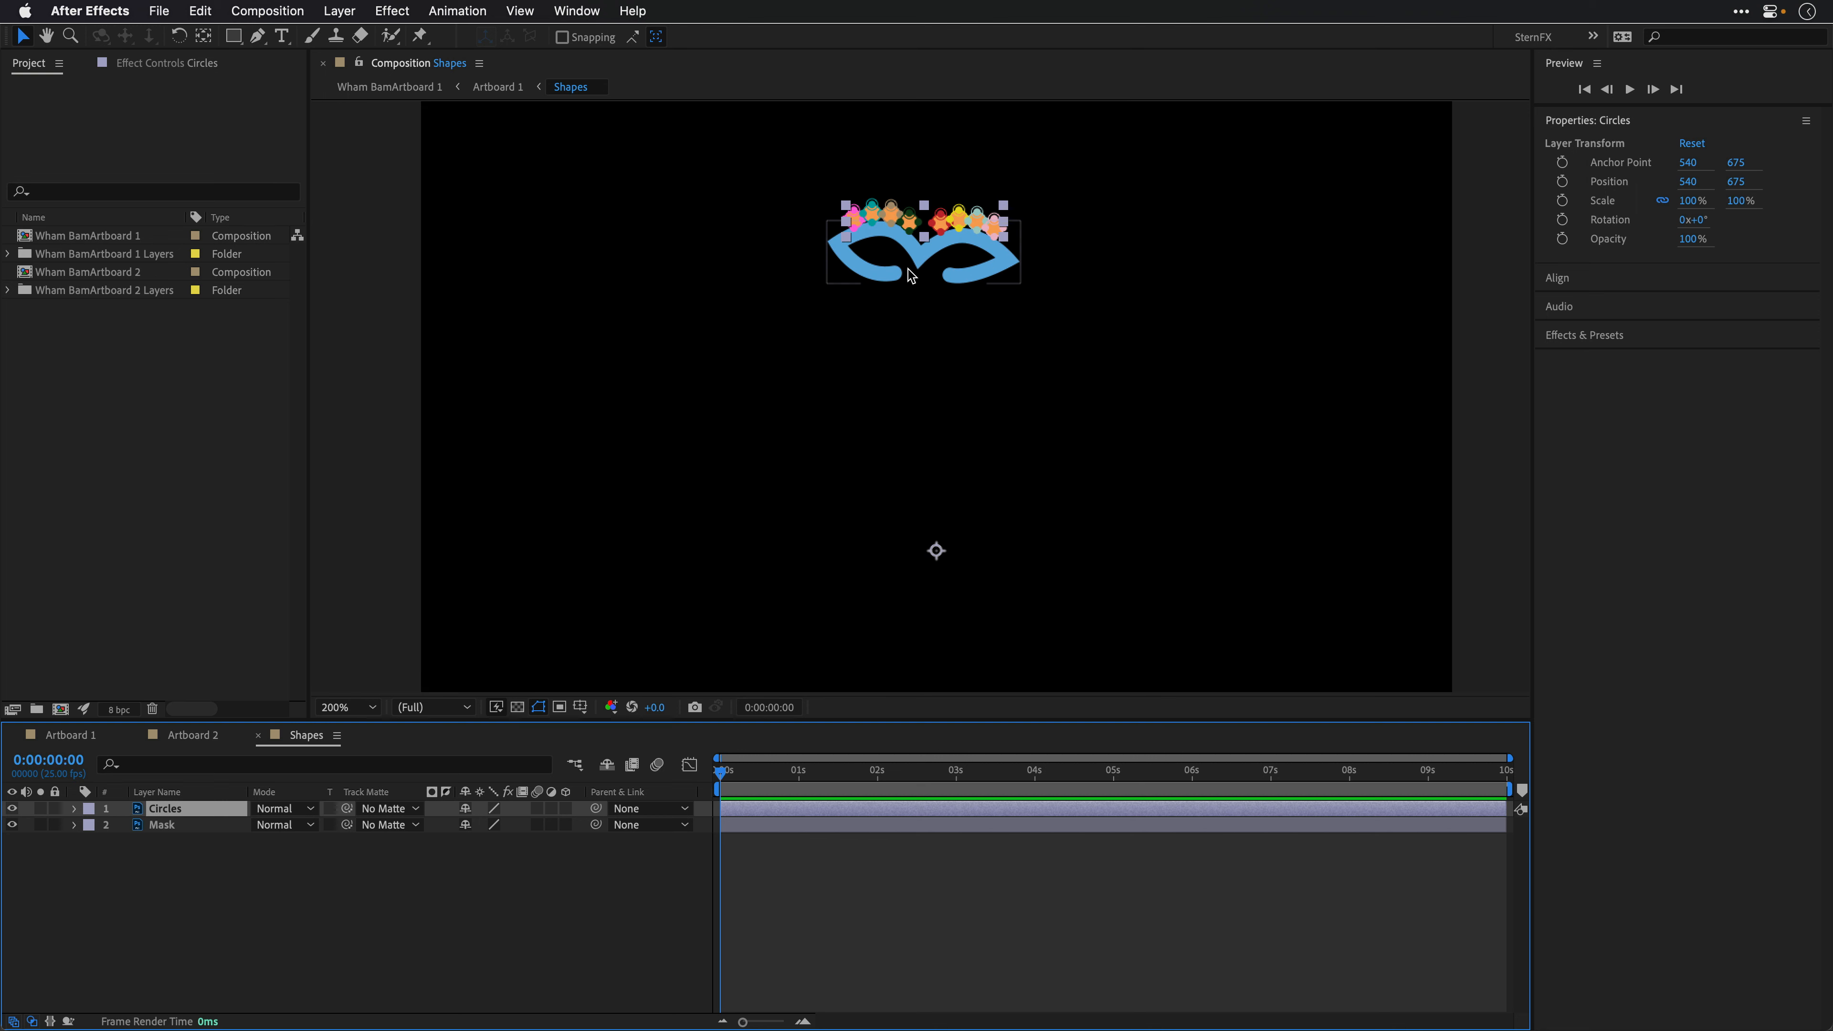
drag(979, 215, 982, 362)
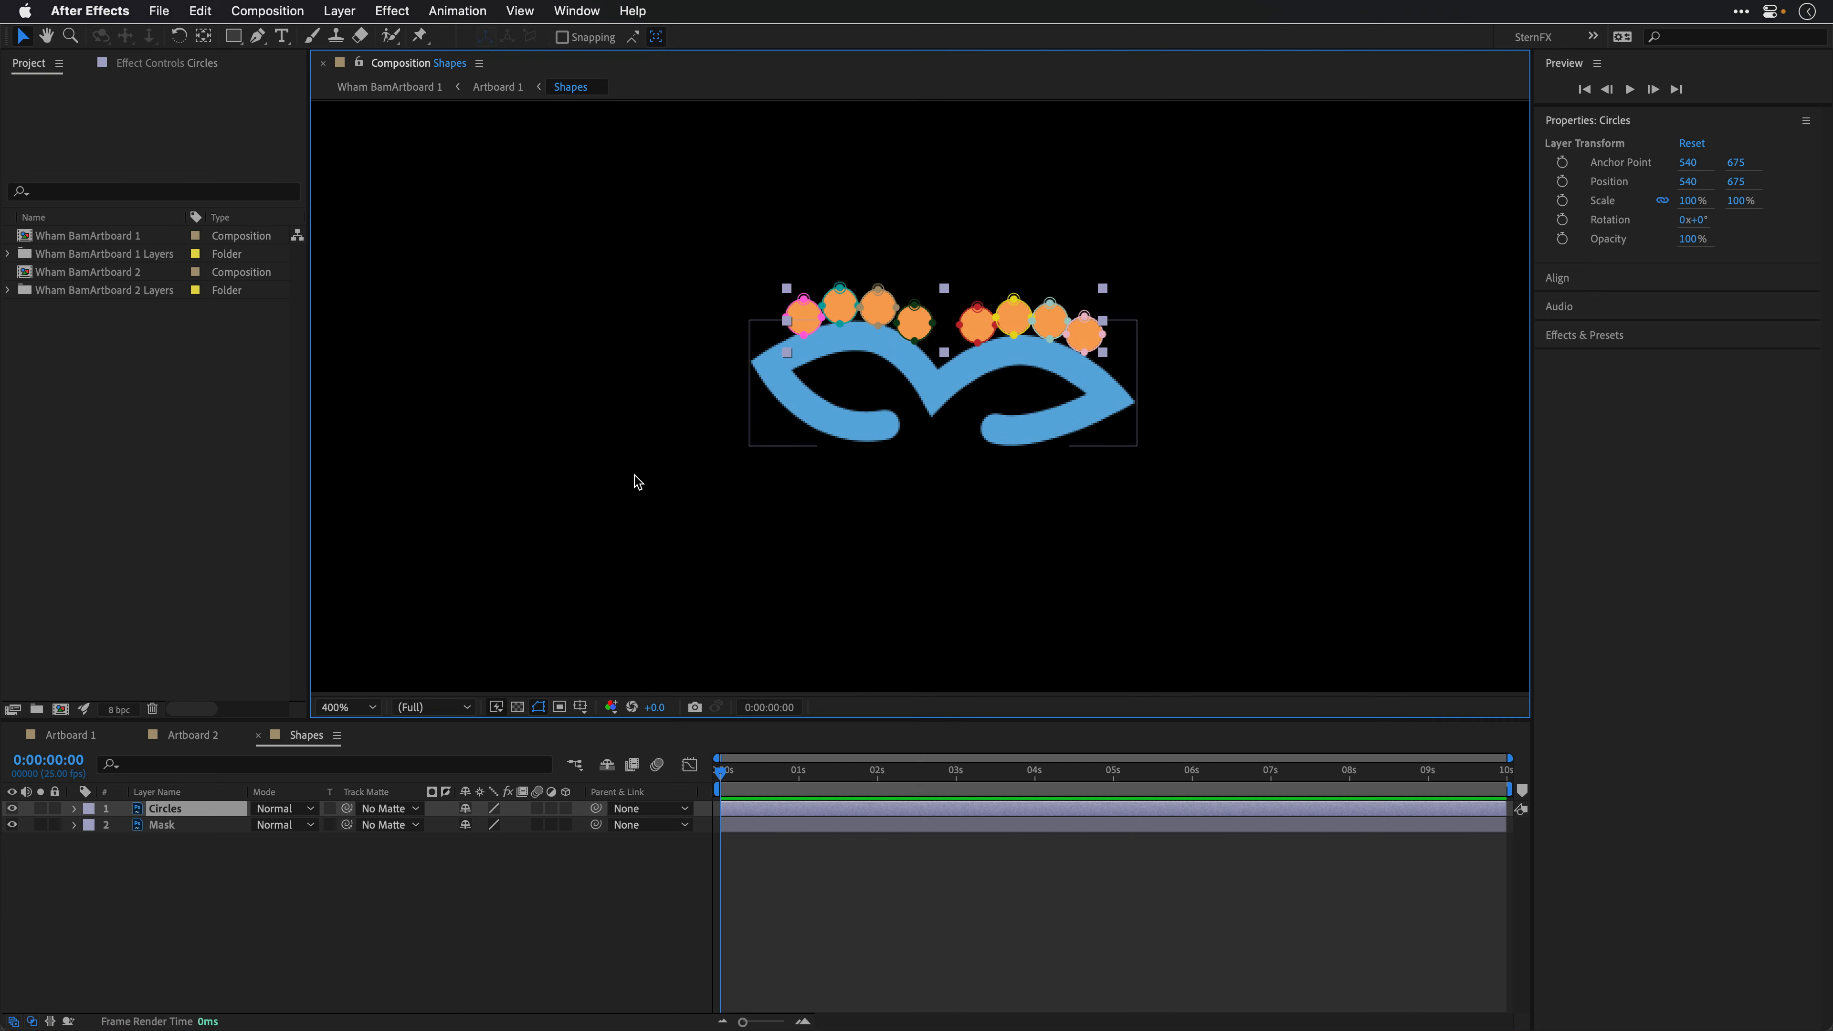
click(73, 808)
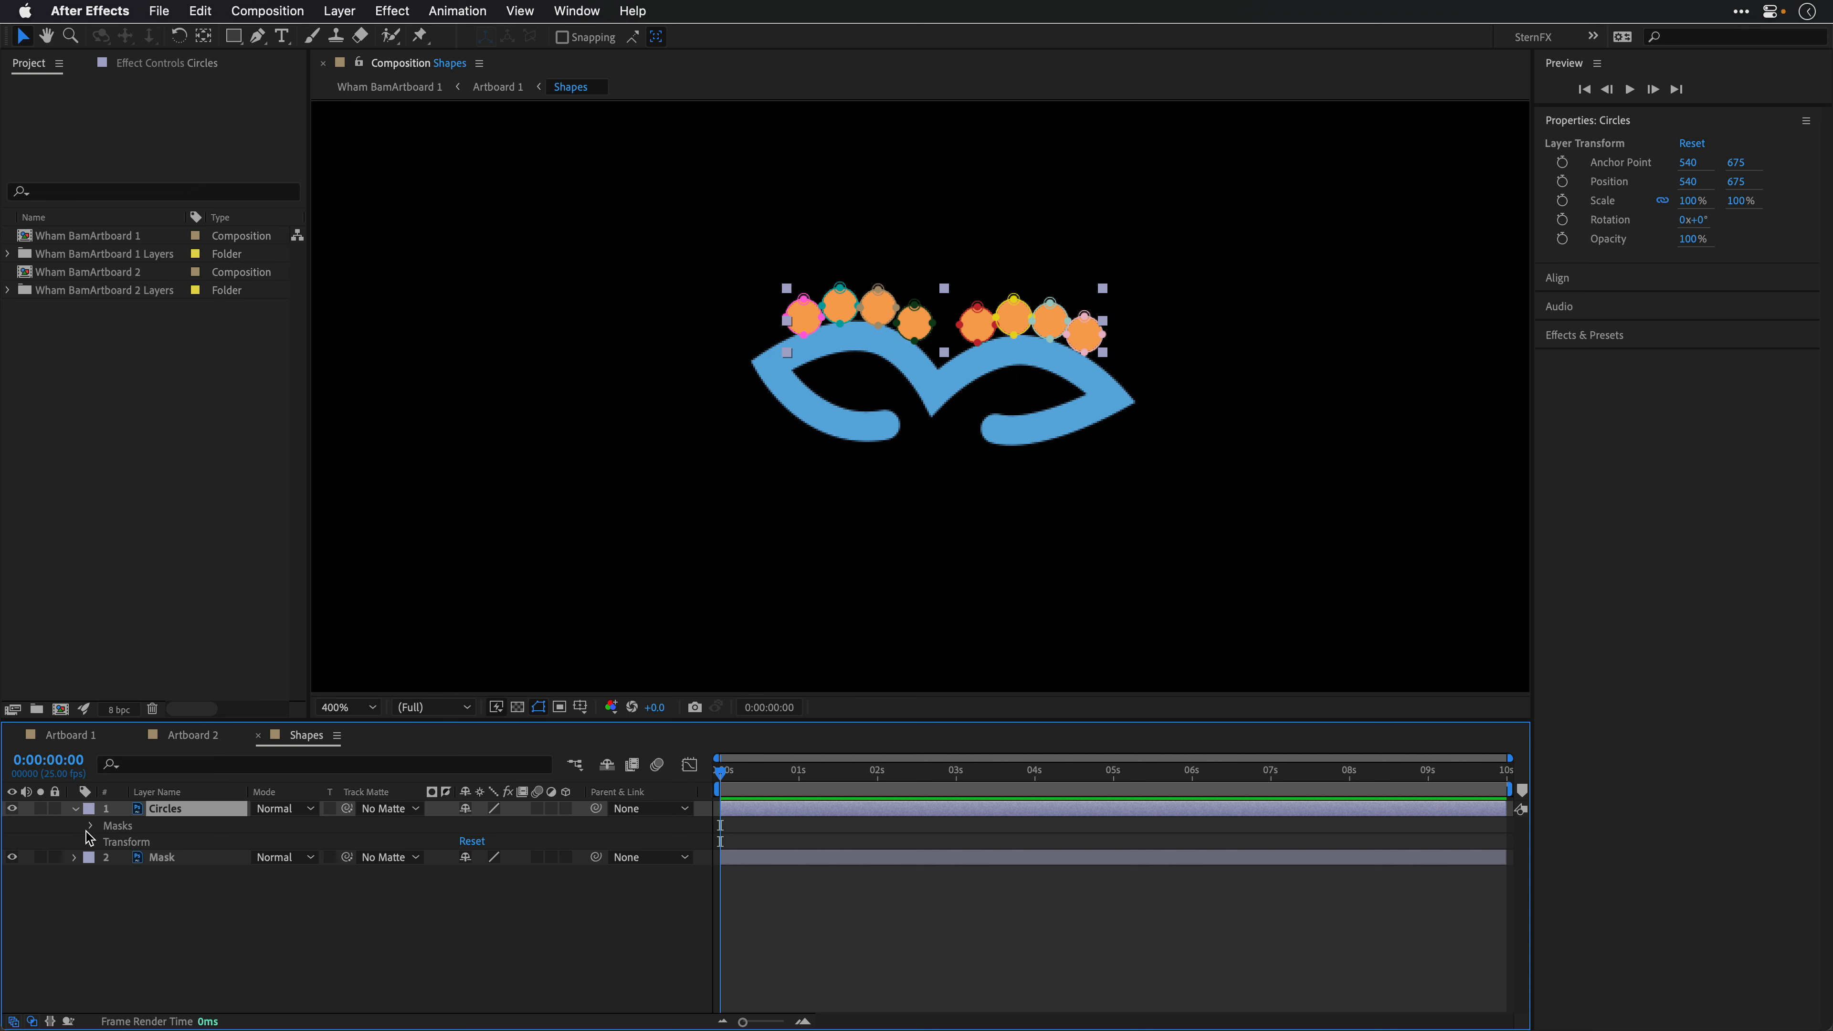
click(89, 825)
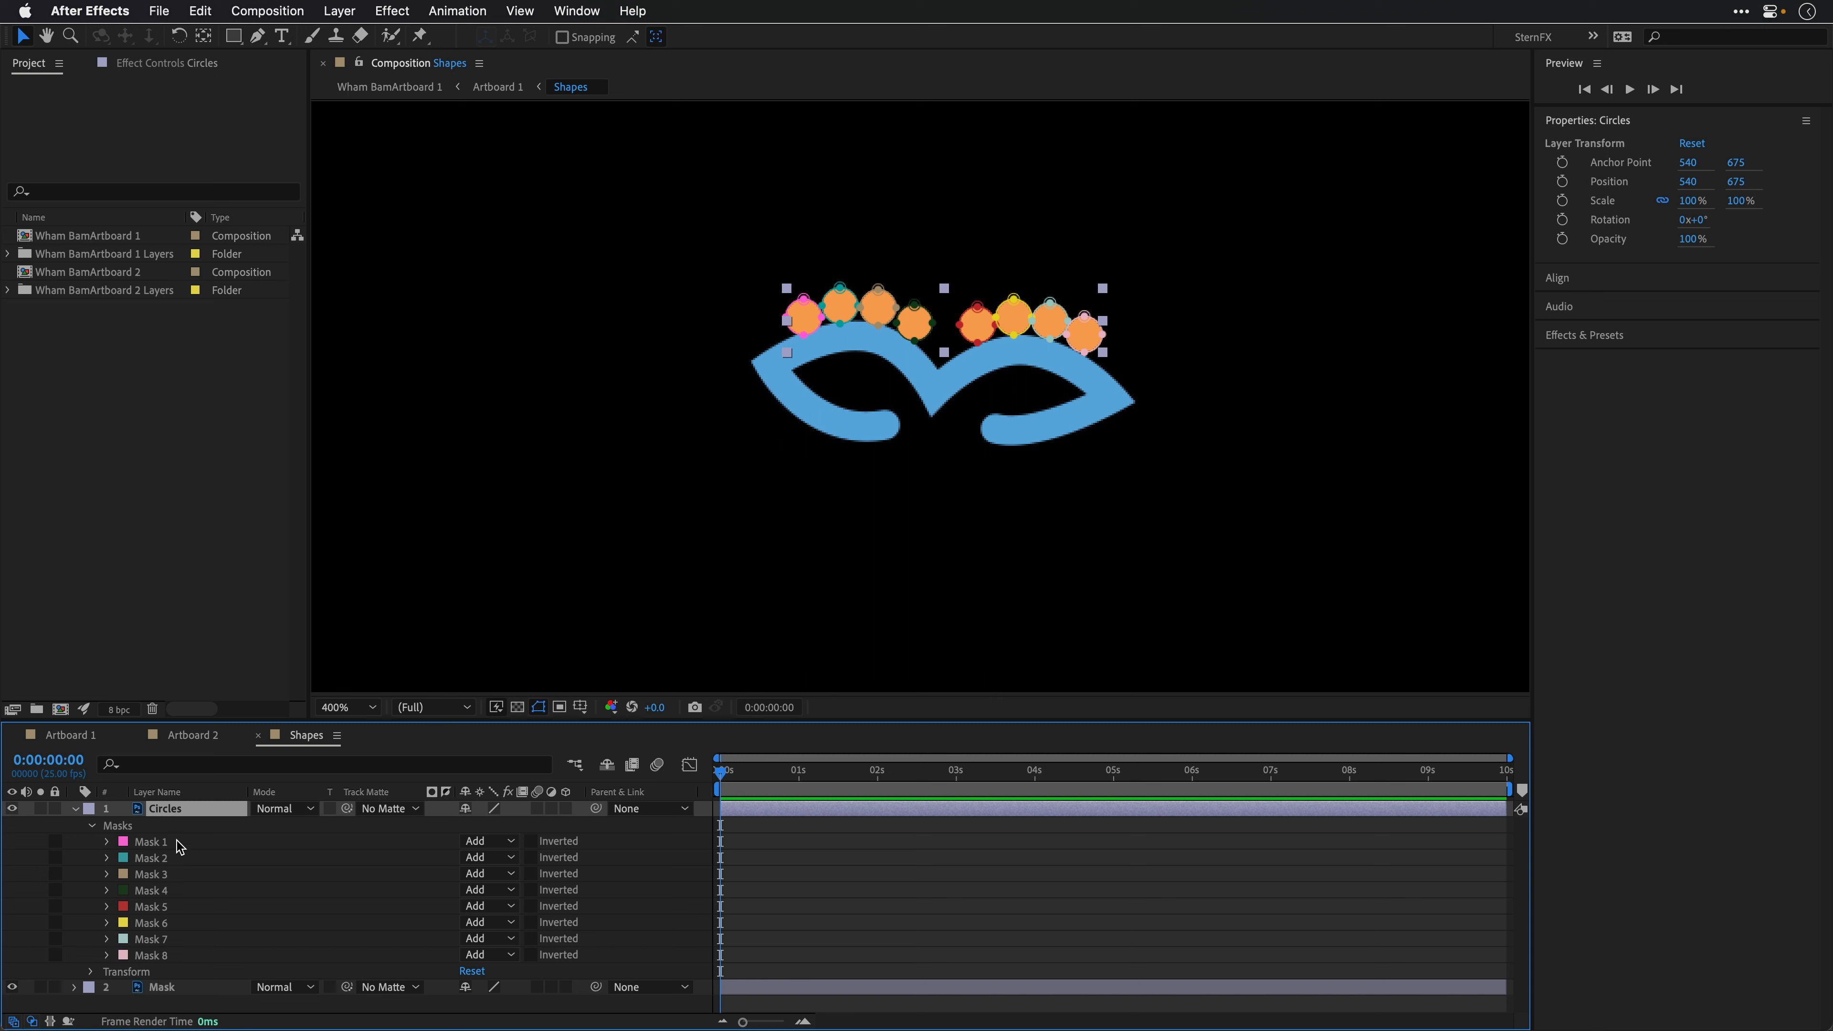
click(75, 808)
click(175, 825)
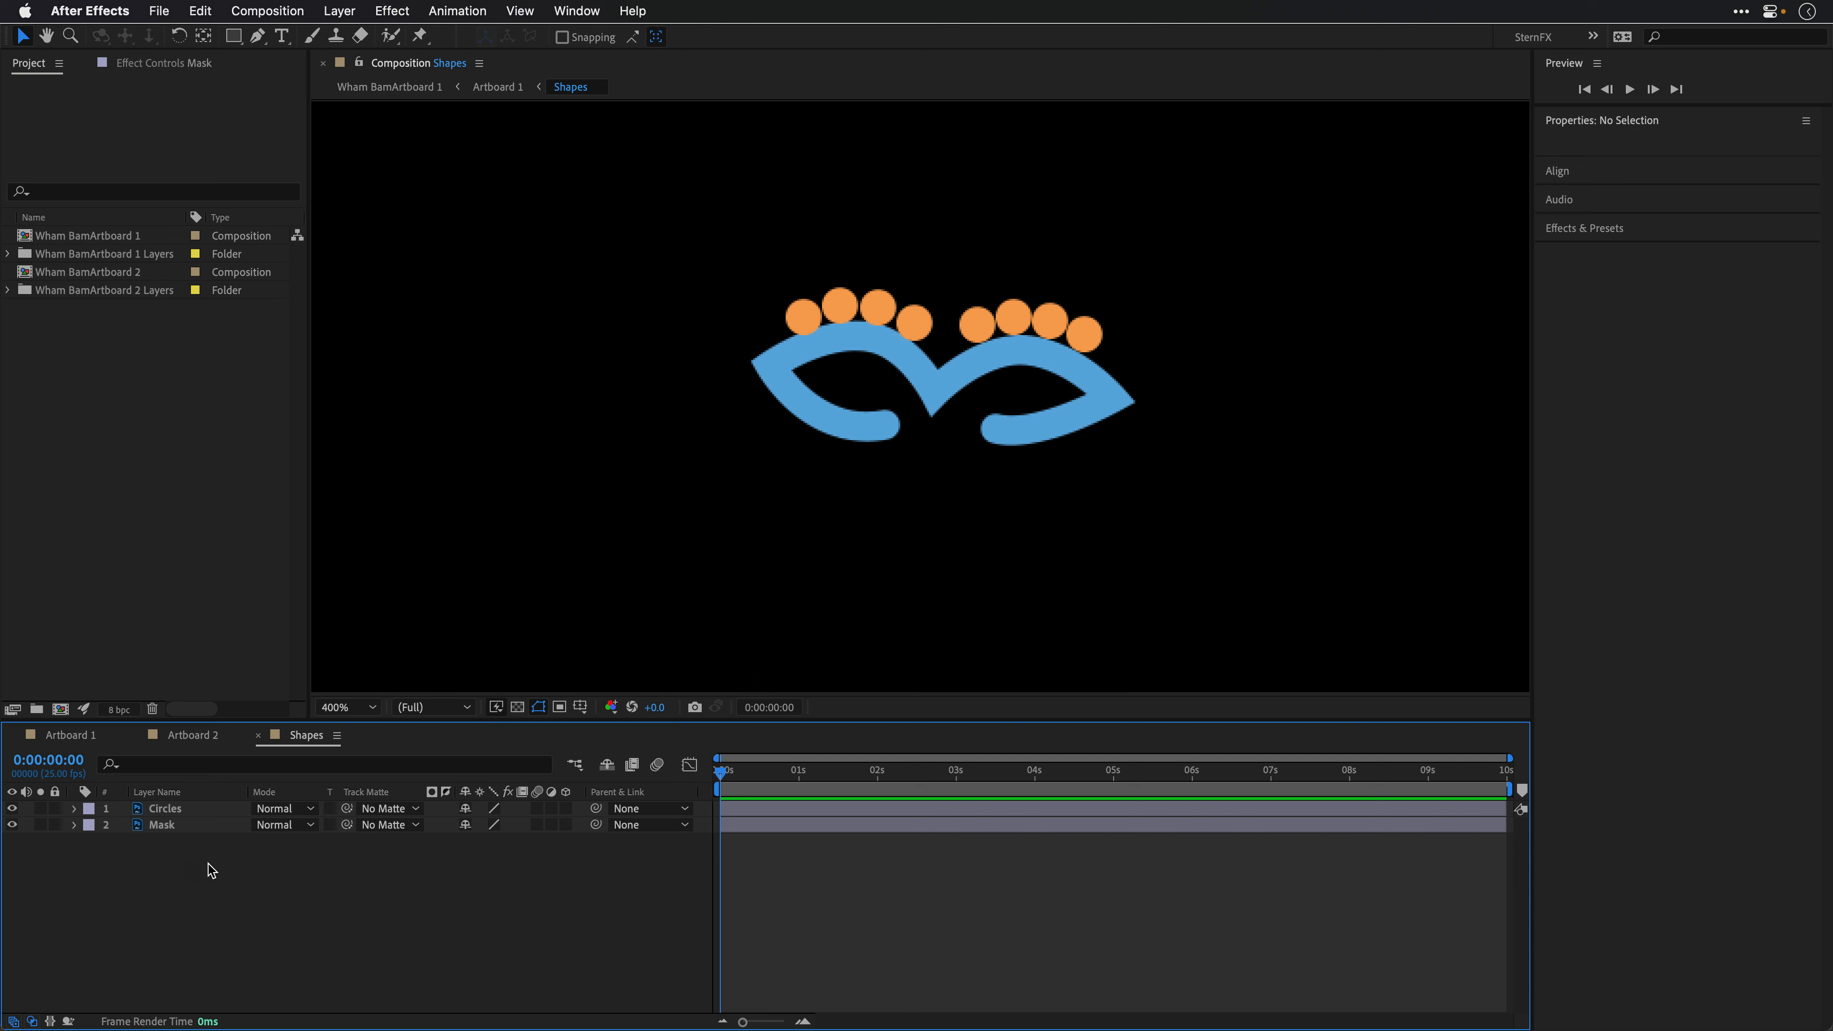
Step: Try scaling the Circles and Mask layers together up to 471% to check edge quality, and undo the scaling
drag(204, 870, 181, 803)
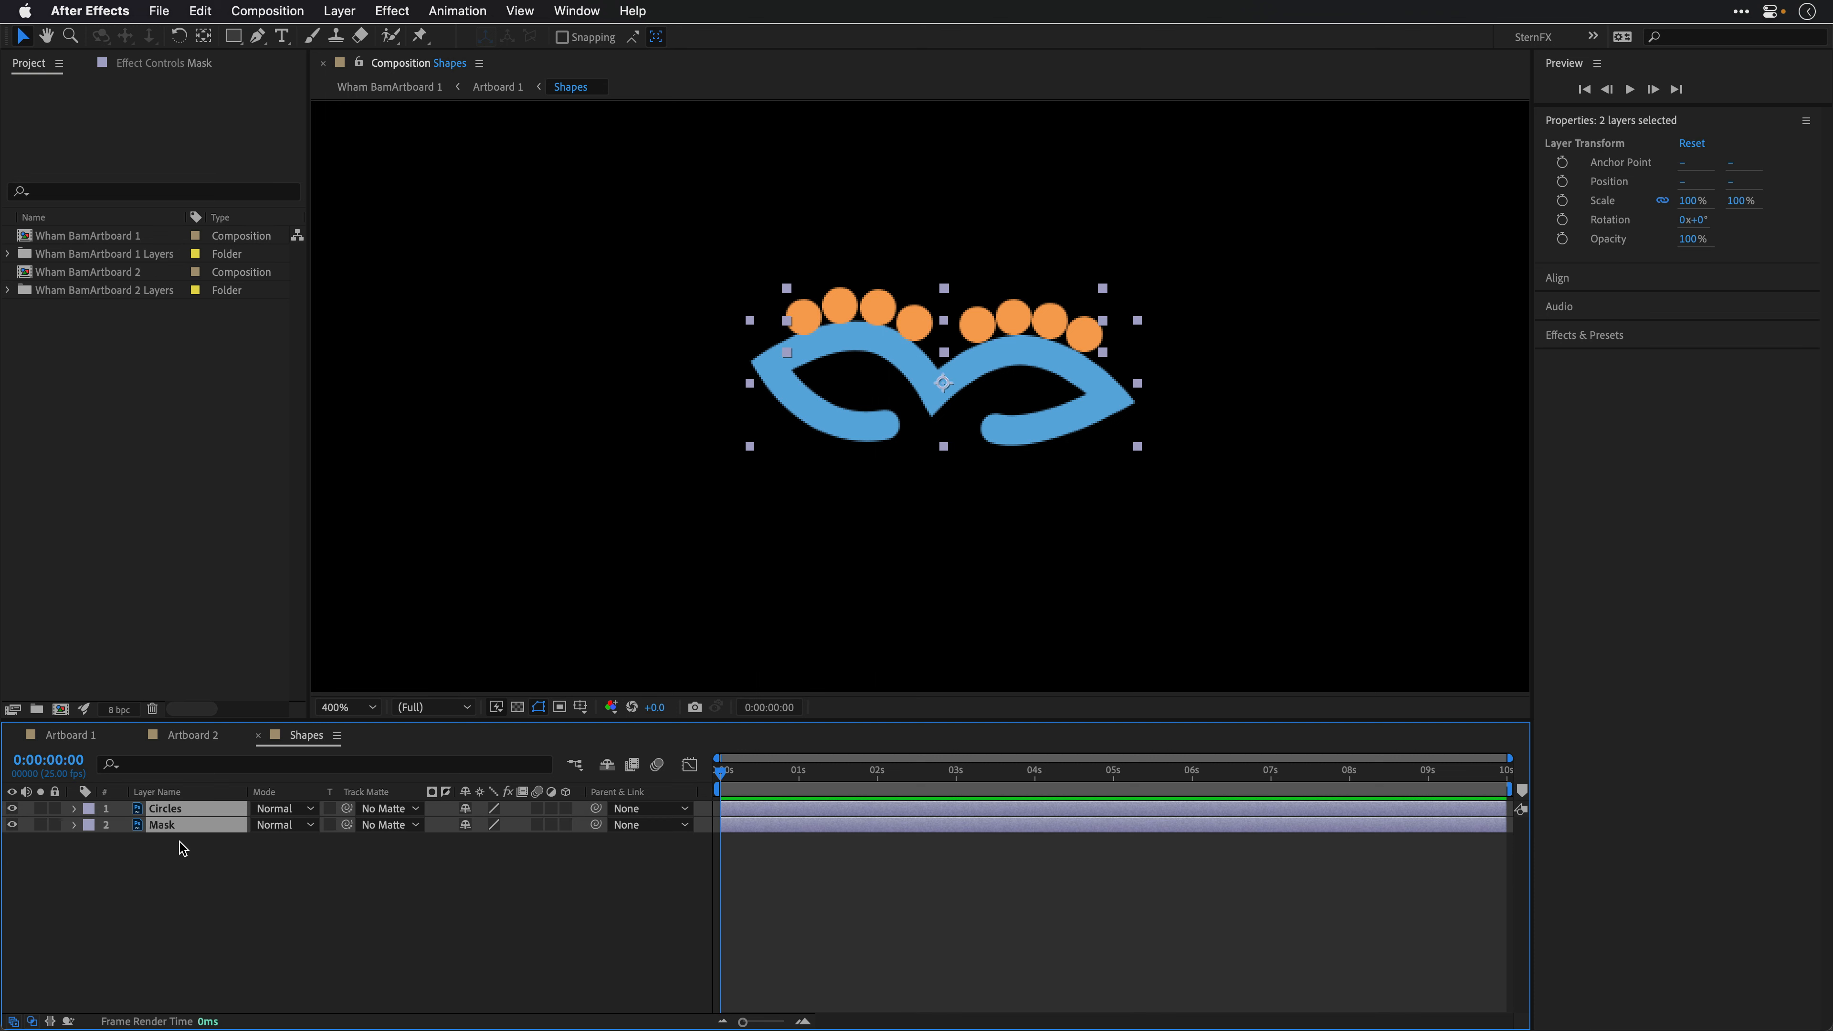
key(s)
drag(491, 824, 816, 813)
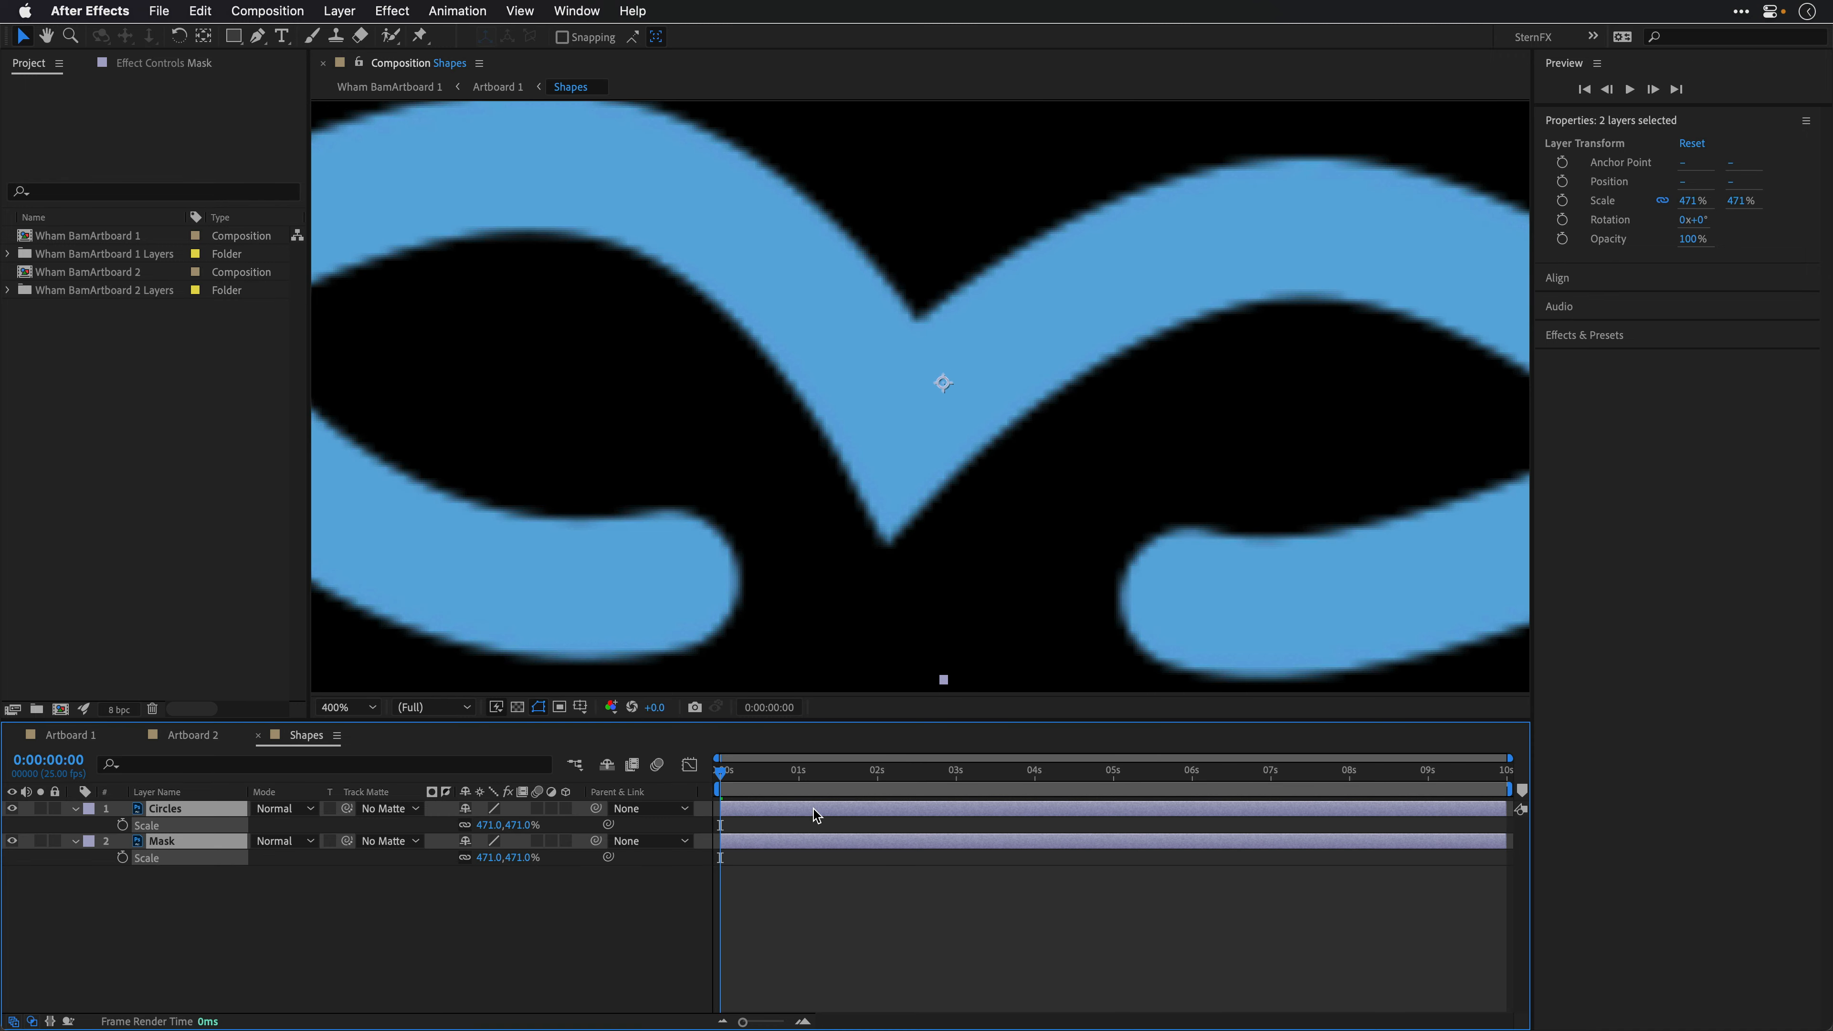
key(super+z)
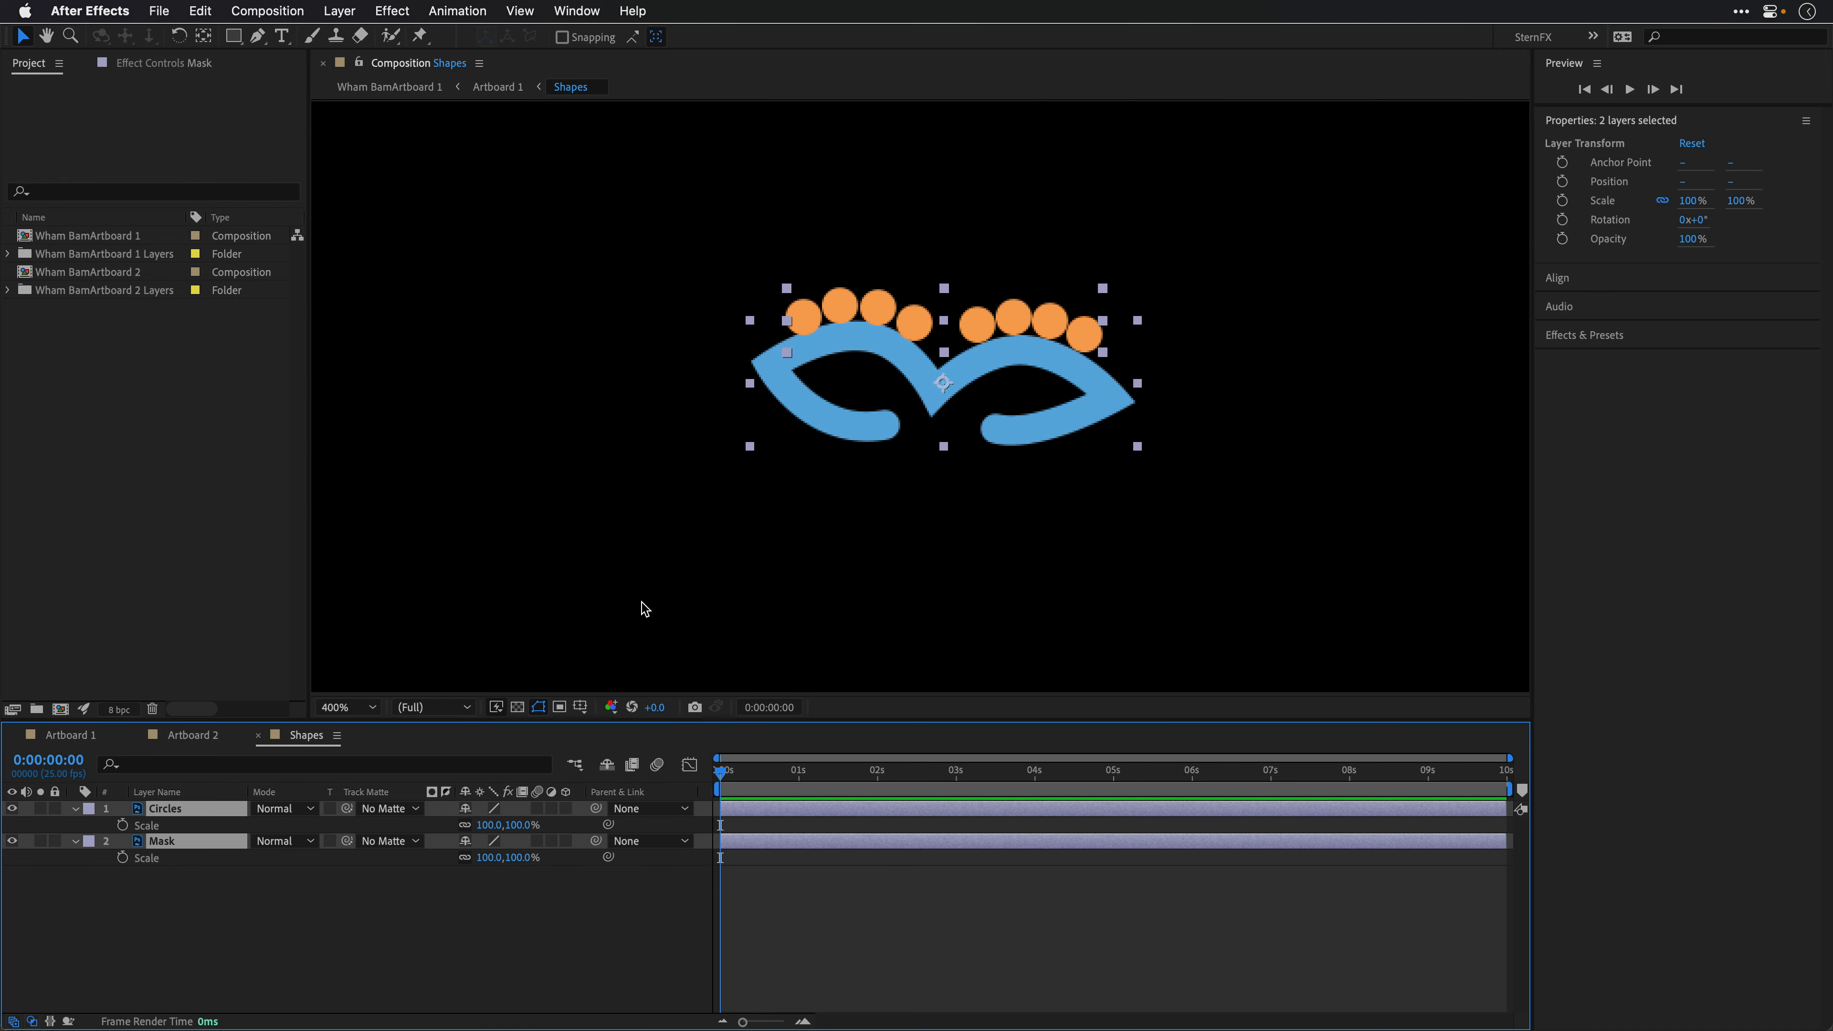
Step: Collapse the Circles and Mask layers, close the Shapes composition, and return to the Artboard 1 composition
click(75, 808)
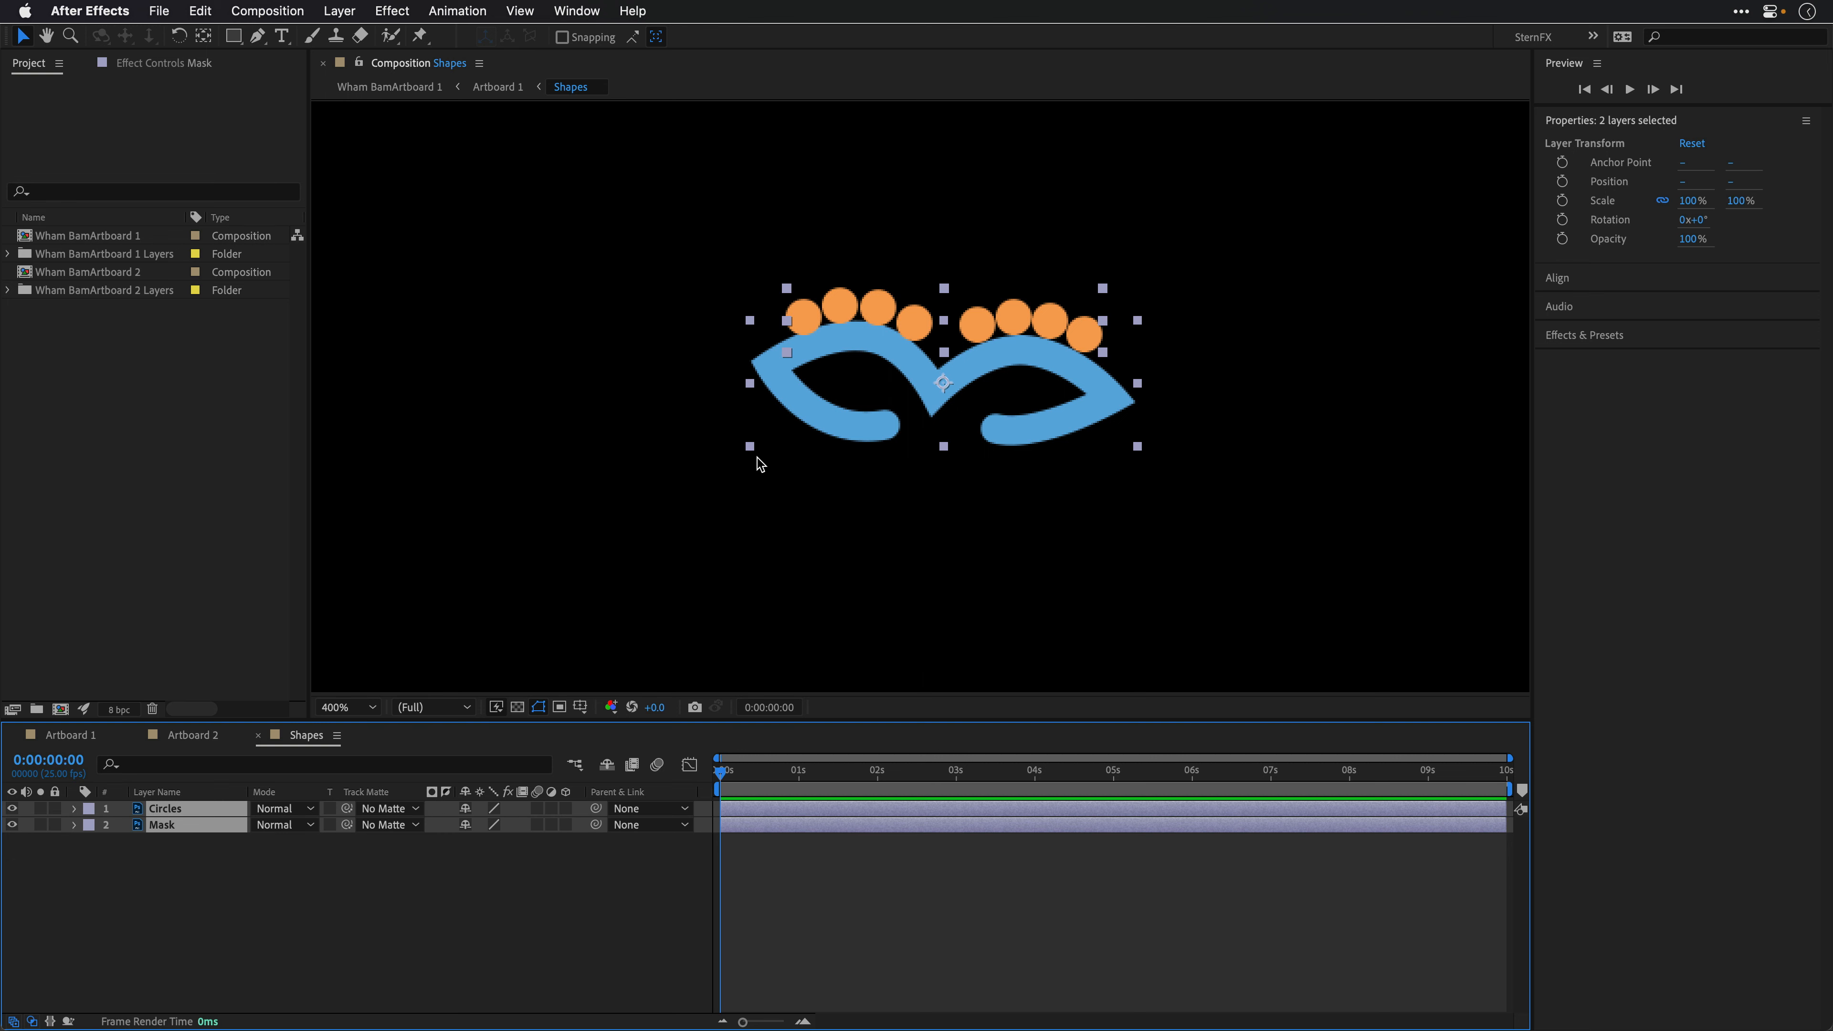
click(258, 735)
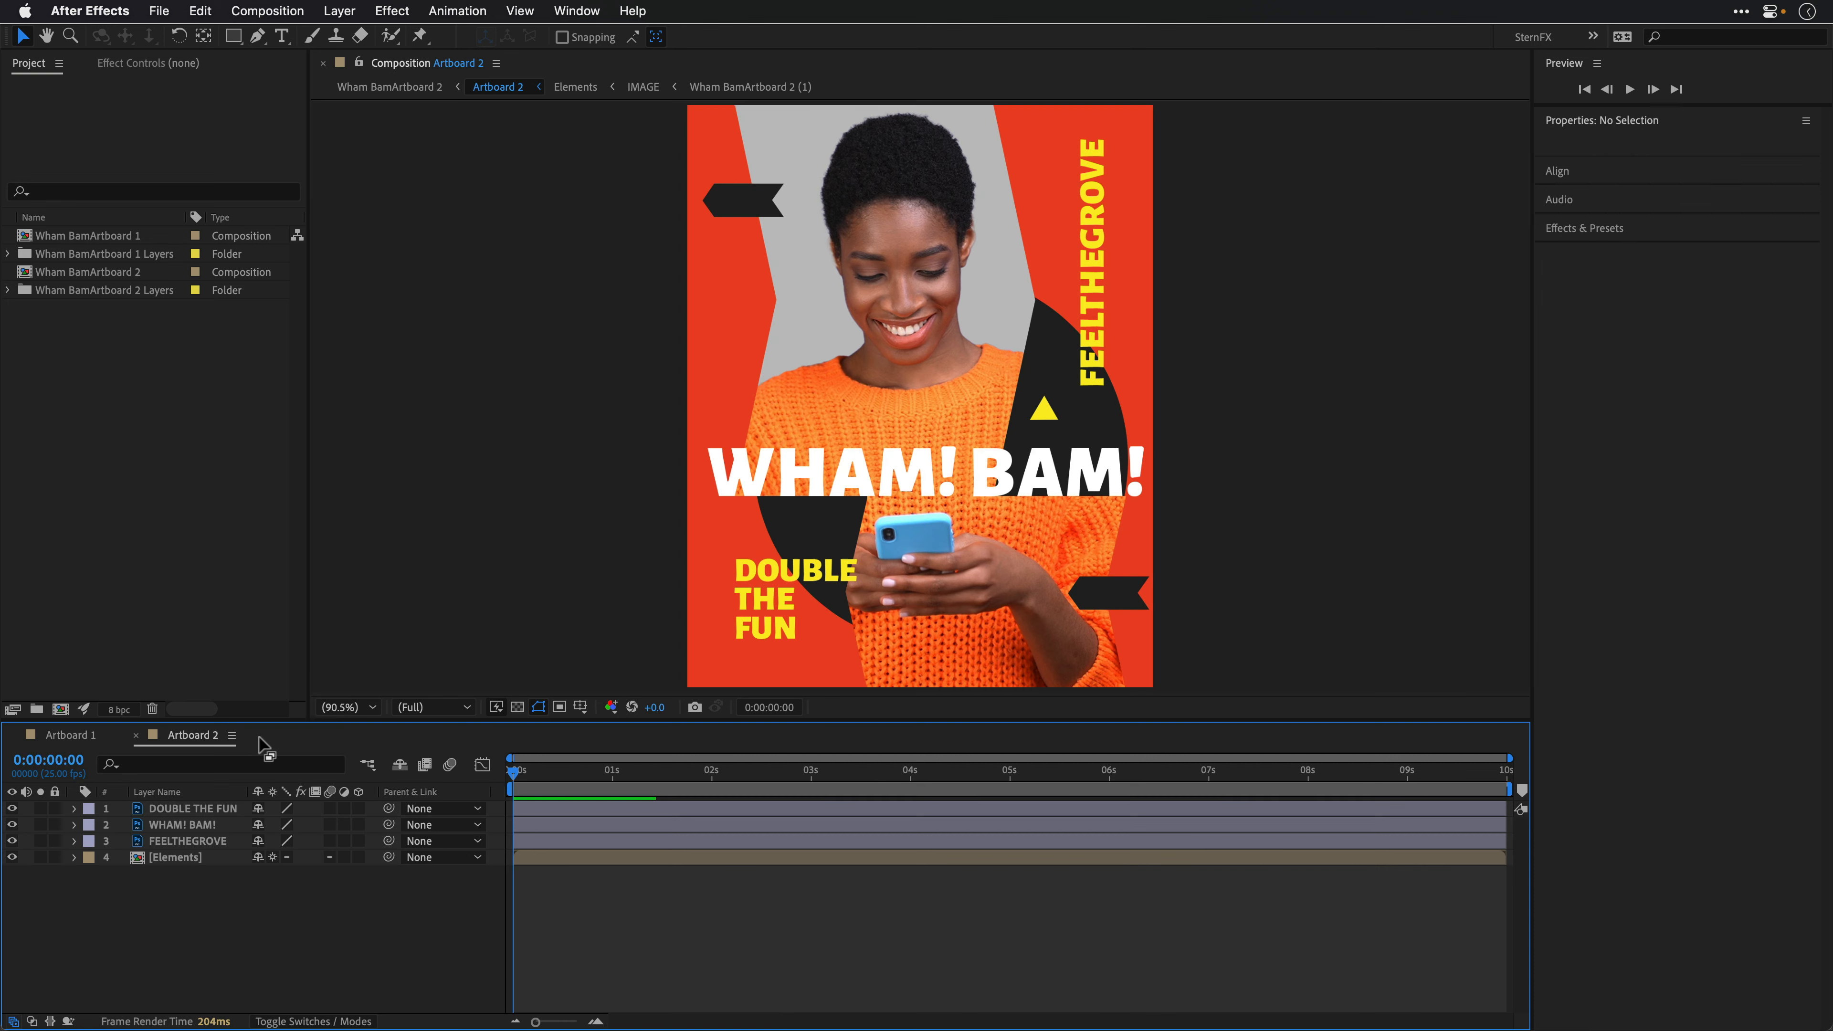
click(72, 737)
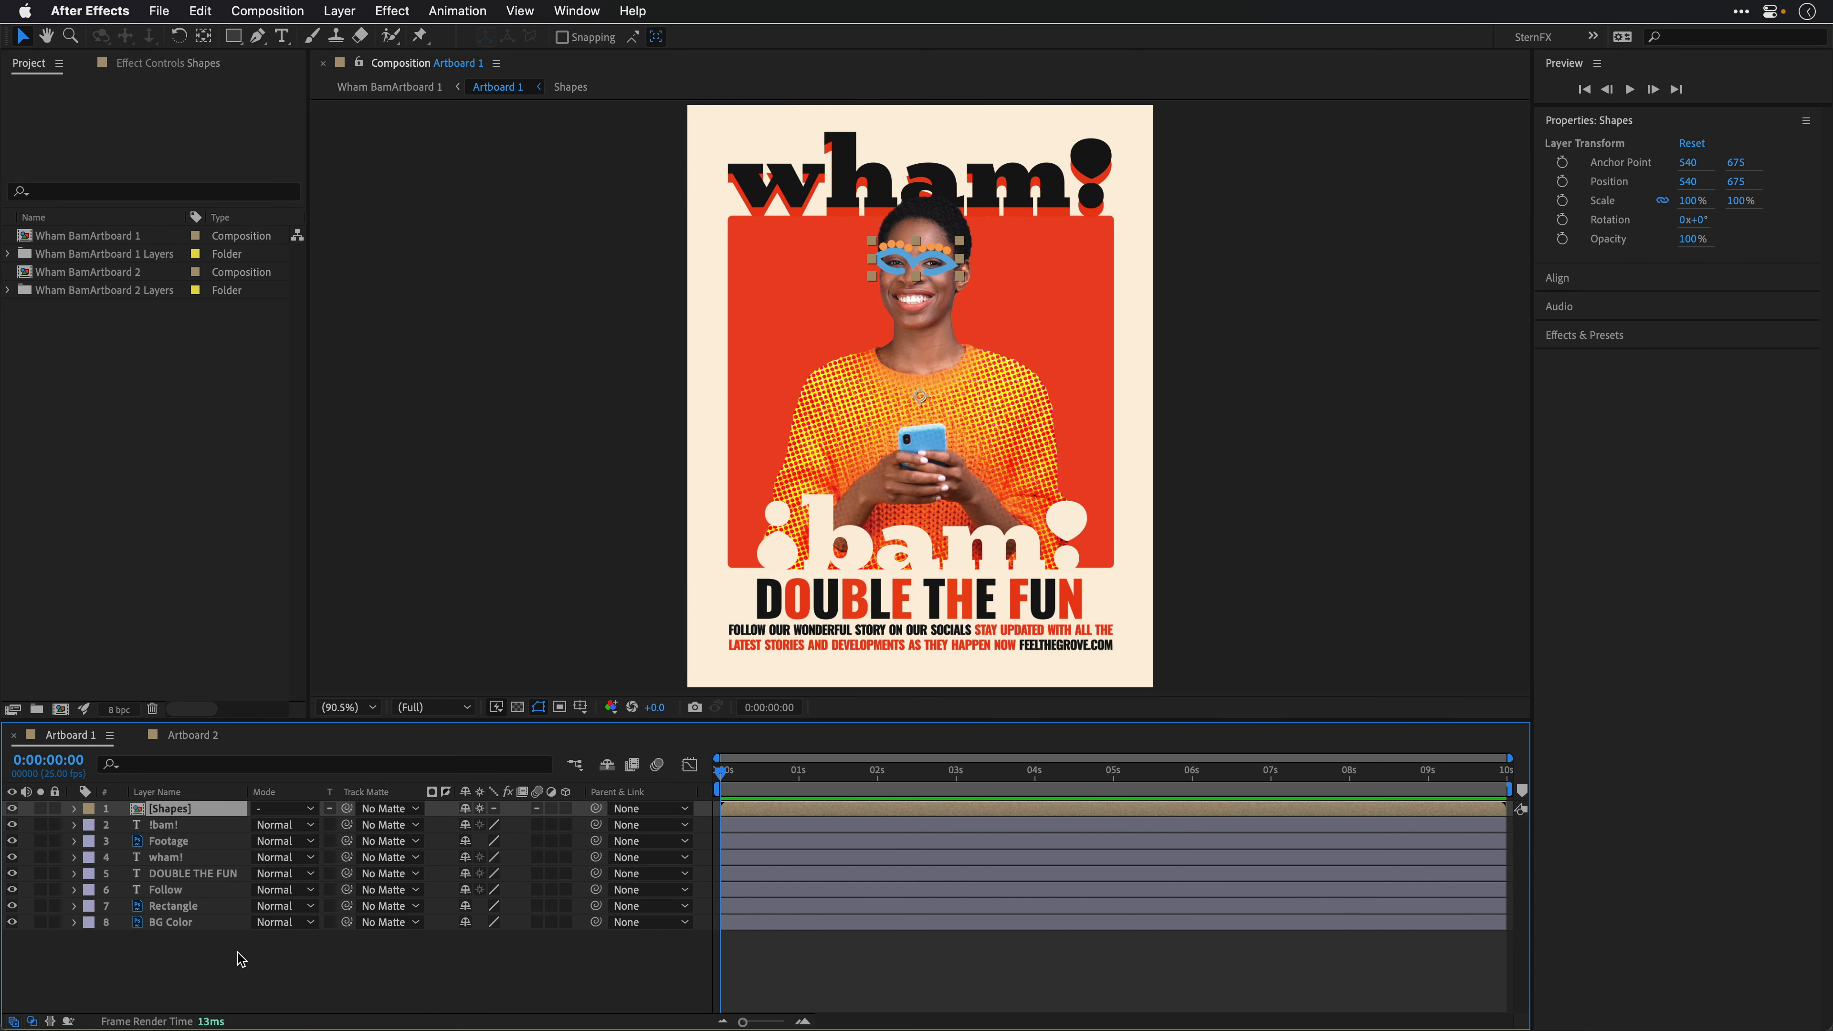
Step: Switch to Photoshop, collapse the Shapes group, and expand the Smart Filters of the Footage layer
key(super+Tab)
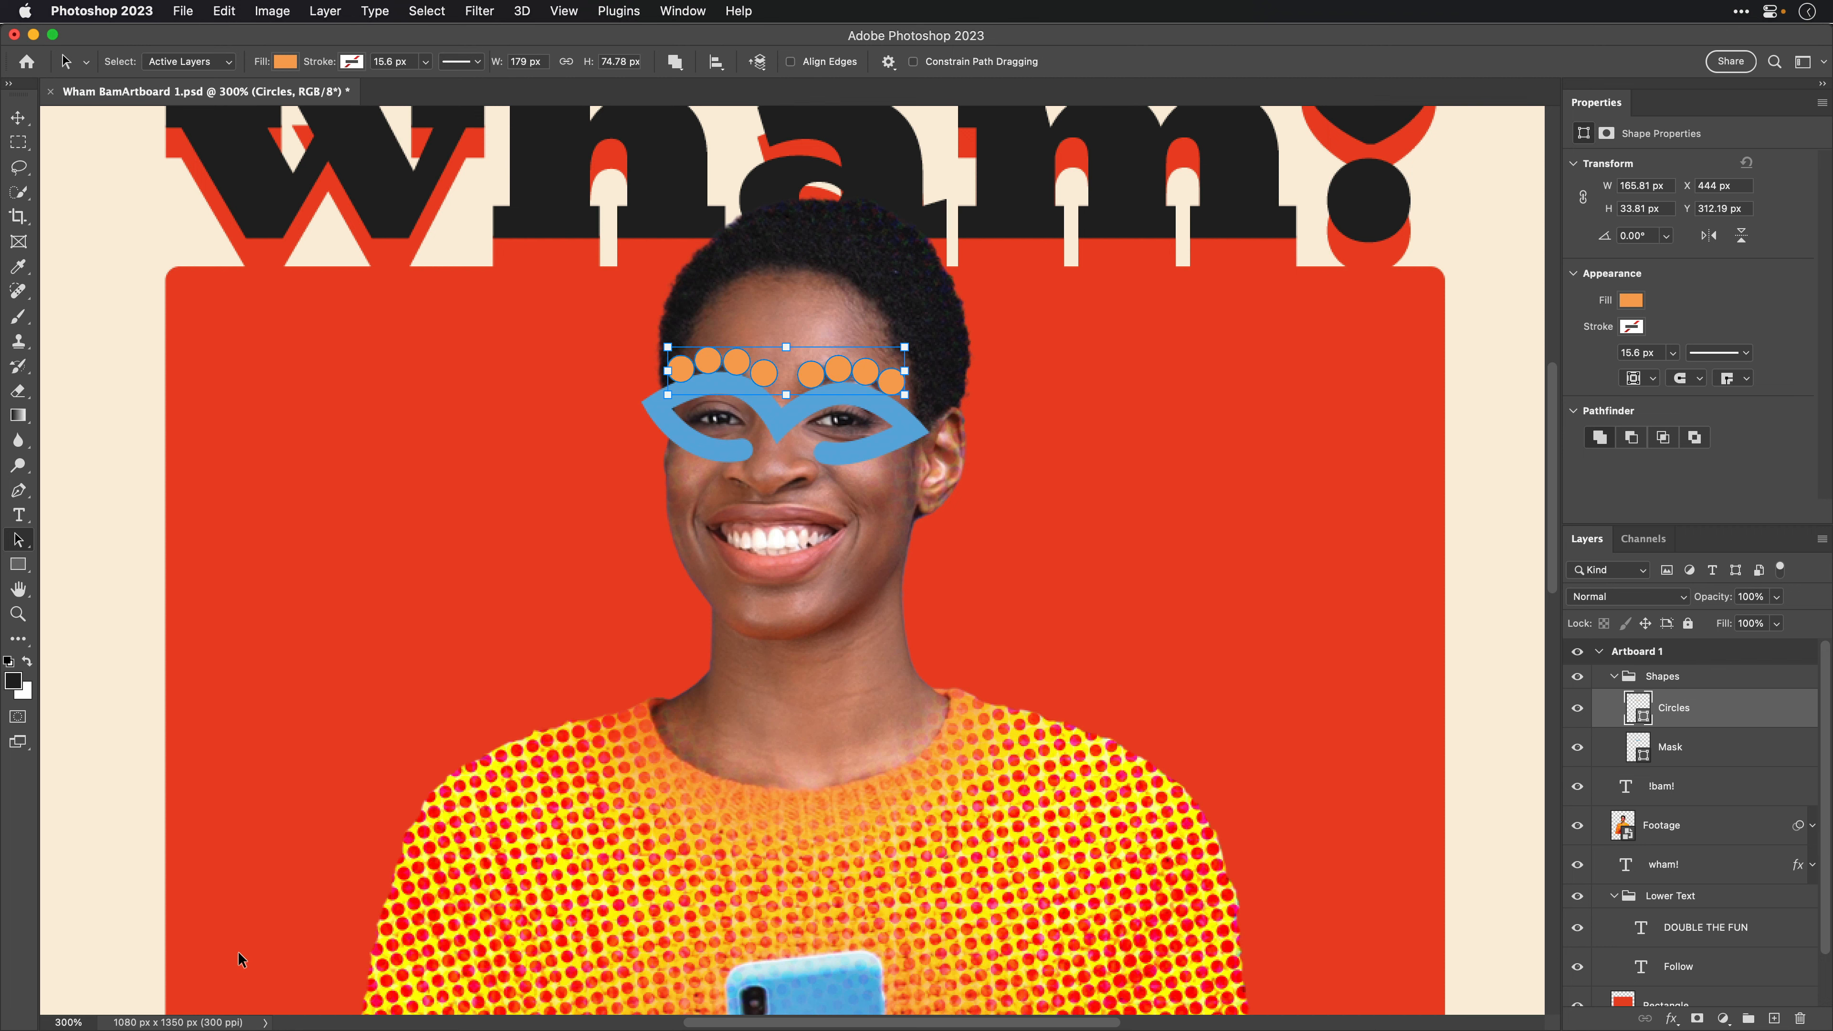
key(super+0)
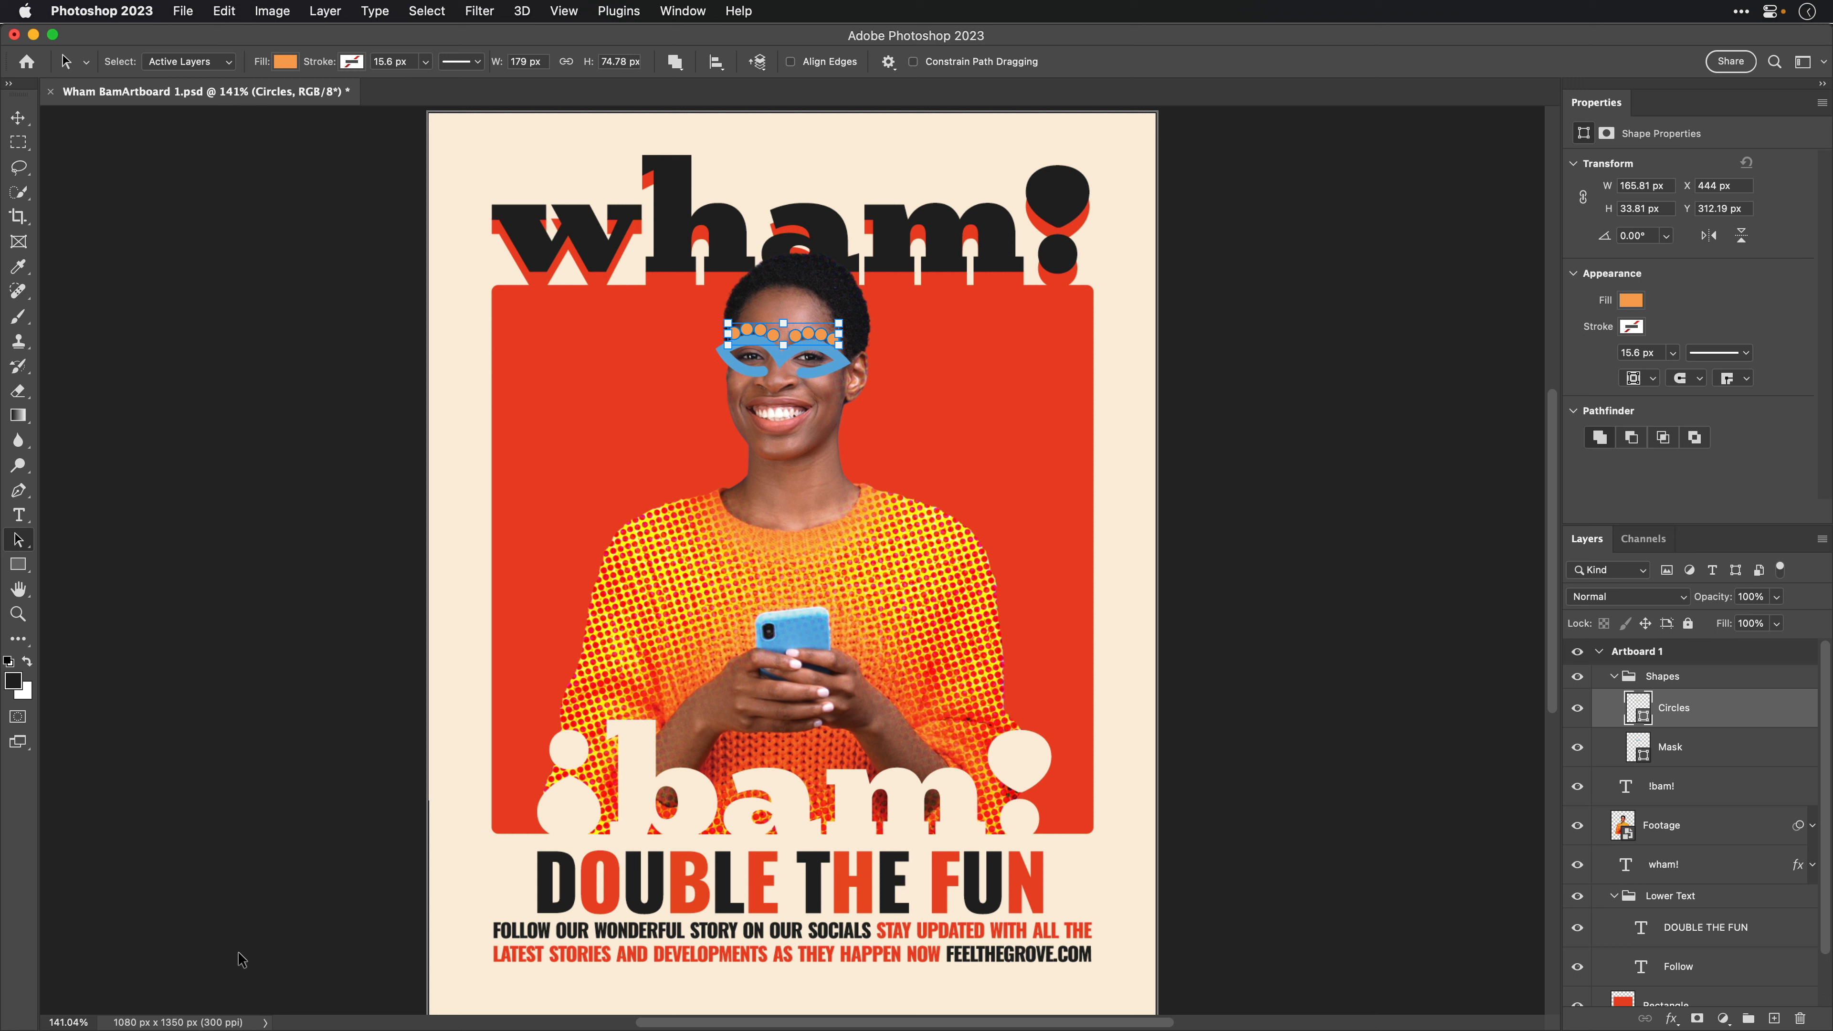
click(1613, 675)
click(1673, 764)
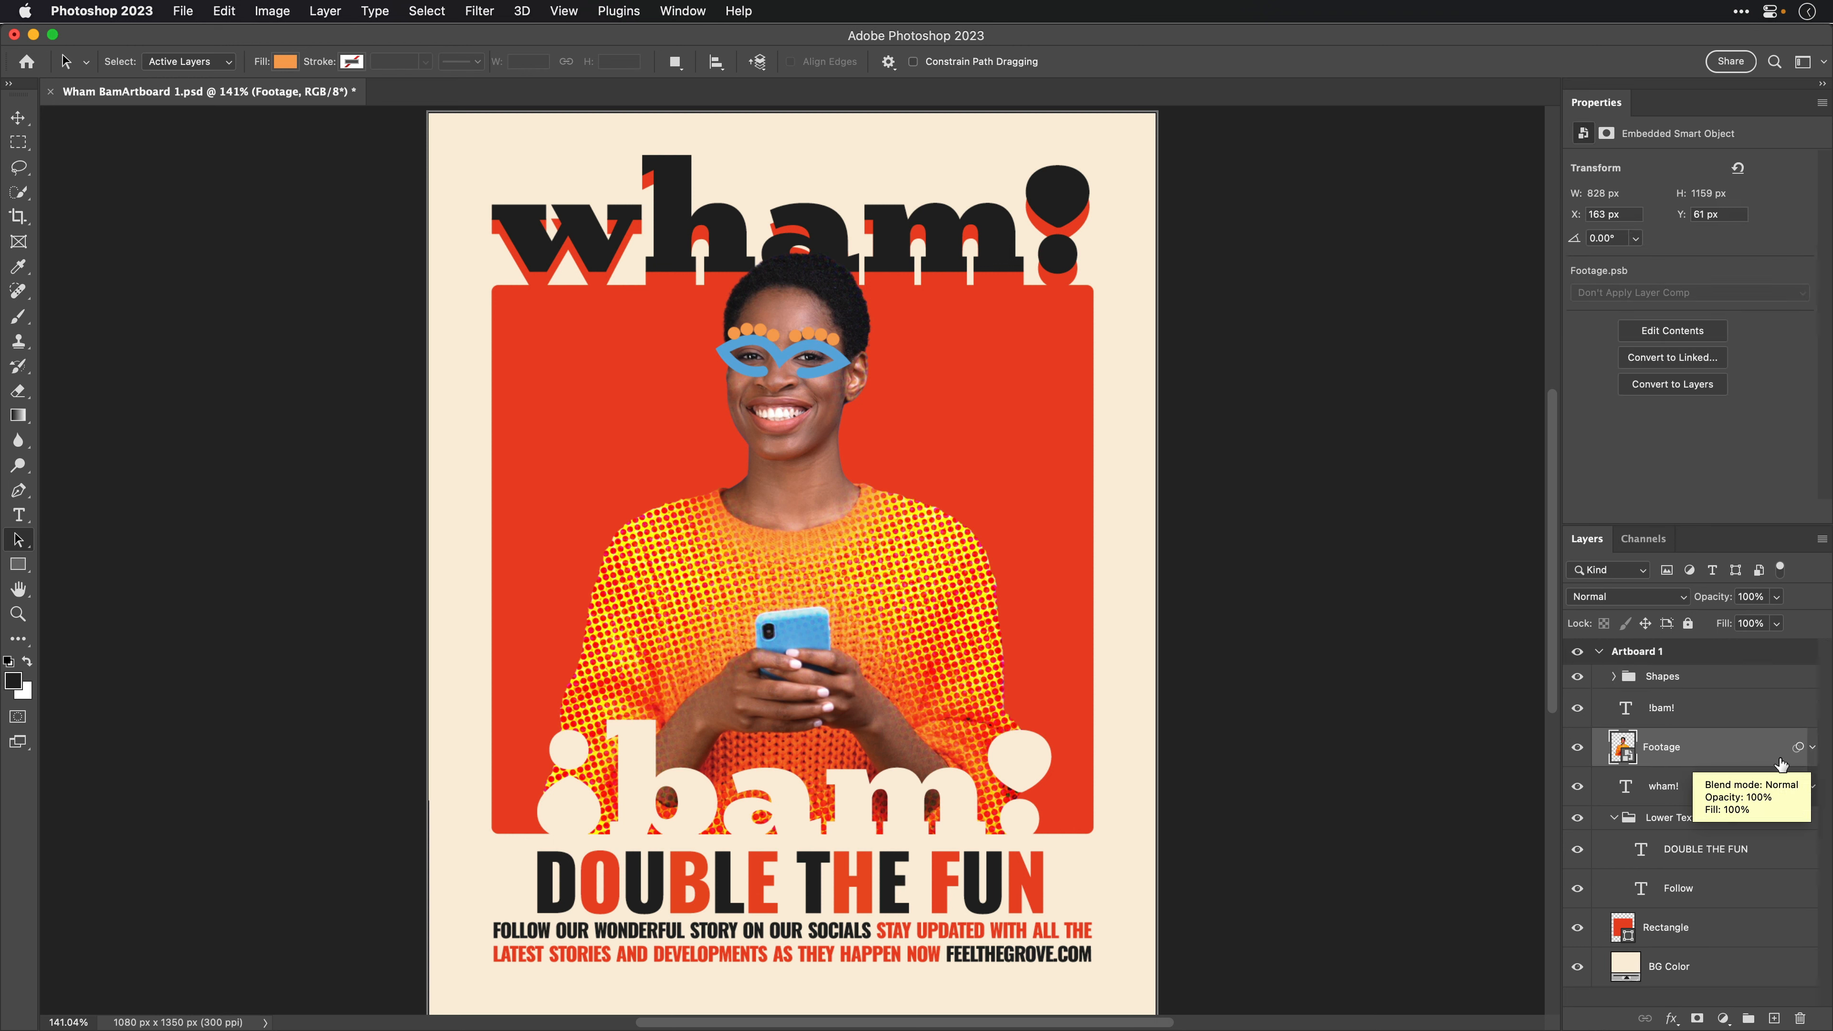
click(1810, 750)
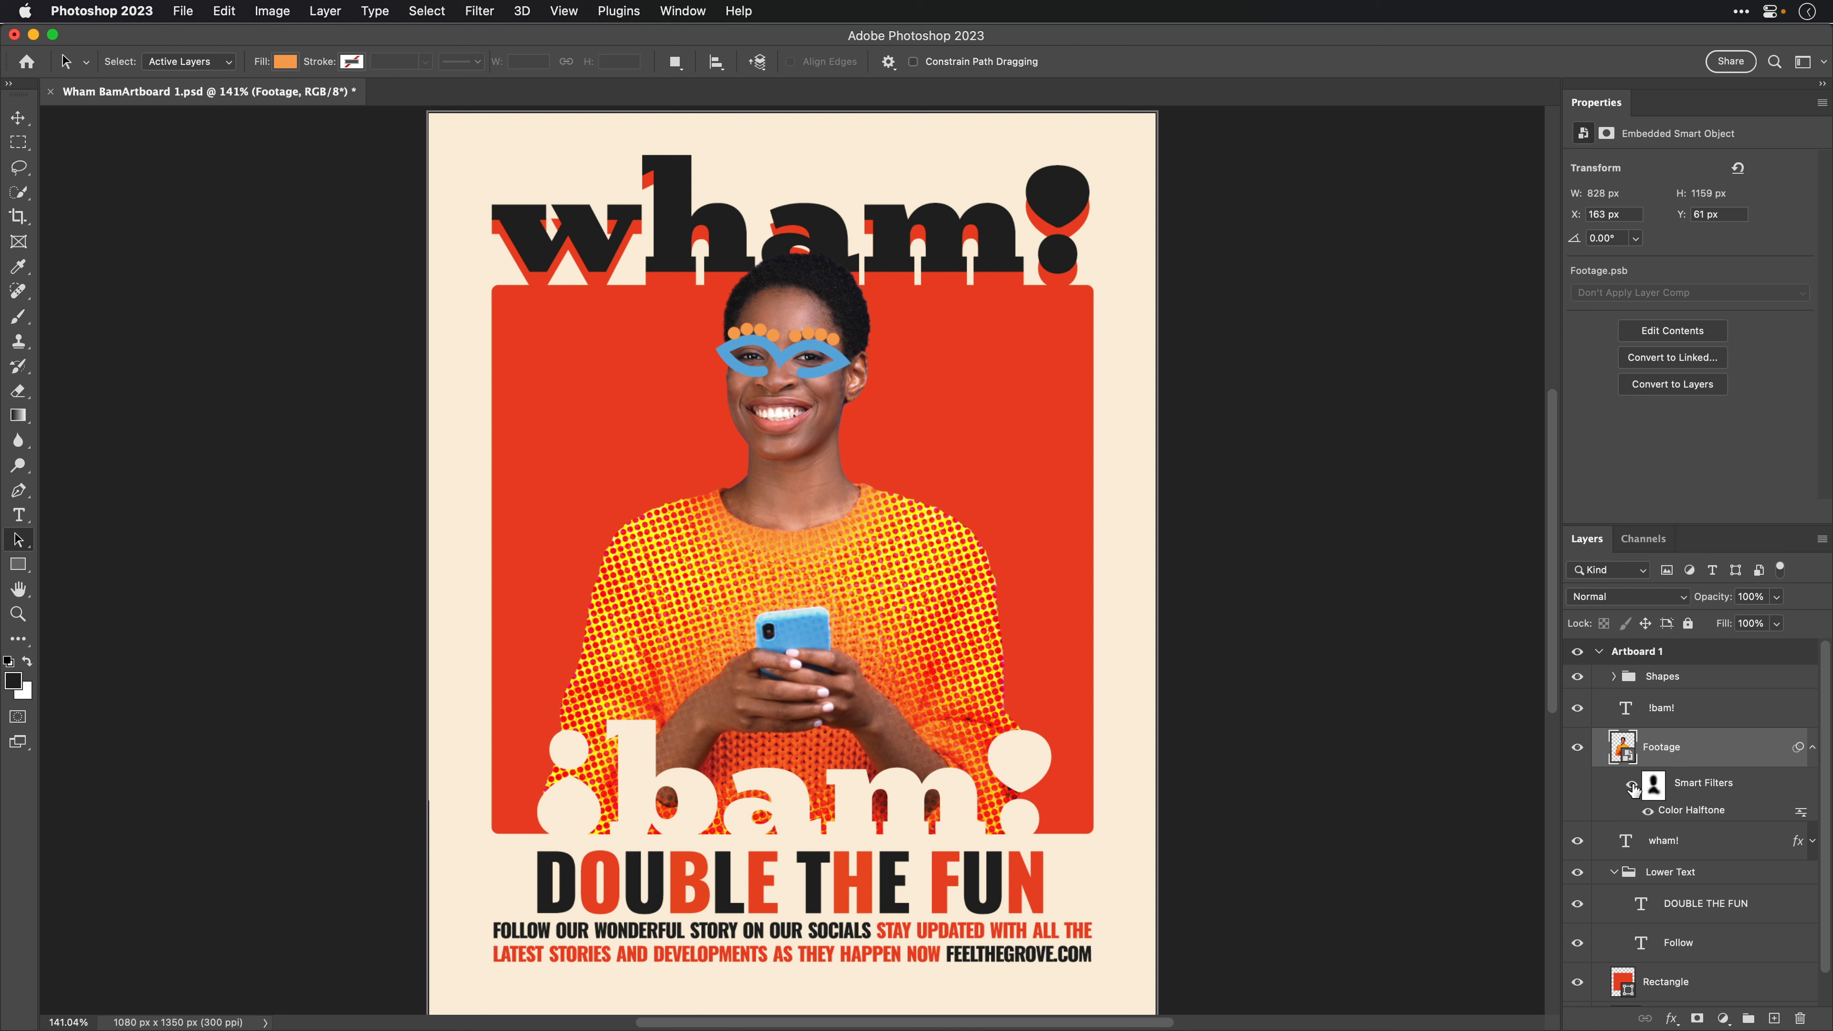
Step: Toggle the Footage layer's Color Halftone smart filter to compare the image, leaving the filter switched off
click(1647, 813)
click(1647, 813)
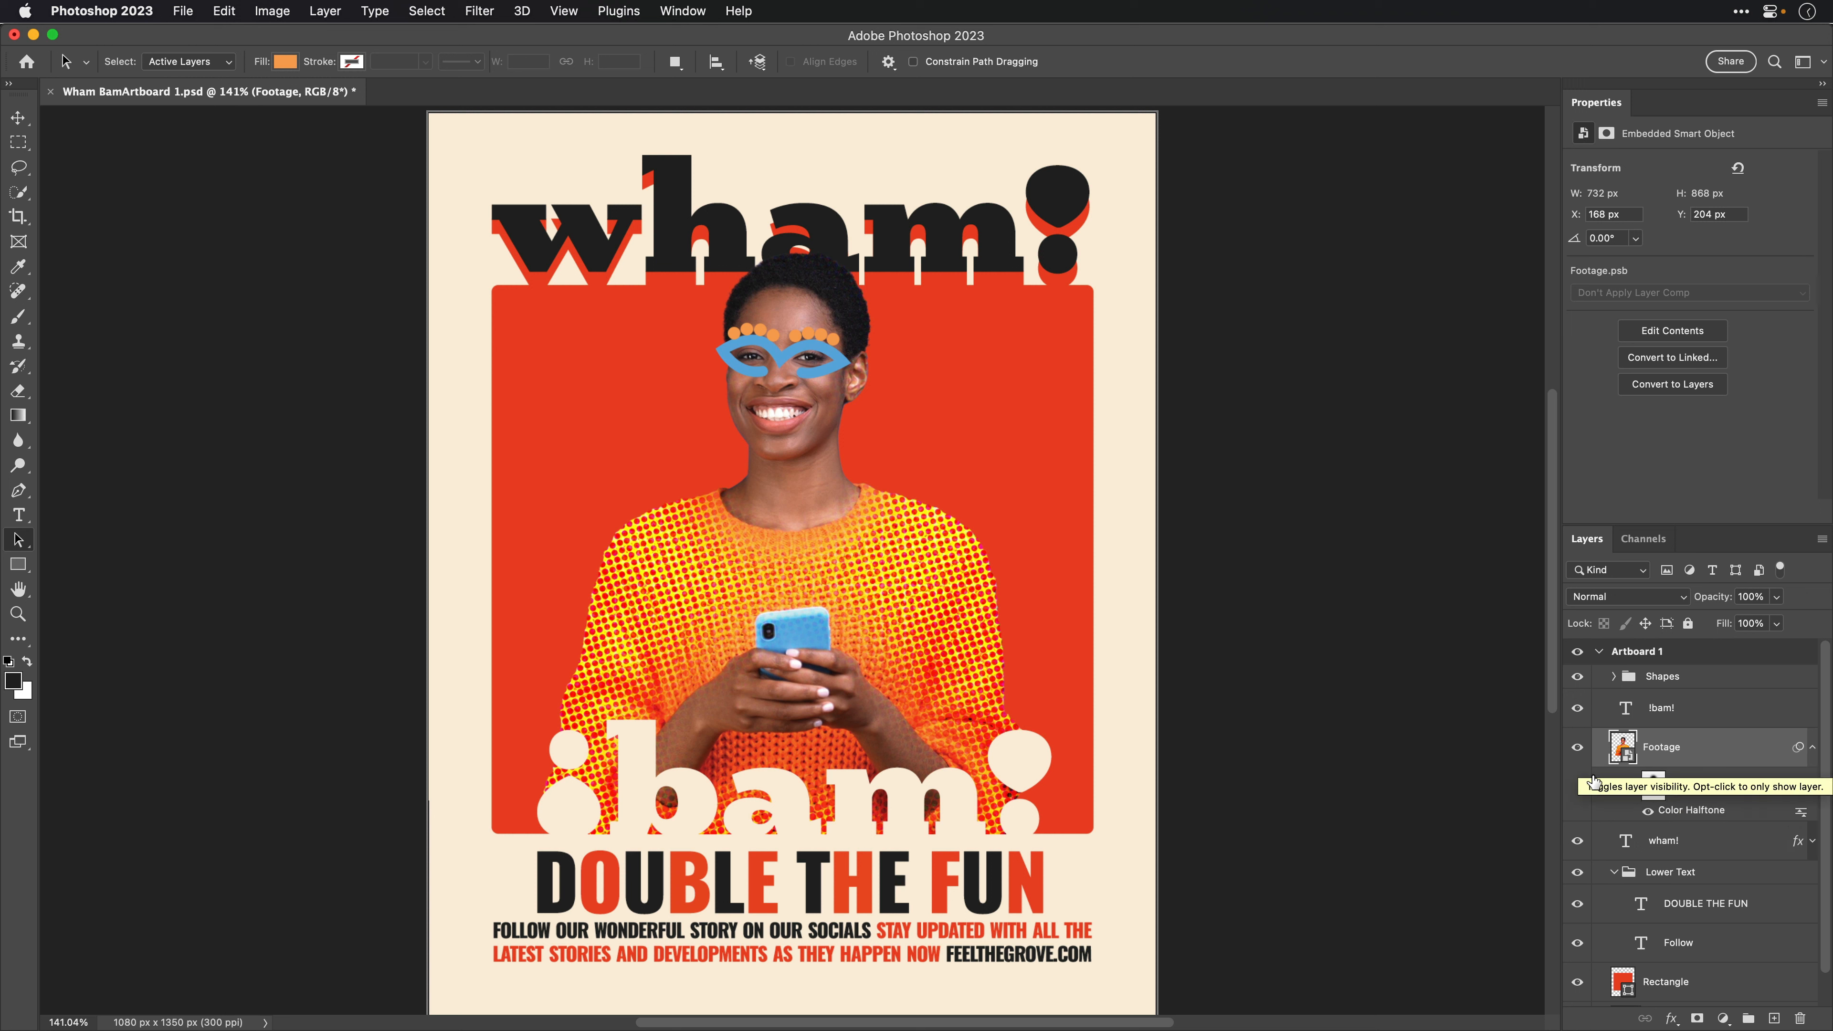
click(1647, 811)
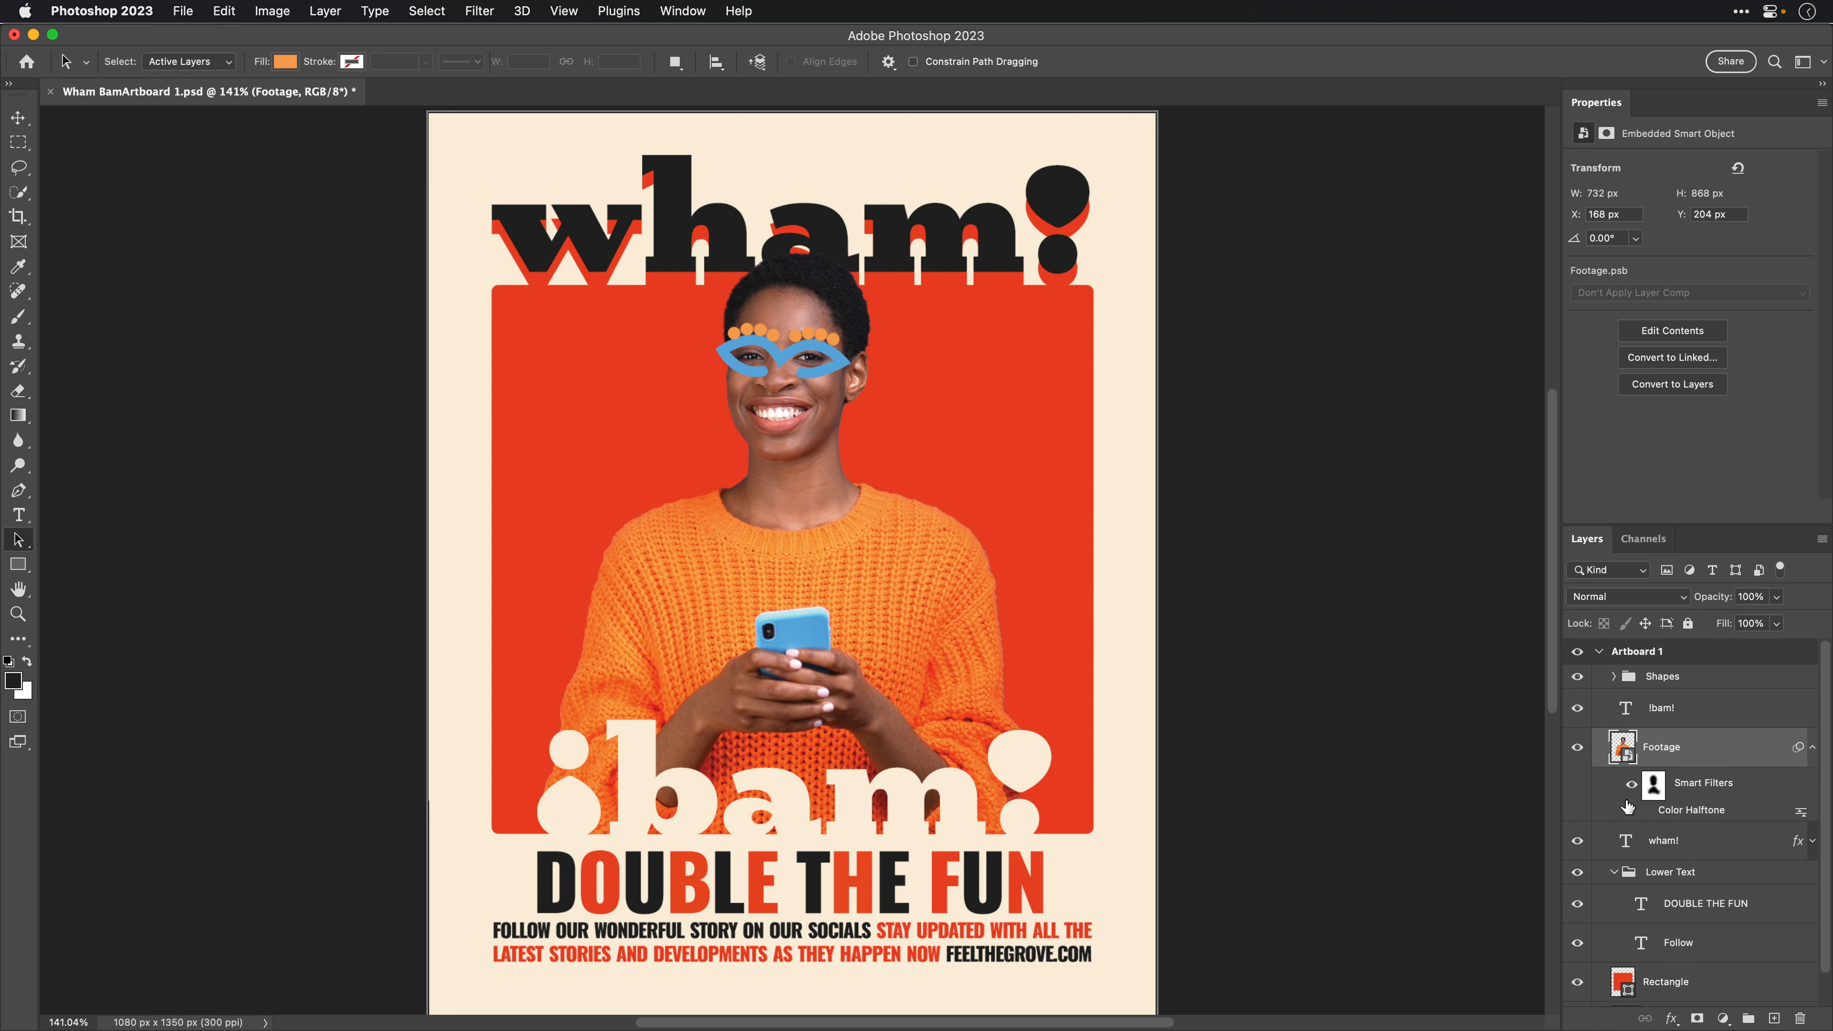
Step: Save Wham BamArtboard 1.psd with the halftone filter off, and select the Footage layer in After Effects to check its updated look
key(super+s)
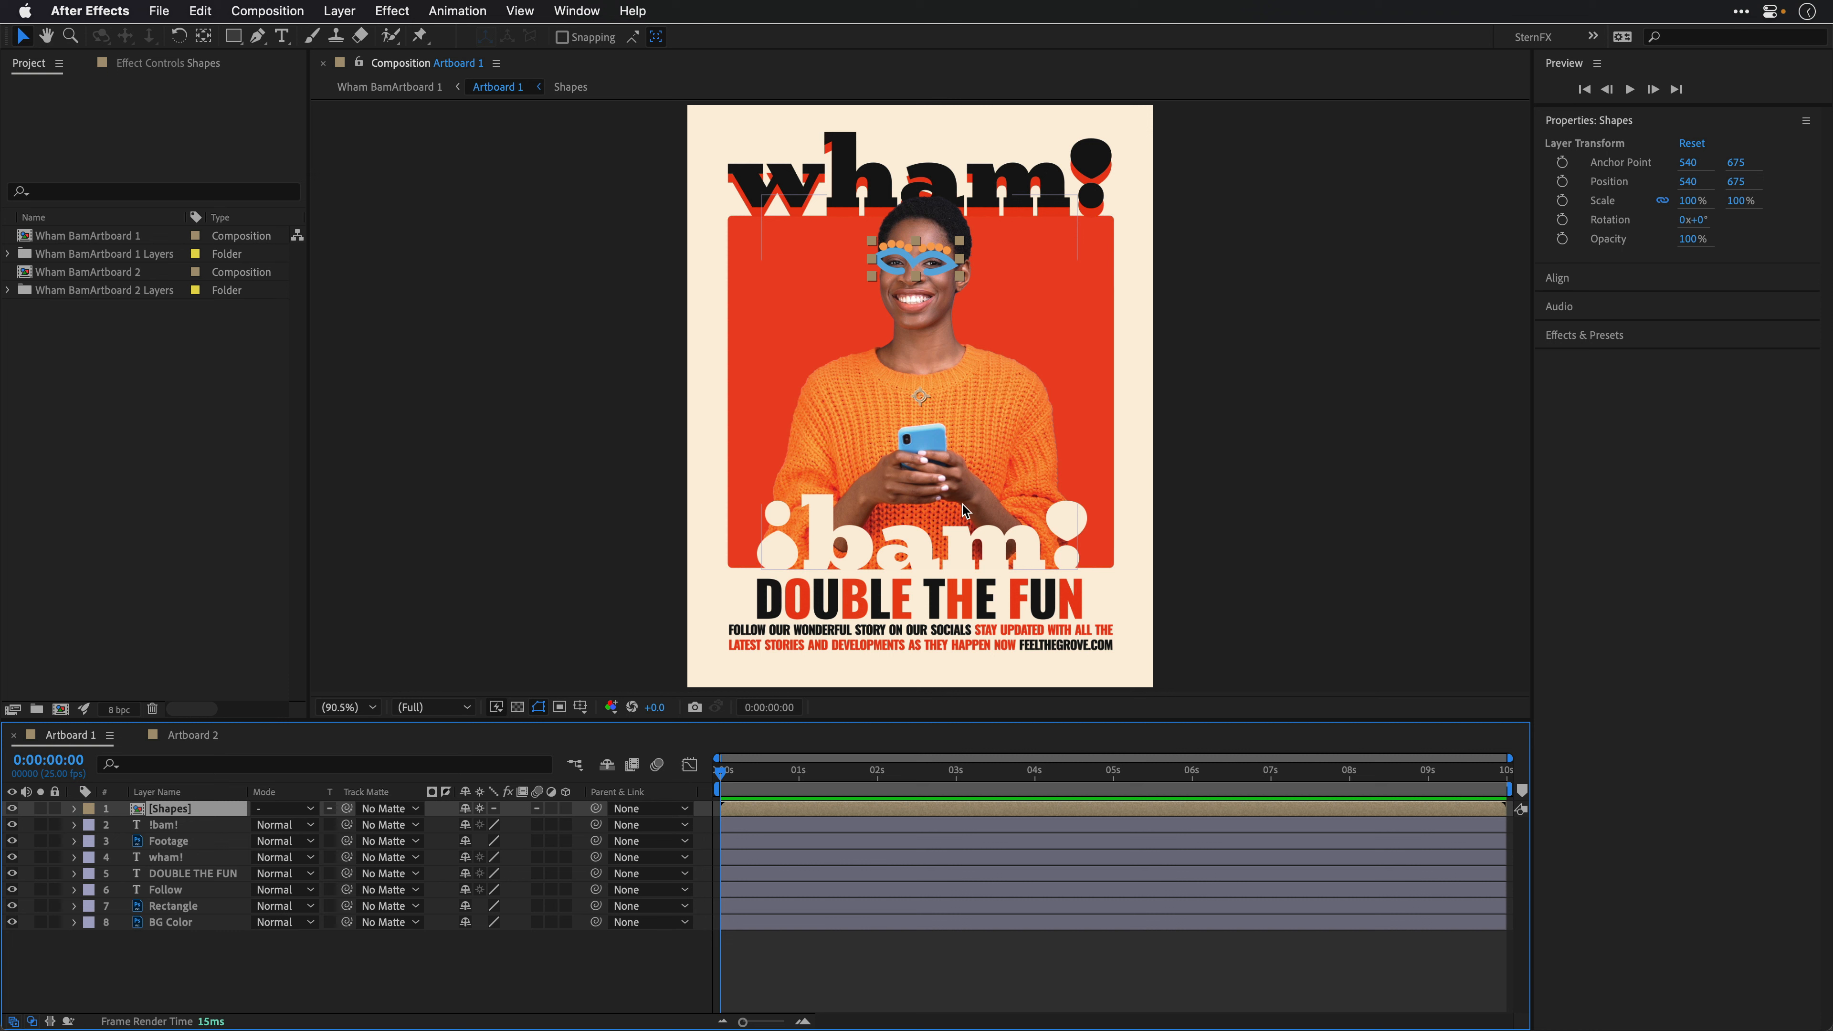
click(160, 843)
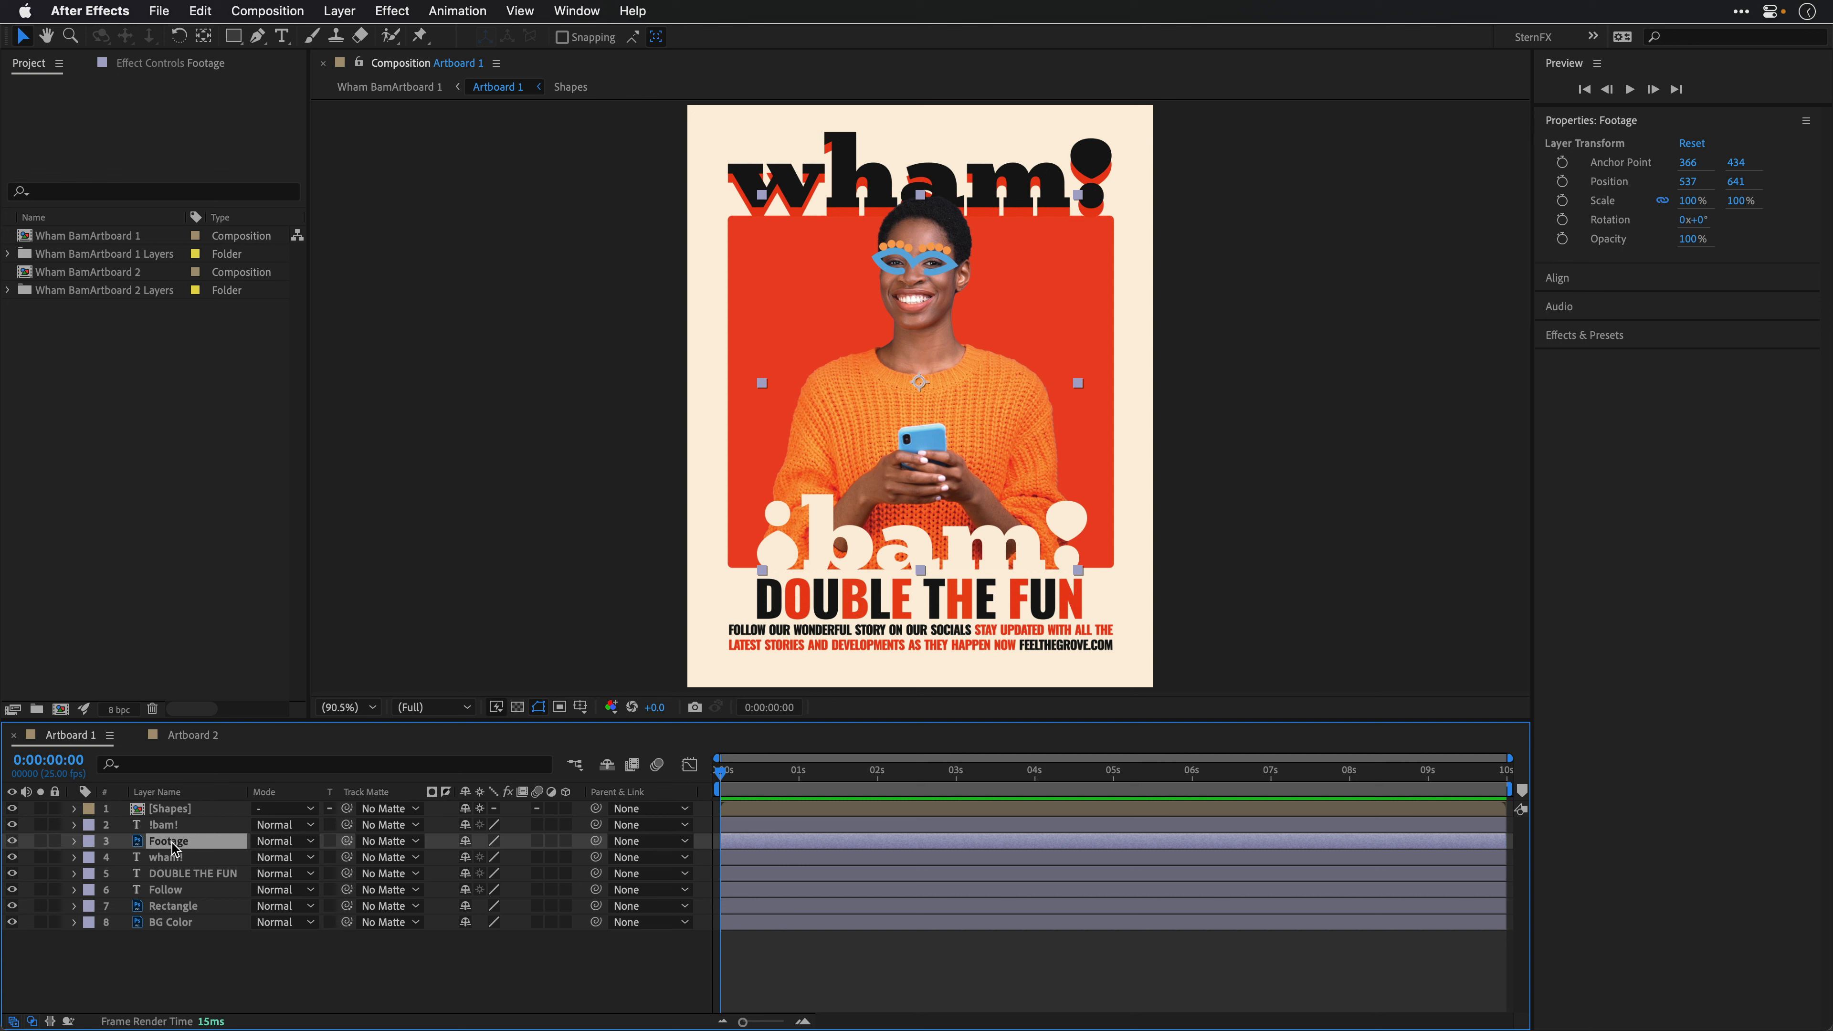
Step: In Photoshop, collapse Footage's Smart Filters, add a layer mask, and paint black over one side of the sweater with a 200 px brush
key(super+Tab)
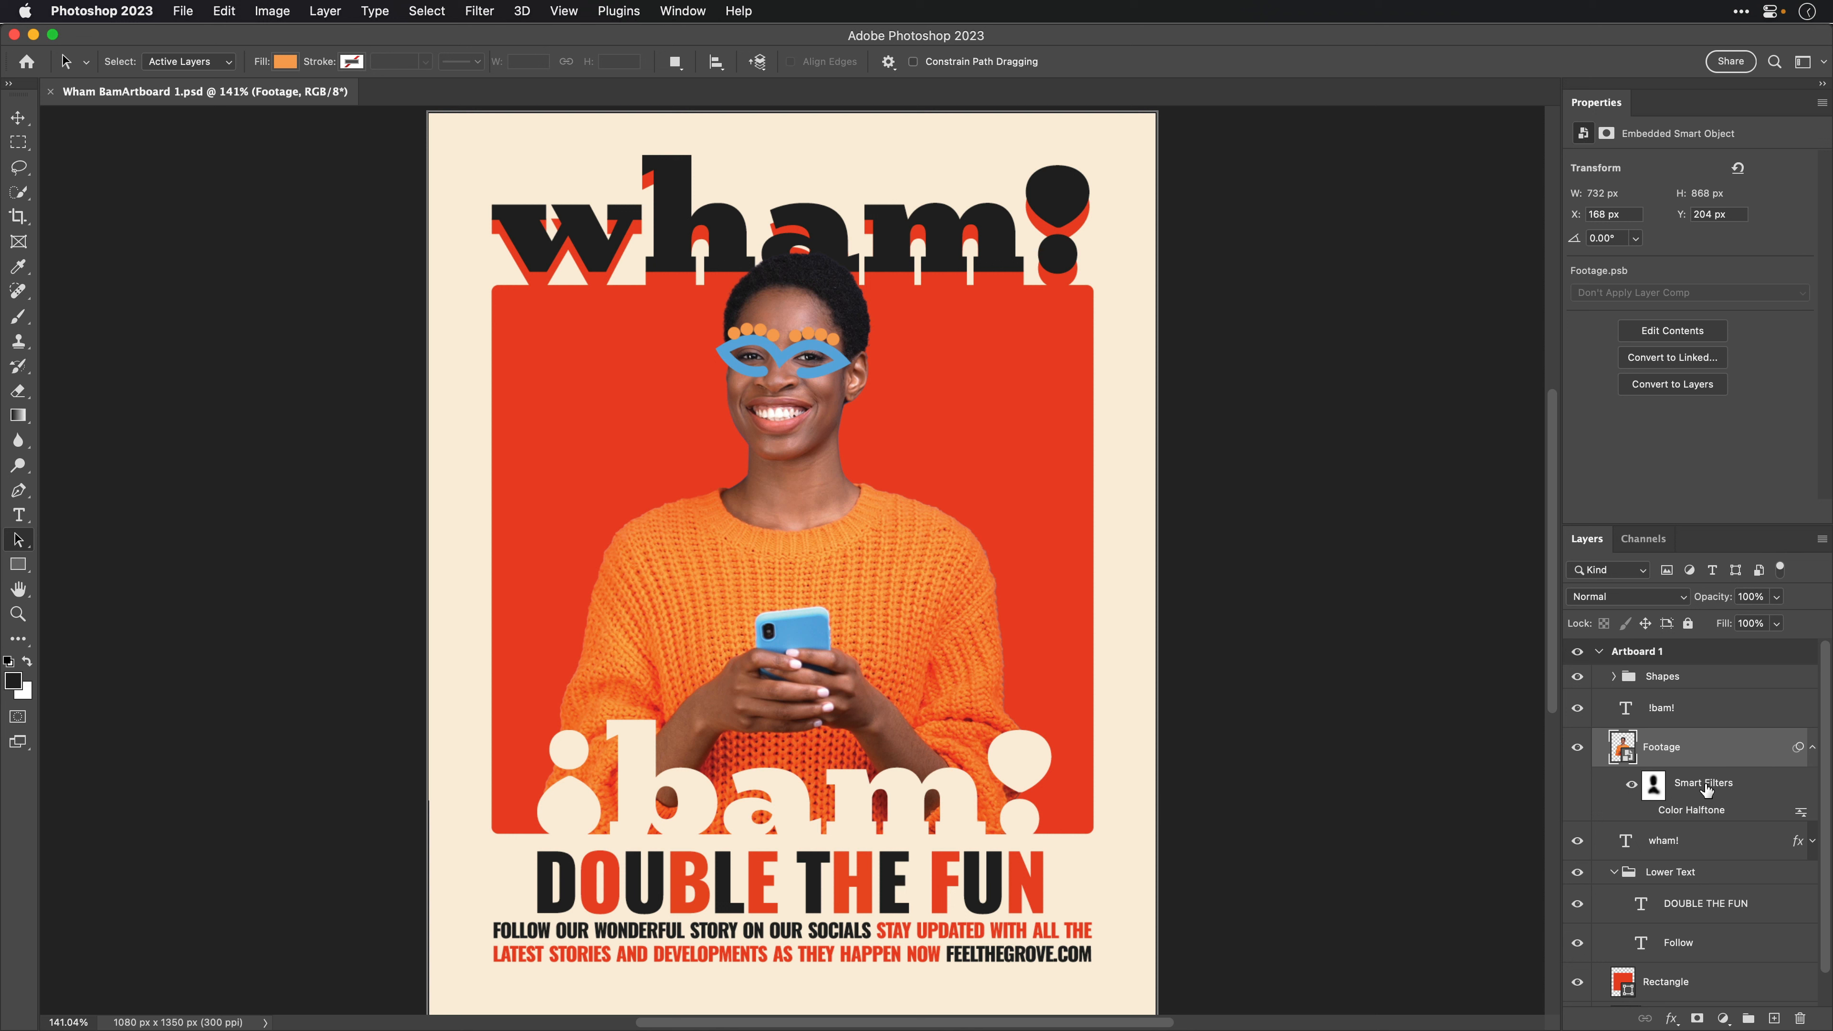
click(1812, 748)
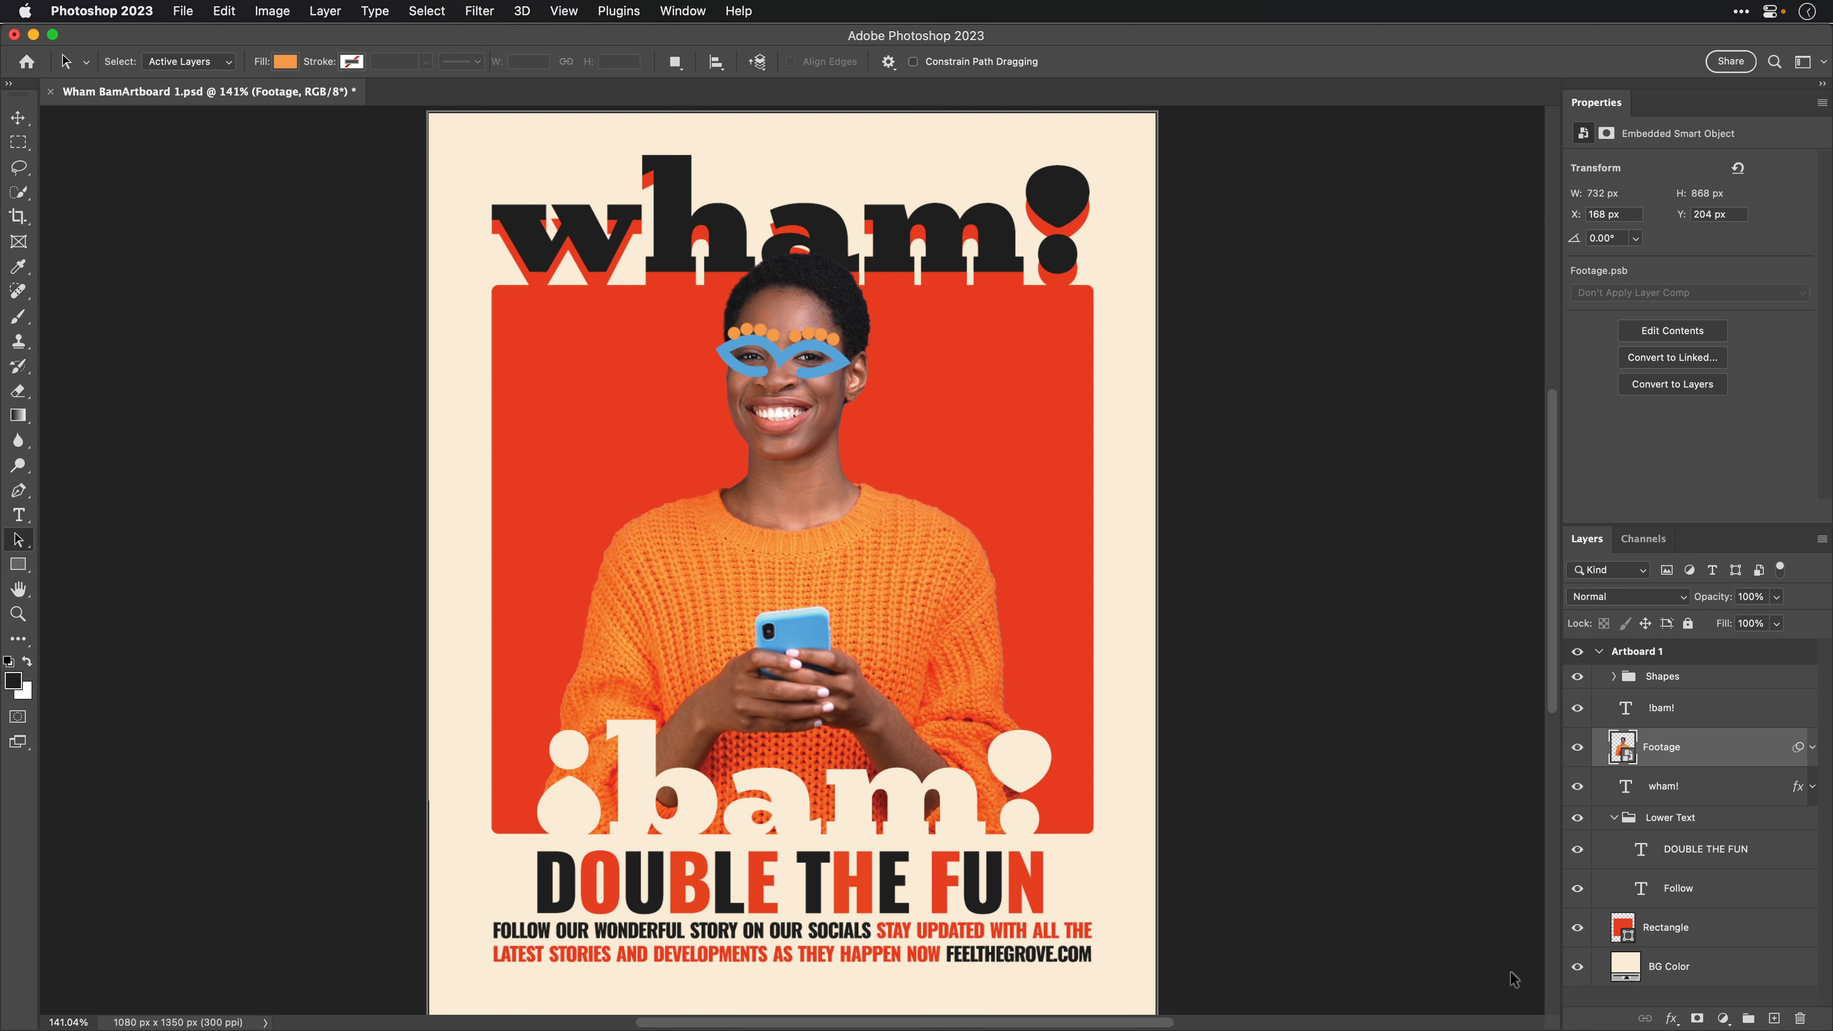
click(1698, 1018)
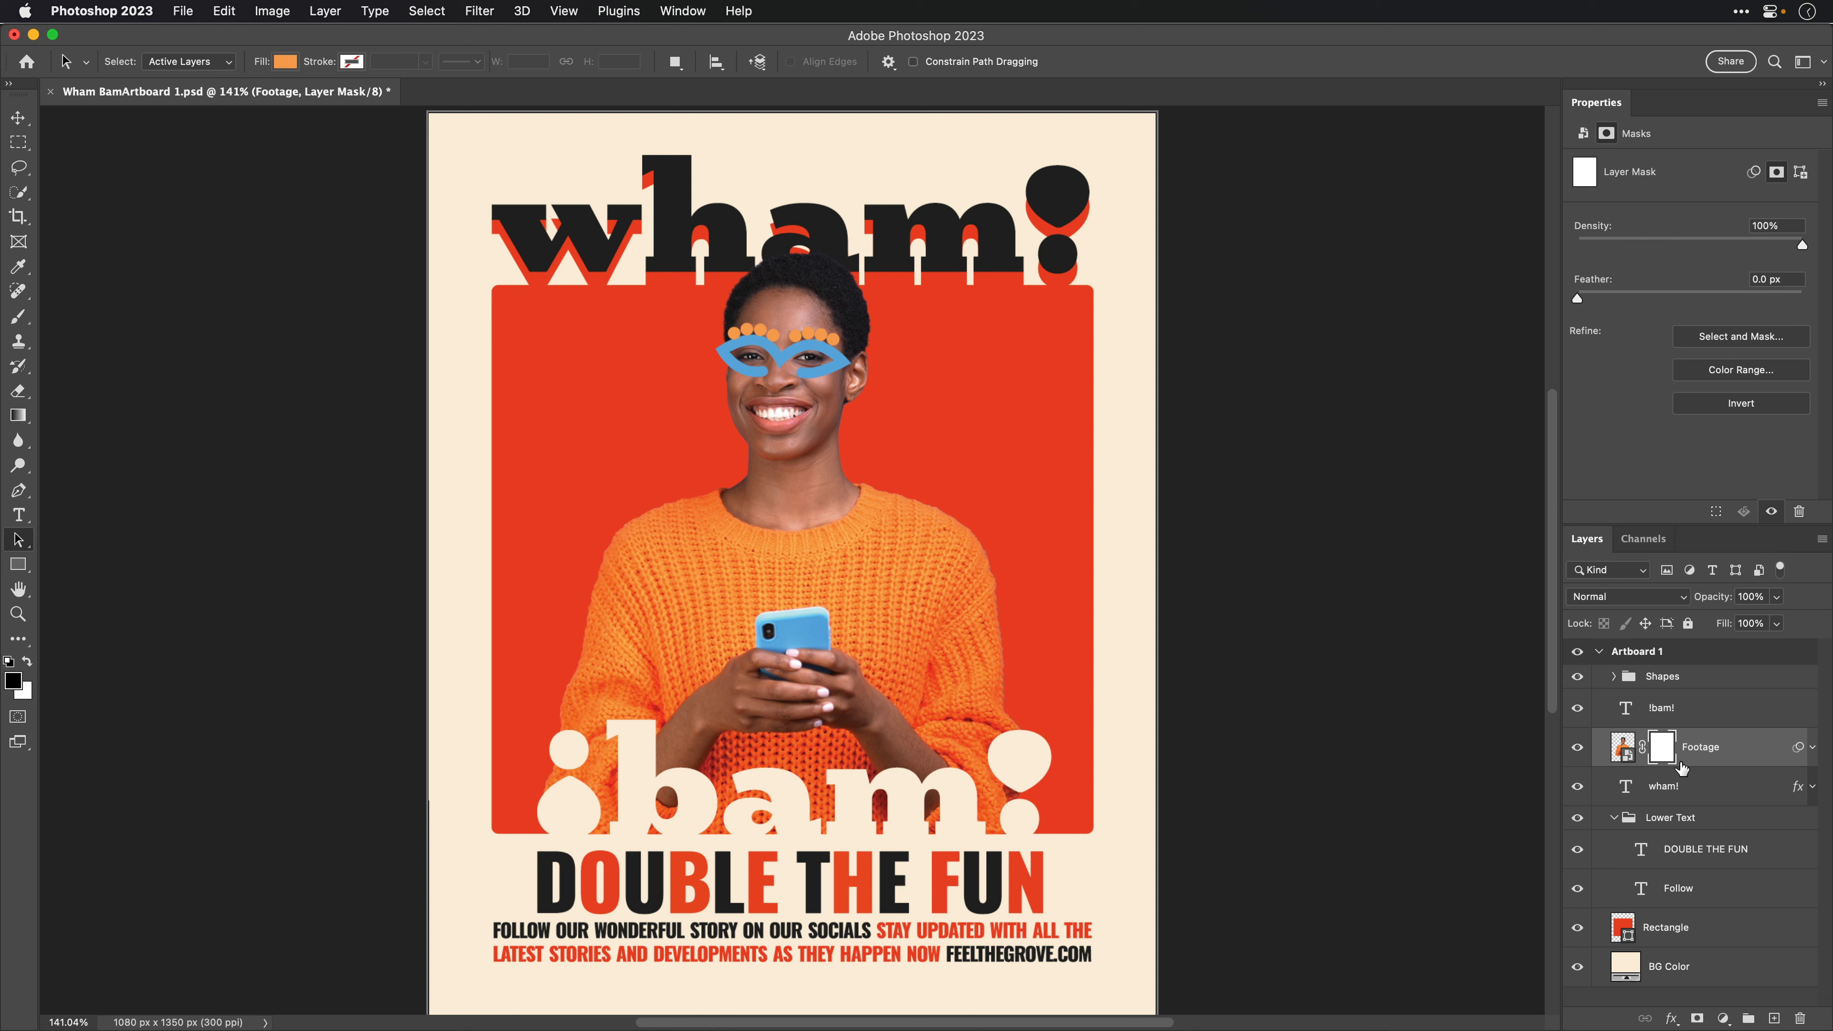
click(18, 318)
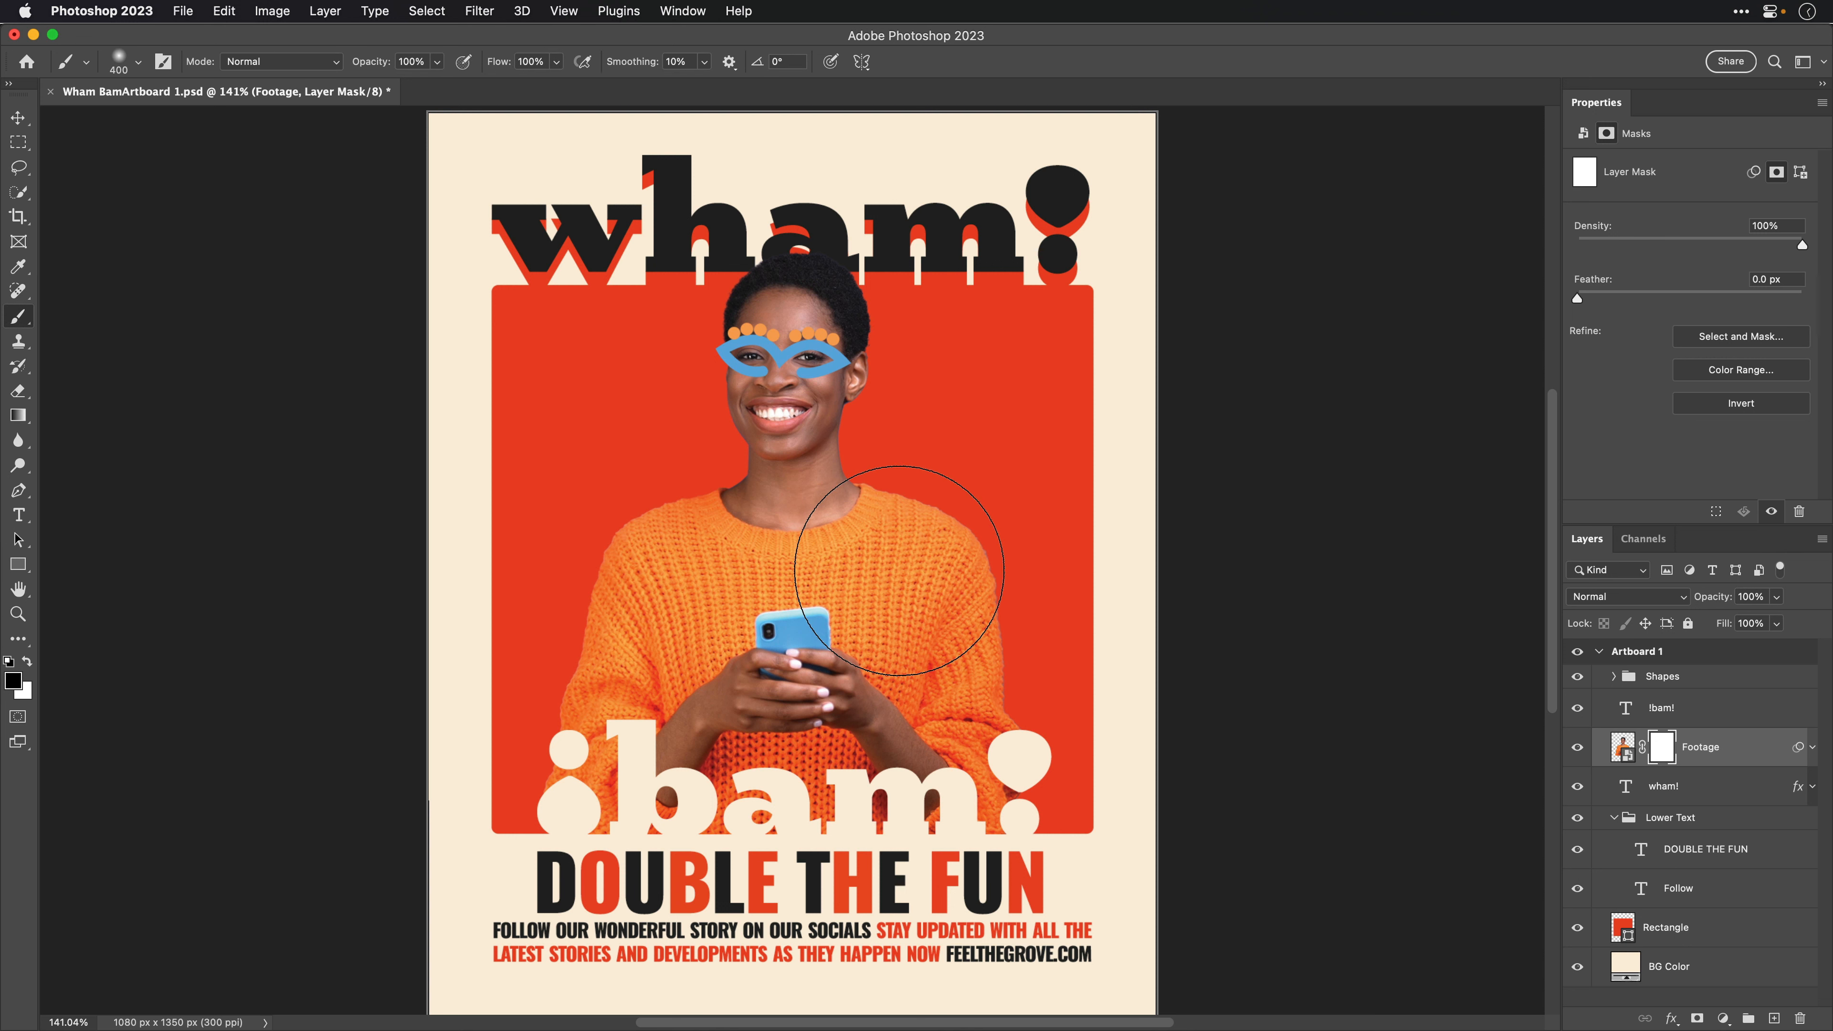
key(bracketleft)
key(bracketleft)
key(bracketleft)
mouse_move(933, 532)
mouse_down()
mouse_move(893, 553)
mouse_move(907, 522)
mouse_move(984, 591)
mouse_move(882, 508)
mouse_move(960, 654)
mouse_move(966, 612)
mouse_move(988, 766)
mouse_move(972, 687)
mouse_move(969, 764)
mouse_move(915, 545)
mouse_move(895, 547)
mouse_move(912, 744)
mouse_move(883, 578)
mouse_move(895, 718)
mouse_move(885, 768)
mouse_move(891, 585)
mouse_move(880, 769)
mouse_up()
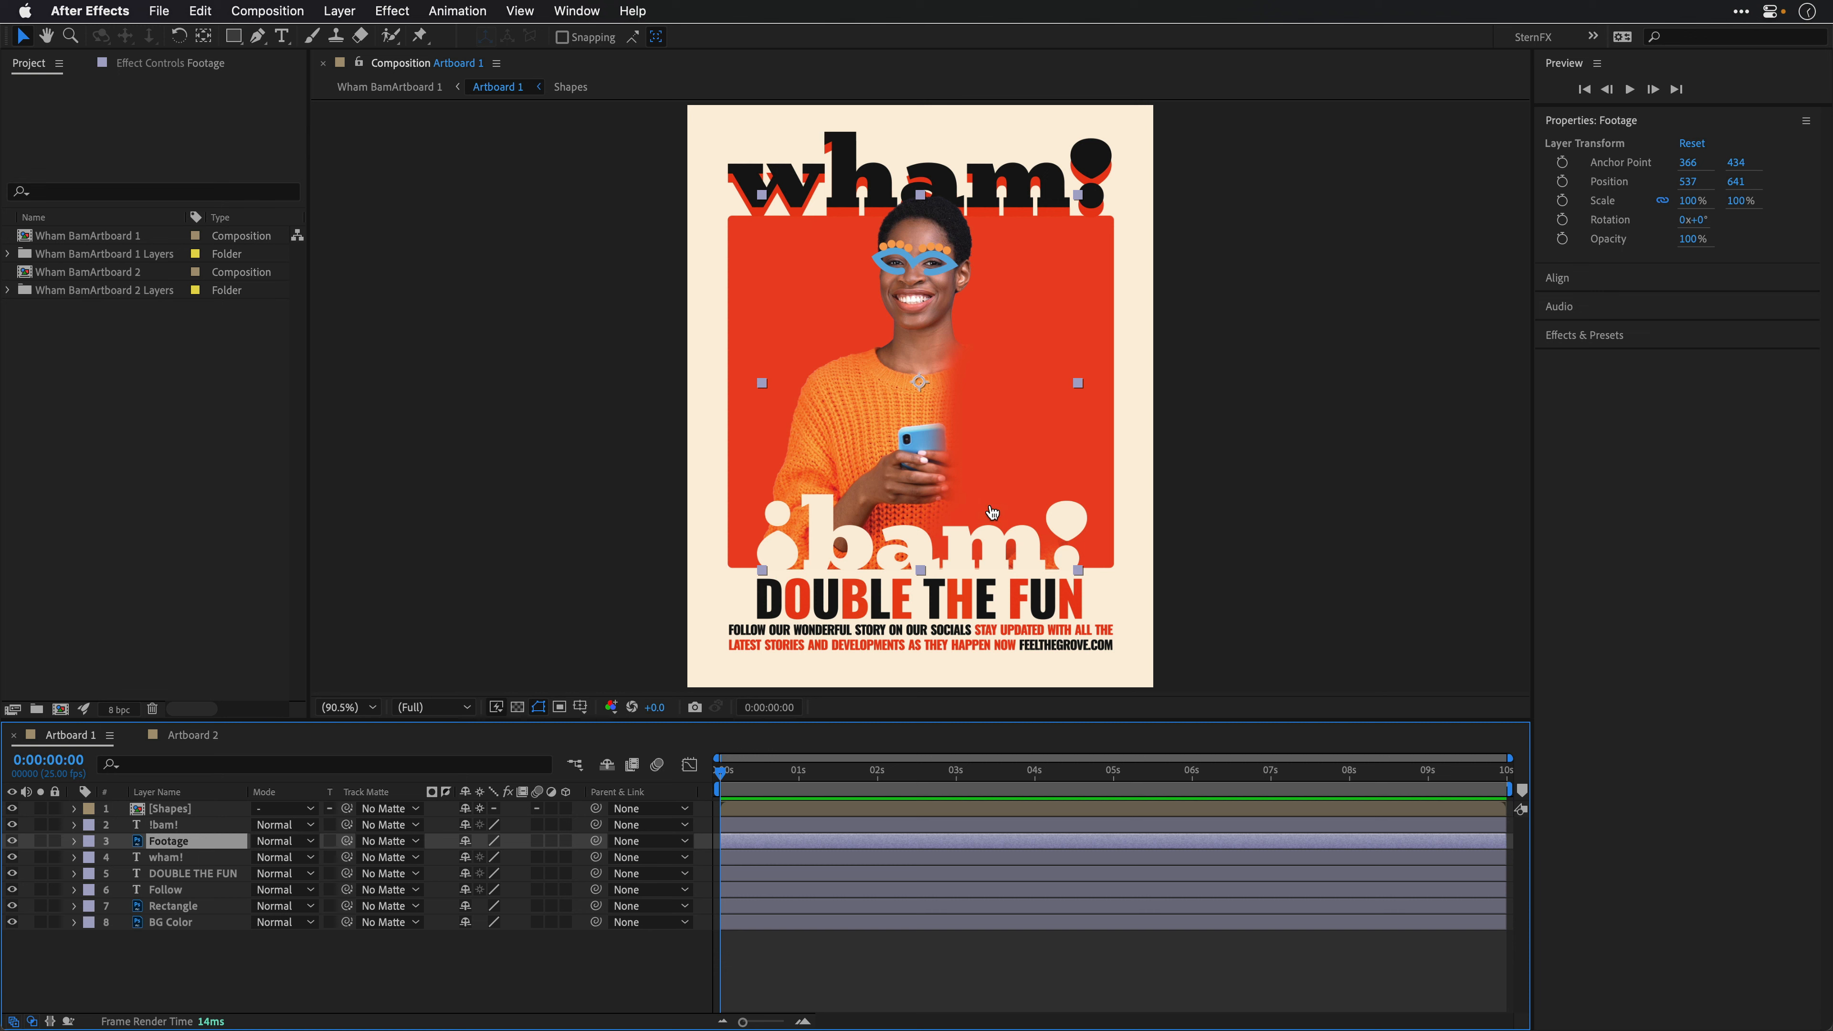
Step: Switch back to Photoshop, clear and delete the Footage layer mask, and save the document
key(super+Tab)
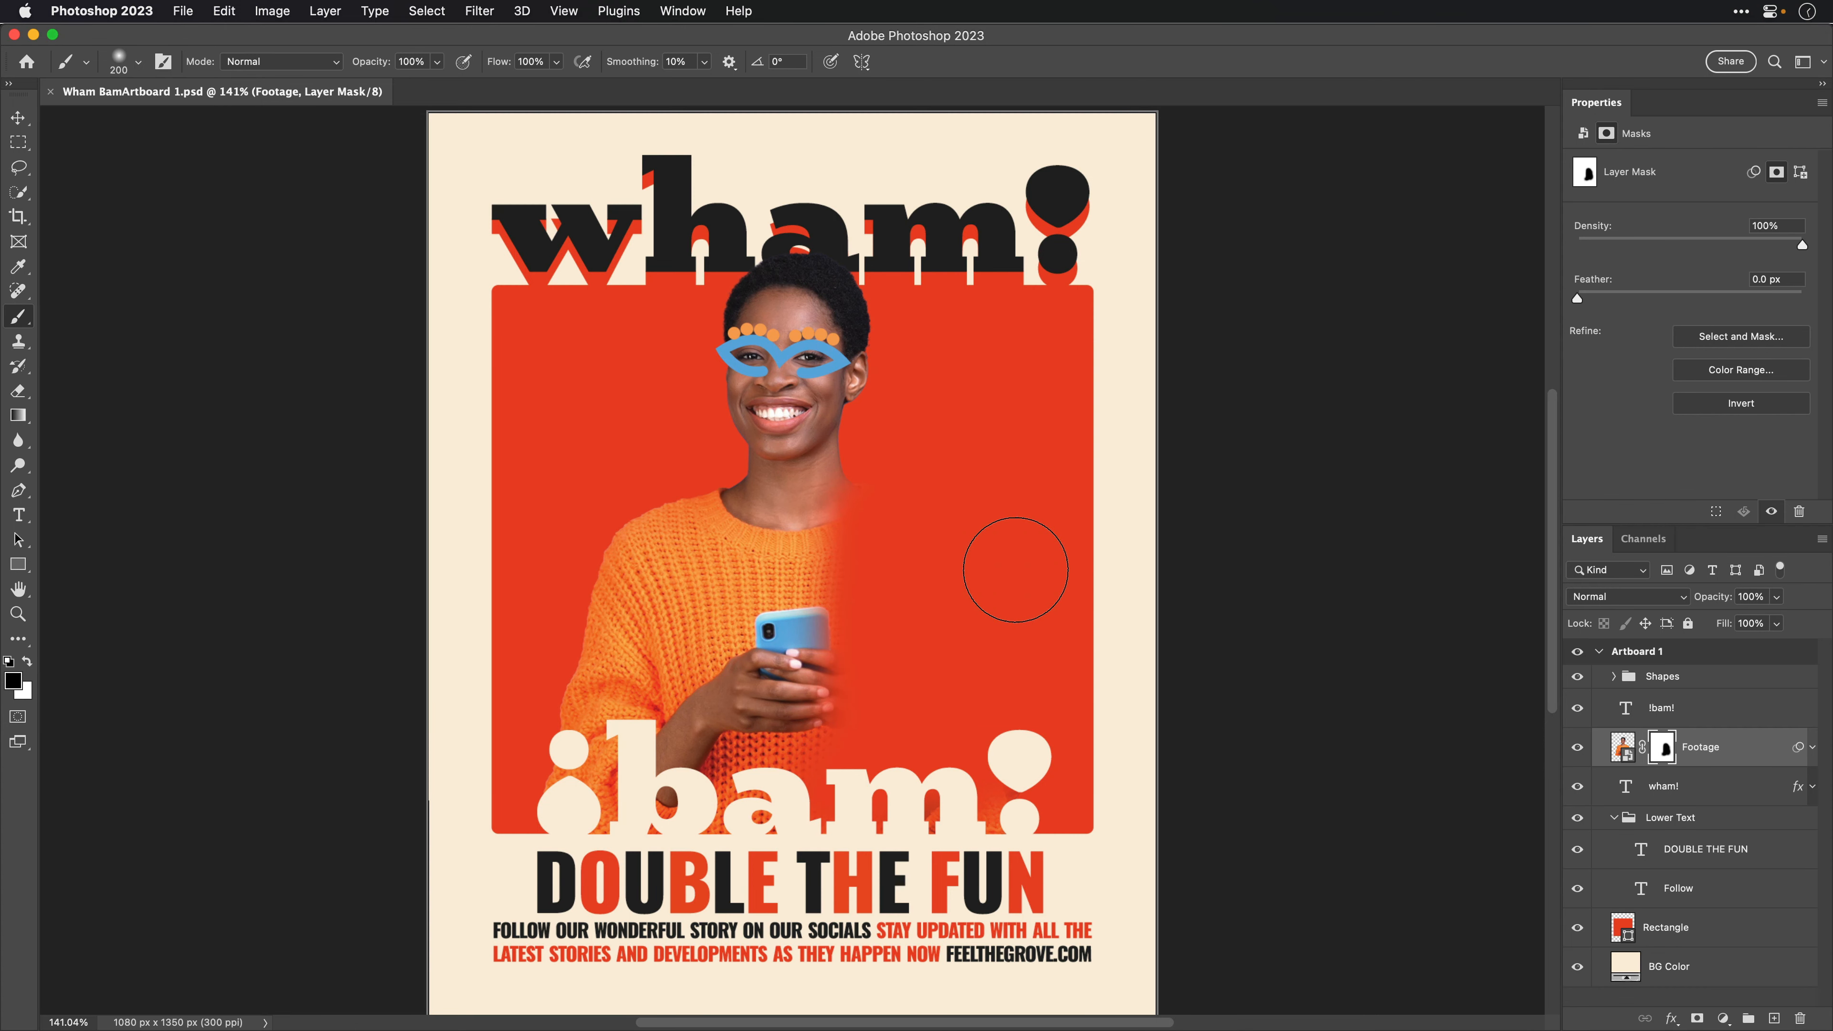
key(super+BackSpace)
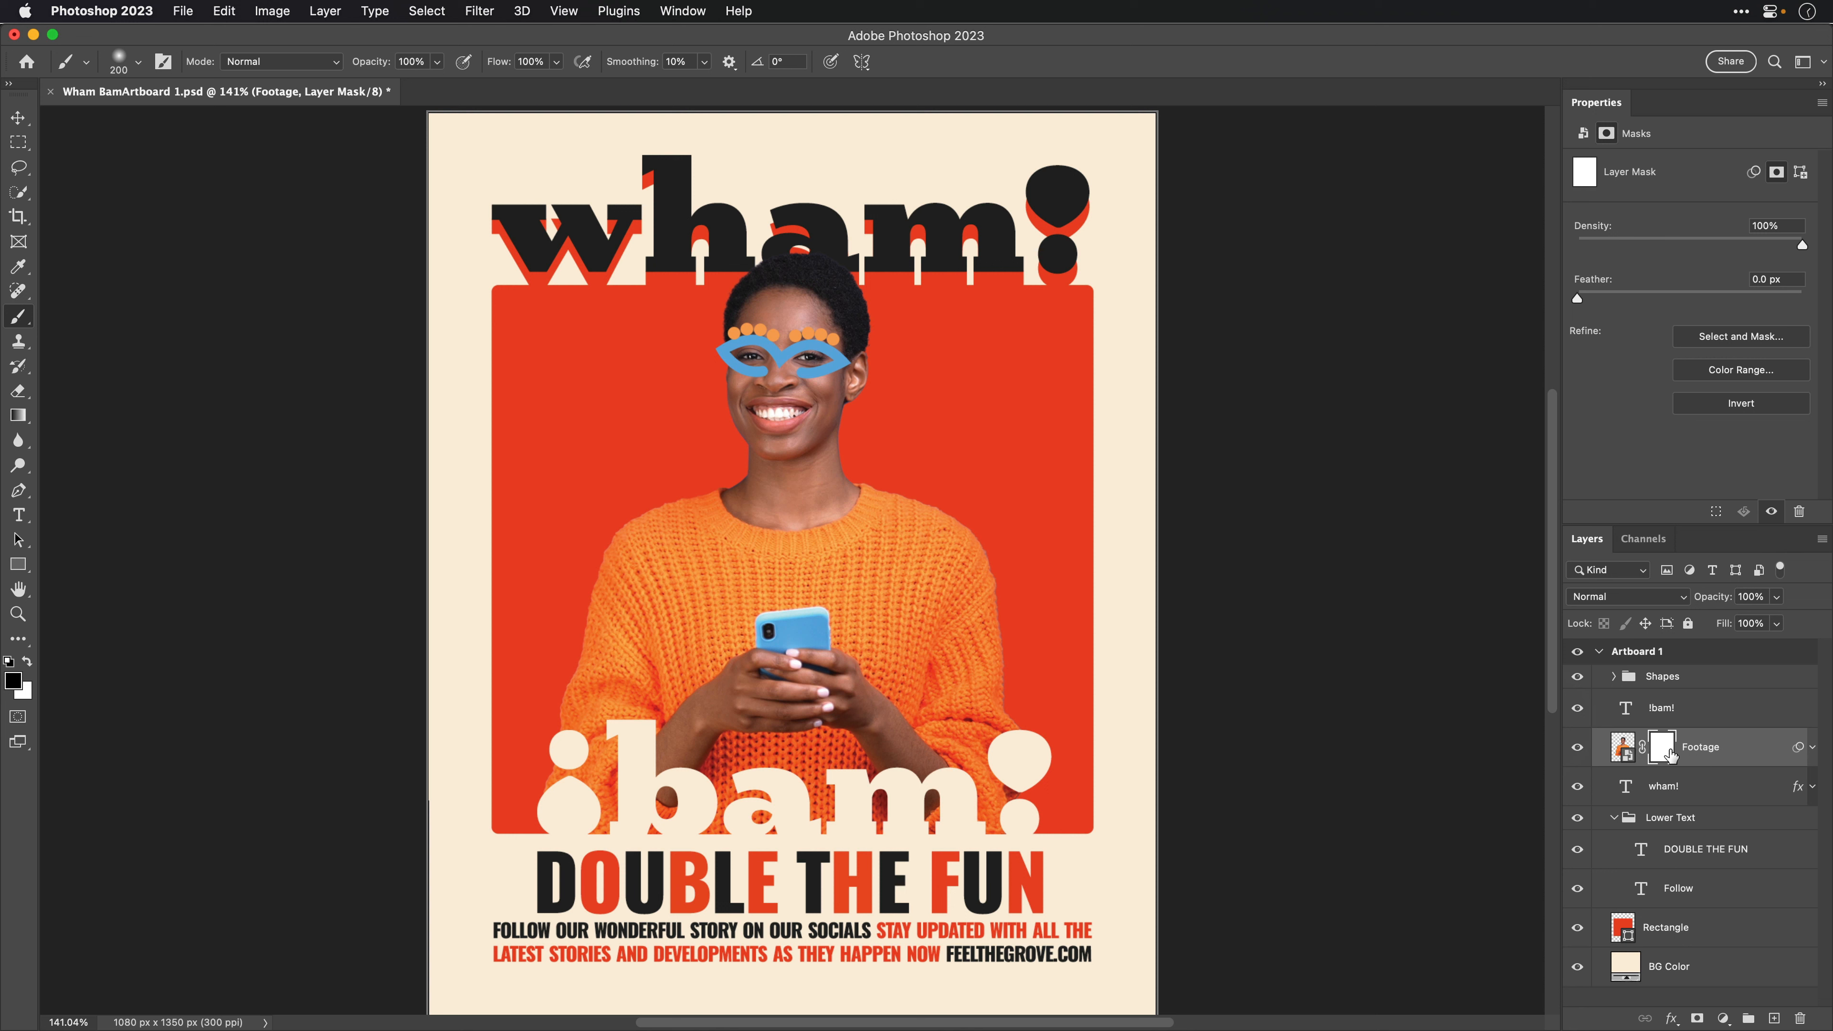
key(Delete)
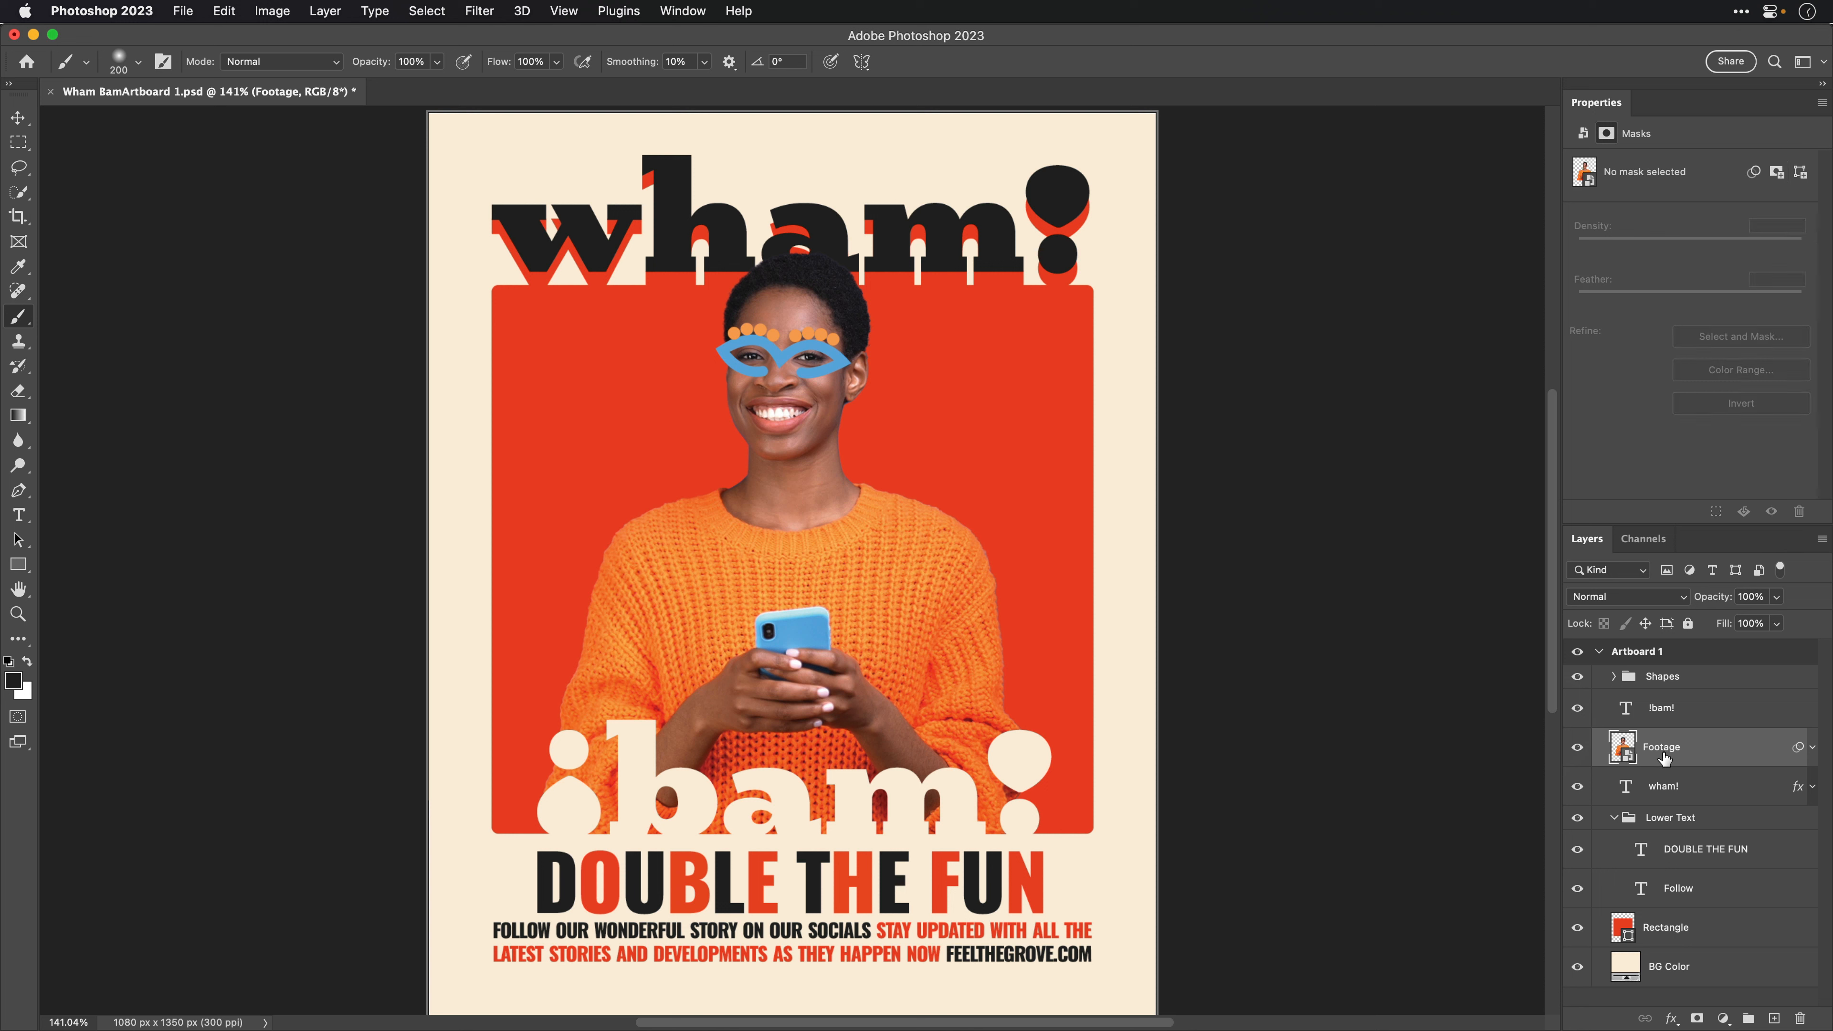
key(super+s)
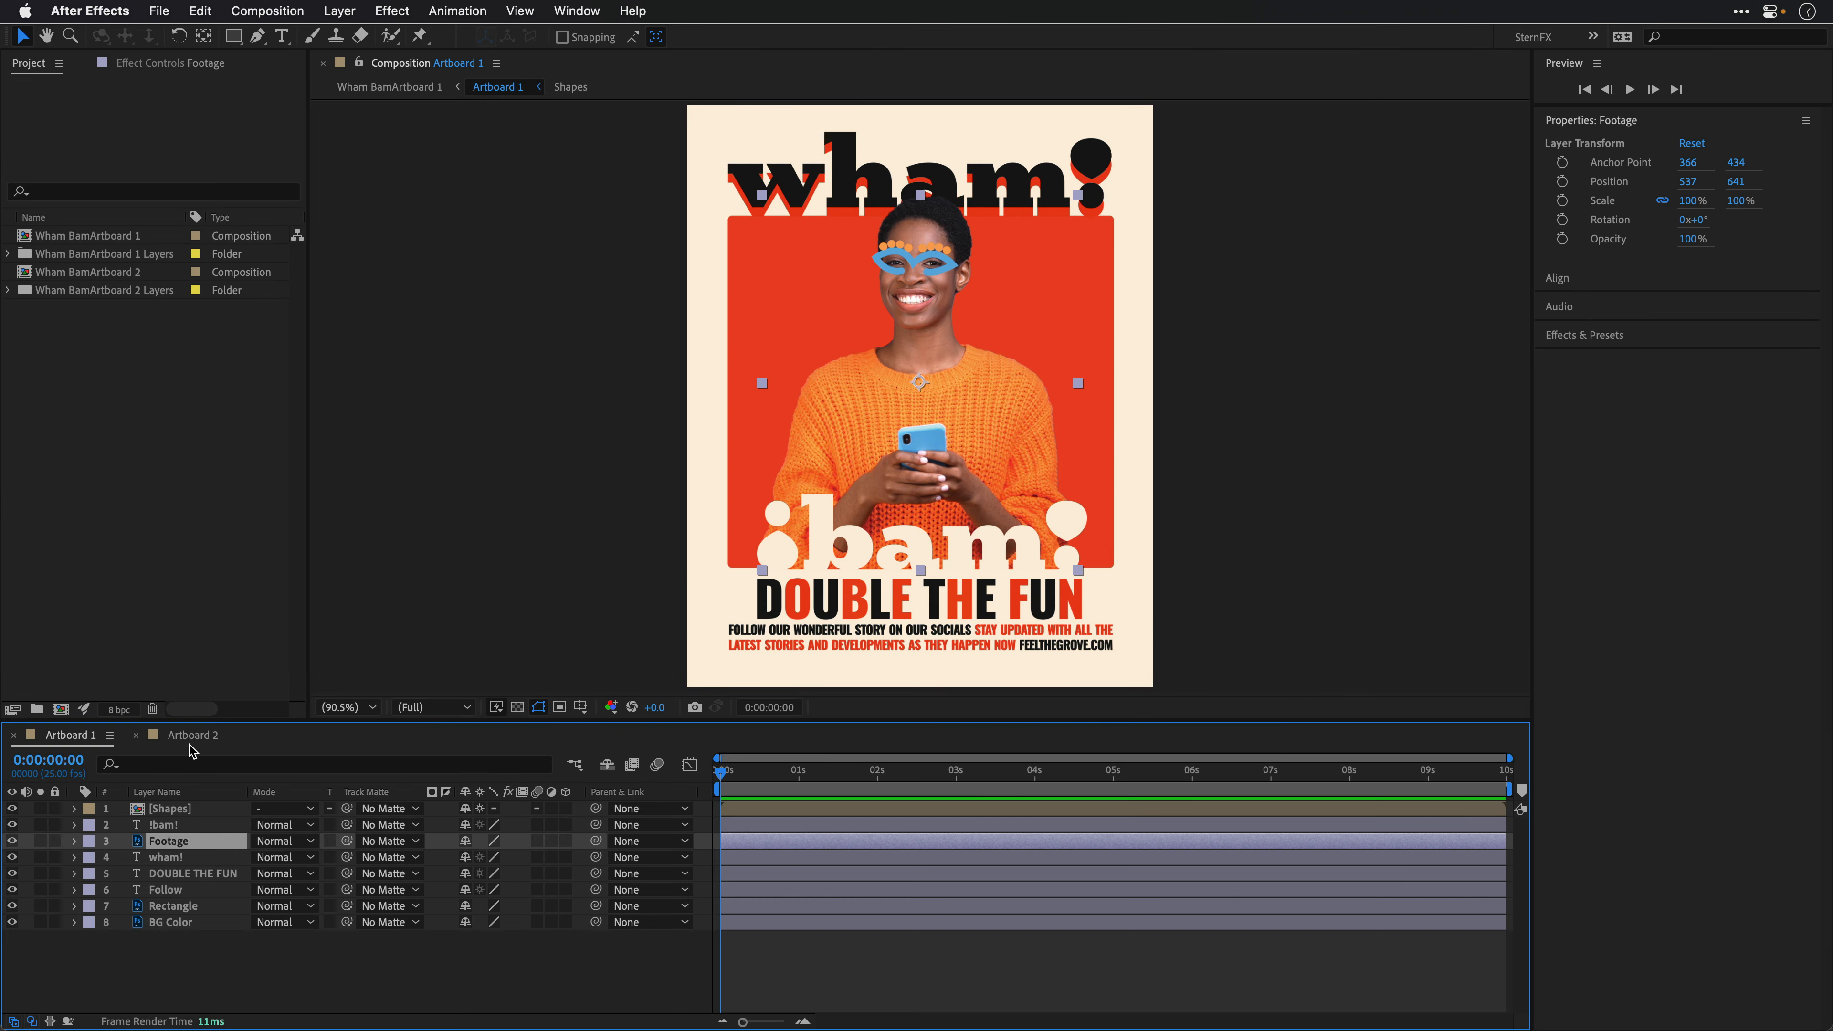
Step: Show the Artboard 2 composition, open its source Wham BamArtboard 2.psd in Photoshop, and expand the Artboard 2 layers
click(193, 737)
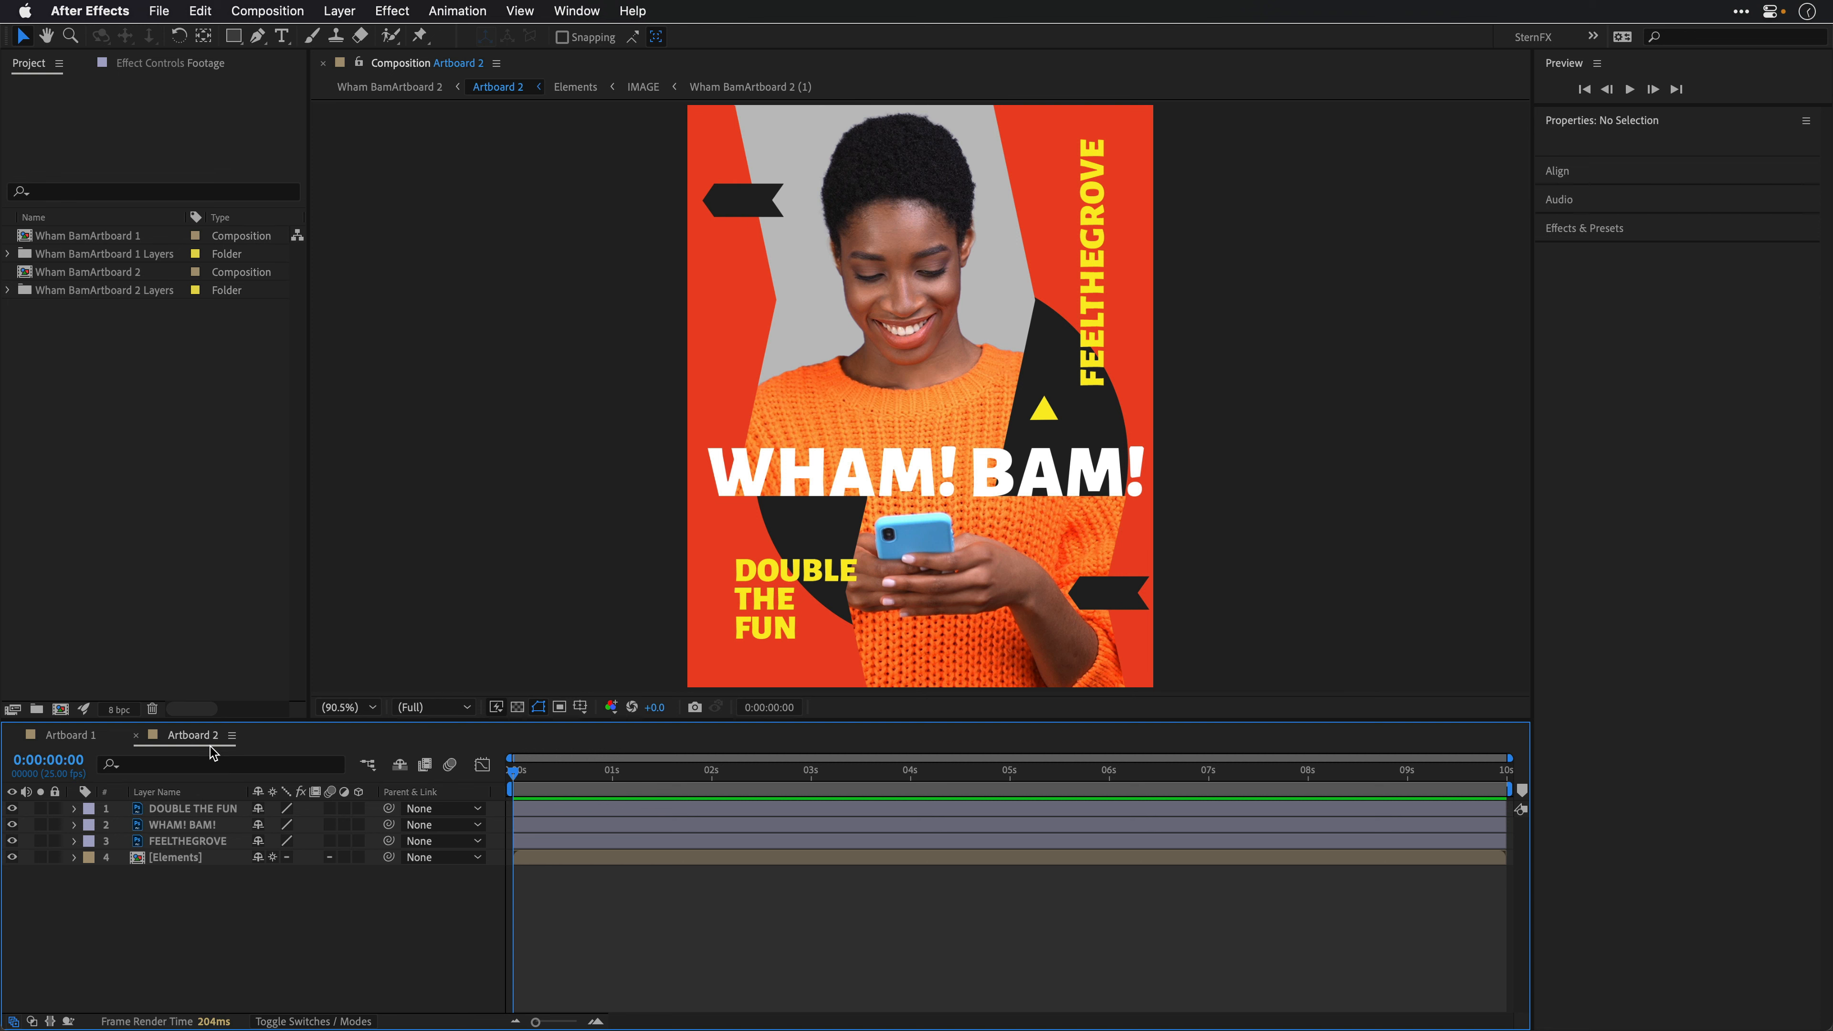
click(203, 811)
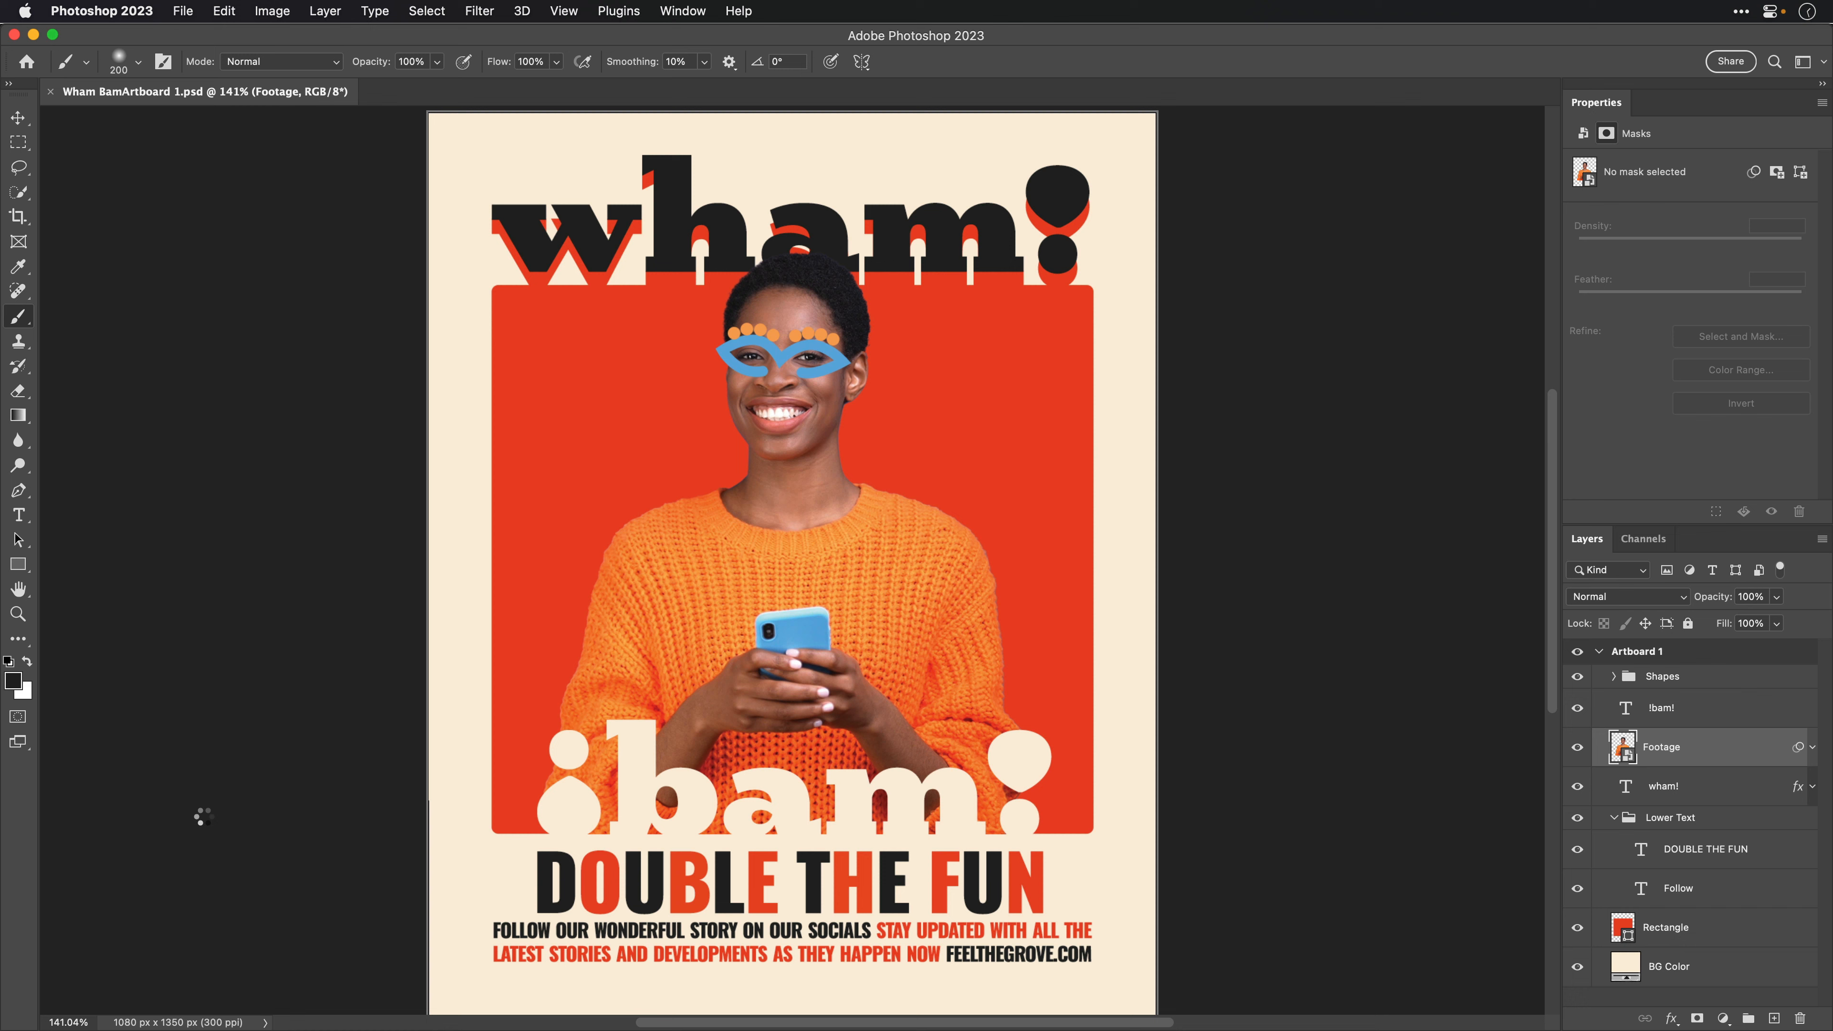
key(ctrl+Tab)
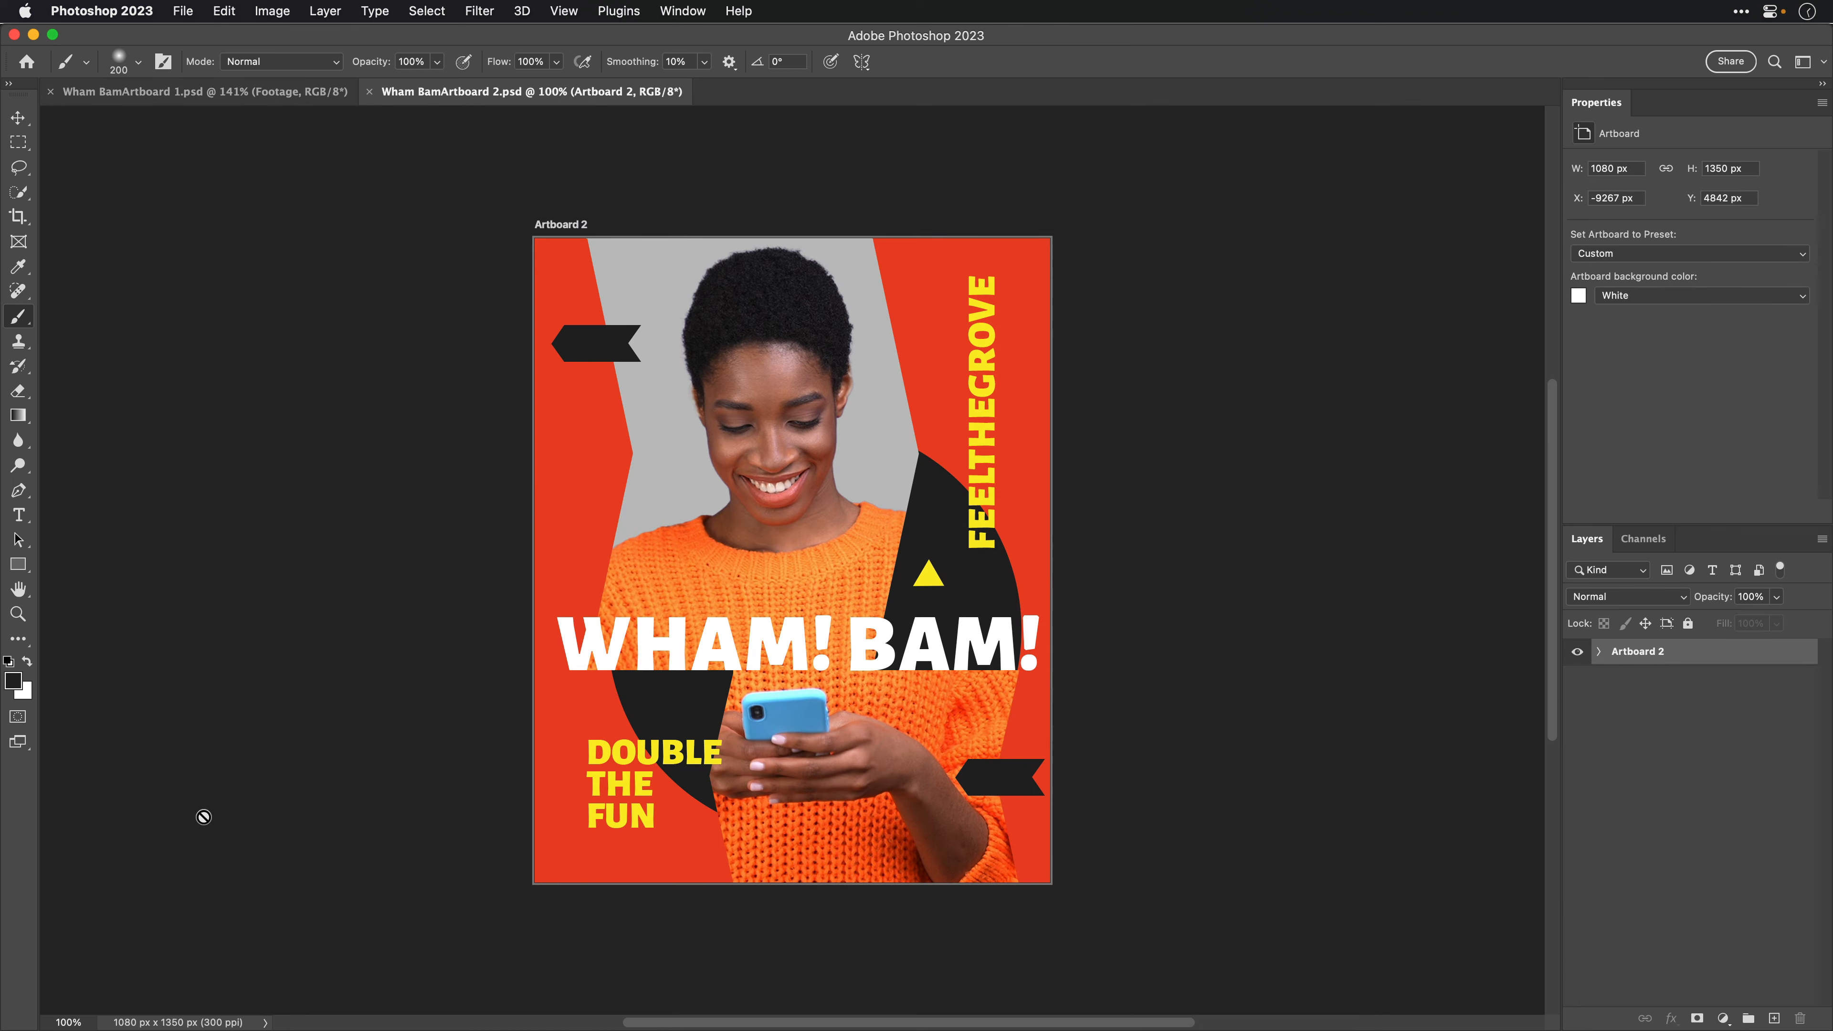
click(1599, 652)
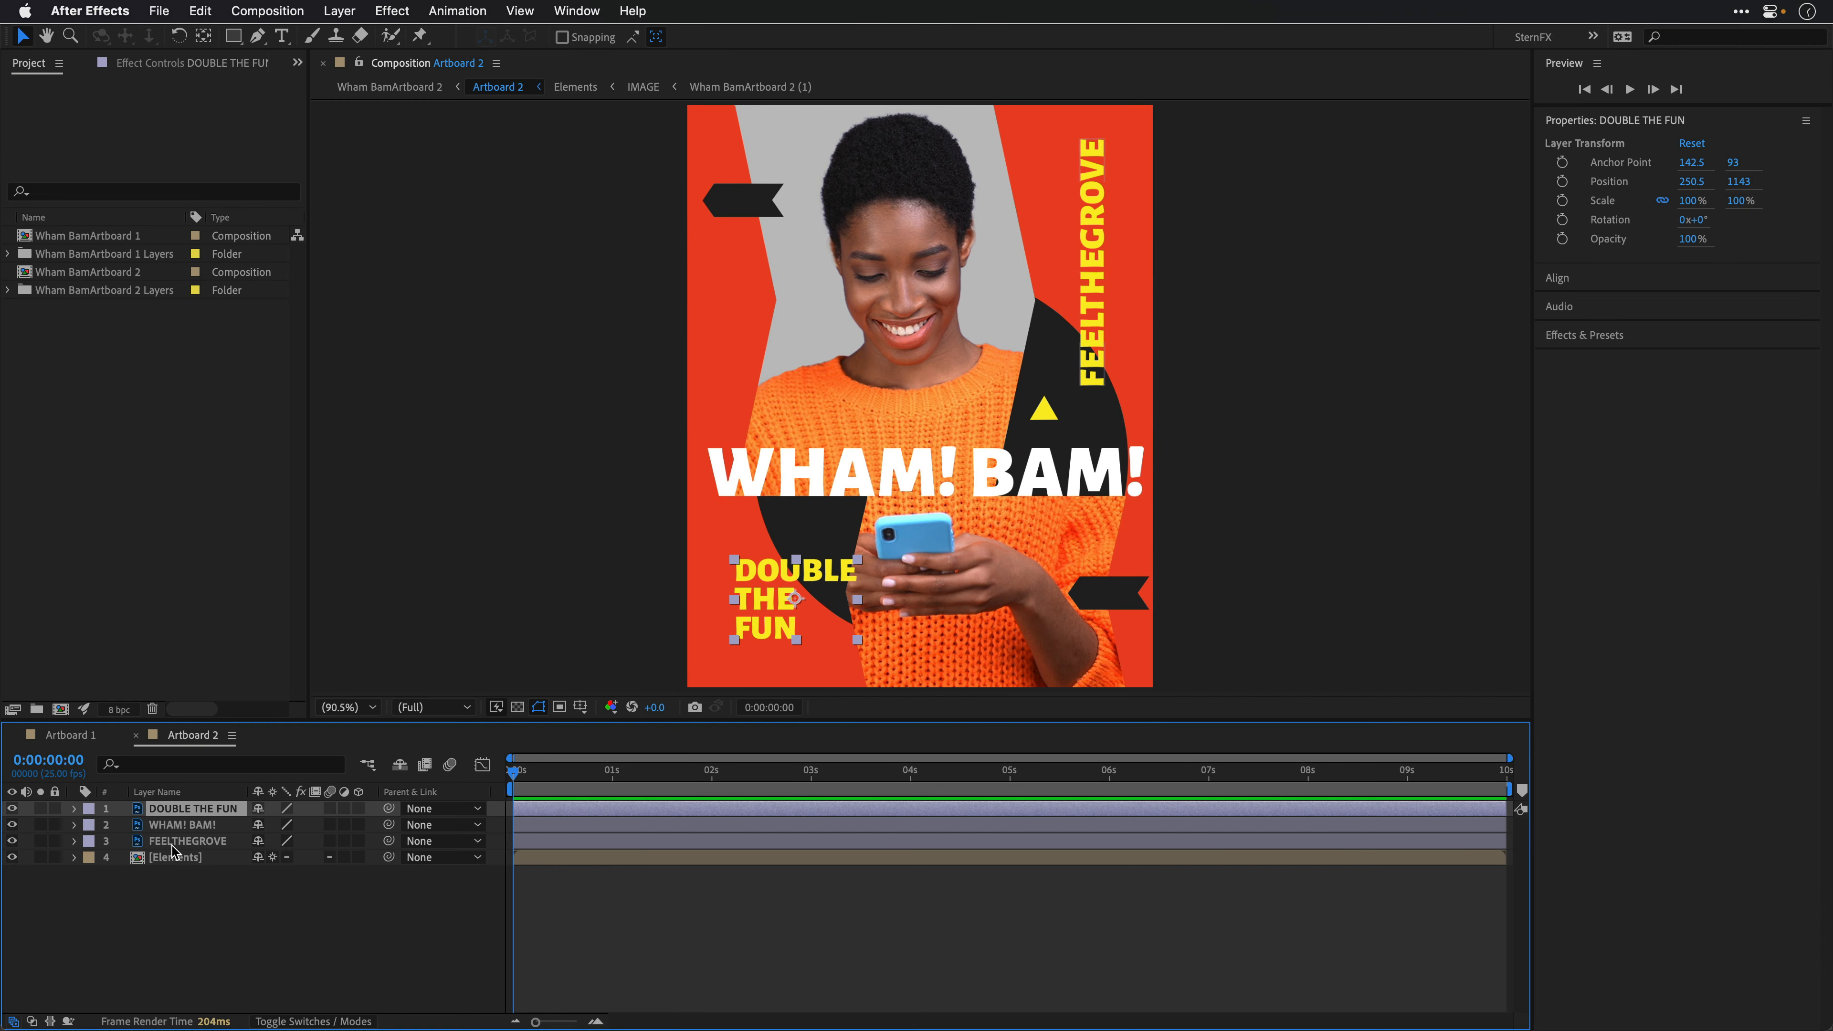
Step: In After Effects, convert the DOUBLE THE FUN, WHAM! BAM! and FEELTHEGROVE layers to editable text
shift+click(172, 845)
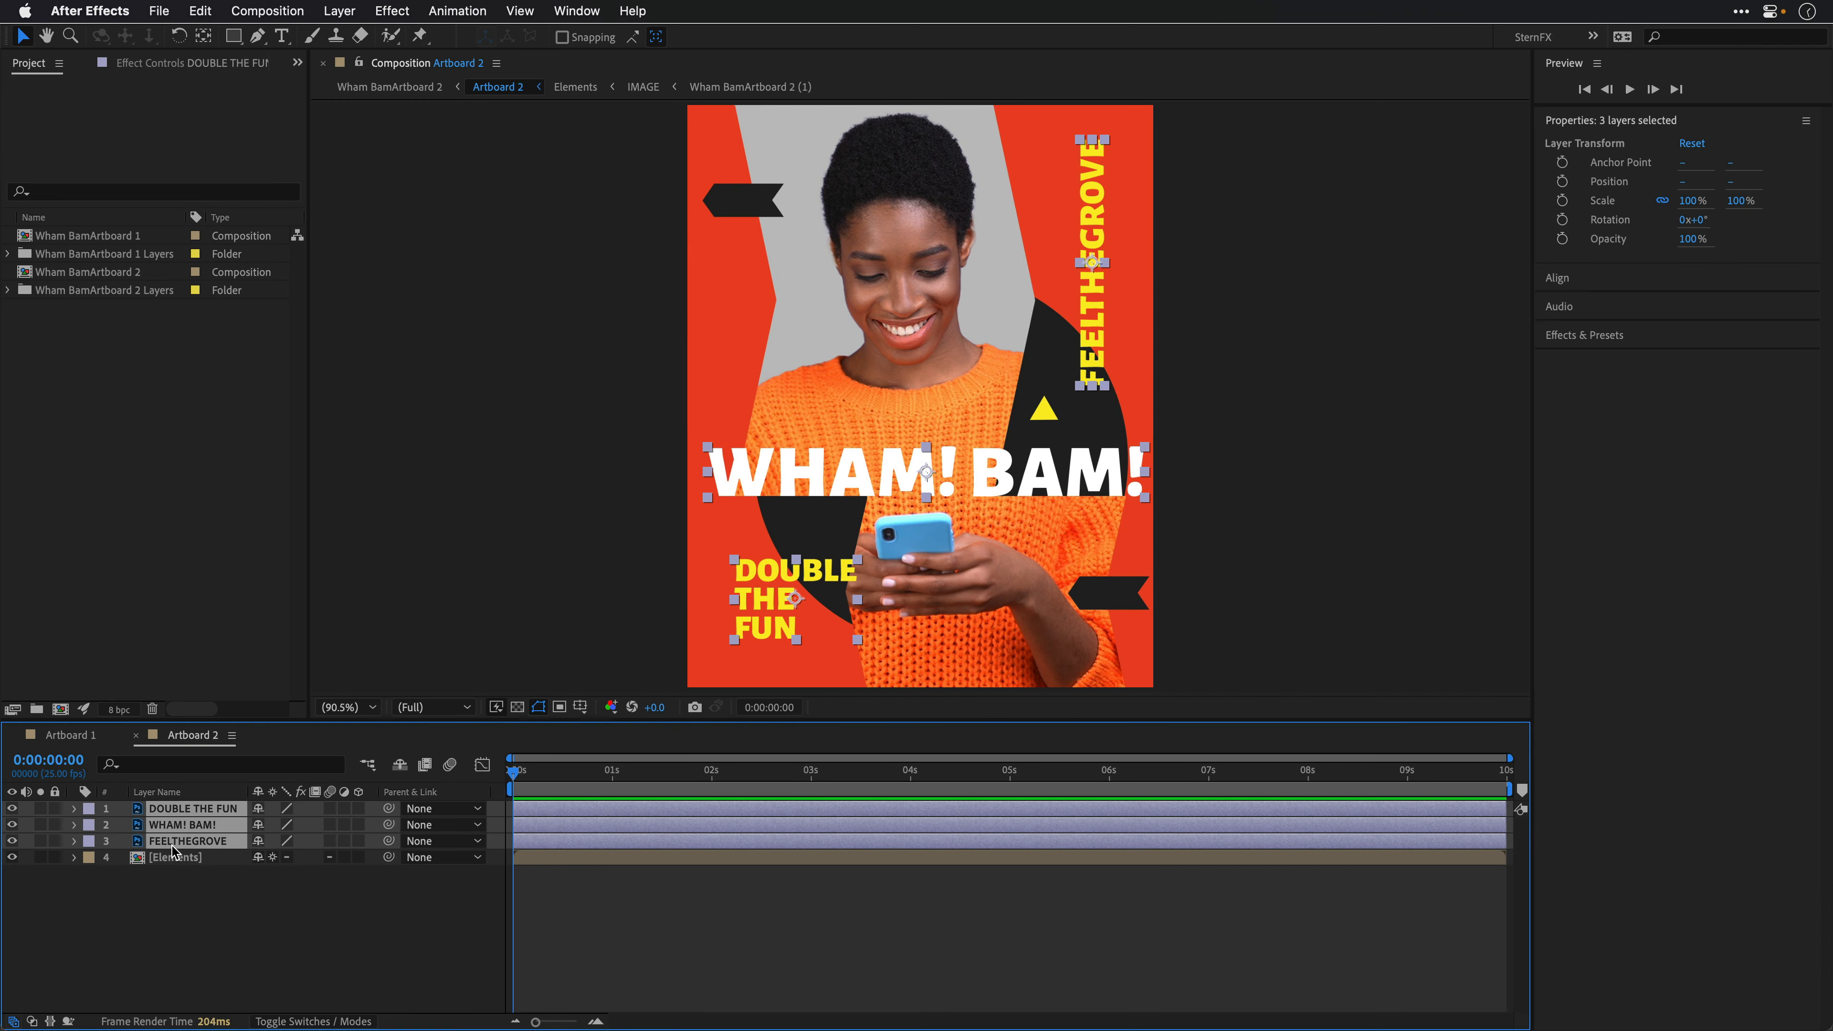
right_click(158, 813)
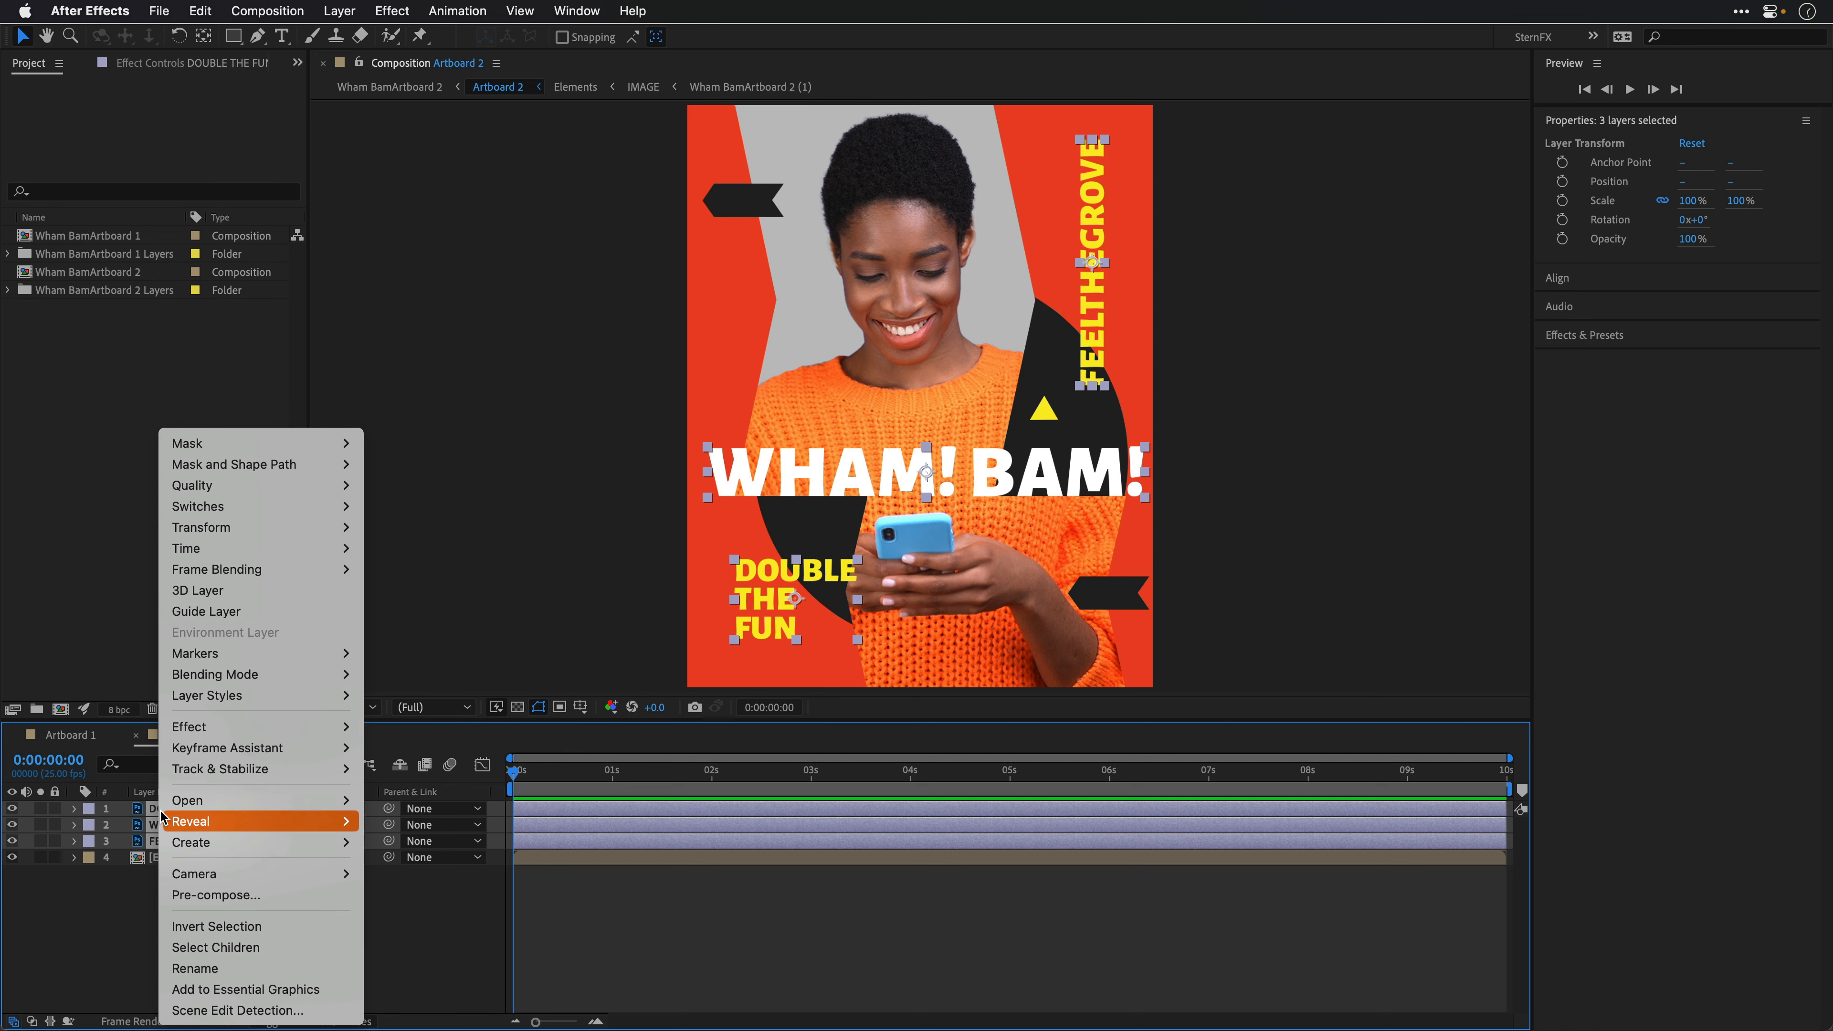
mouse_move(171, 842)
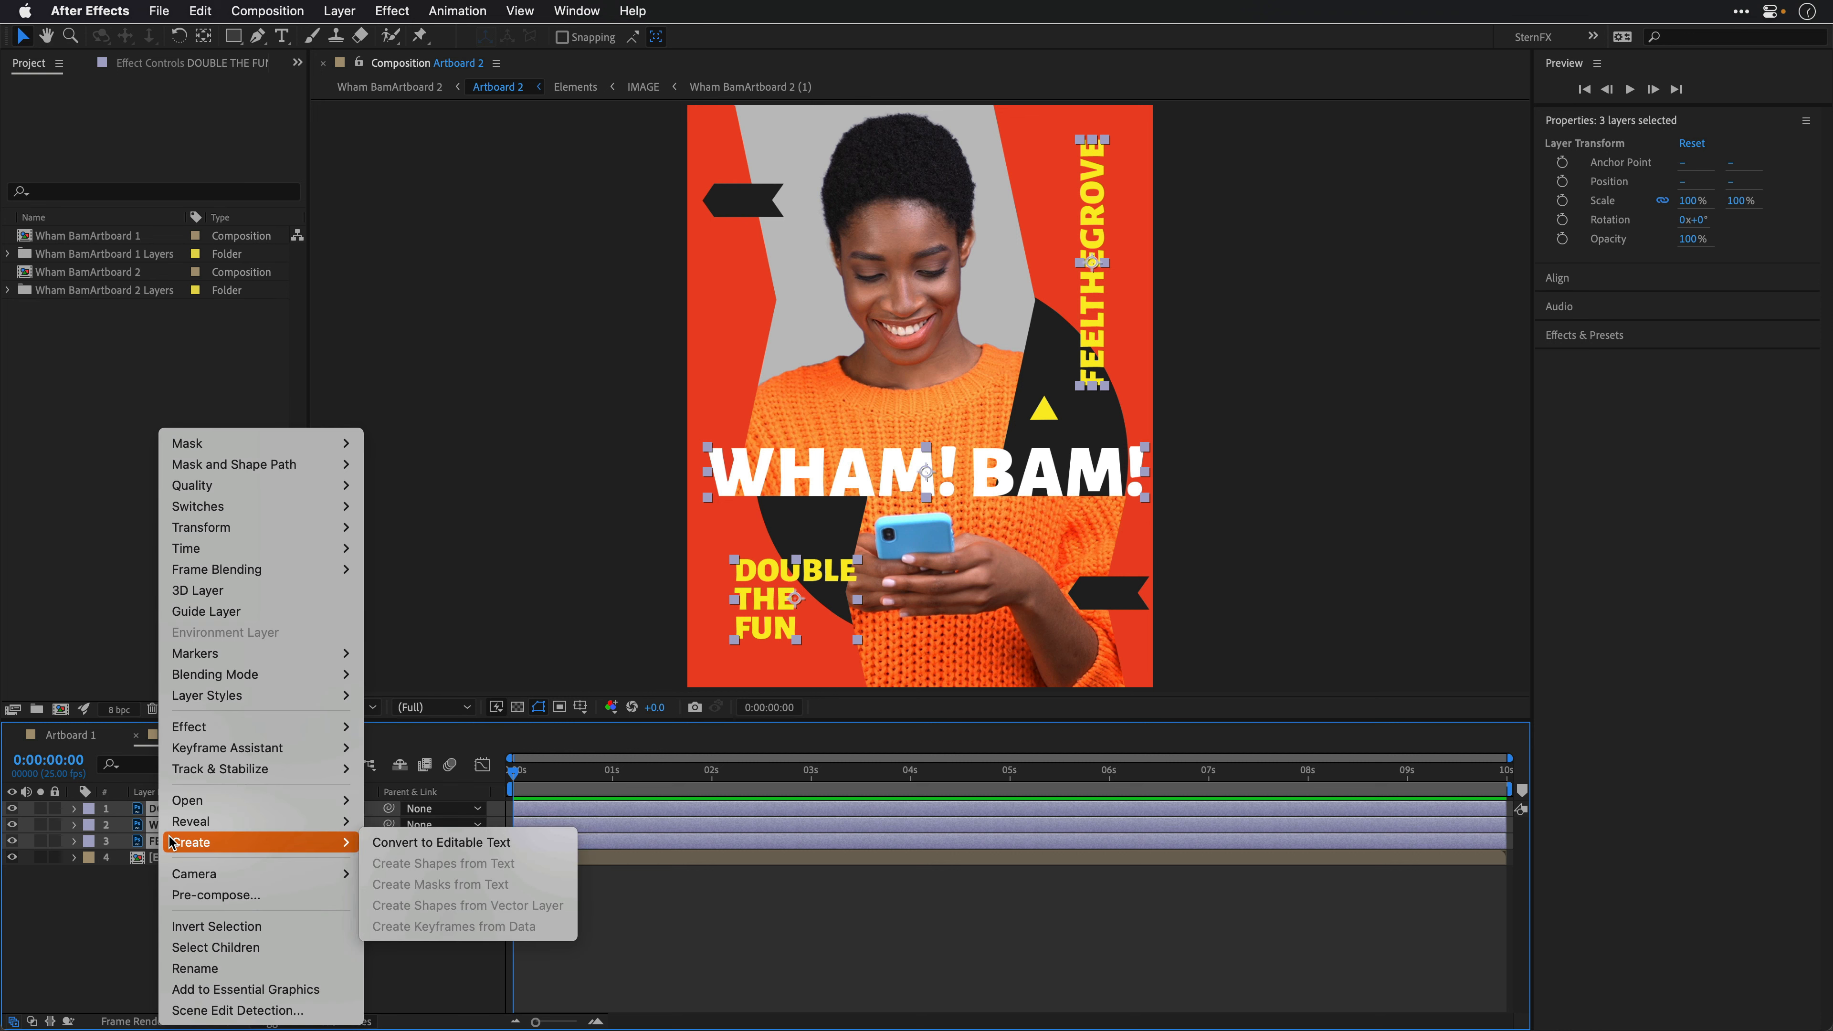
click(415, 845)
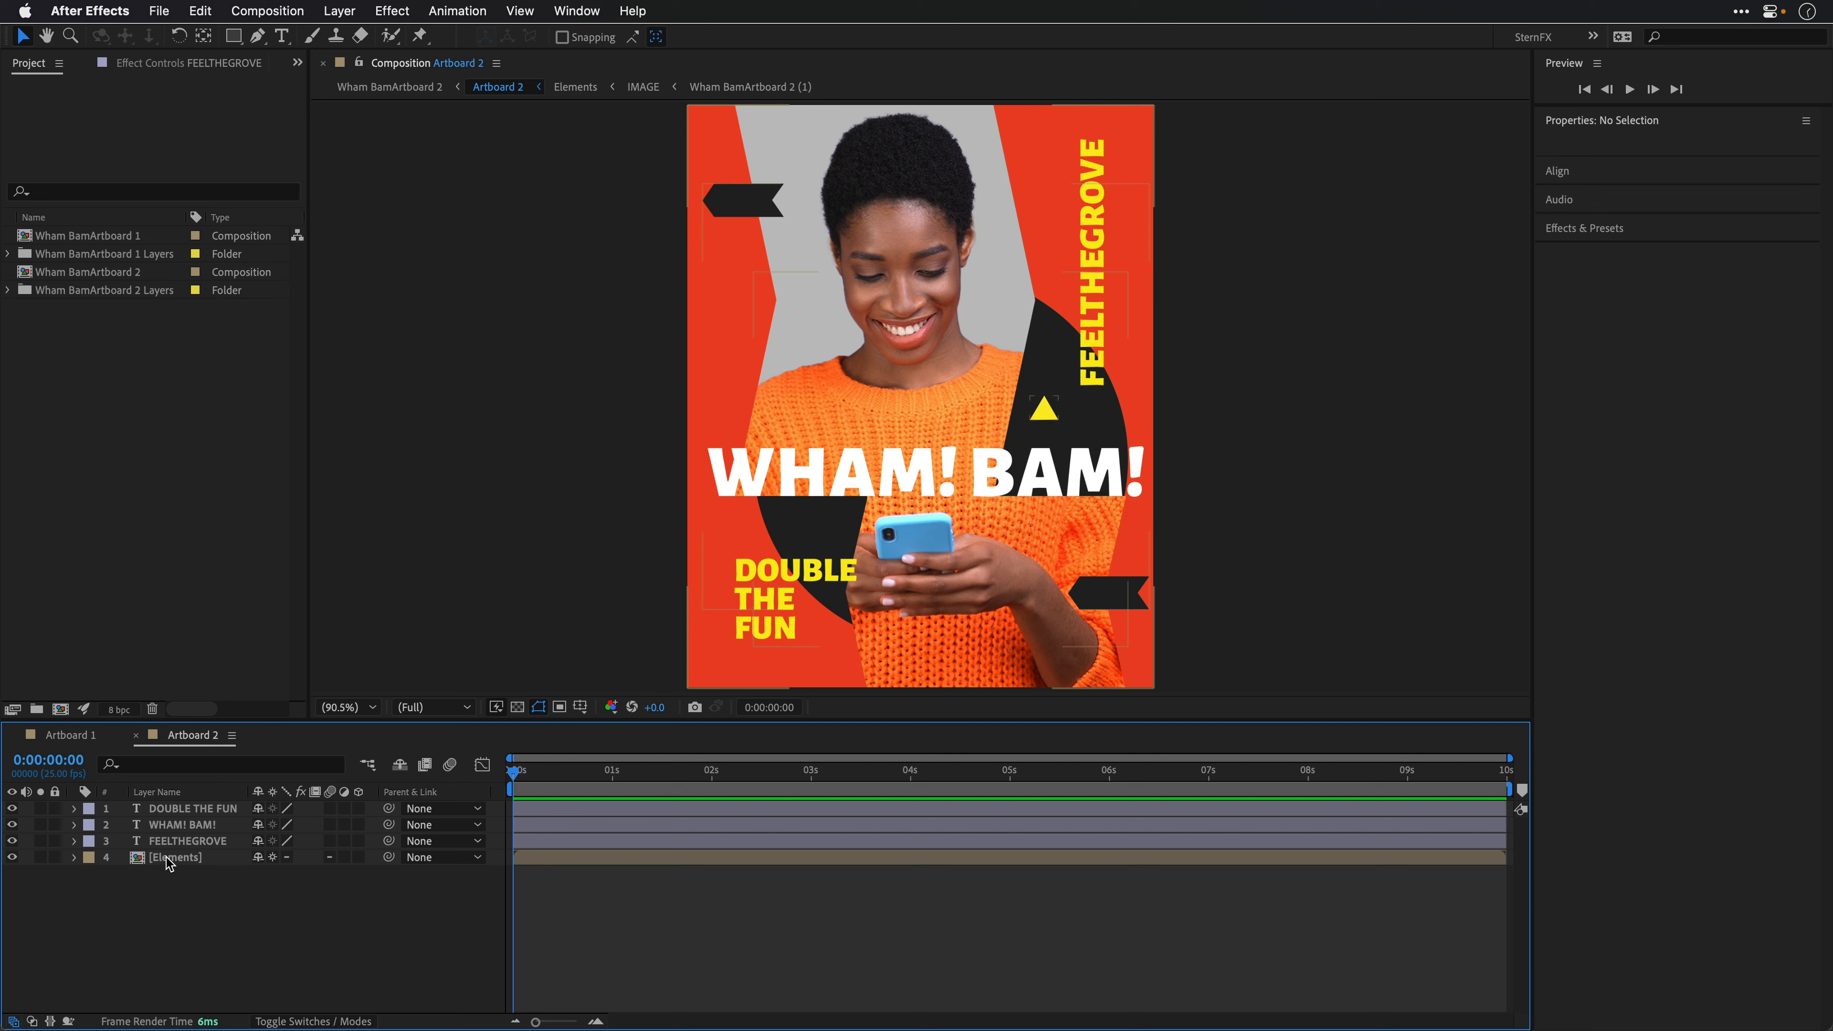
Step: Open the Elements composition and compare its Triangle and Shapes layers with those in the expanded Elements group in Photoshop
double_click(166, 857)
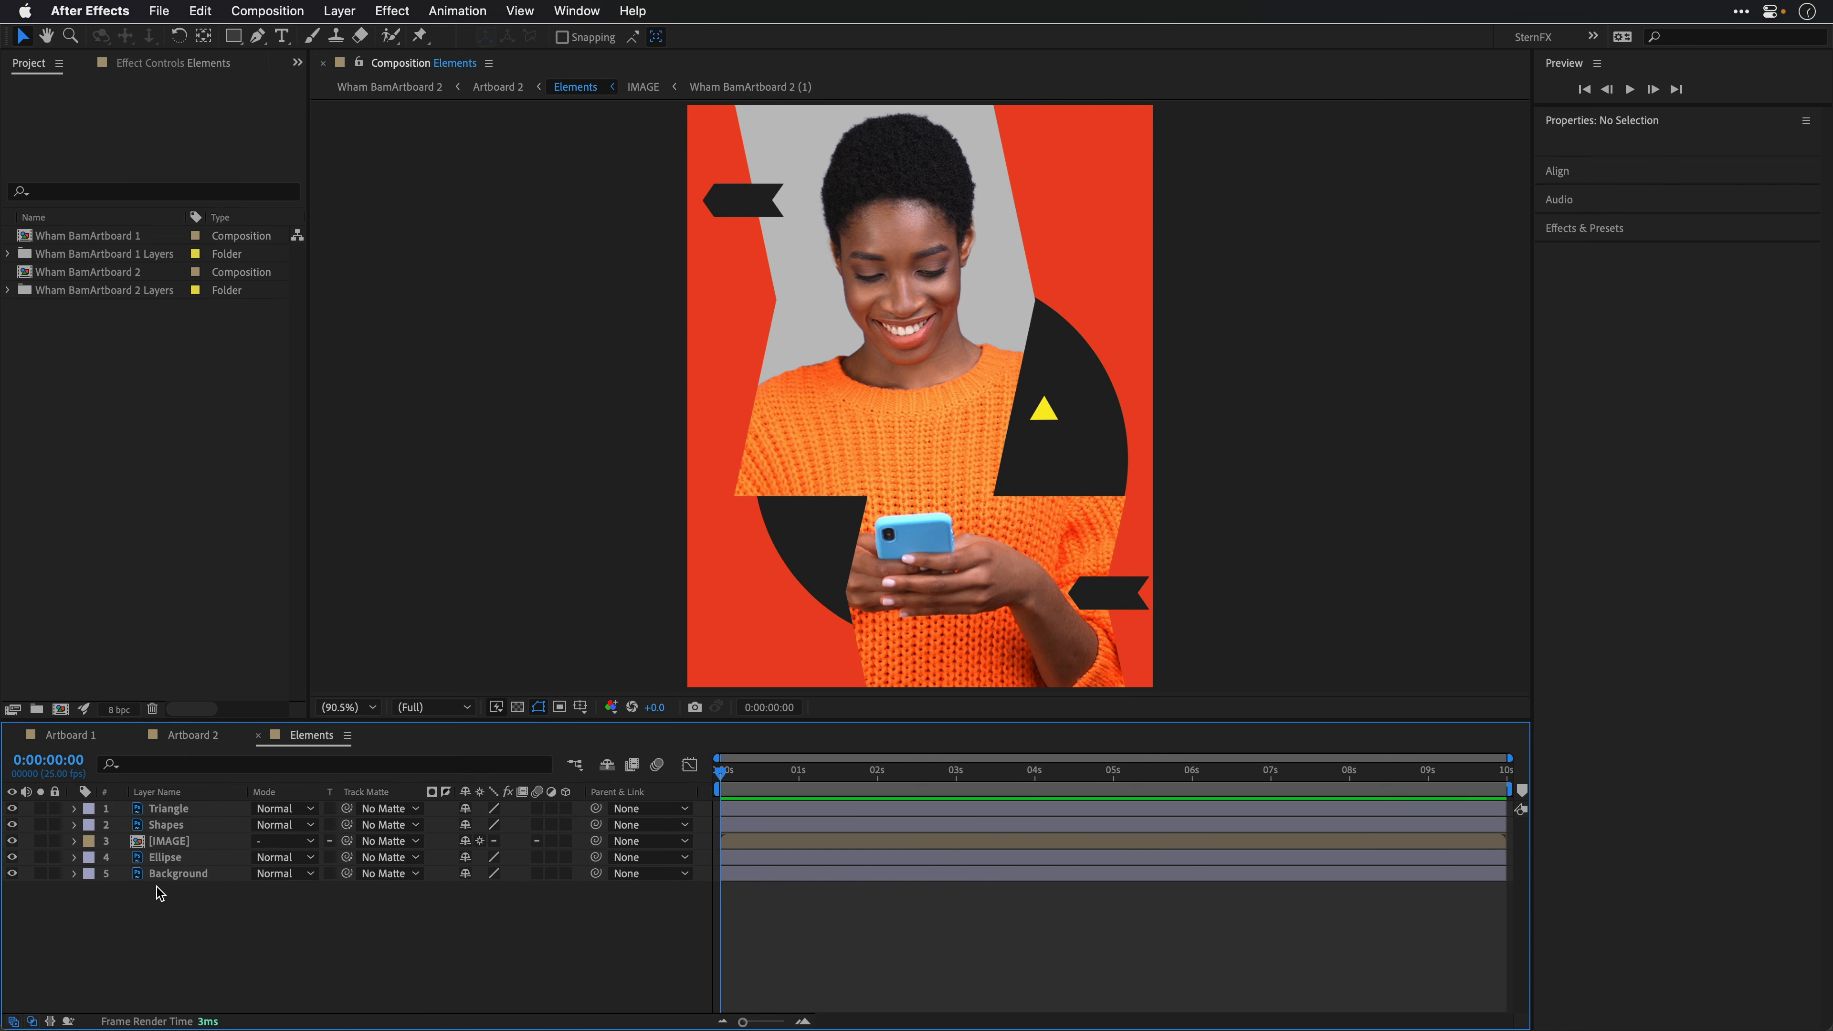
click(168, 811)
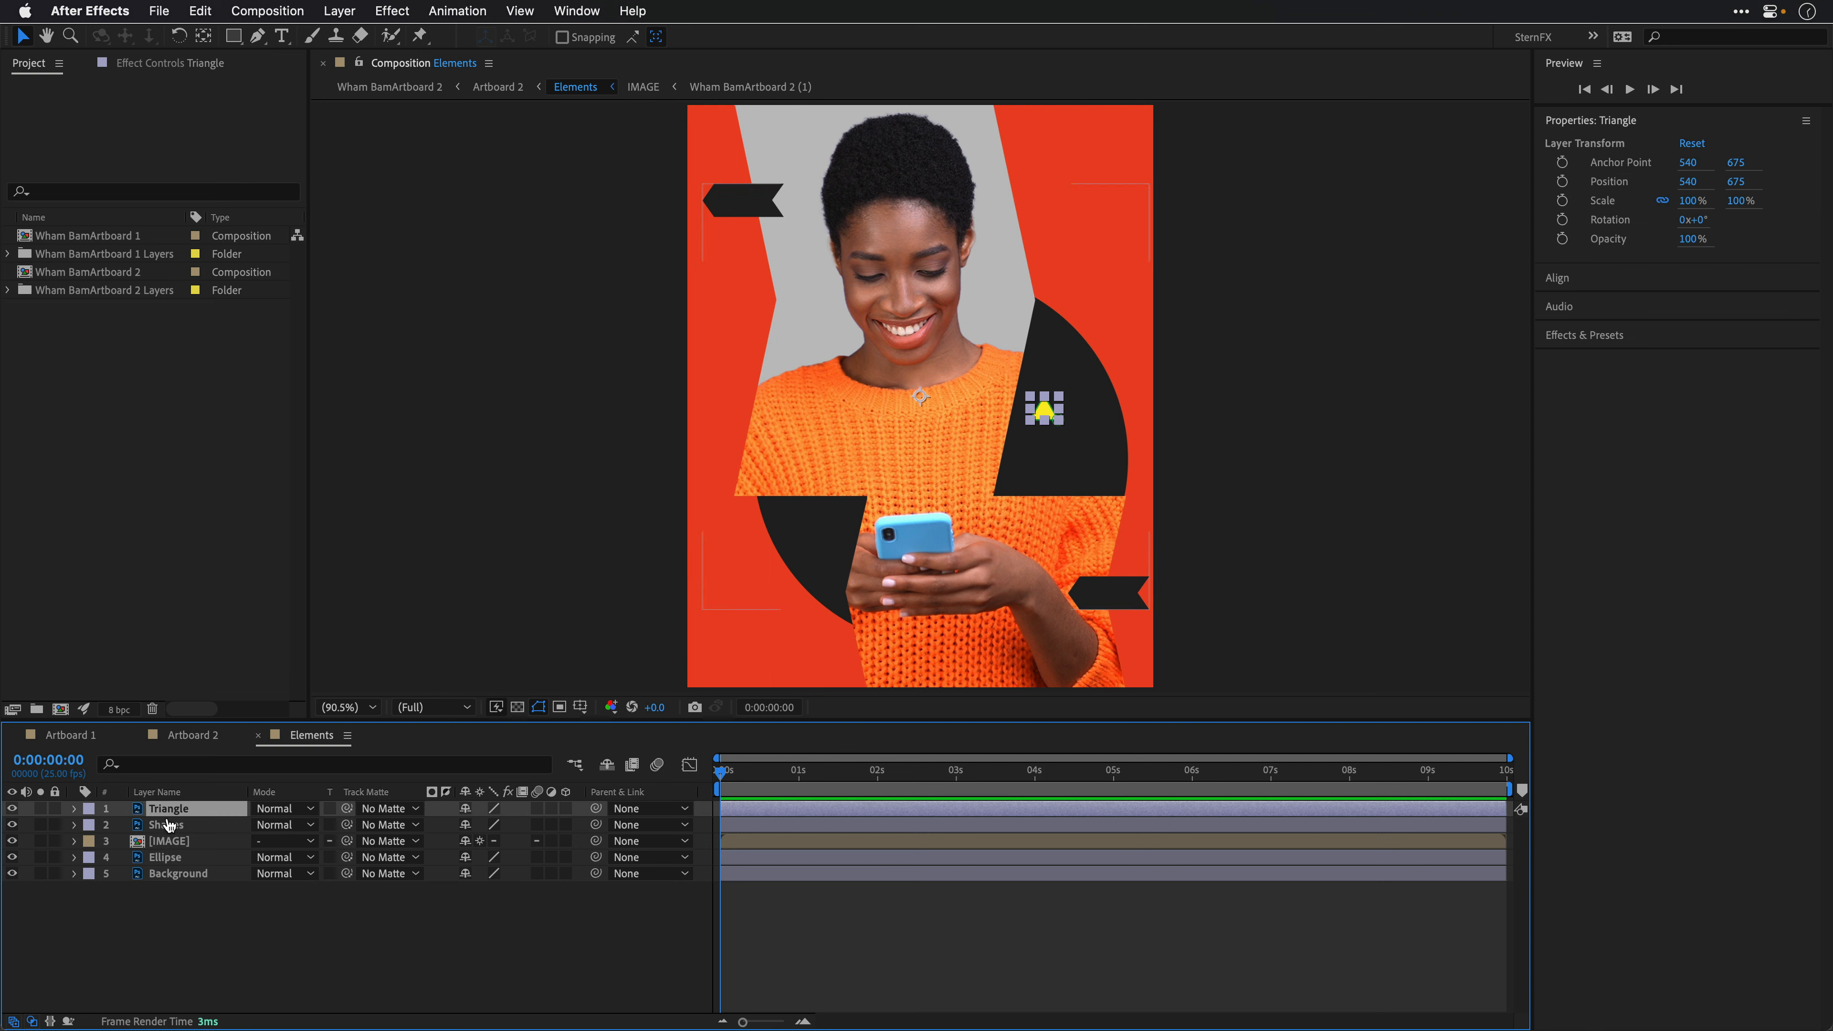
key(super+Tab)
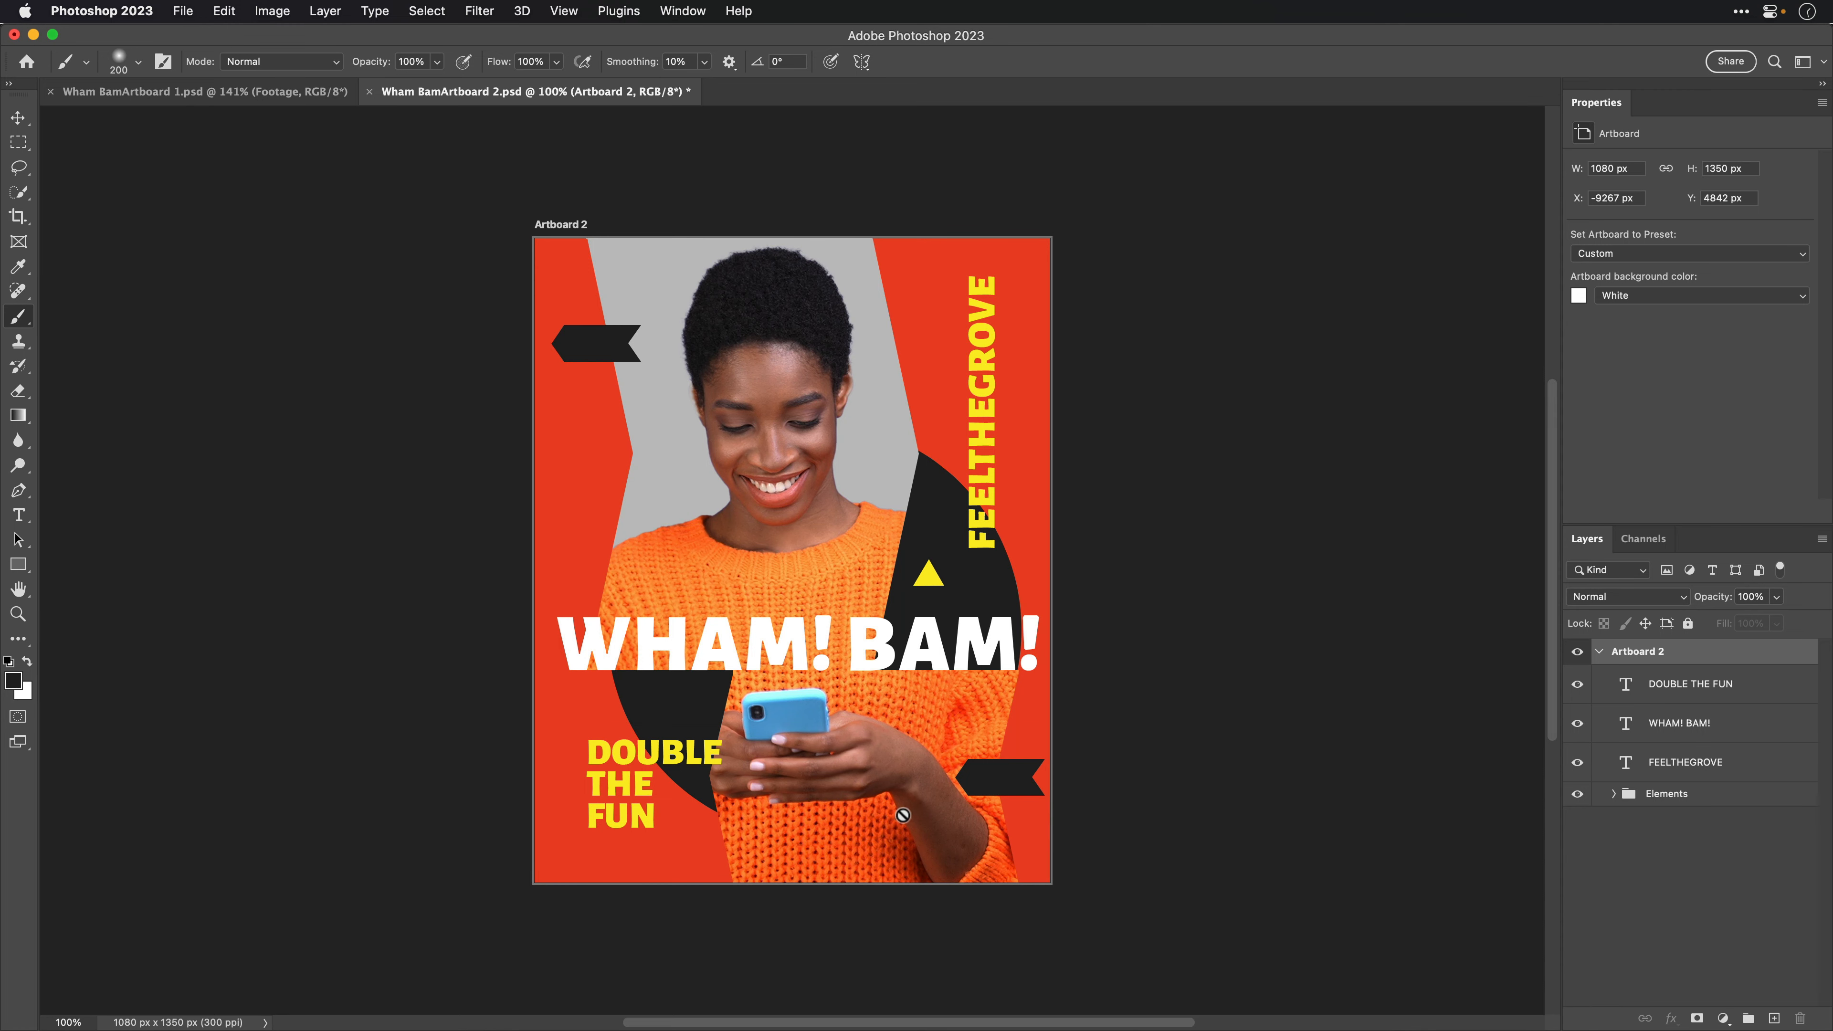
click(1614, 795)
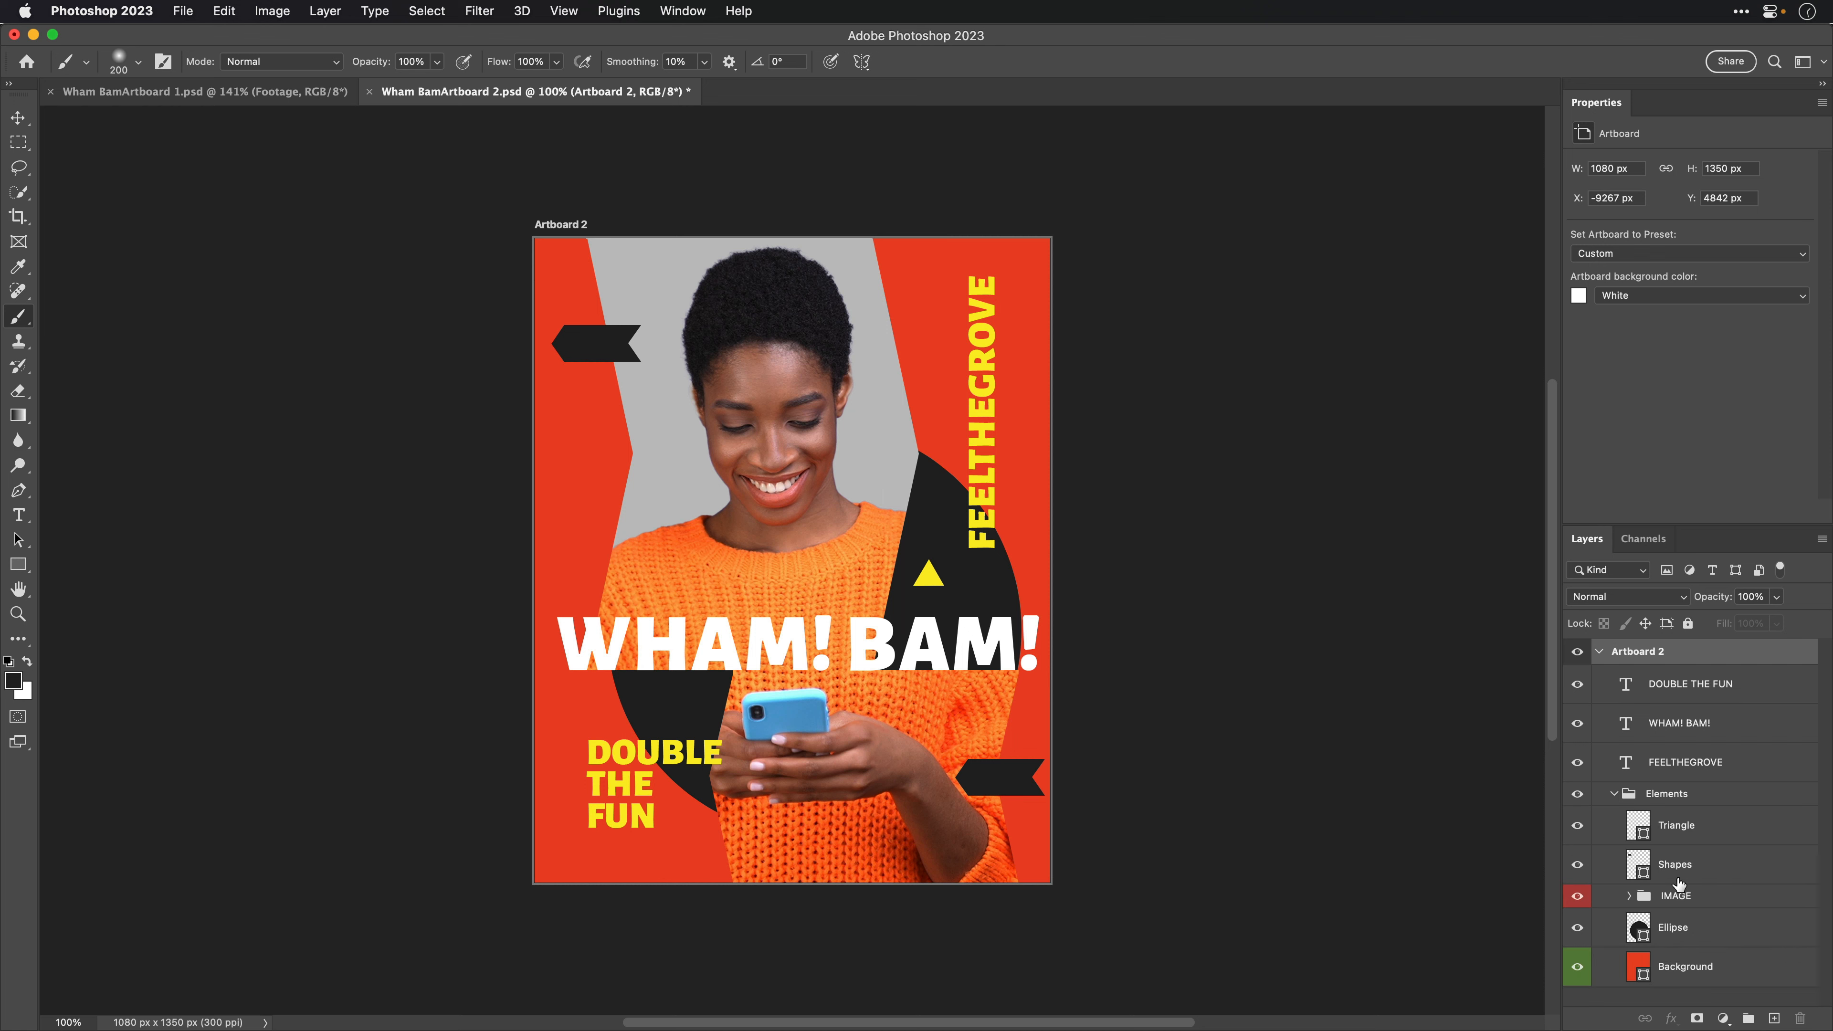
click(1677, 829)
click(1679, 869)
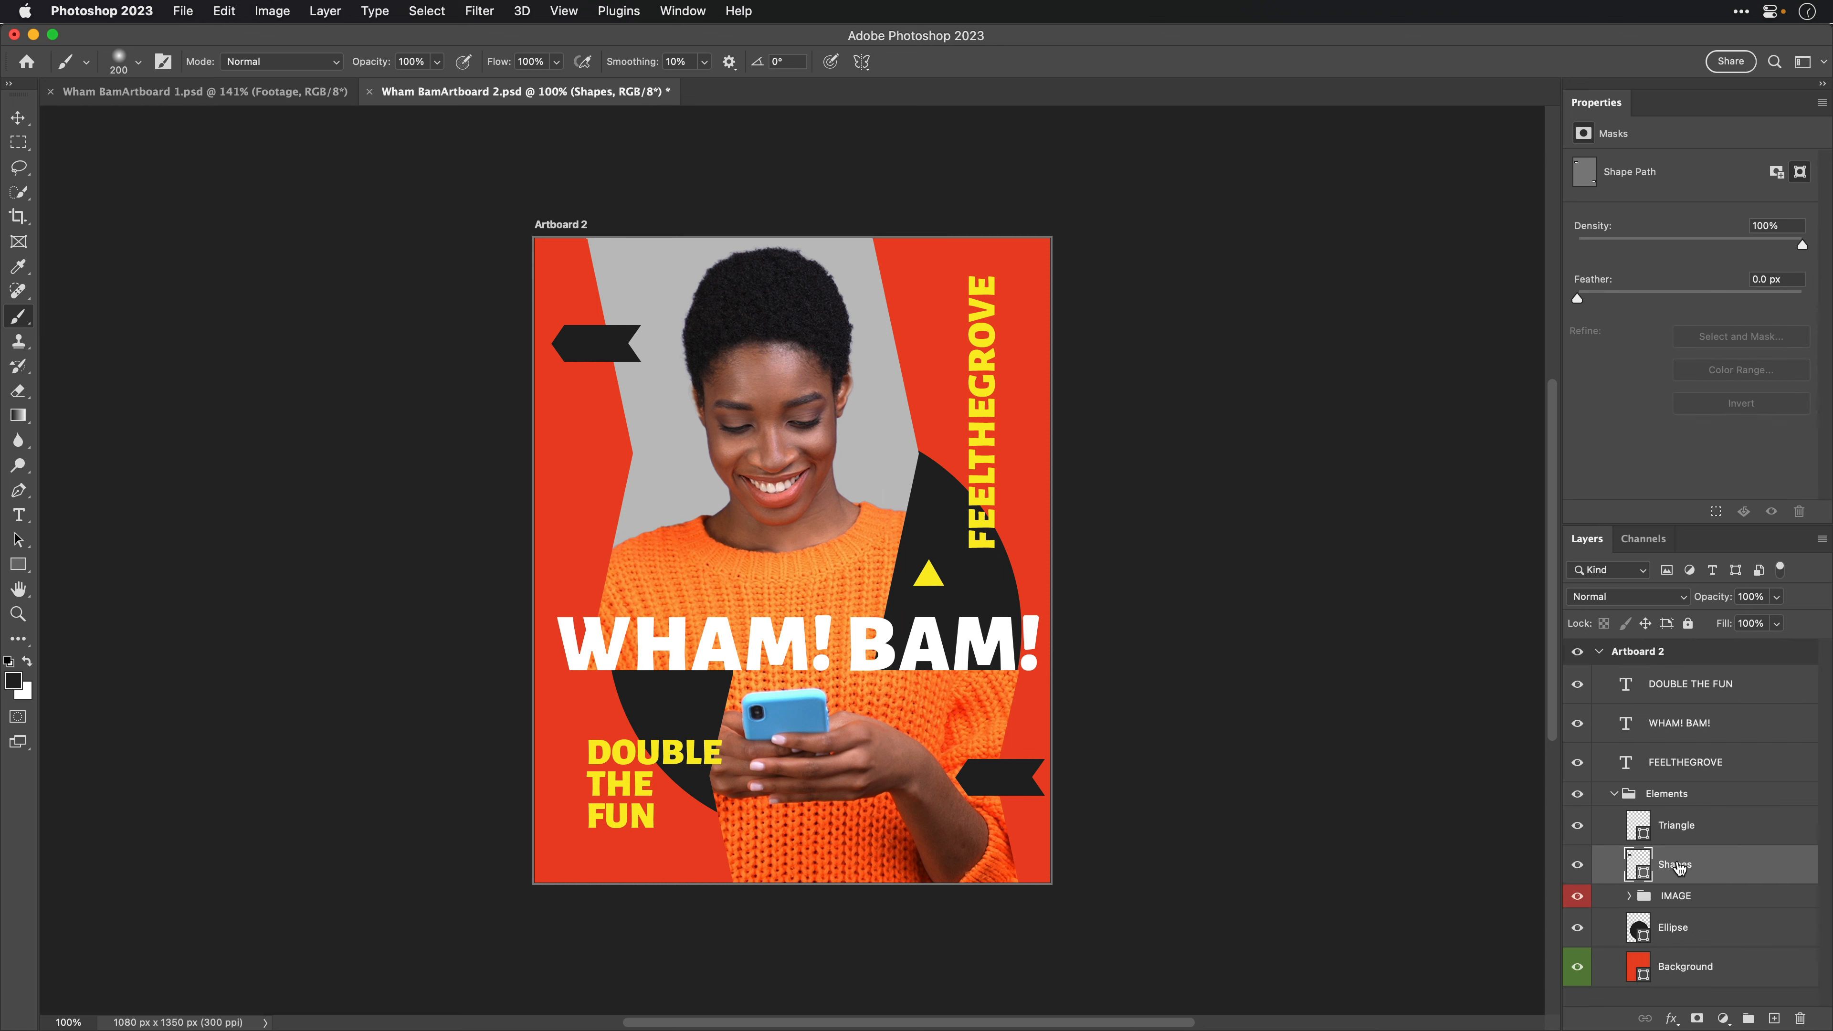
key(super+Tab)
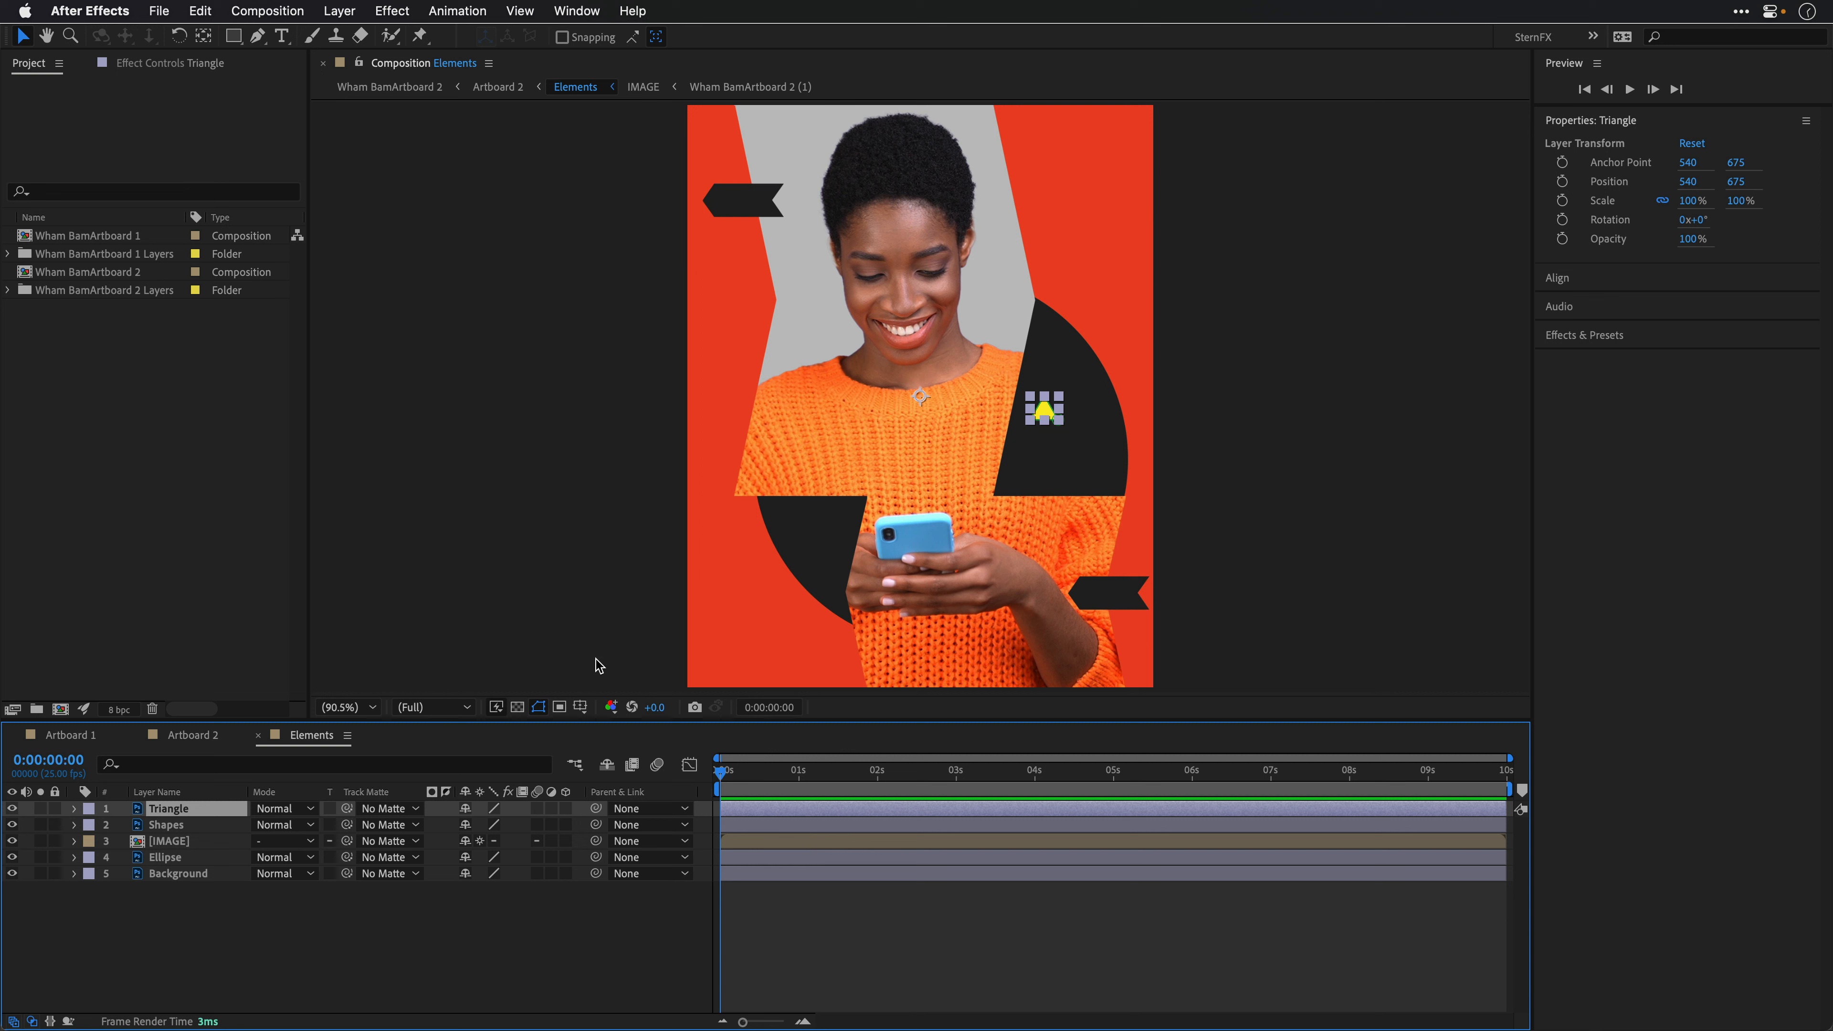
click(167, 826)
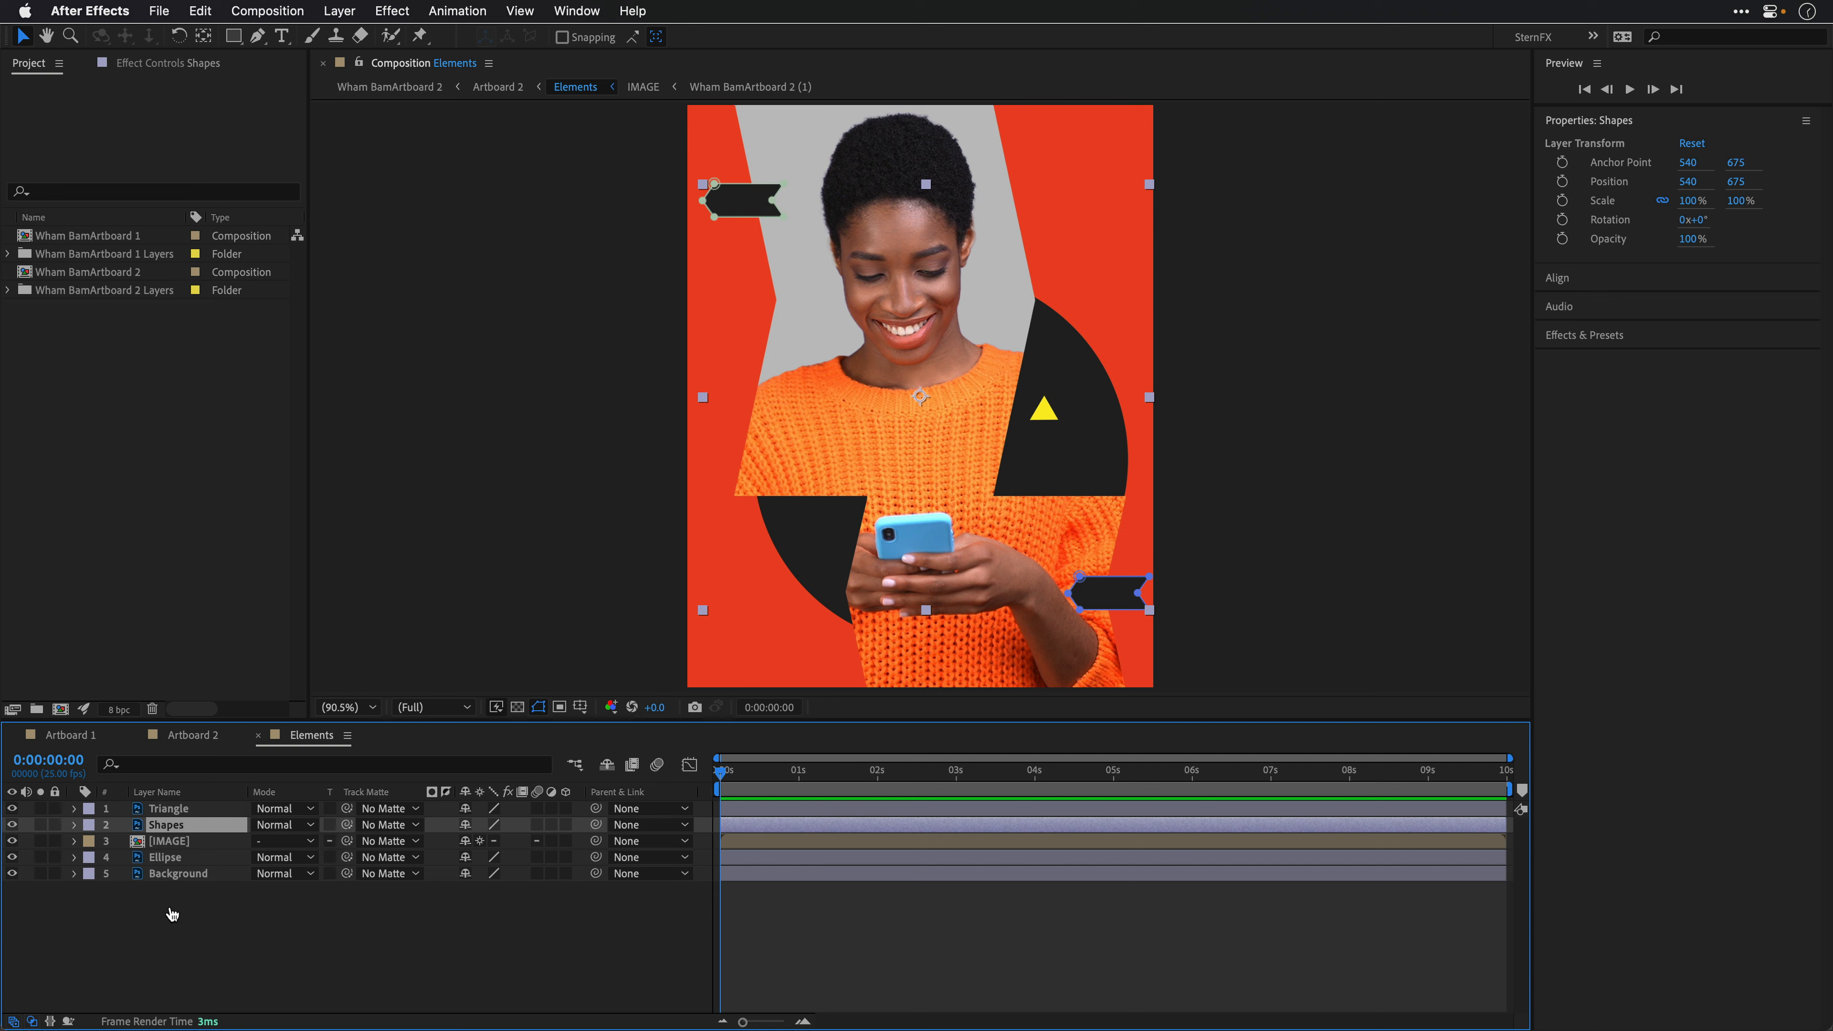
Step: Switch to Photoshop, expand the IMAGE group, and hide and reshow the YOUR IMAGE HERE layer to examine the clipping mask
key(super+Tab)
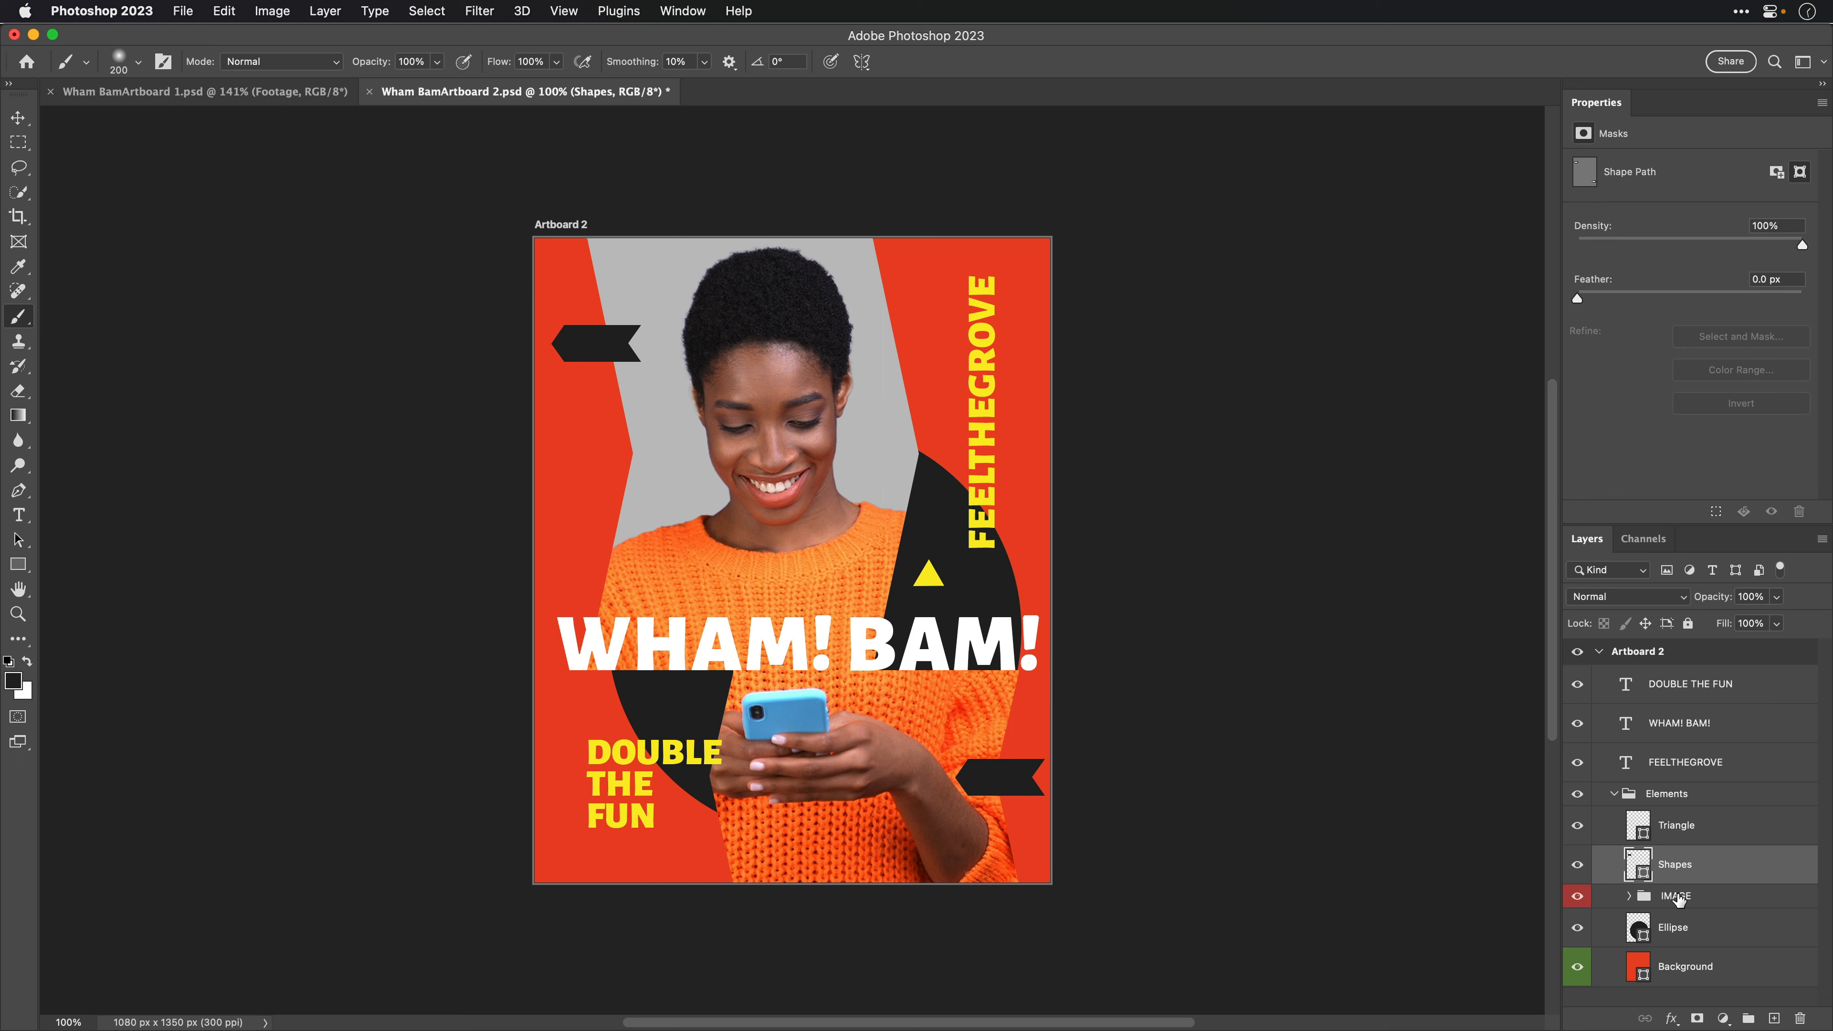
click(1629, 896)
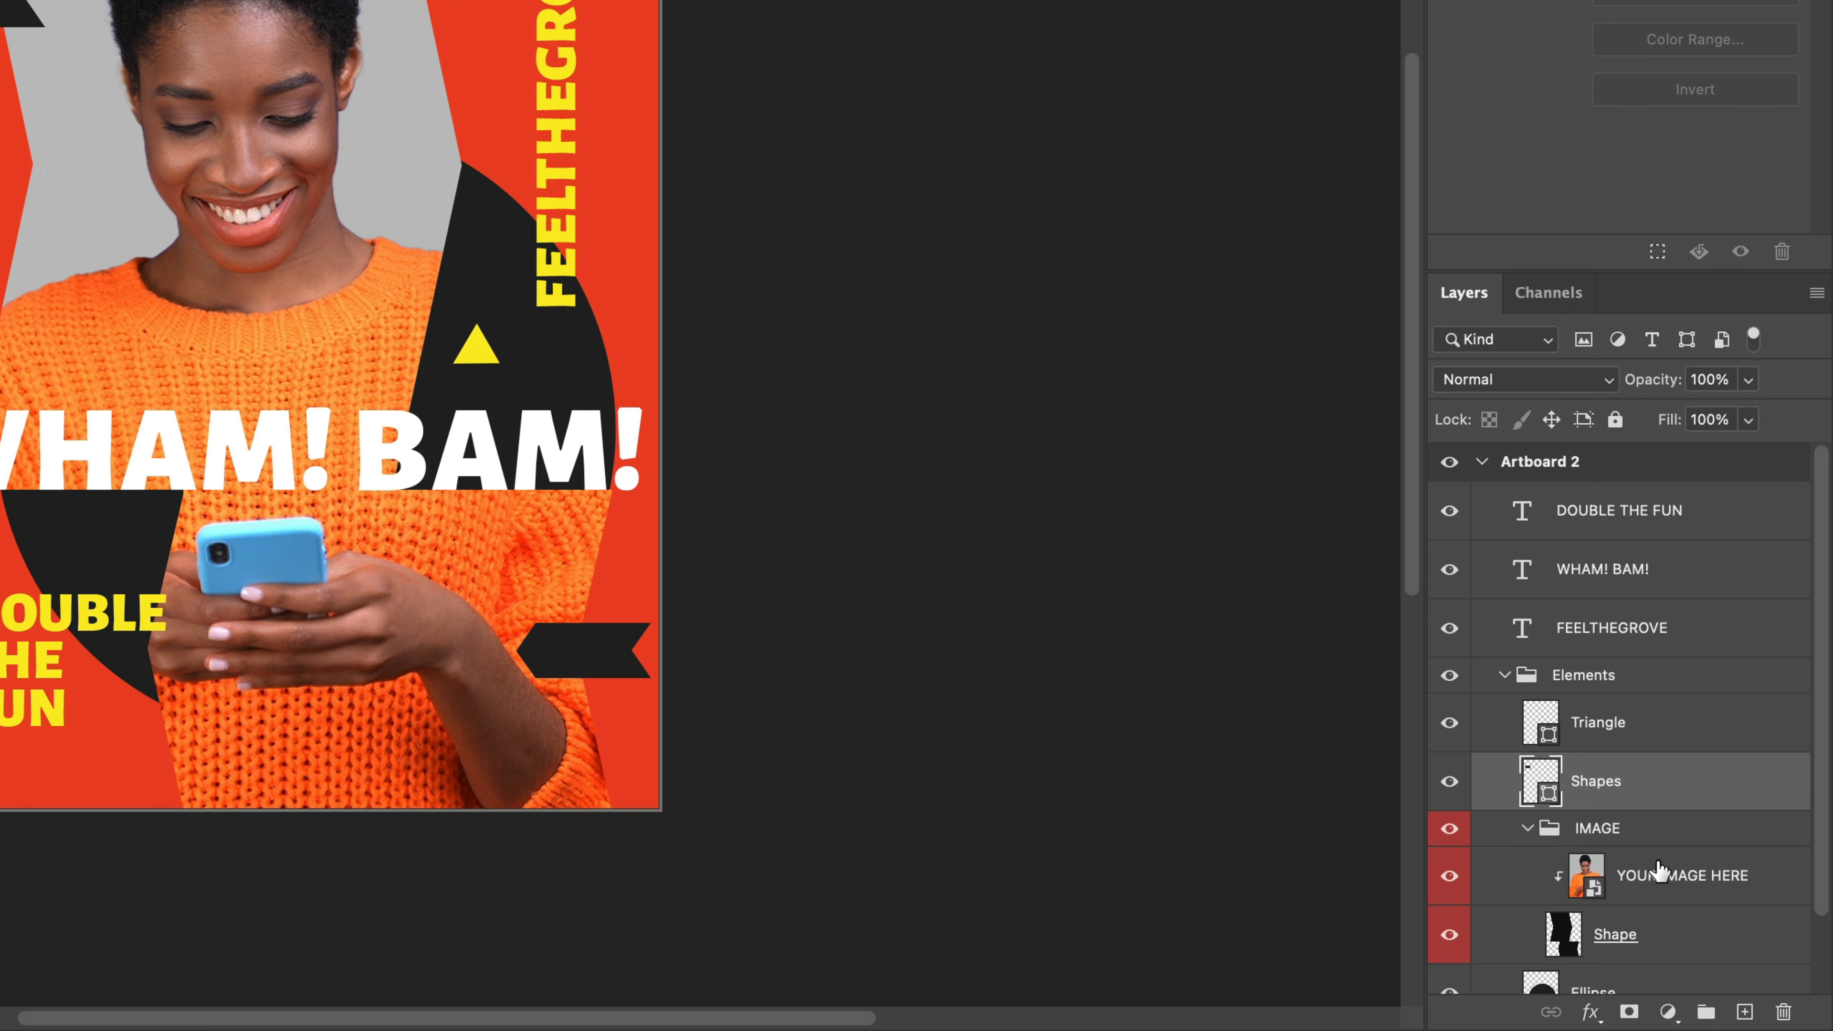
scroll(1656, 869, down, 2)
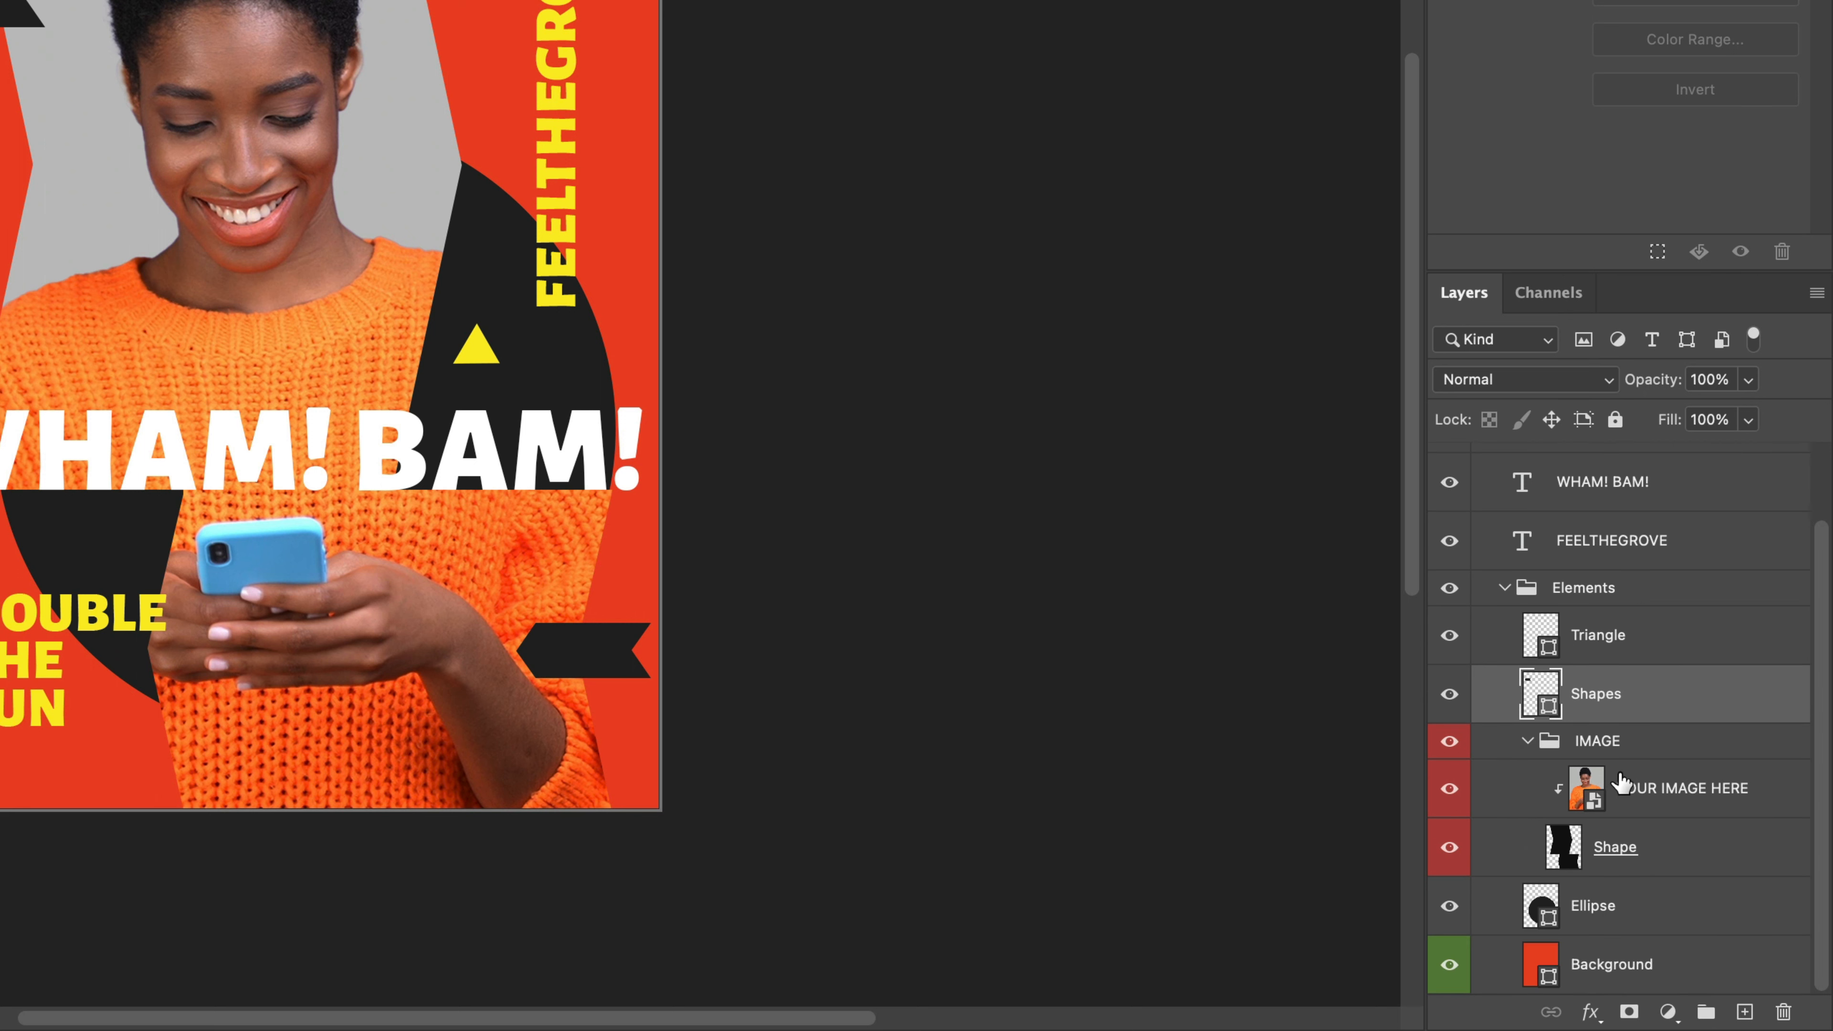
click(1660, 791)
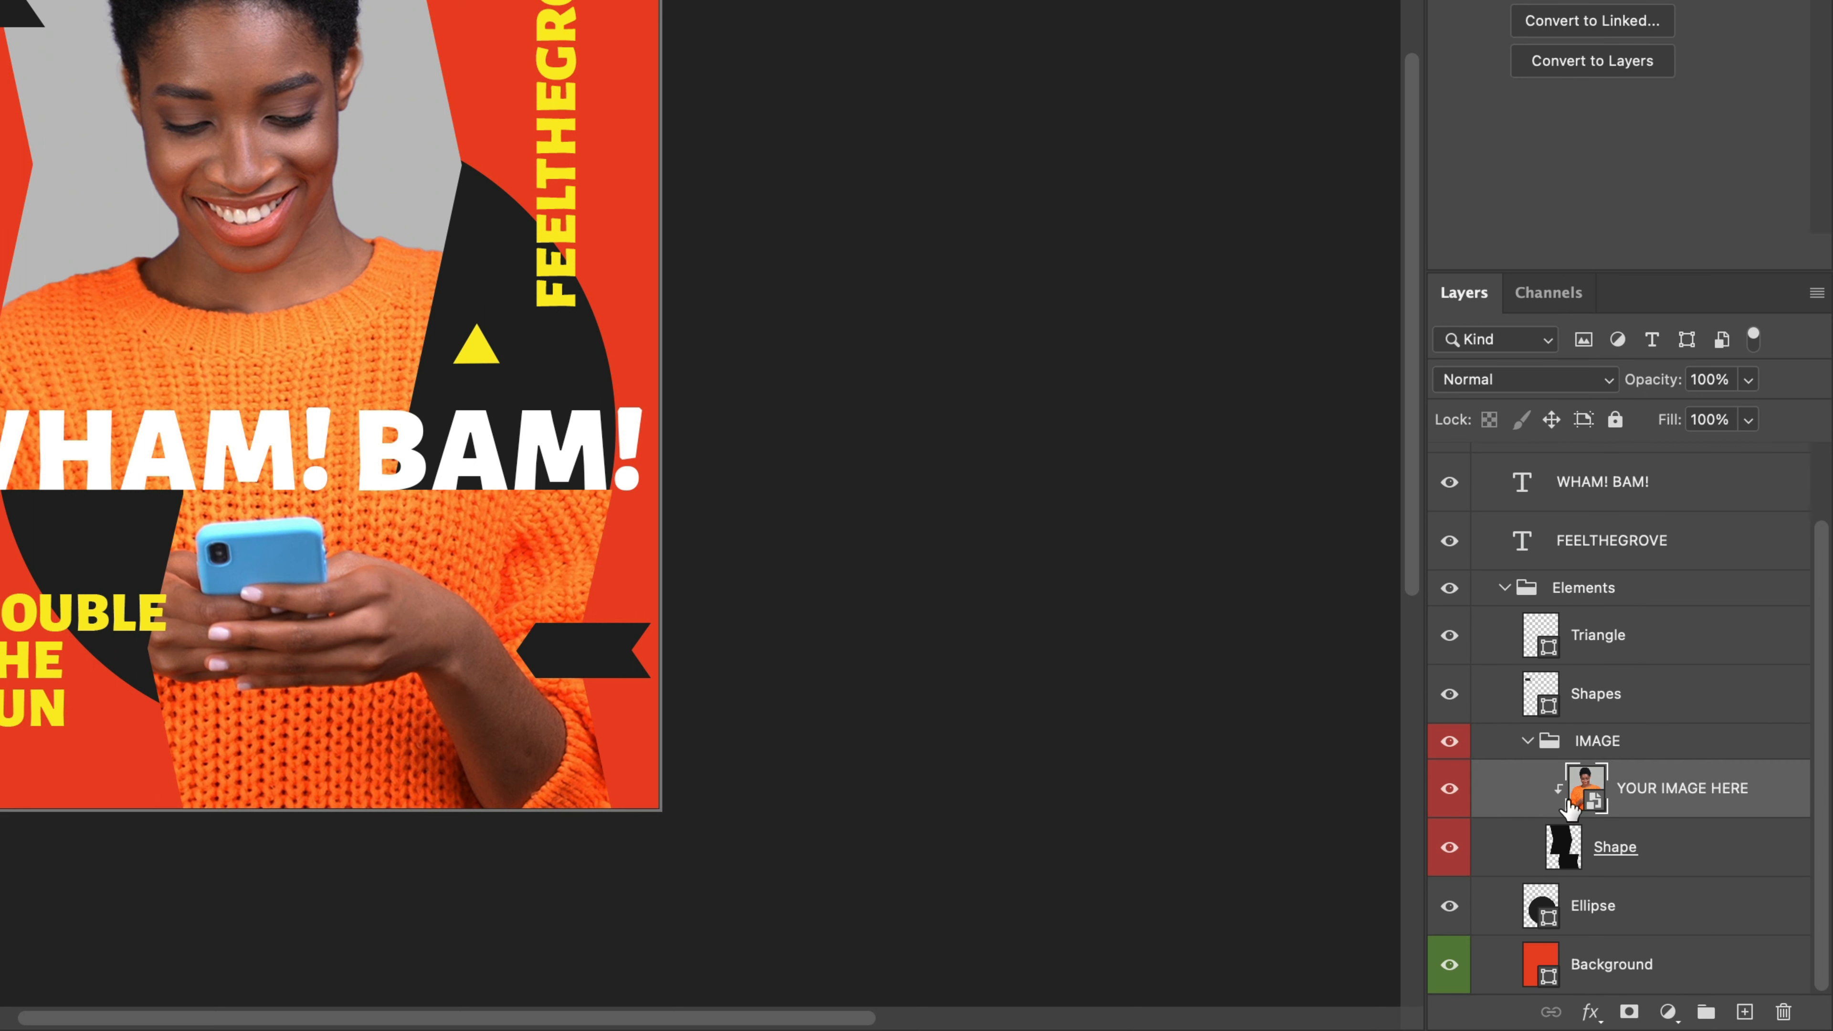
click(1448, 791)
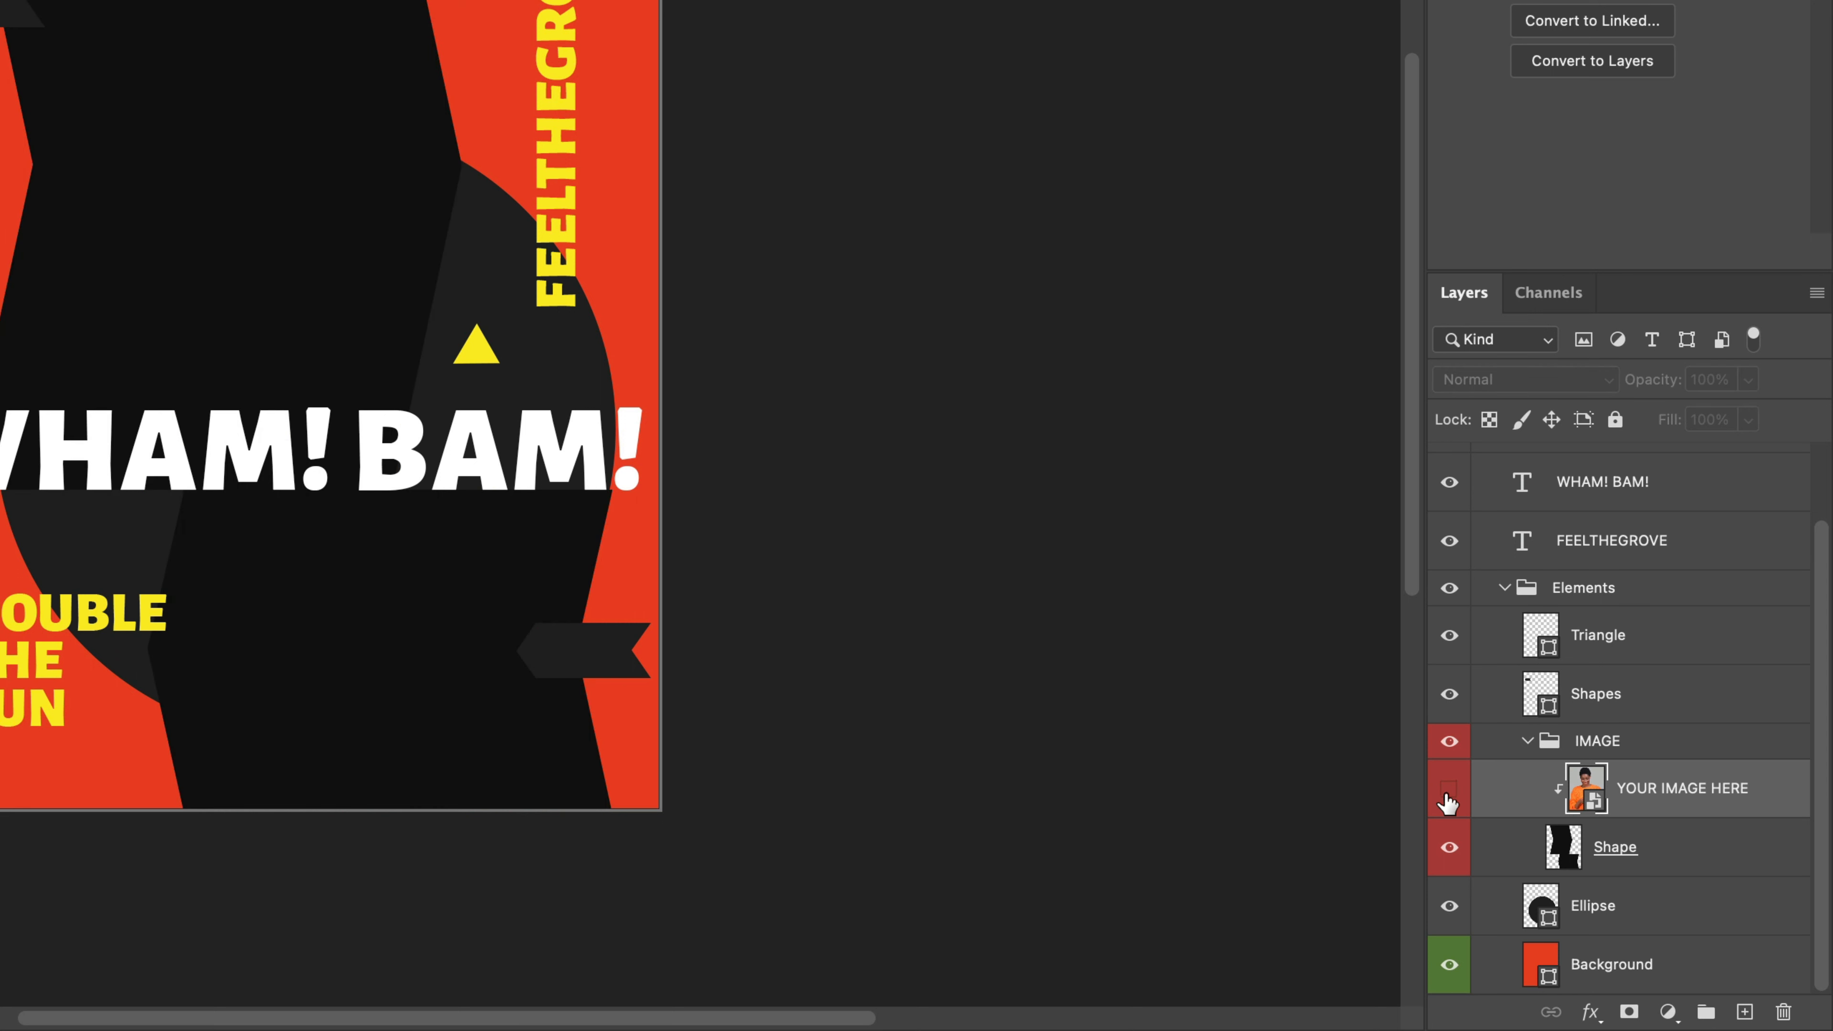
click(1448, 794)
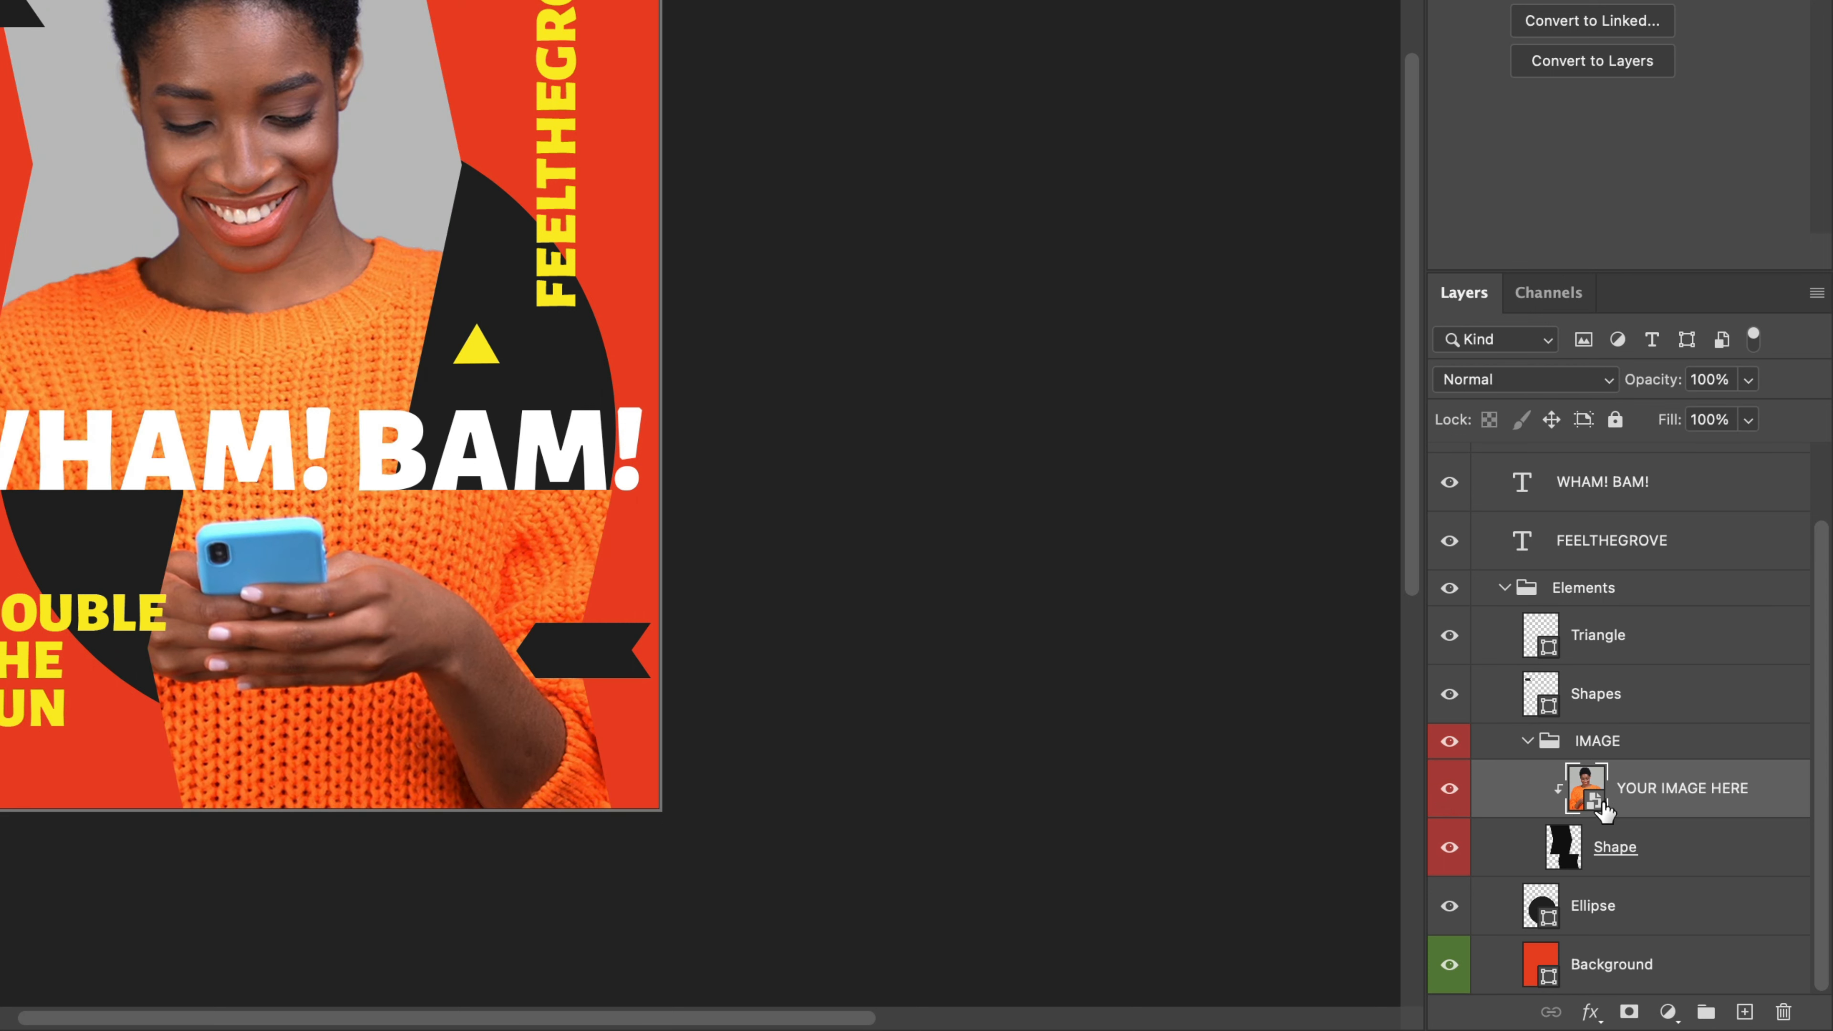
Step: Try moving the YOUR IMAGE HERE layer inside its clipping shape, undo the move, and switch to After Effects
click(1557, 859)
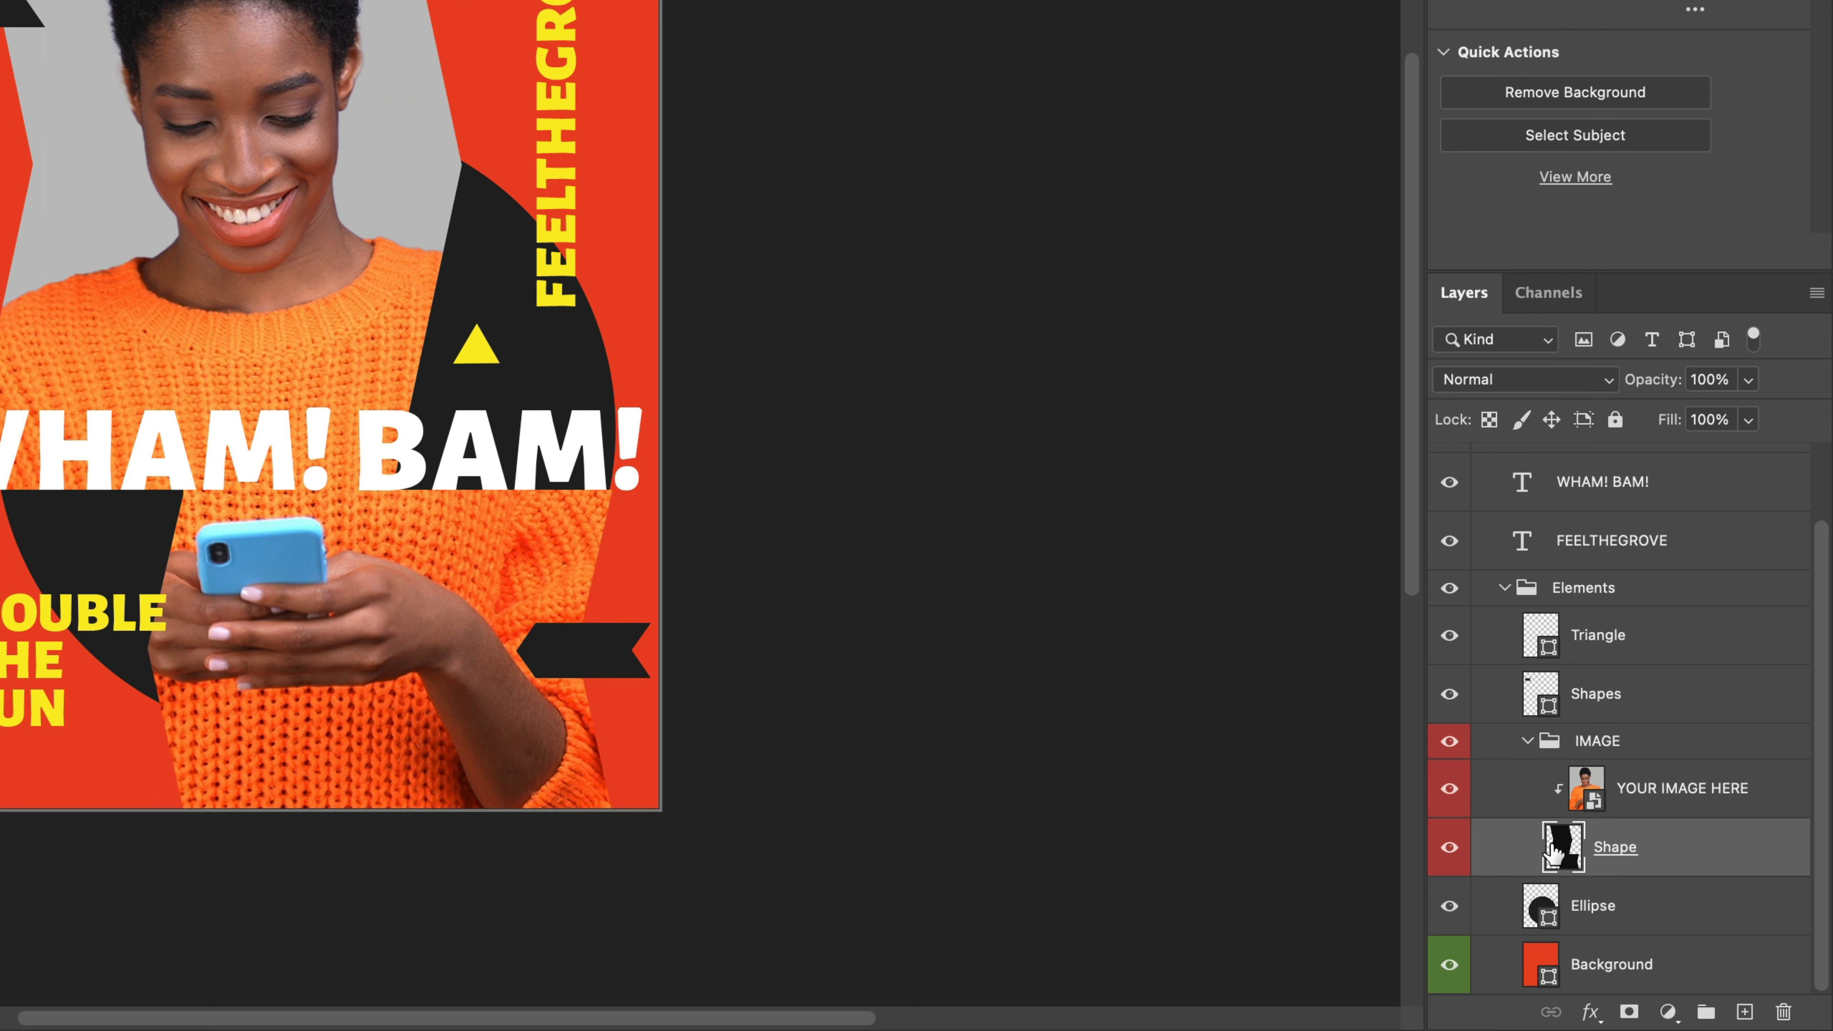
click(1594, 803)
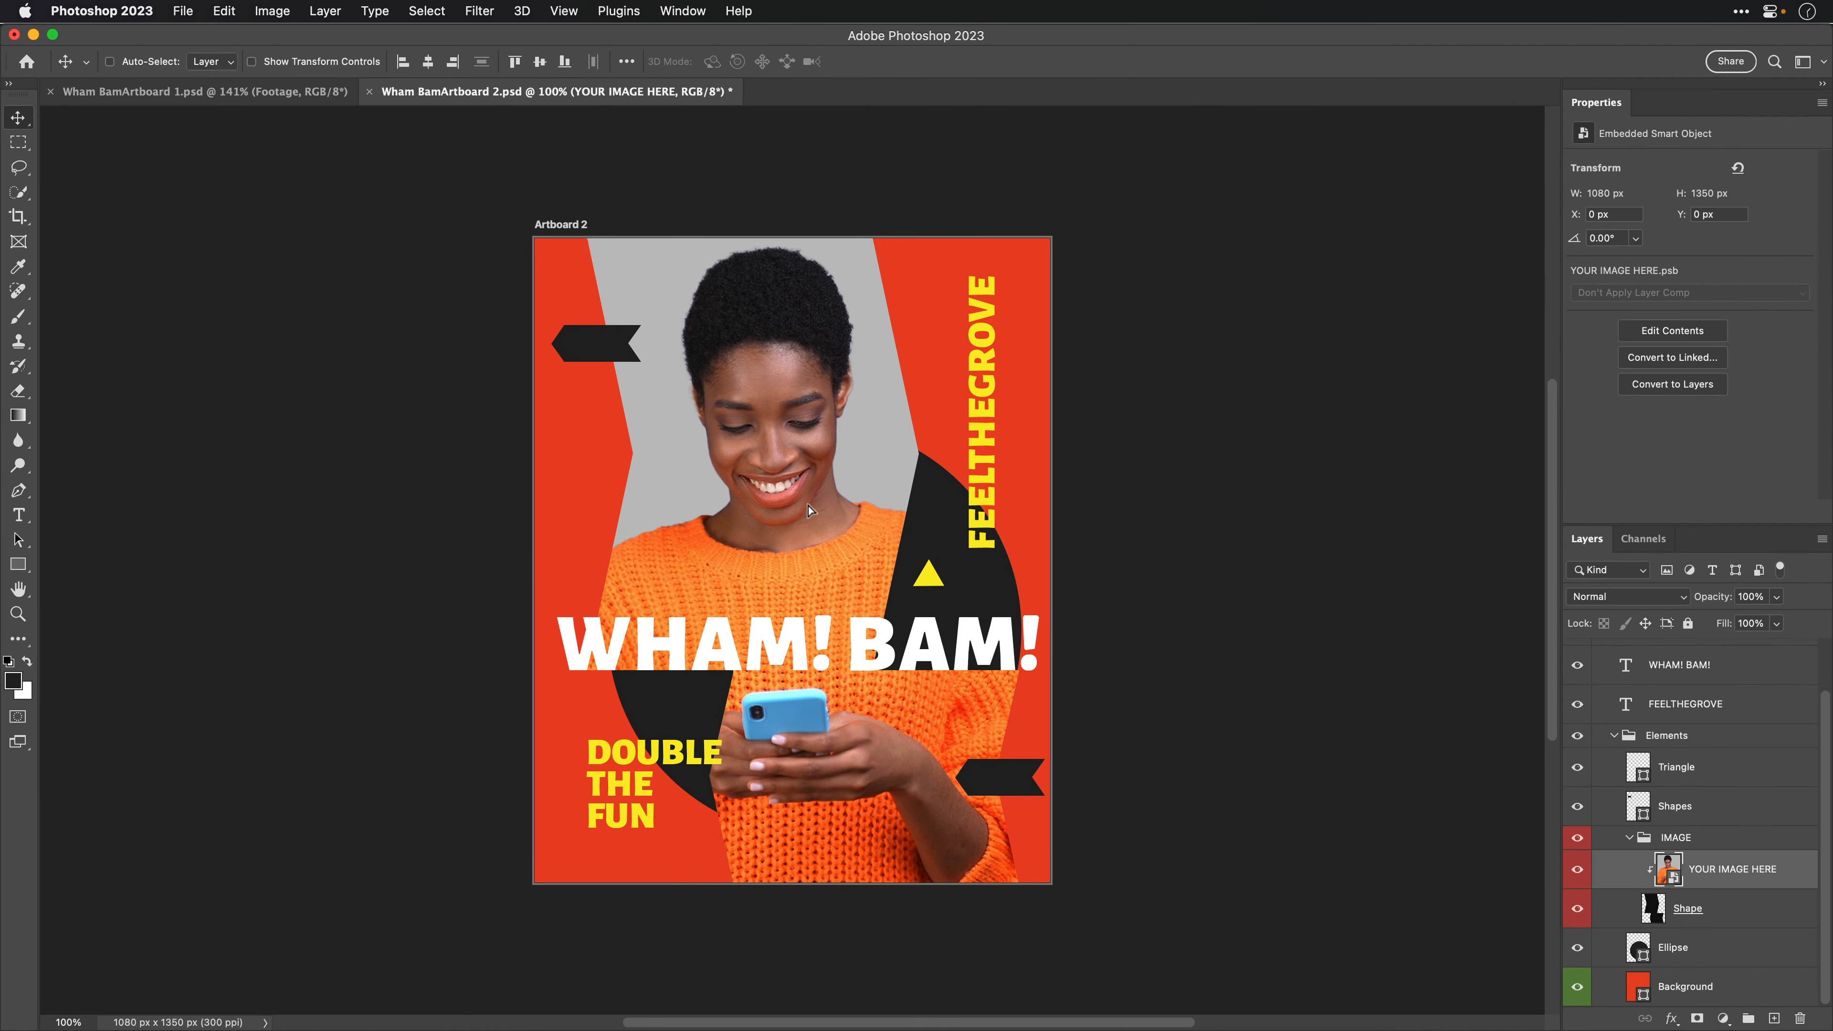
drag(639, 448, 748, 448)
drag(870, 514, 722, 536)
key(super+z)
key(super)
key(super+Tab)
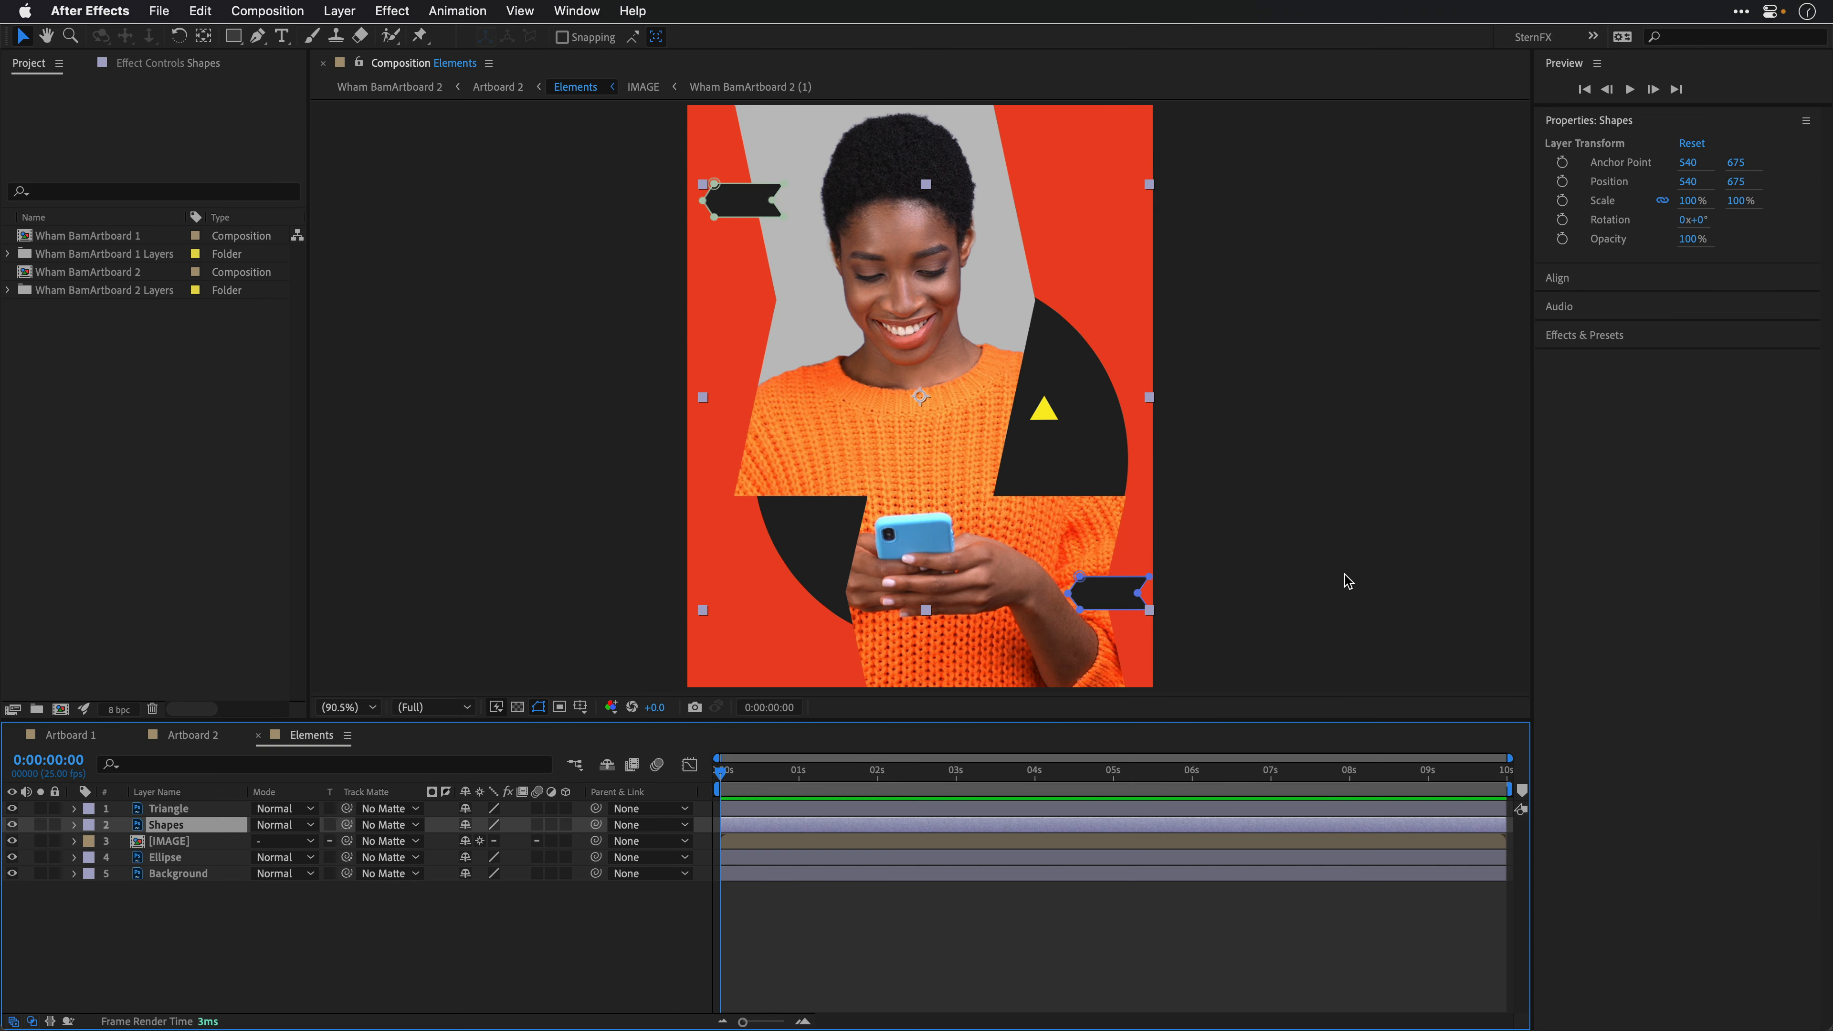
Step: Open the IMAGE composition and its nested Shape composition, then examine the clipping against transparency by moving YOUR IMAGE HERE and undoing the move
double_click(160, 842)
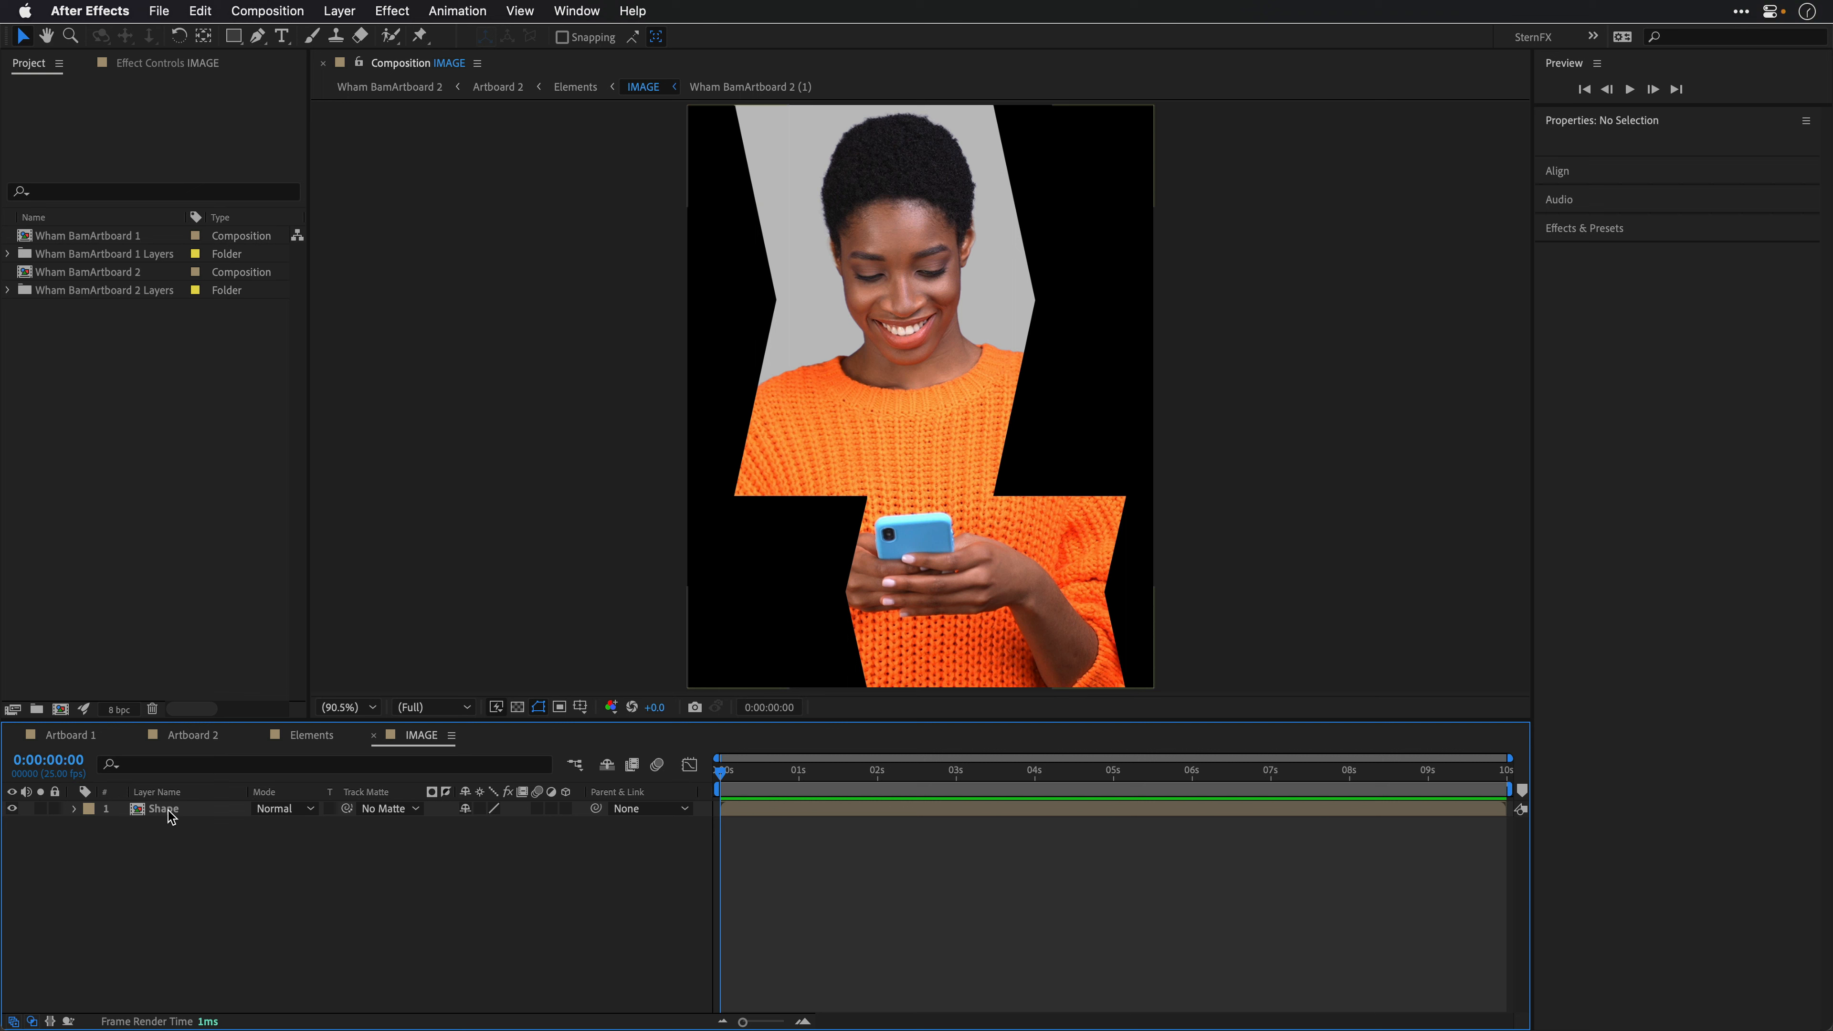
double_click(171, 810)
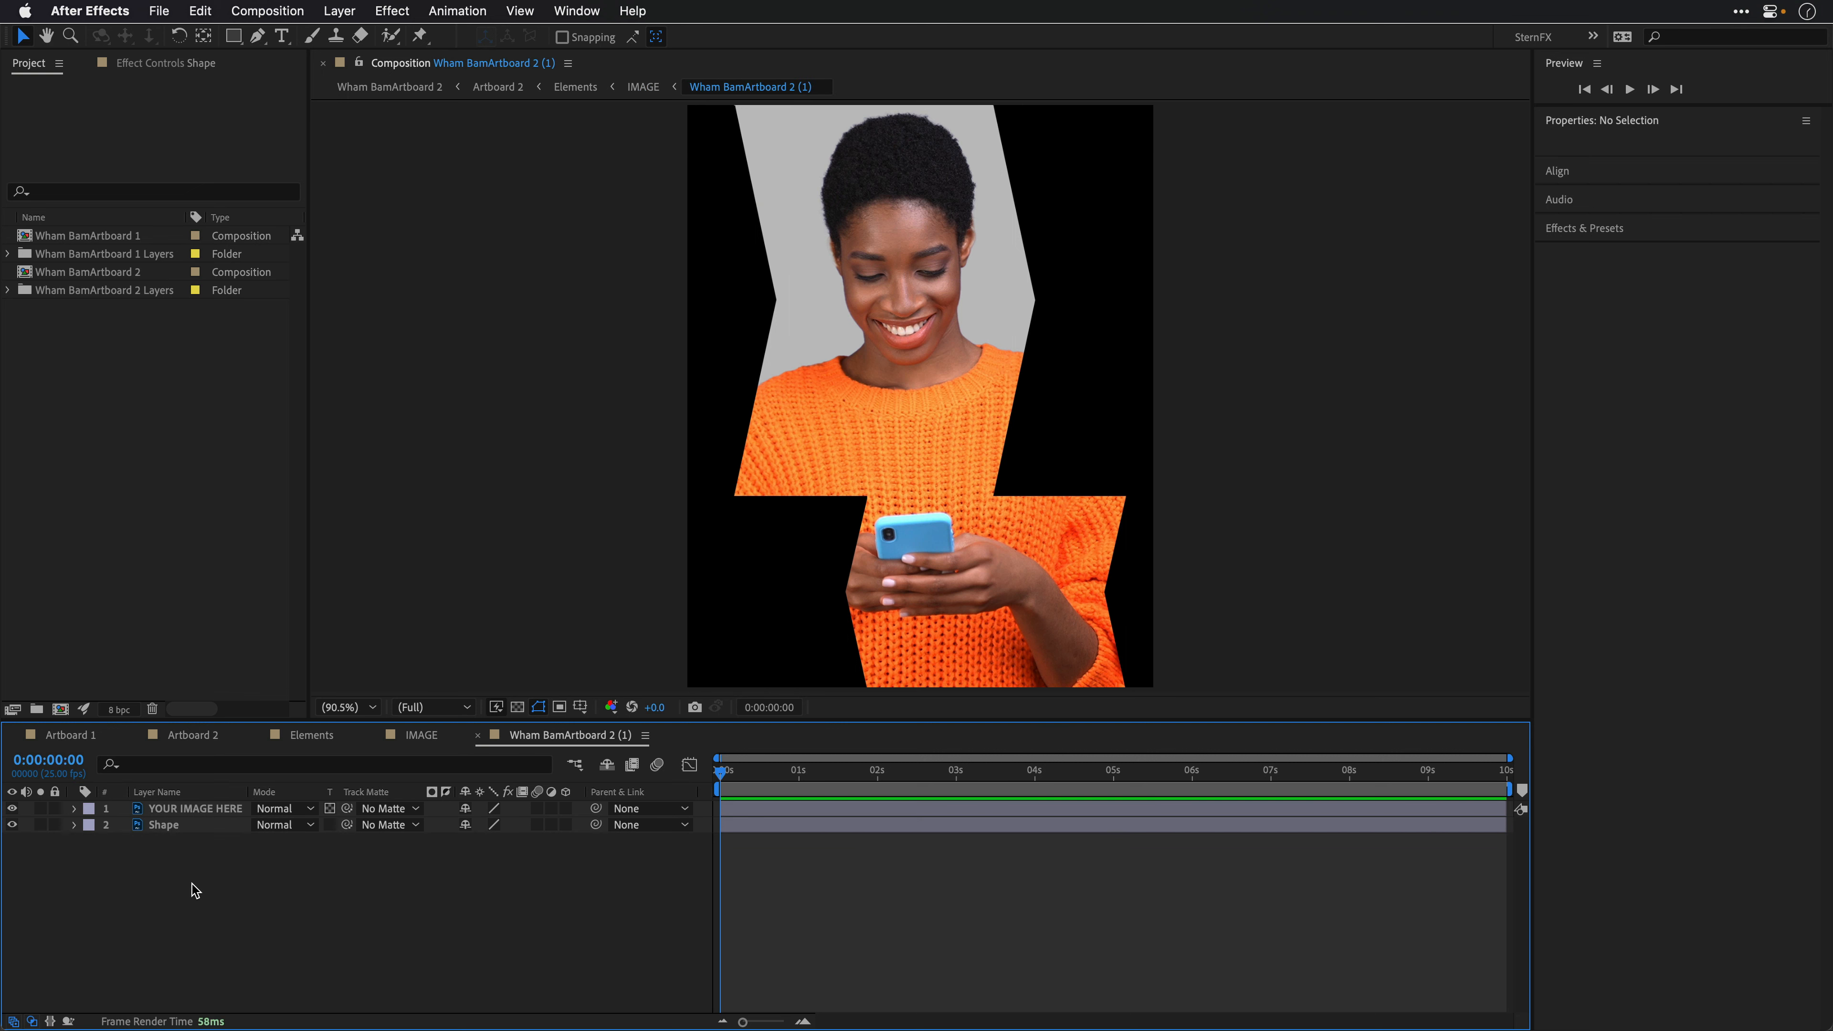
click(170, 825)
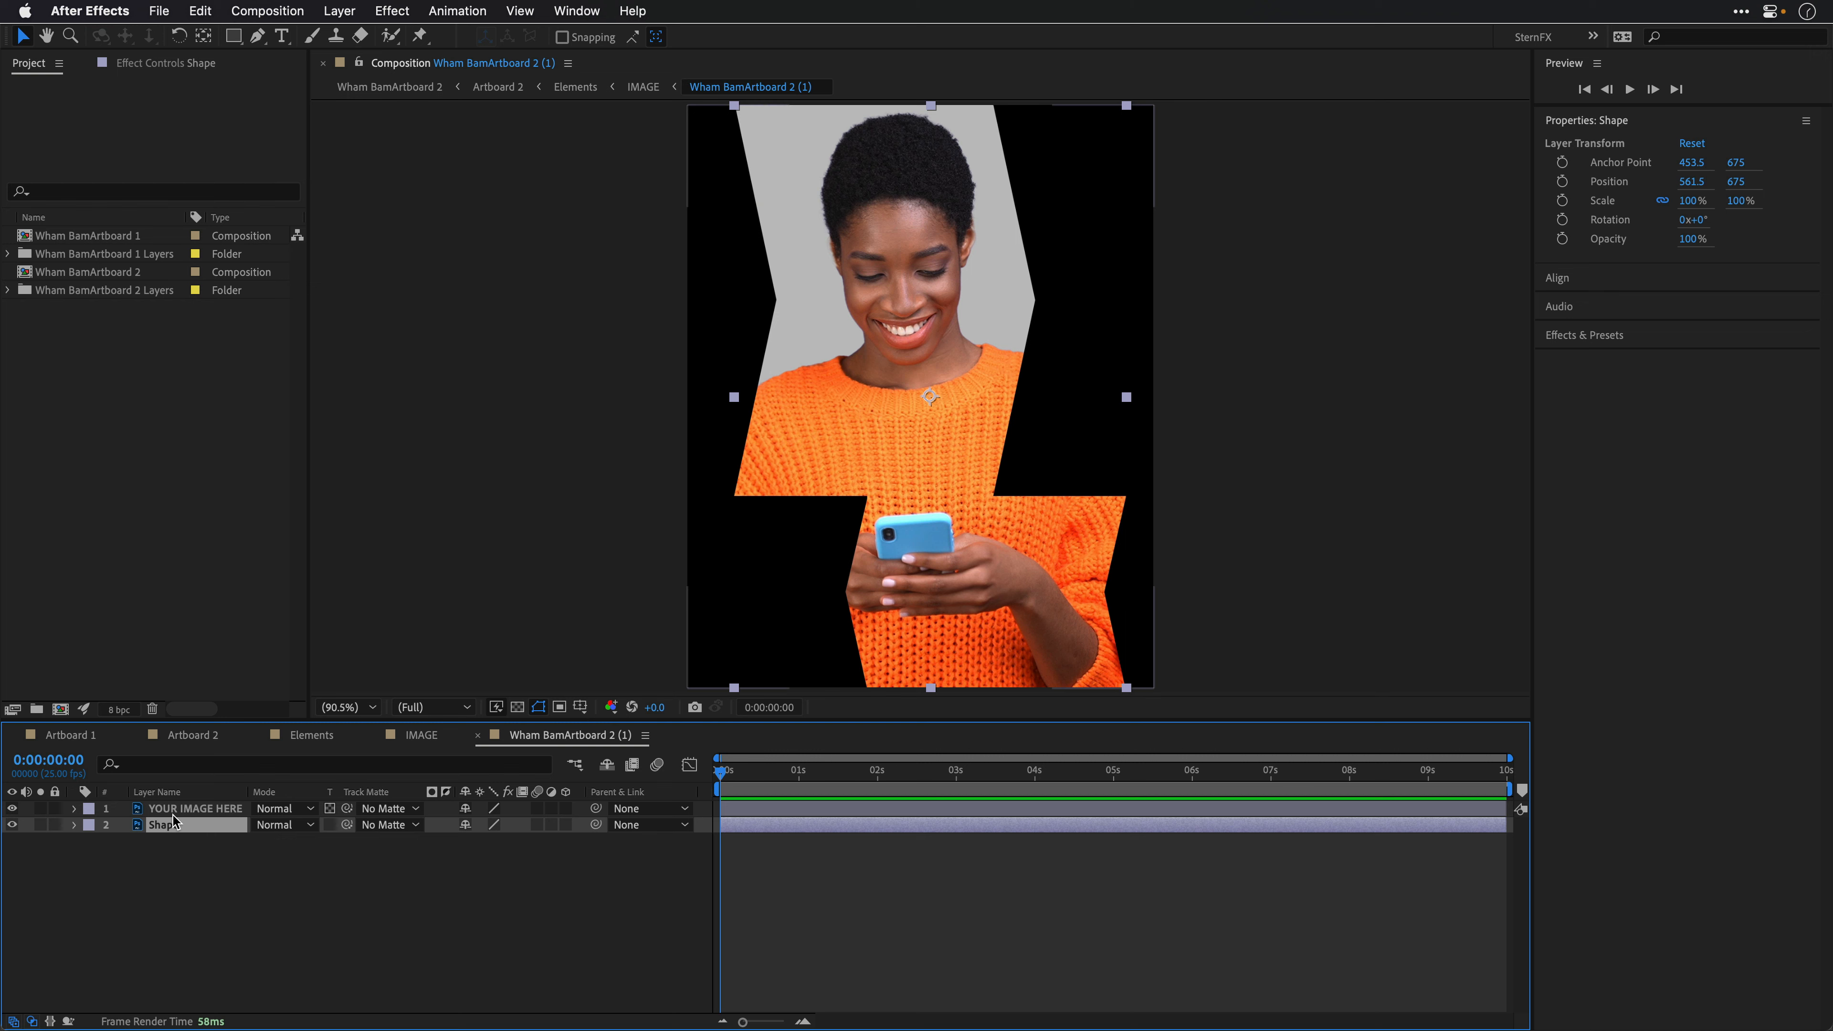
click(331, 812)
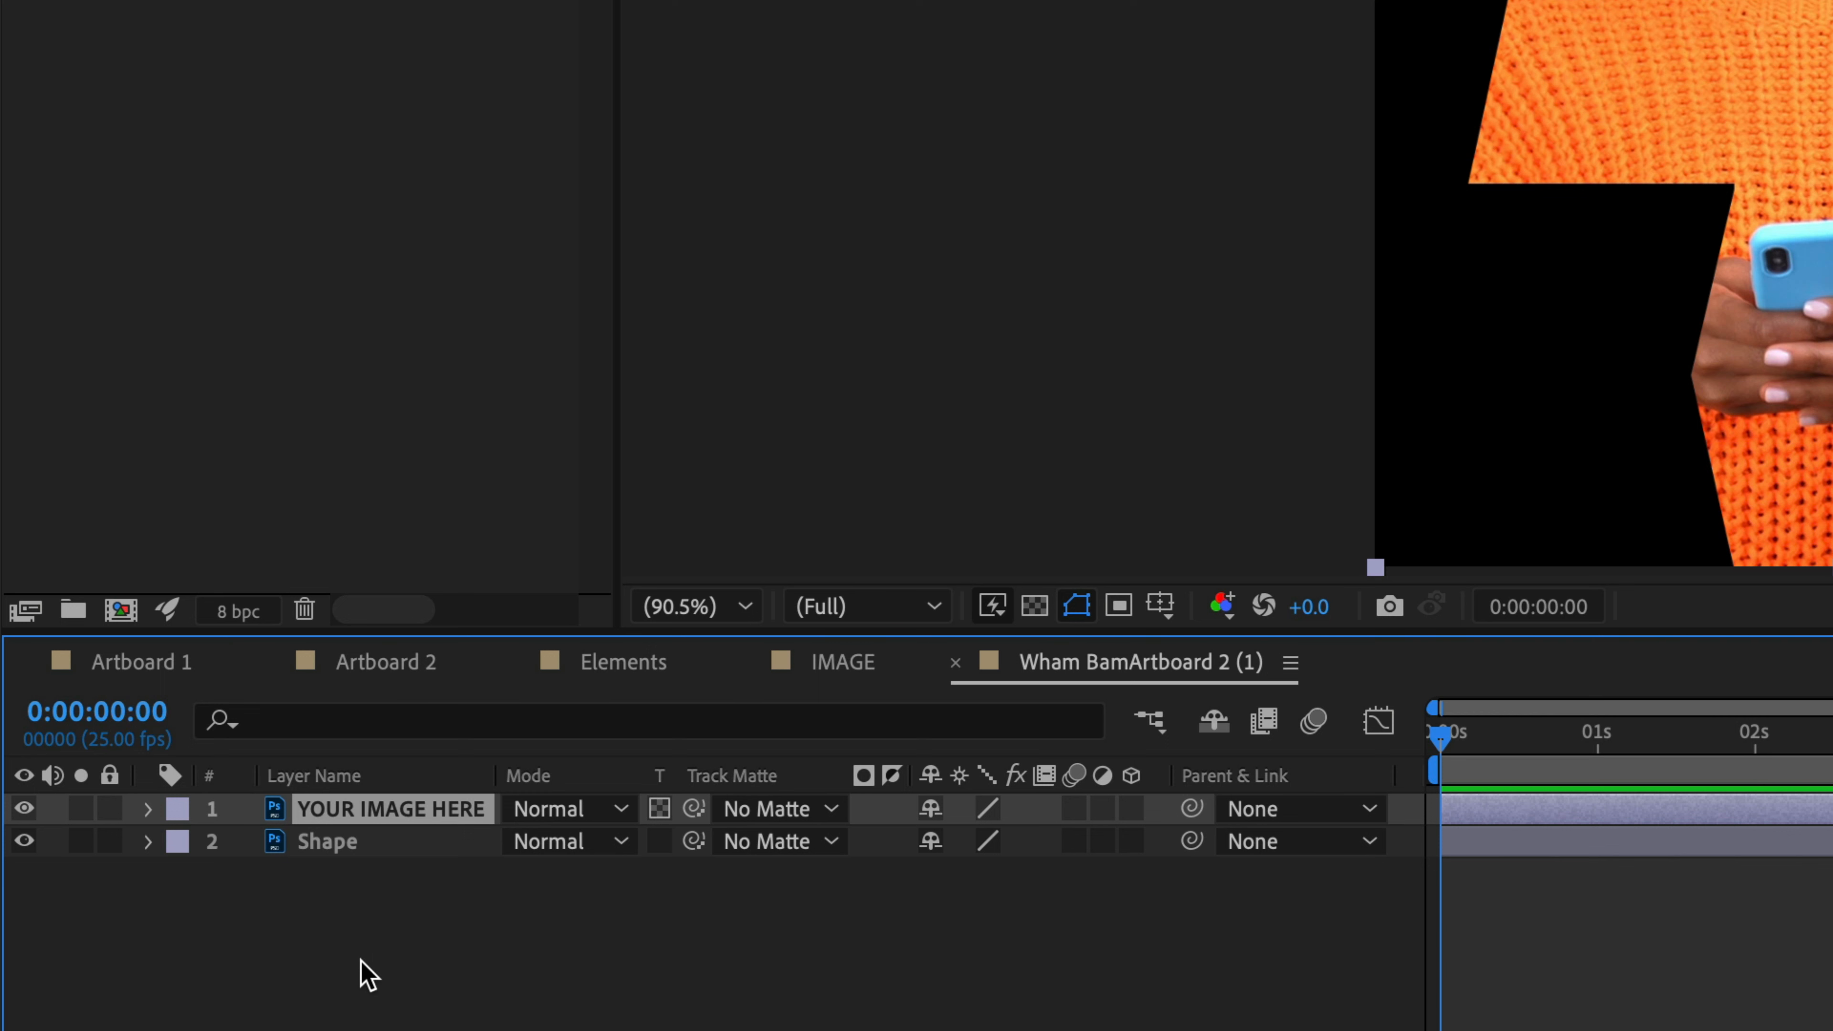
click(1034, 606)
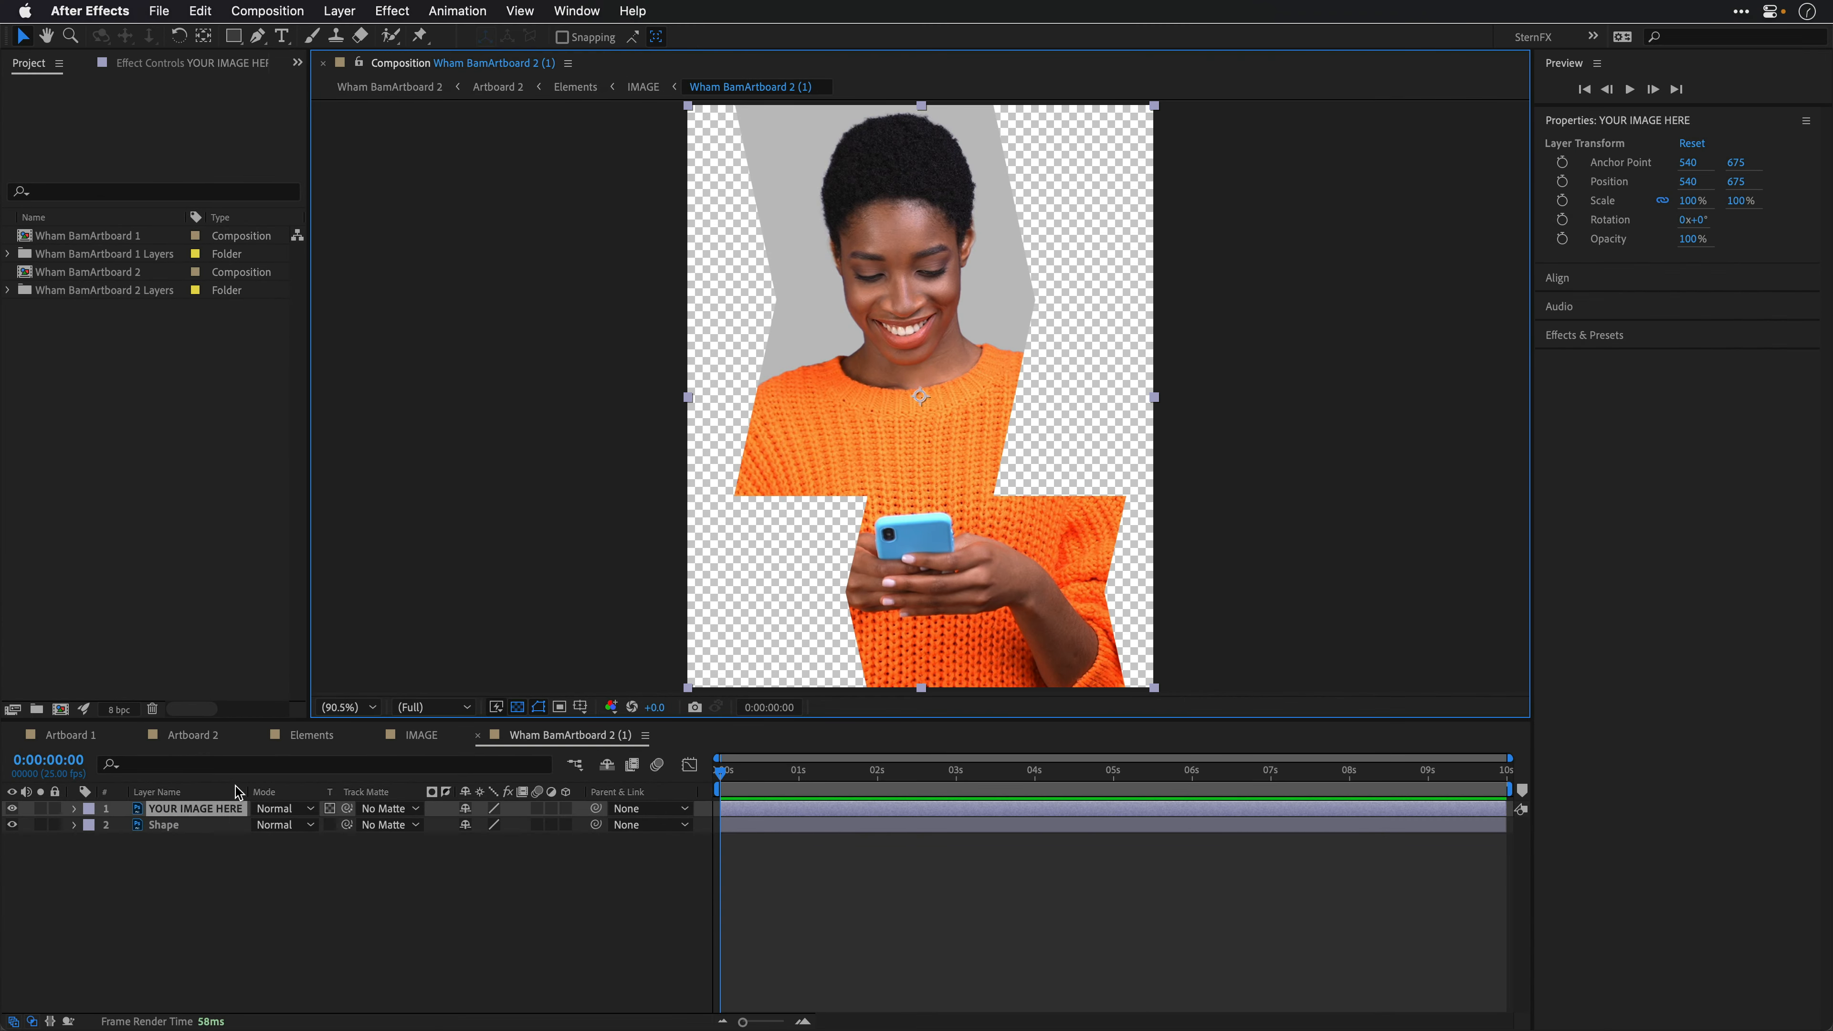
mouse_move(954, 489)
mouse_down()
mouse_move(1082, 493)
mouse_move(913, 493)
mouse_move(1037, 496)
mouse_move(934, 495)
mouse_up()
key(super+z)
Step: Close the nested compositions and Artboard 2 to return to the Artboard 1 composition
key(super+w)
key(super+w)
key(super+w)
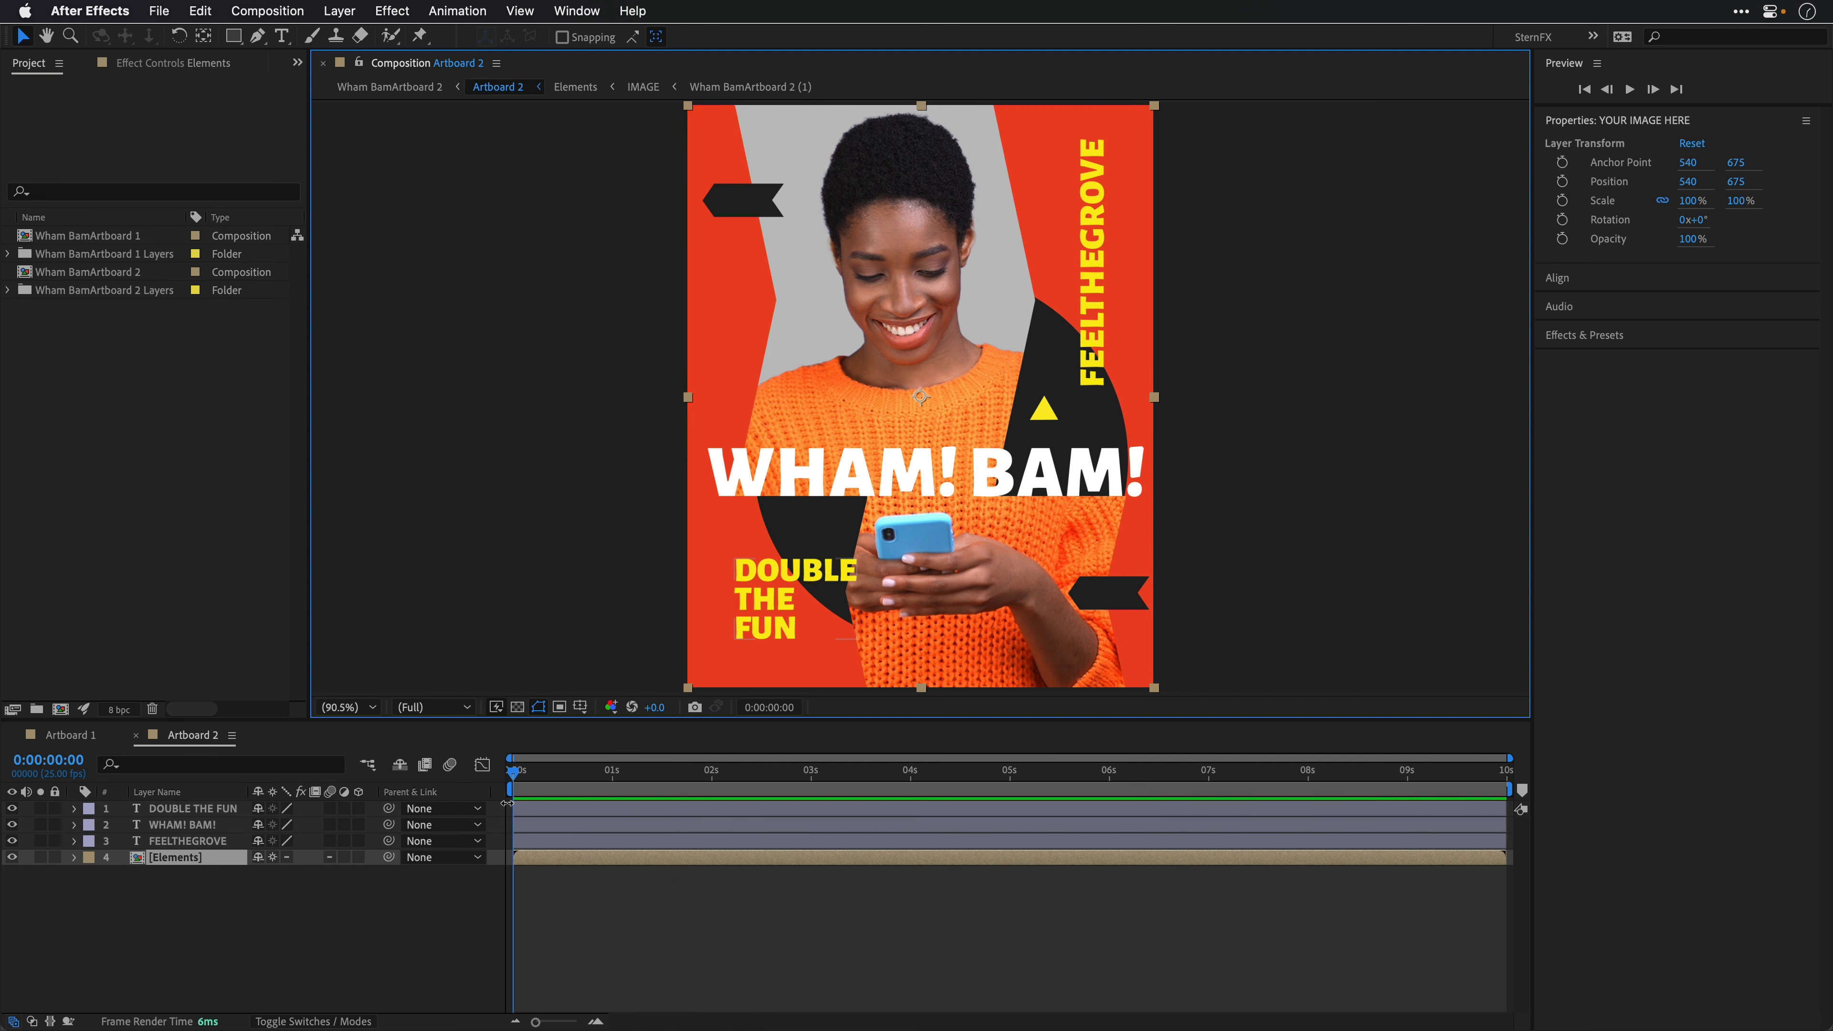
key(super+w)
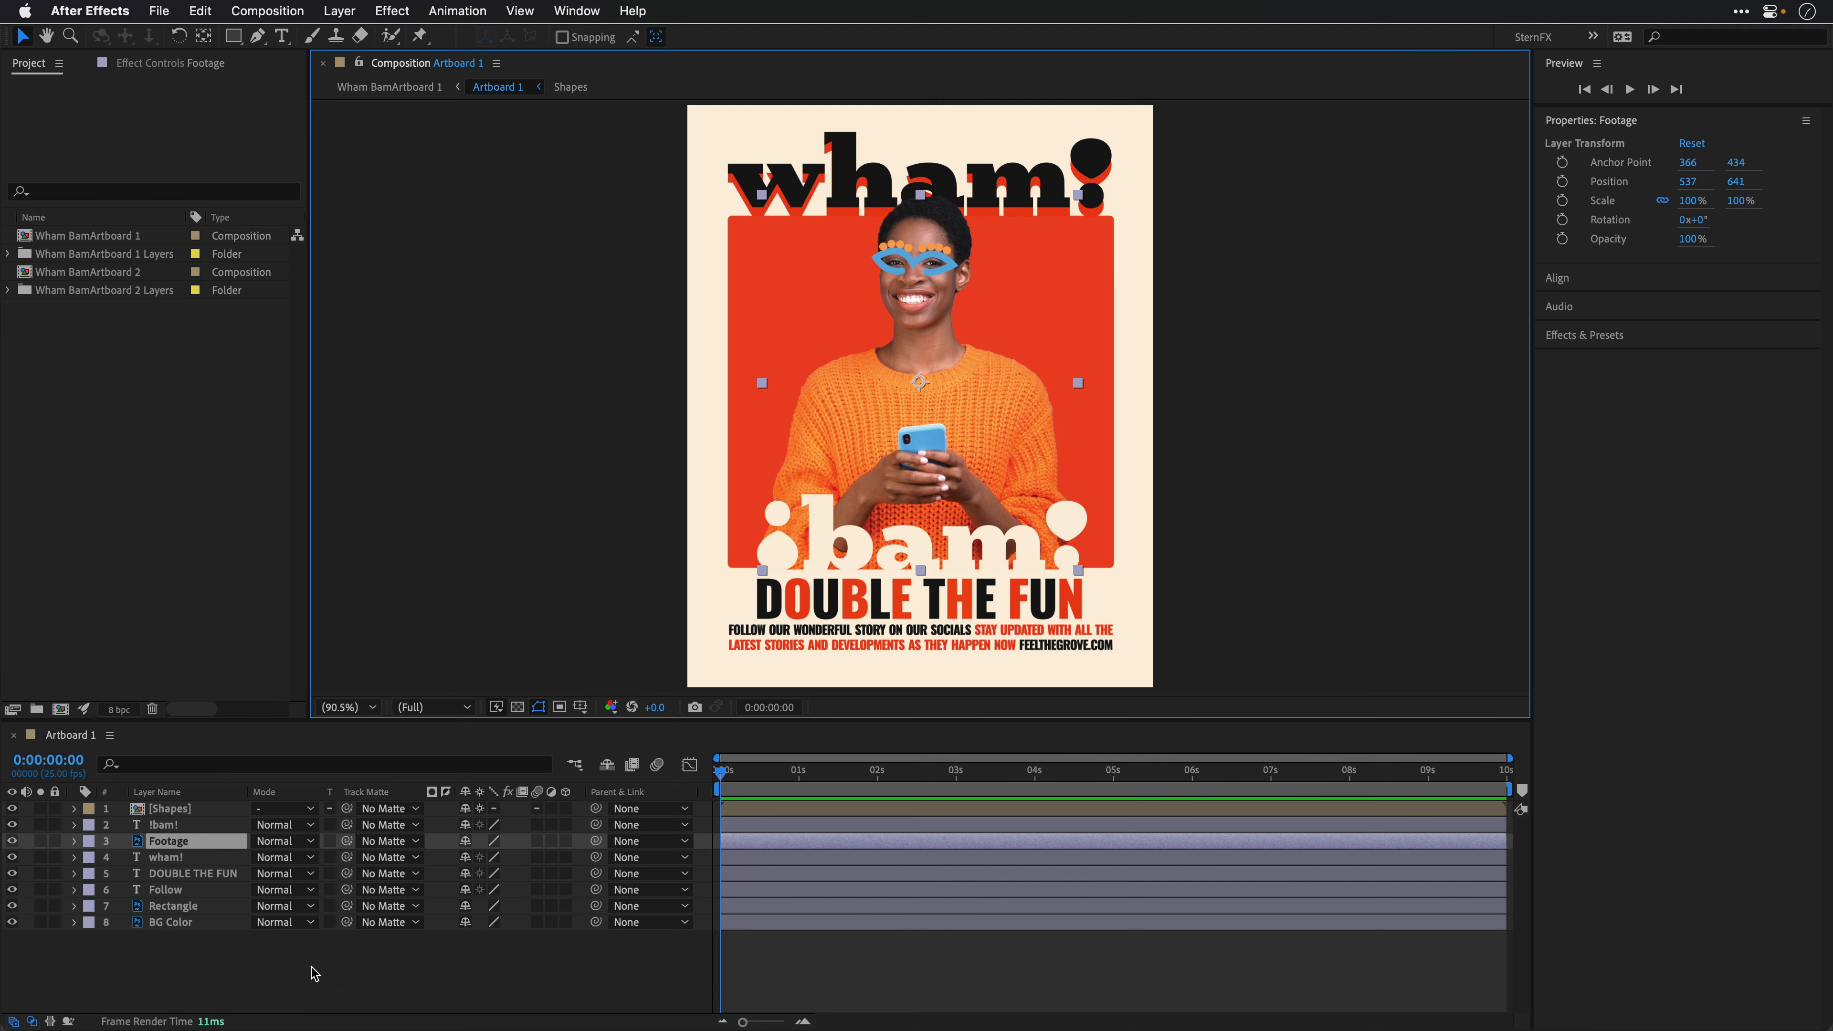
Step: Hide the Shapes layer in Artboard 1 and select the Footage layer
click(317, 971)
click(170, 809)
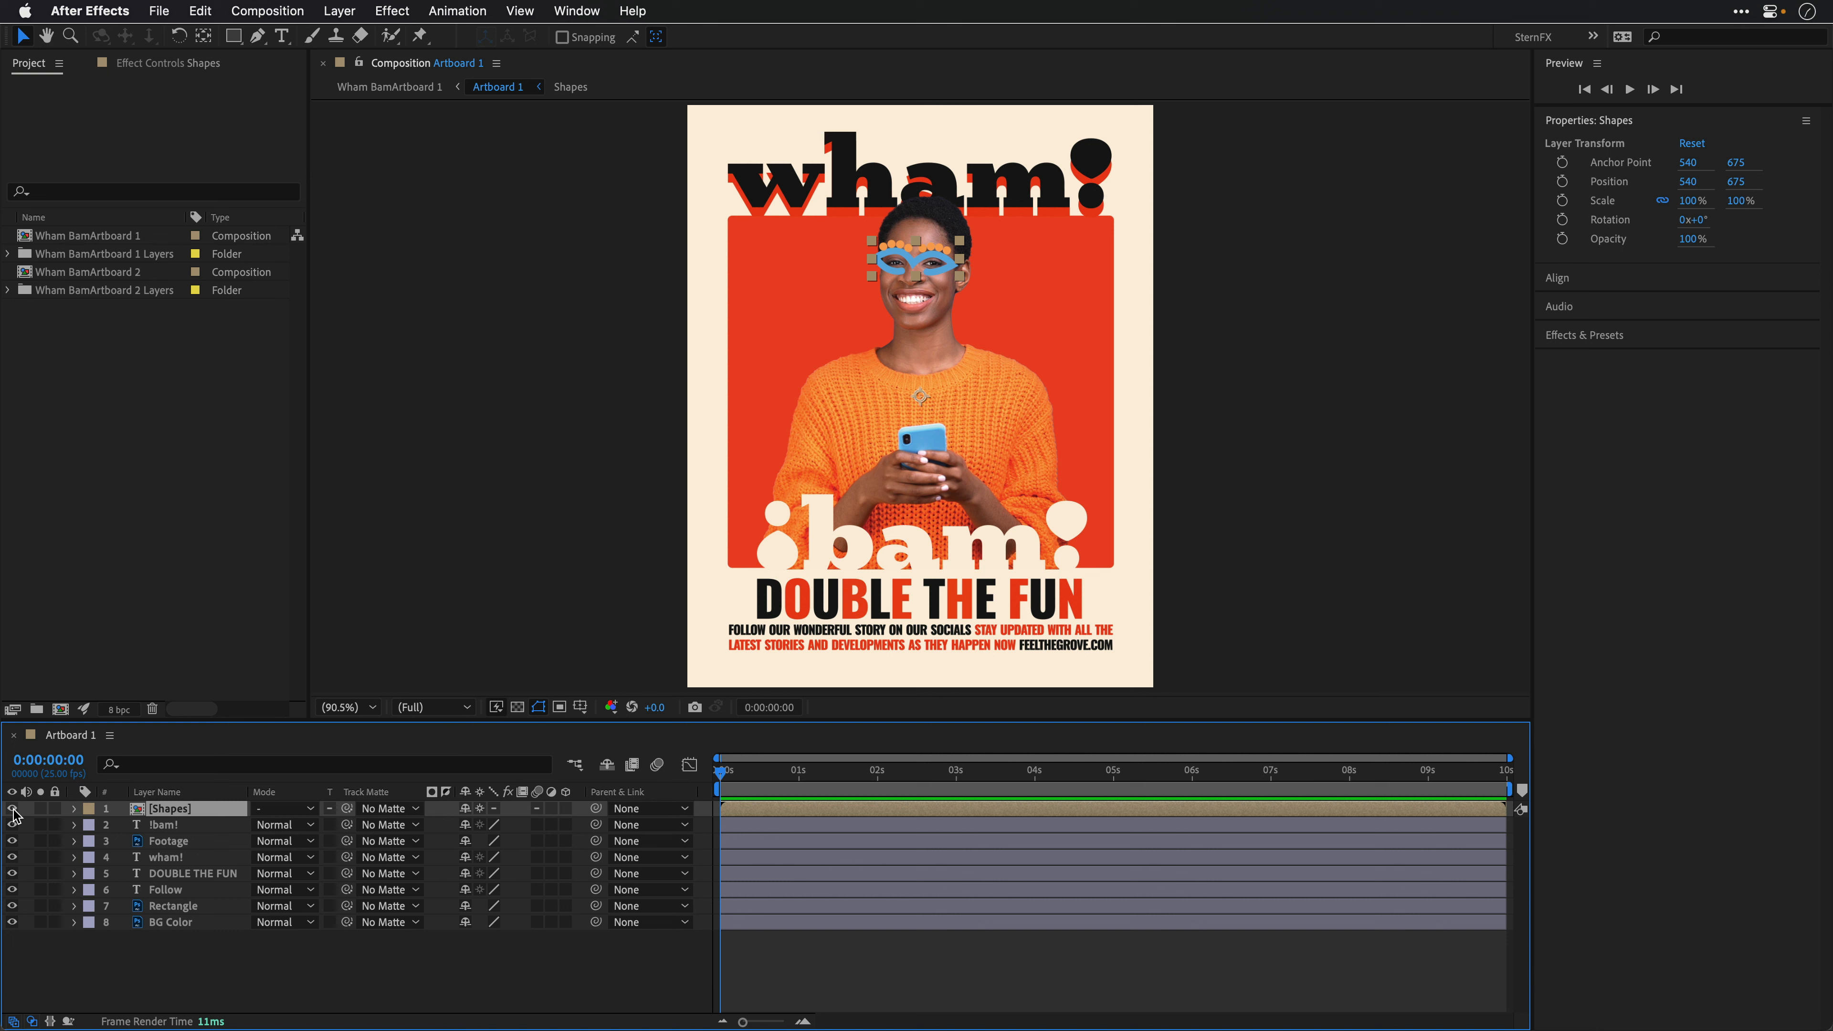
click(12, 809)
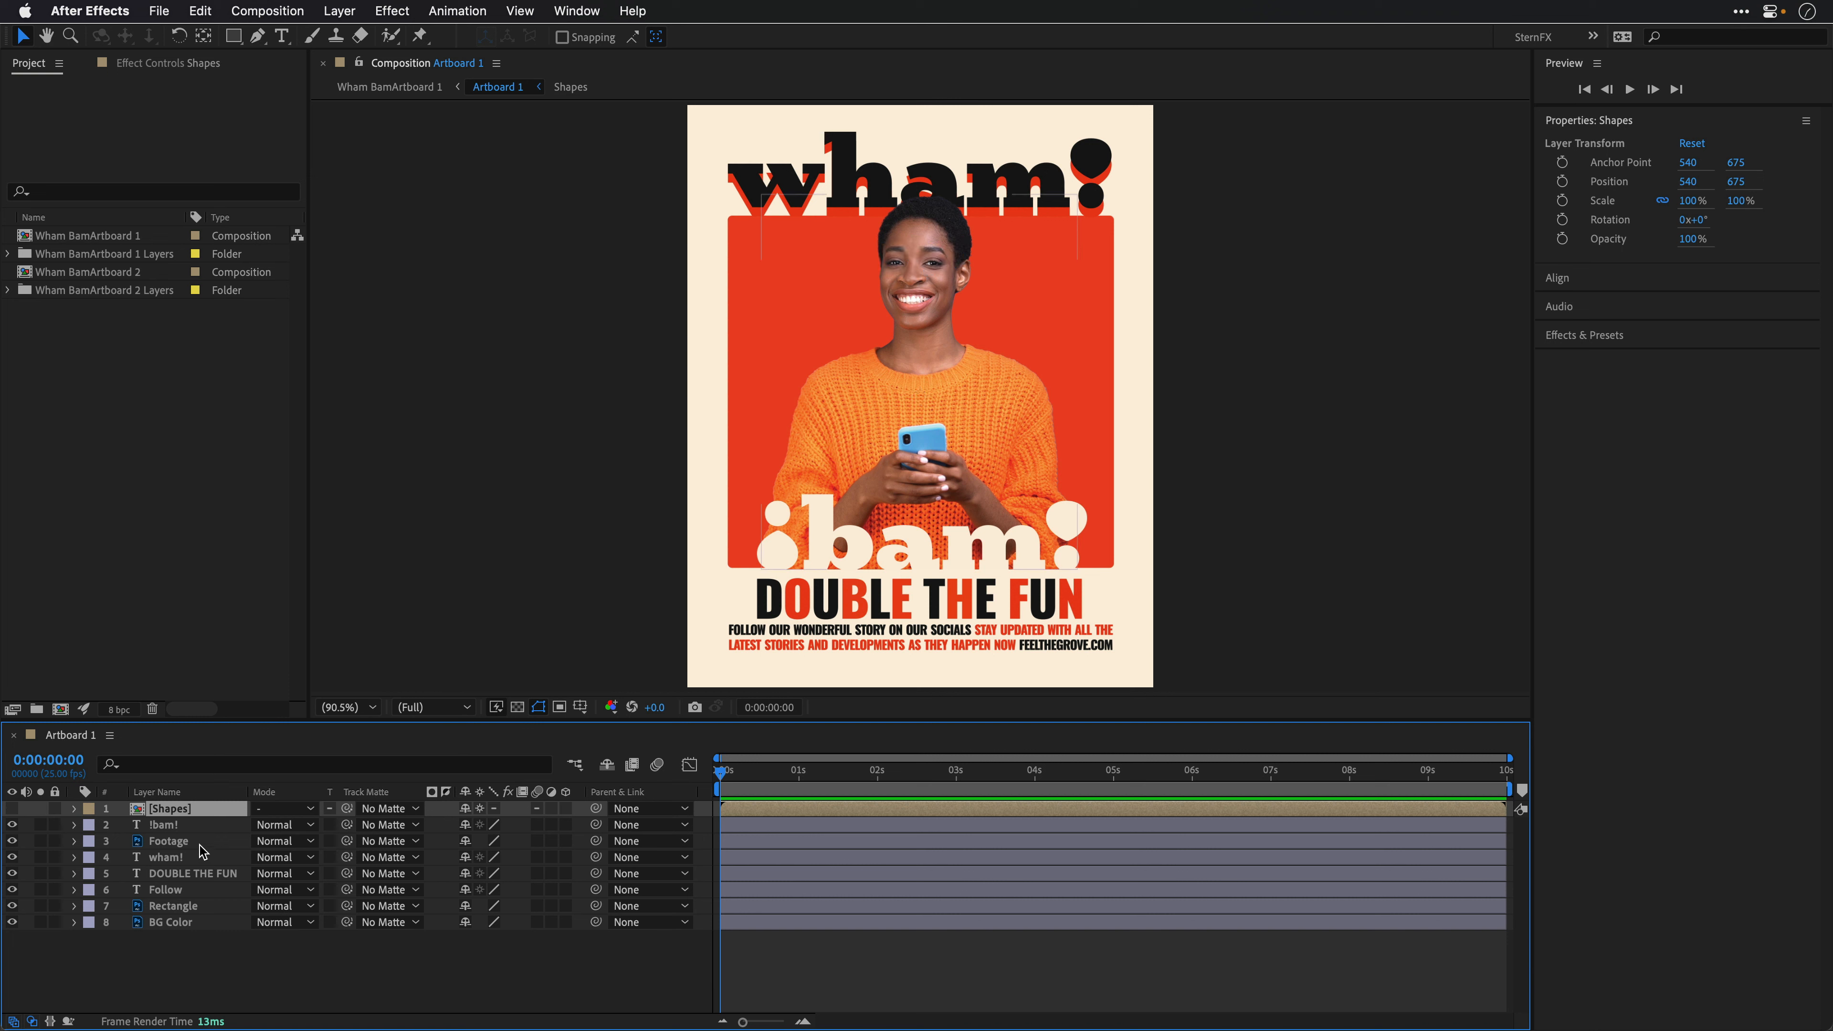
click(167, 842)
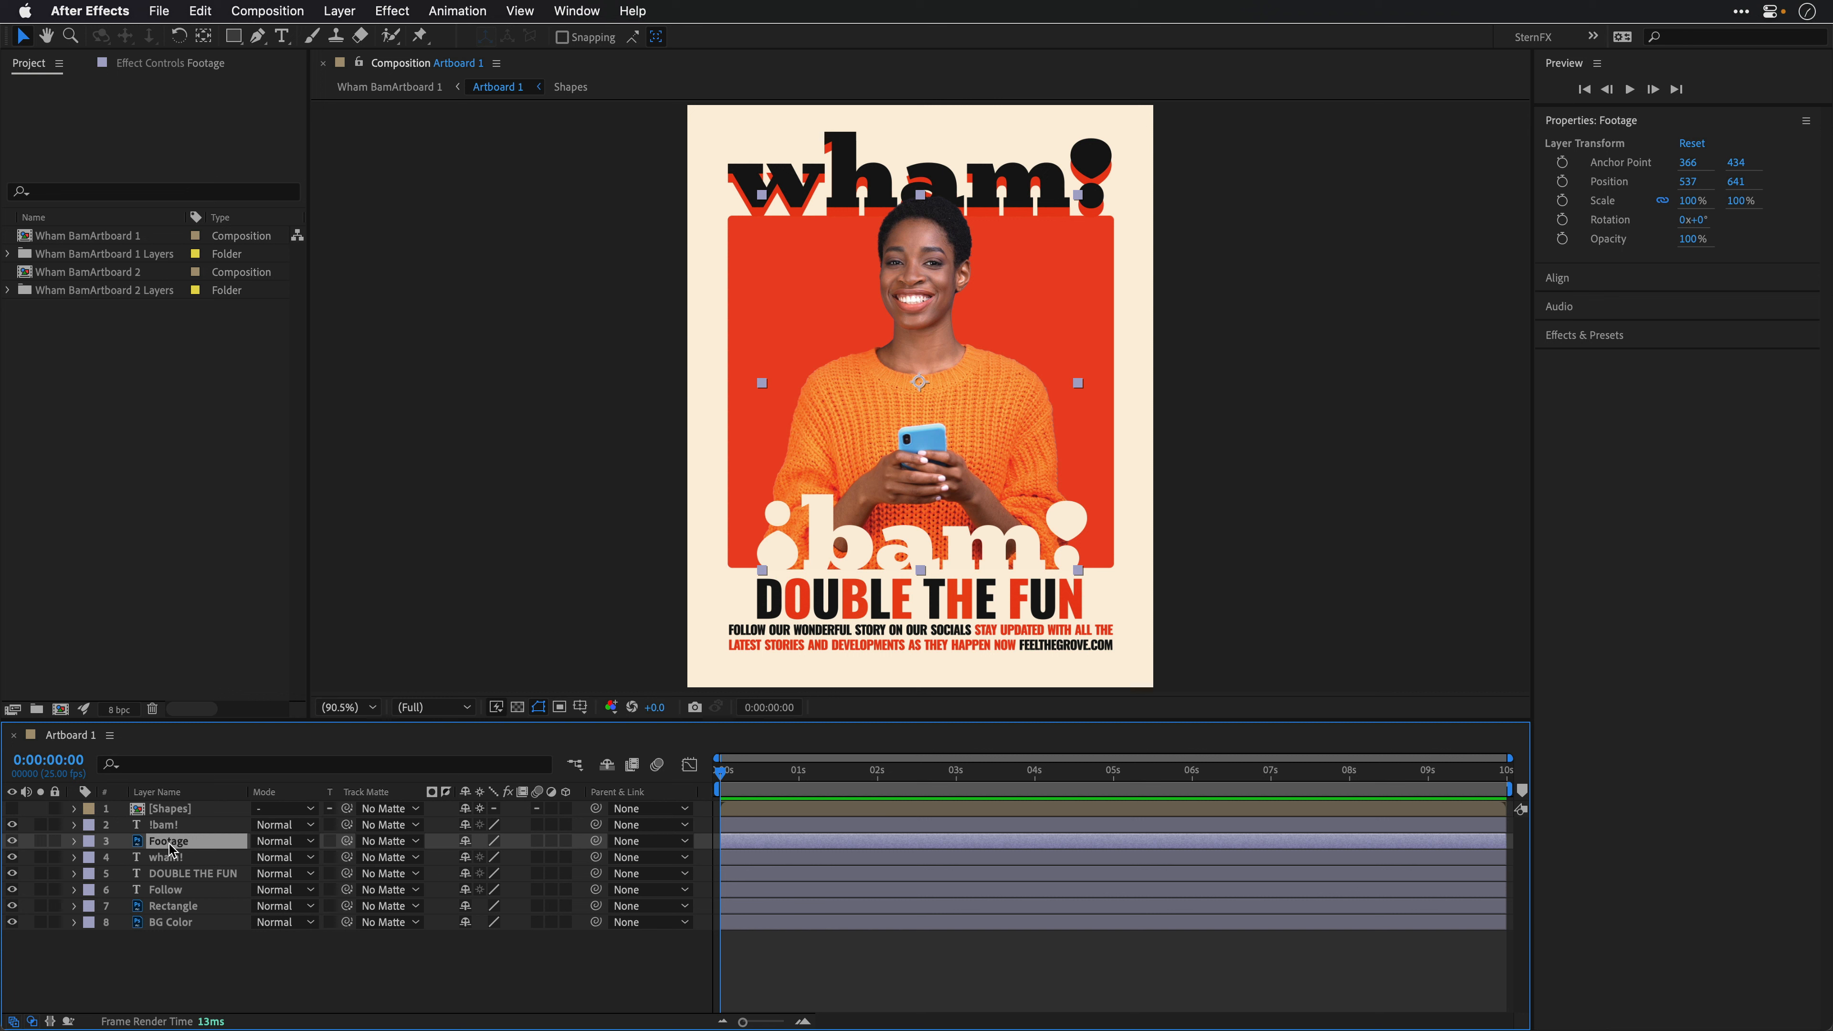
Step: Import AdobeStock_481389007.mov as footage from the Files folder inside 61 Photoshop & After Effects
click(135, 368)
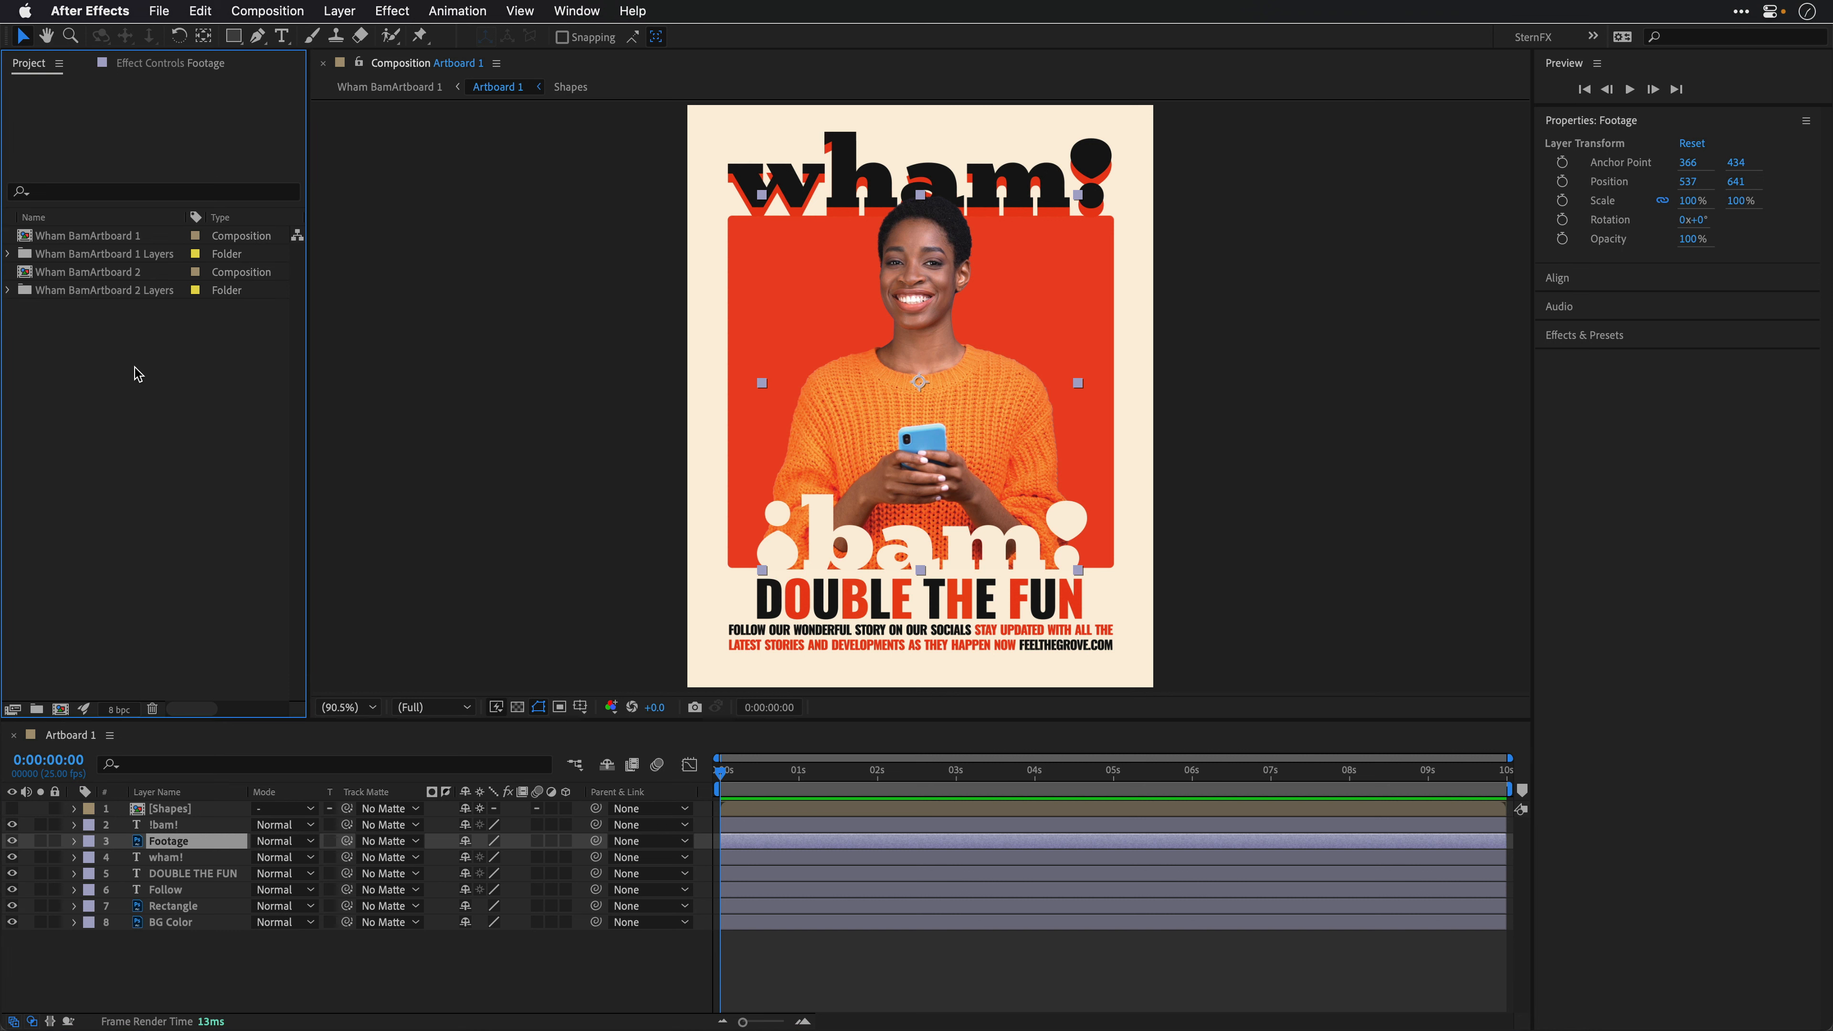
double_click(143, 365)
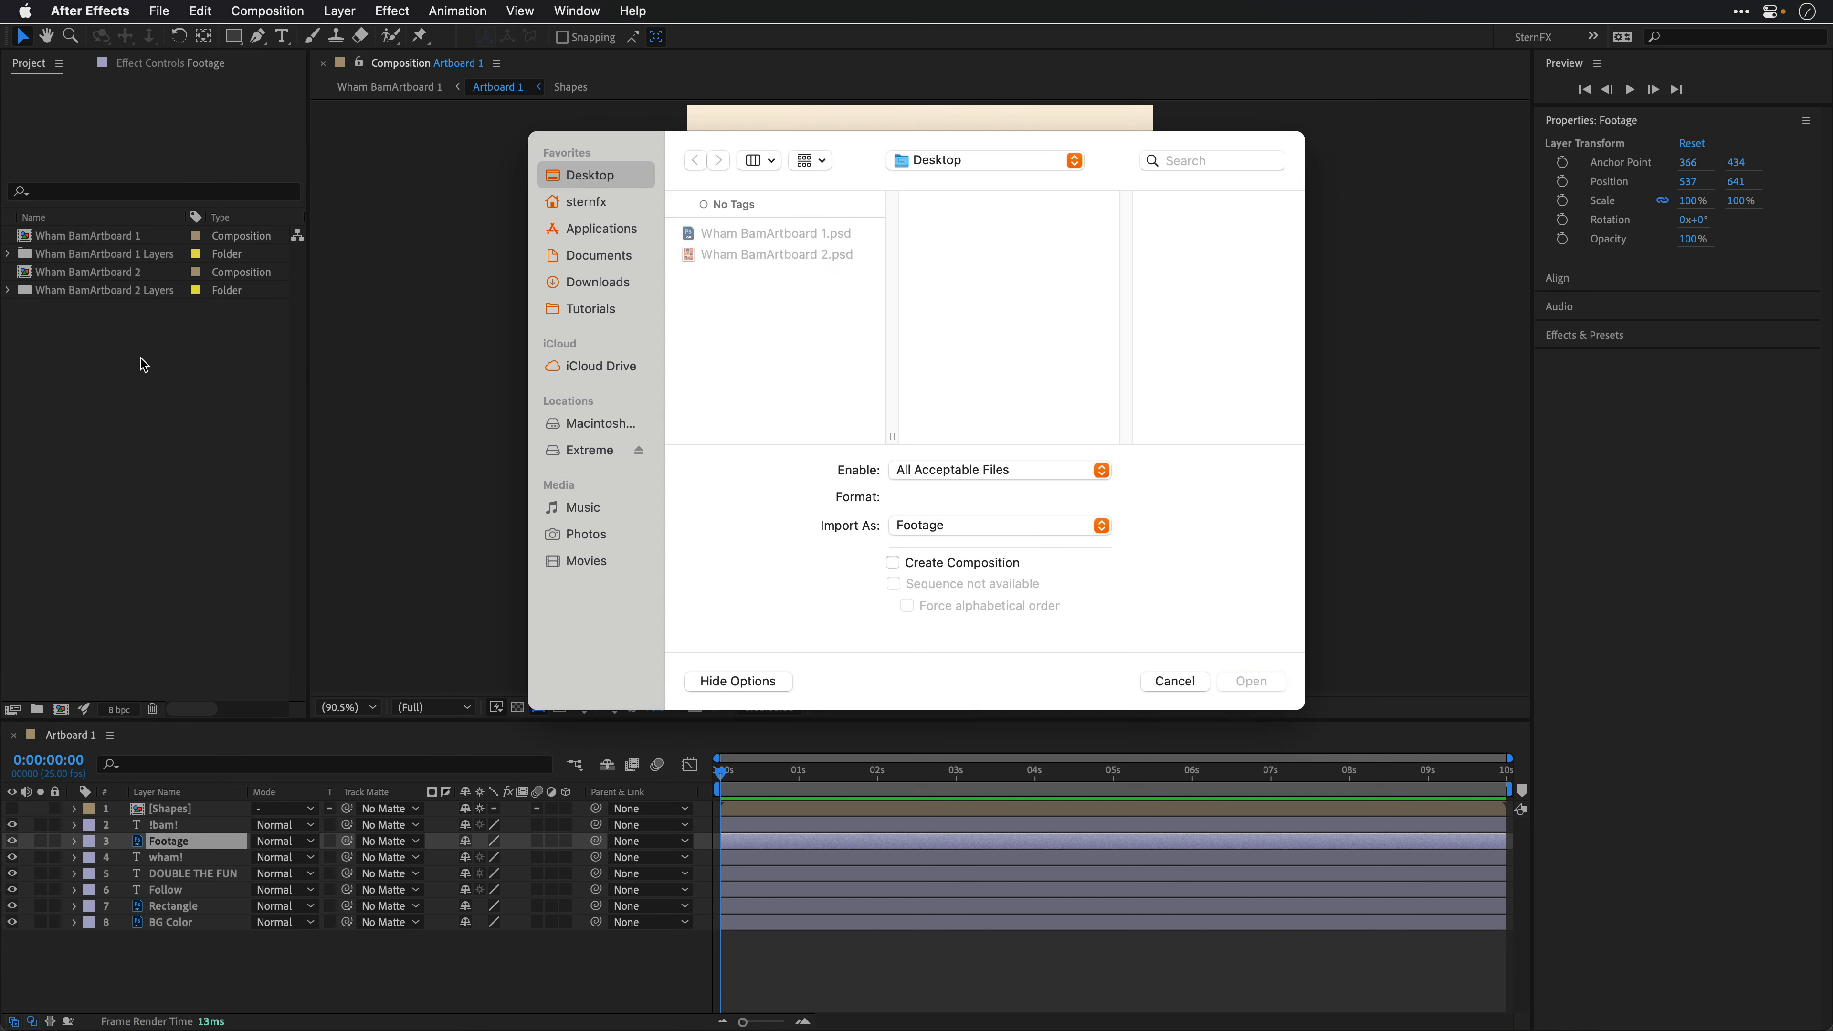
click(982, 161)
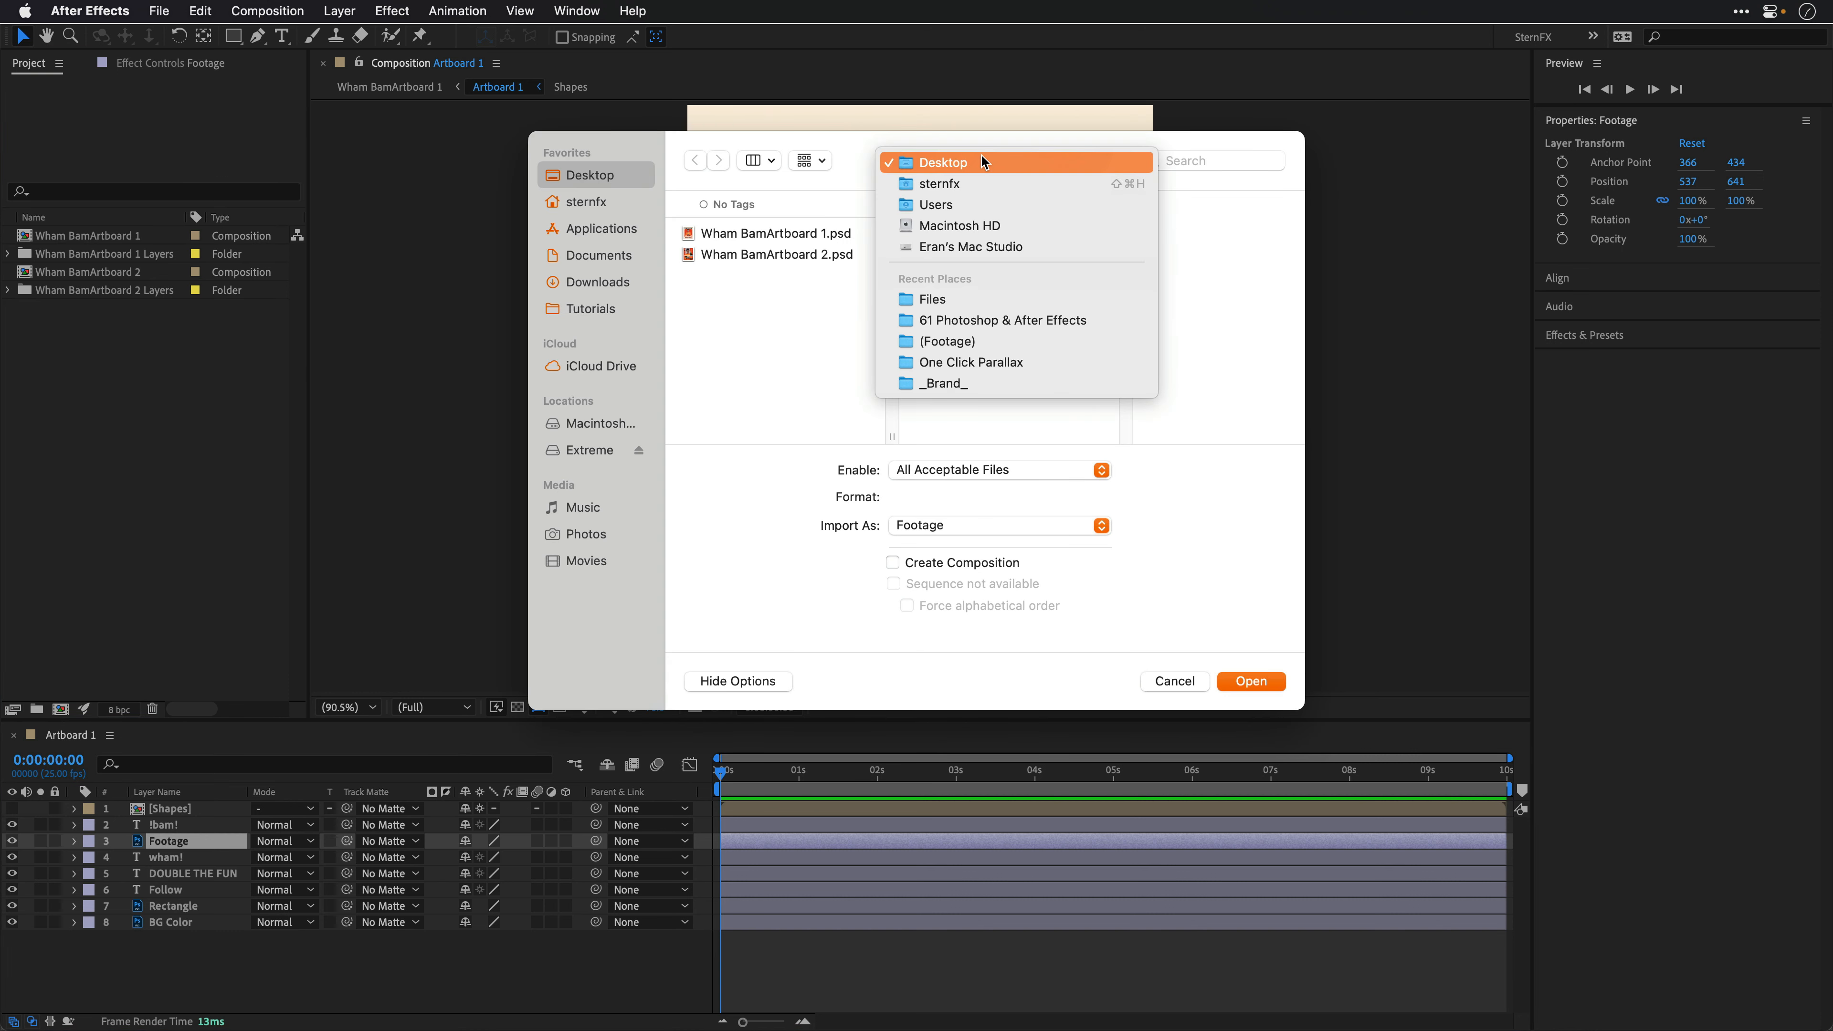
click(986, 324)
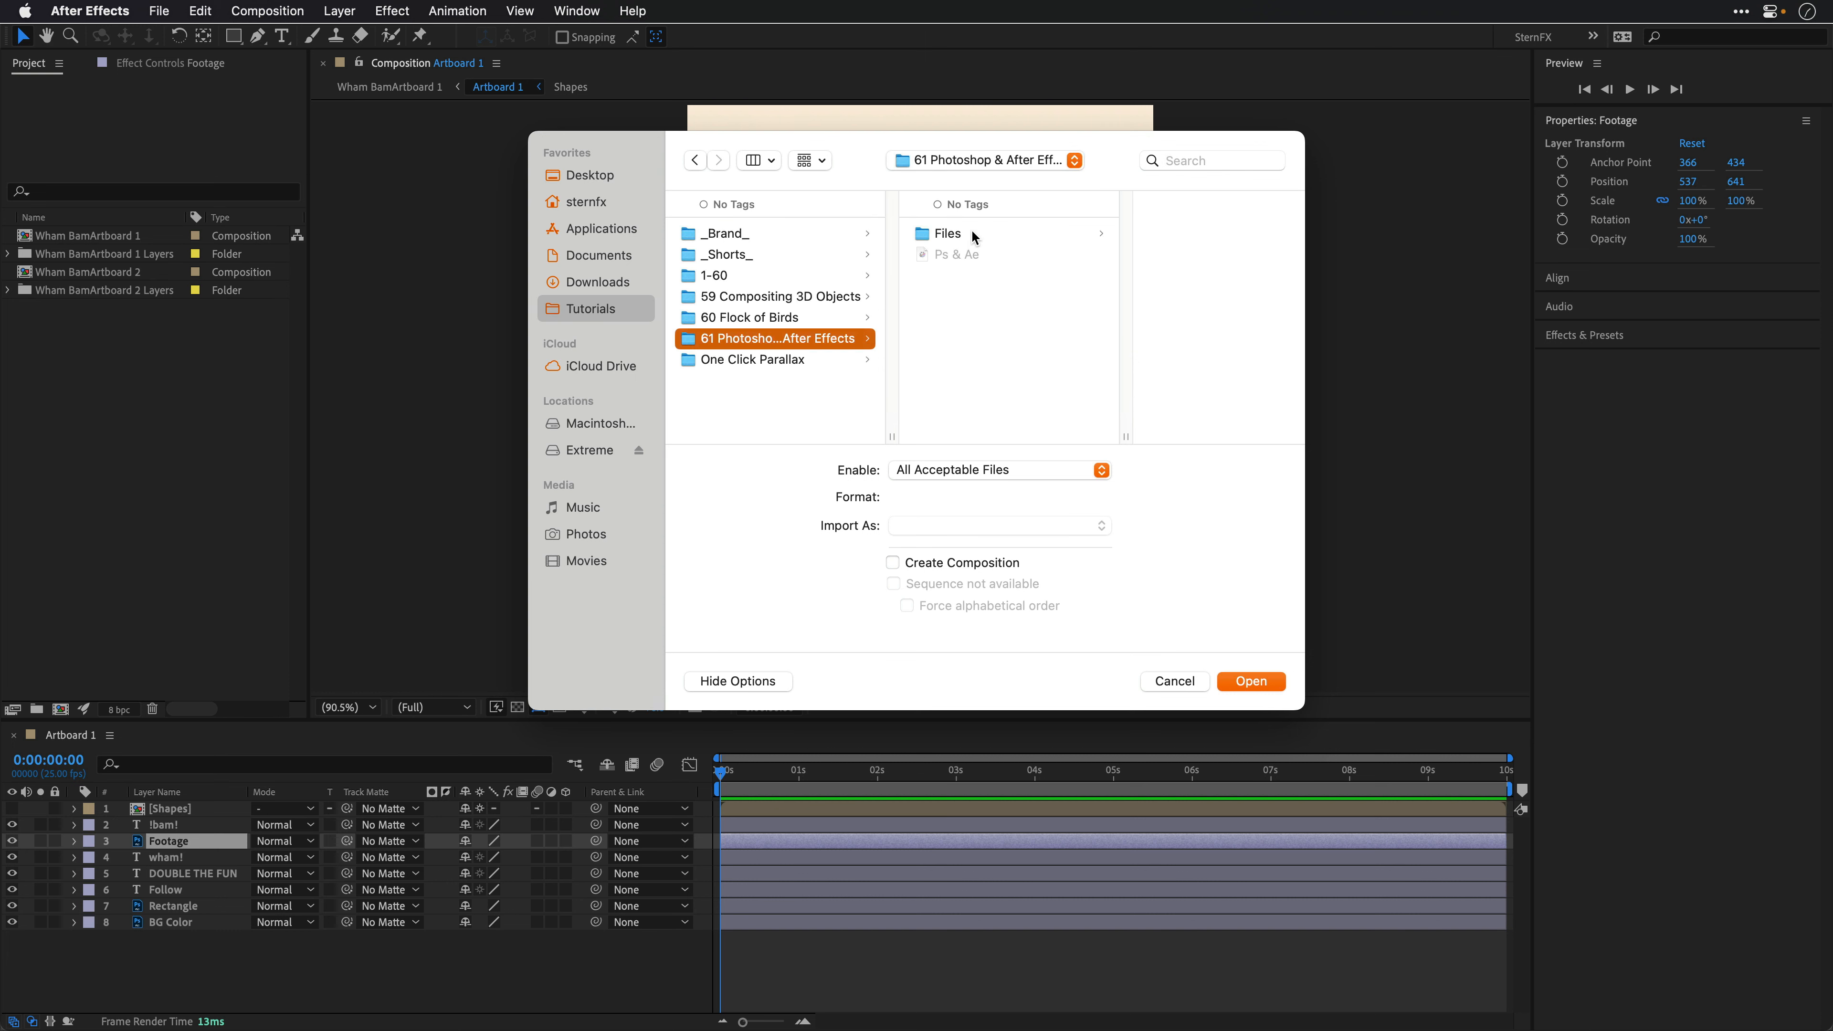
click(947, 233)
click(1150, 233)
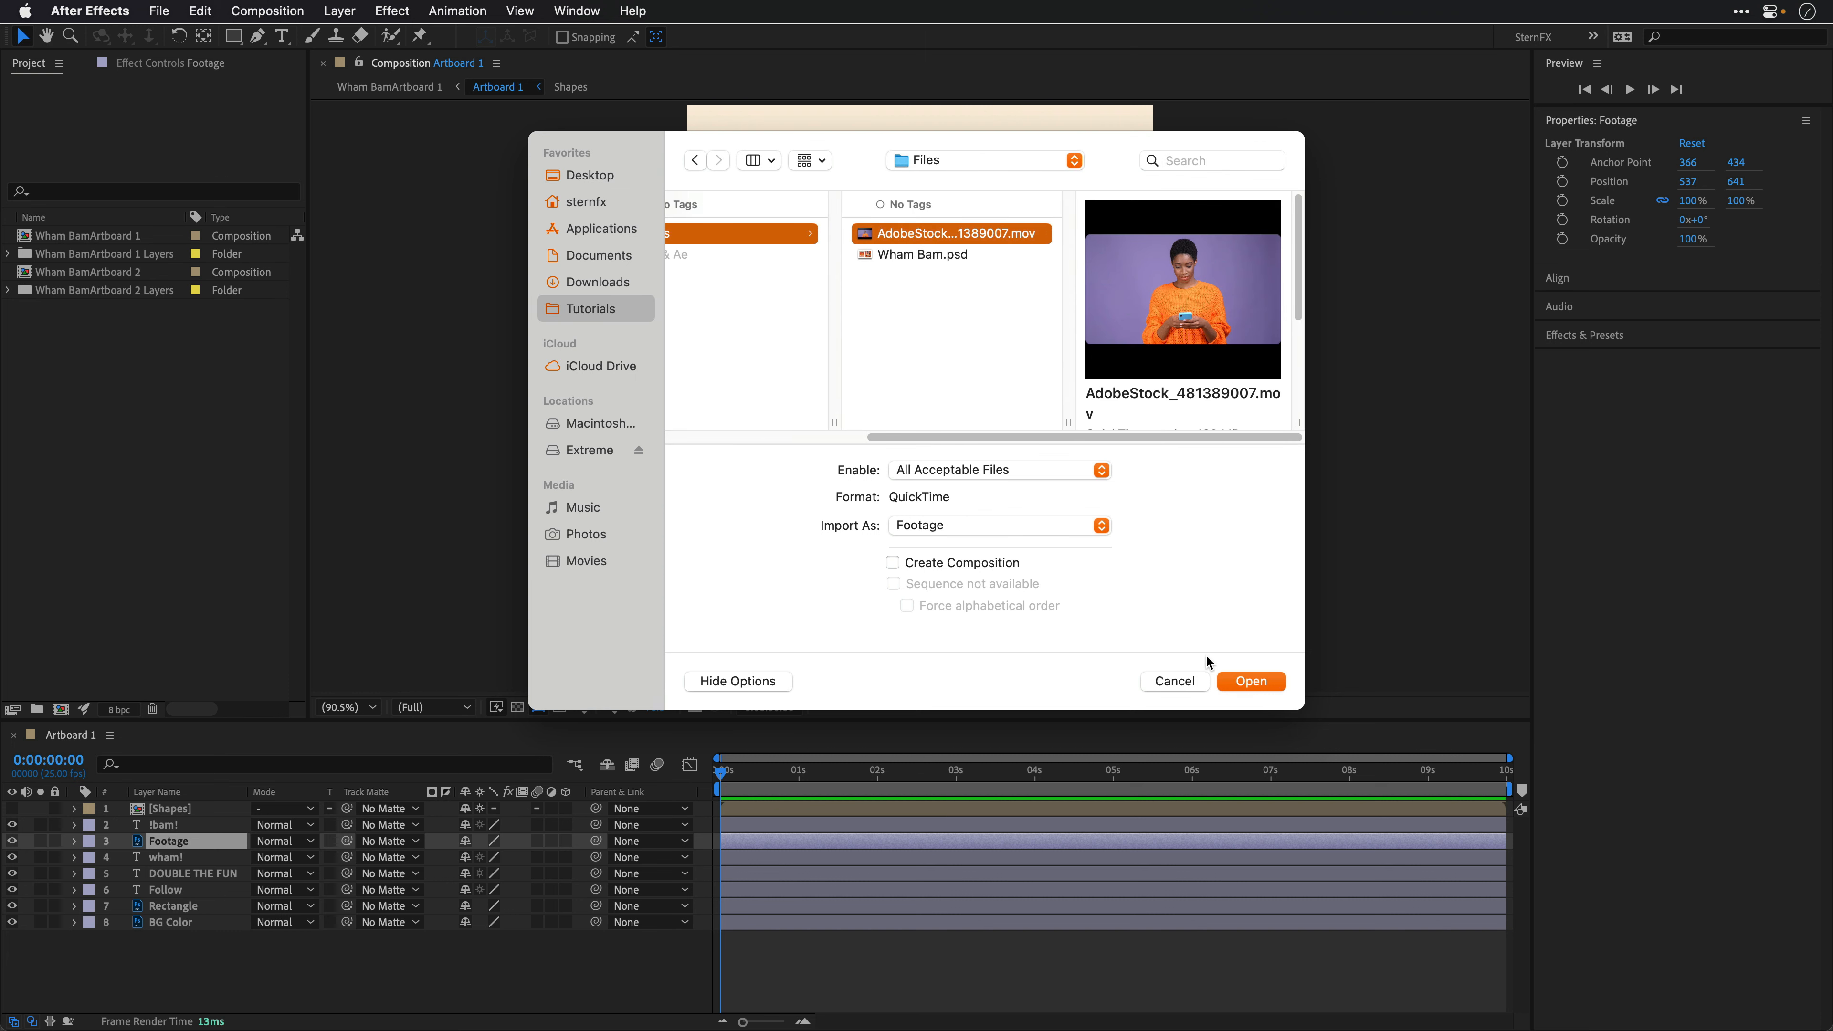
click(1250, 681)
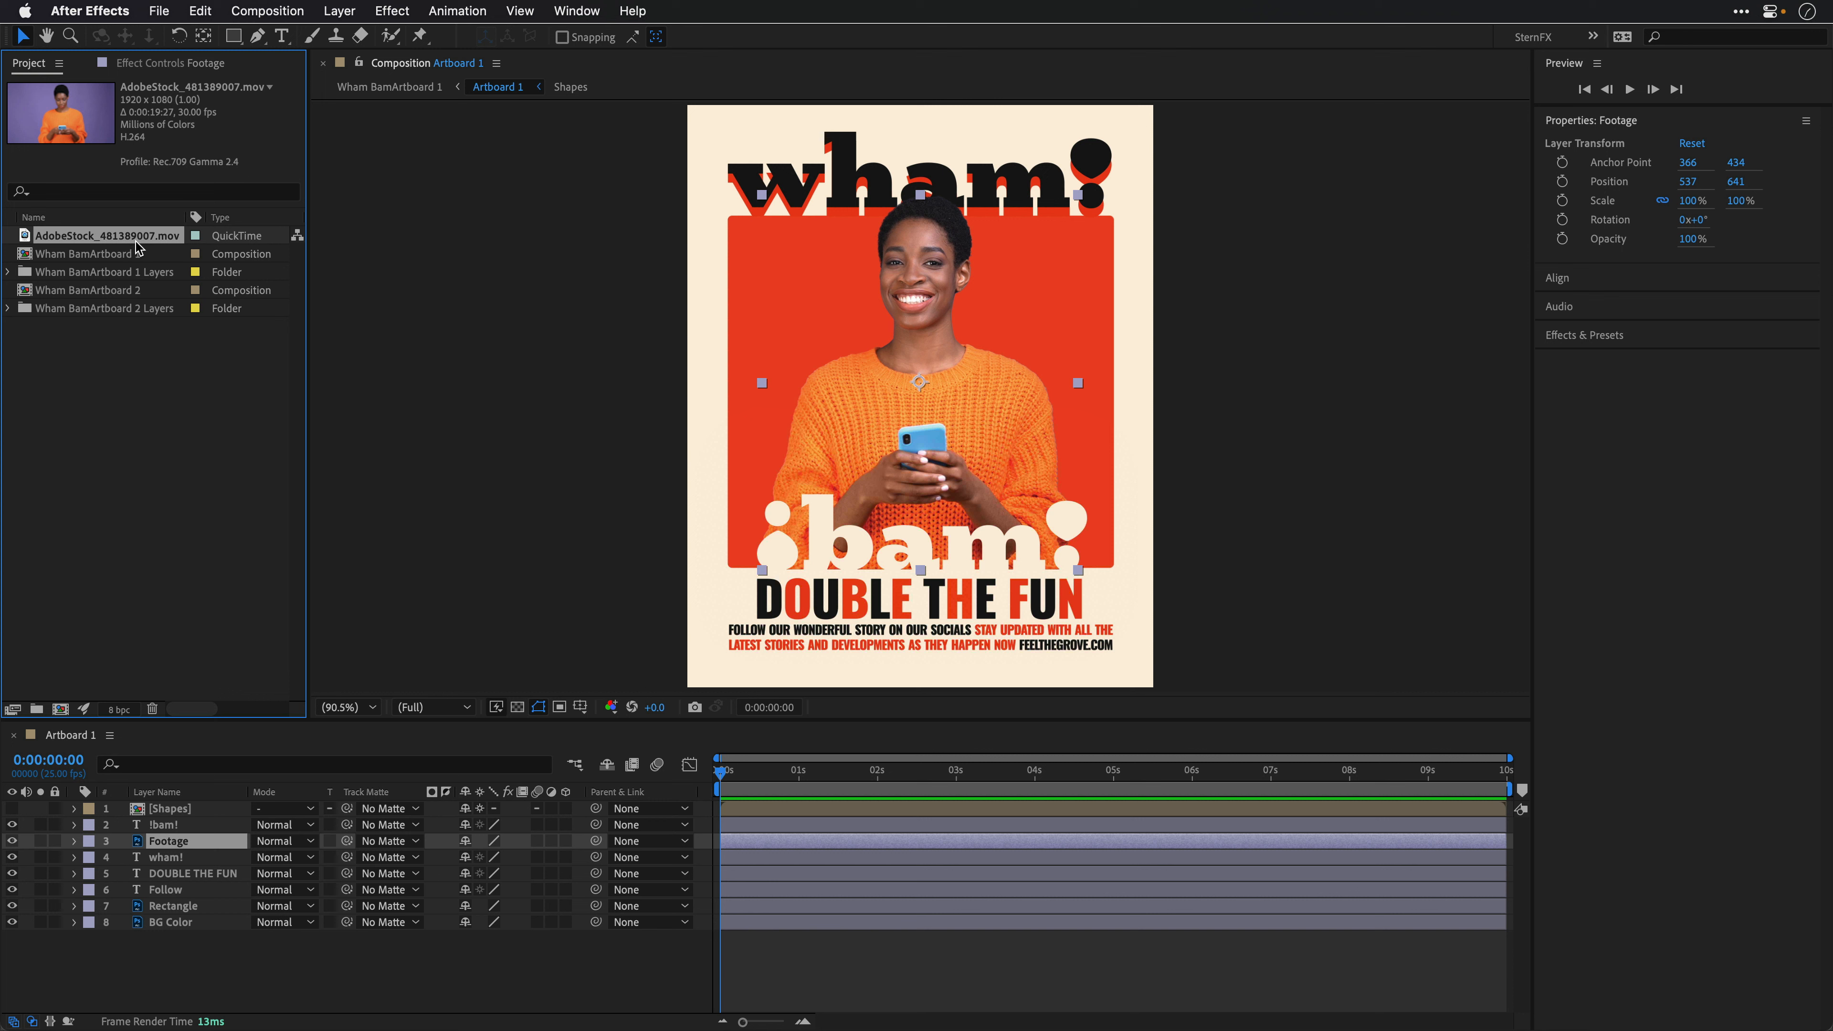
Step: Open the imported AdobeStock clip, scrub through it, and set its in point at 0:00:04:00
double_click(118, 240)
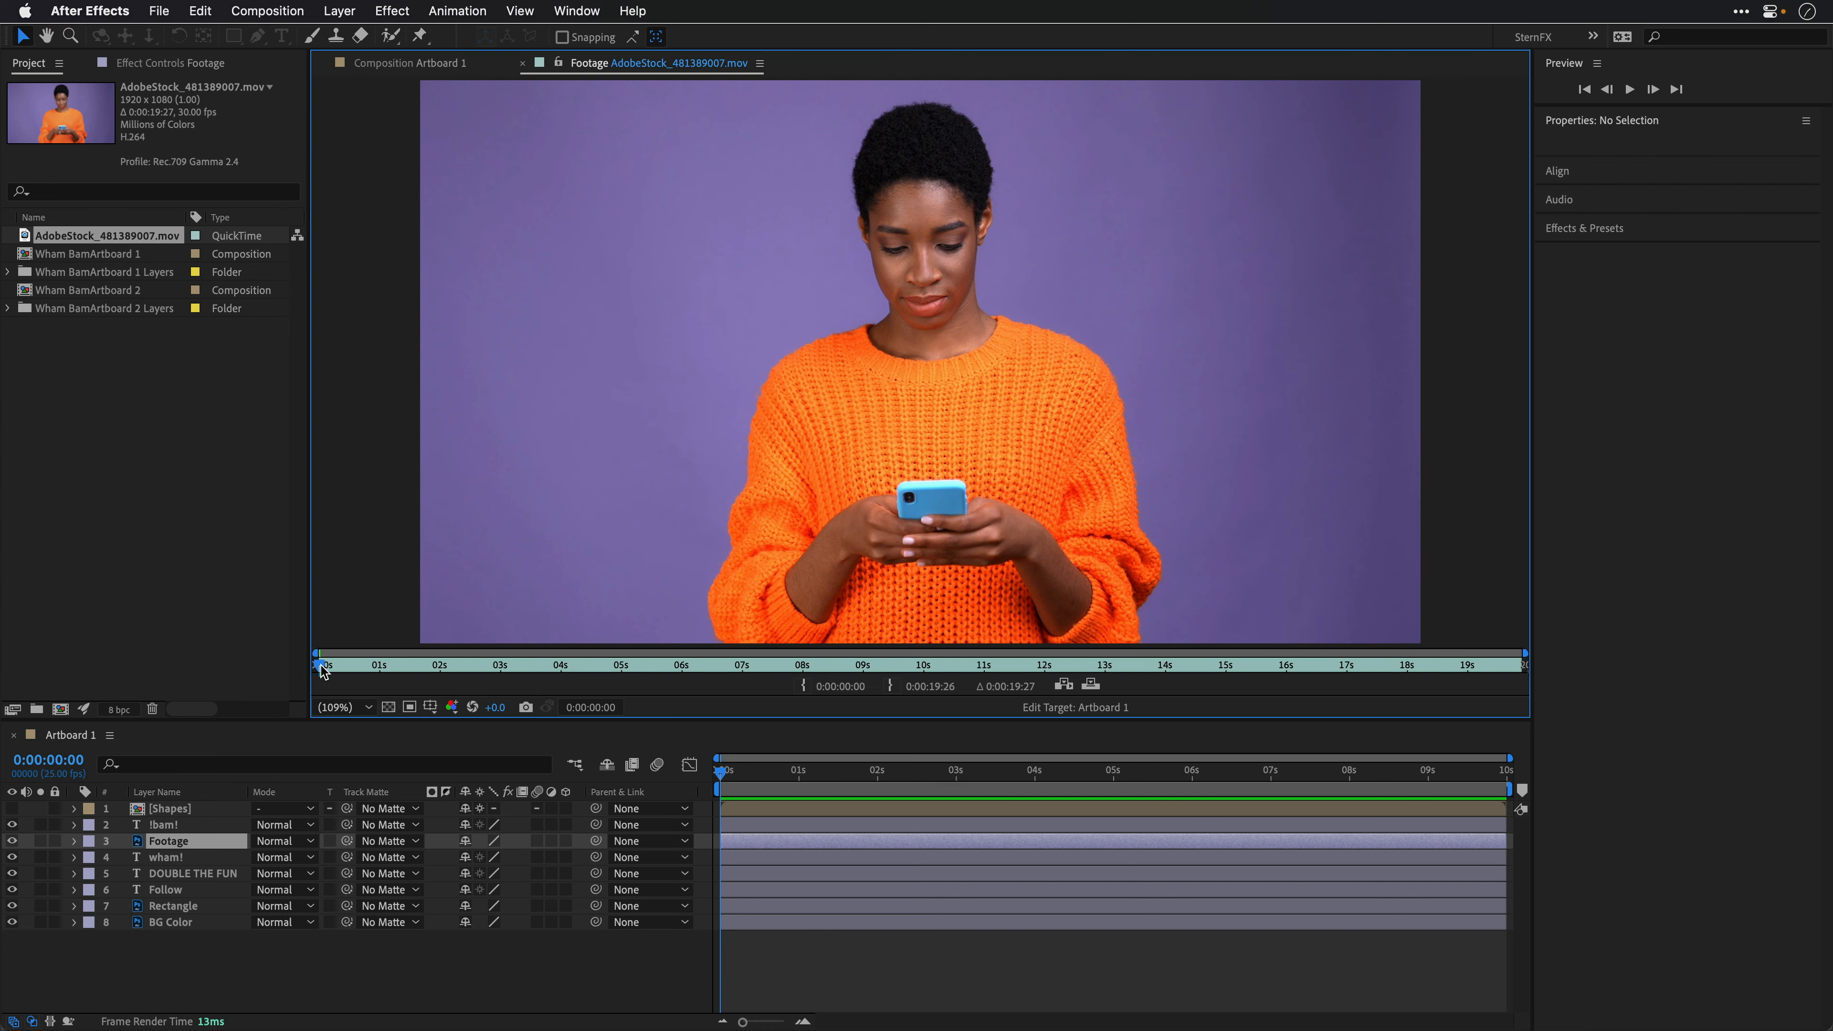
drag(322, 670, 838, 697)
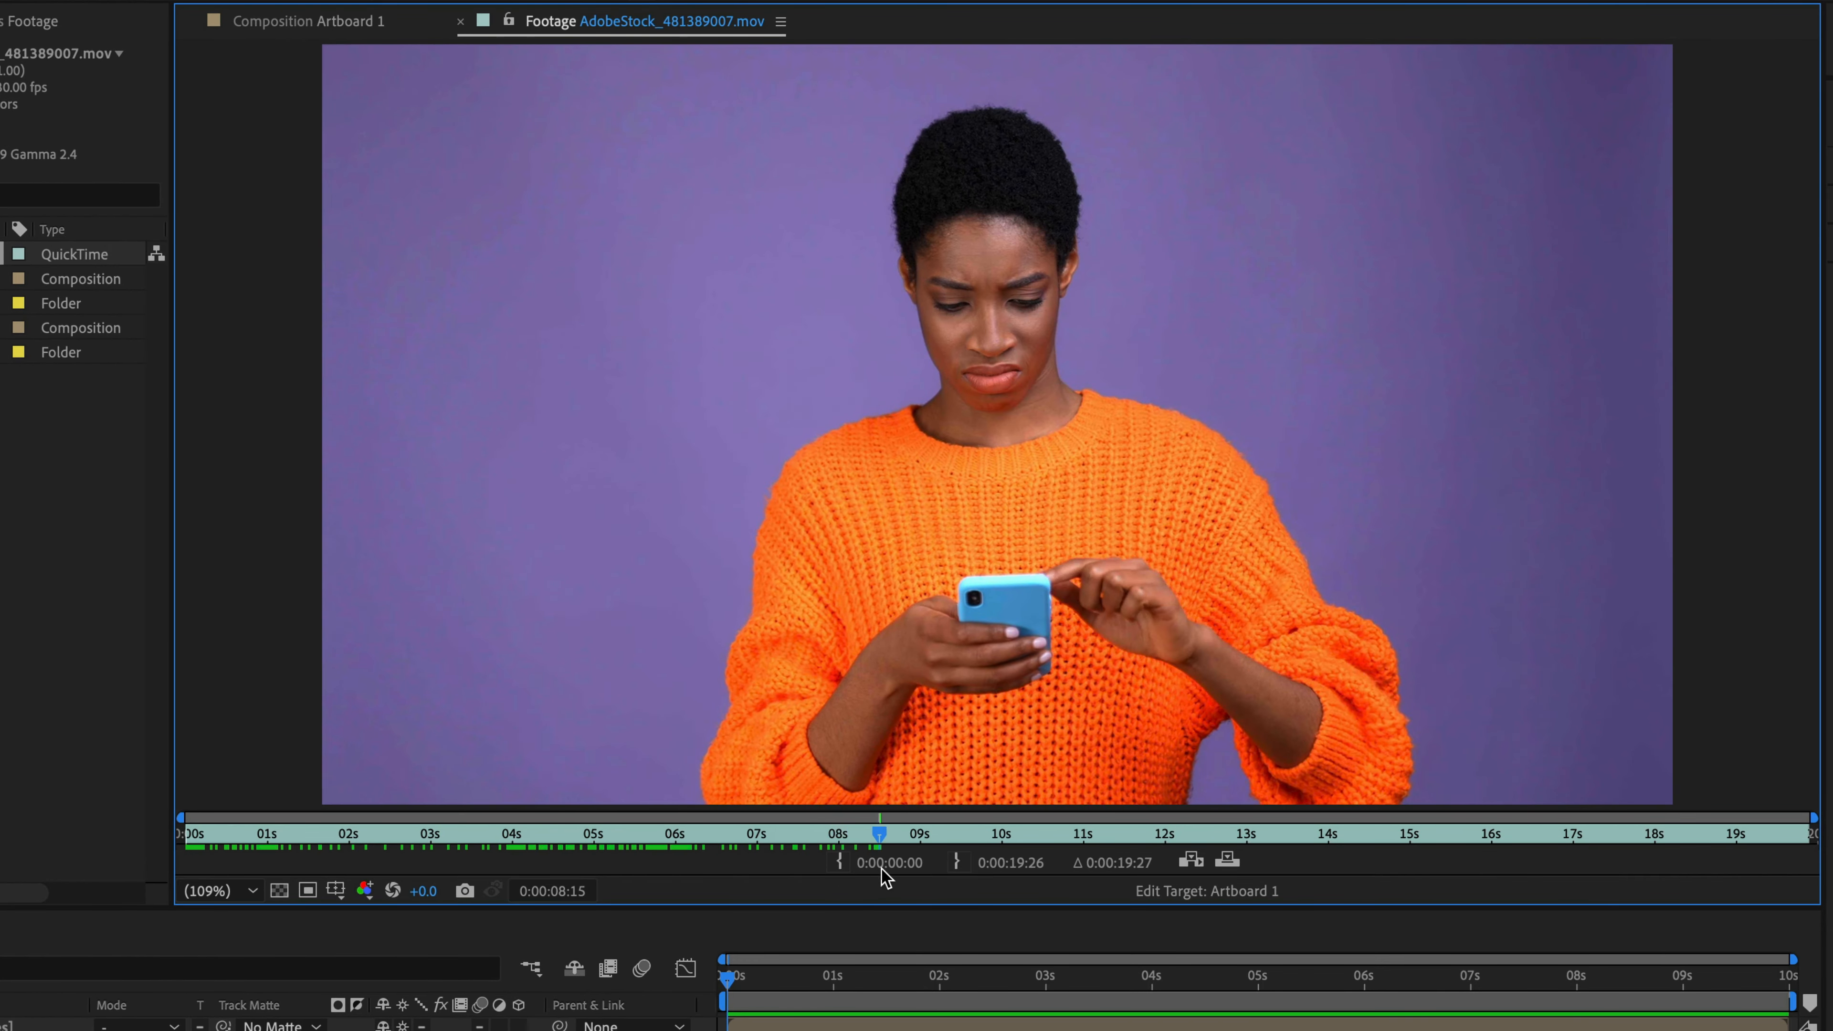
drag(886, 878, 515, 872)
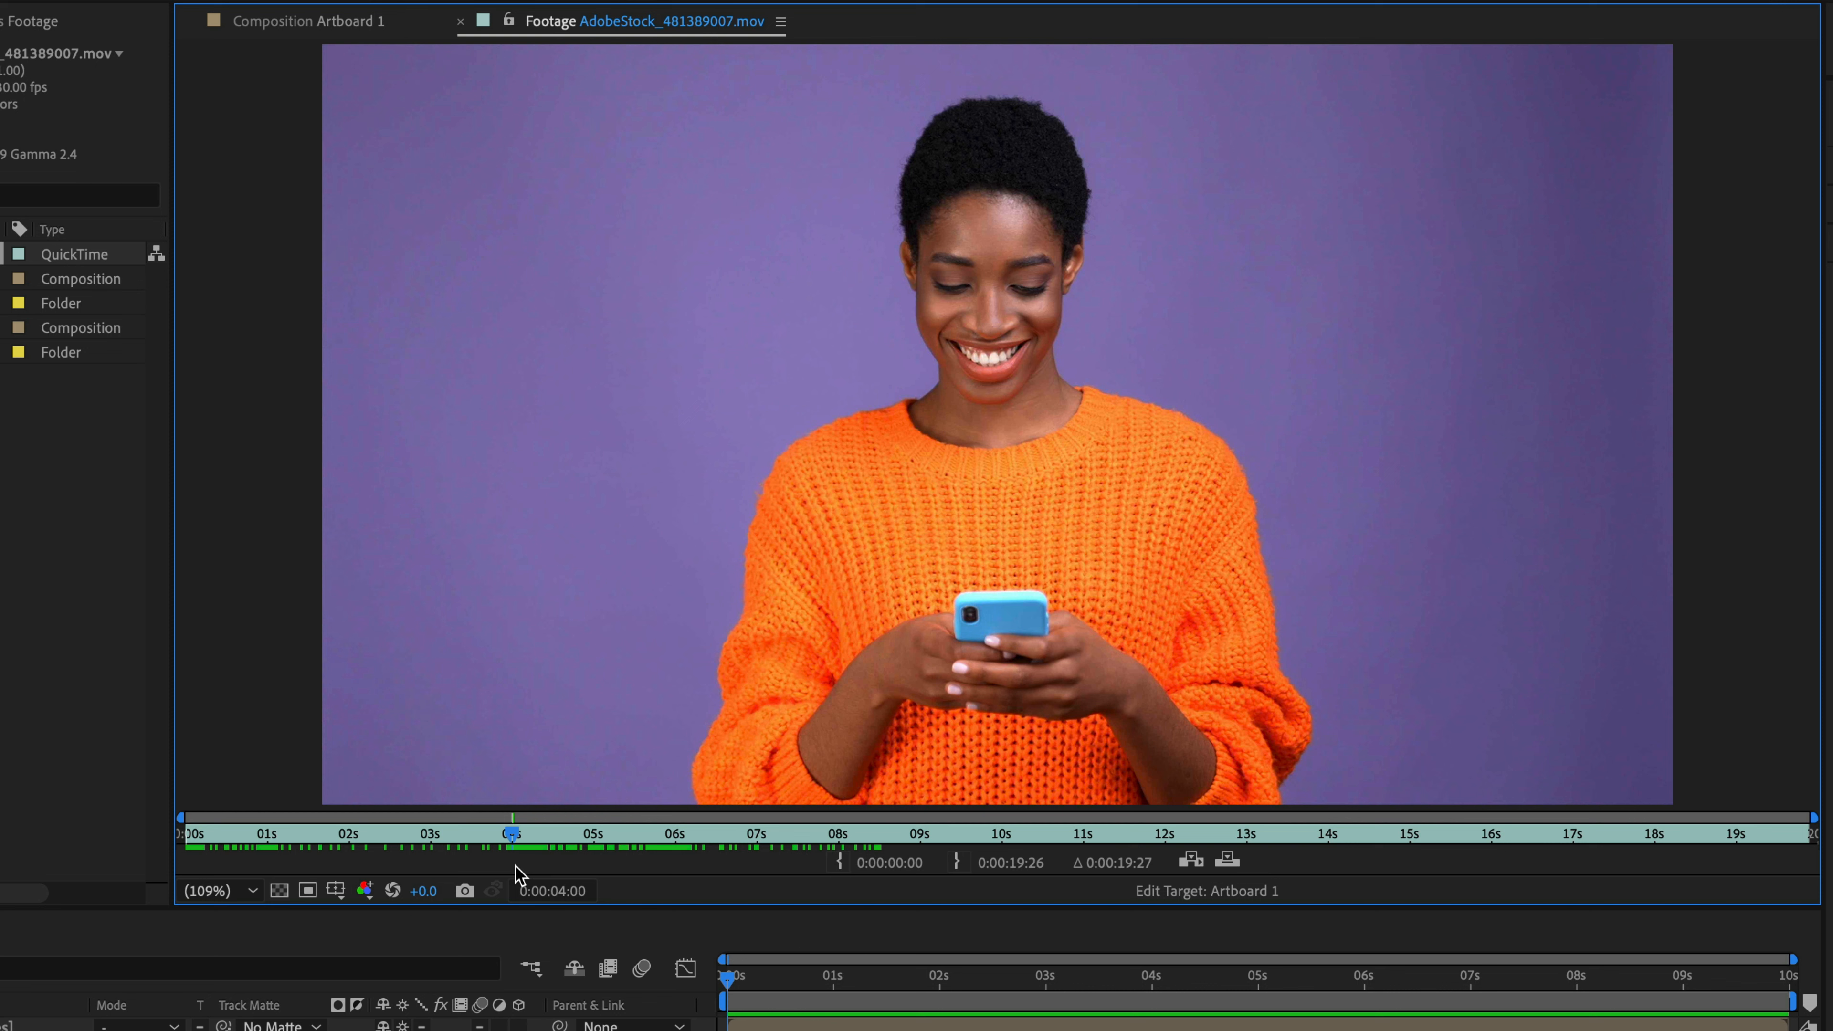
click(839, 862)
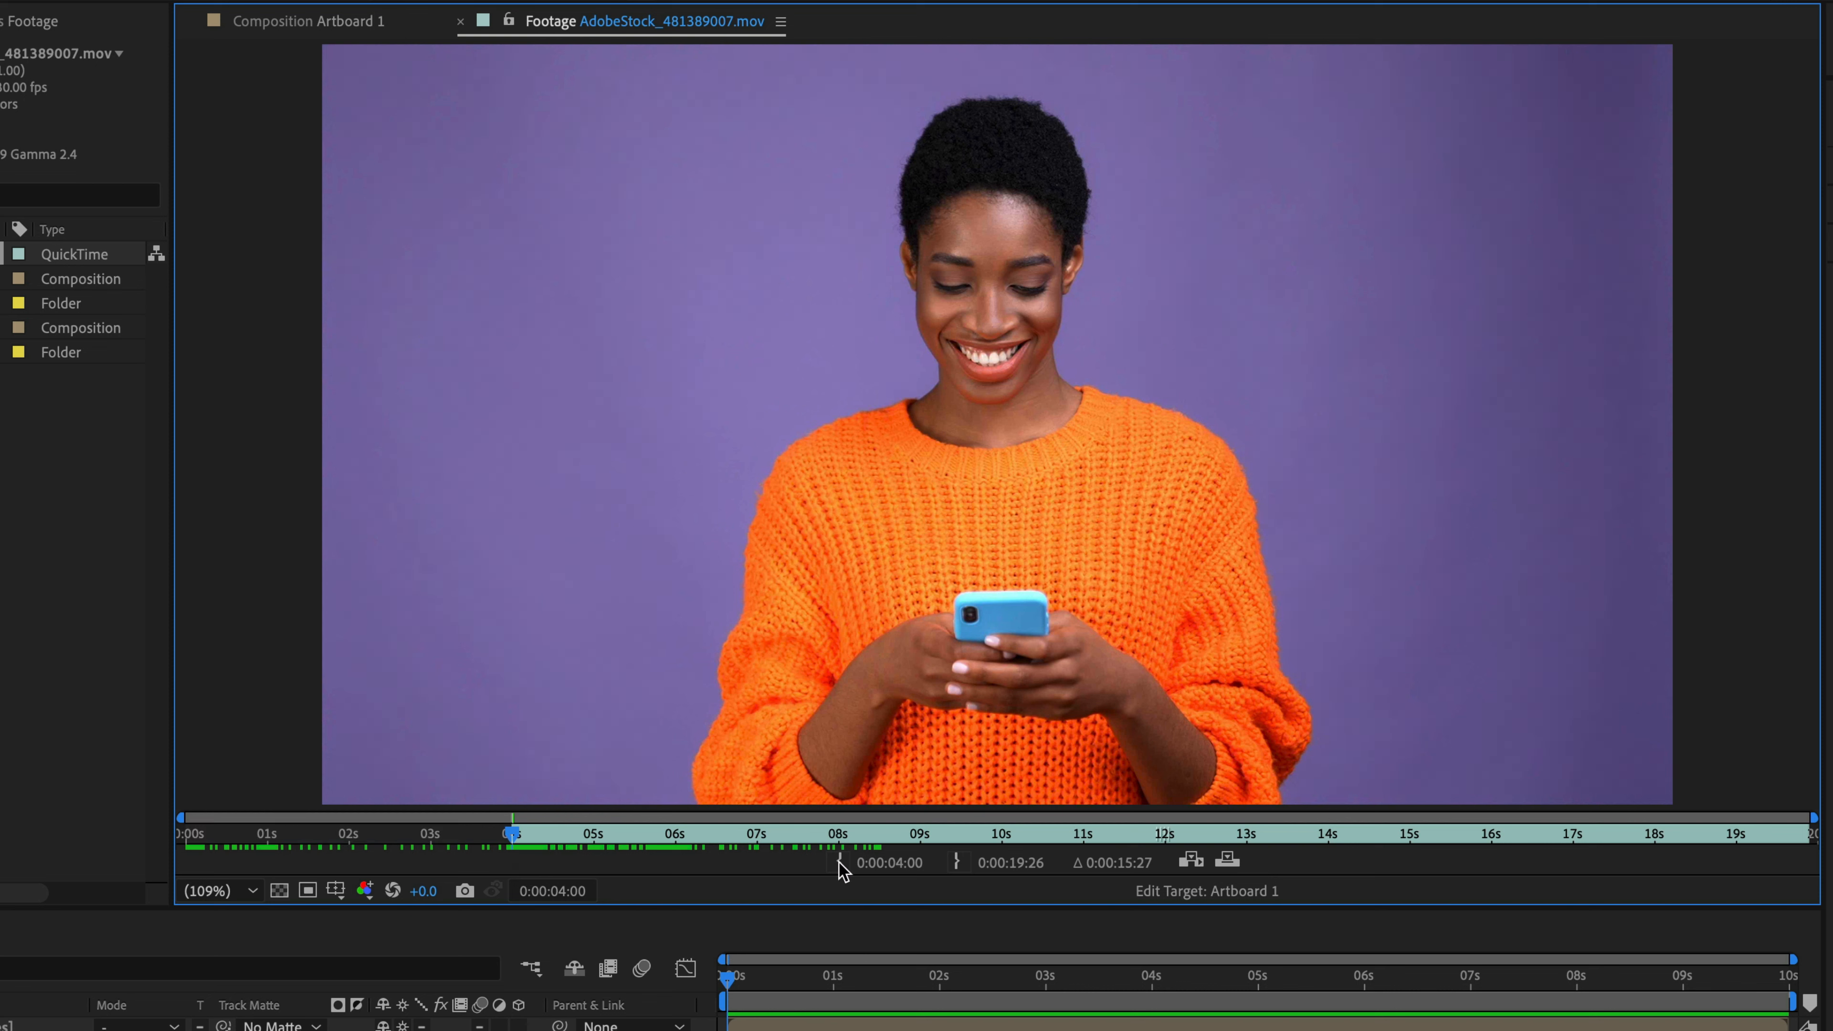
Step: Overlay the trimmed clip into Artboard 1, place it between the !bam! and Footage layers, and hide the Footage layer
click(1234, 866)
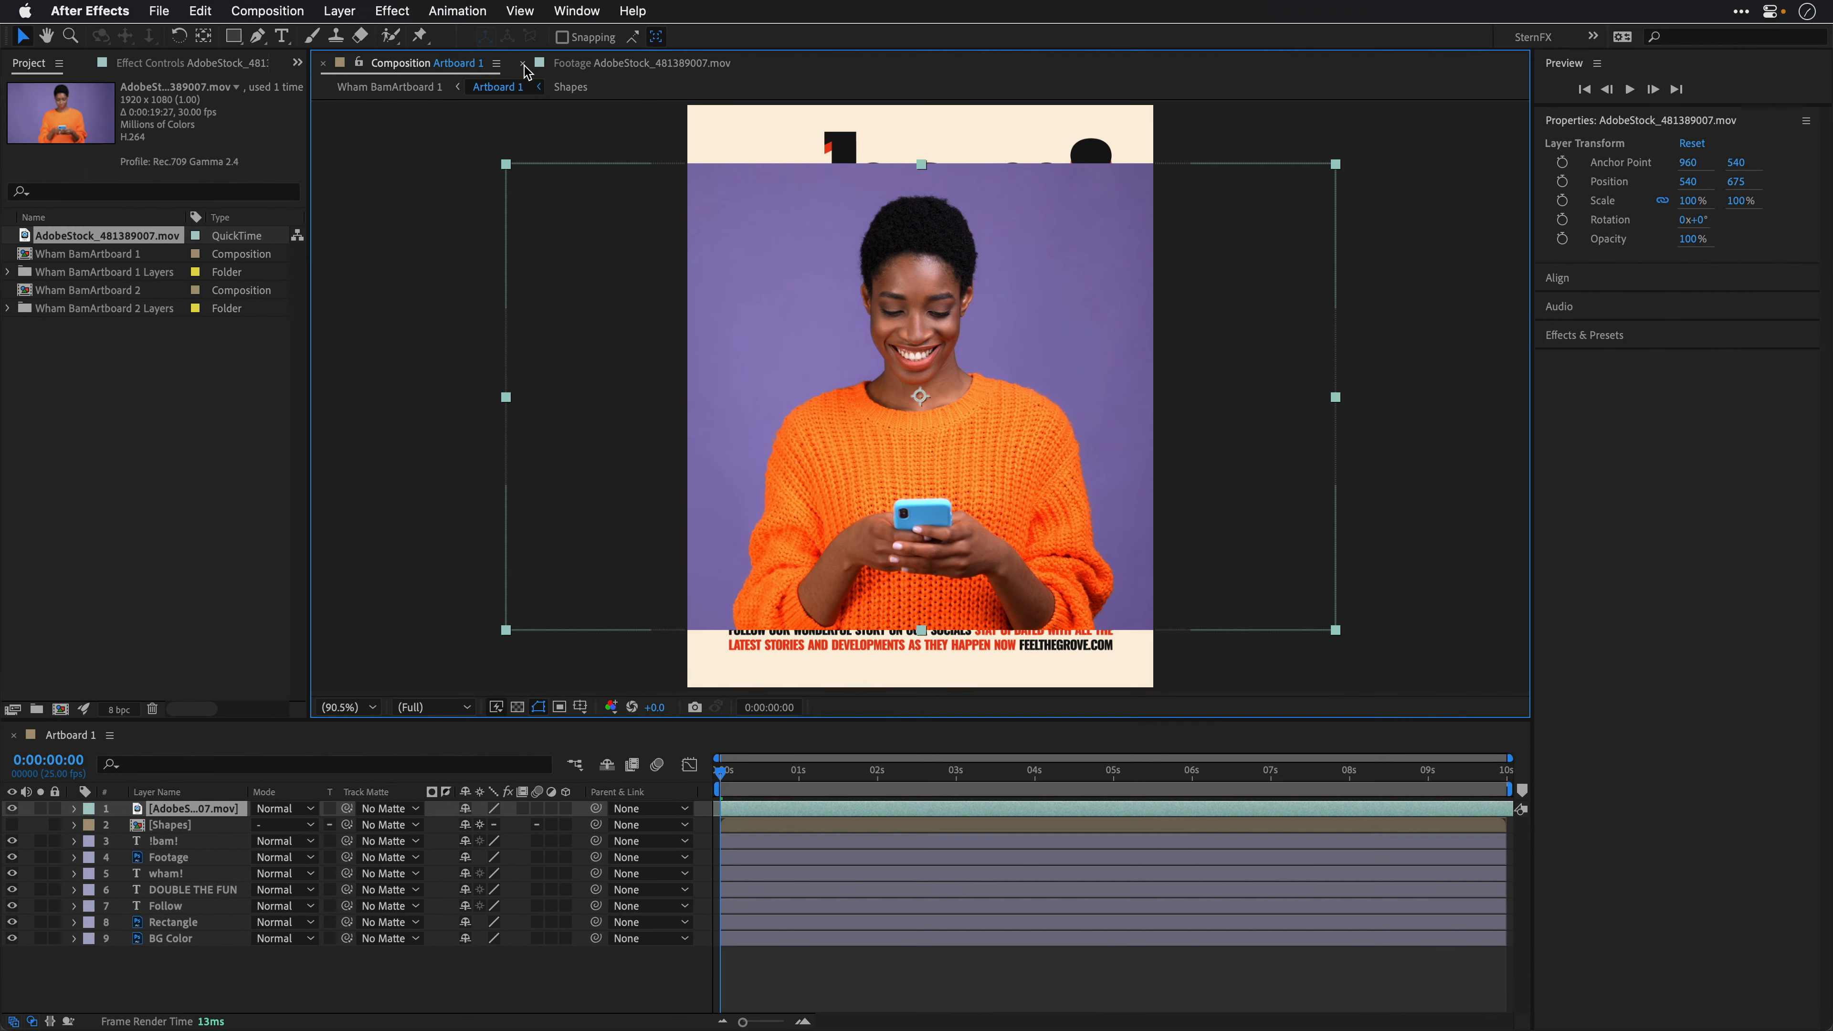
click(523, 65)
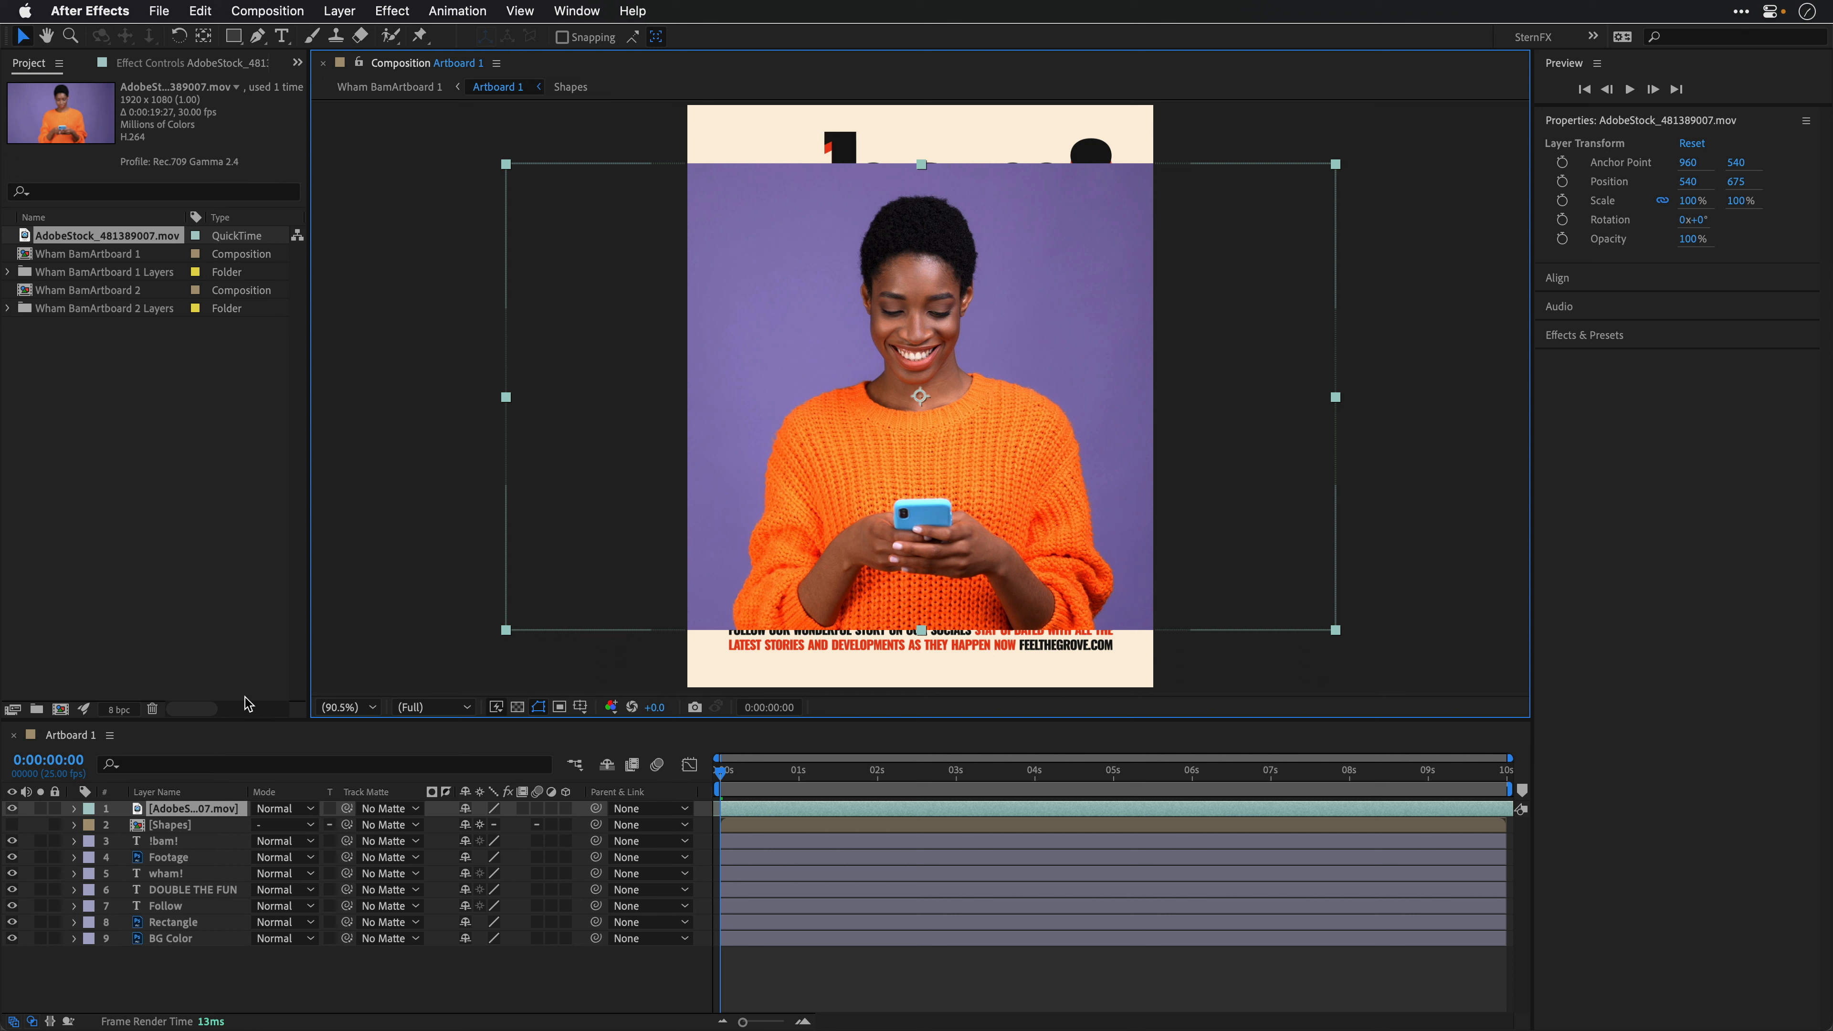
drag(179, 815, 179, 853)
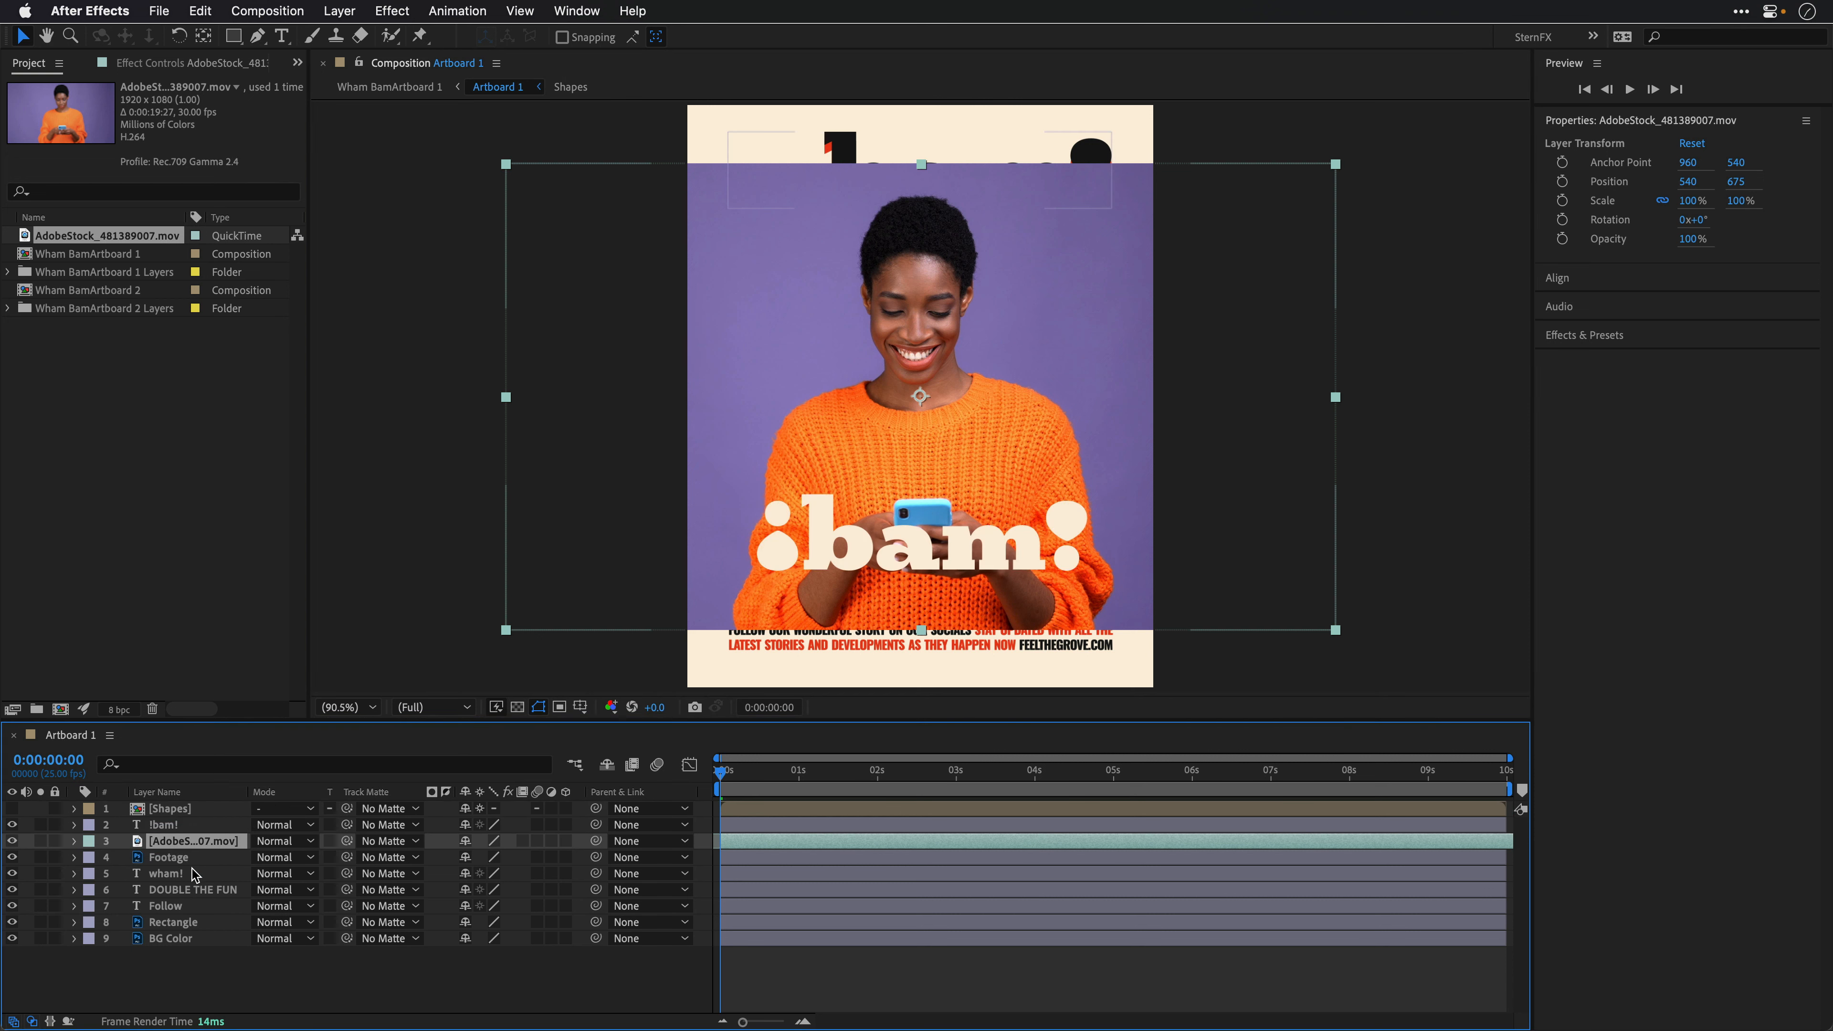
click(13, 857)
Step: Apply the Color Range keying effect to the clip and sample the purple background until all of it is keyed out
click(390, 10)
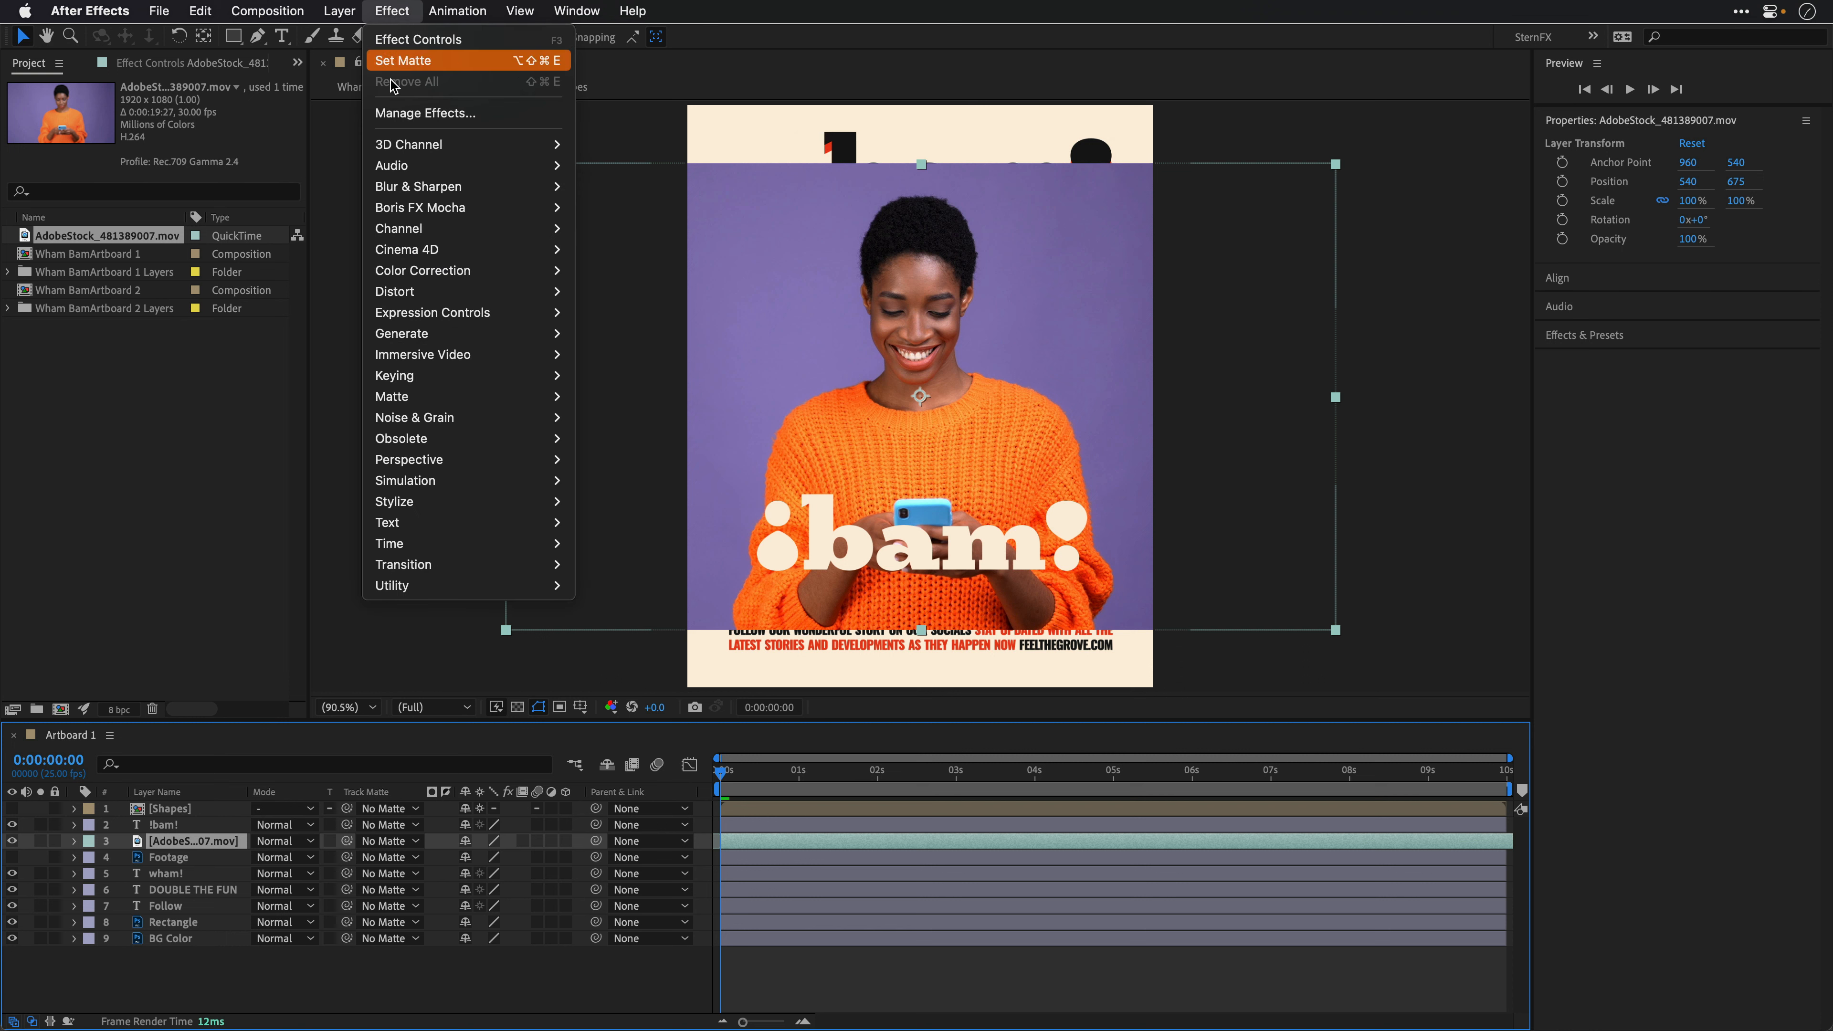
mouse_move(408, 381)
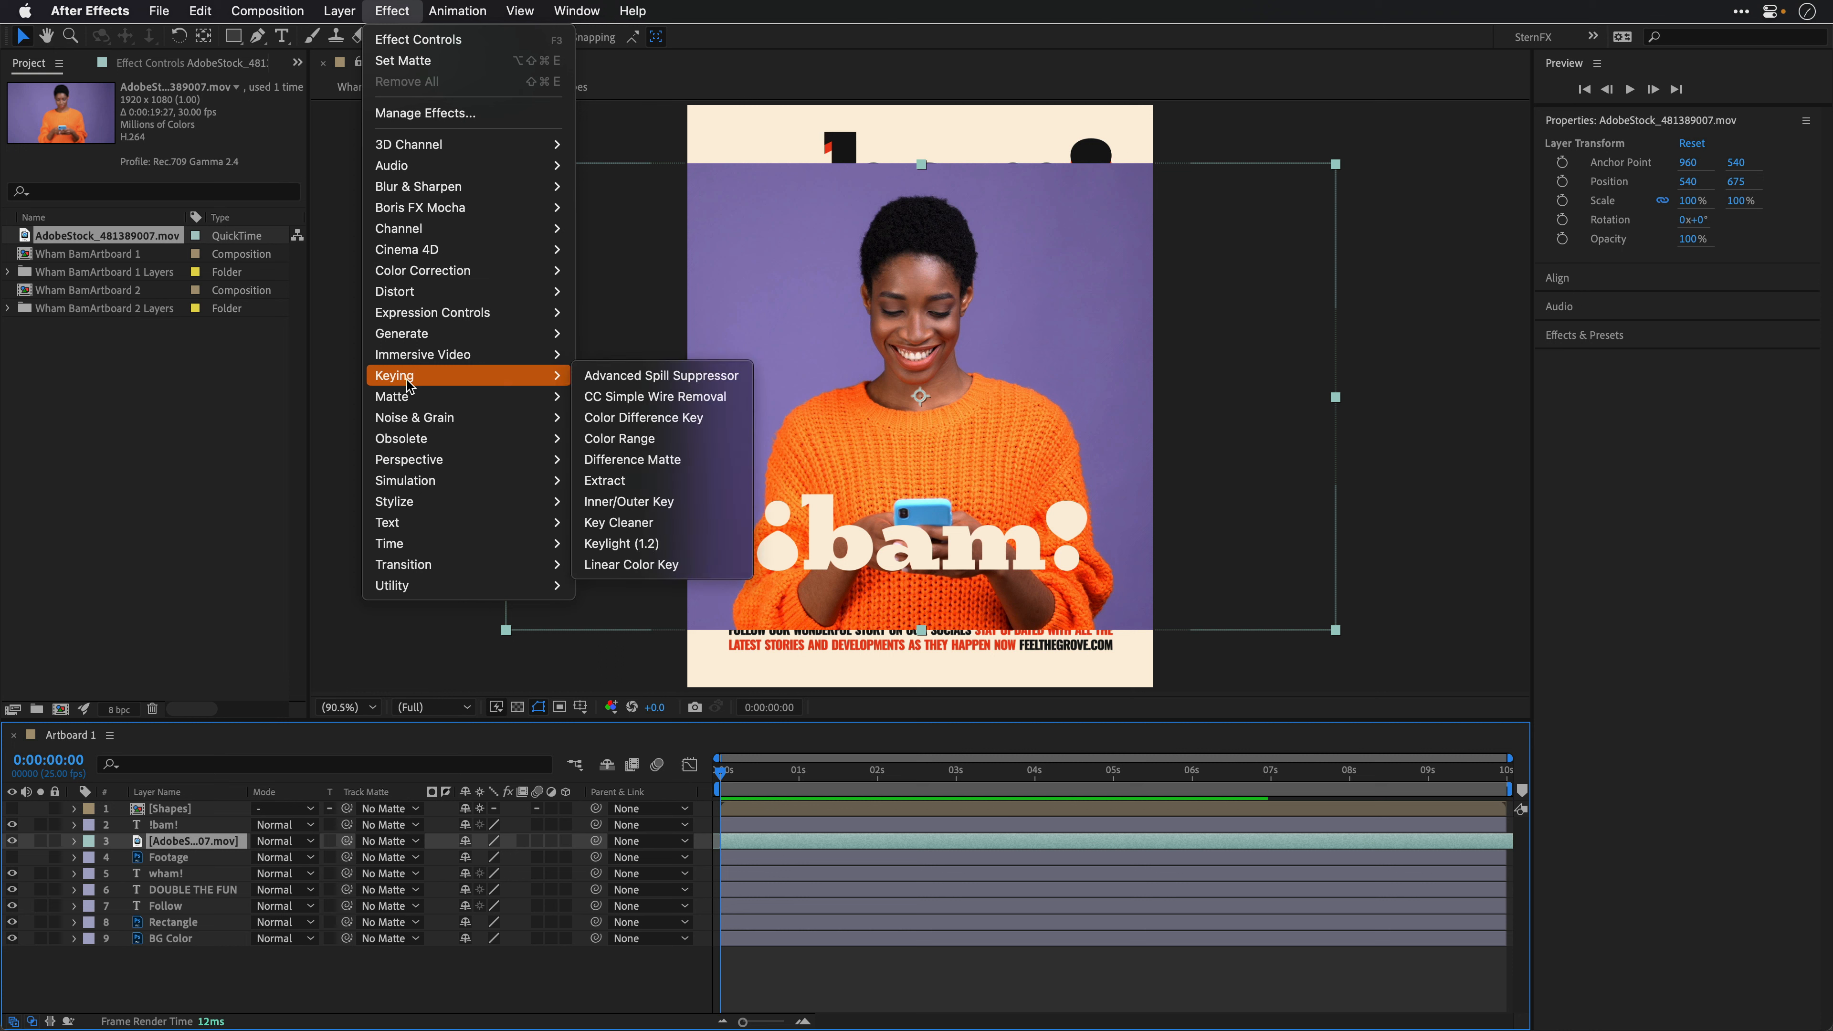
click(640, 439)
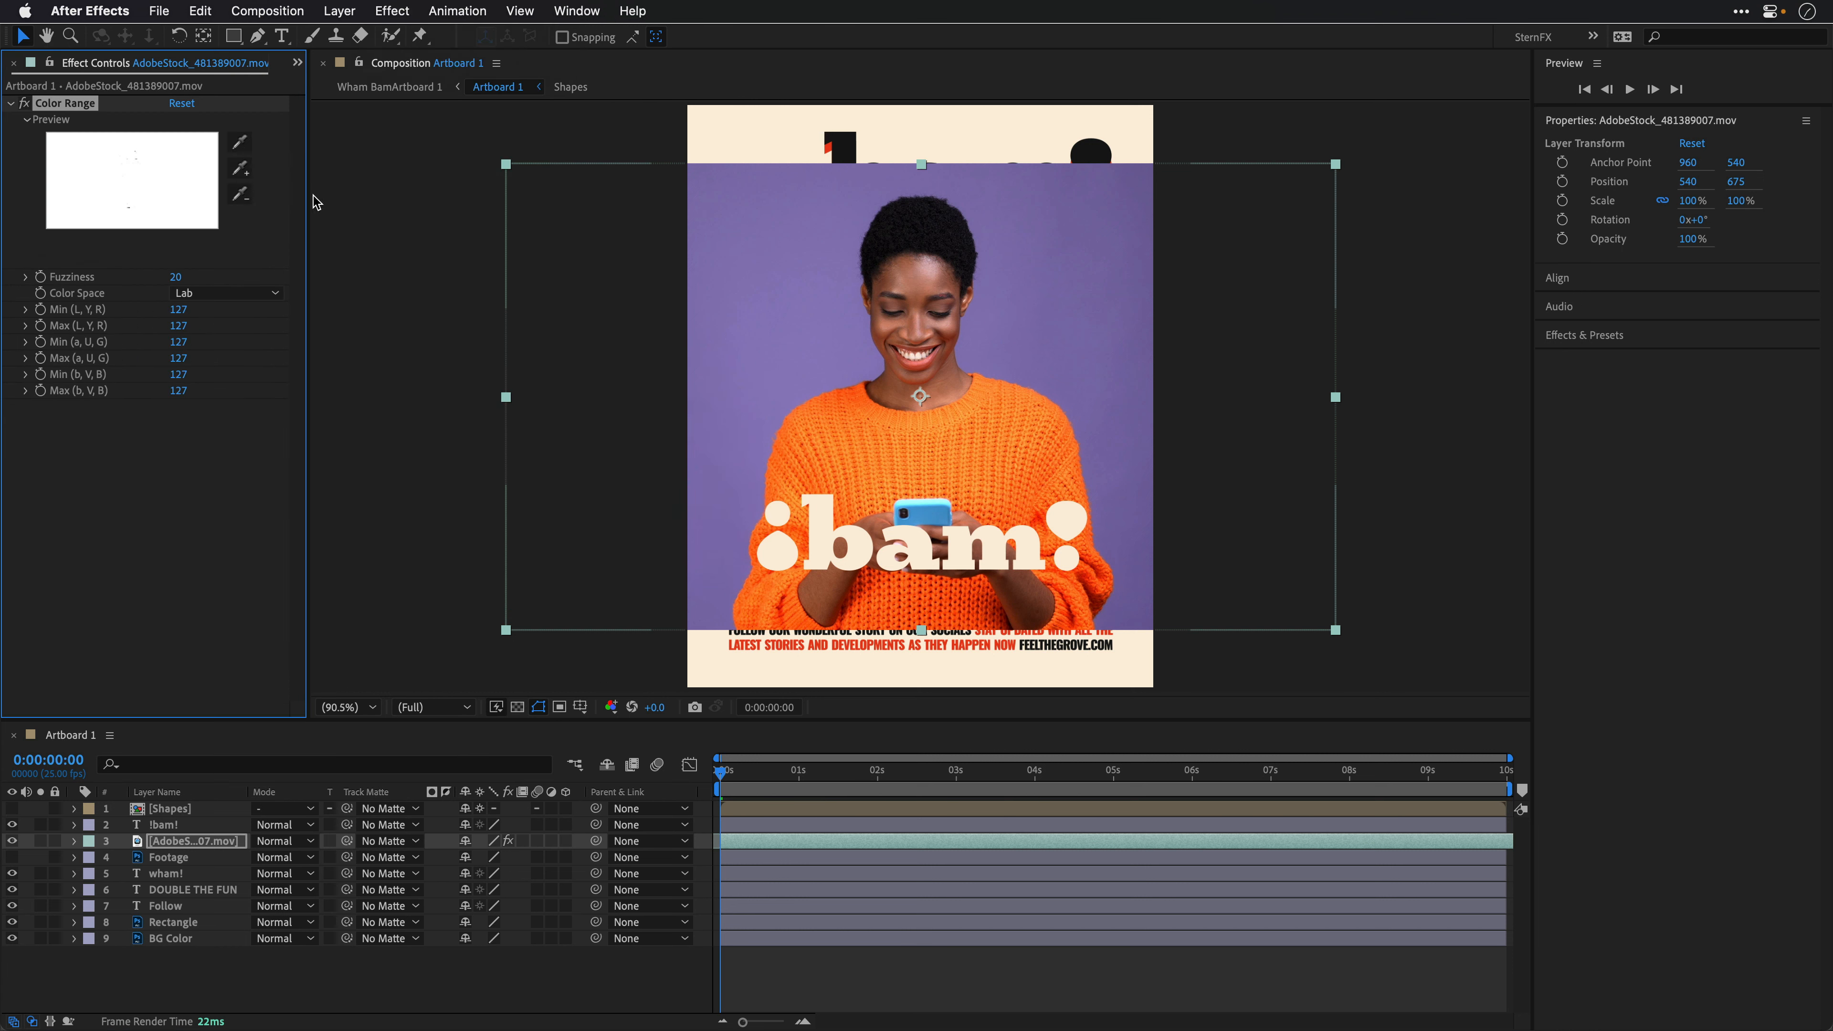
click(240, 141)
click(802, 216)
click(239, 169)
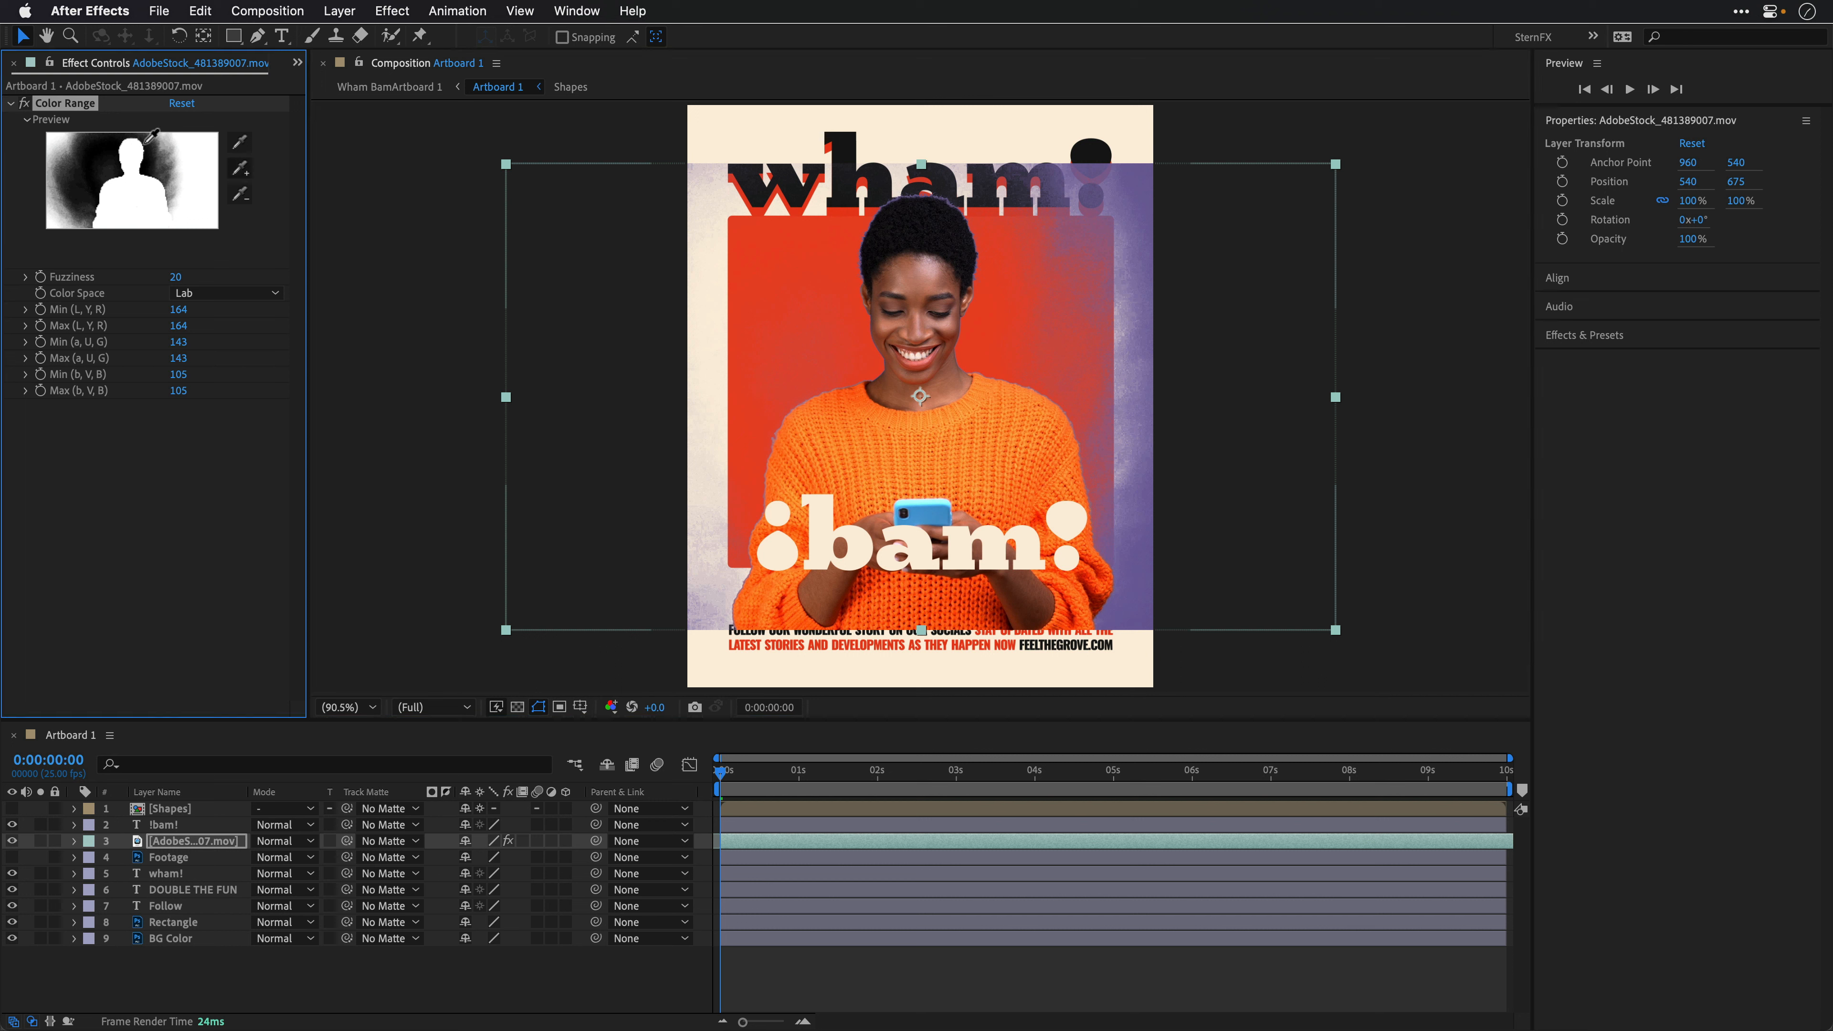
click(82, 131)
click(208, 145)
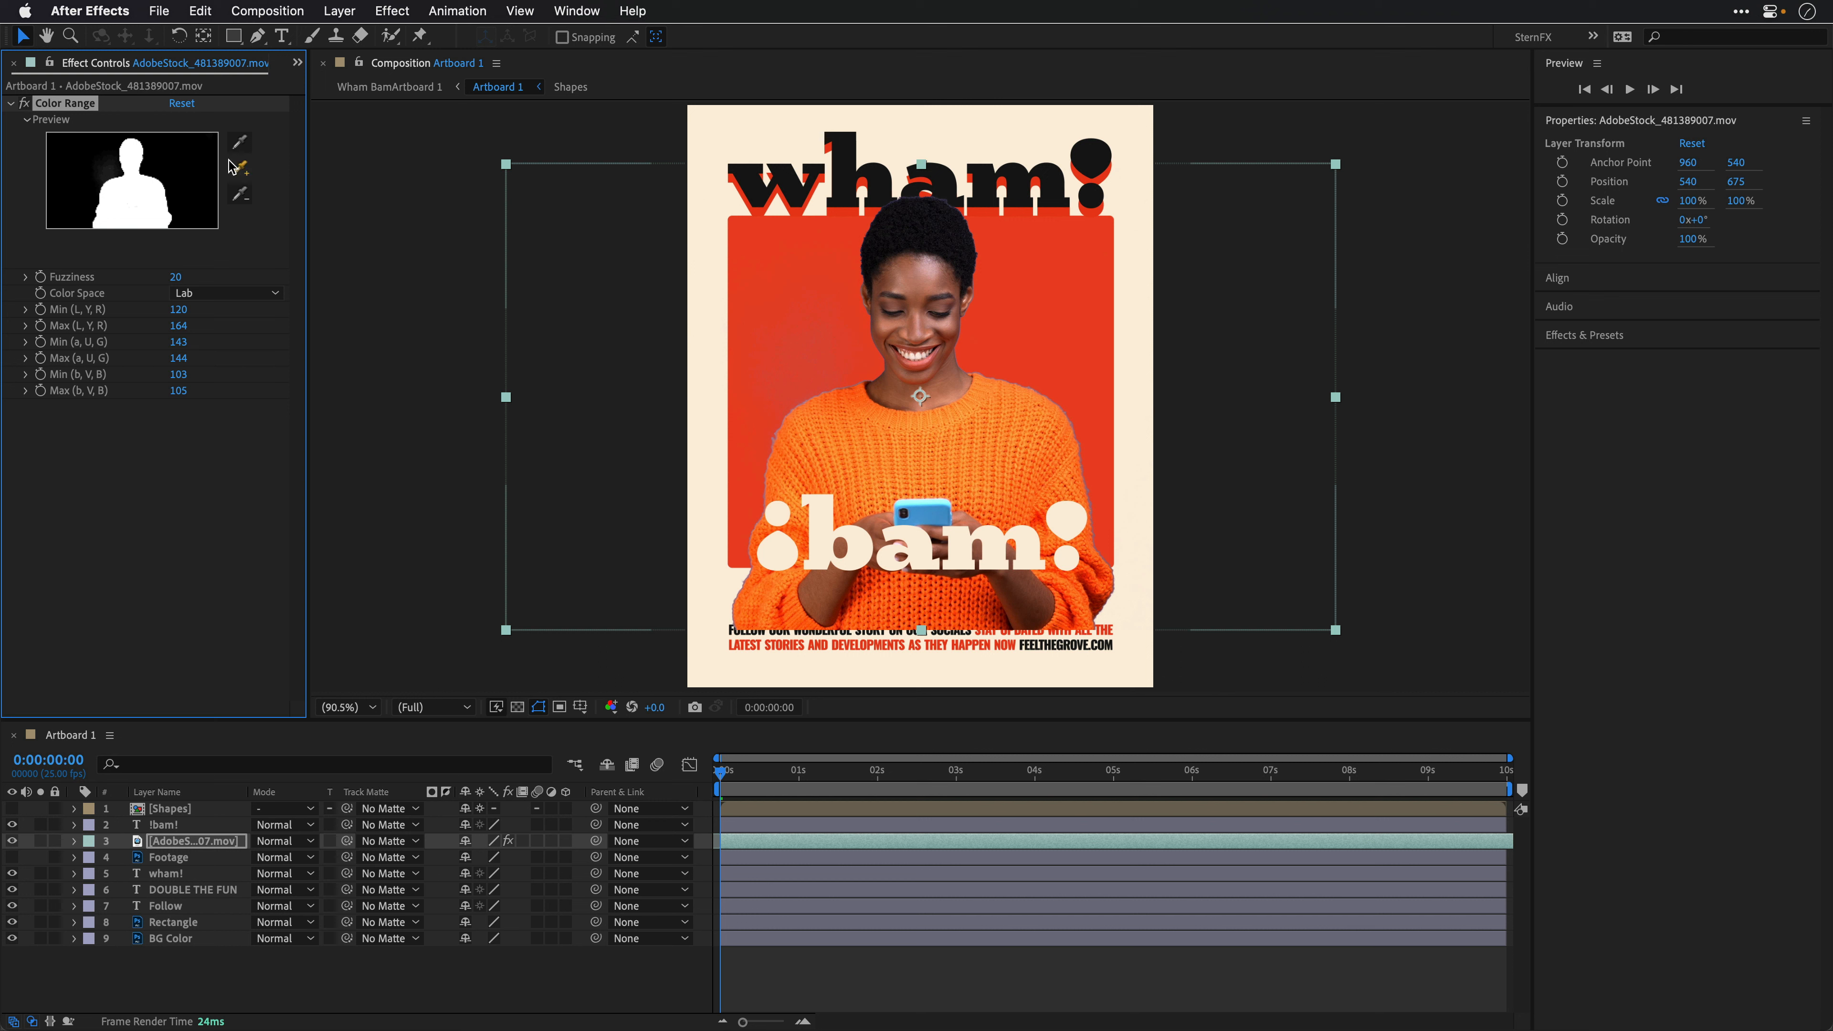
click(111, 168)
Step: Refine the key's edges by adding Key Cleaner and a Simple Choker with Choke Matte set to 1
click(392, 9)
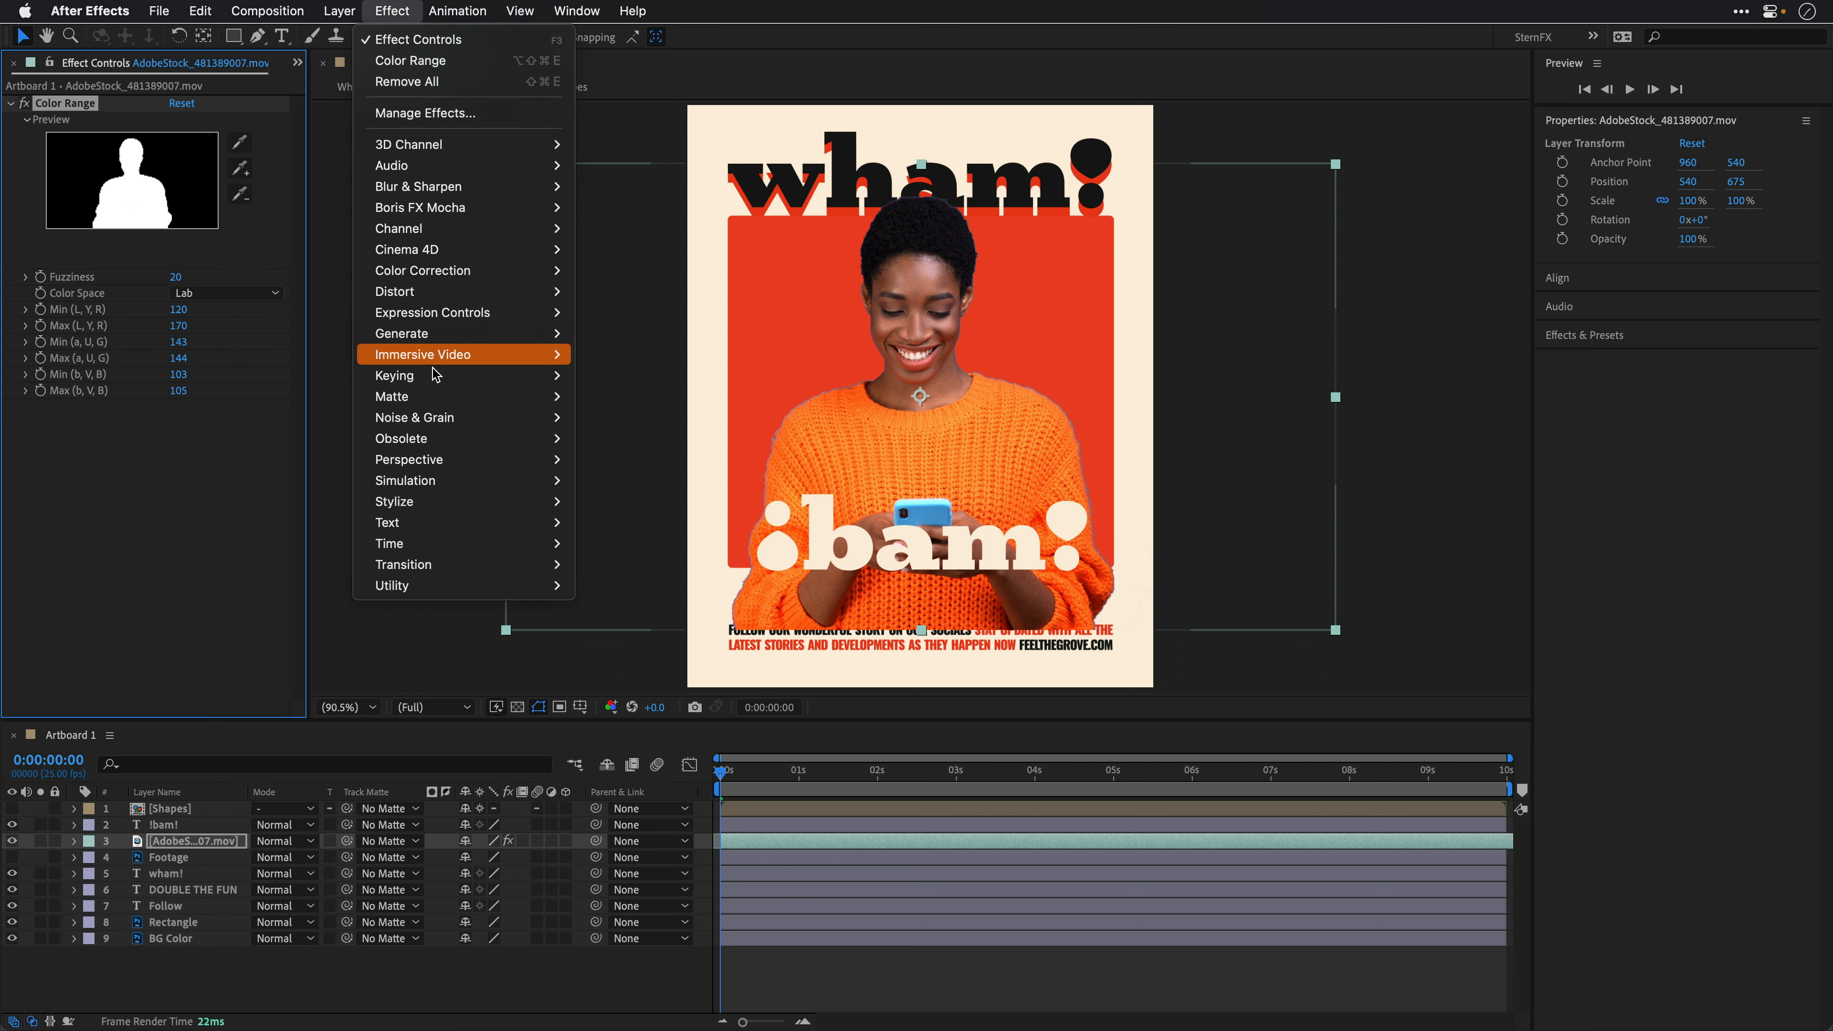
mouse_move(435, 377)
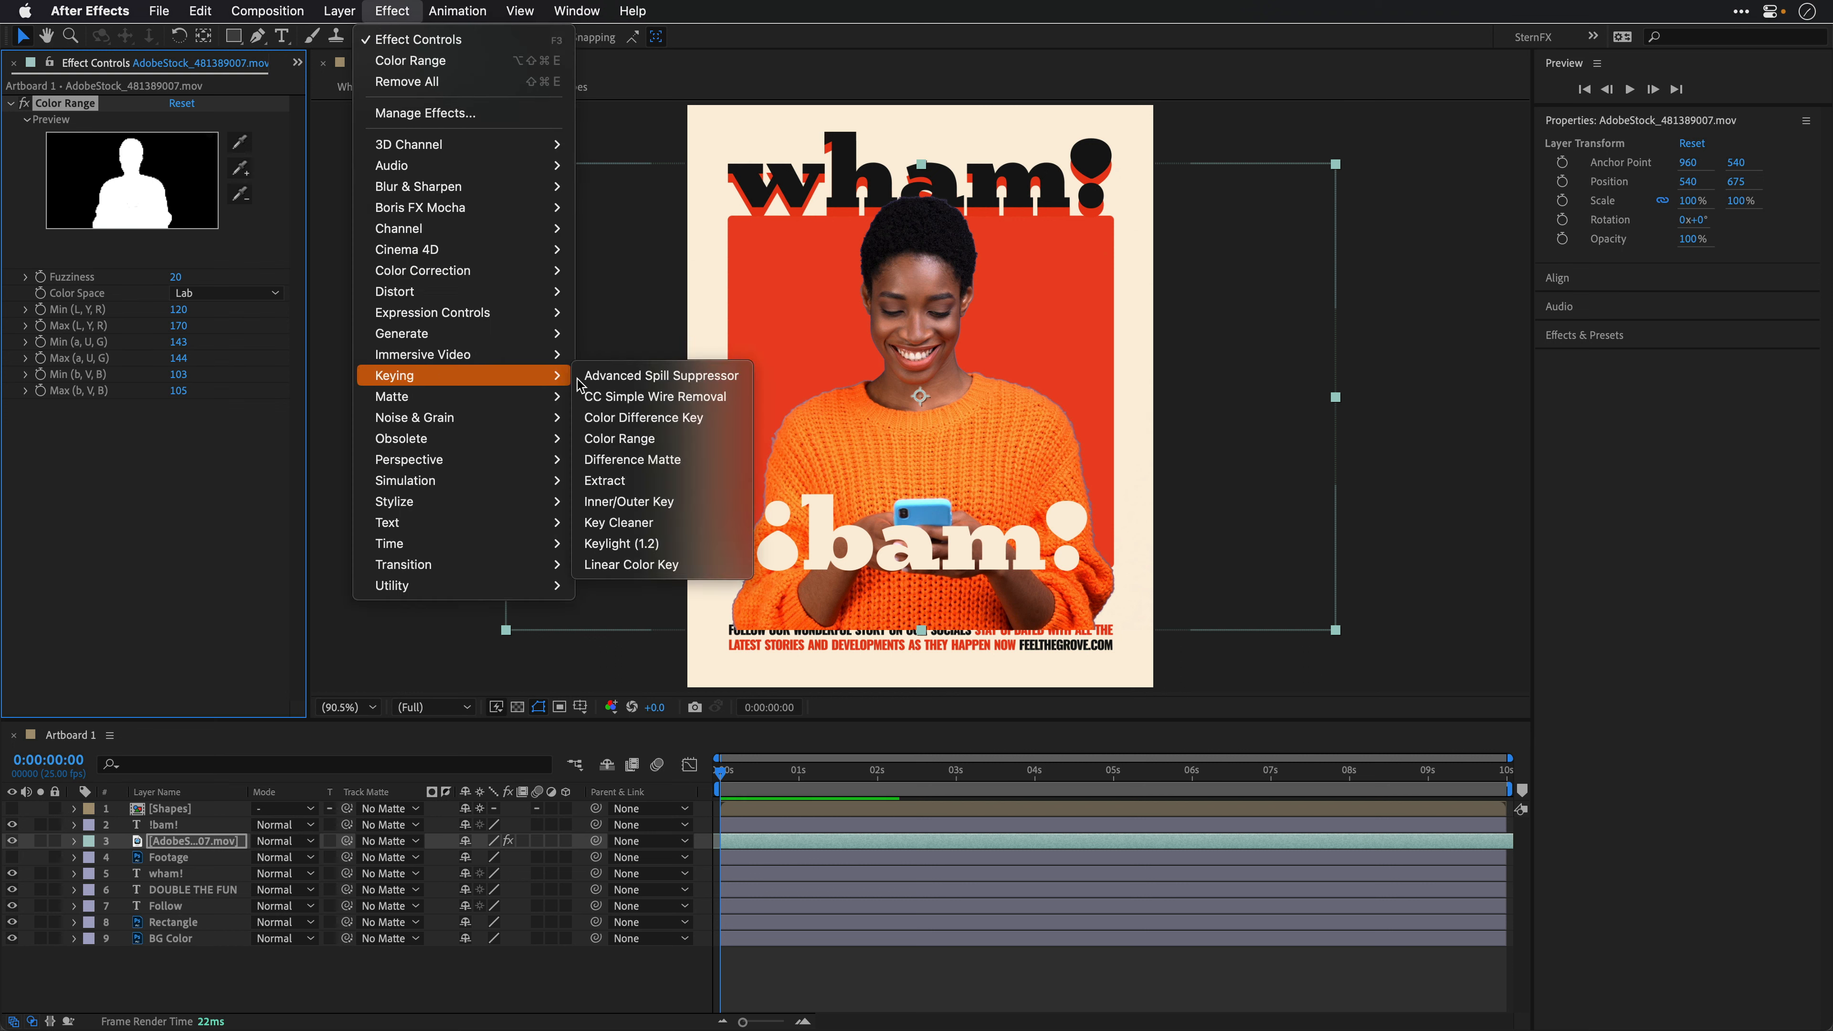
click(662, 523)
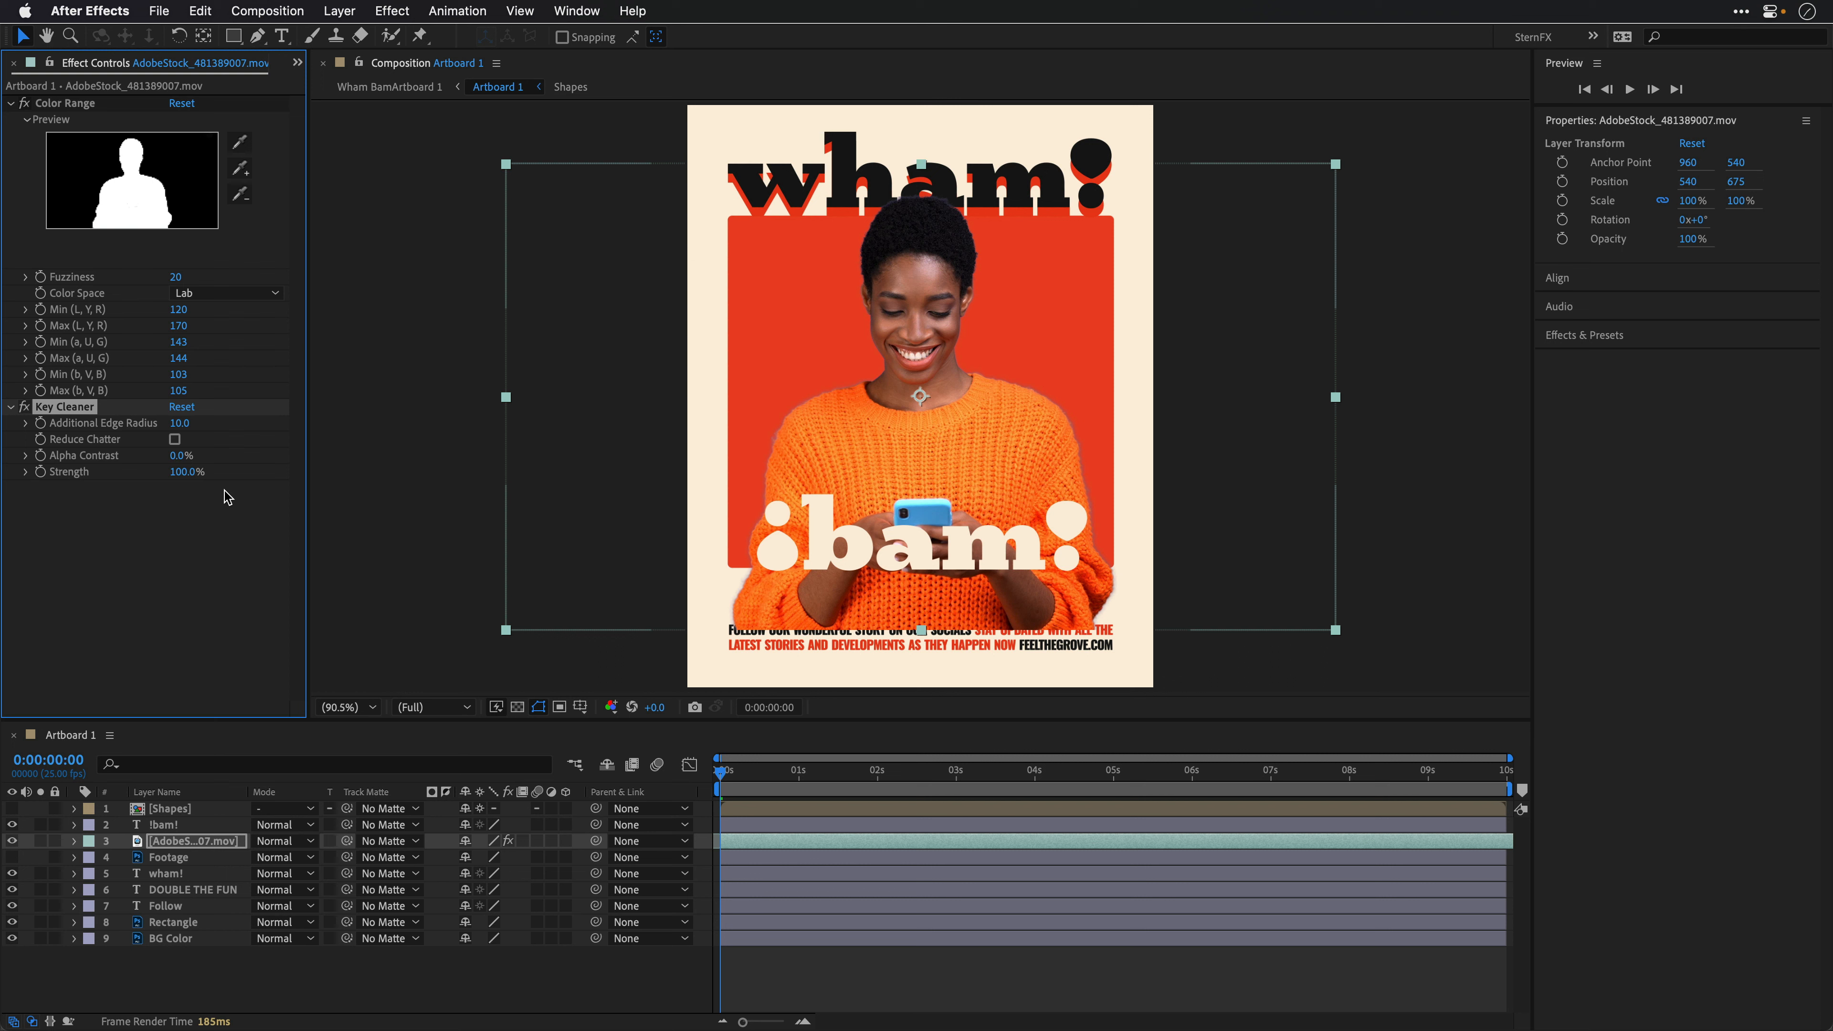
click(389, 11)
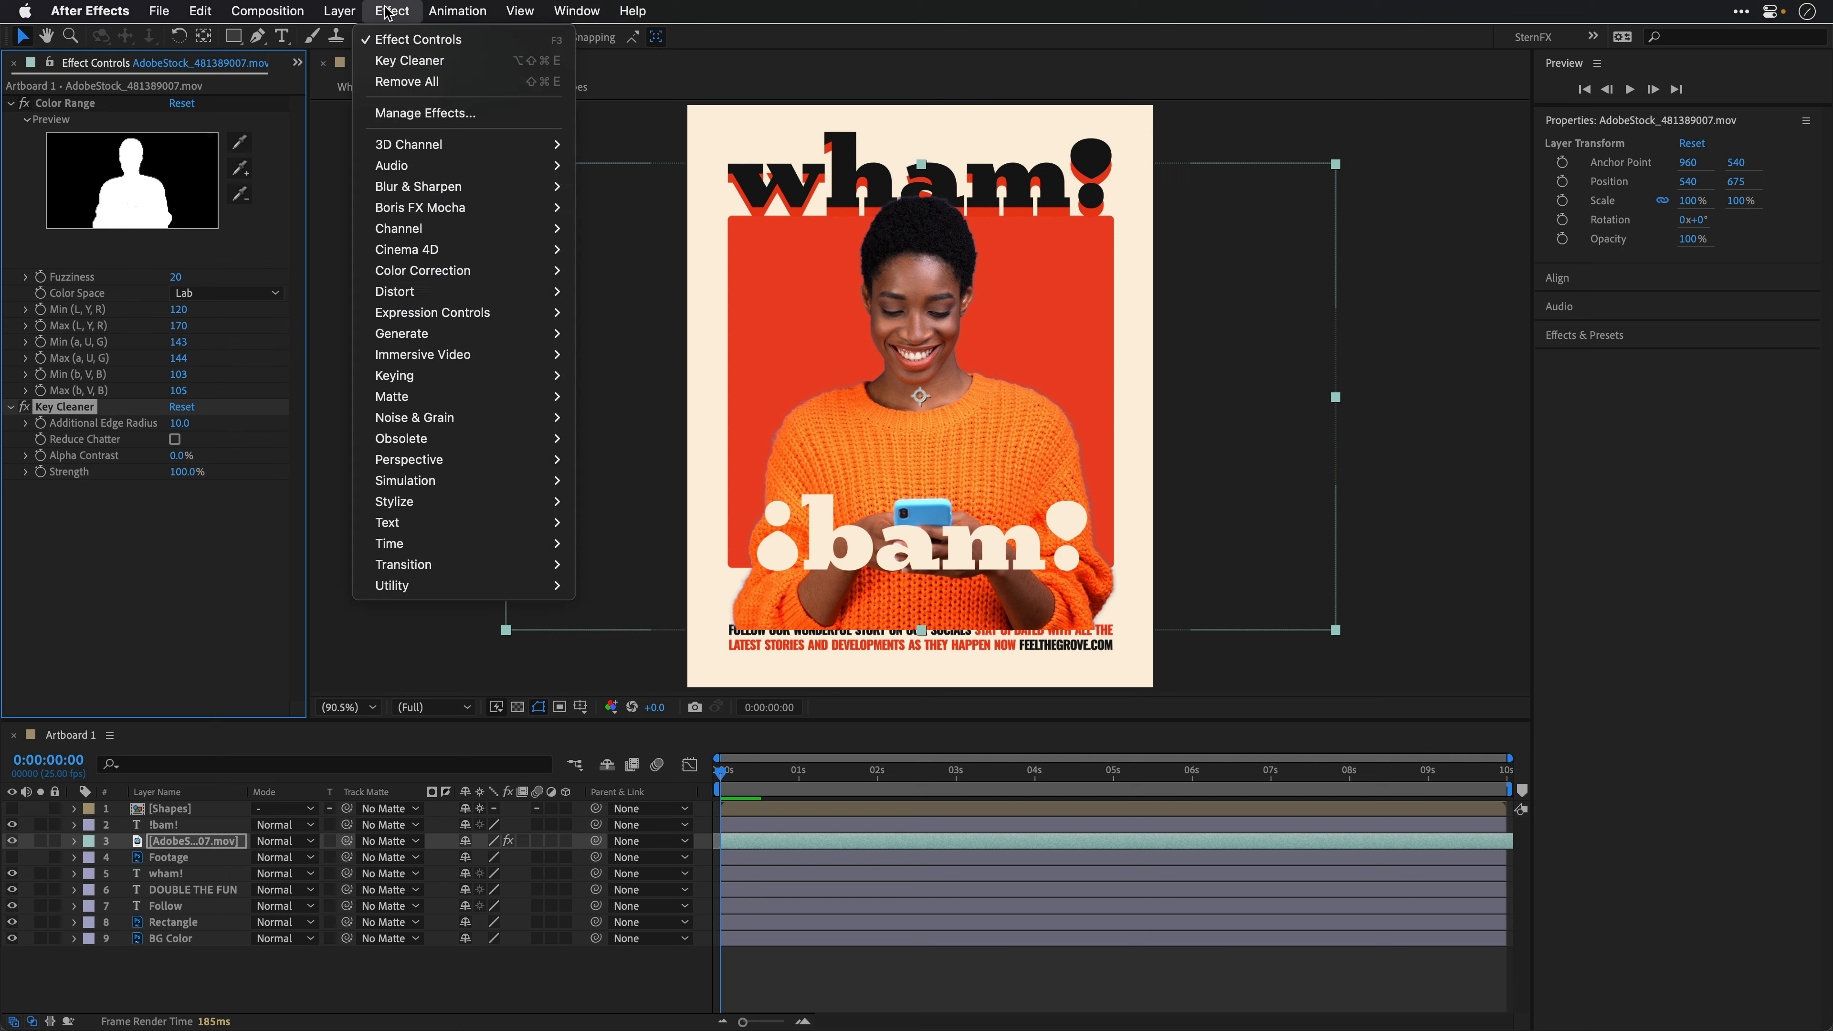
mouse_move(430, 396)
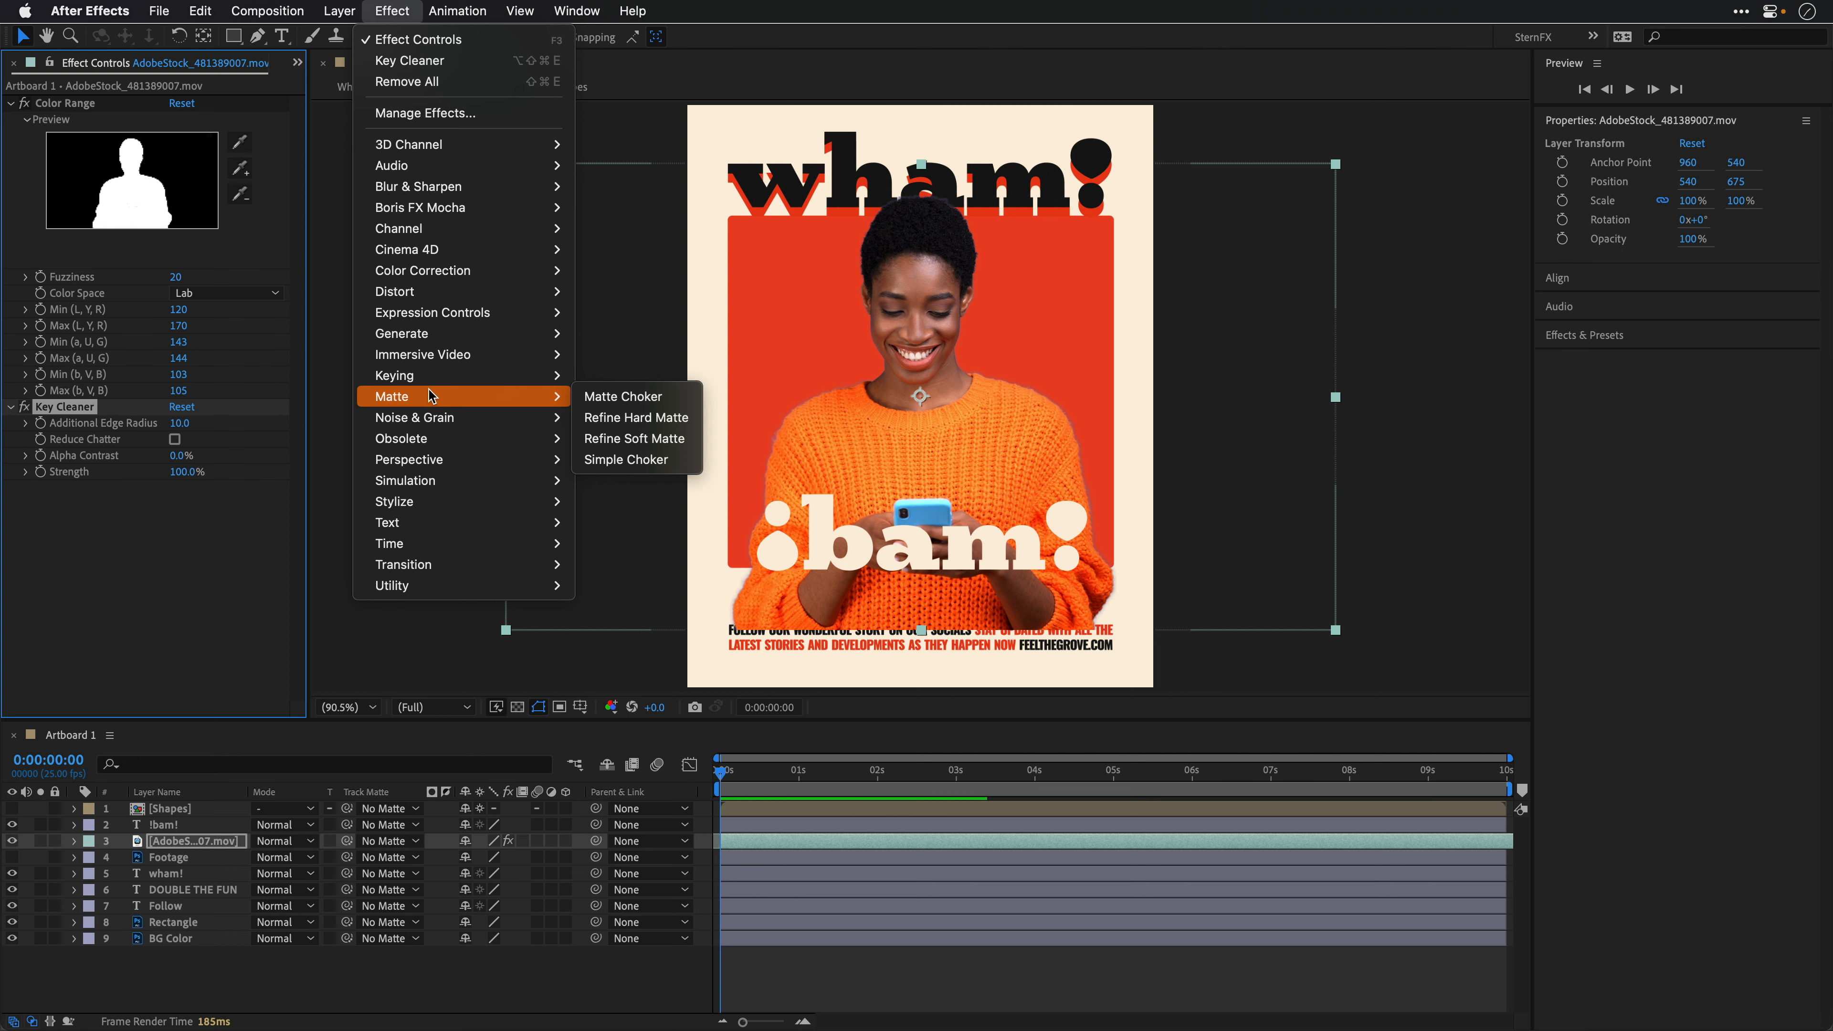
click(617, 466)
click(182, 520)
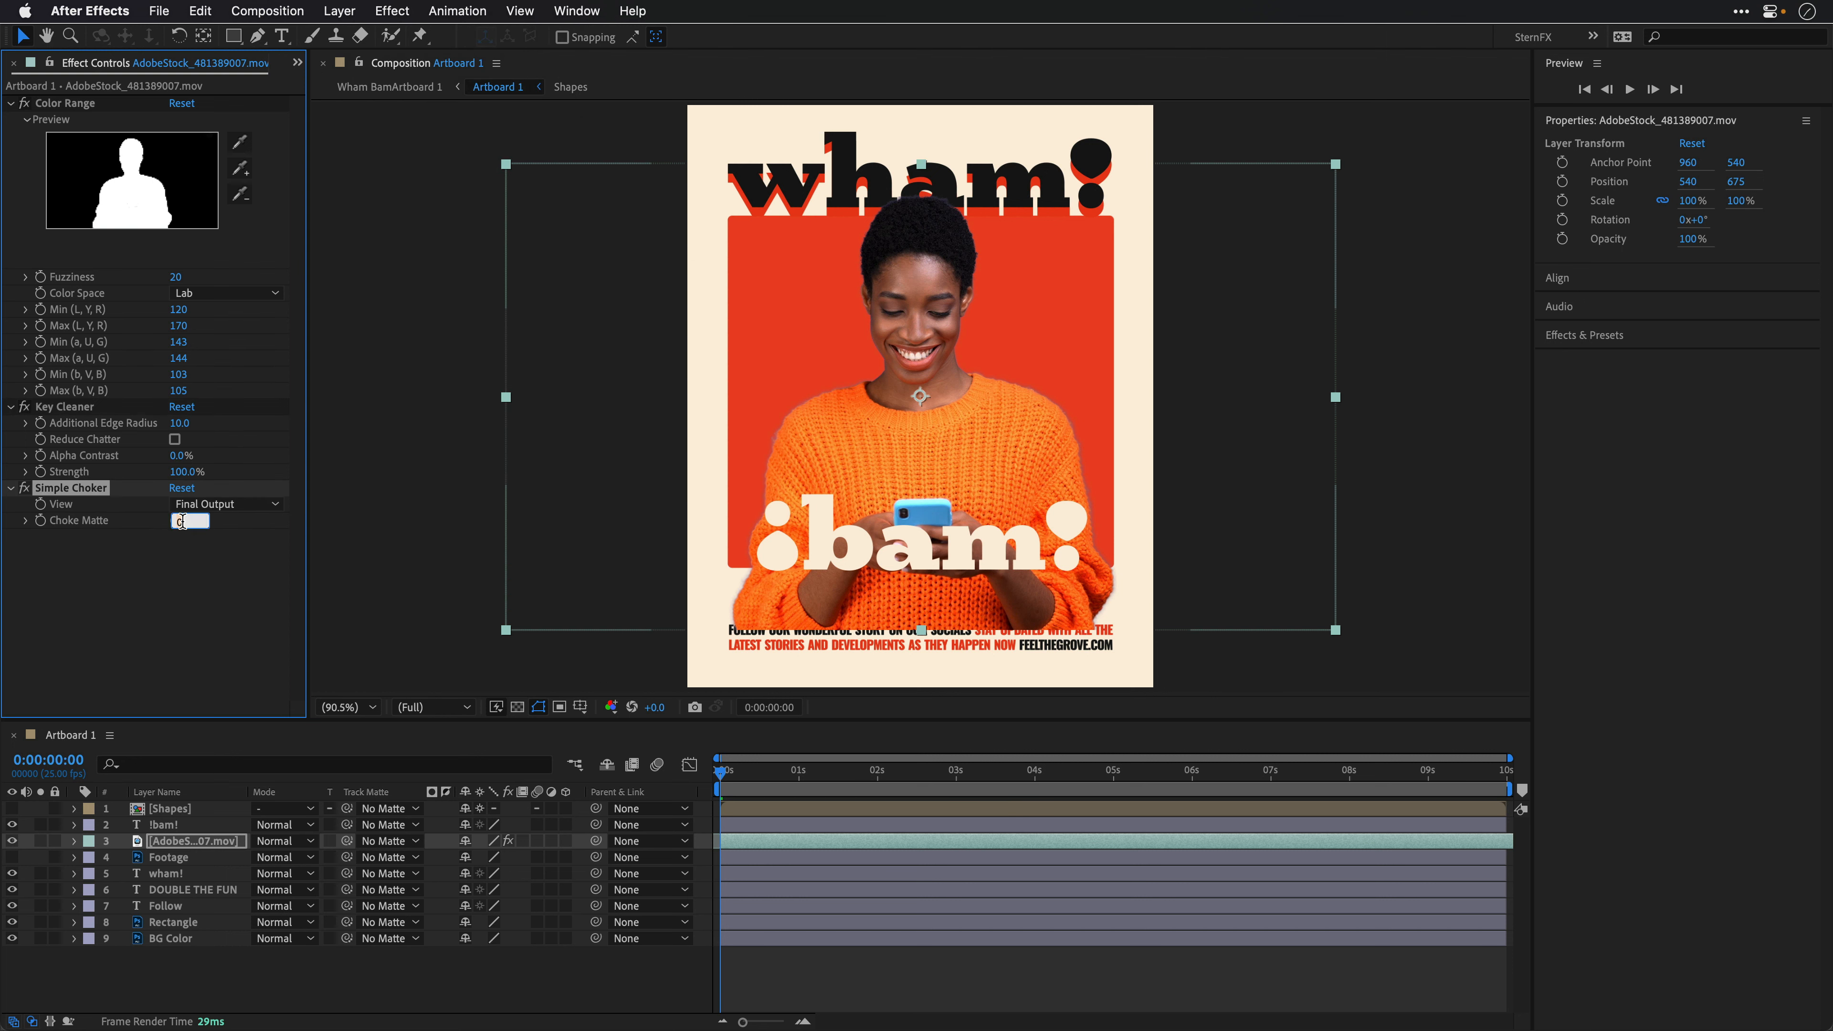
key(Return)
drag(736, 778, 546, 783)
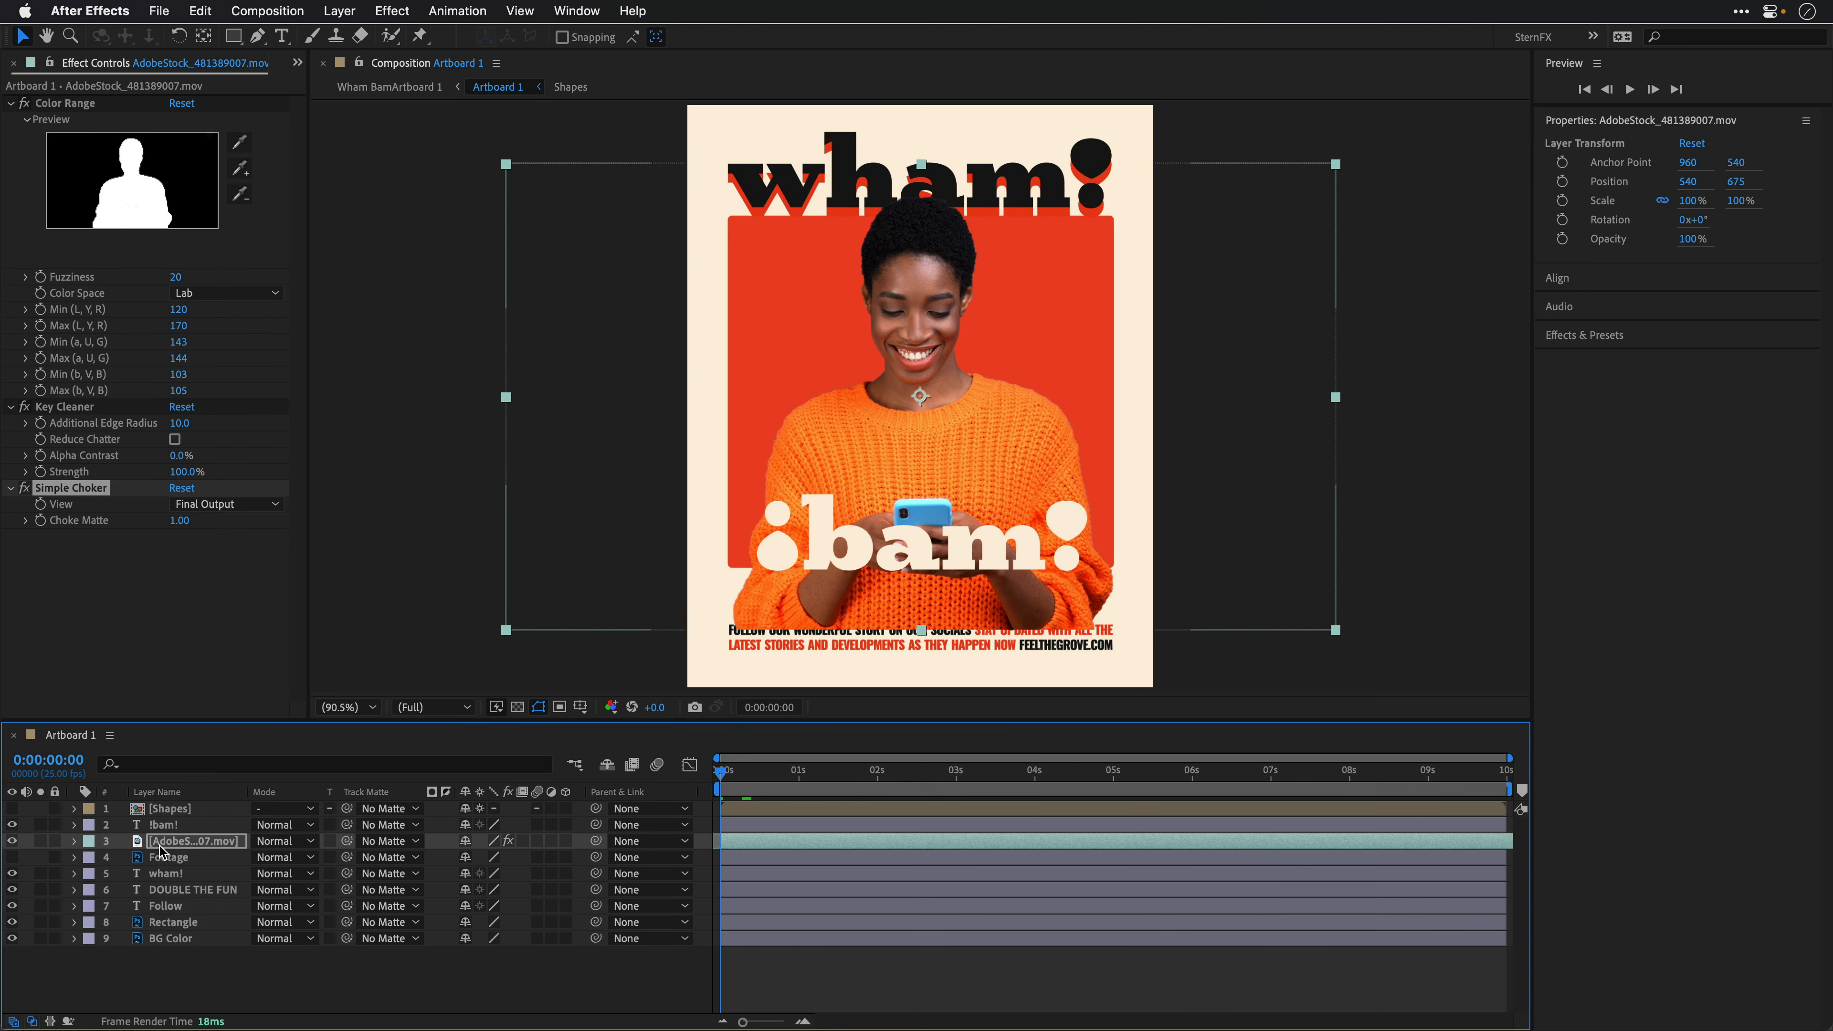
Step: Move the AdobeStock video clip below the Footage layer and make the Footage layer visible as a placement reference
drag(178, 846, 177, 864)
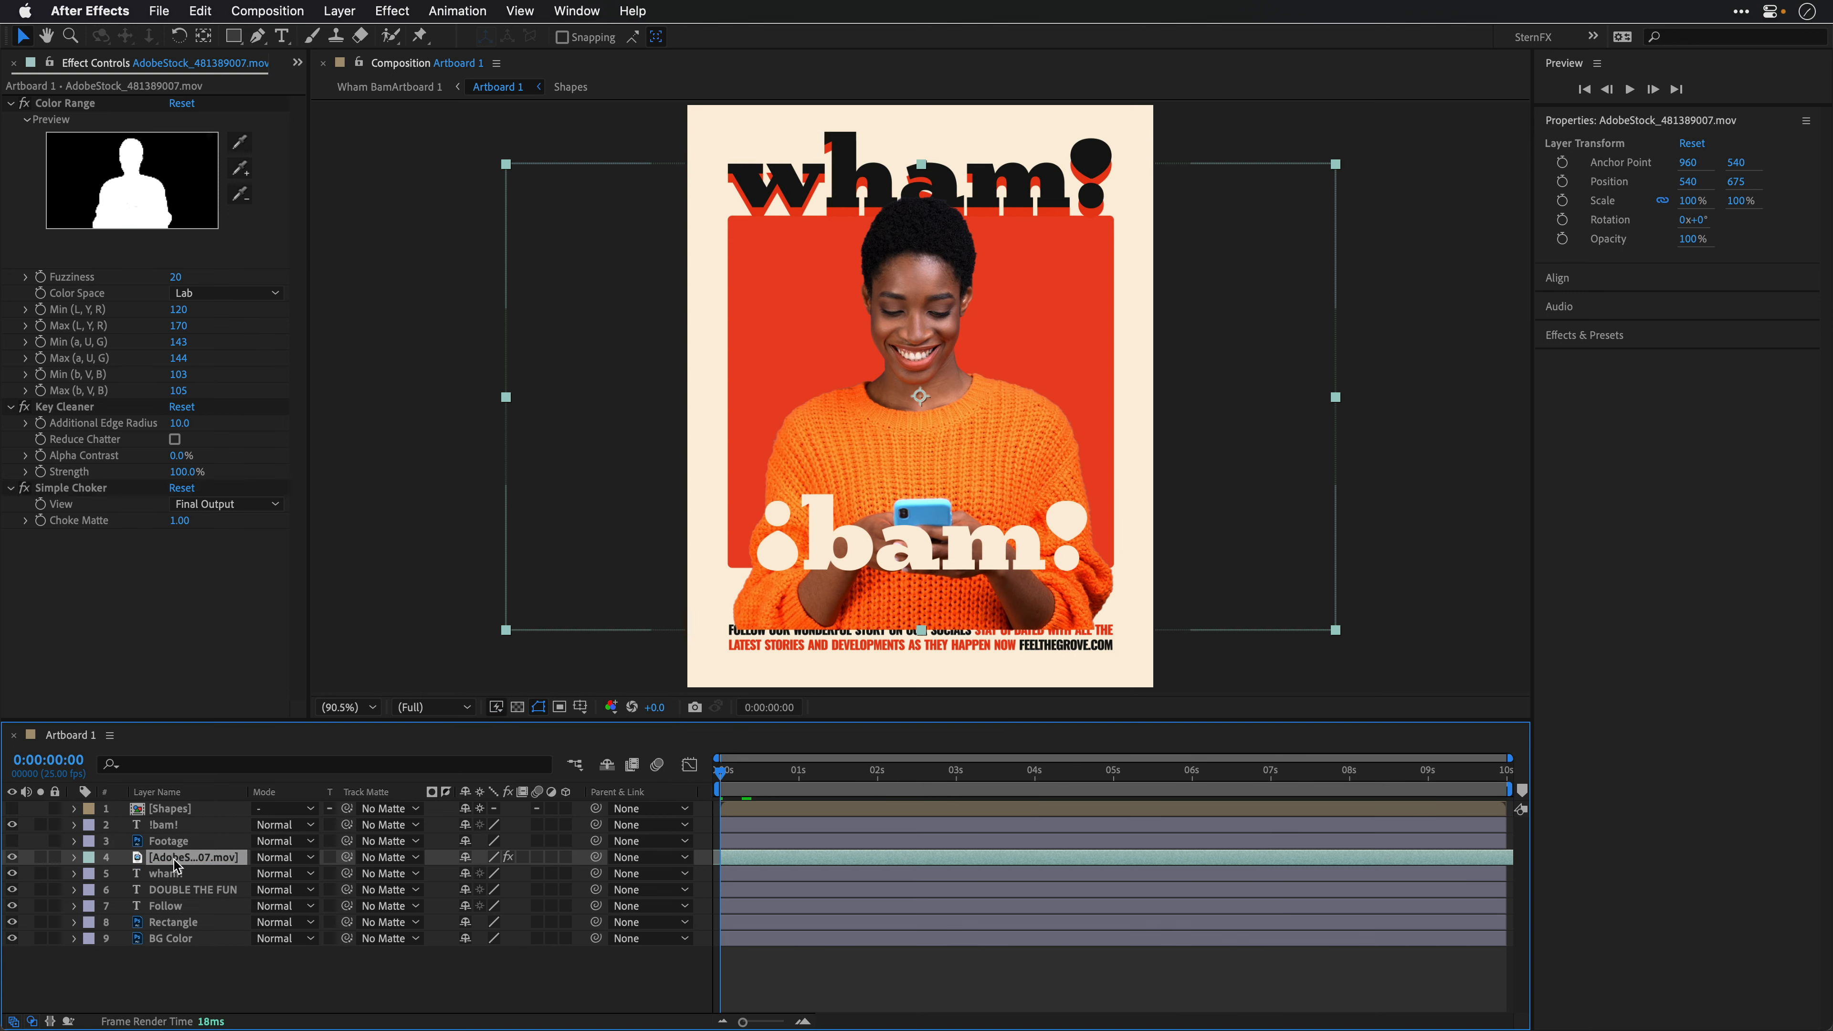
click(170, 844)
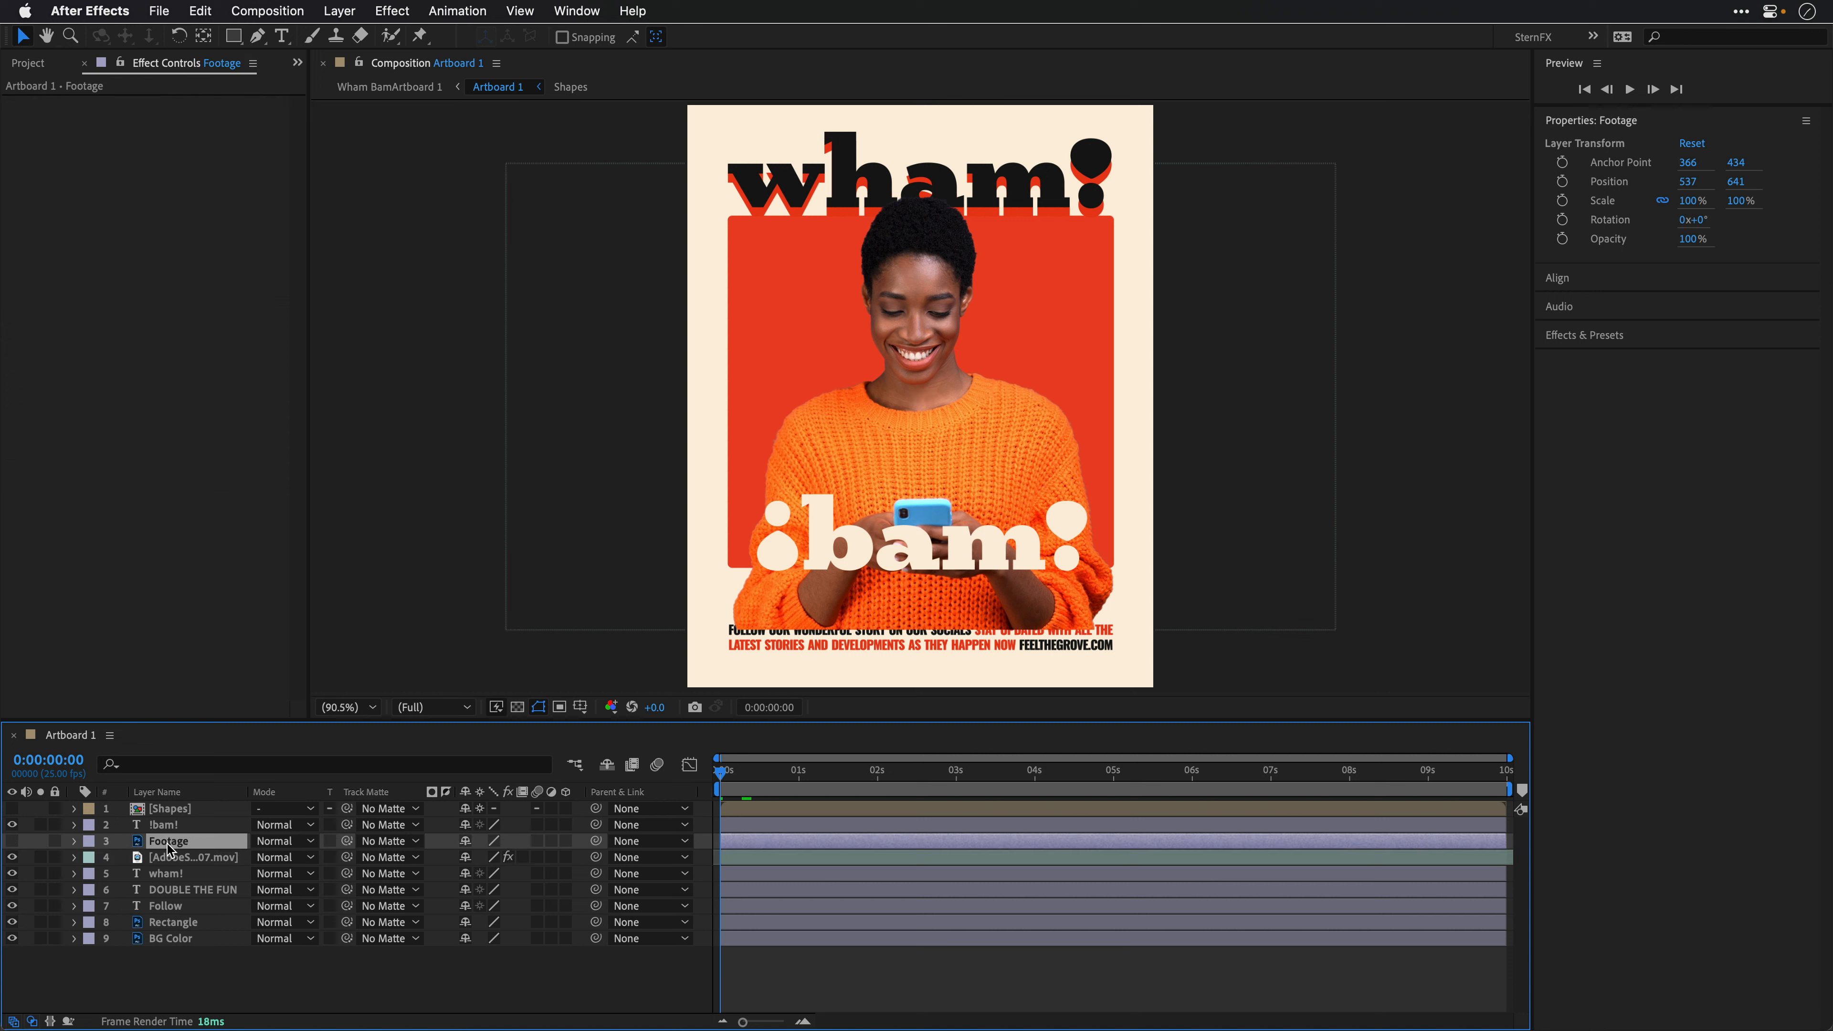
click(11, 841)
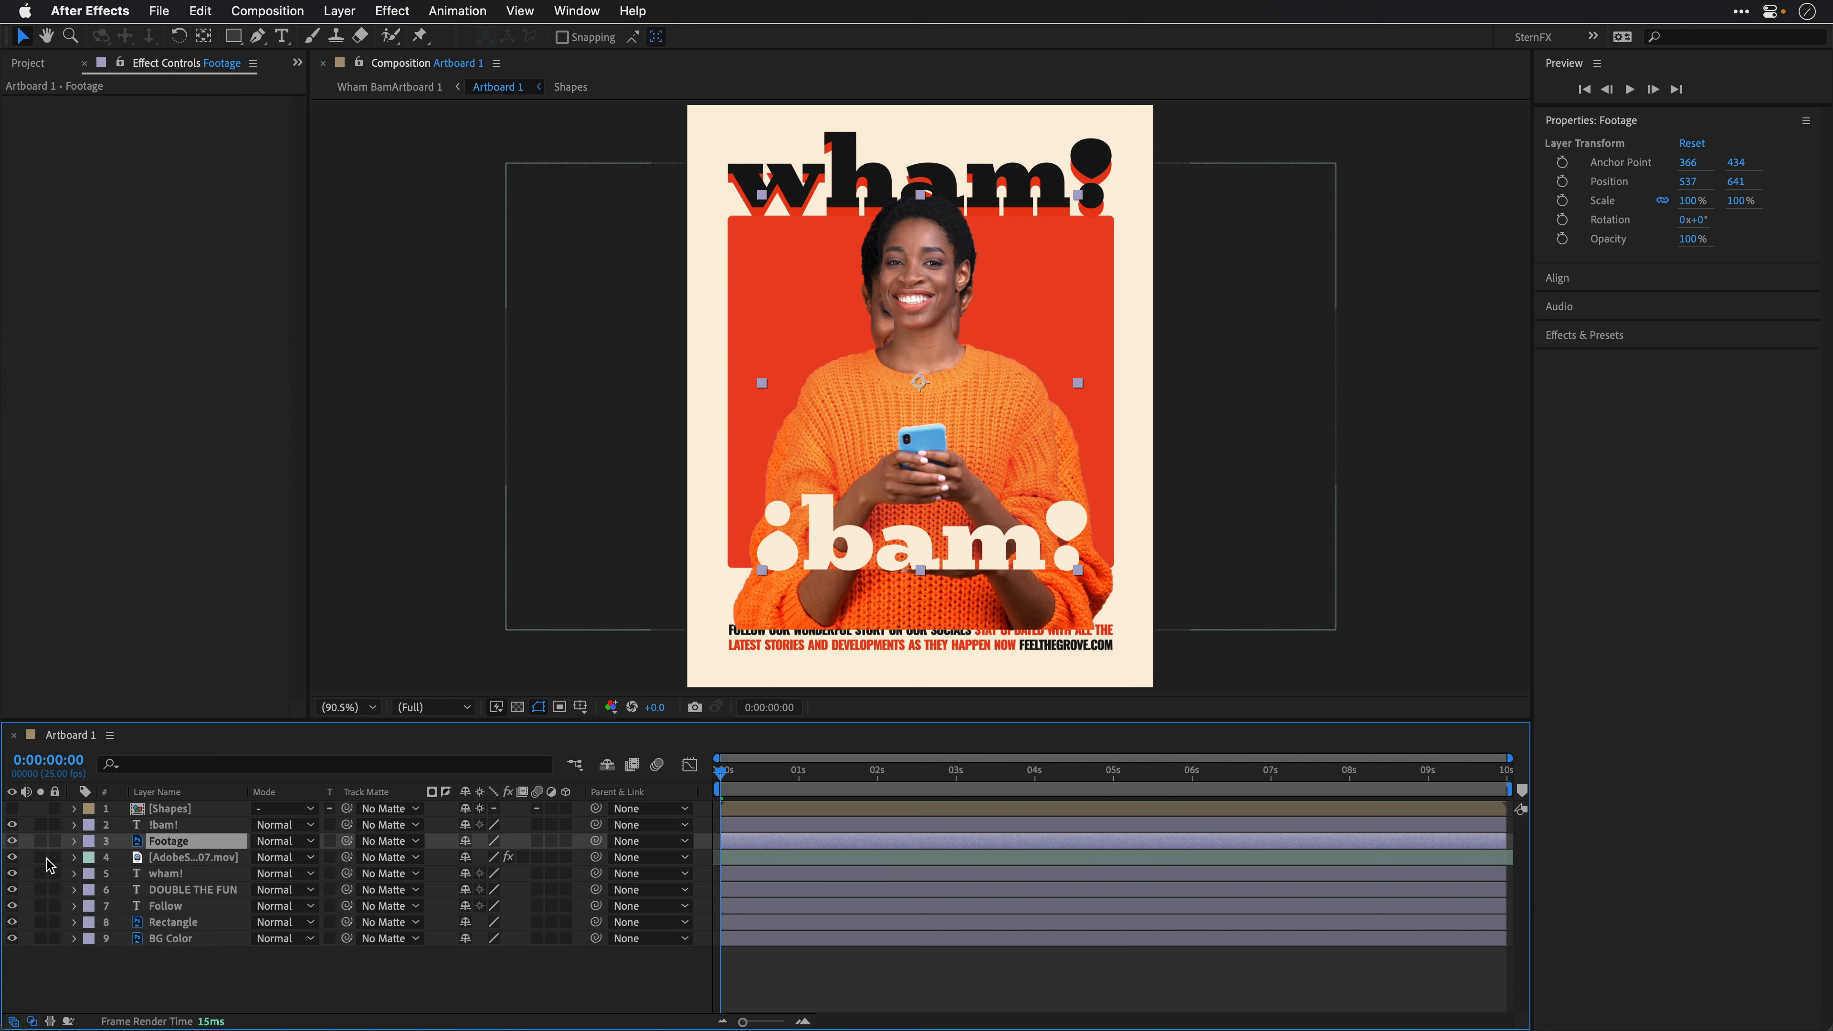
Step: Scale the AdobeStock clip to 83% and move it up so its lower edge meets the red rectangle's lower edge
click(196, 860)
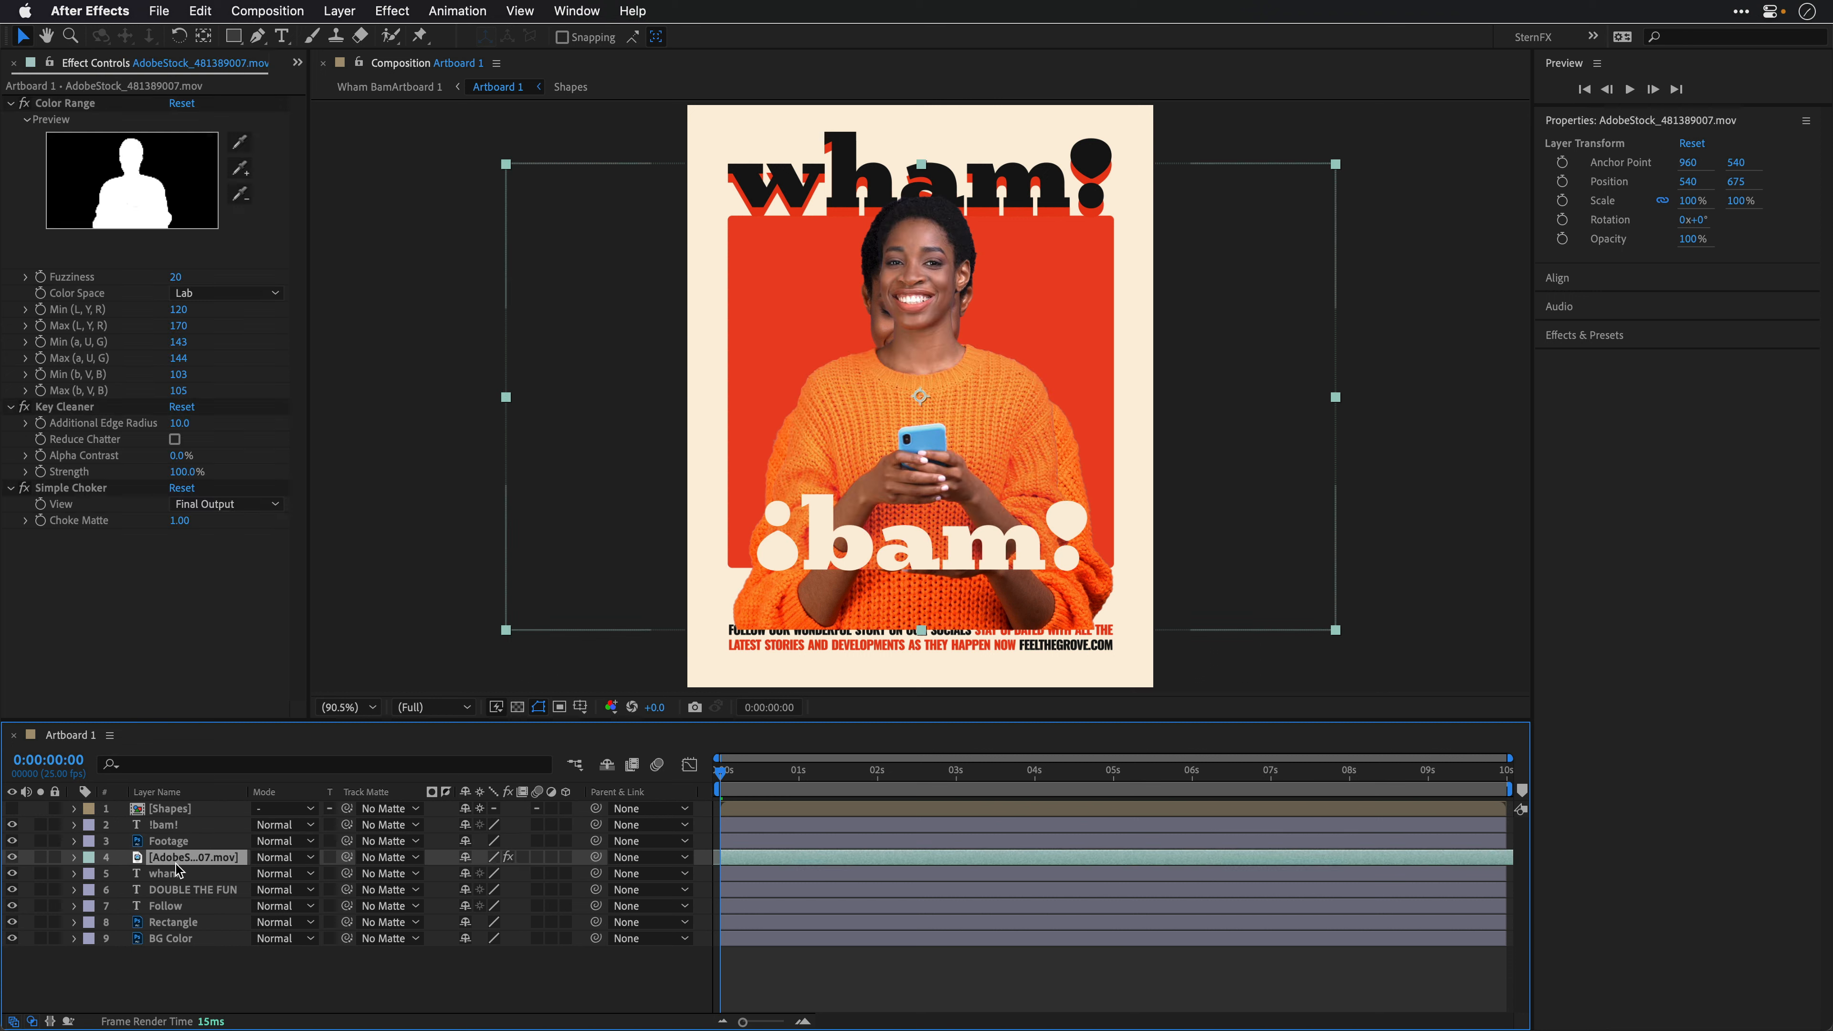
key(s)
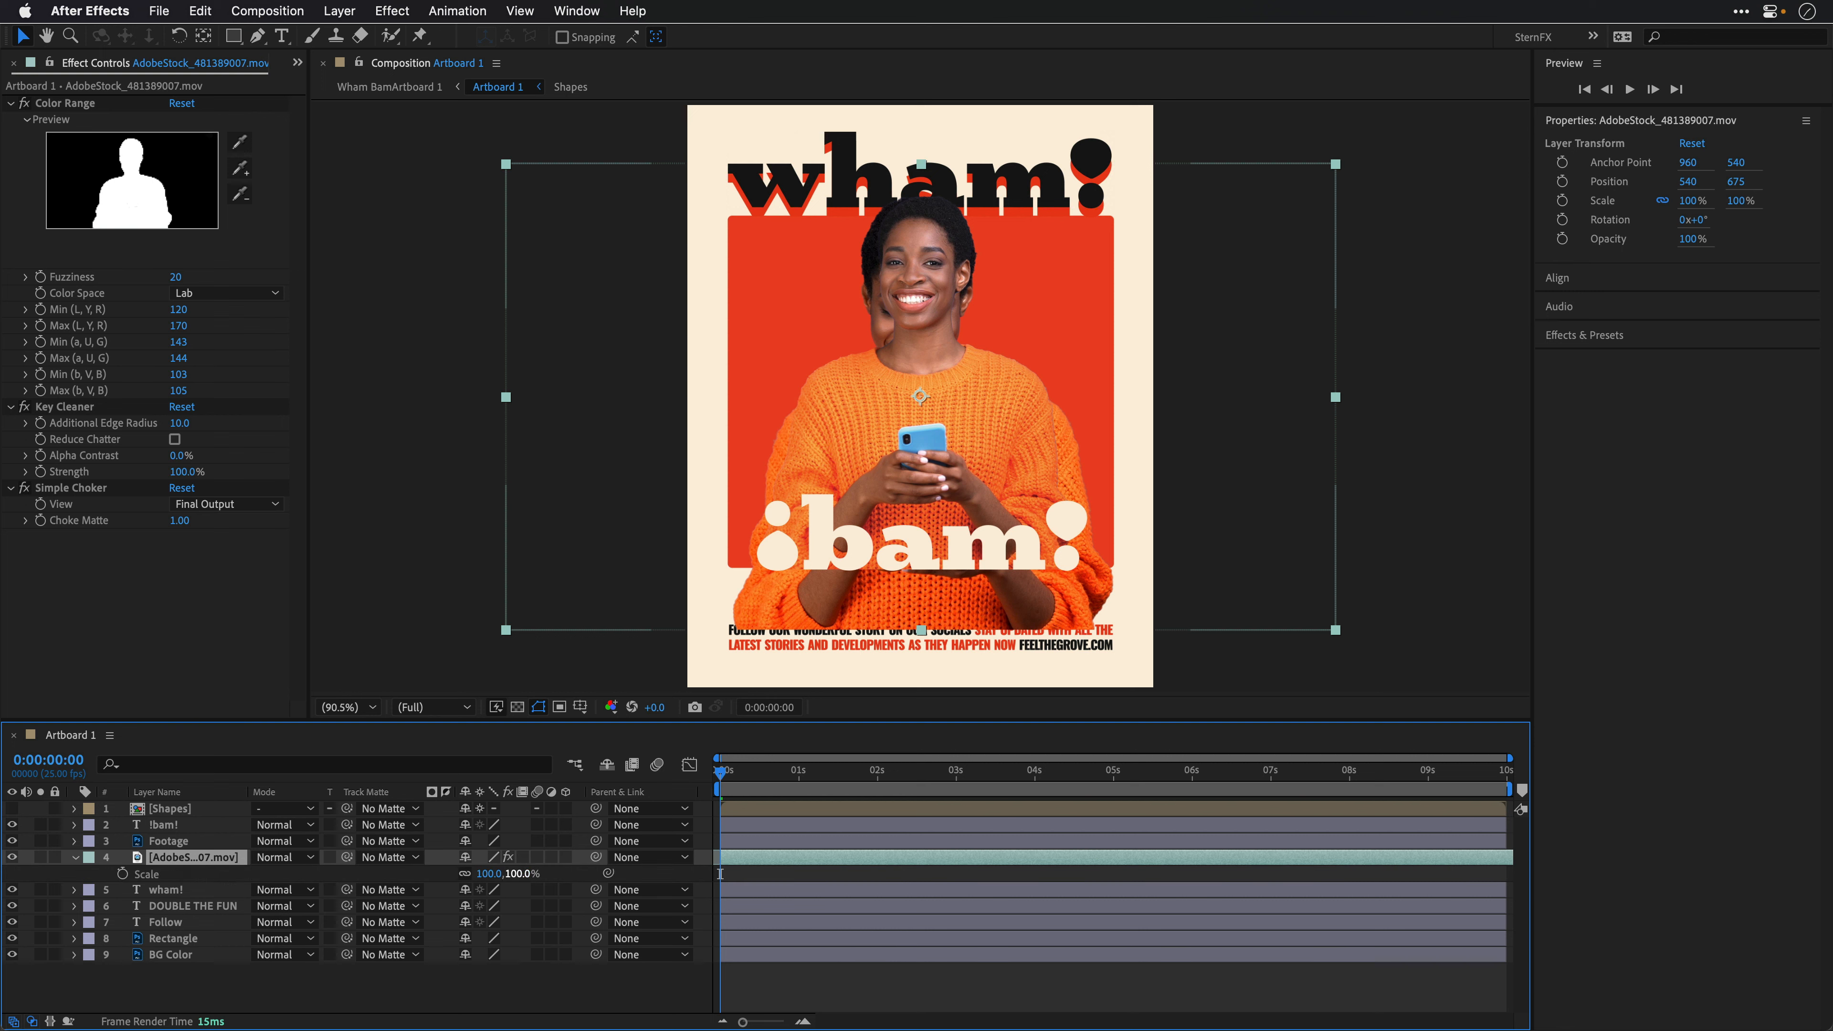
drag(514, 873, 498, 877)
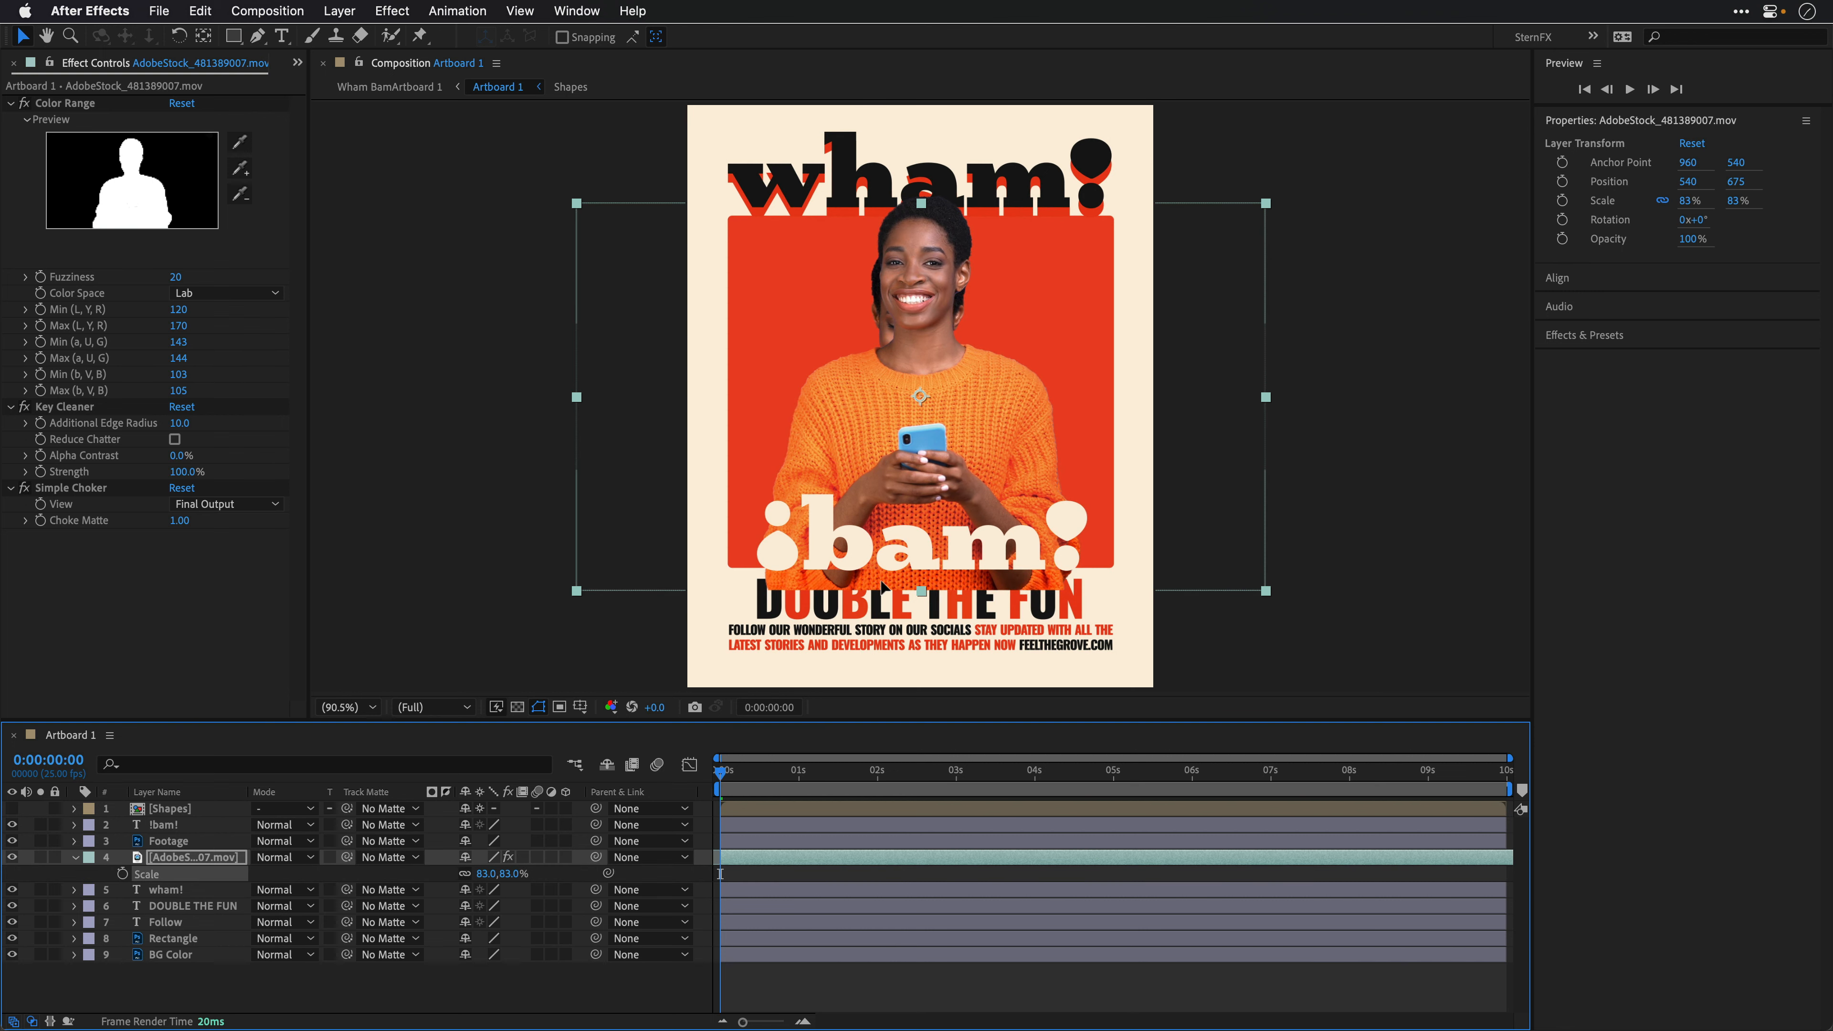
drag(886, 587, 884, 566)
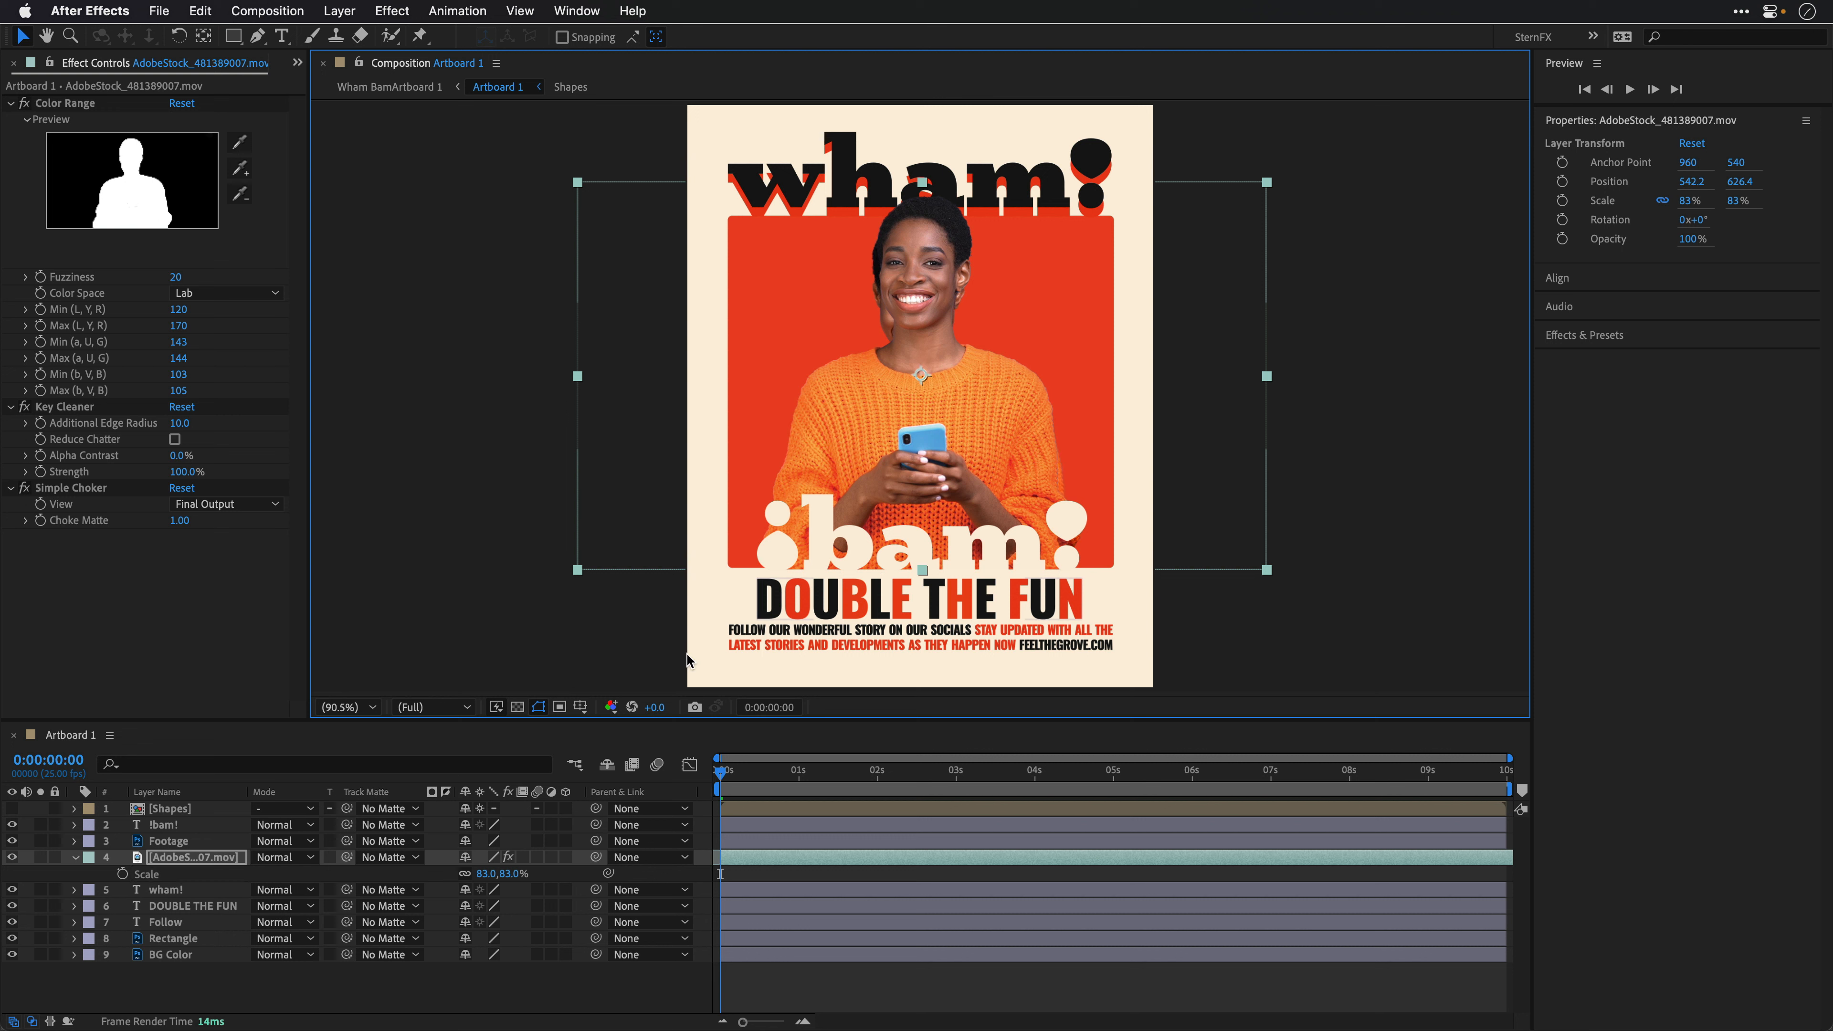
Step: Hide the Footage layer, collapse the clip's properties, and preview the keyed clip's playback in the poster
click(11, 841)
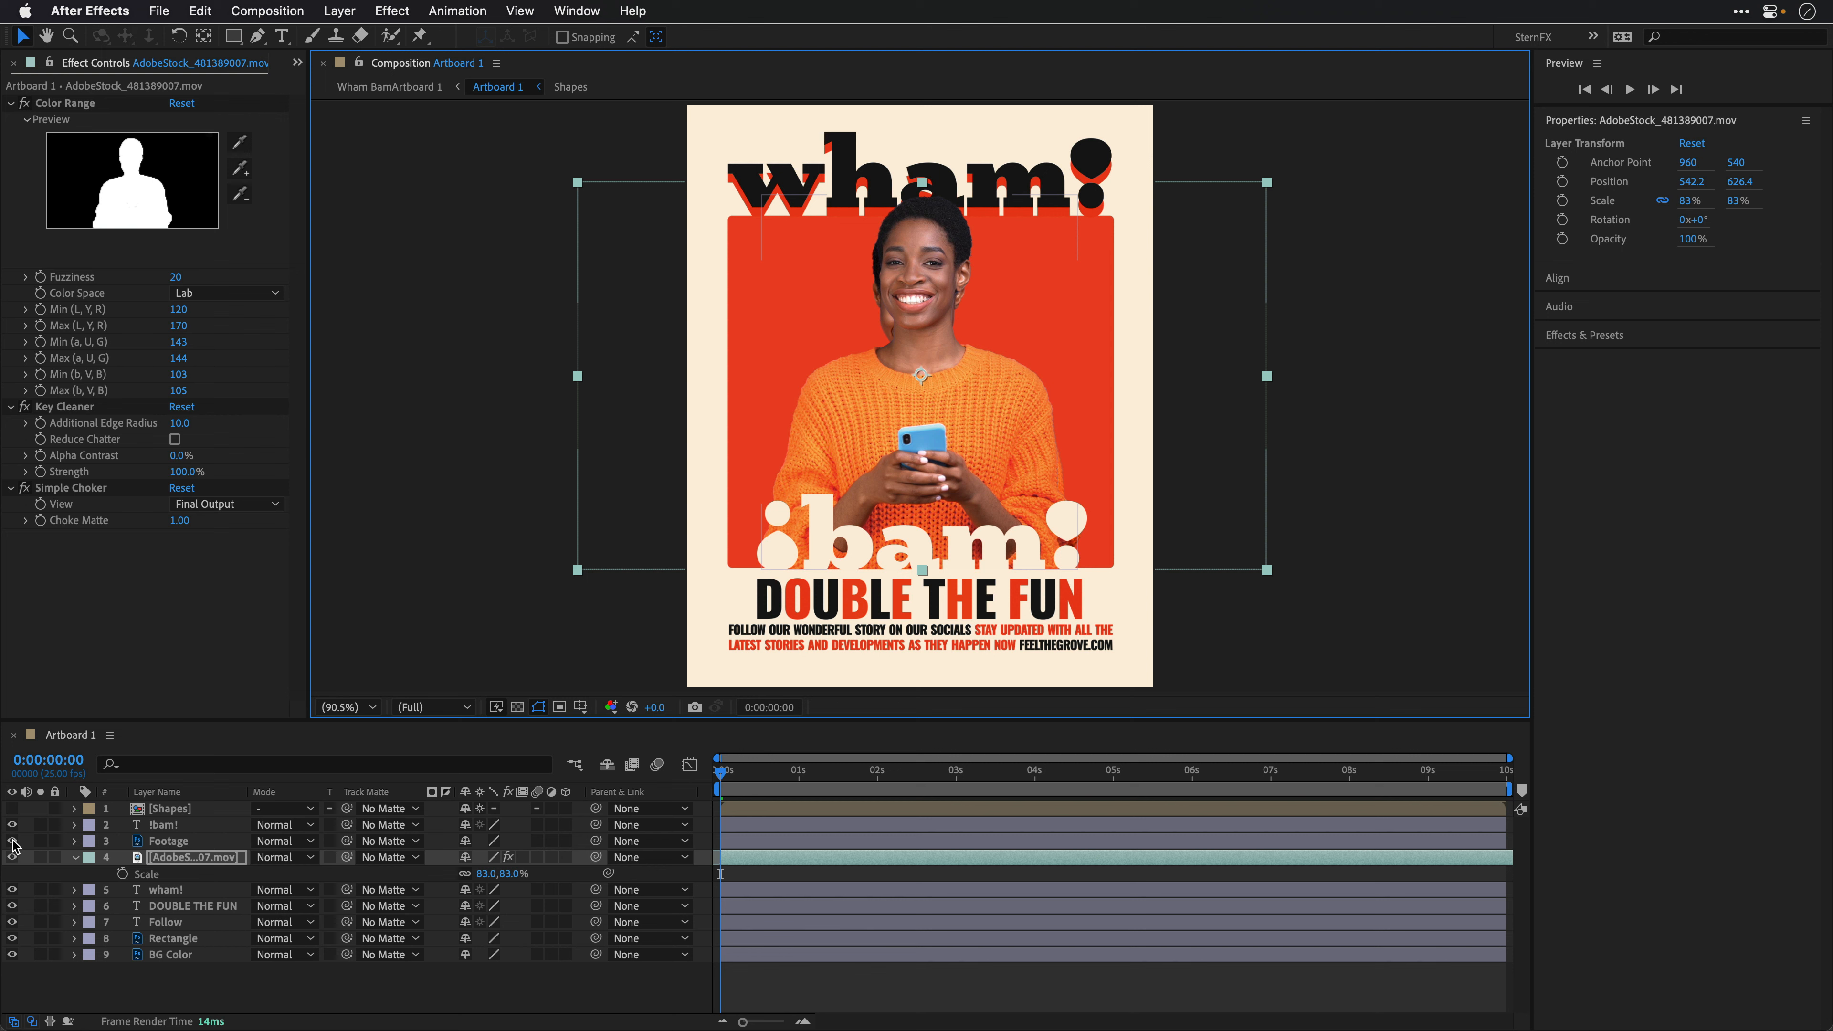
click(75, 858)
key(space)
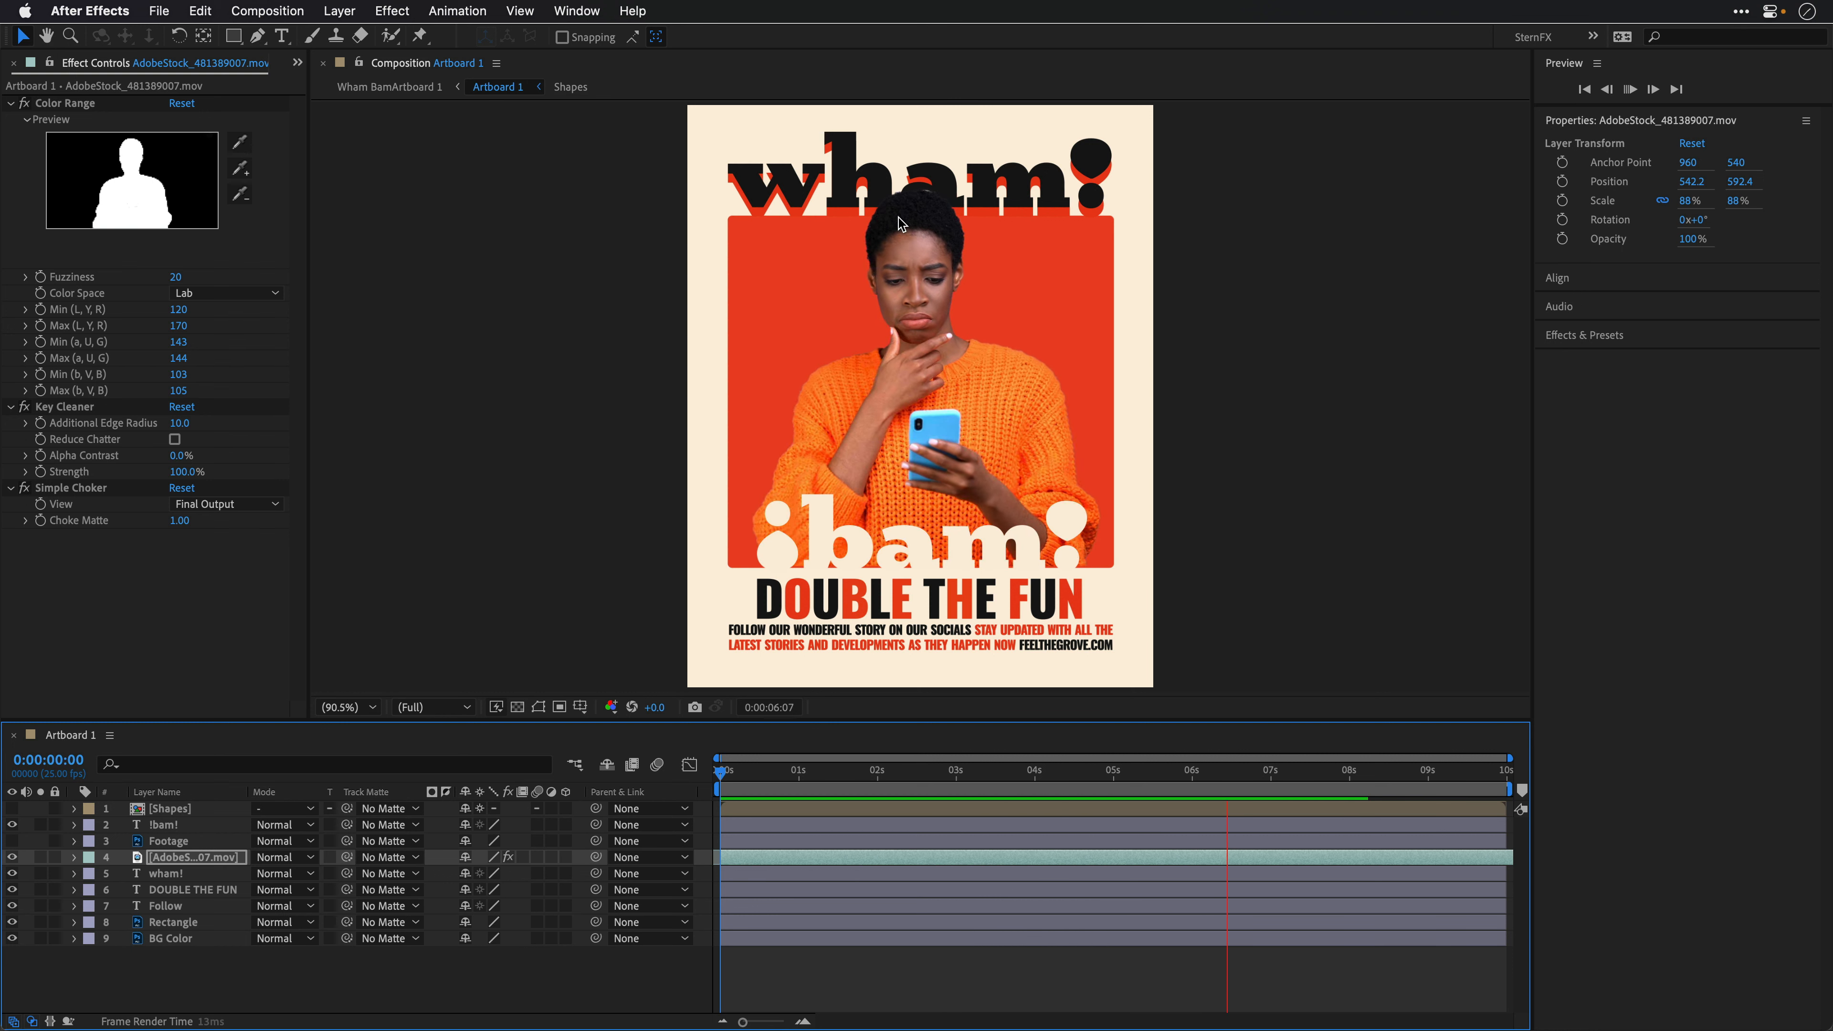
key(space)
Step: Set the AdobeStock clip's scale to 86%, preview the playback, and return the playhead to 0:00:00:00
key(s)
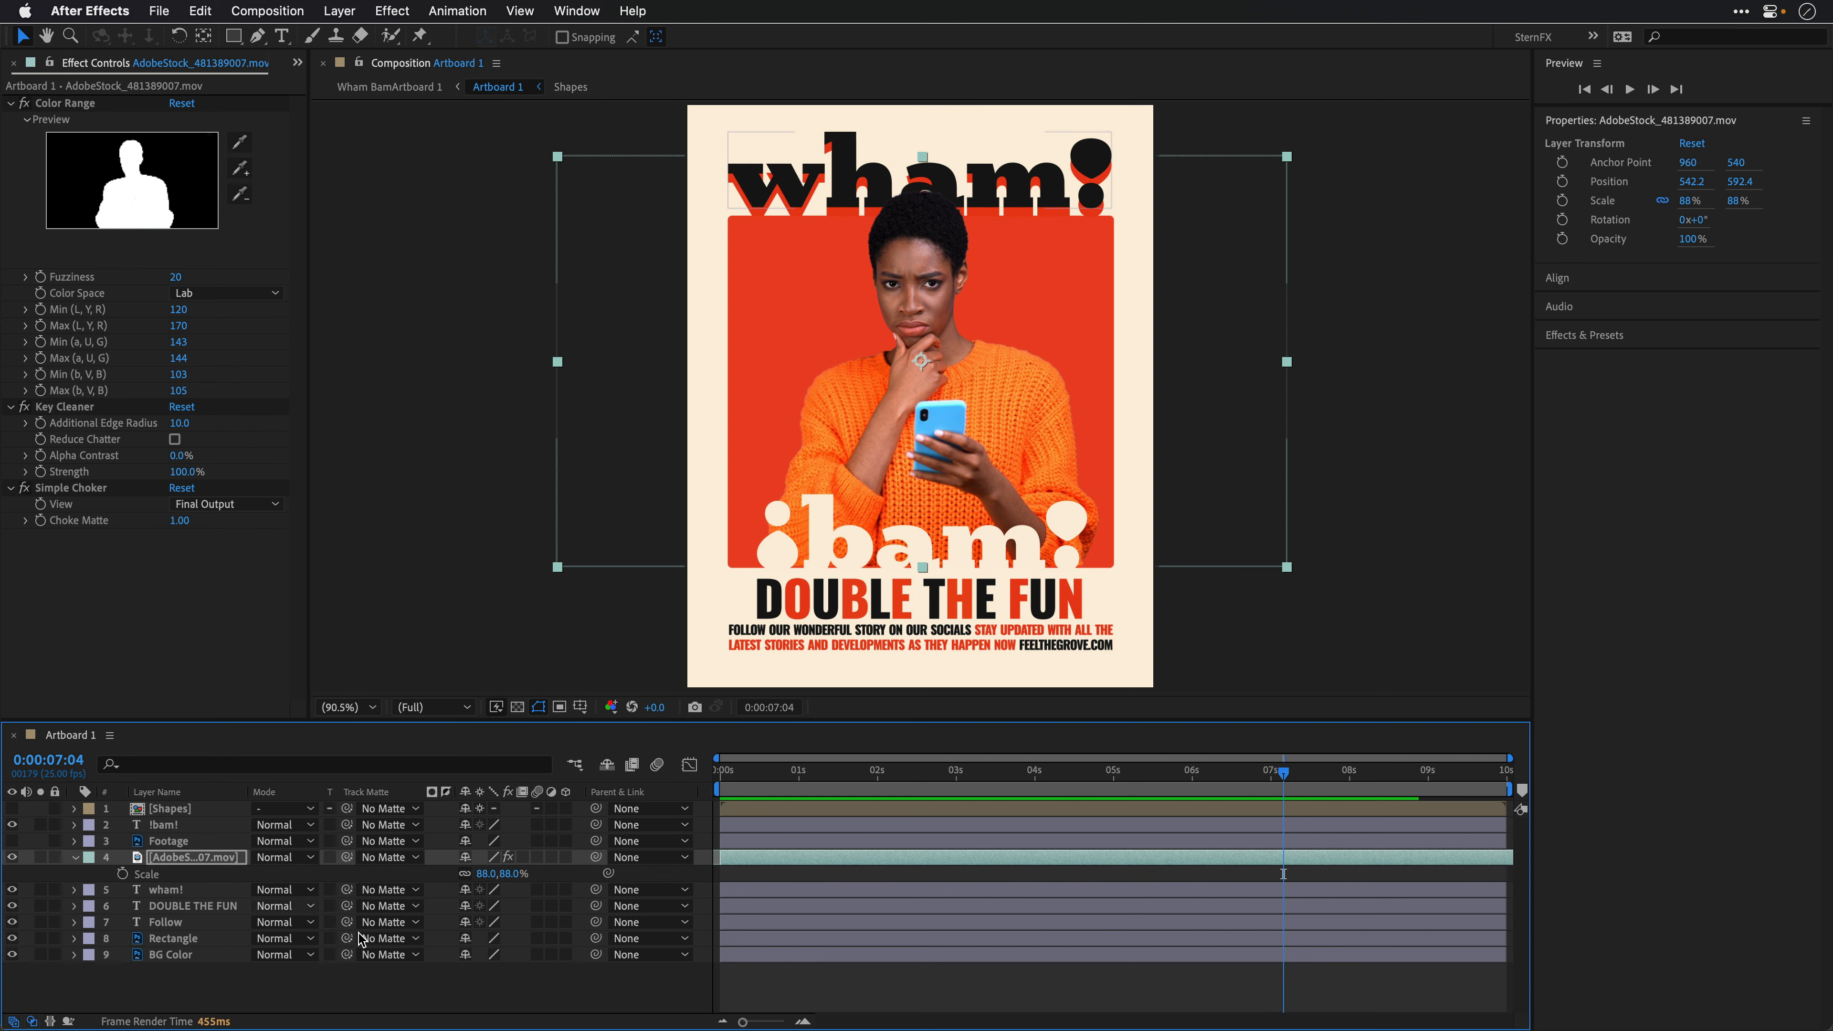
click(509, 873)
text(86)
key(Return)
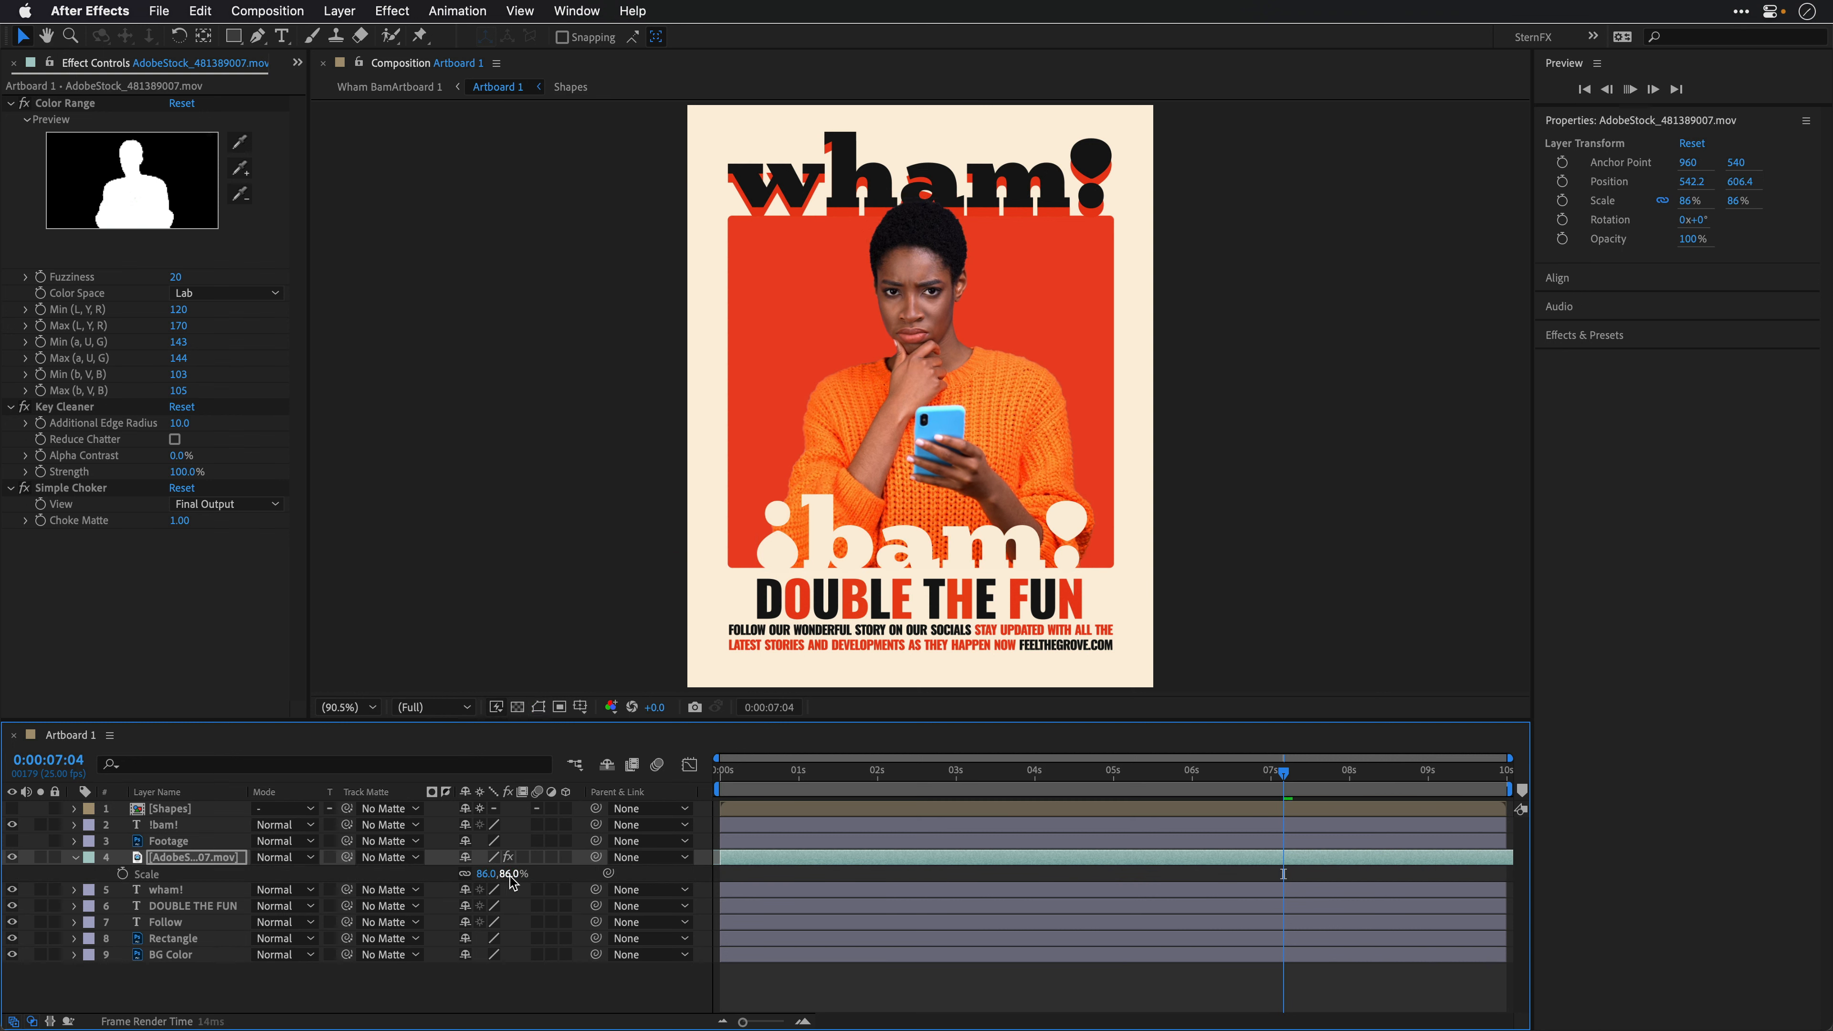
key(space)
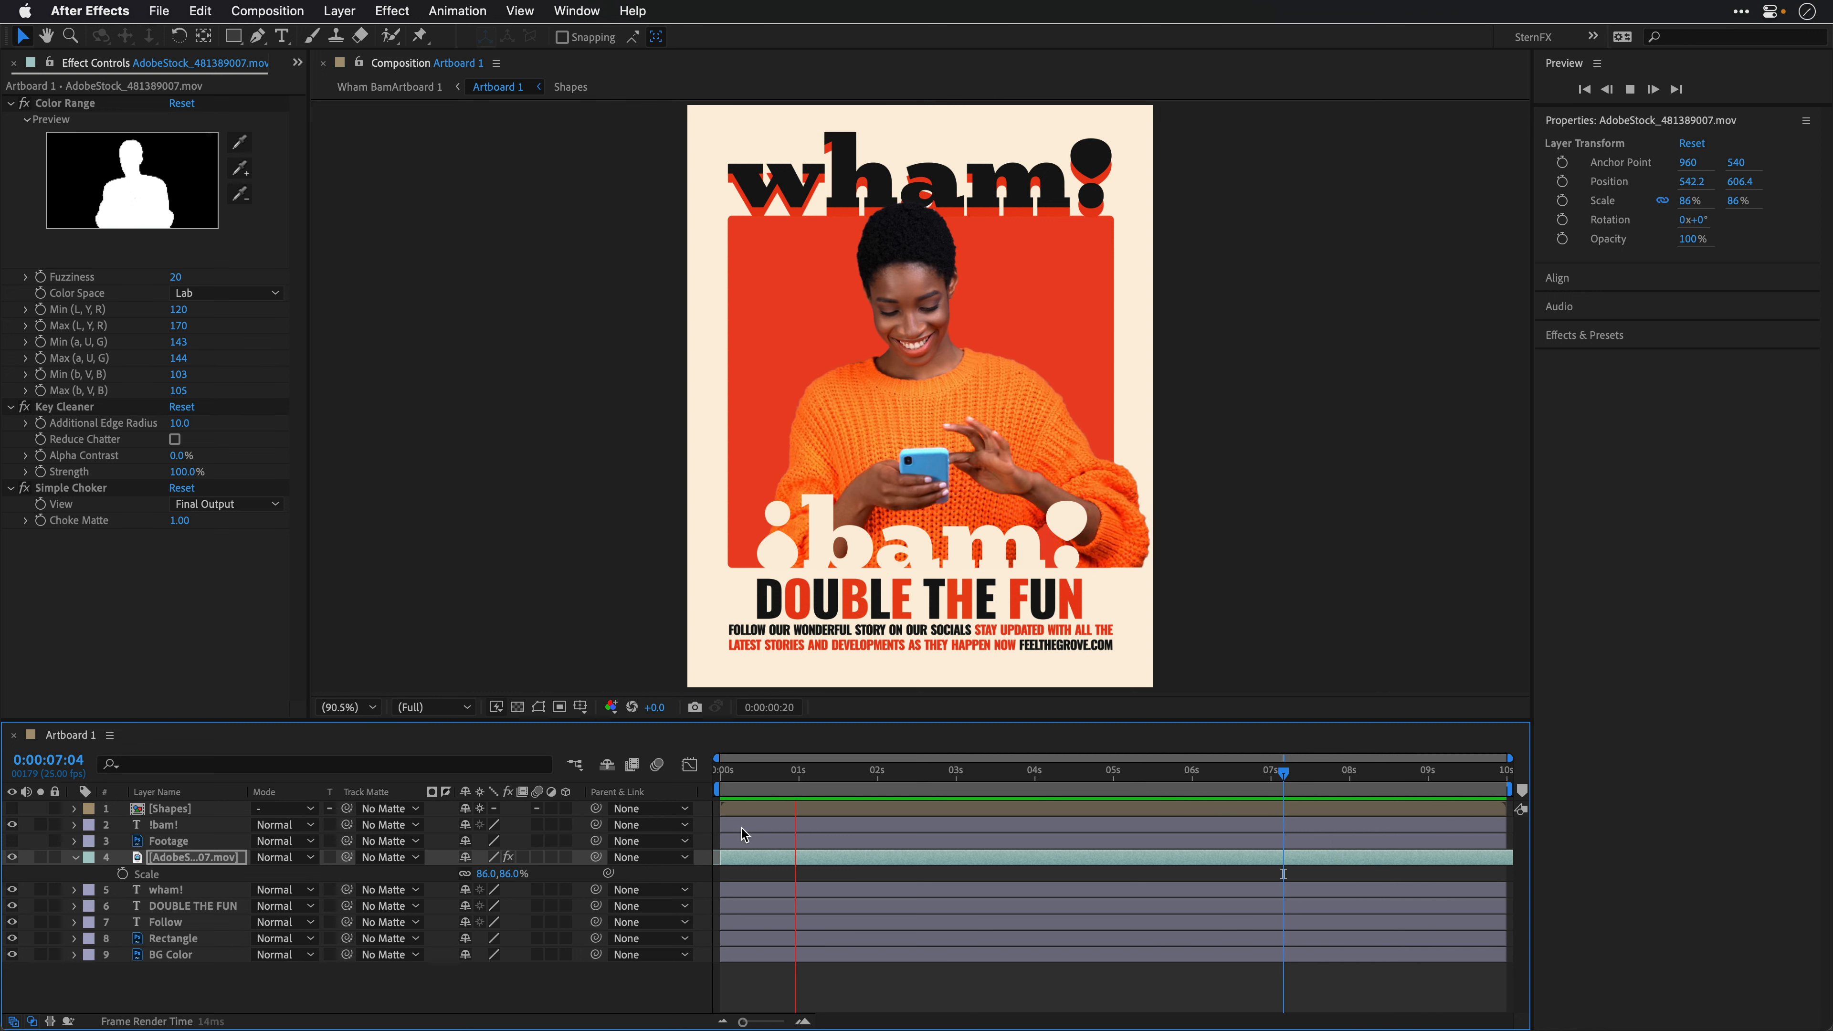
key(space)
click(74, 858)
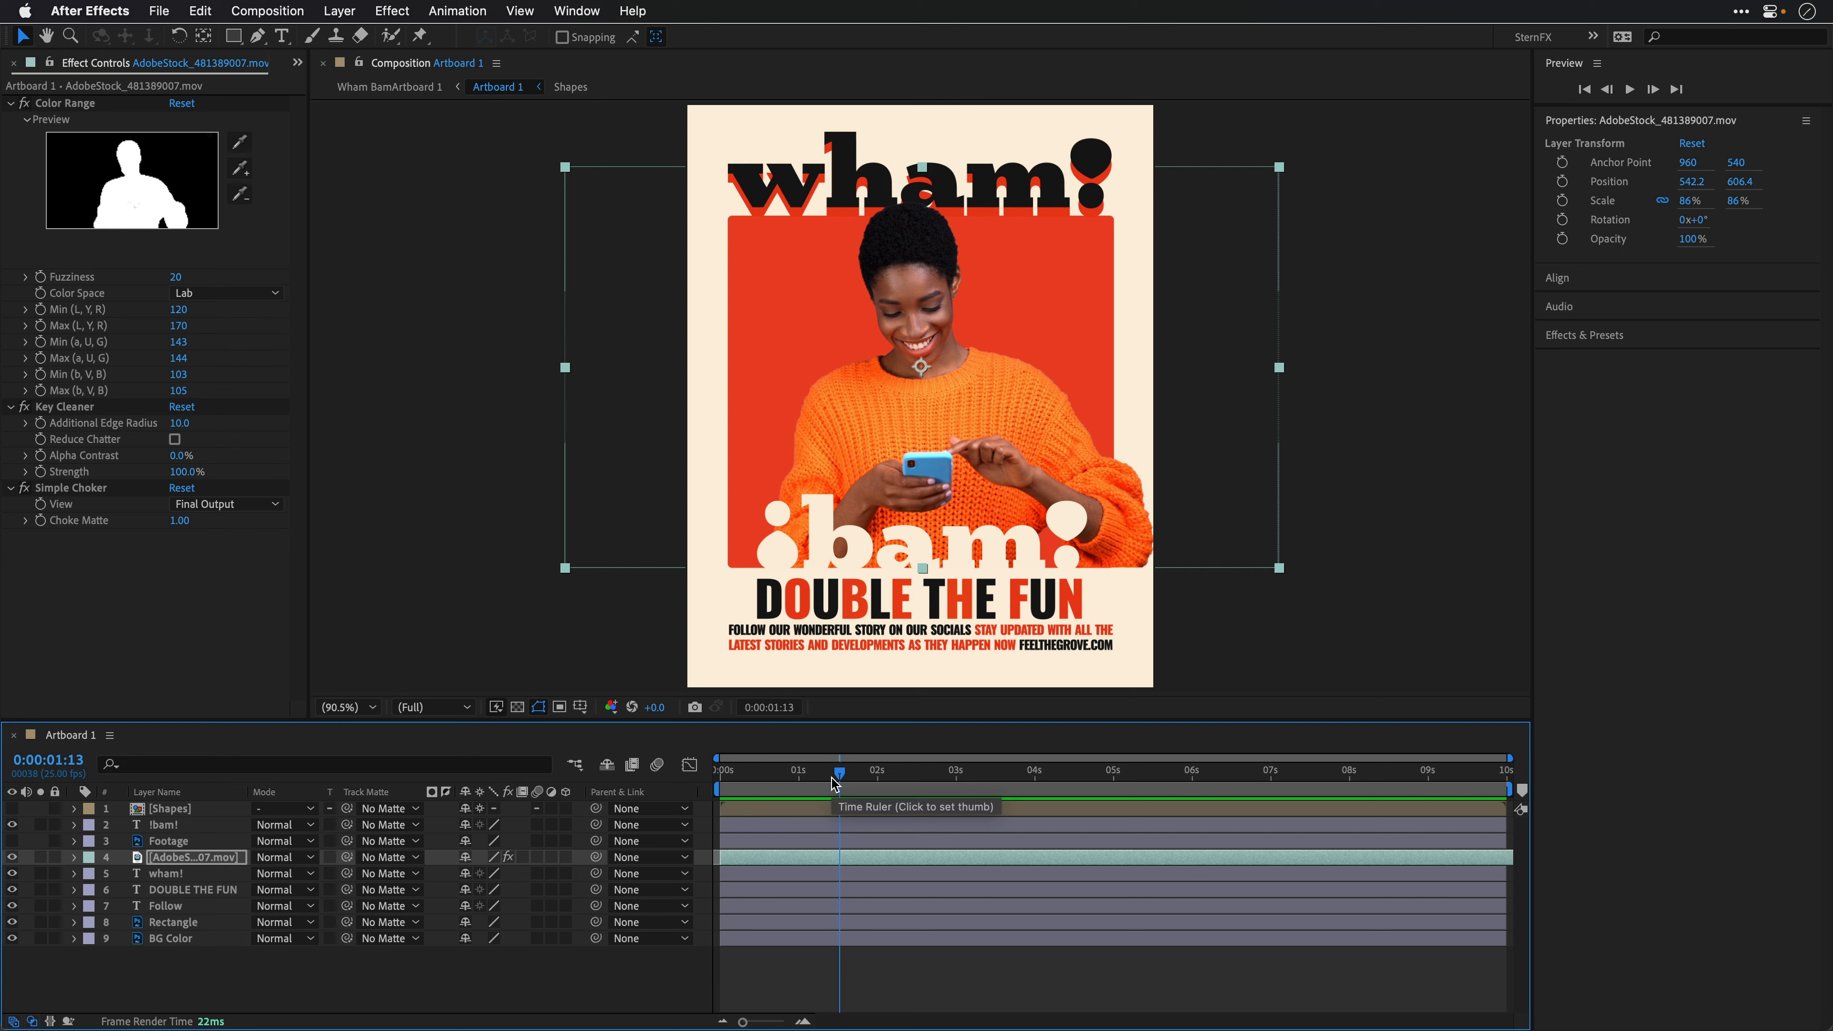
drag(834, 776, 720, 774)
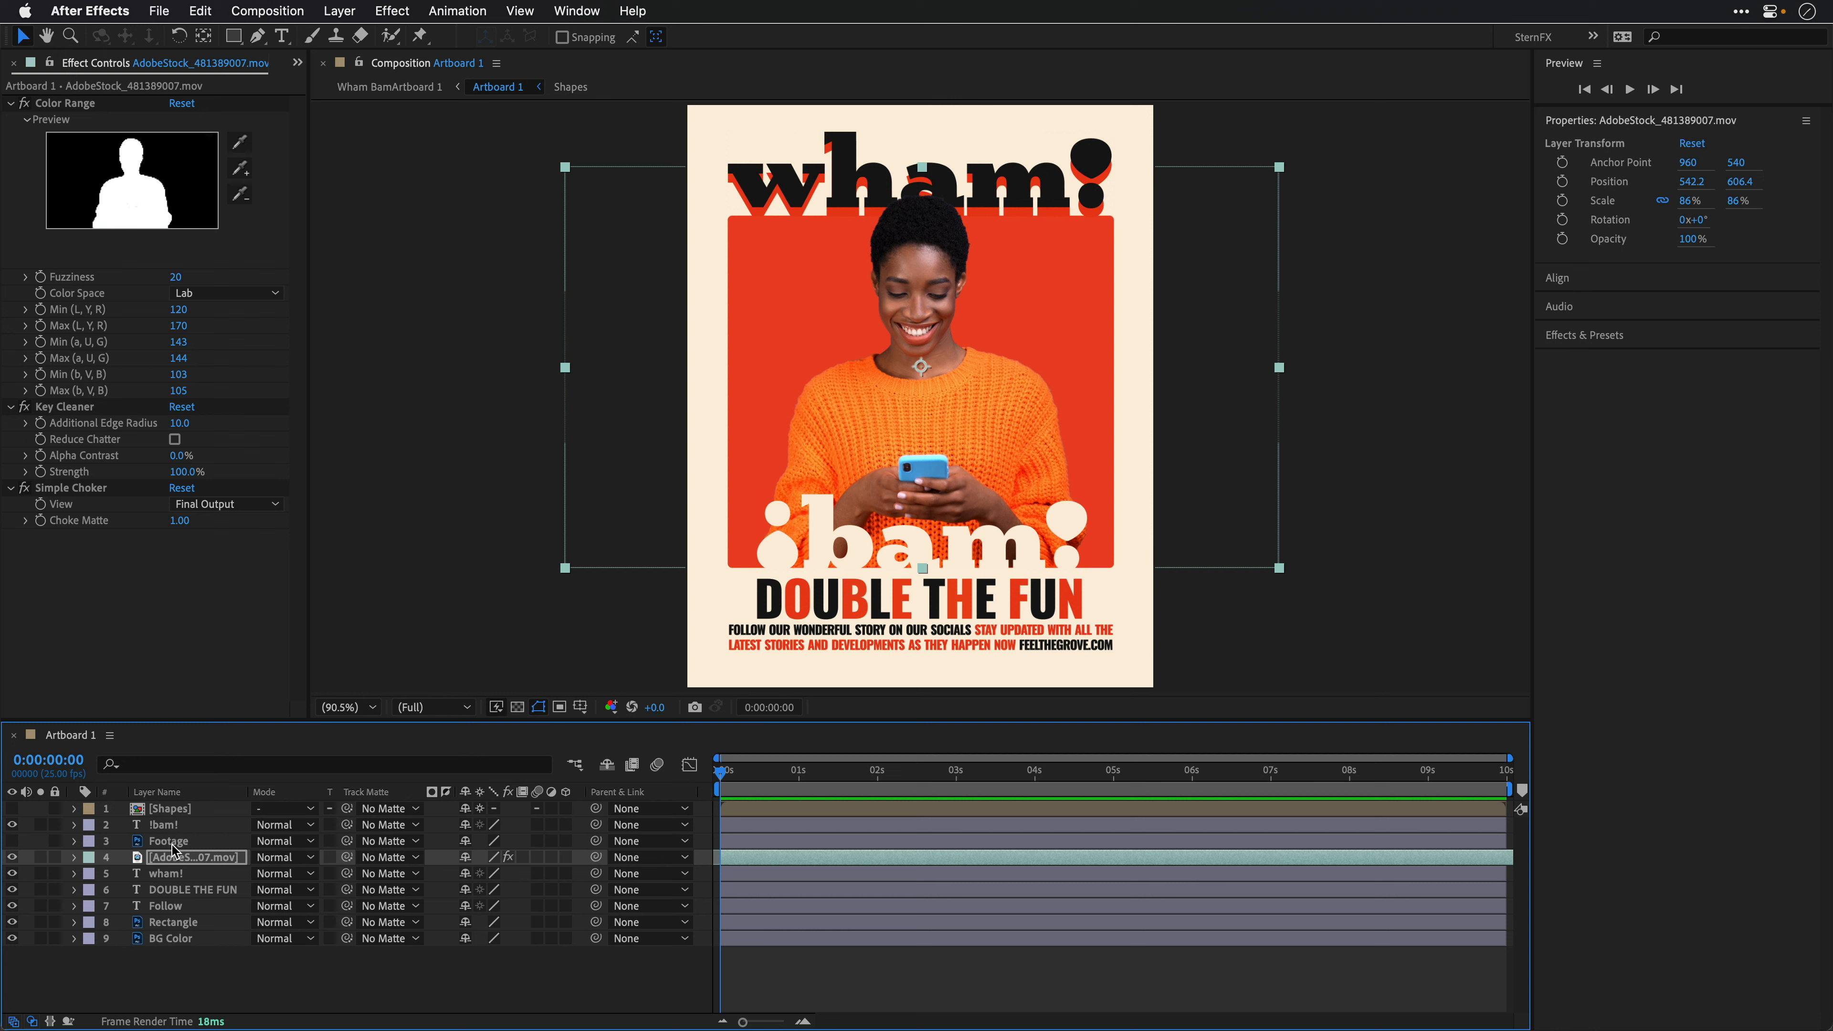
Step: Apply the Double-Helix animation preset to the wham! text layer, preview it, and return the playhead to the start
click(157, 878)
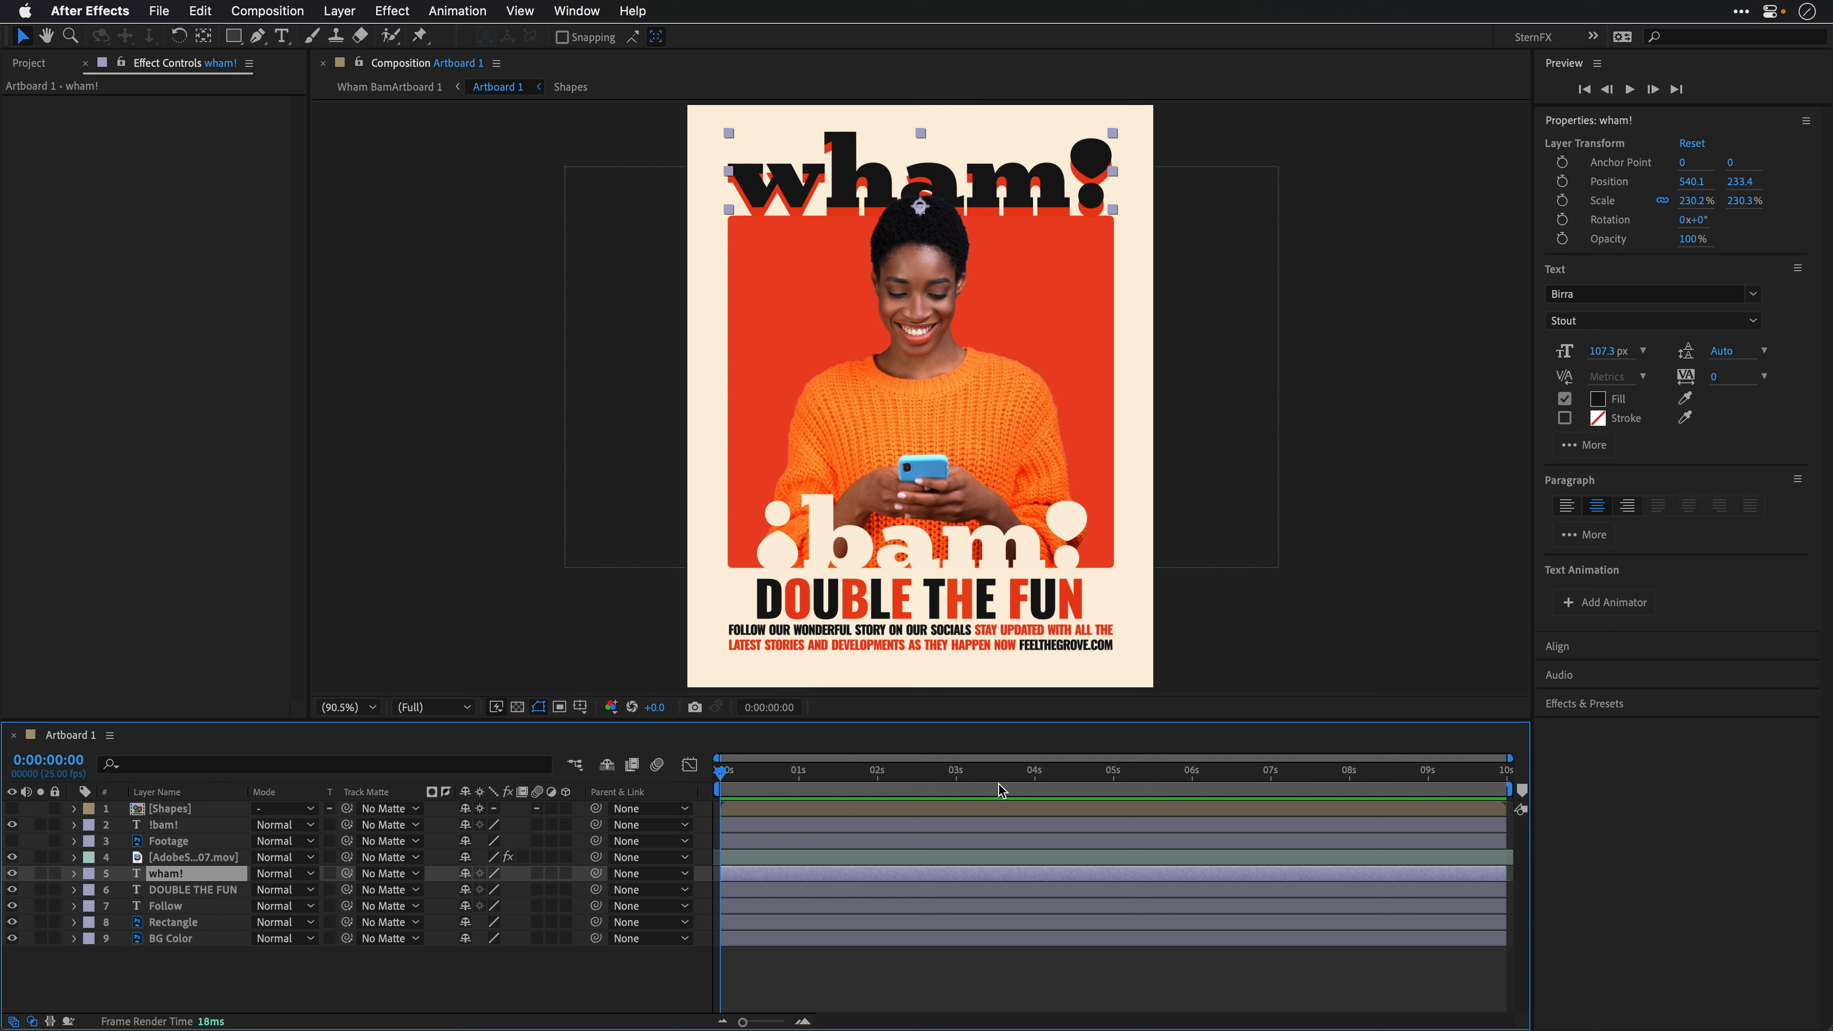
click(1583, 703)
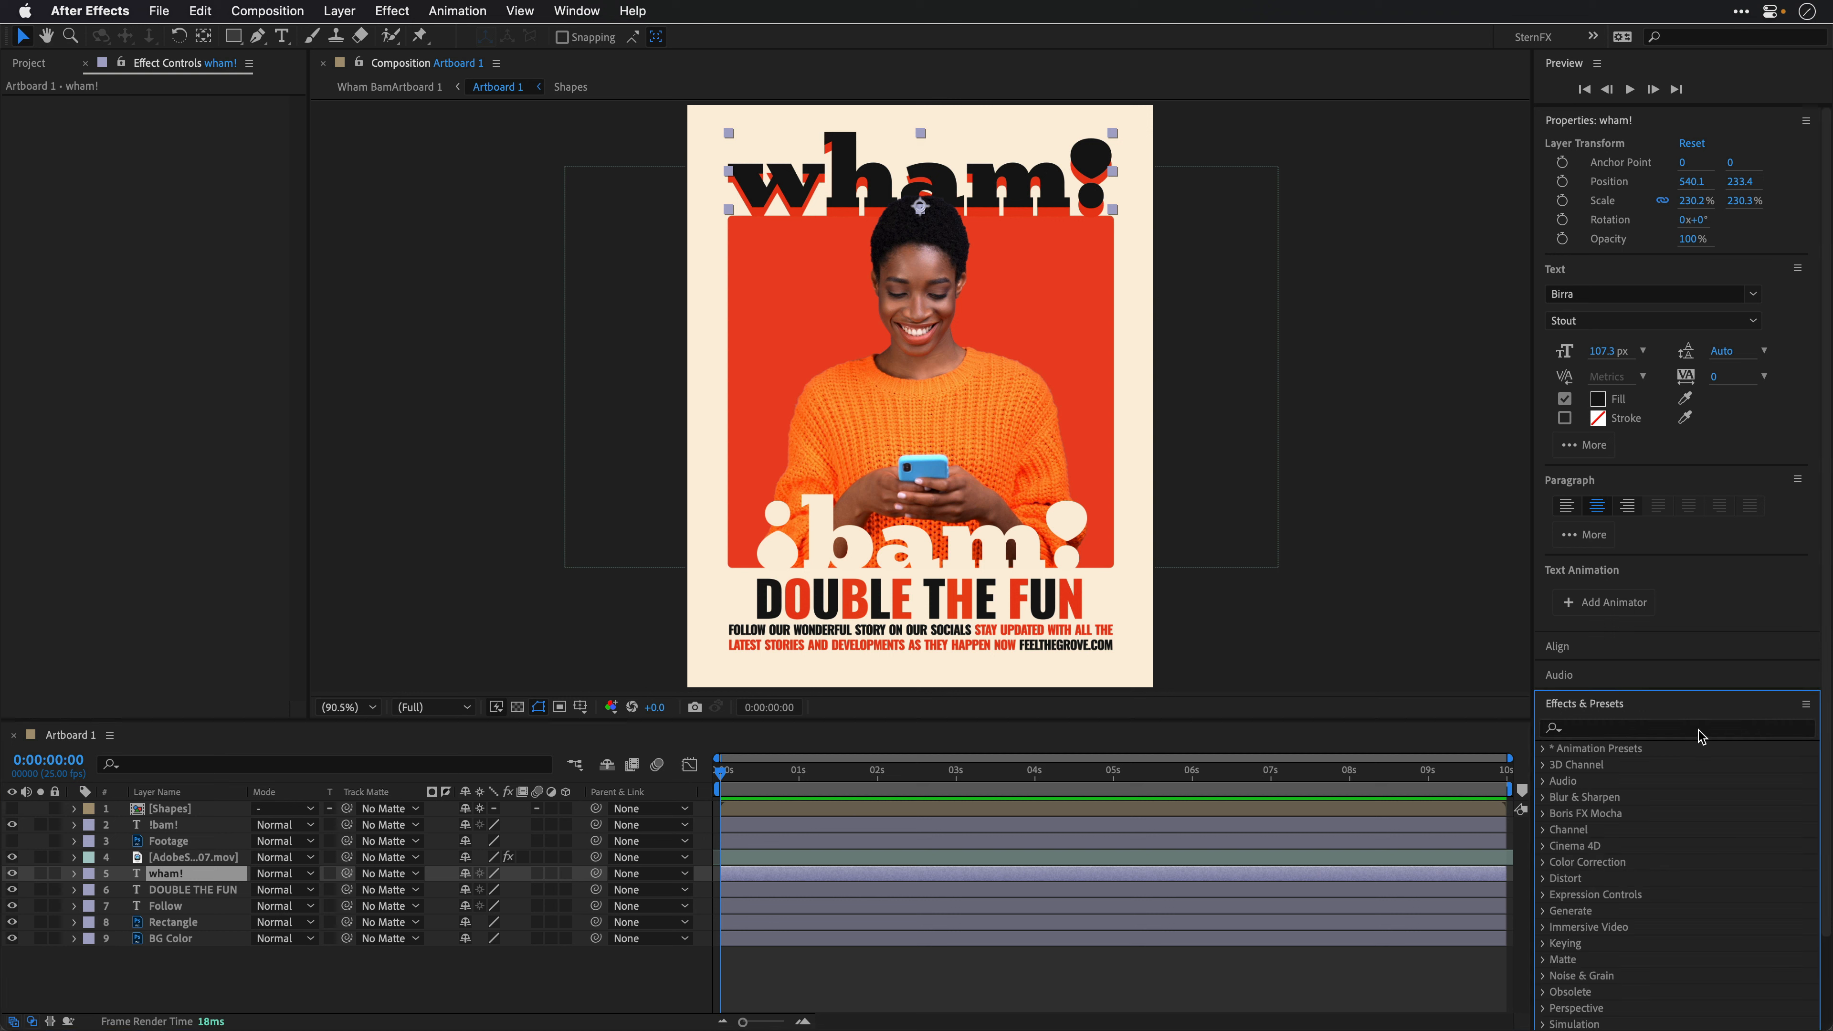
click(1591, 730)
text(double)
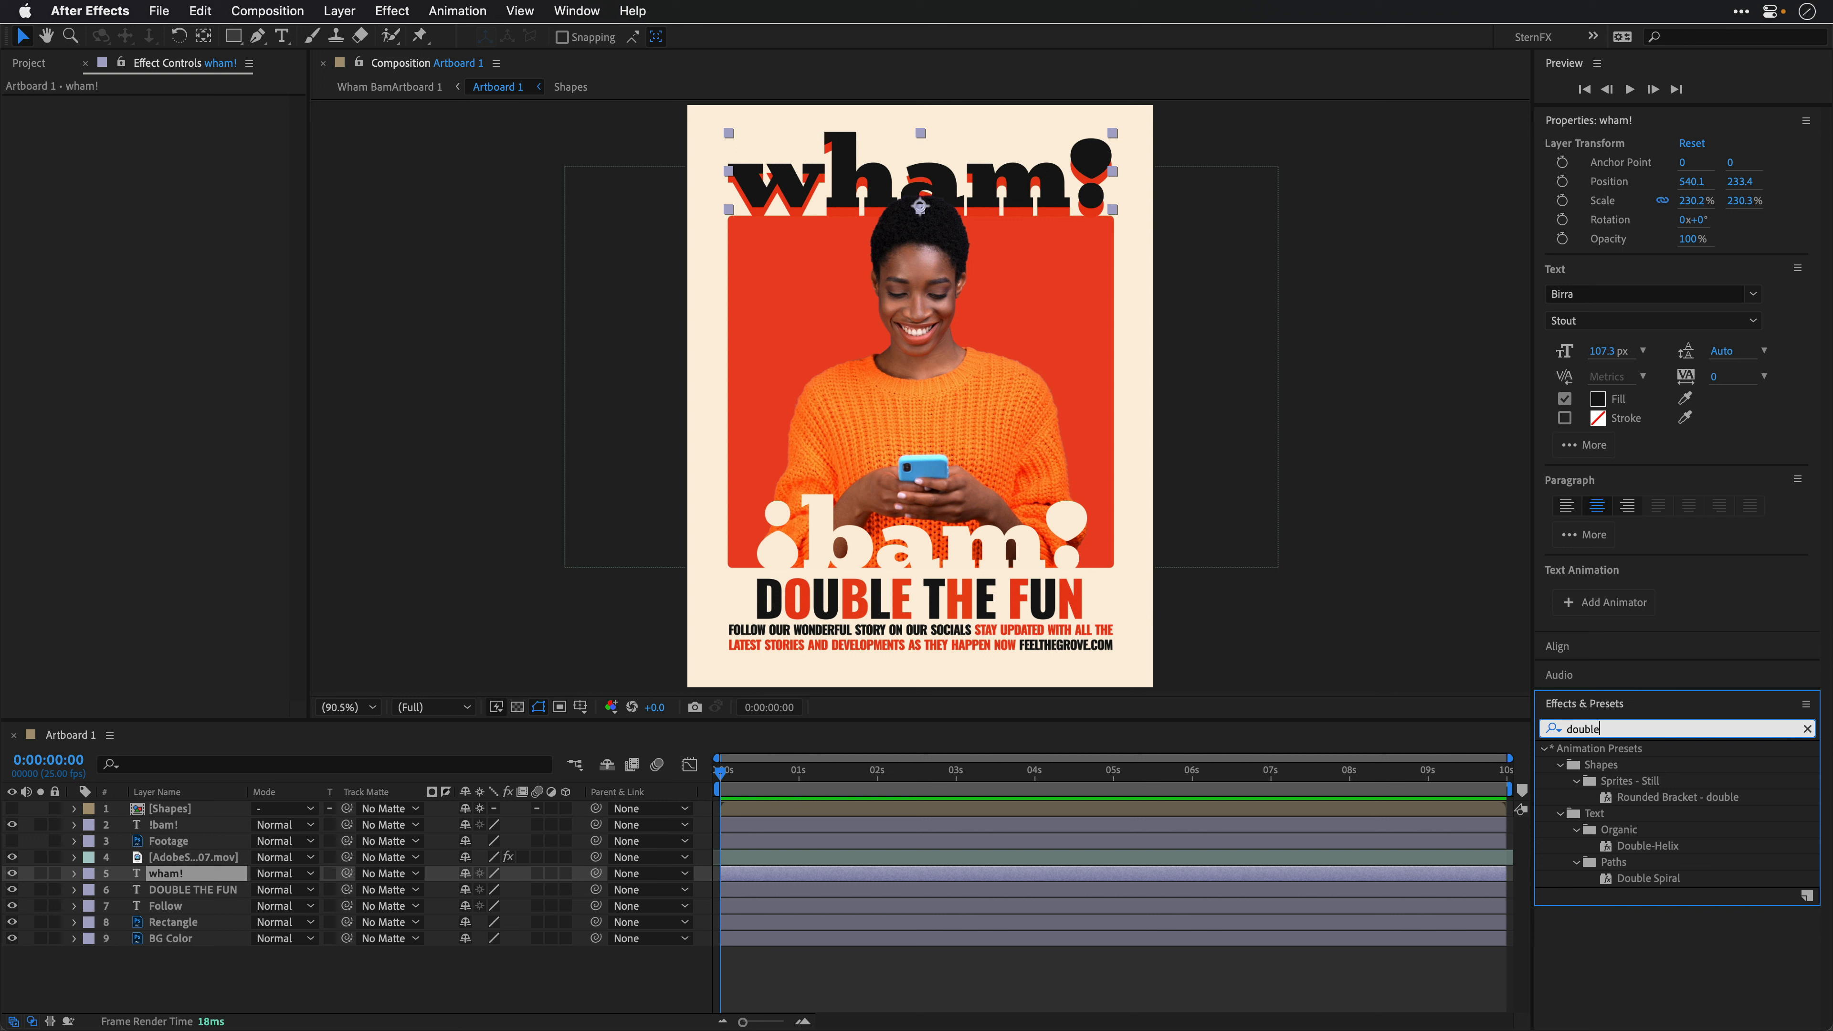
double_click(1652, 846)
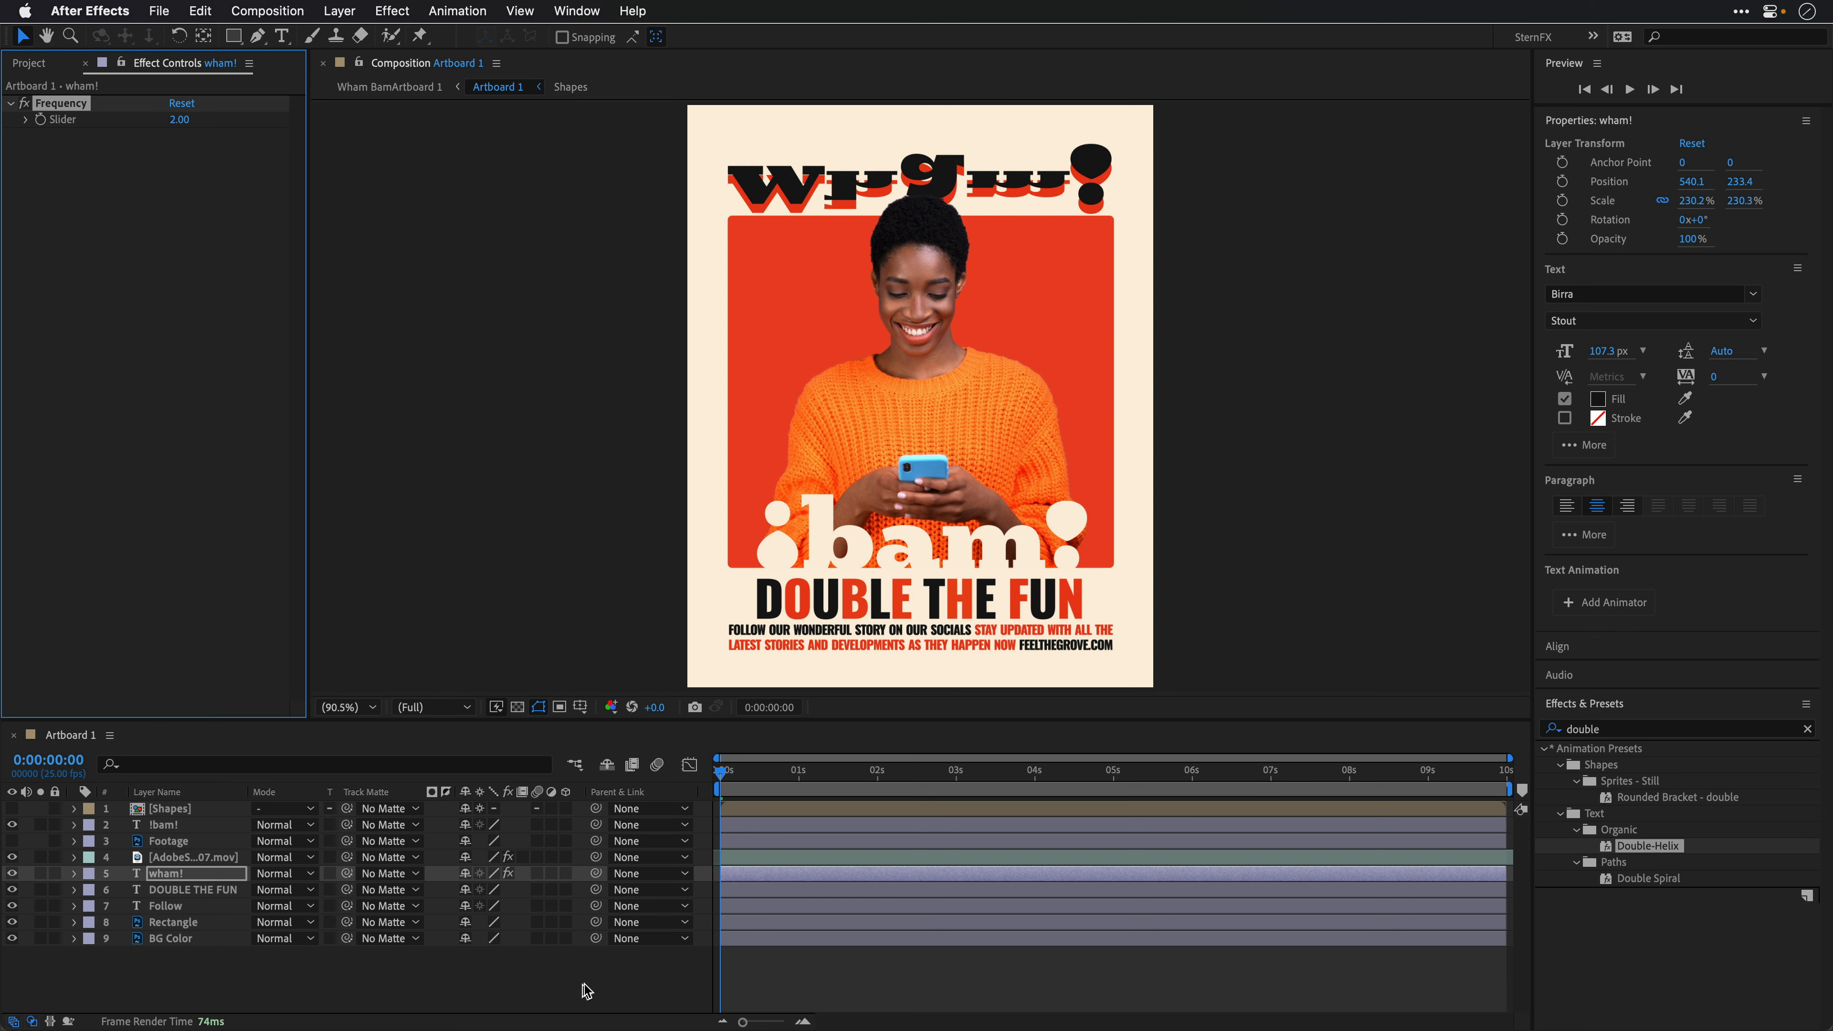
key(space)
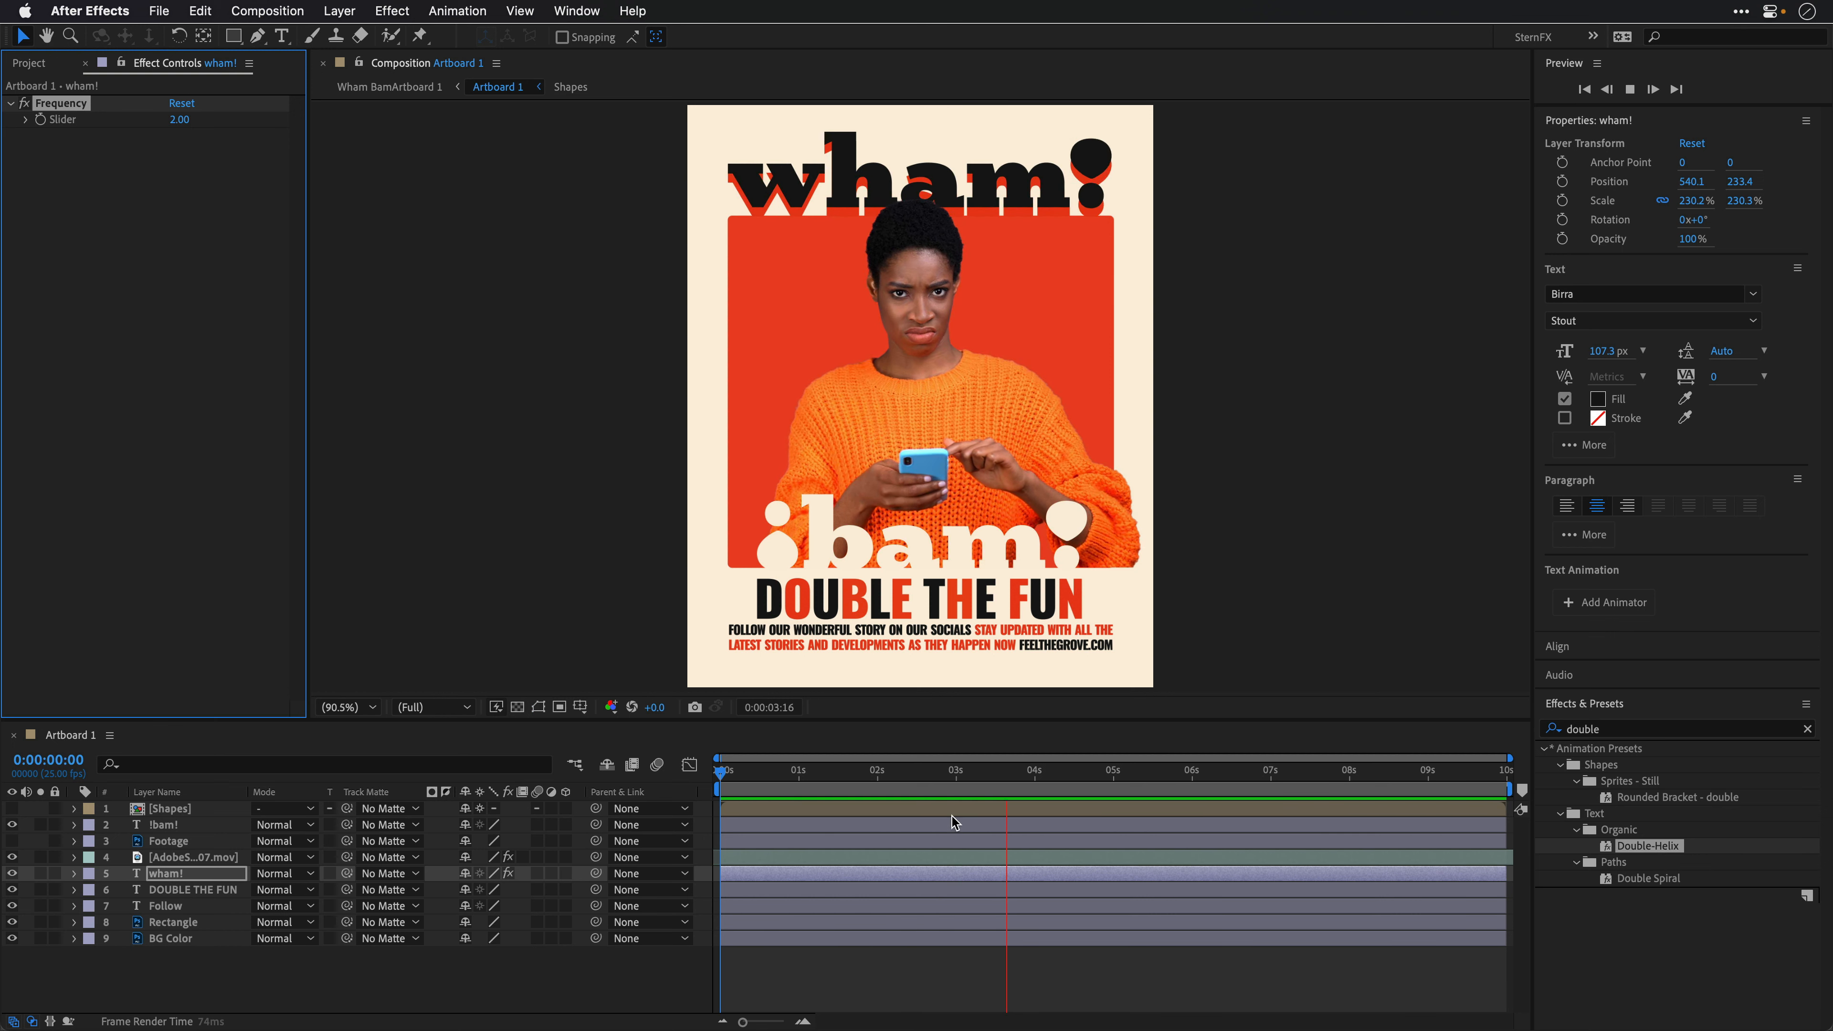
key(space)
drag(1025, 783, 639, 810)
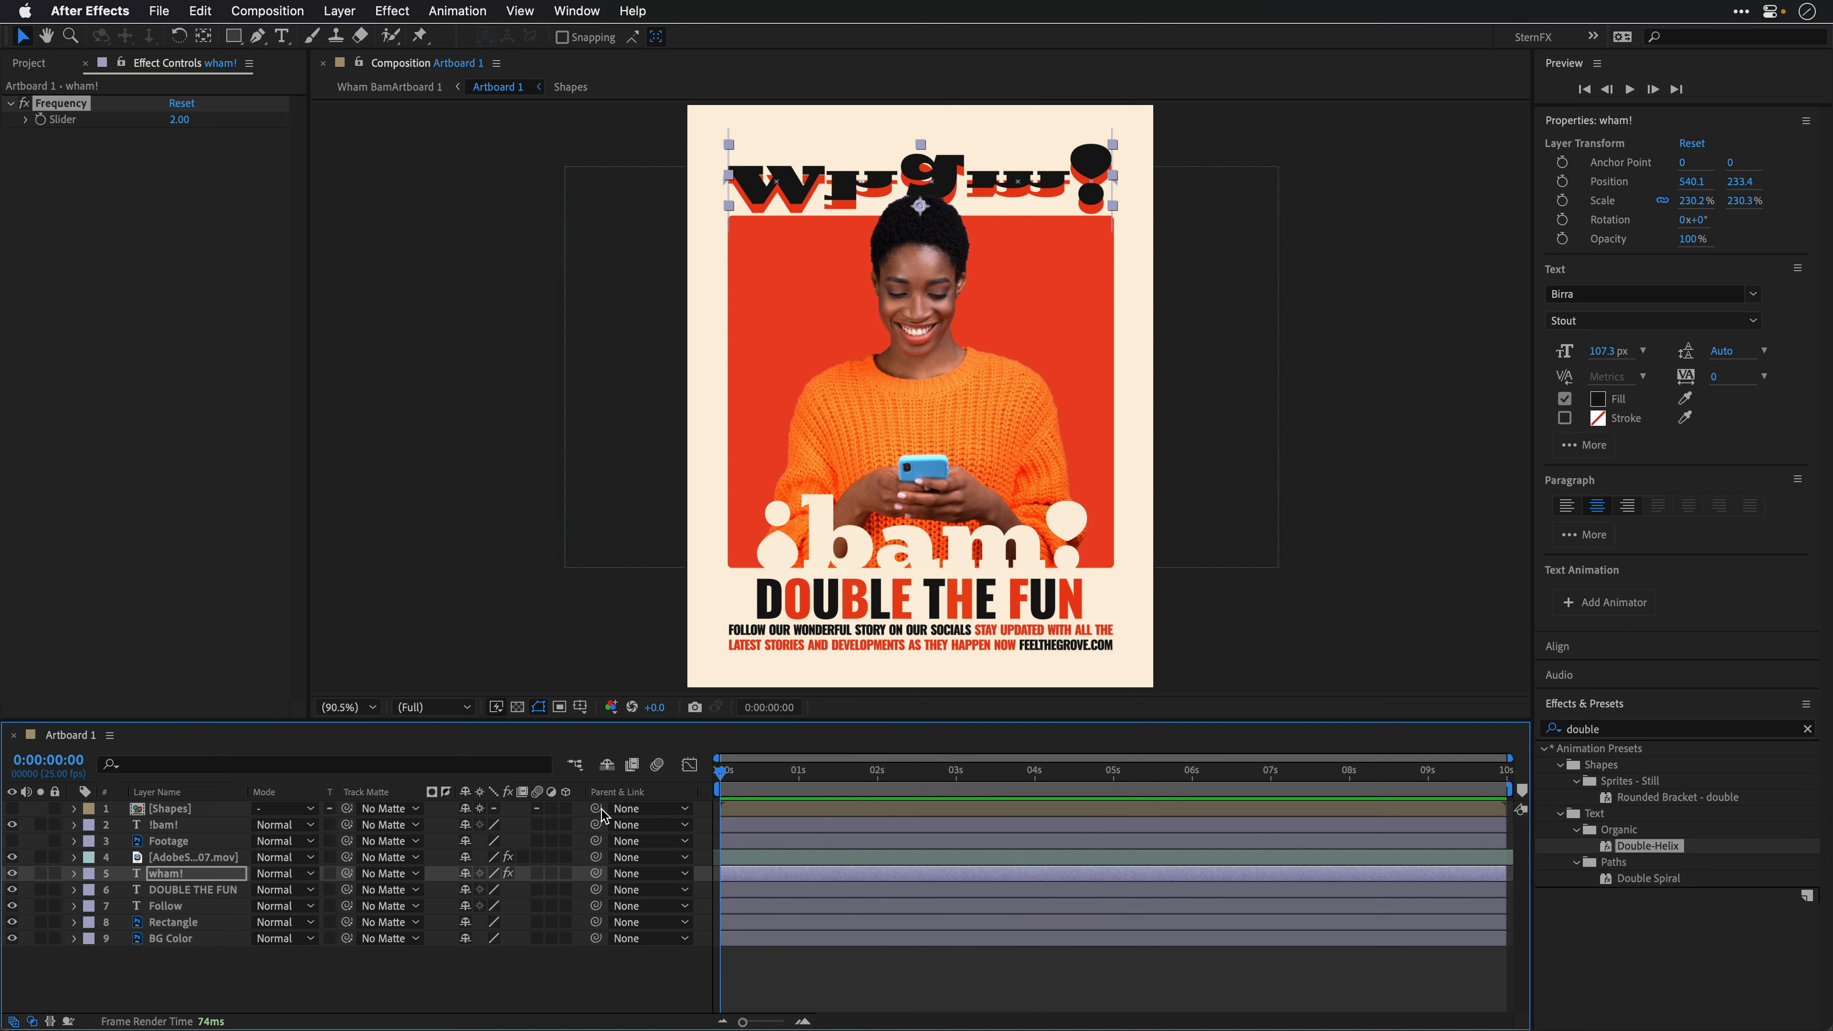
Step: Apply the Quiver animation preset to the !bam! text layer, preview it, and return the playhead to the start
click(162, 827)
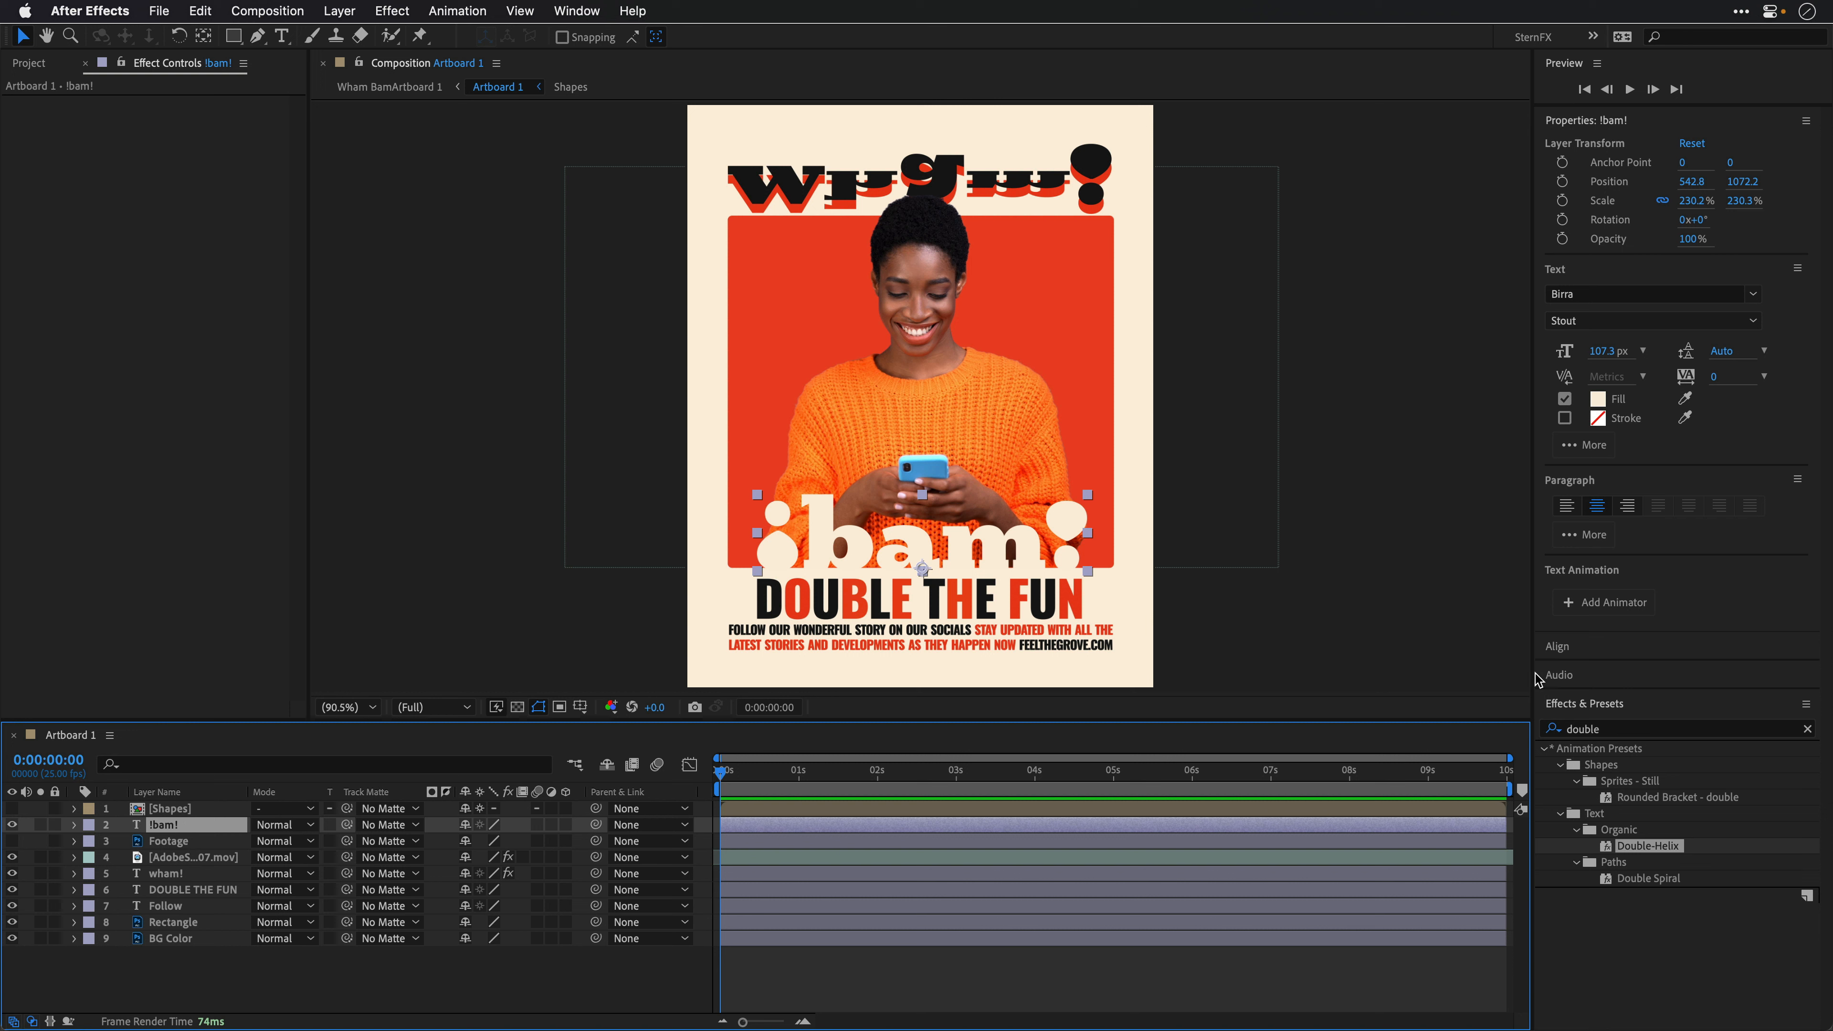
click(1620, 729)
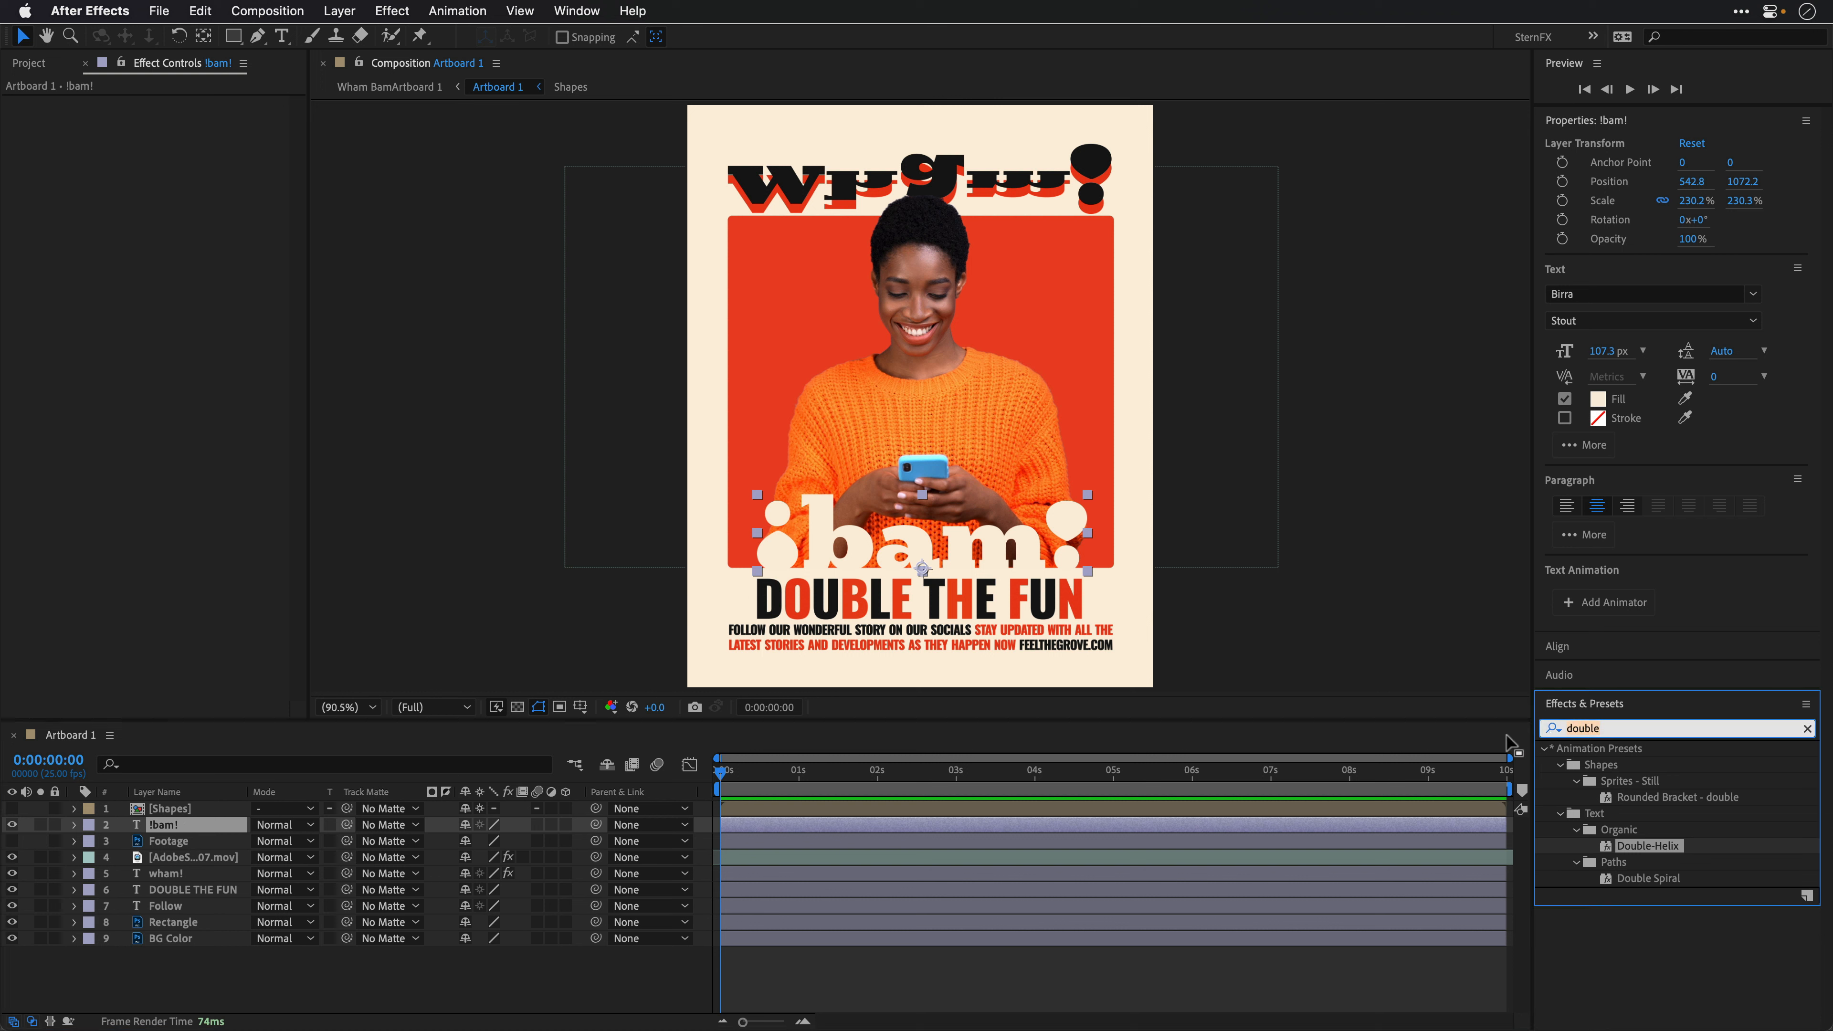
text(quive)
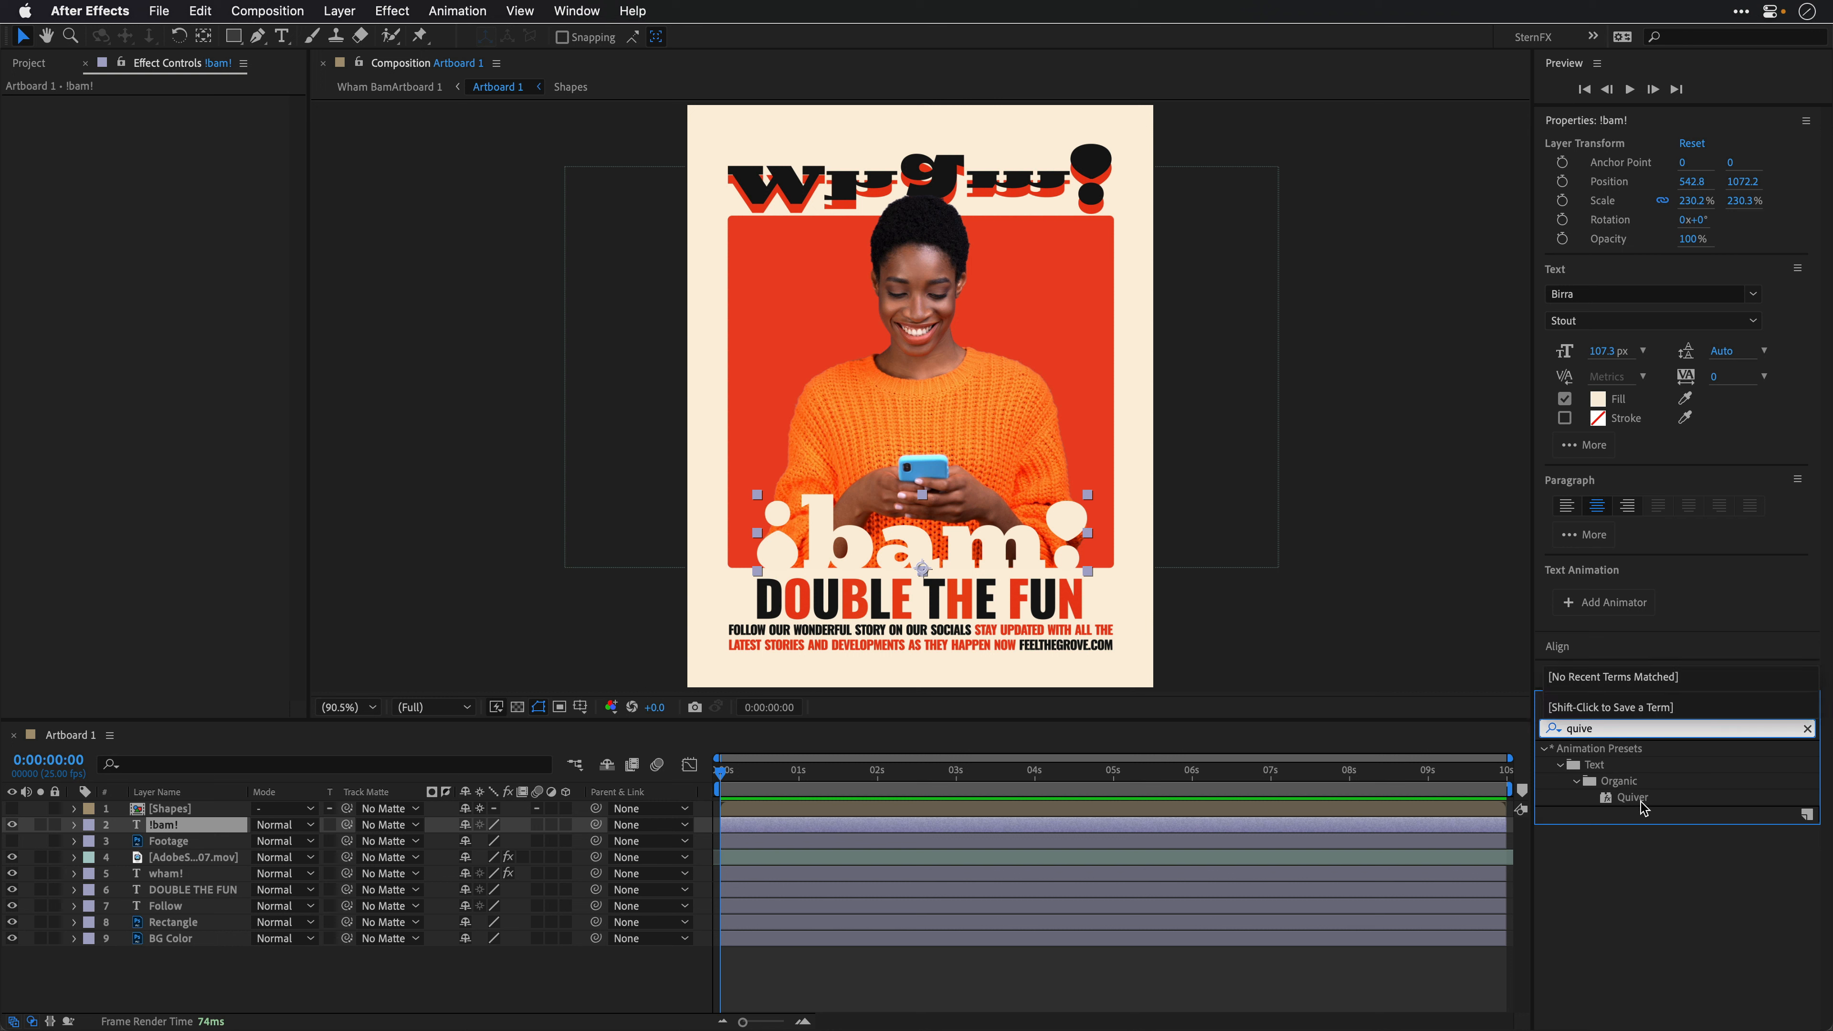
double_click(1631, 798)
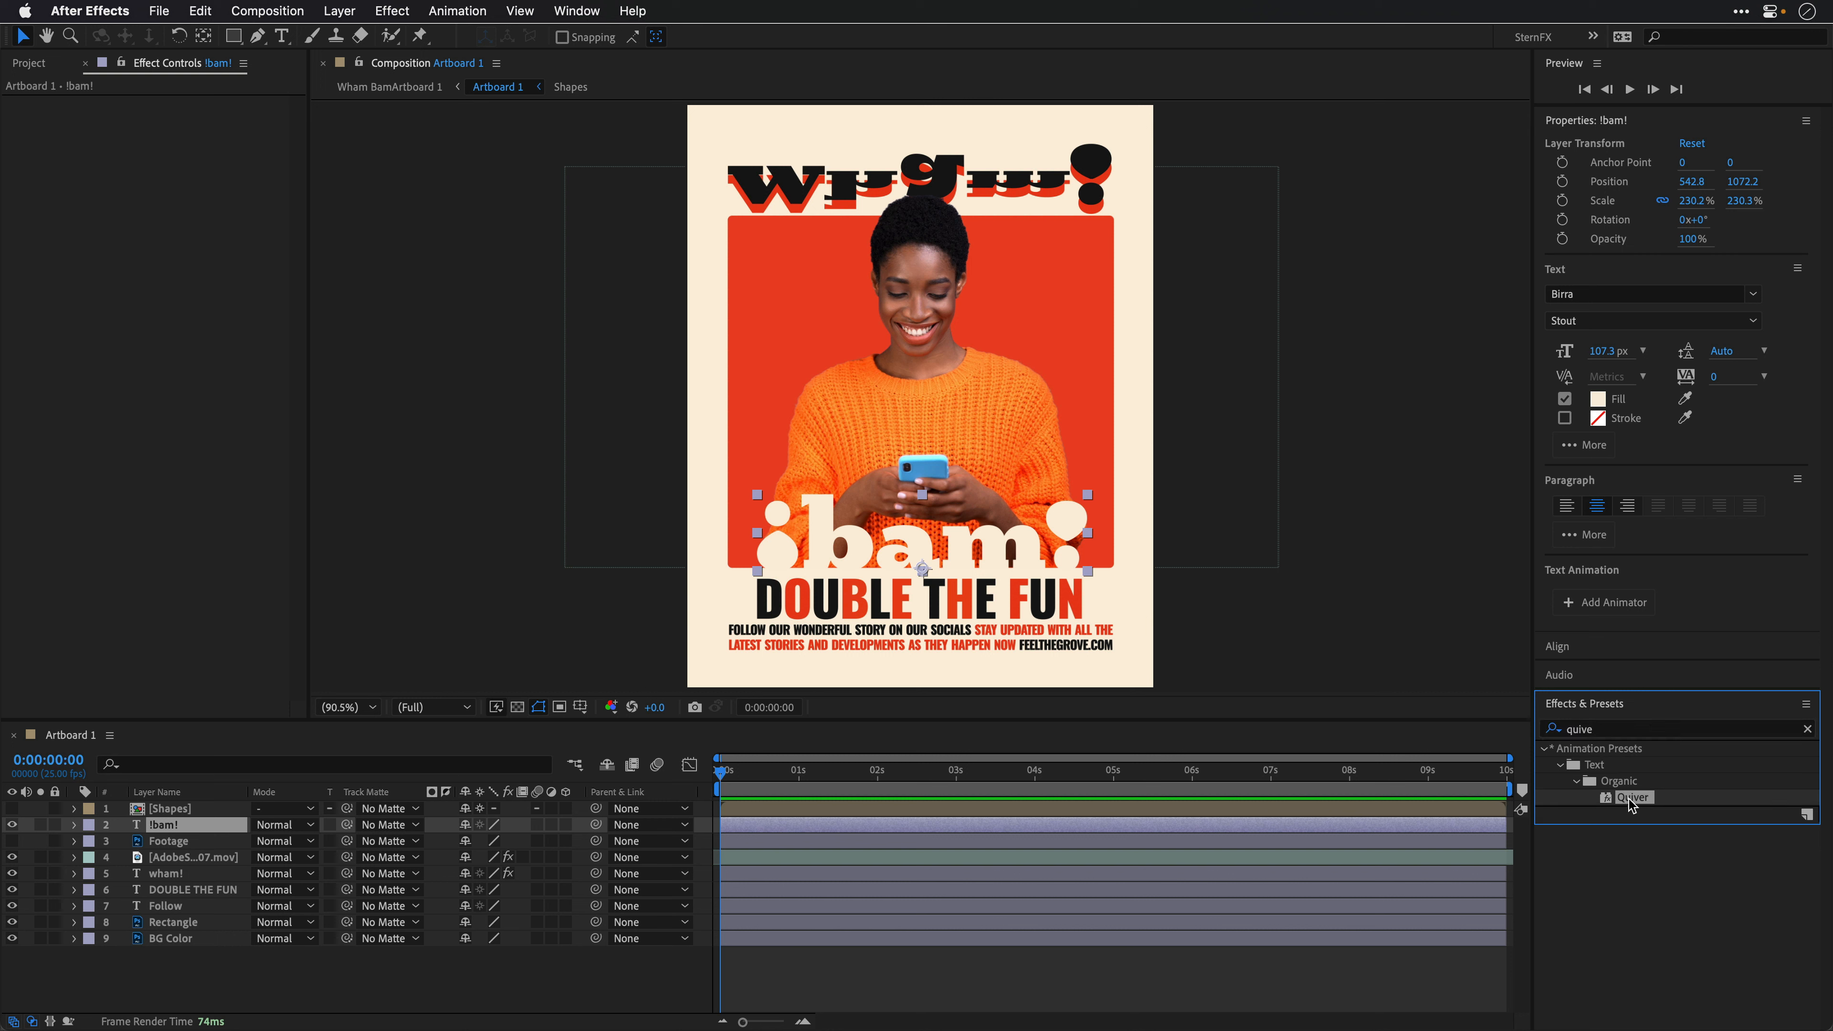
key(space)
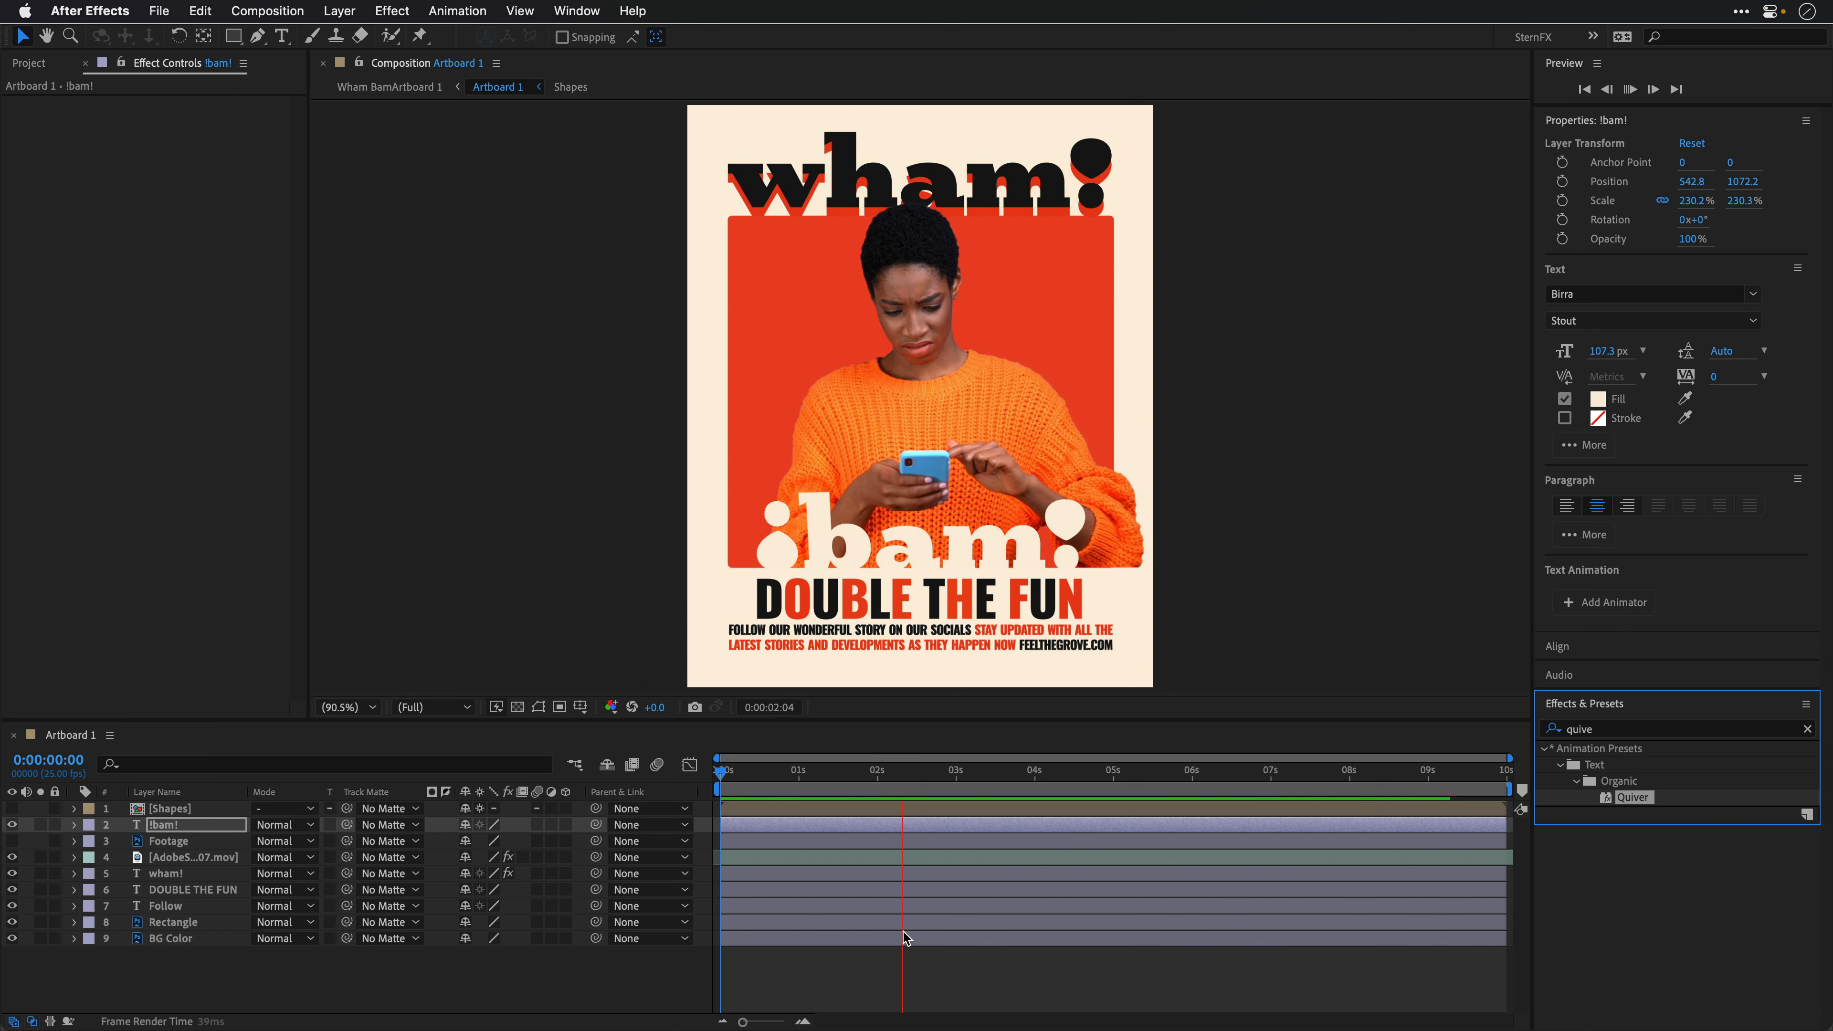
key(space)
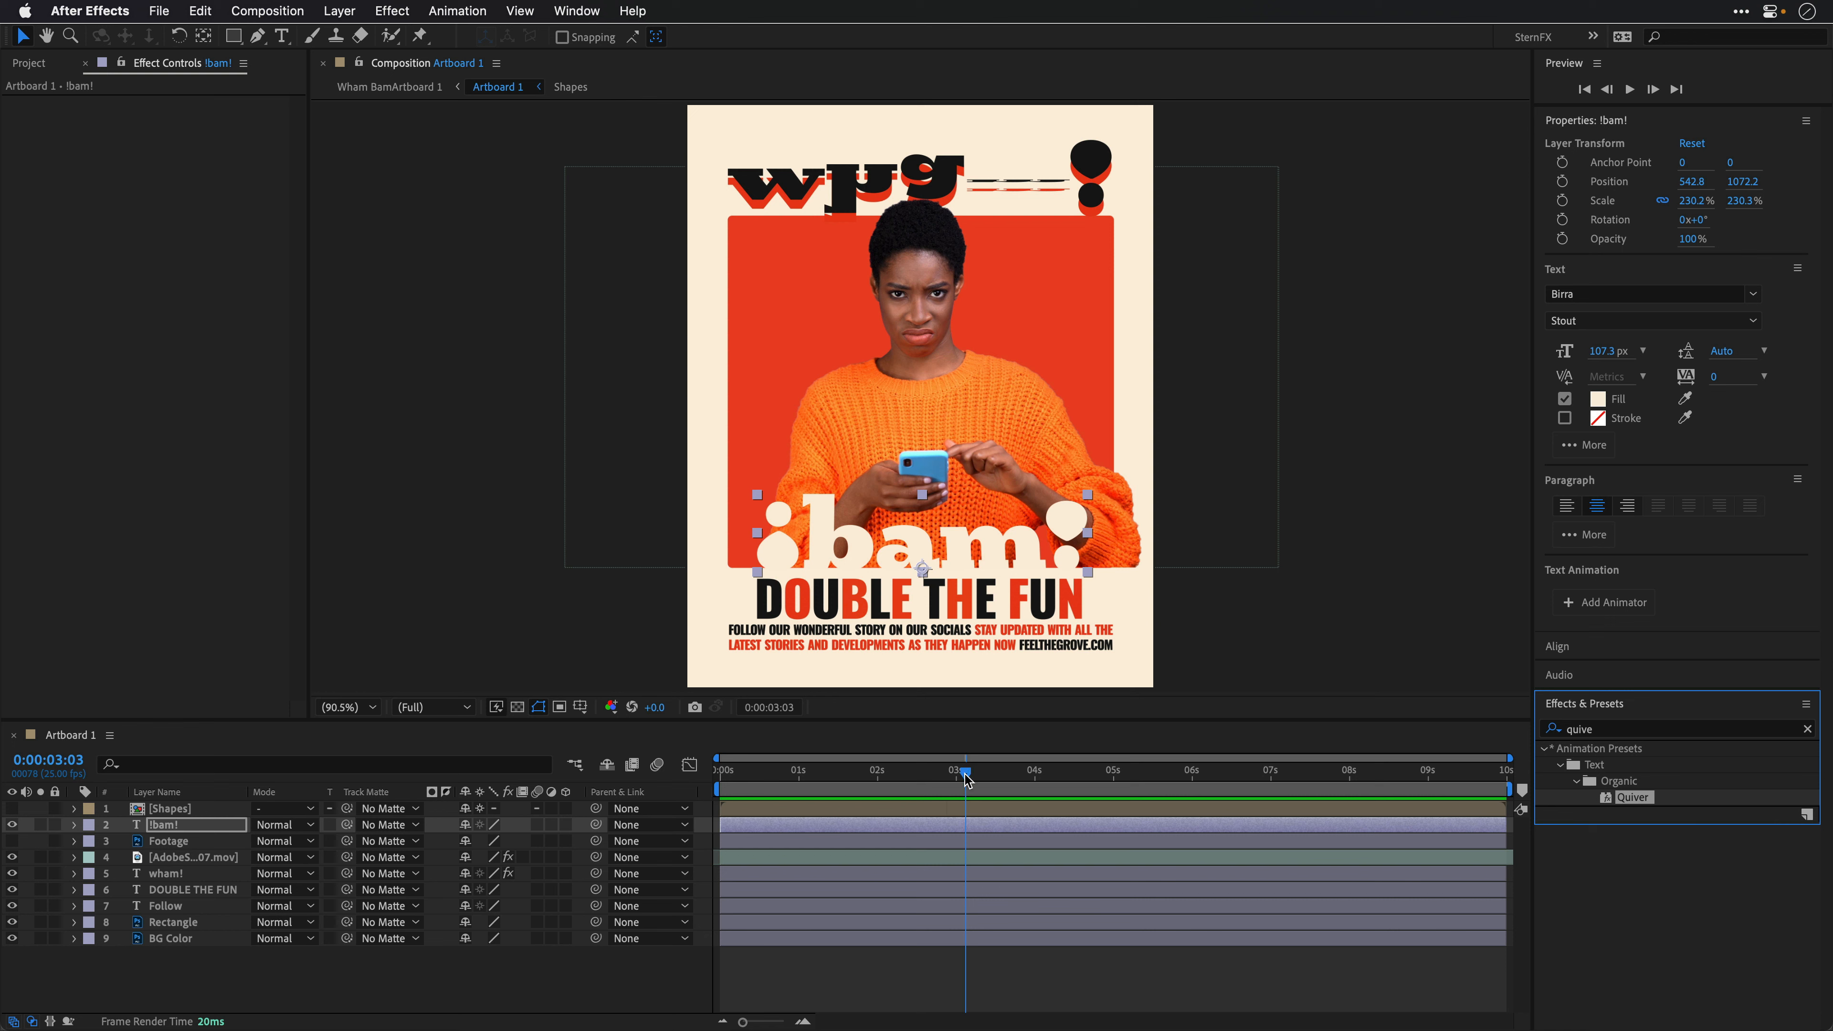
drag(967, 780, 608, 799)
Step: Apply the Ocean Tide animation preset to the DOUBLE THE FUN text layer and preview the animation
click(182, 896)
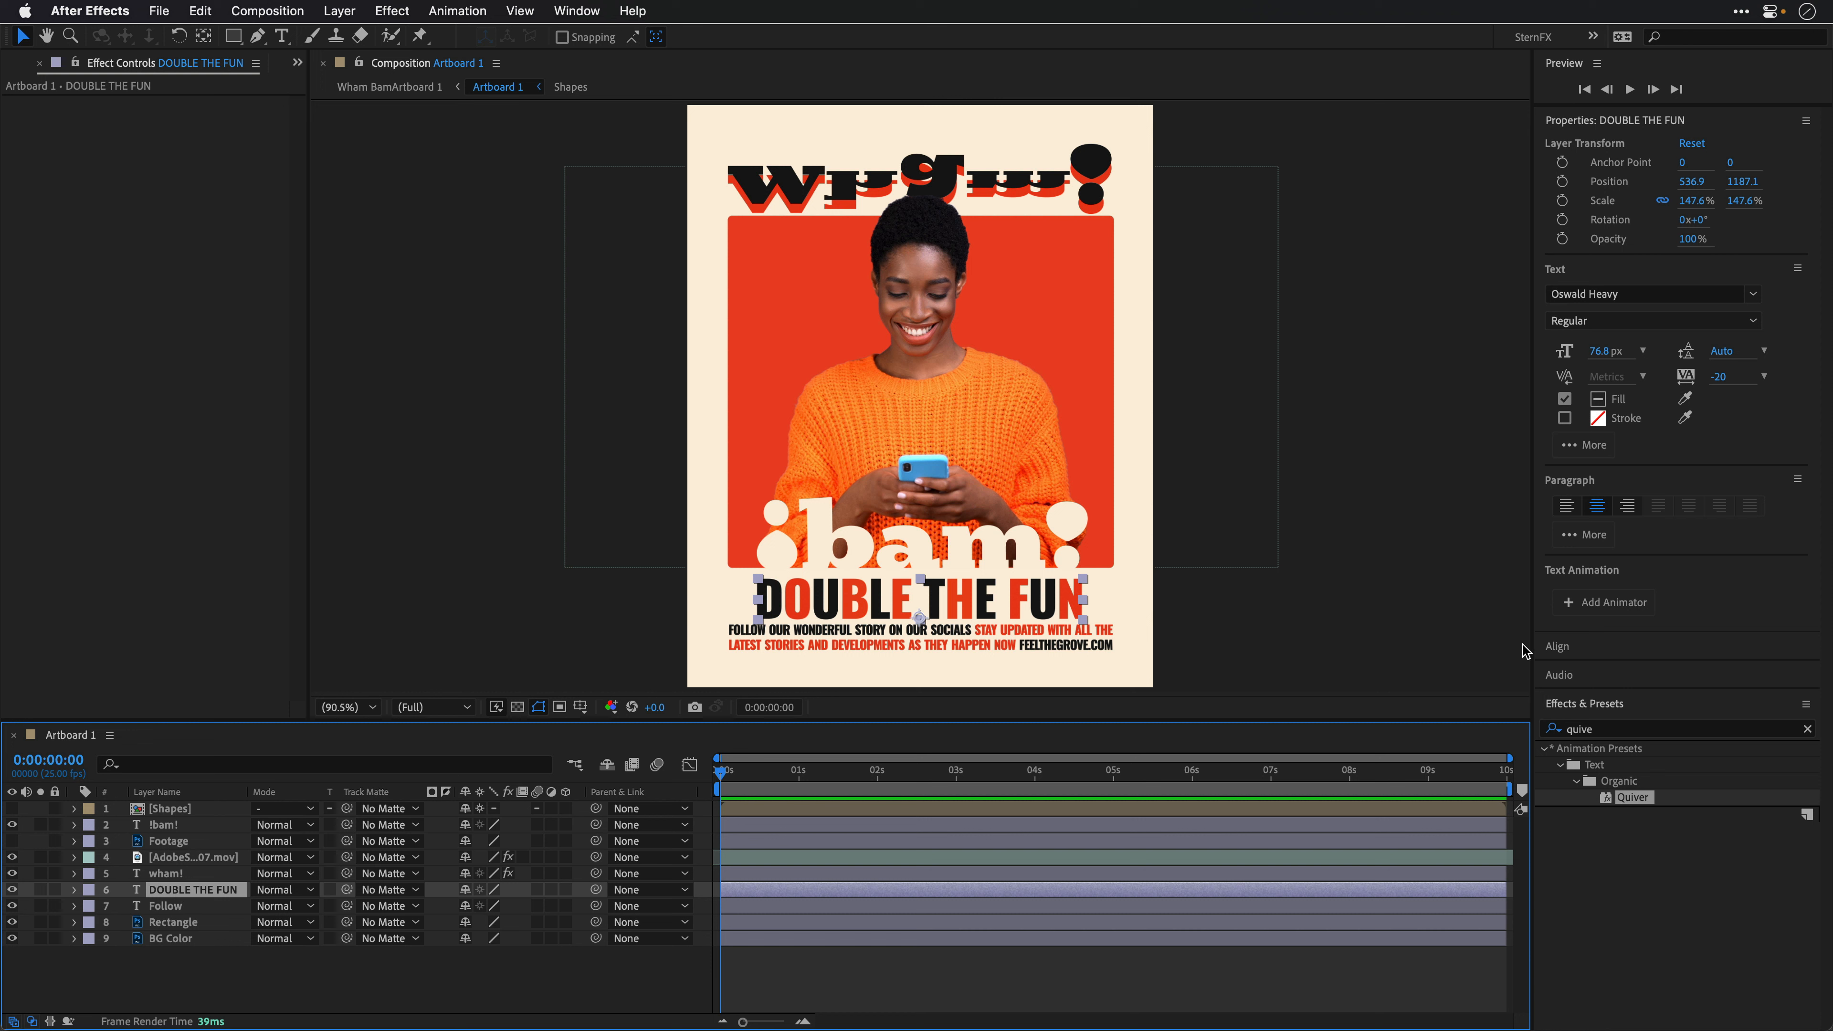
click(1618, 732)
key(BackSpace)
key(BackSpace)
key(BackSpace)
key(BackSpace)
key(BackSpace)
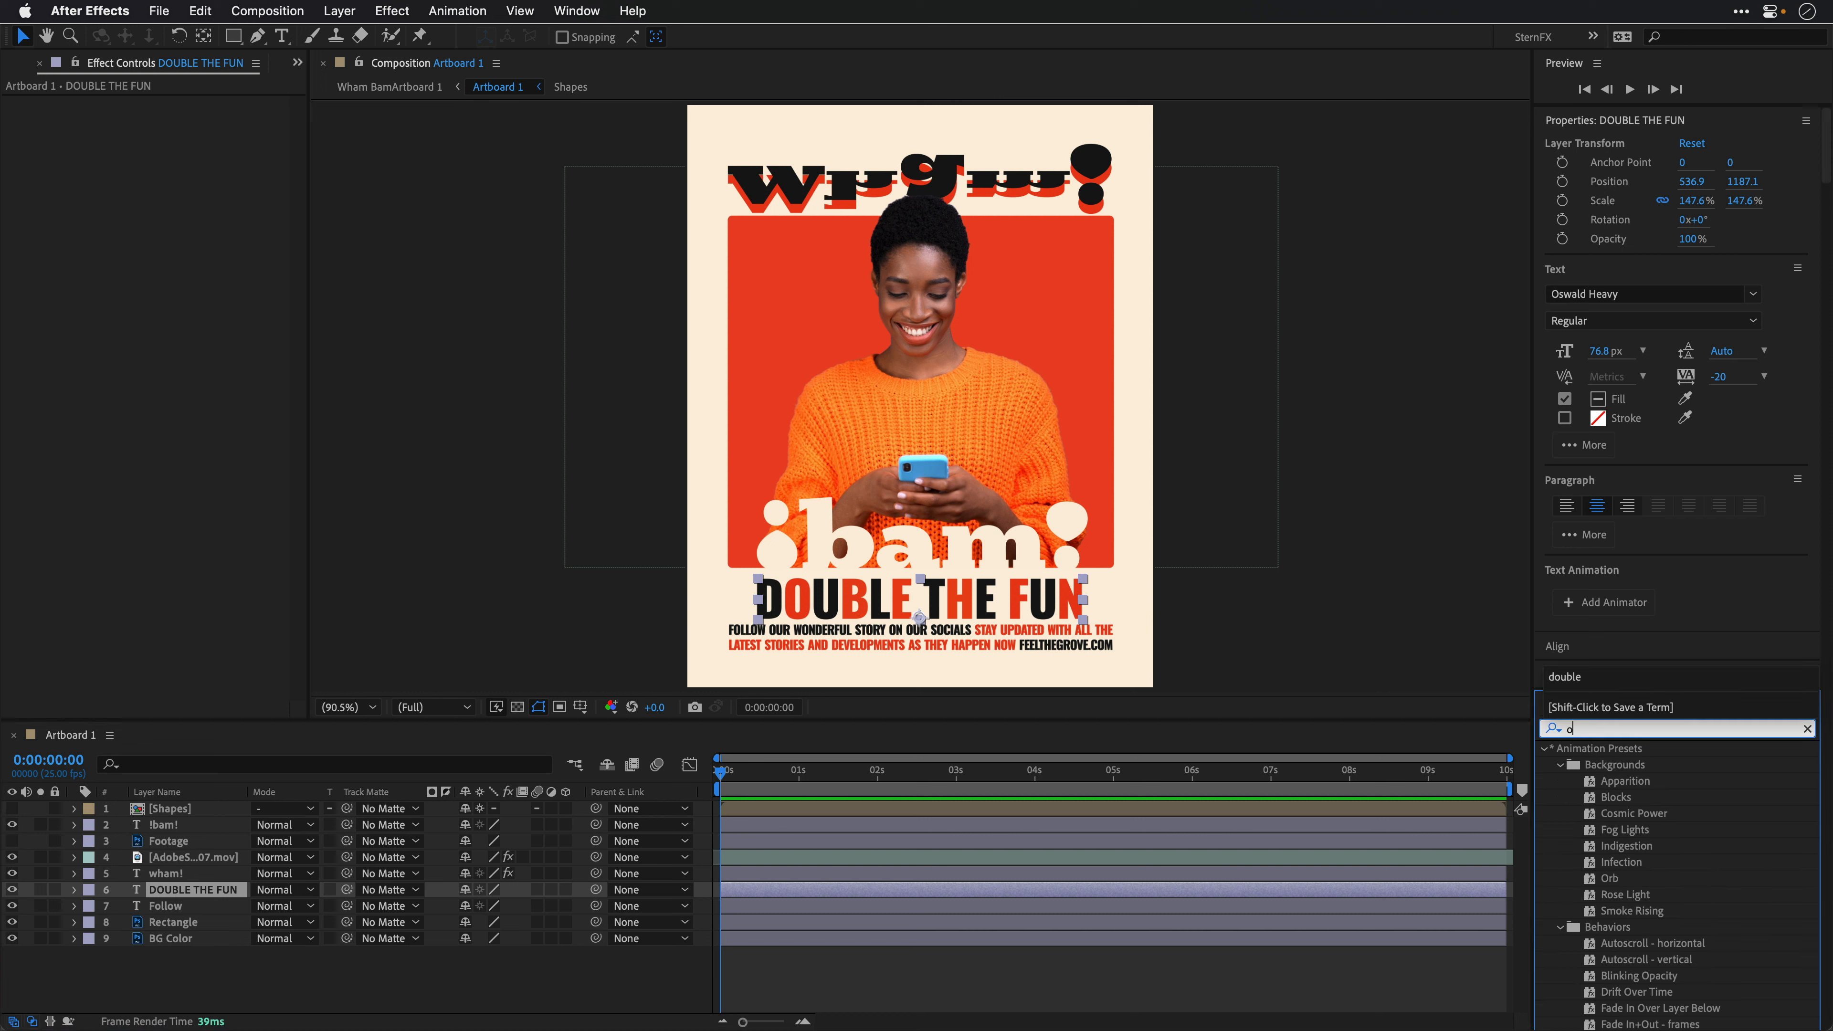
text(ocean)
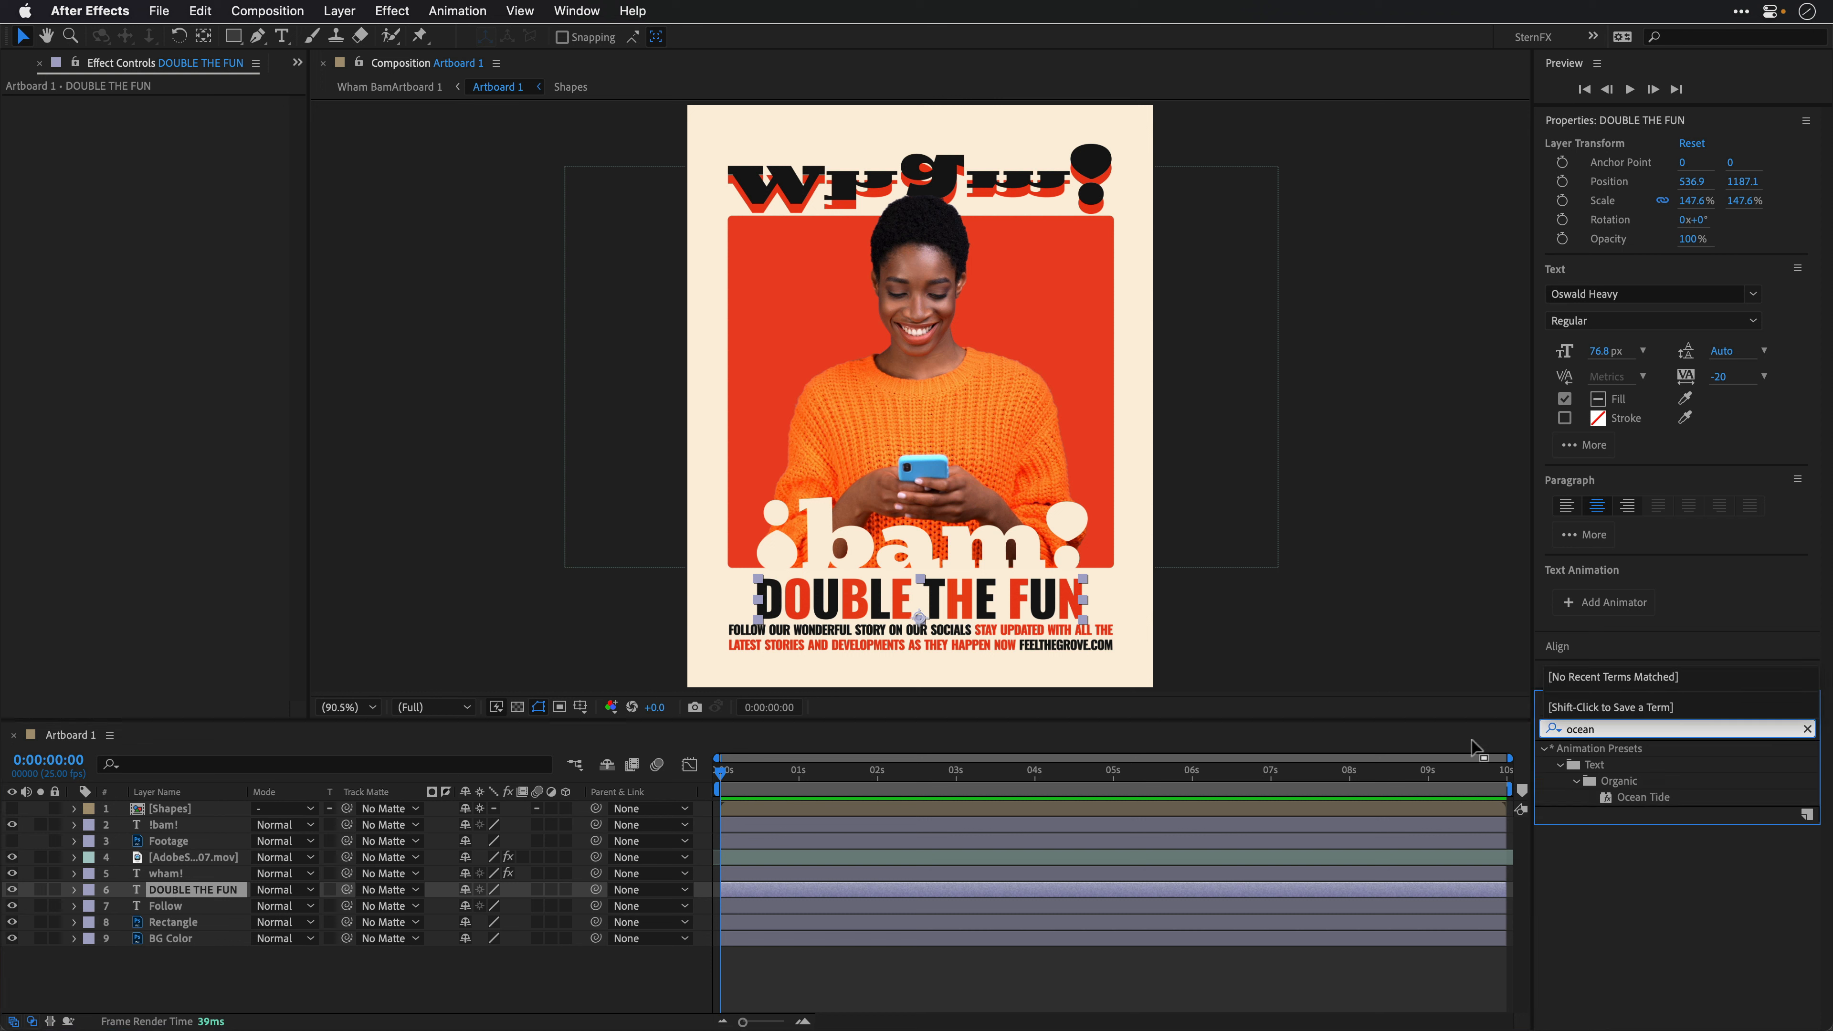
click(1652, 798)
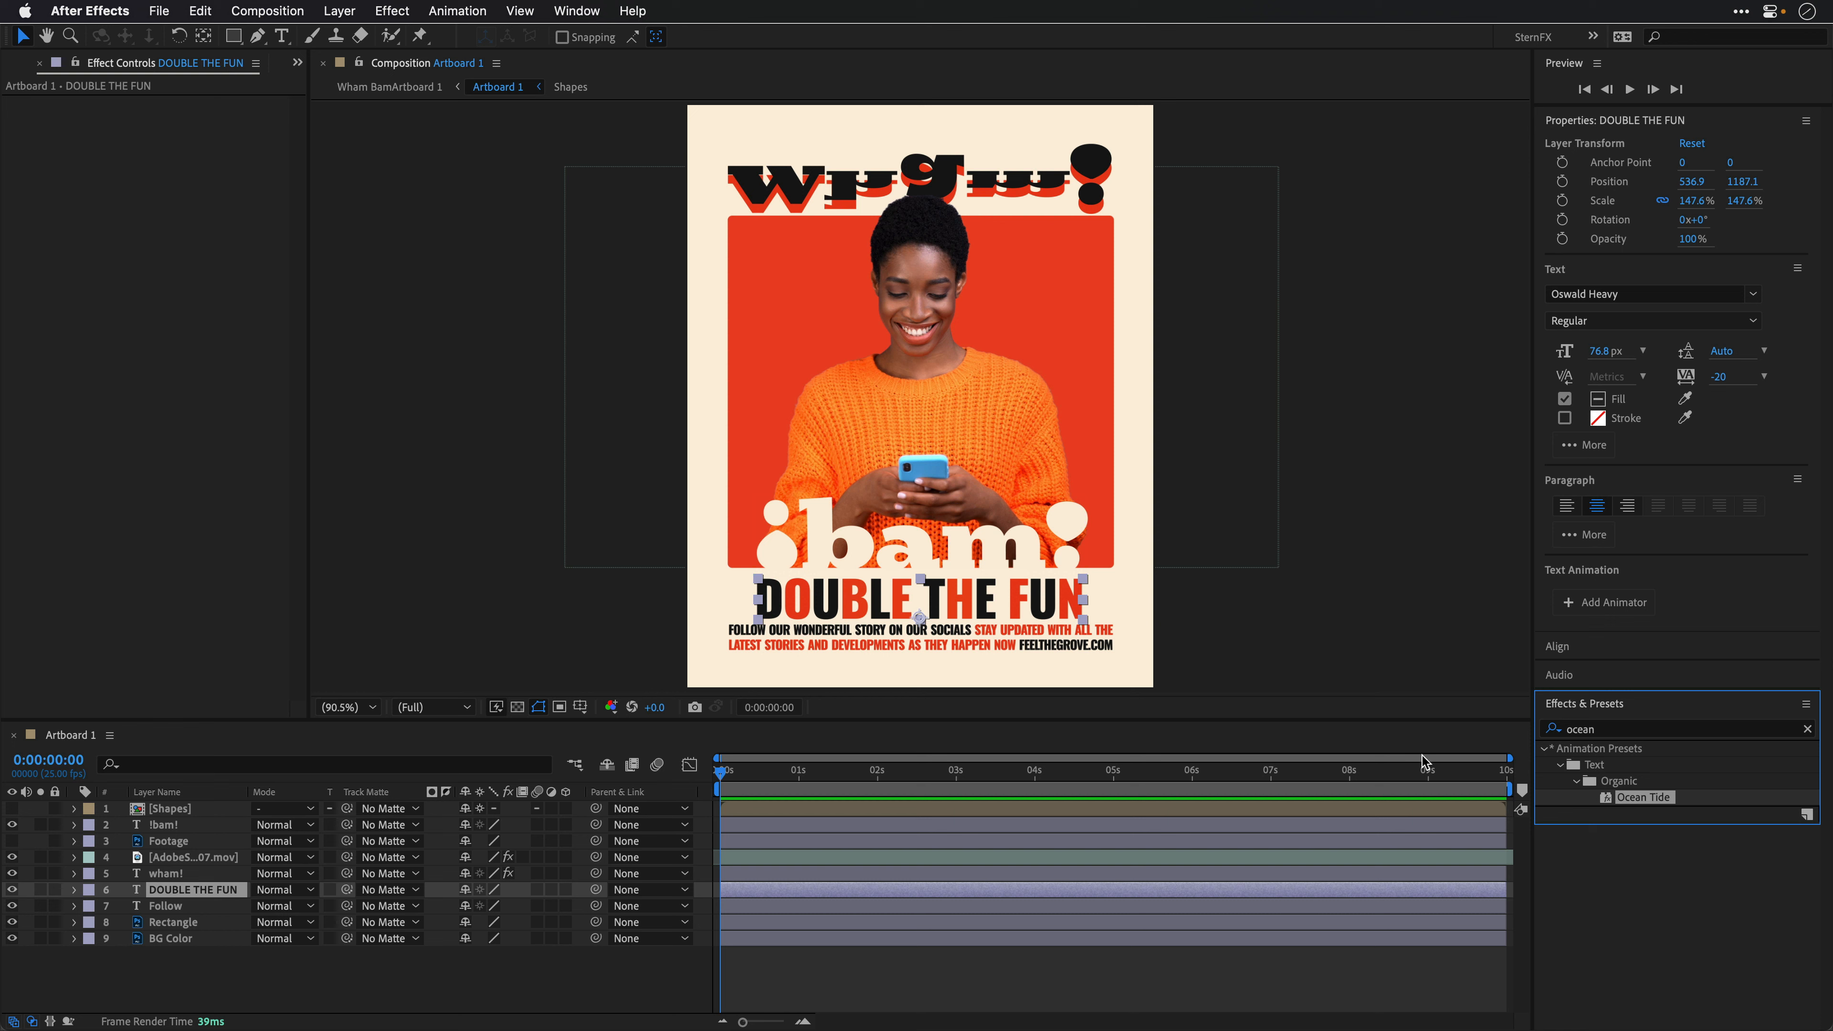
double_click(1643, 798)
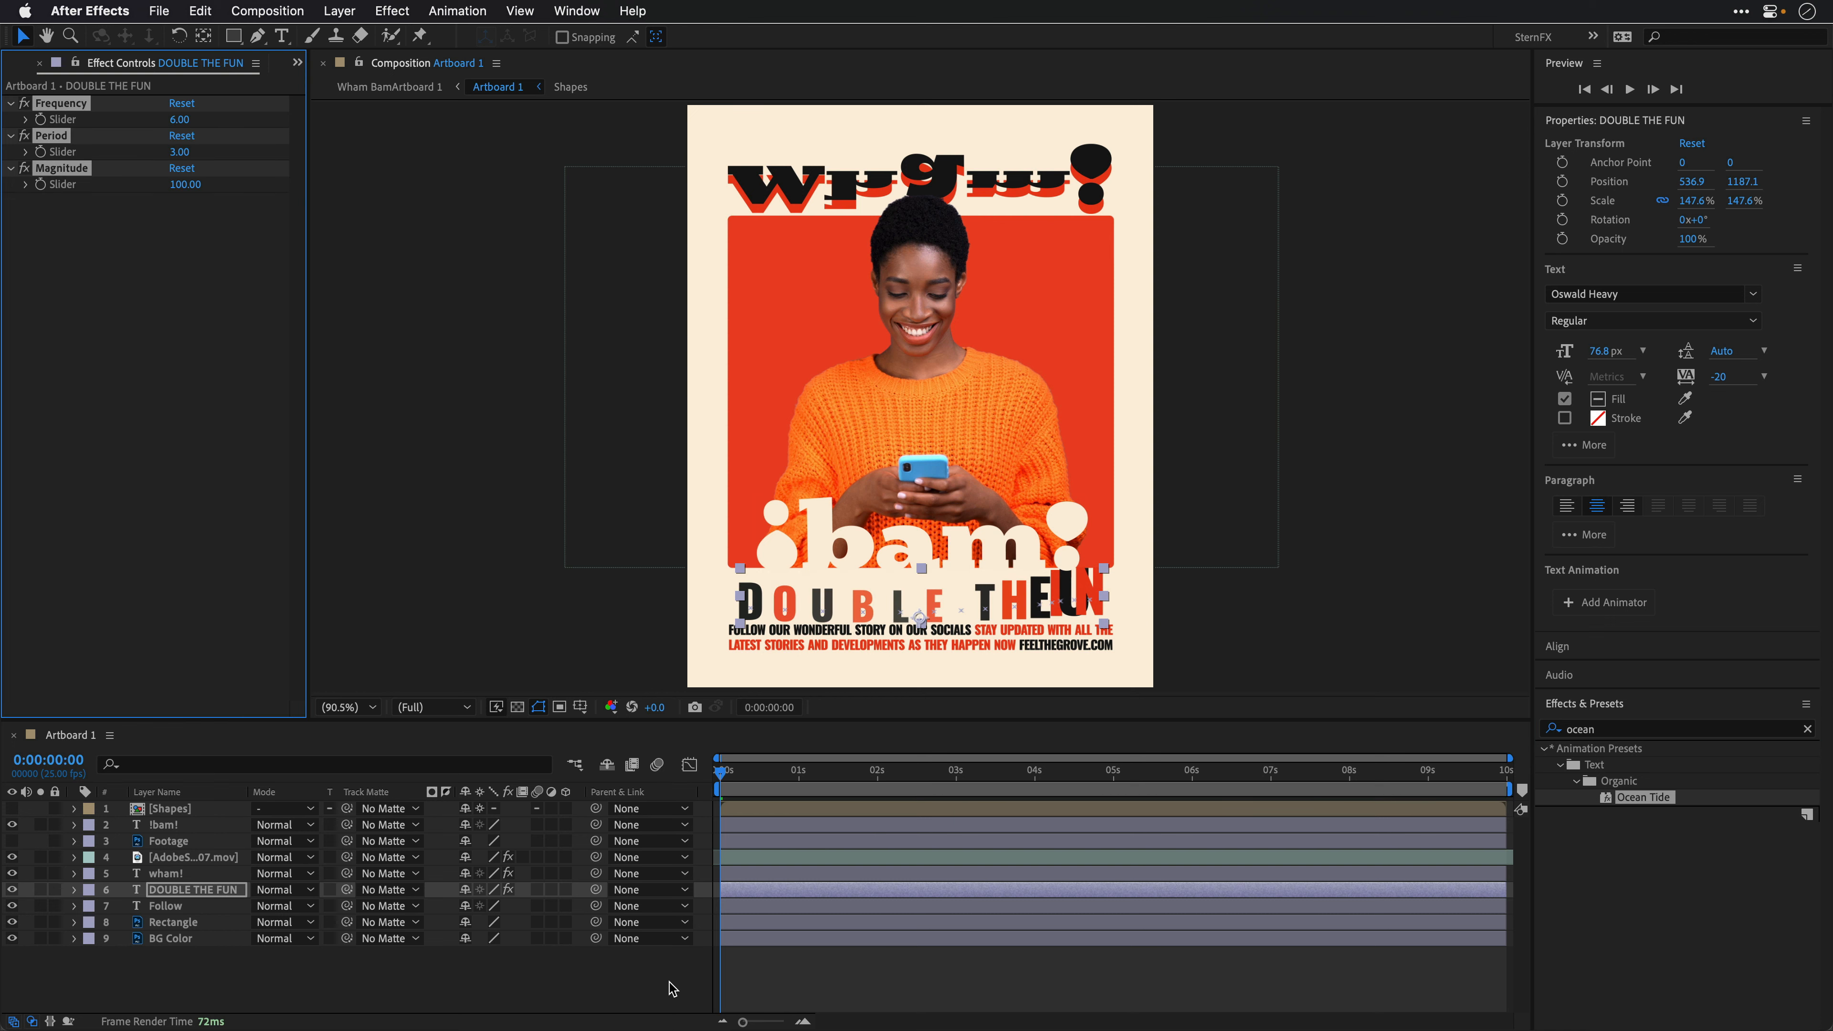
key(space)
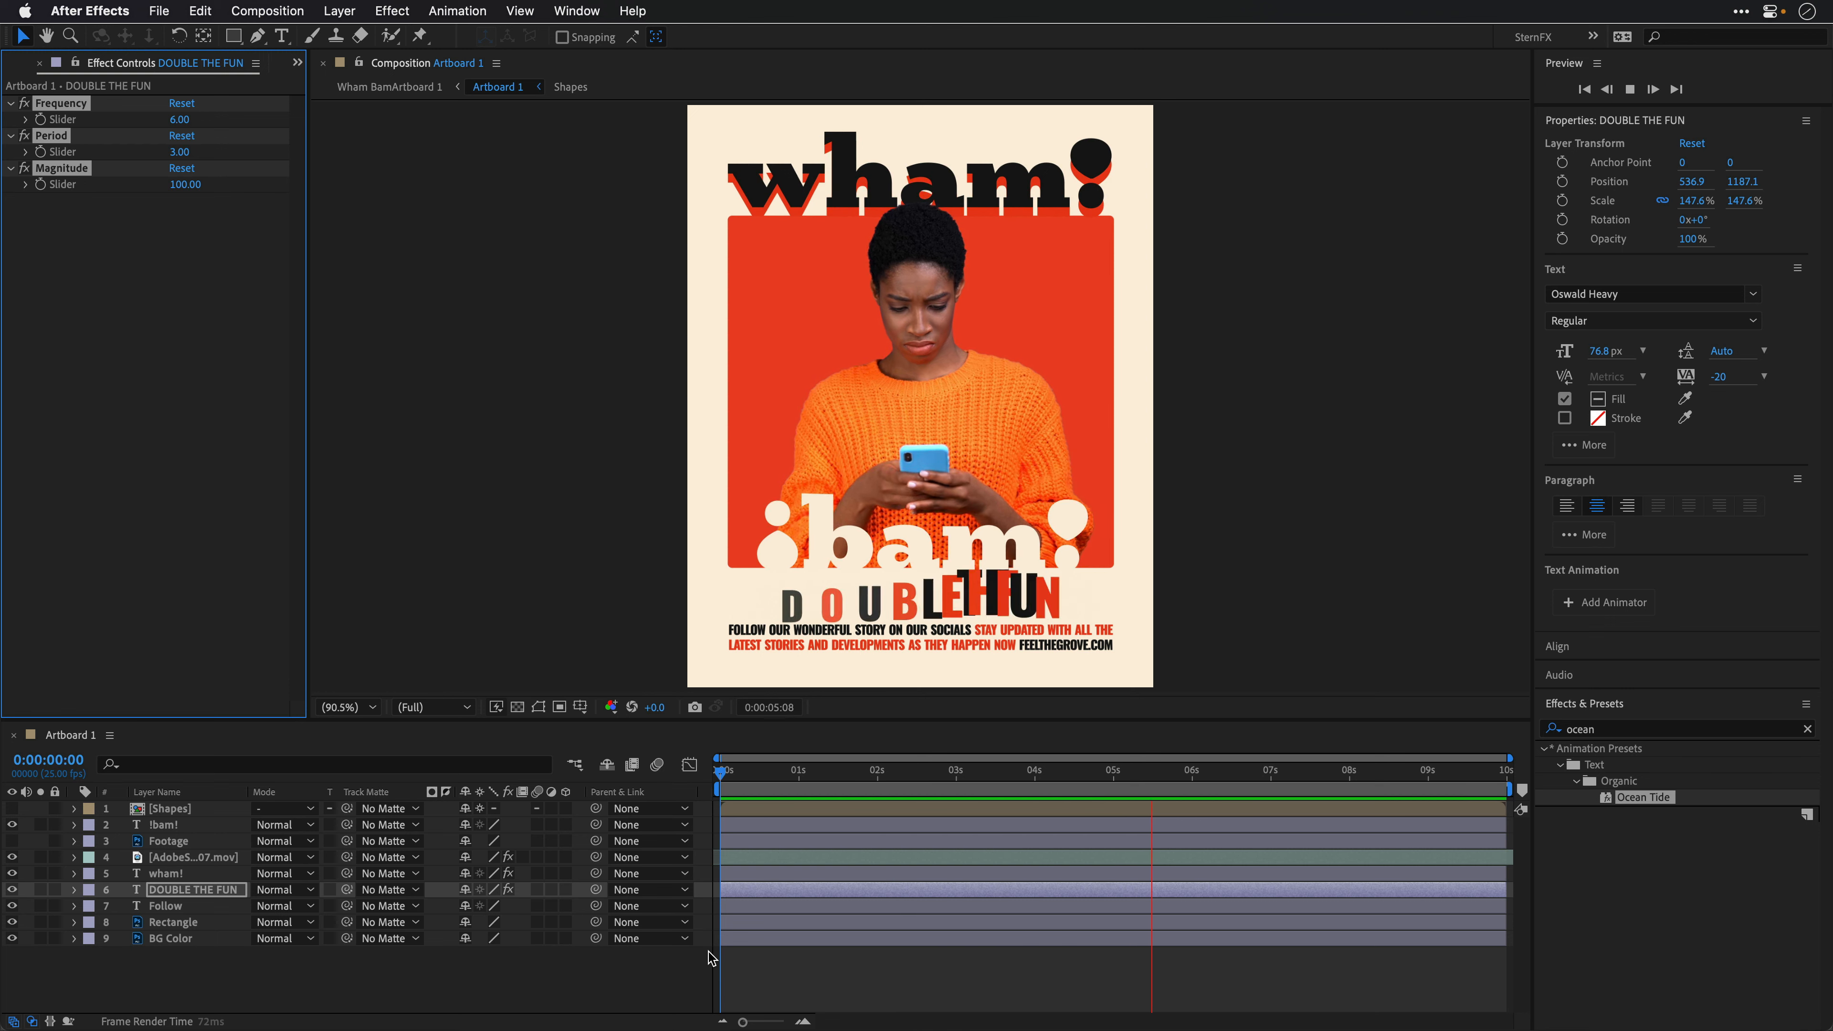
key(space)
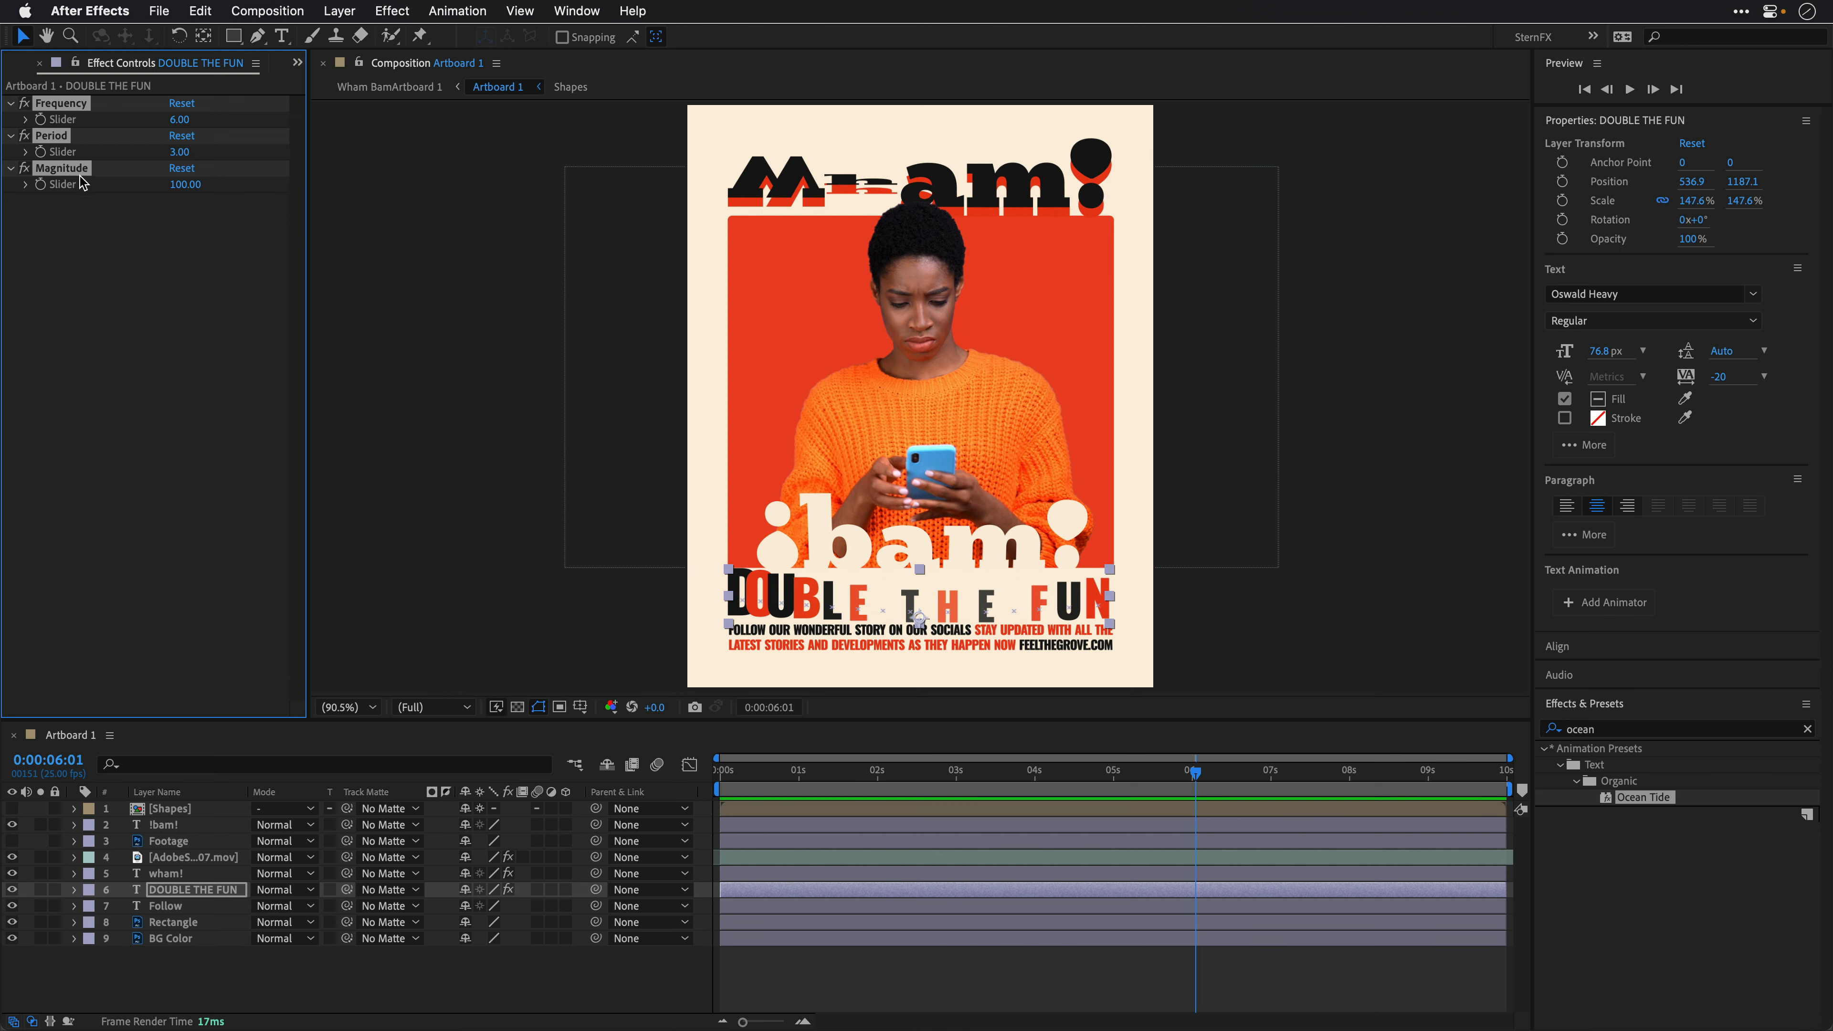
Step: Set the Magnitude slider of the DOUBLE THE FUN layer's Ocean Tide preset to 7
click(98, 216)
click(189, 185)
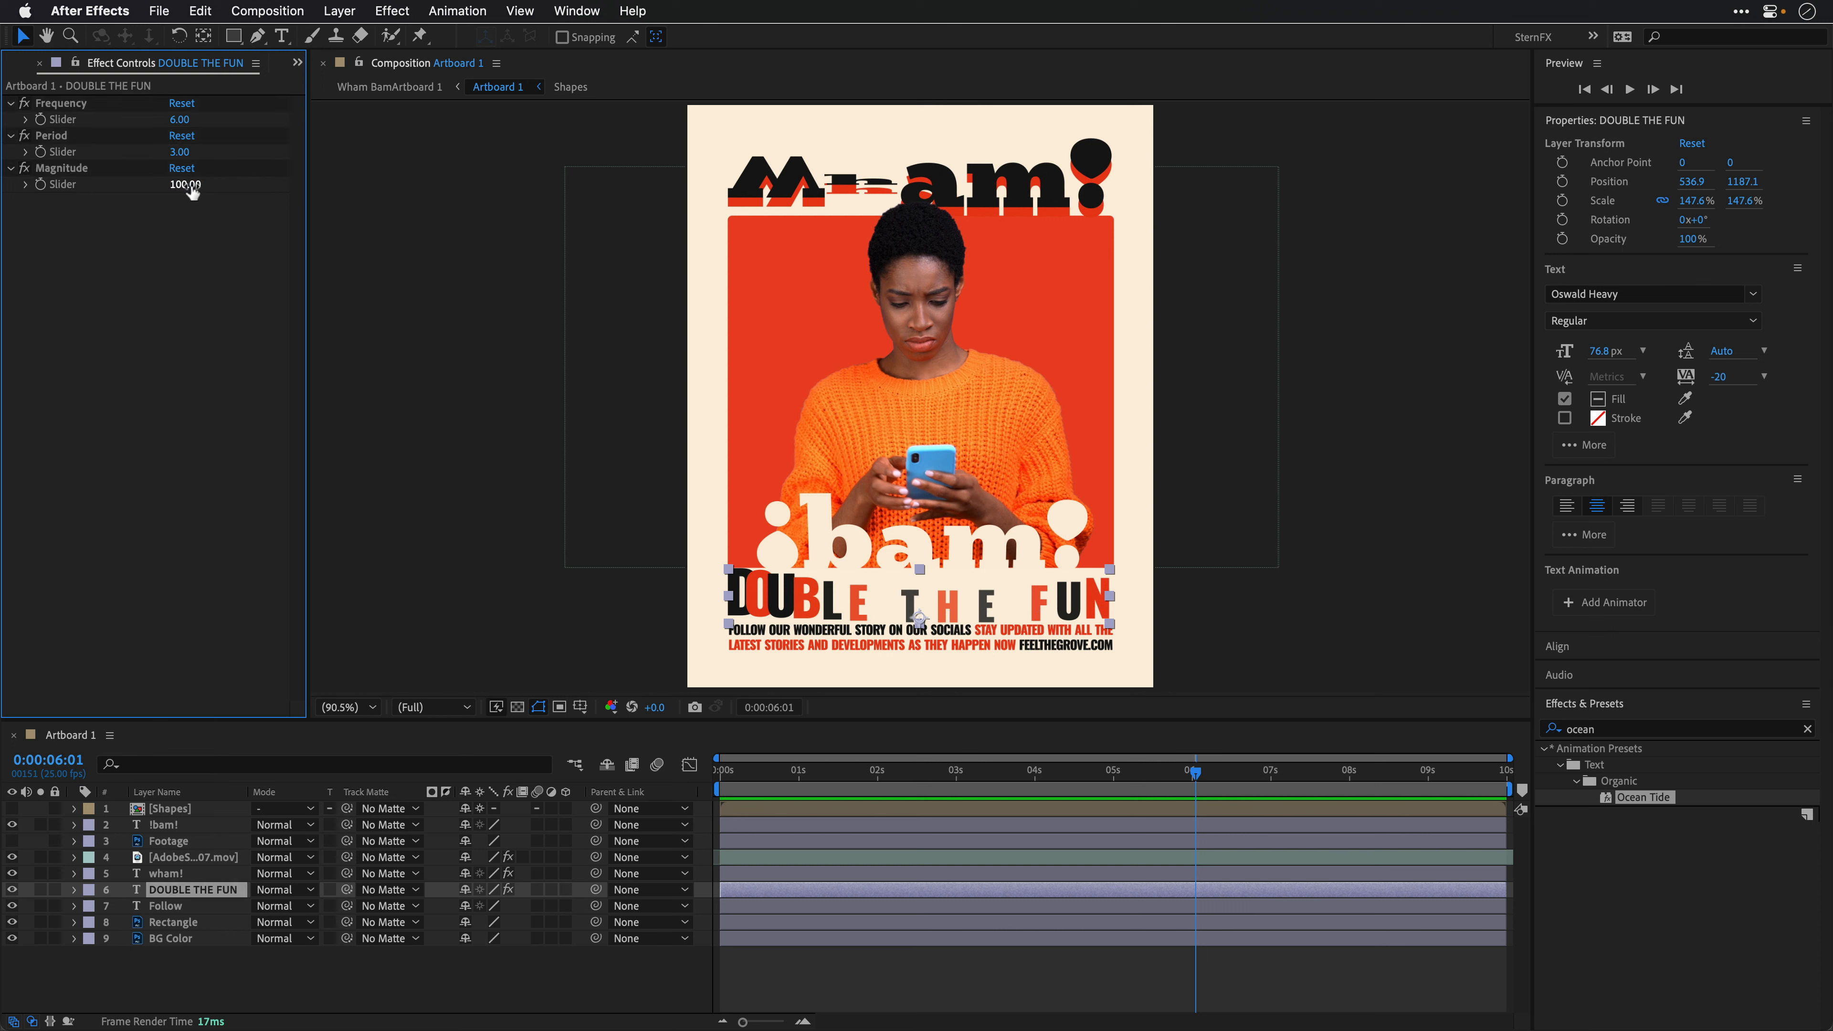
text(7)
key(Return)
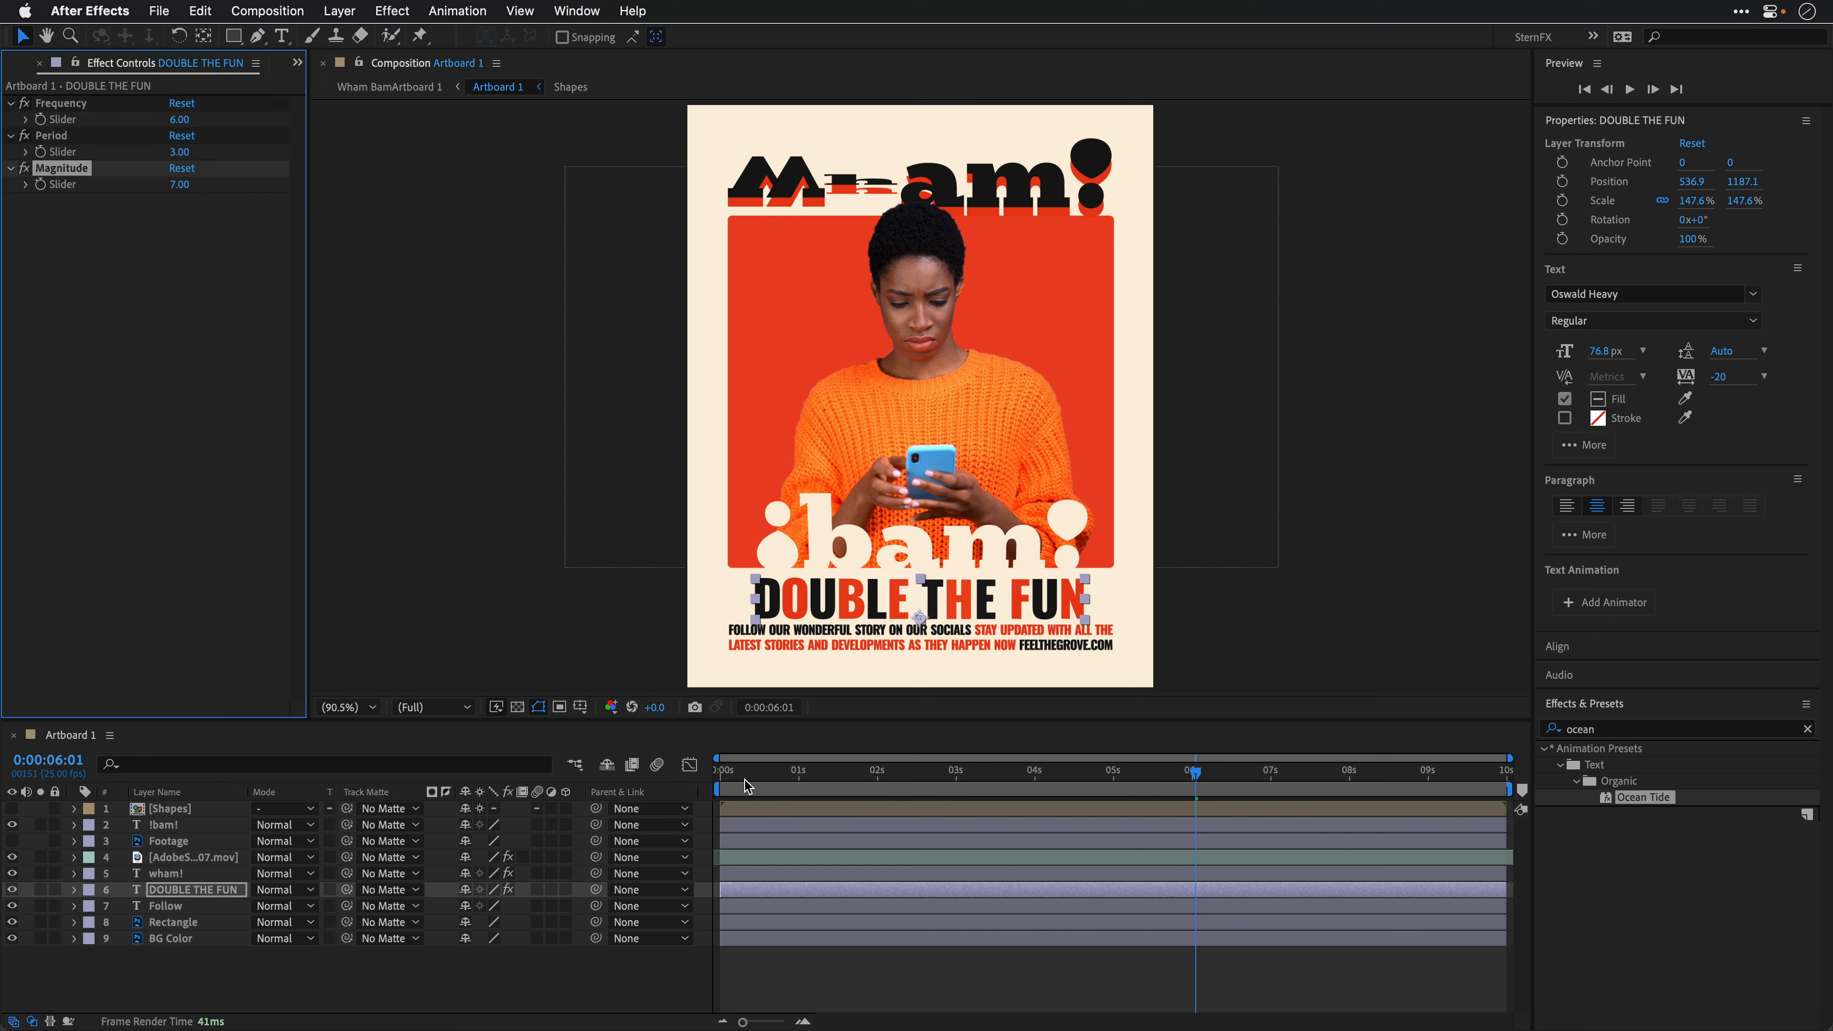
Step: Play the Artboard 1 animation from the start to review the DOUBLE THE FUN text motion, and stop the preview
key(Home)
key(space)
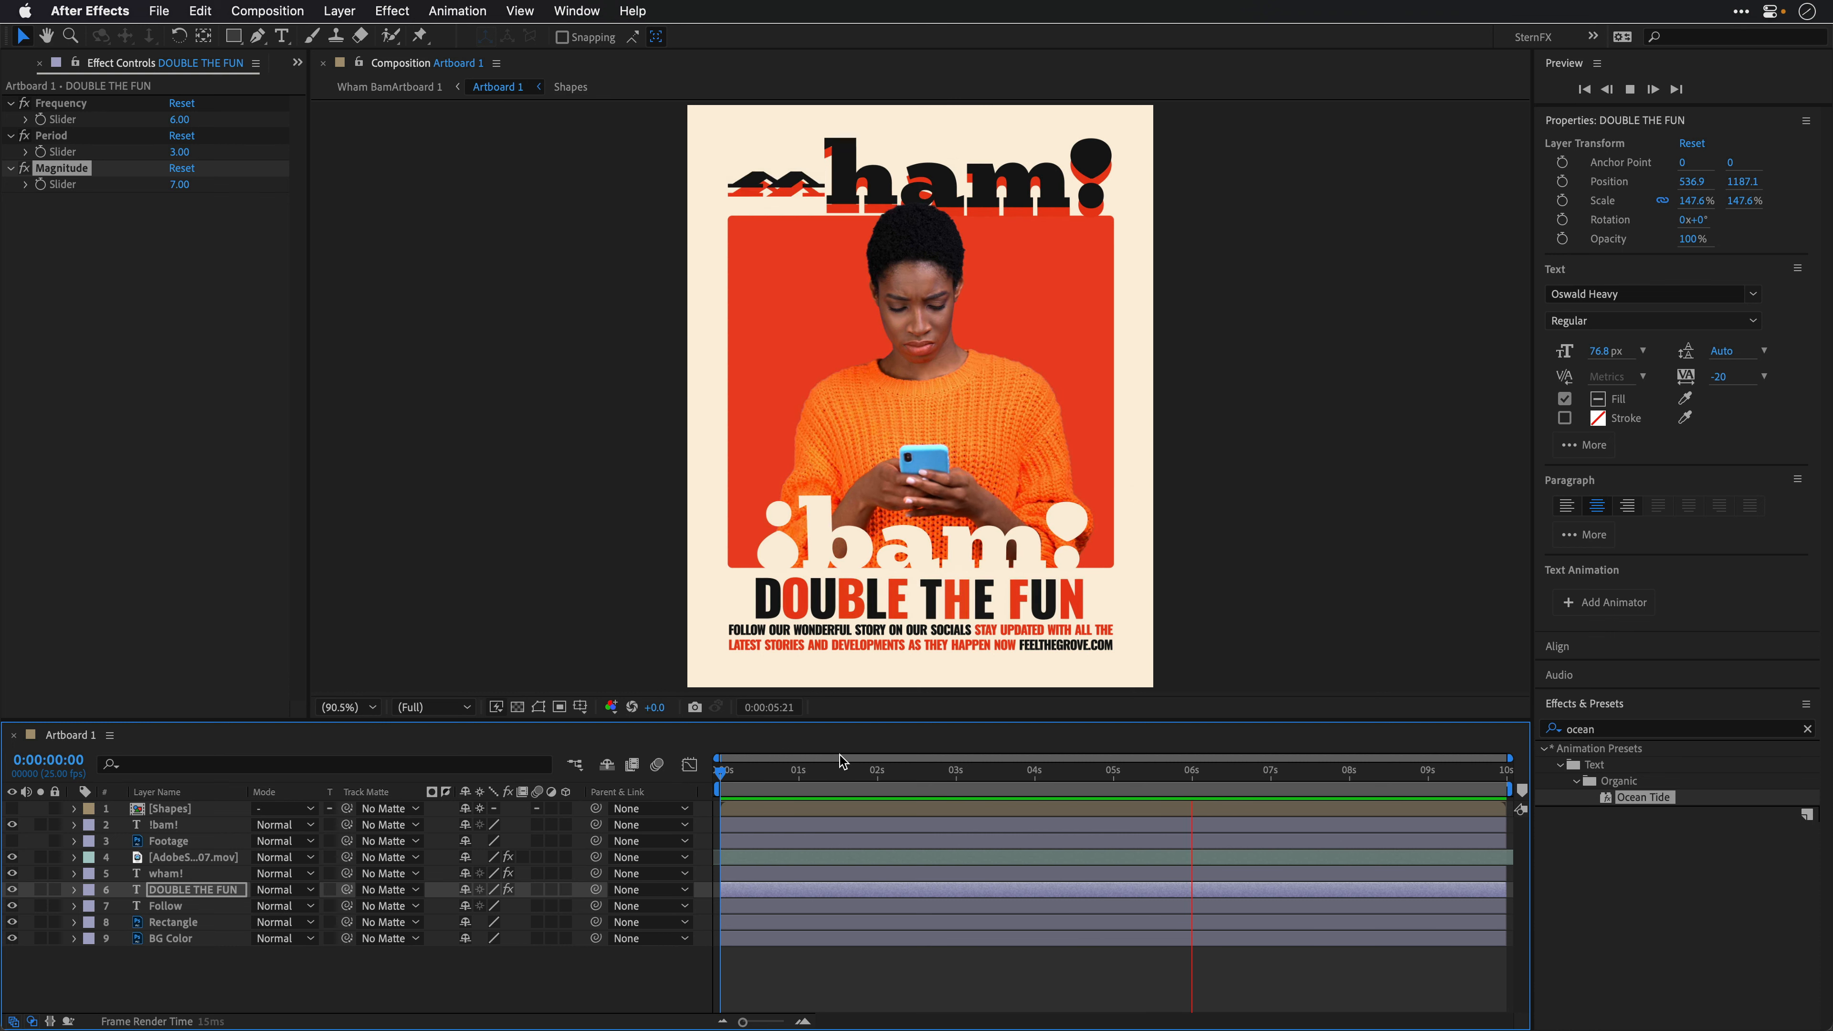
key(space)
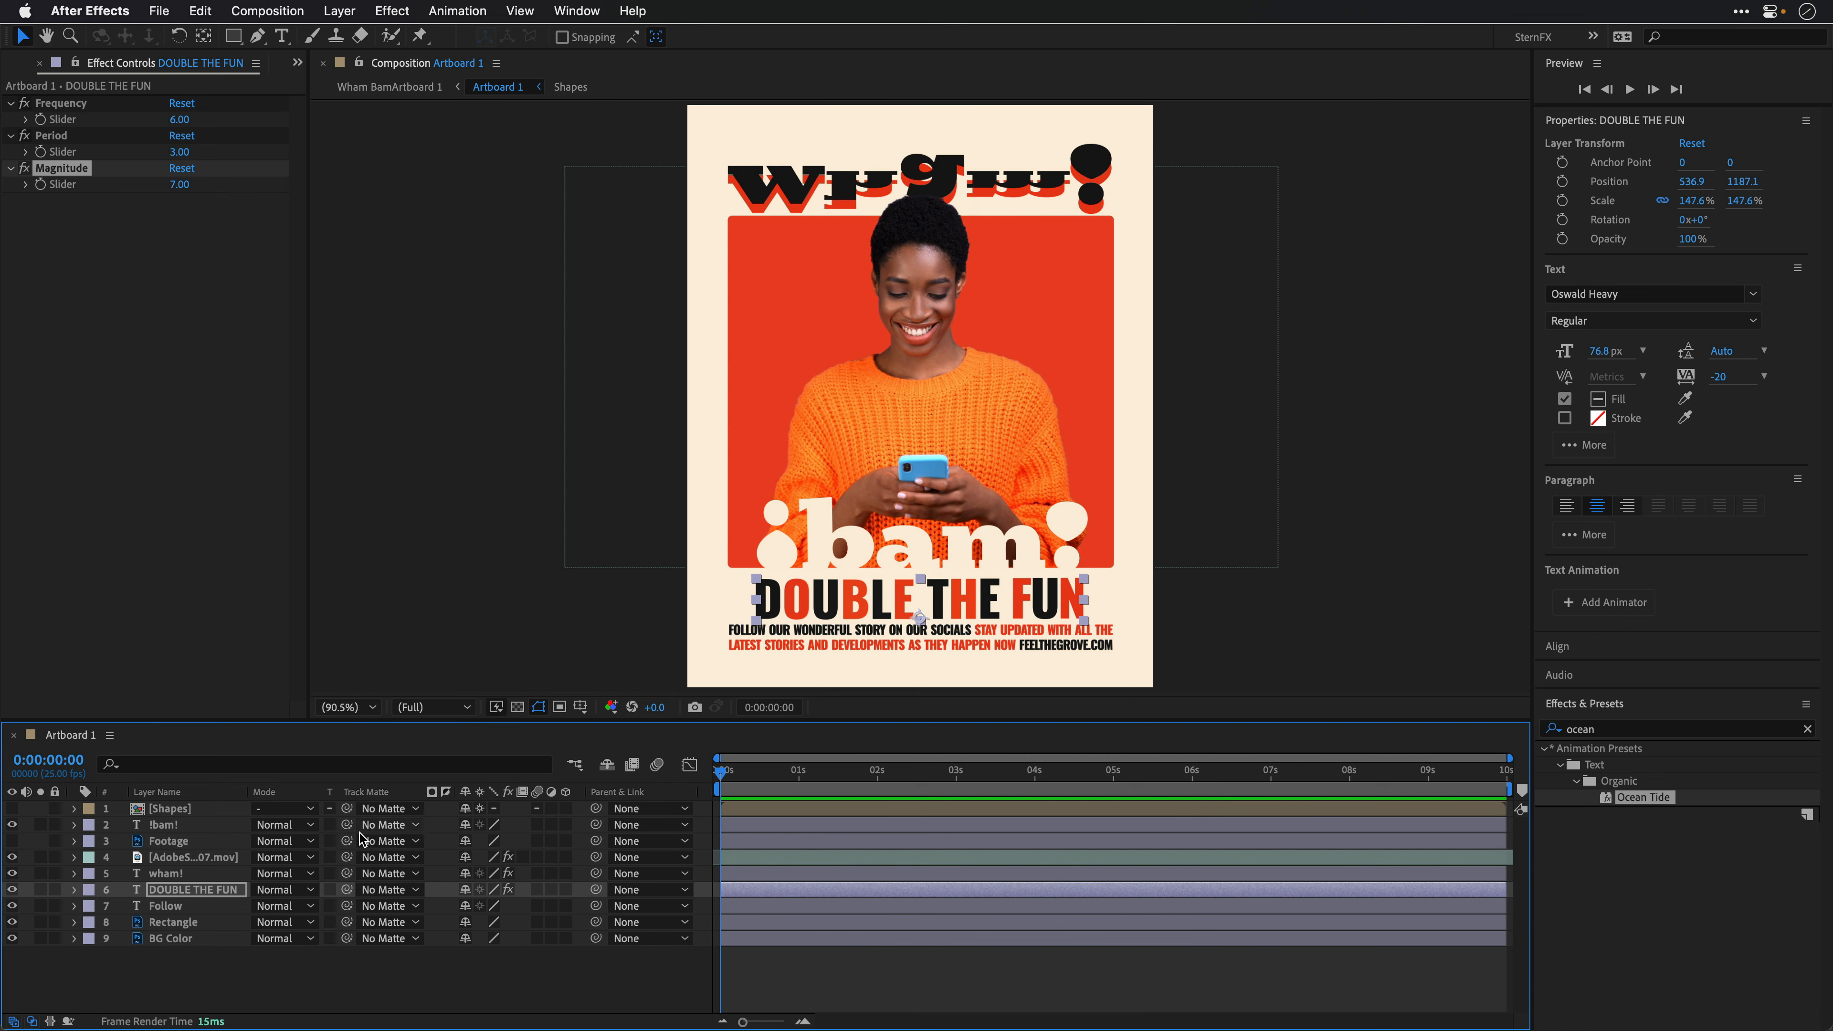
Step: Apply the Word Processor animation preset to the Follow text layer and preview the typing animation
click(169, 905)
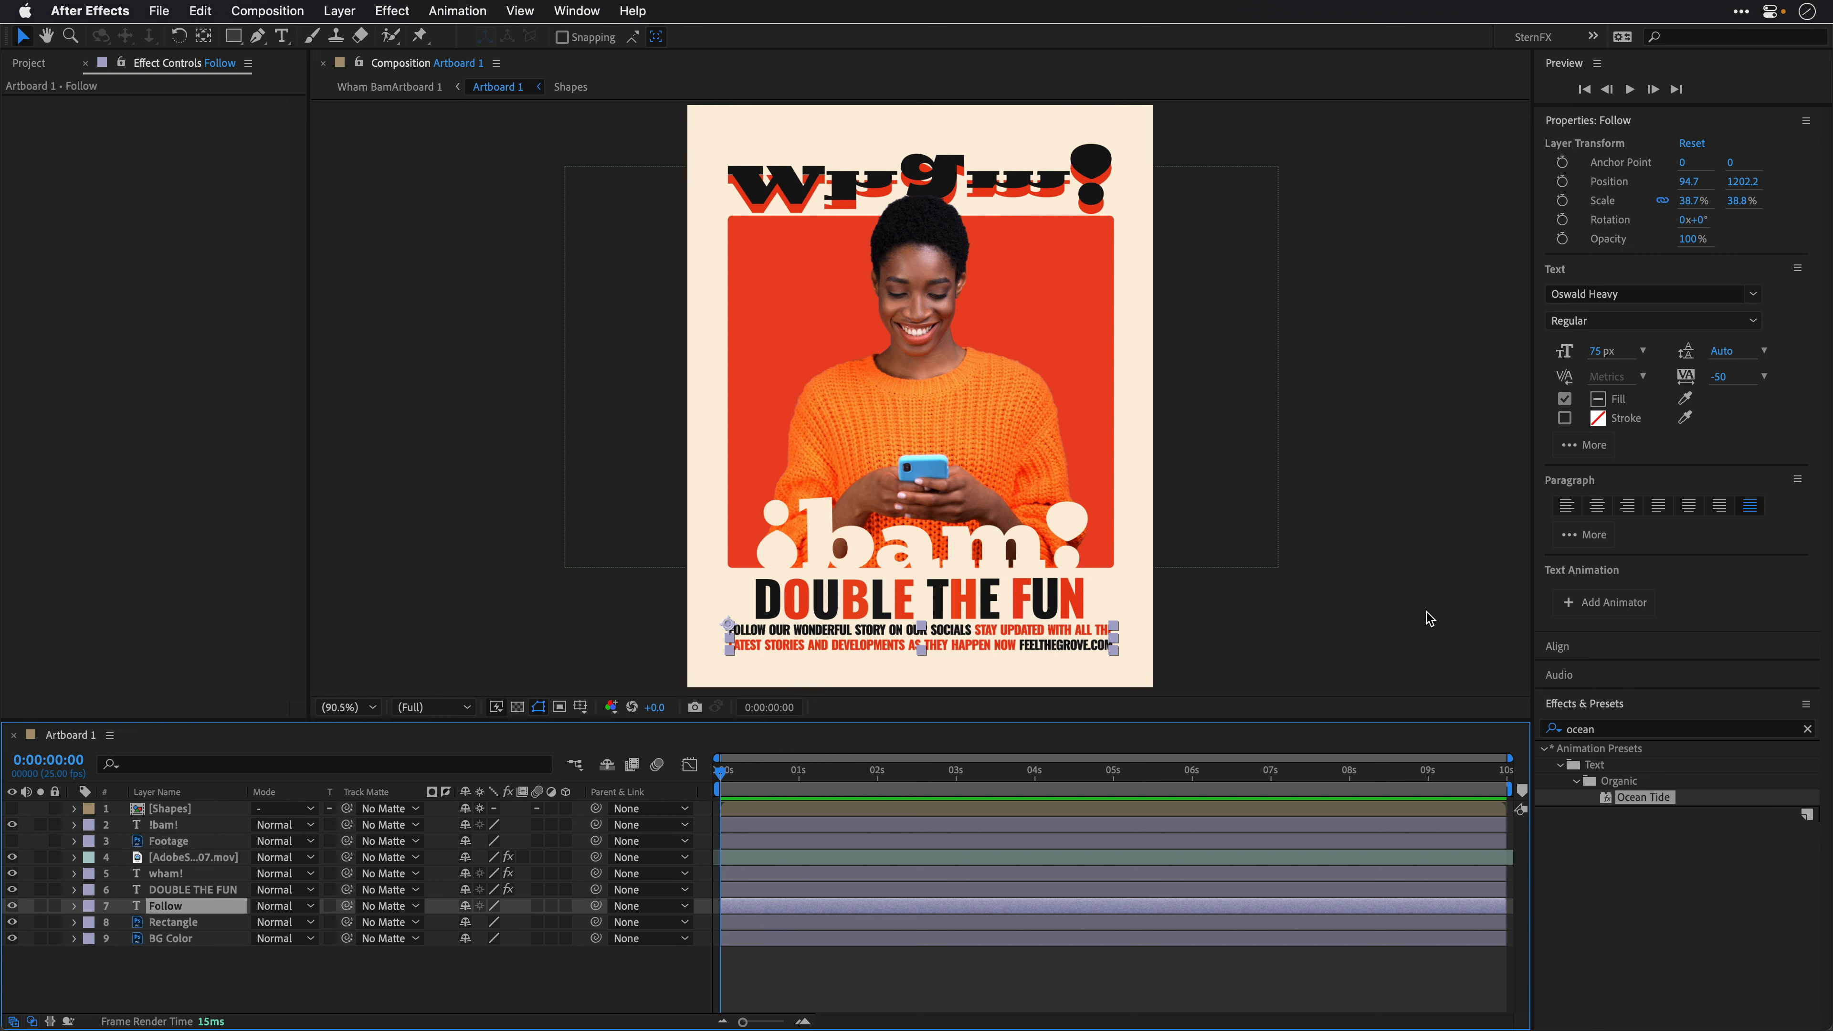
click(1611, 730)
text(w)
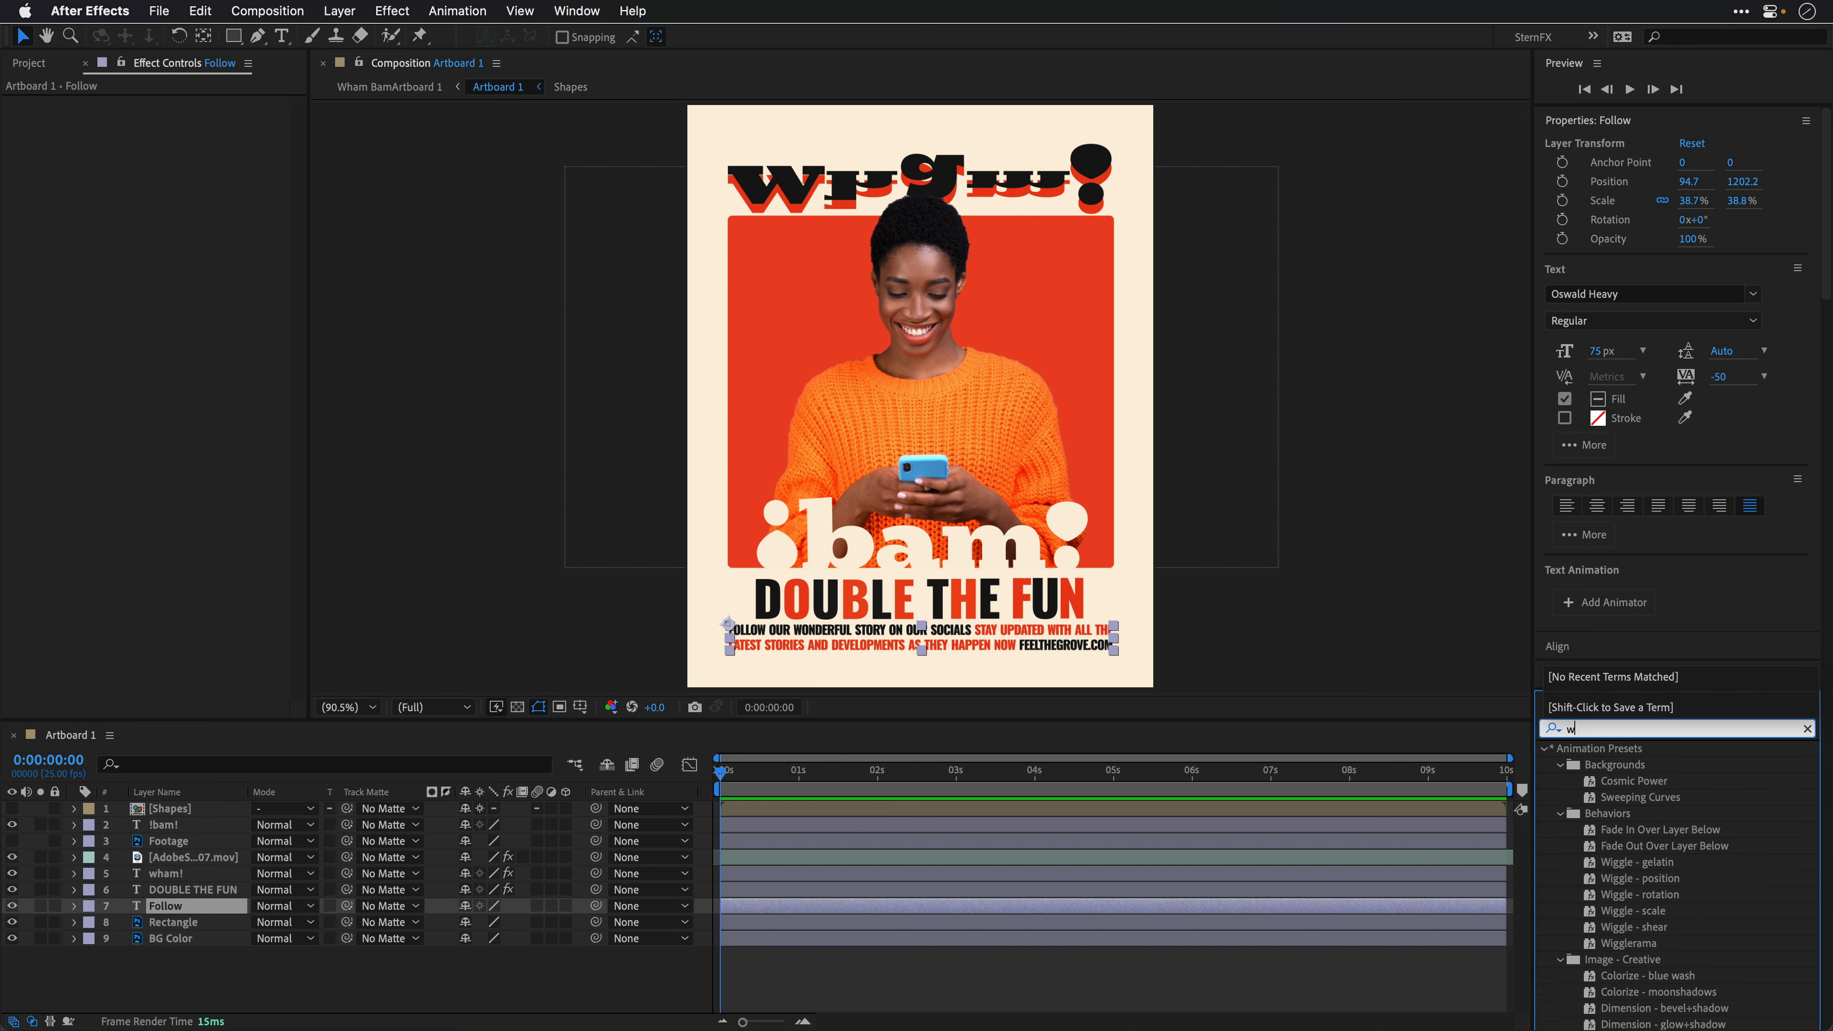
text(ord p)
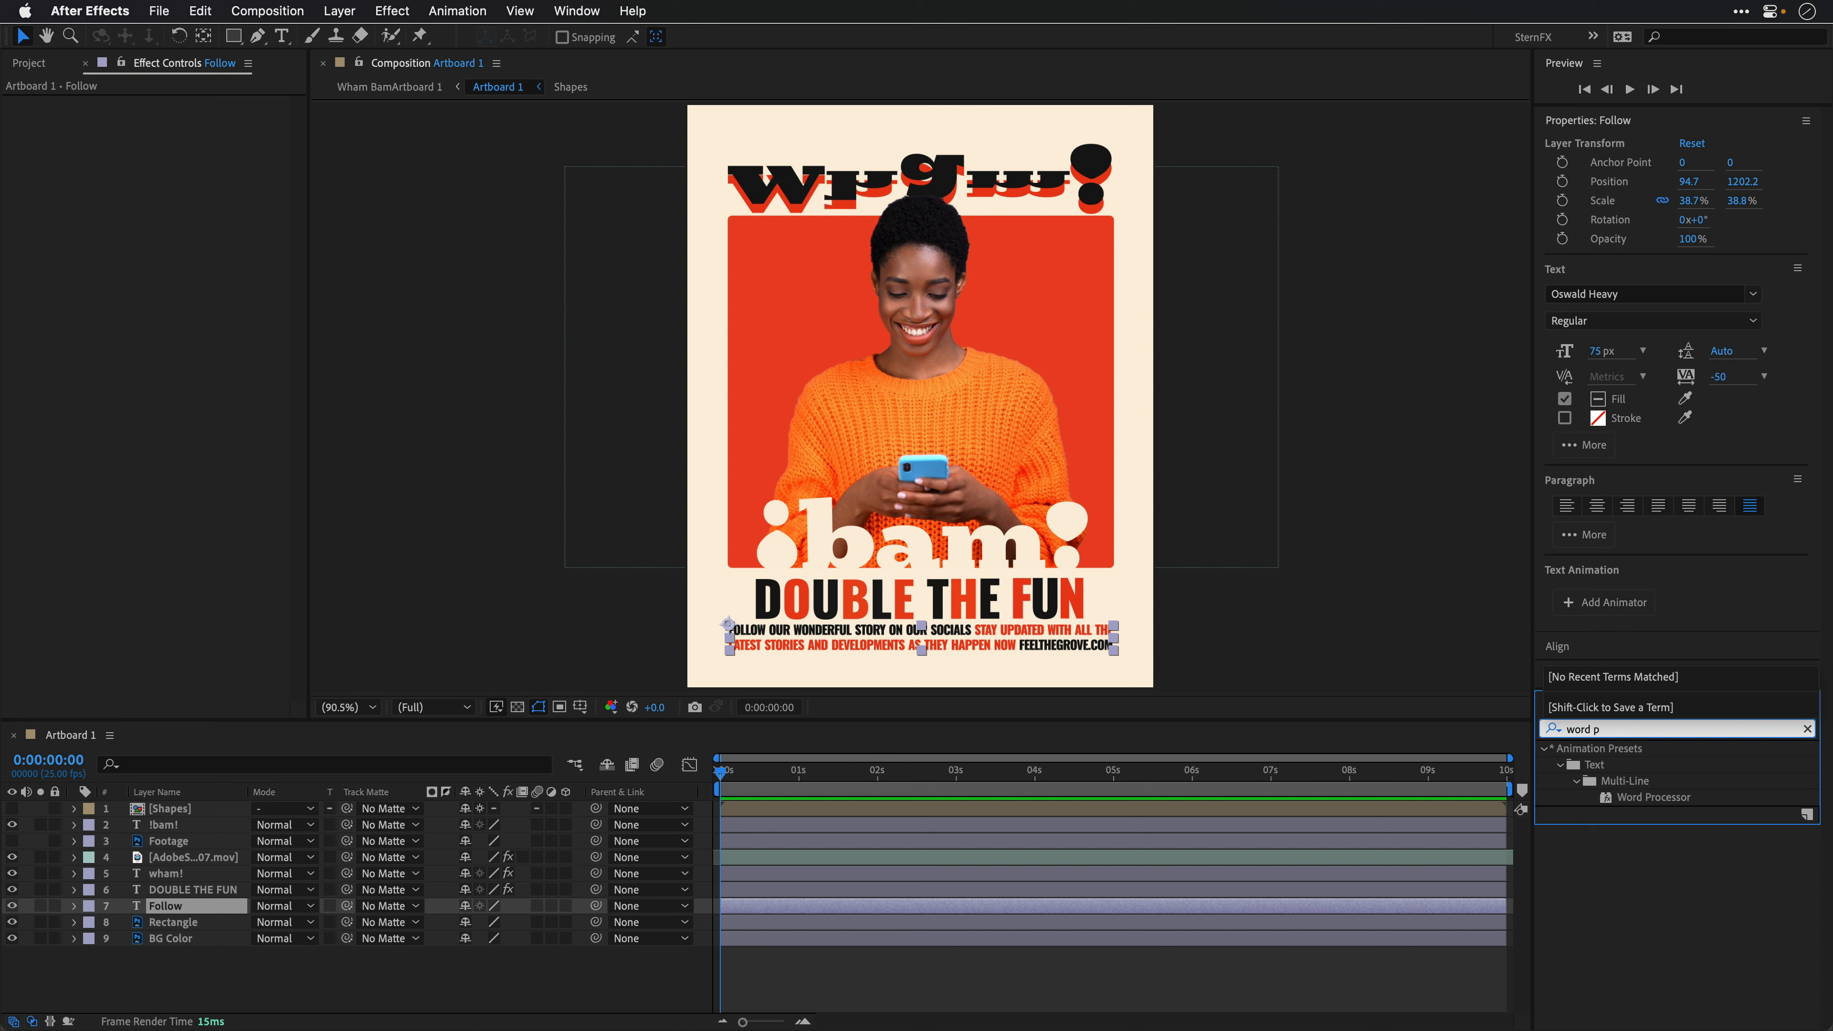
double_click(1653, 797)
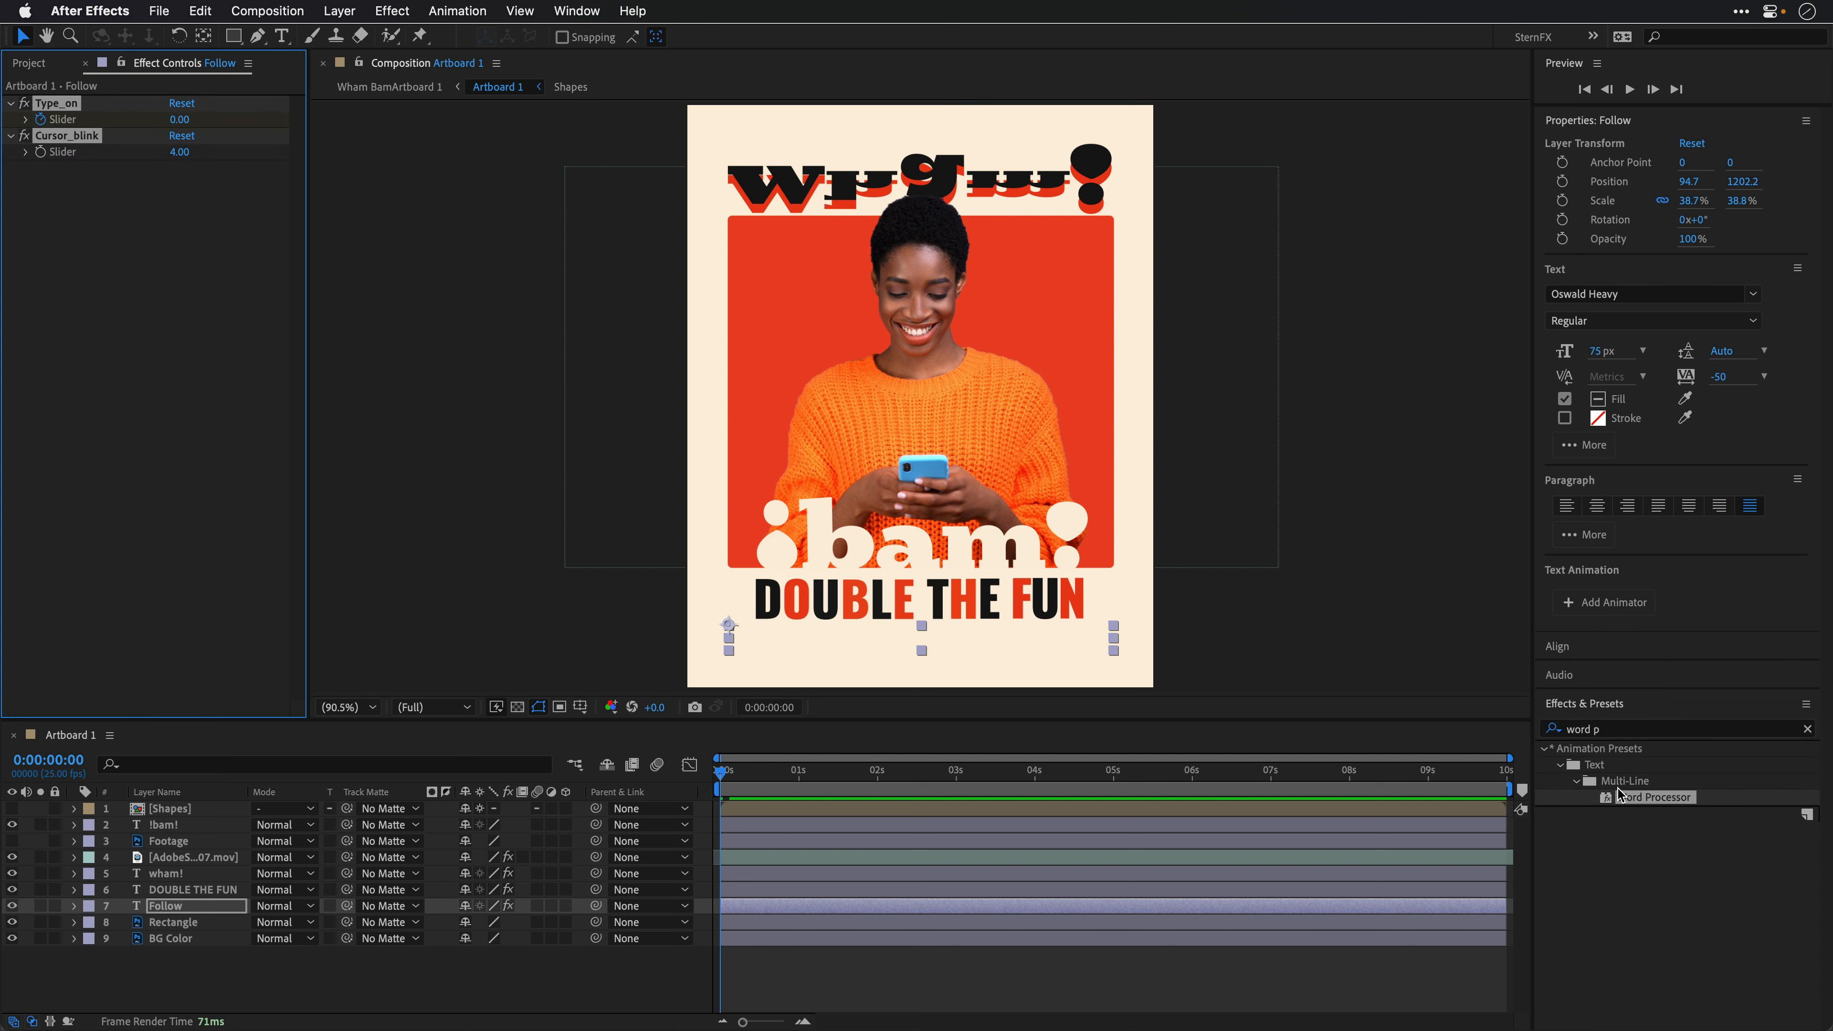
key(space)
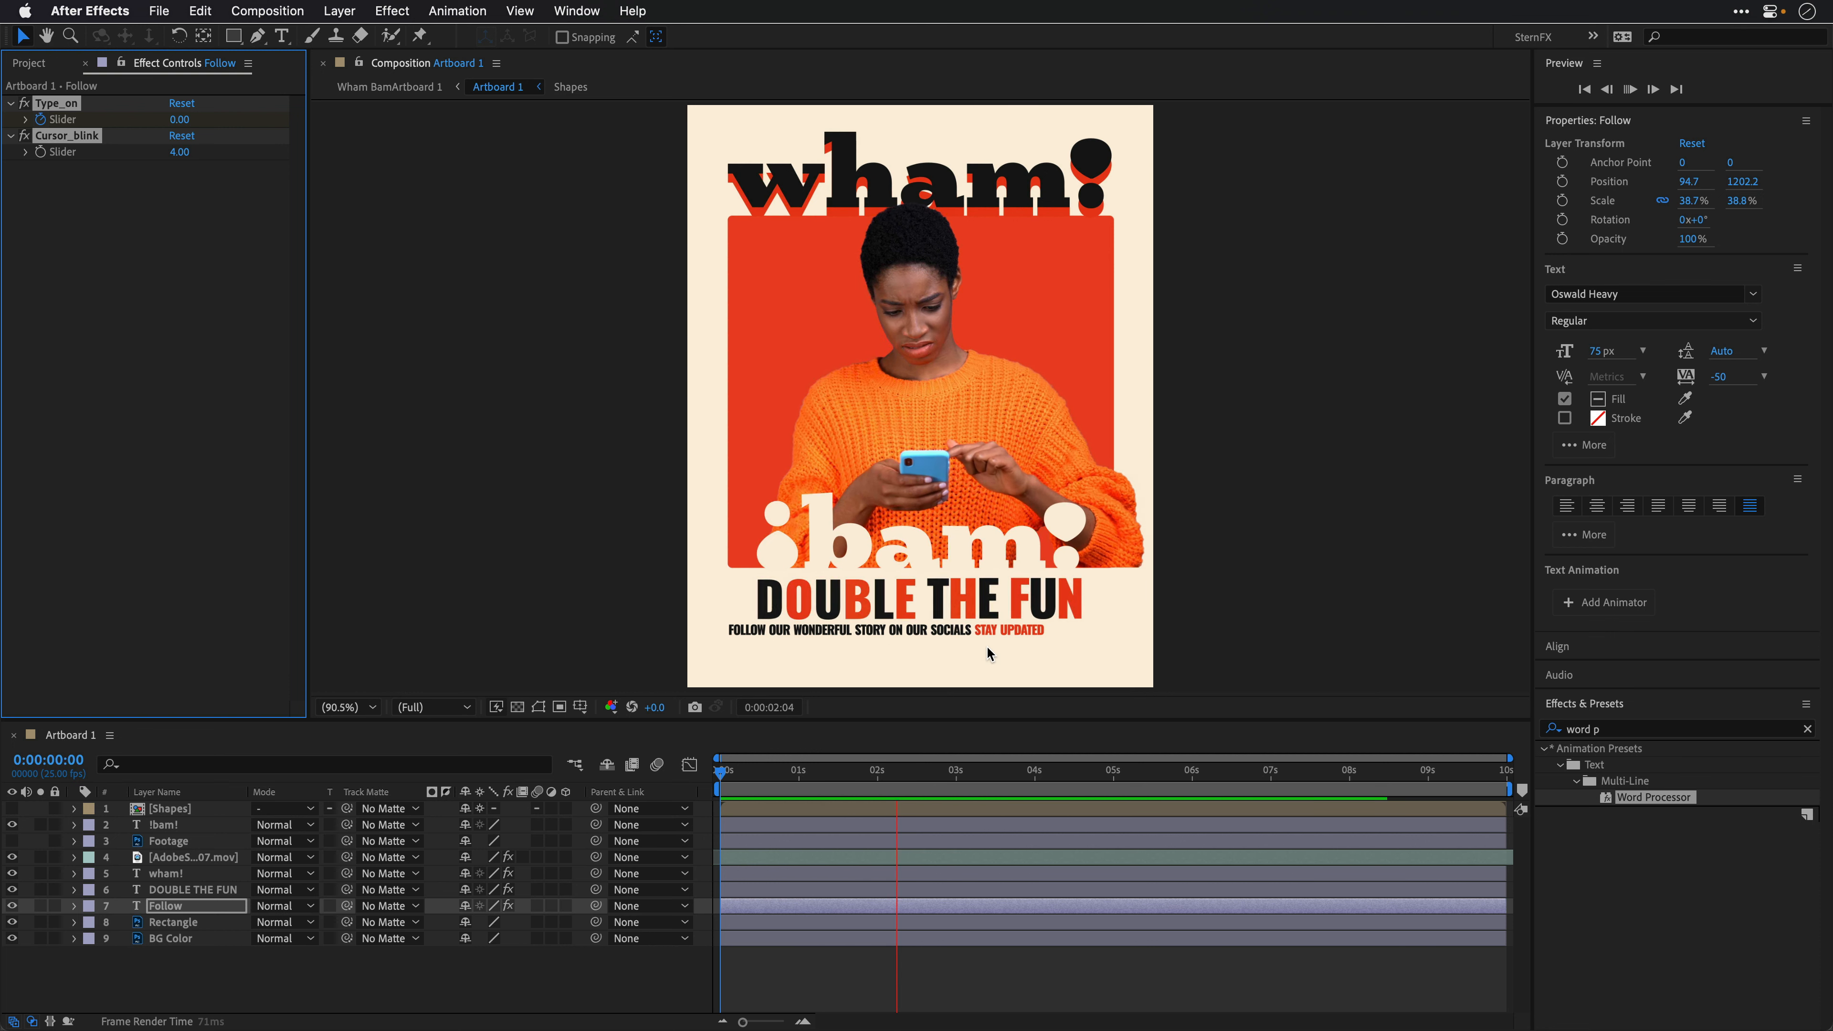
key(space)
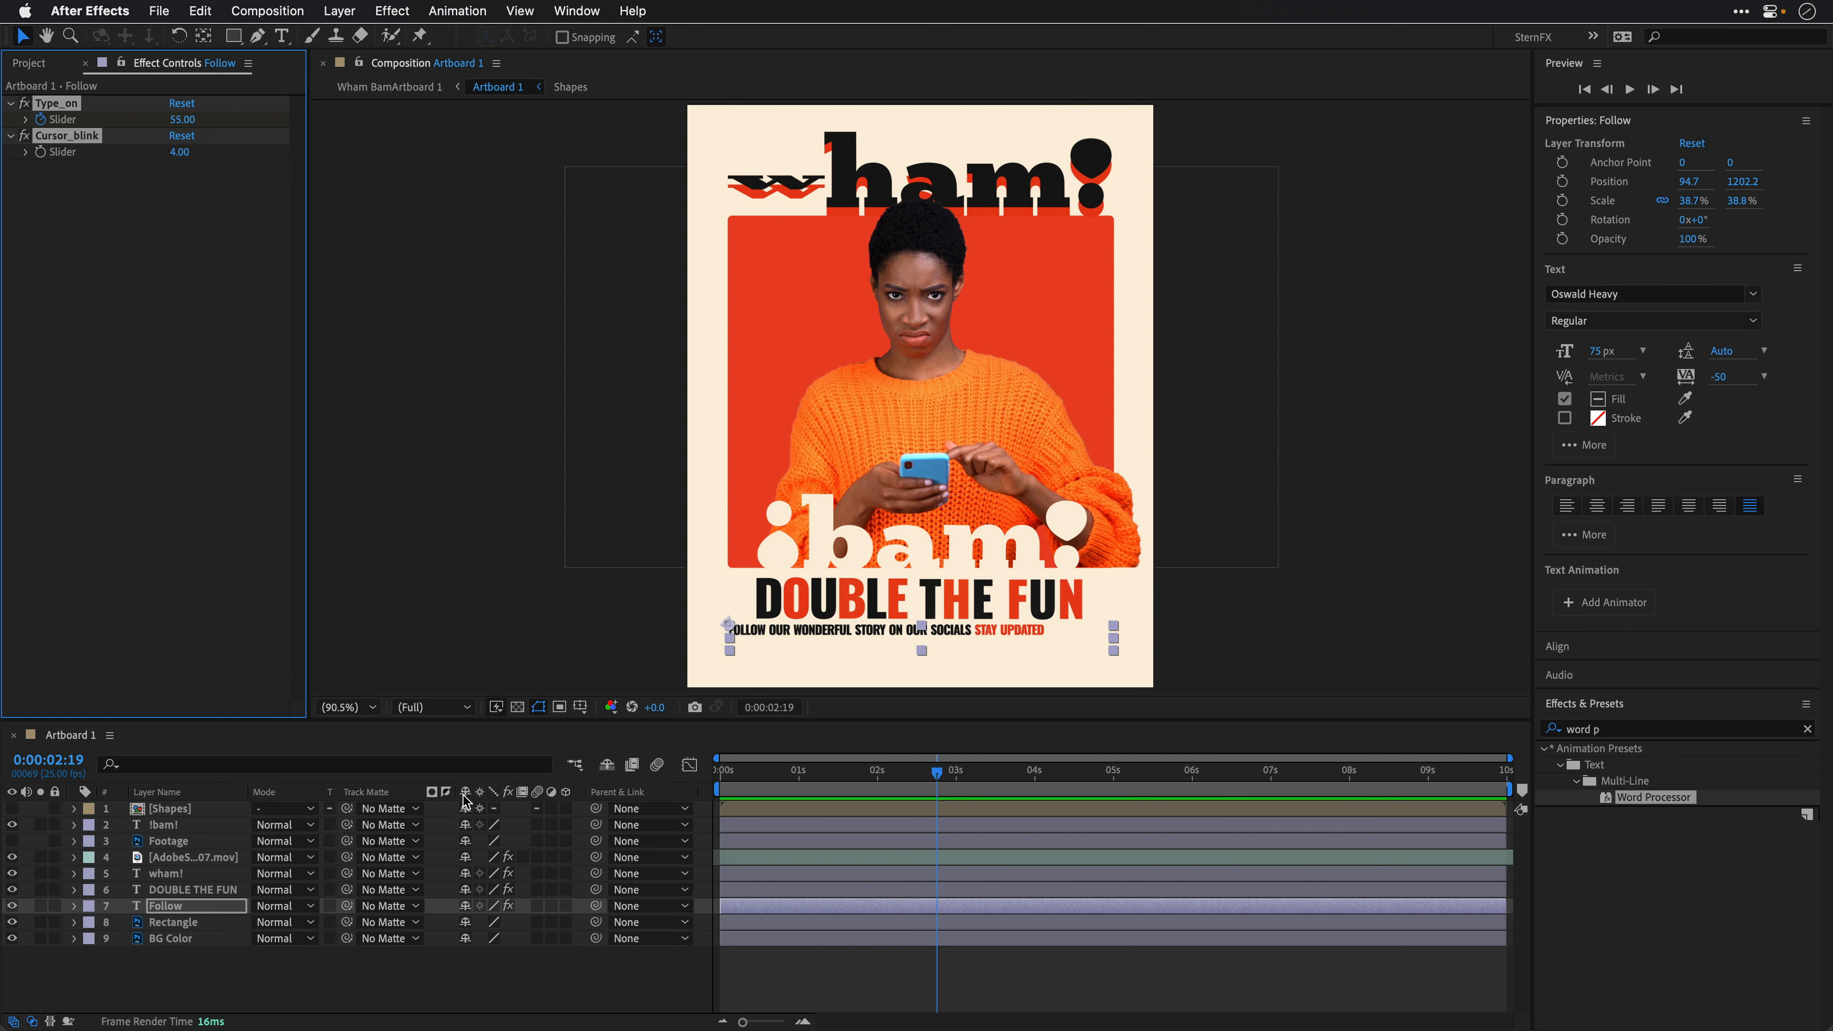
Step: Reveal the Follow layer's keyframes, move the last Type_on keyframe to 0:00:04:01, and set its Slider to 139
click(160, 911)
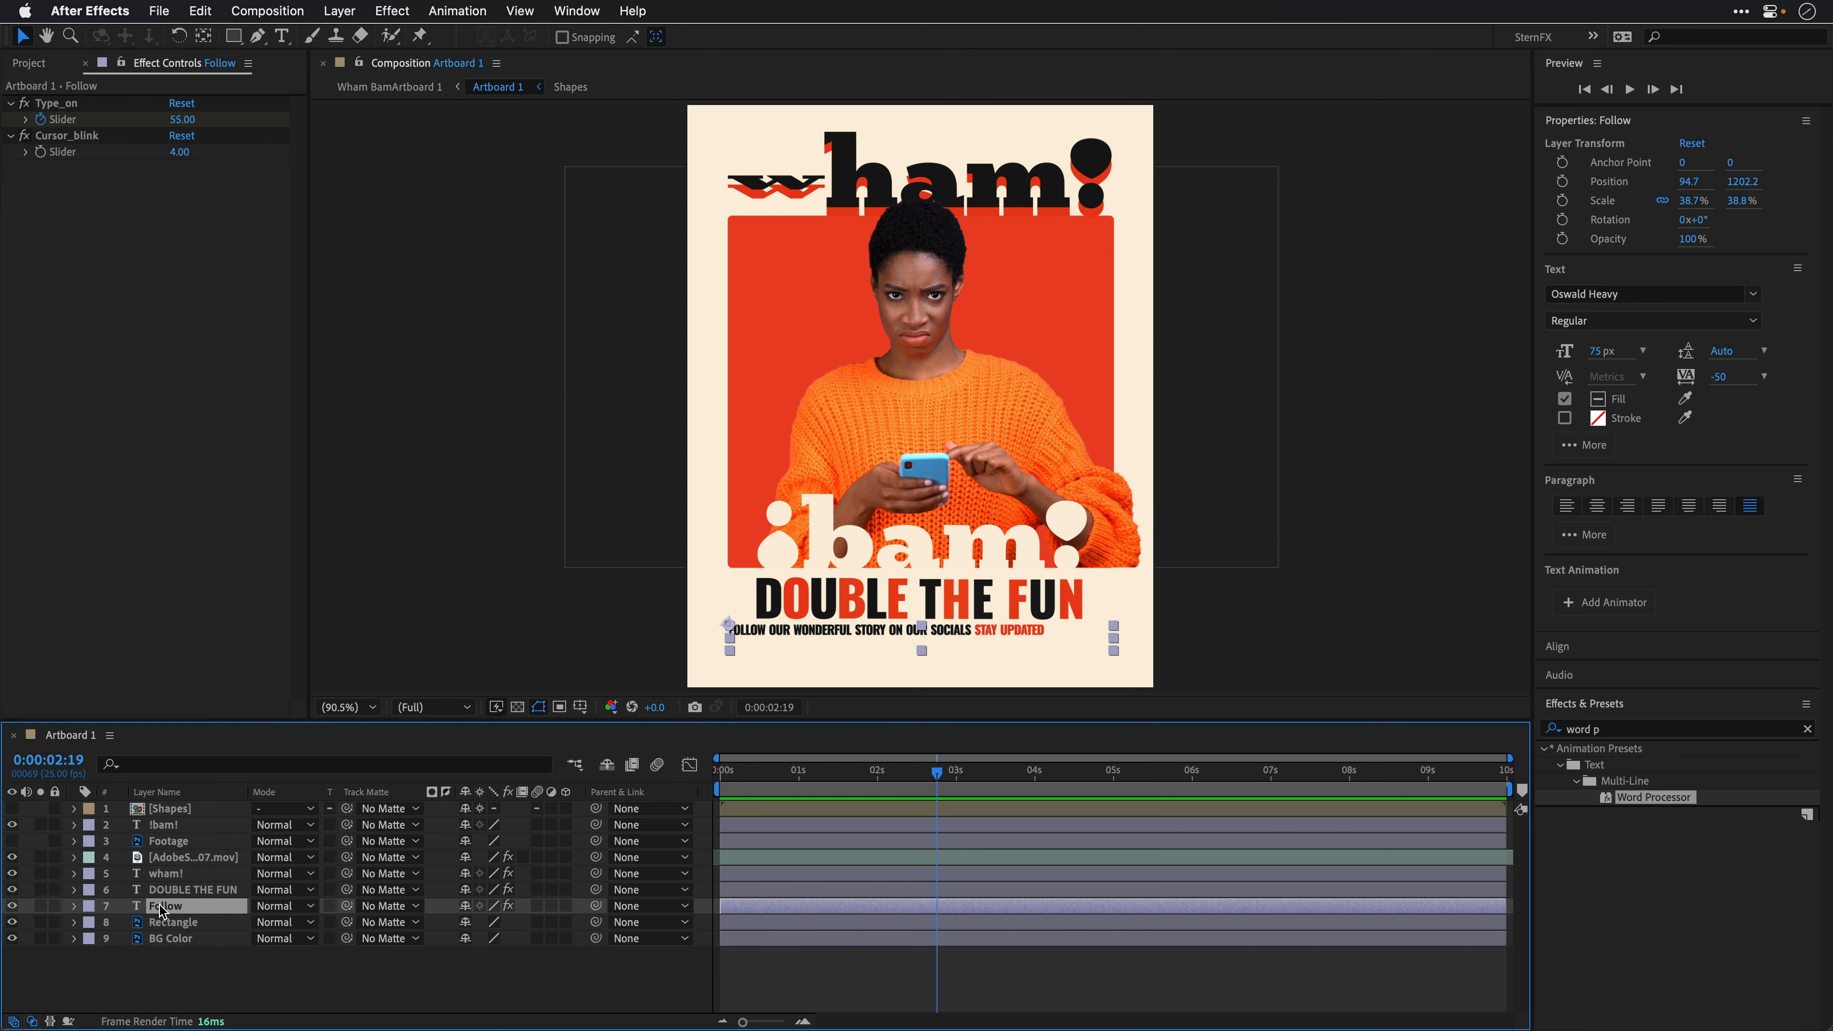
key(u)
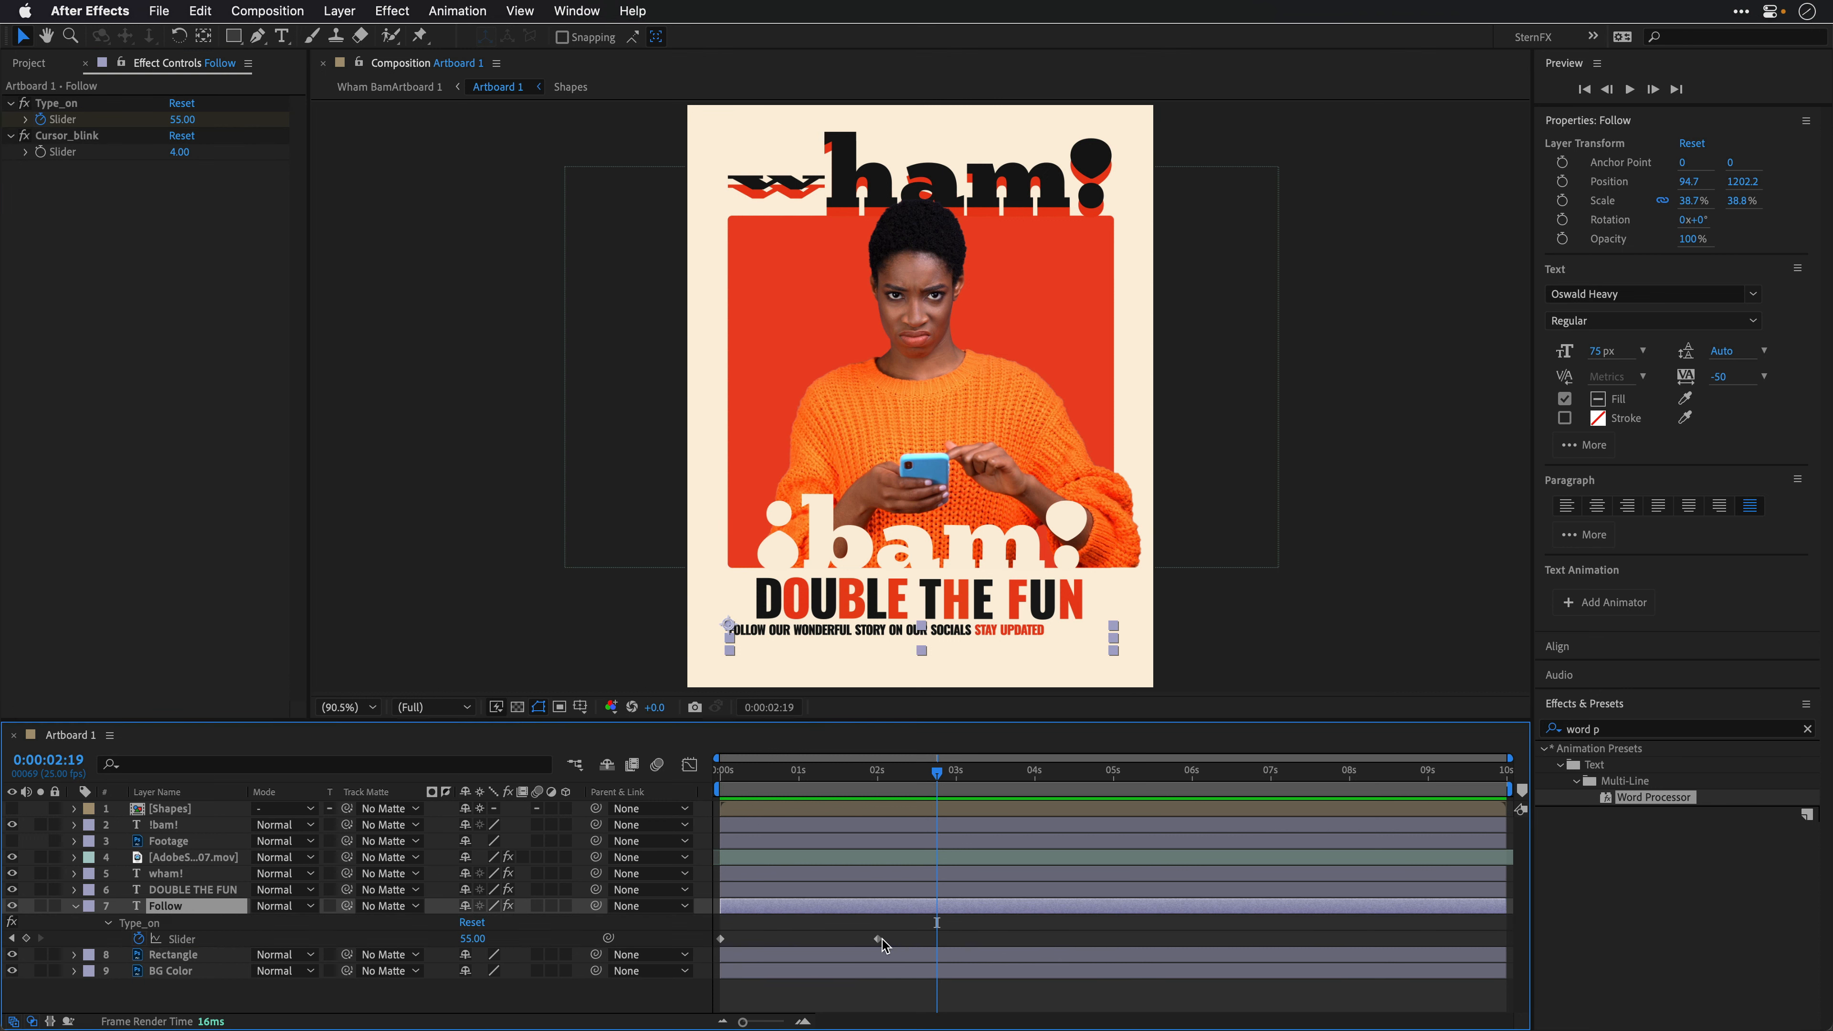
drag(878, 940, 973, 942)
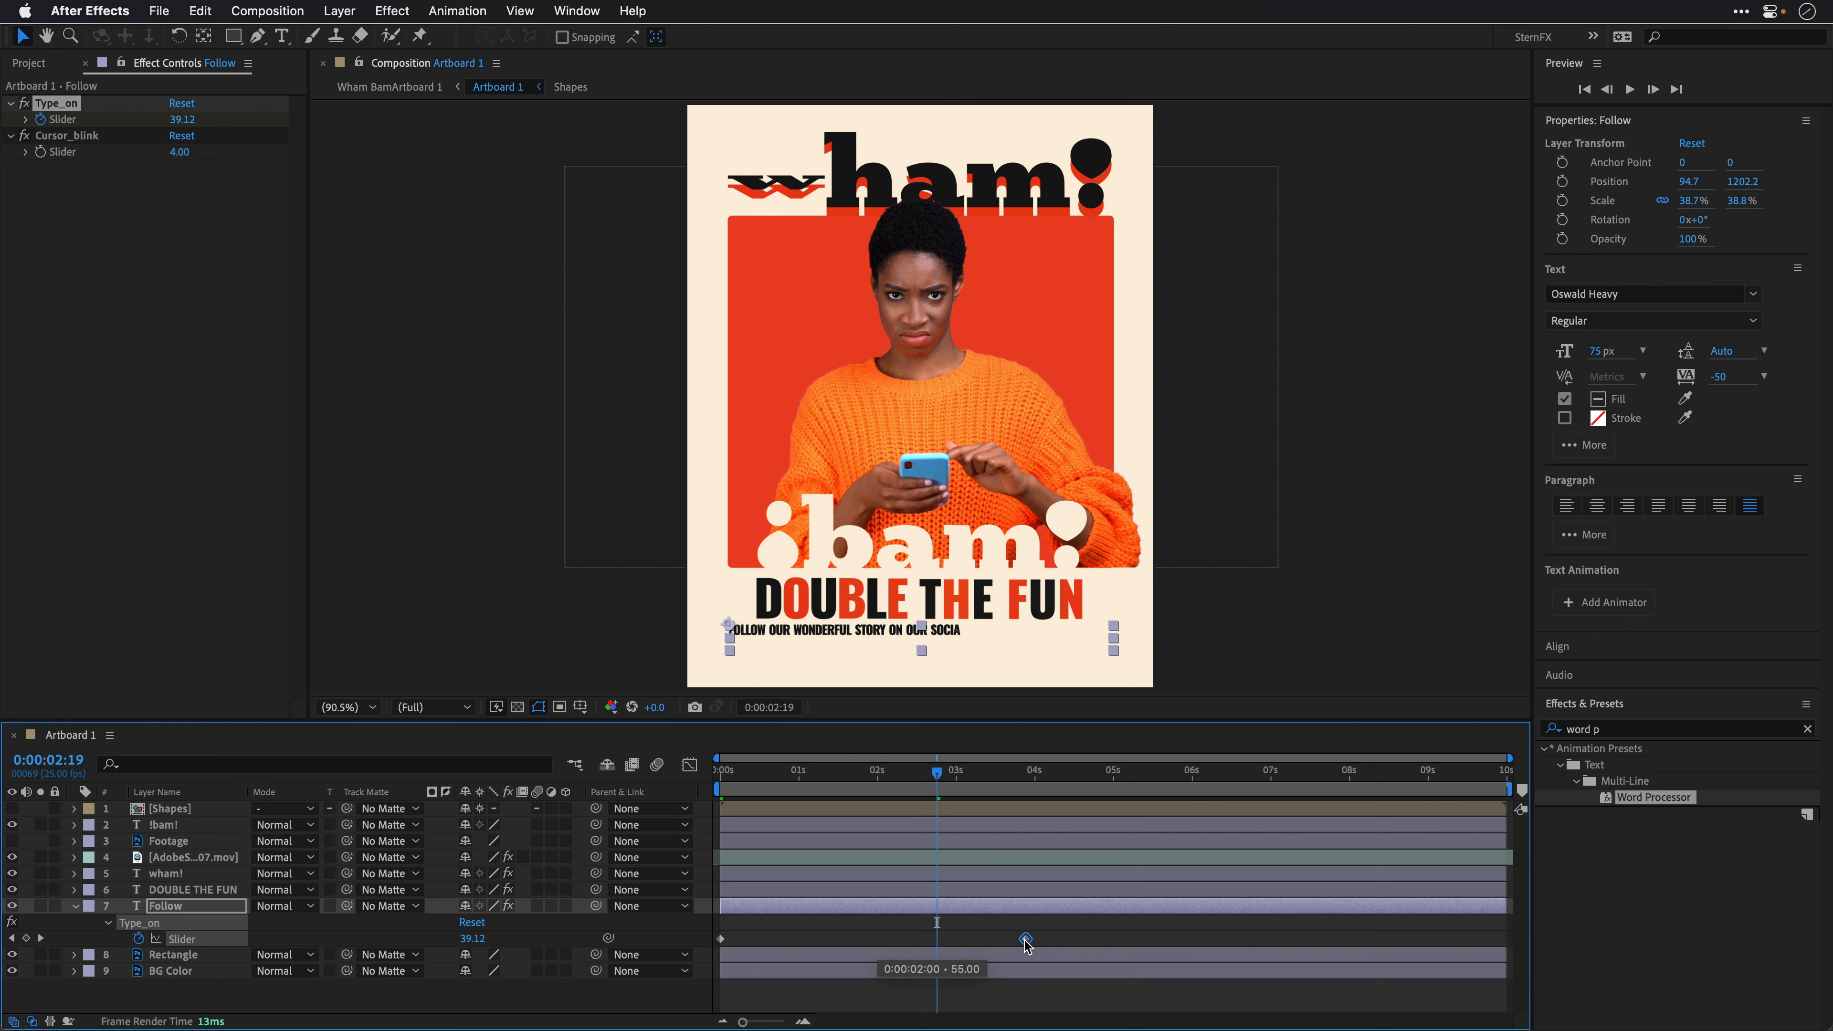
drag(1028, 946, 1042, 944)
click(1037, 778)
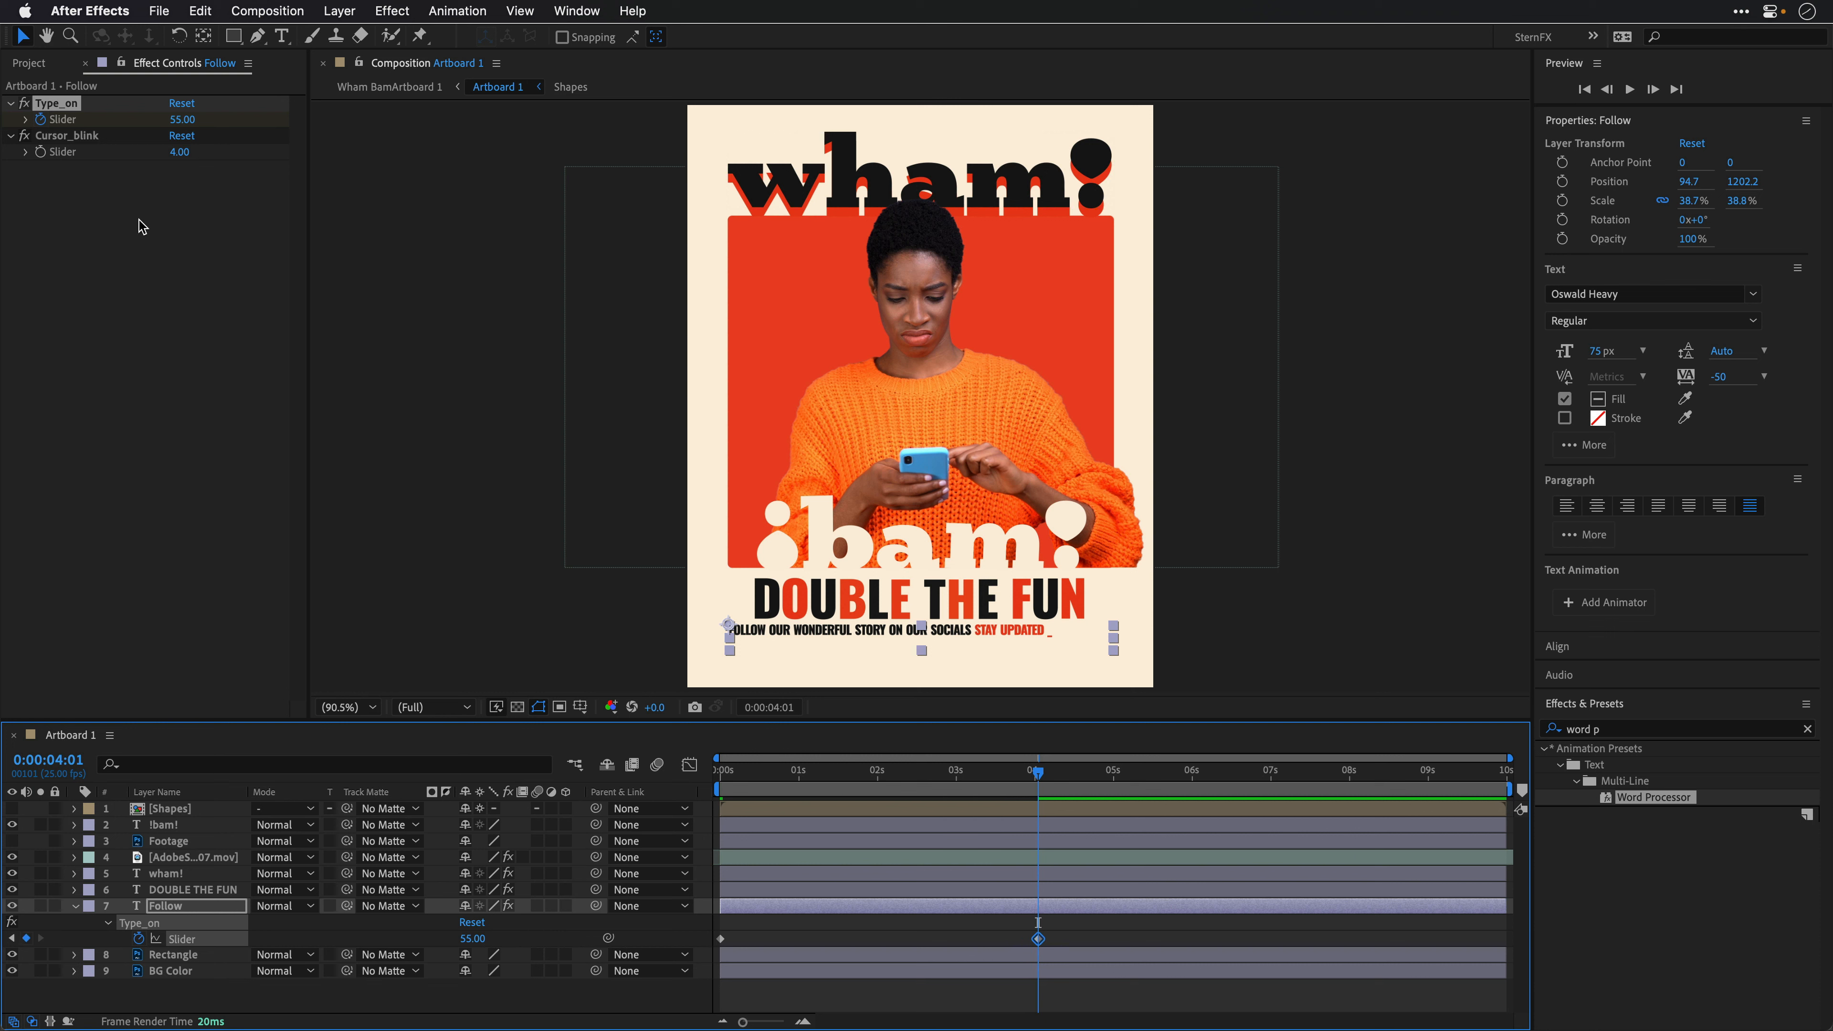
drag(180, 124, 256, 127)
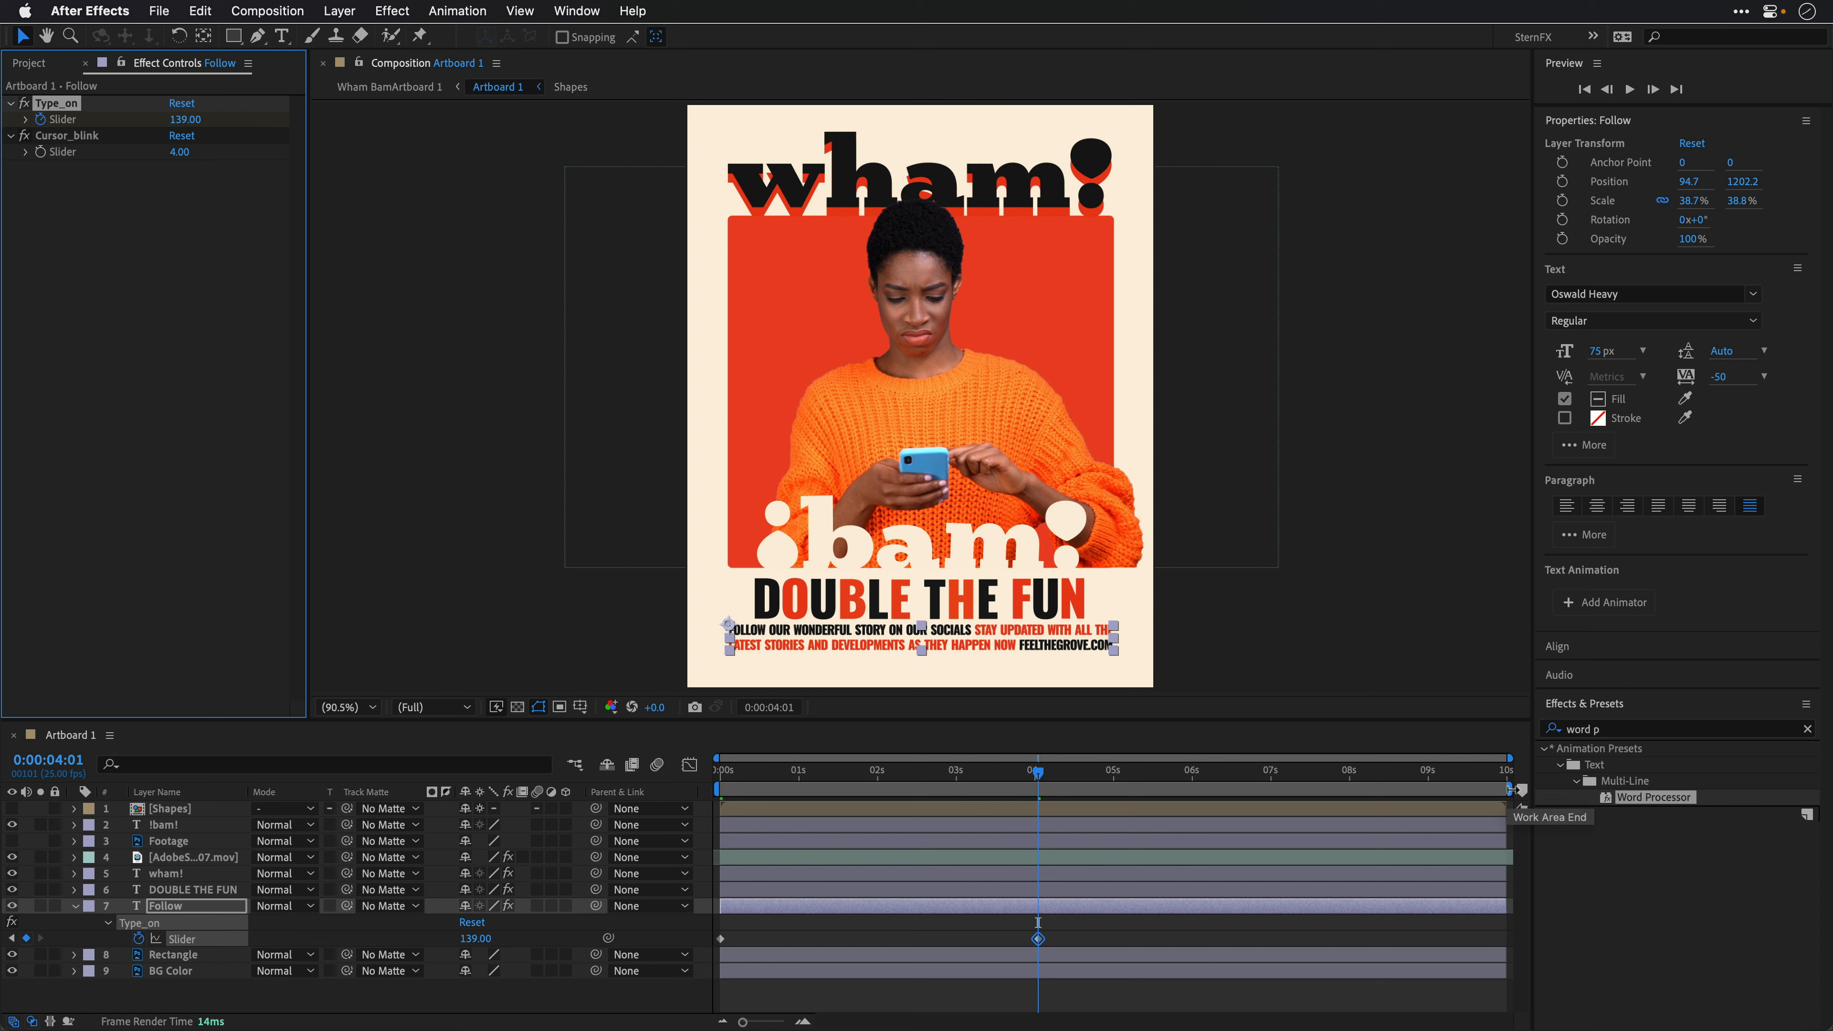
Step: Shorten the work area to end at 5 seconds and trim the composition to it
drag(1508, 789, 1129, 820)
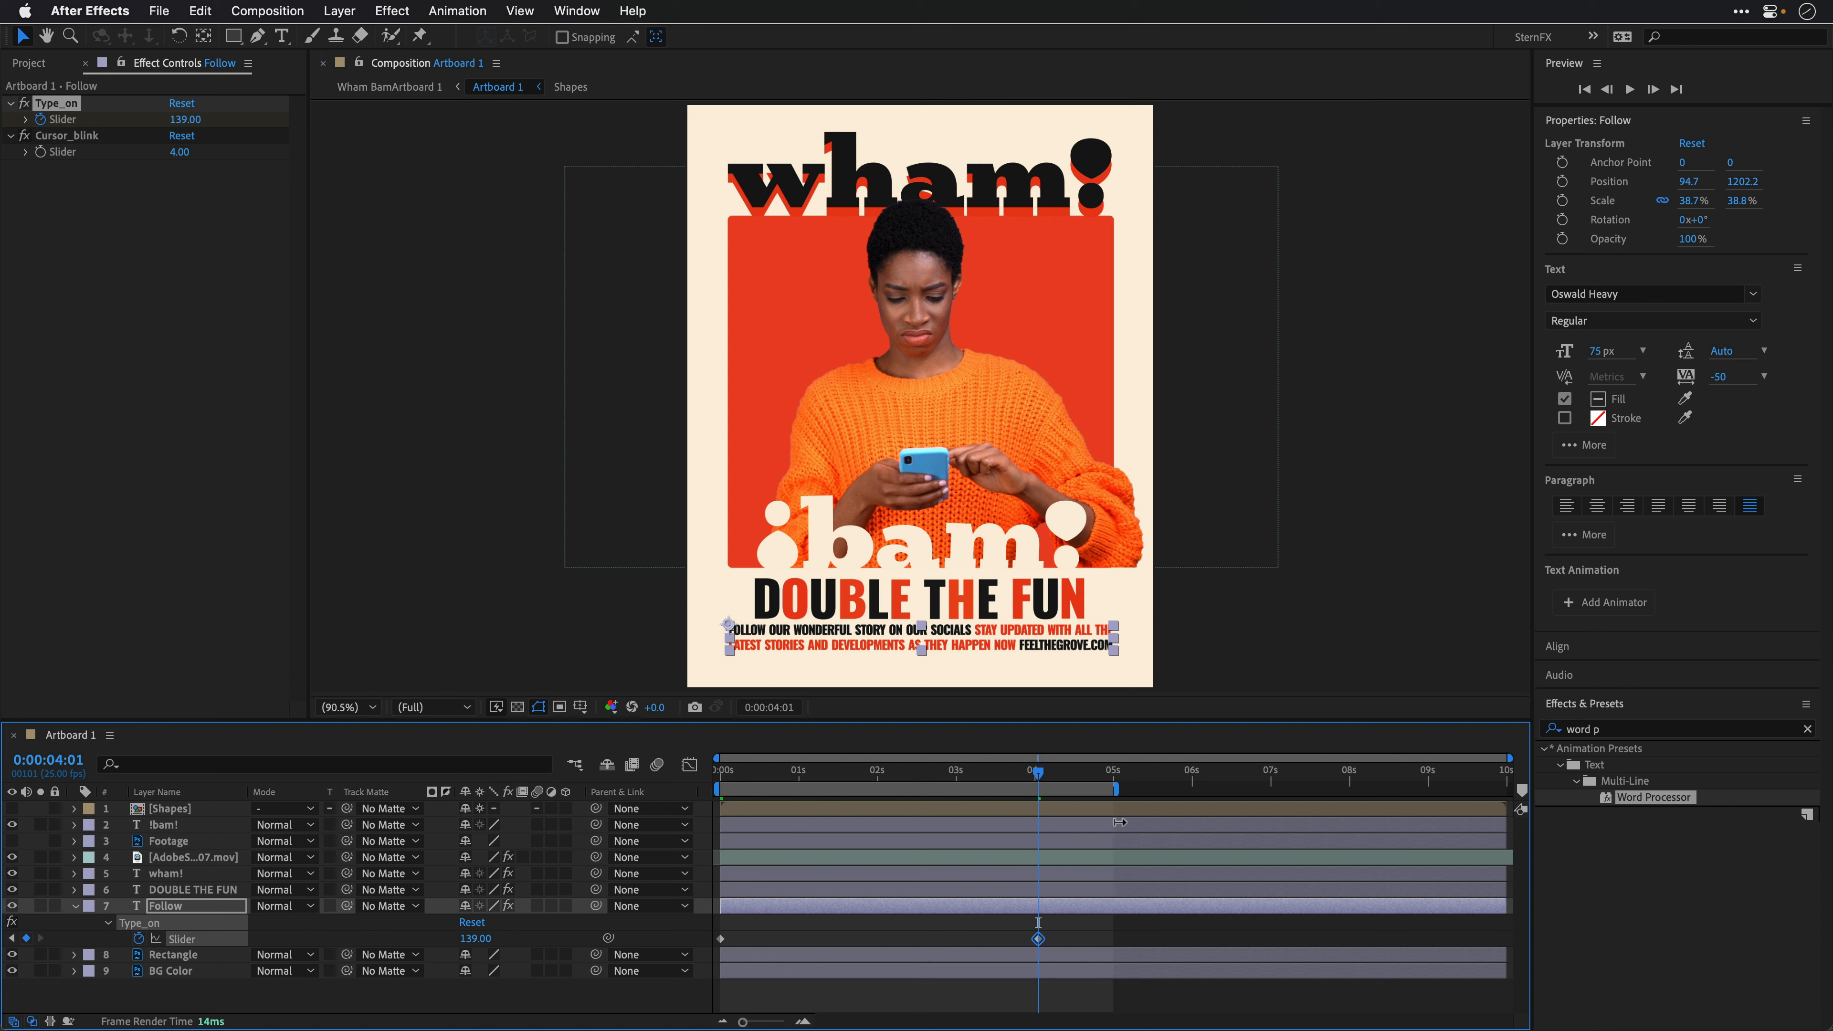
right_click(880, 788)
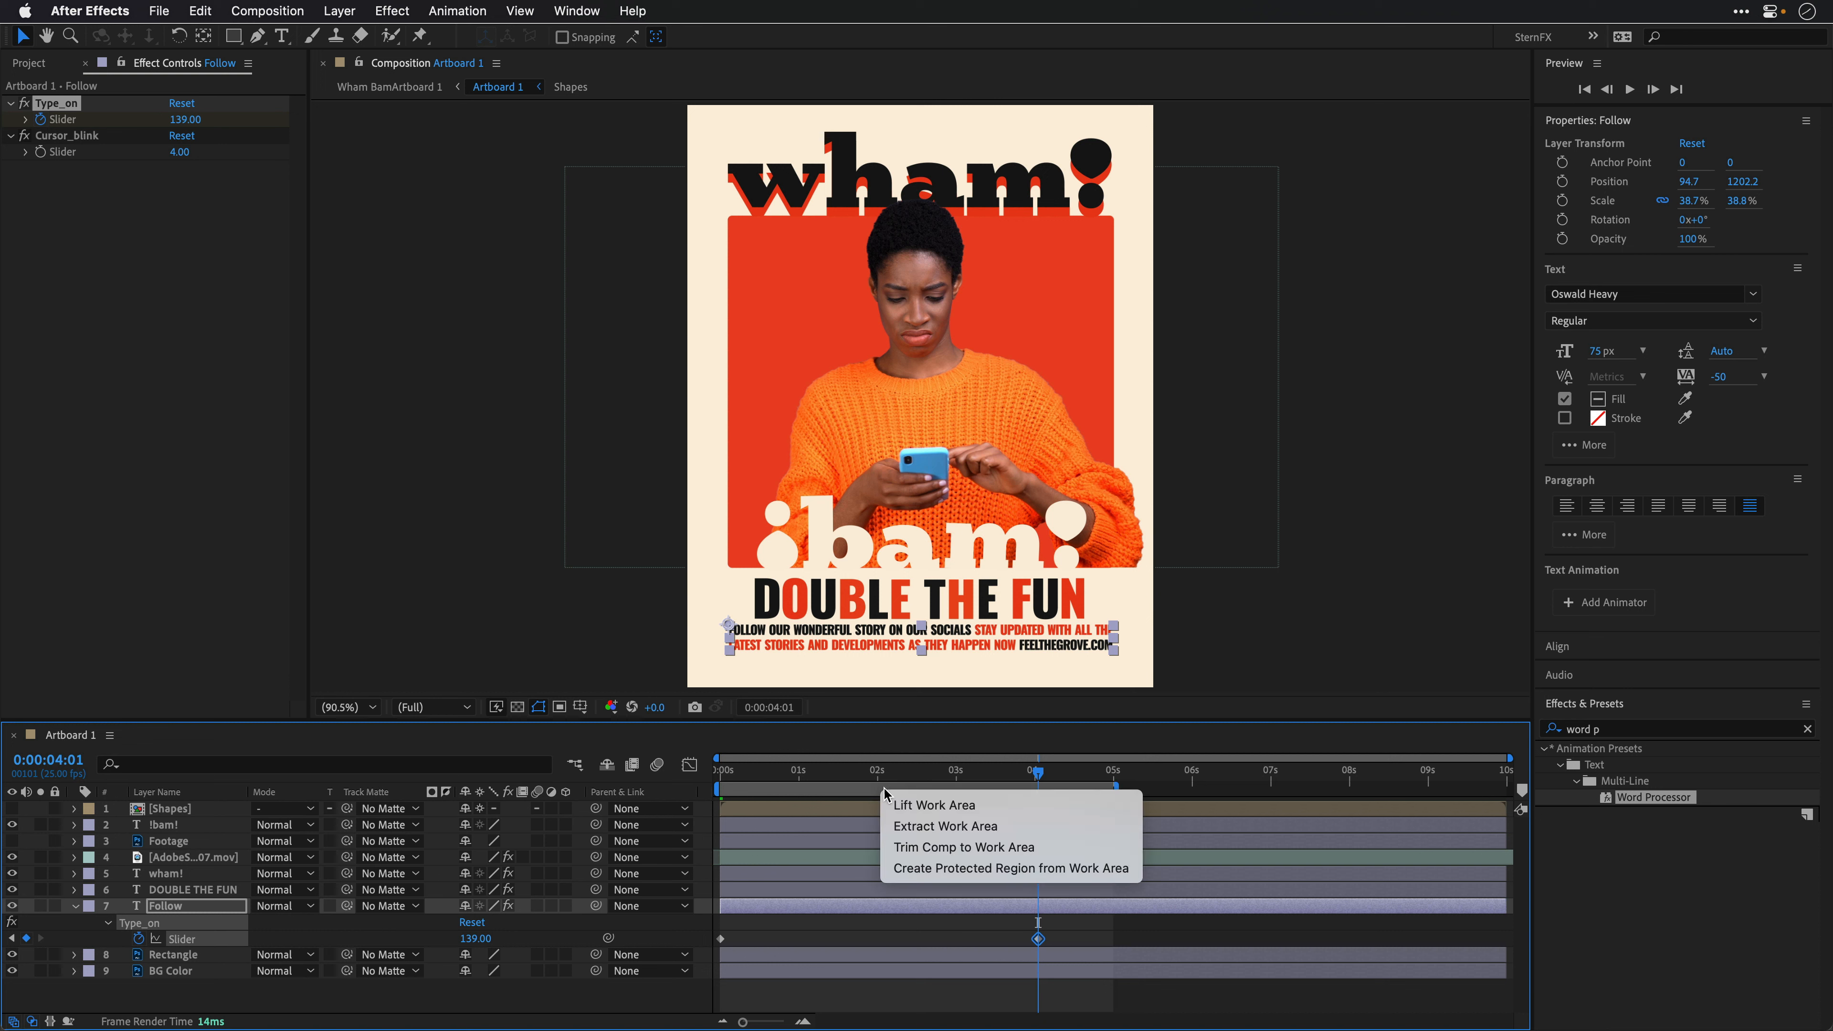
click(906, 848)
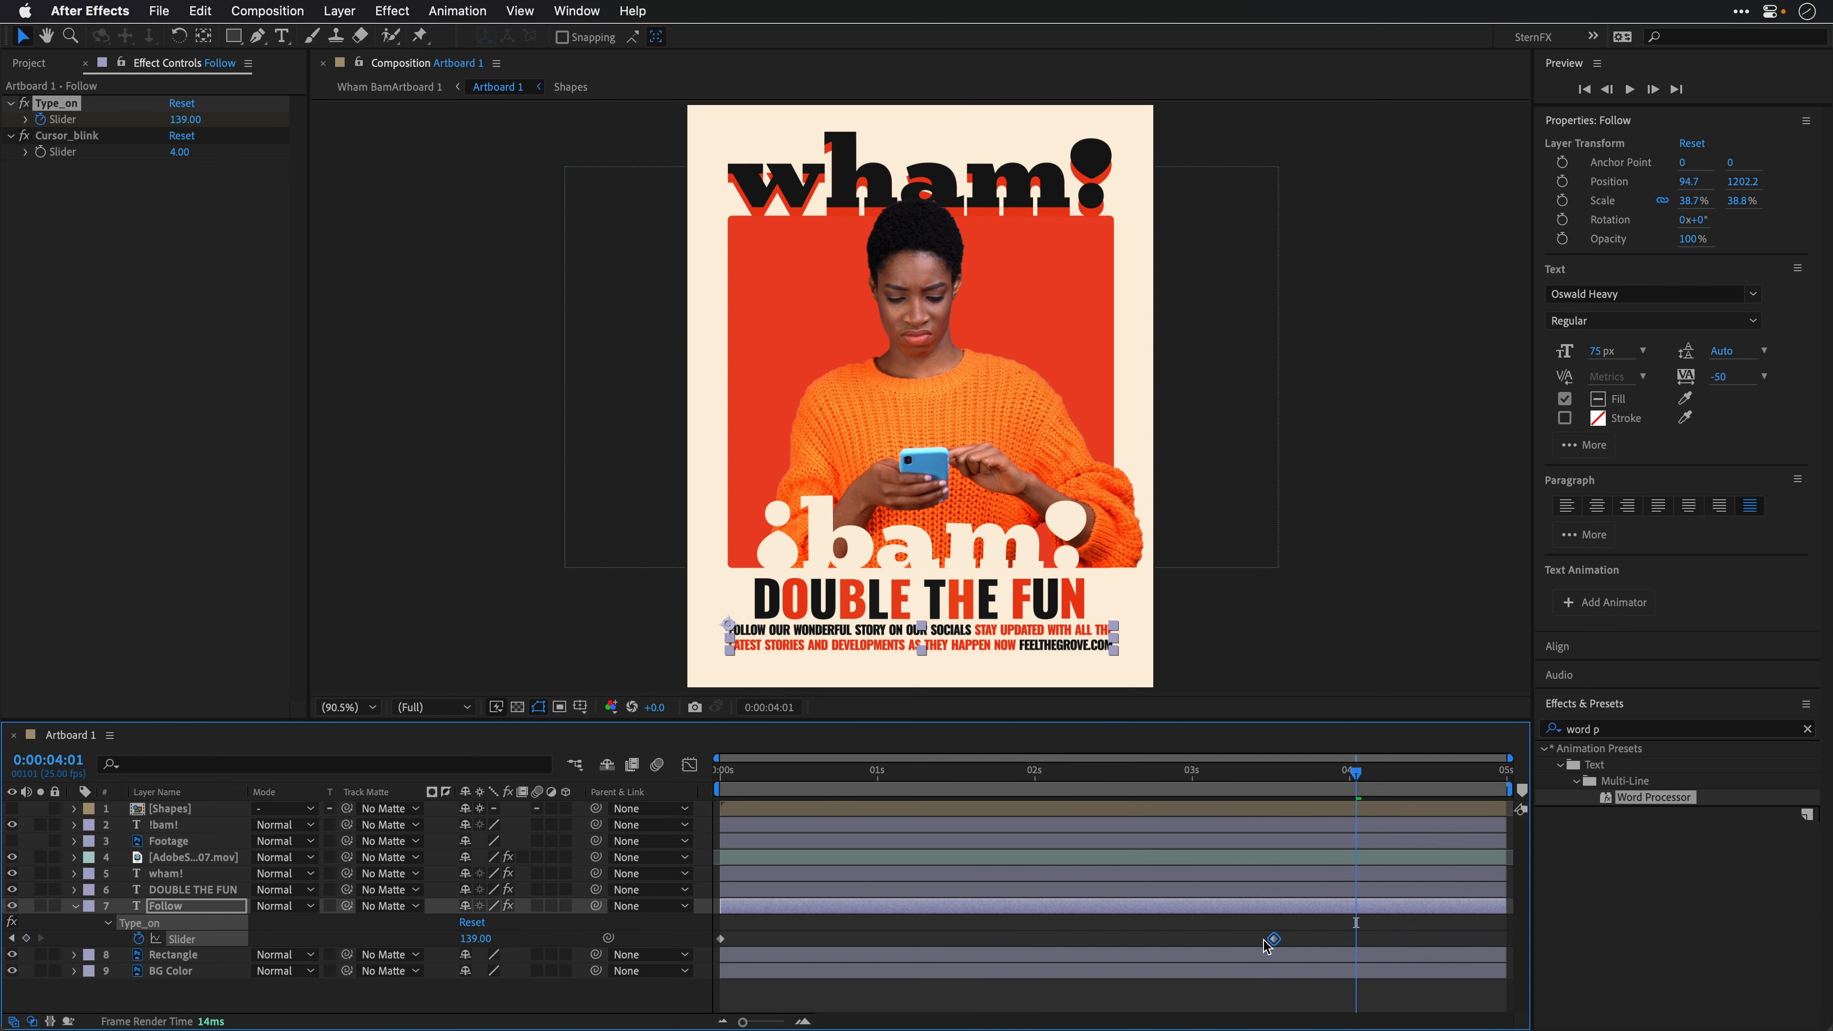
Step: Move the Follow layer's last Type_on keyframe to about 3 seconds, collapse the layer, and preview the poster from the start in a maximized viewer
drag(1184, 948, 1191, 949)
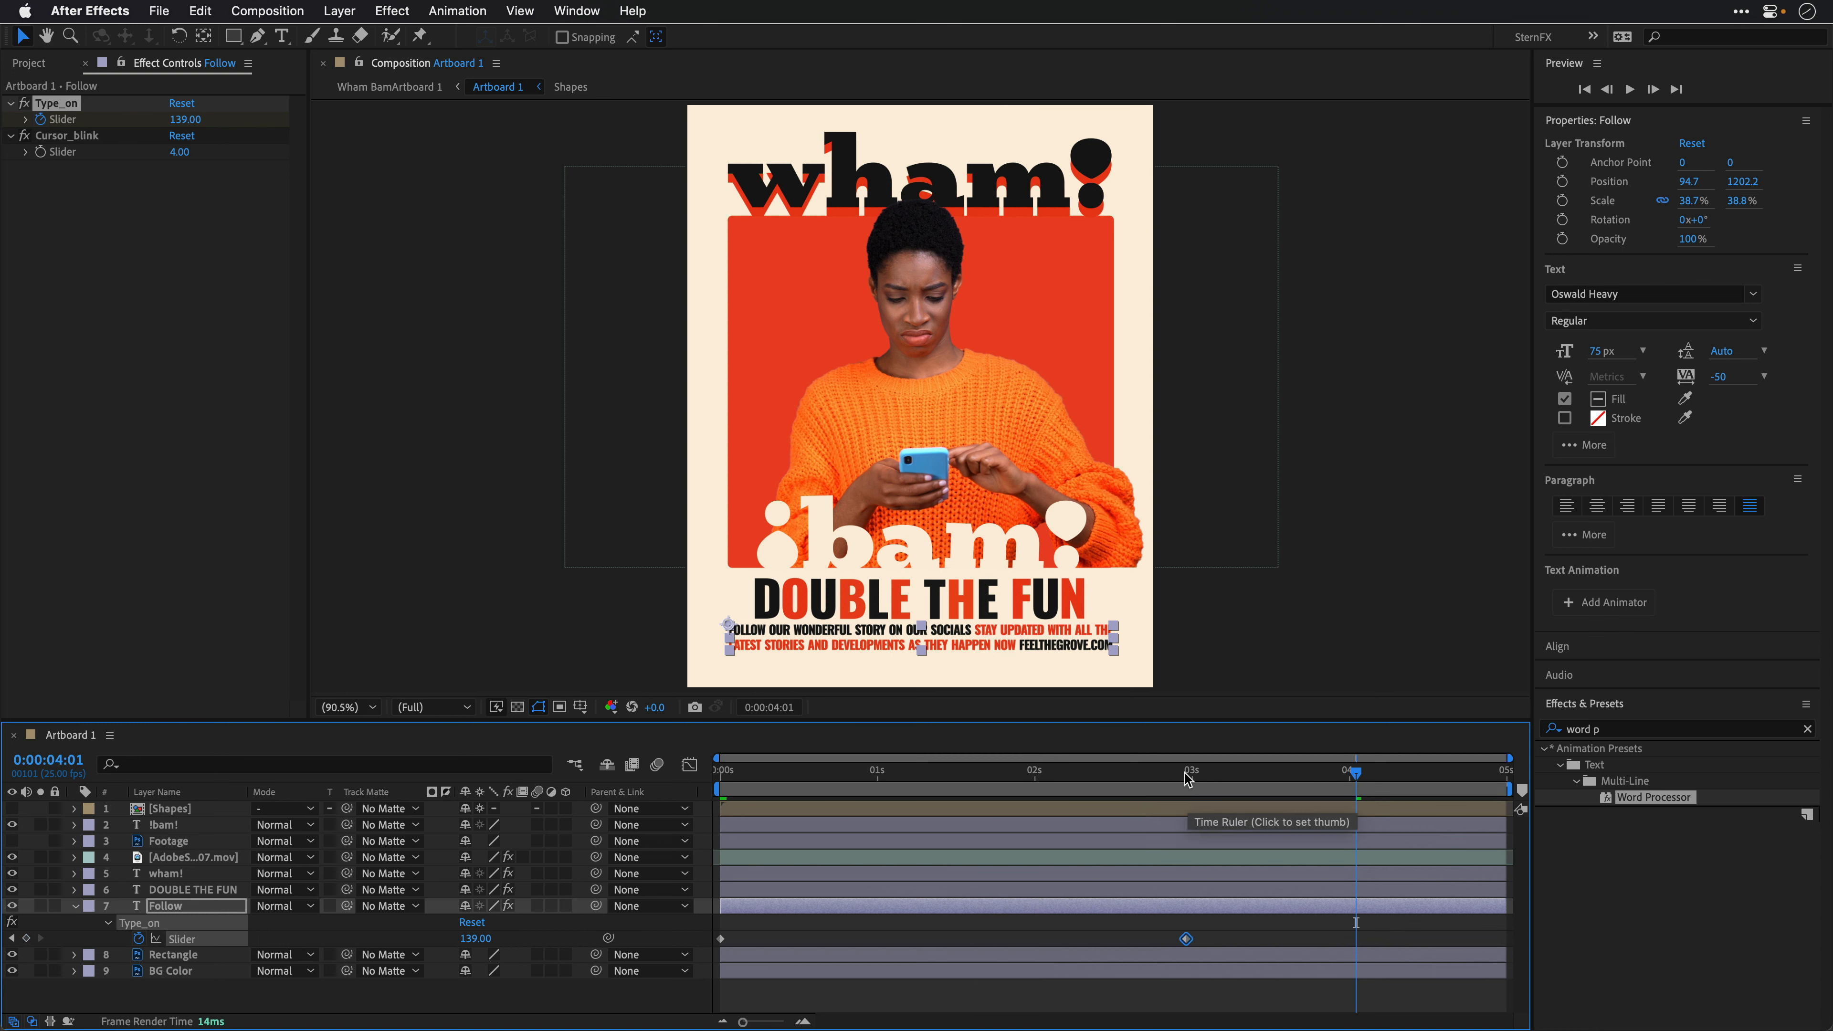
key(Home)
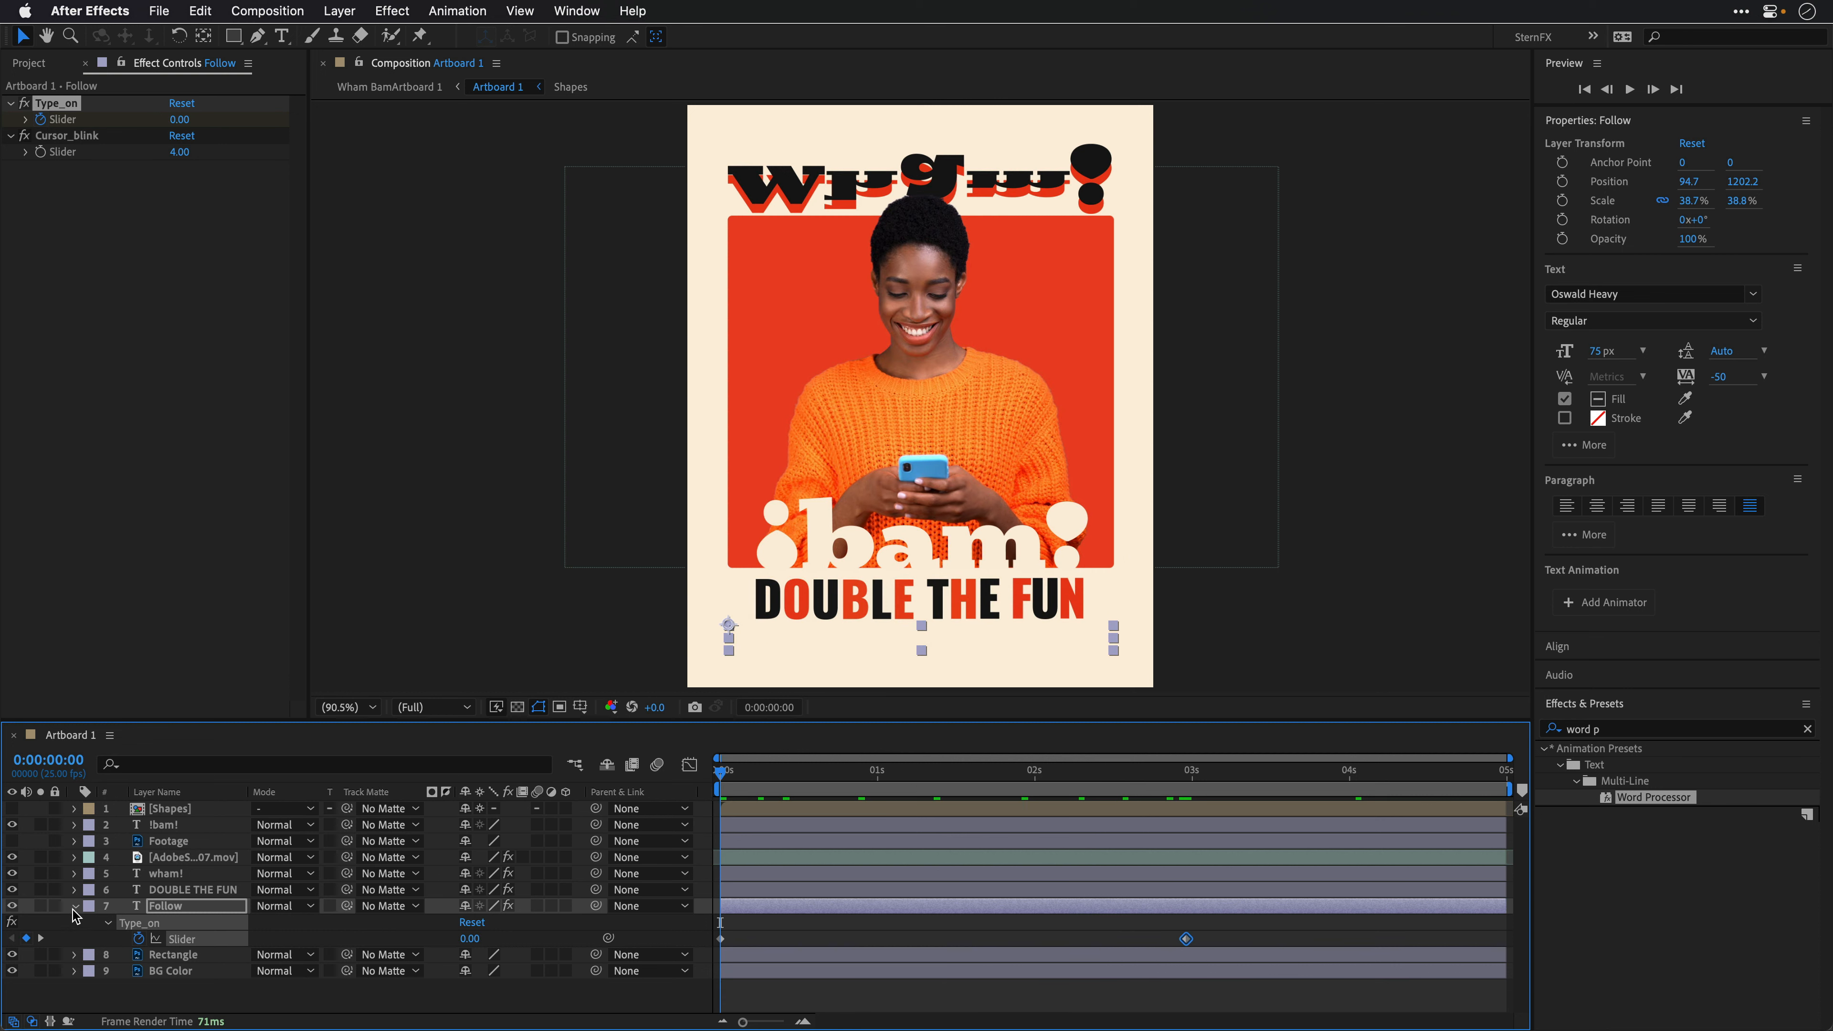
click(74, 907)
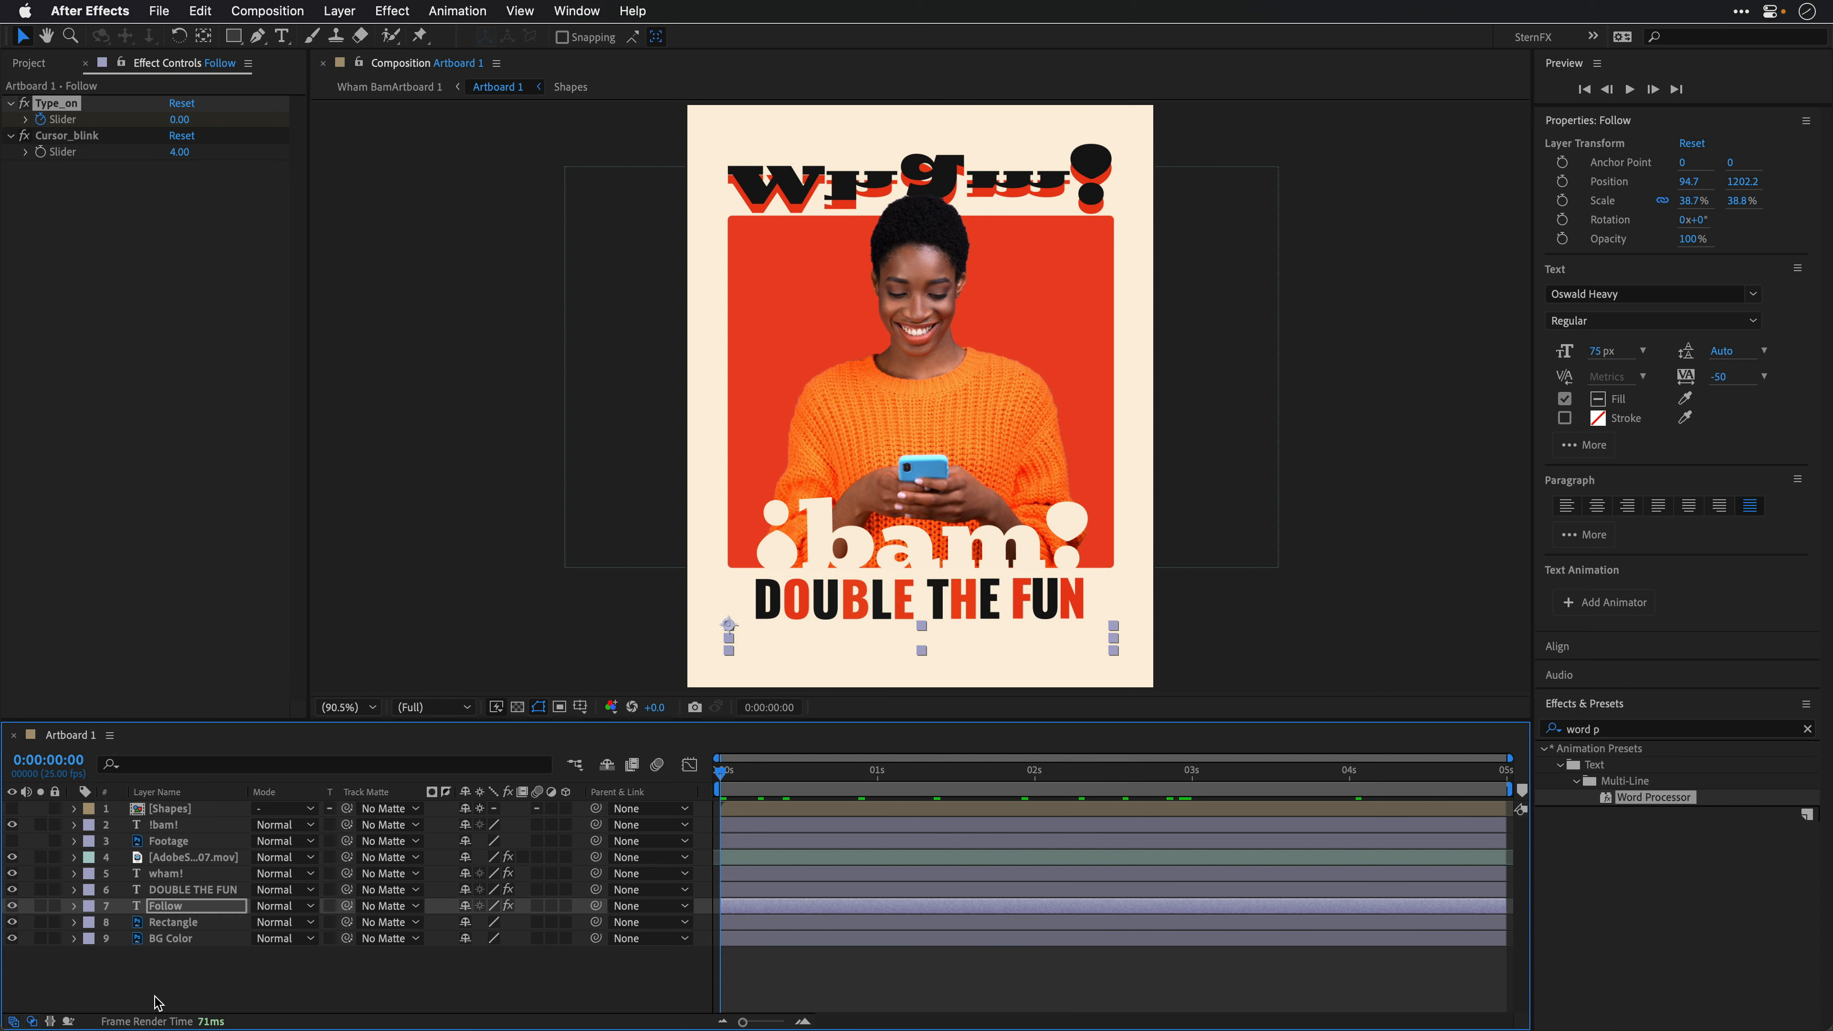
key(space)
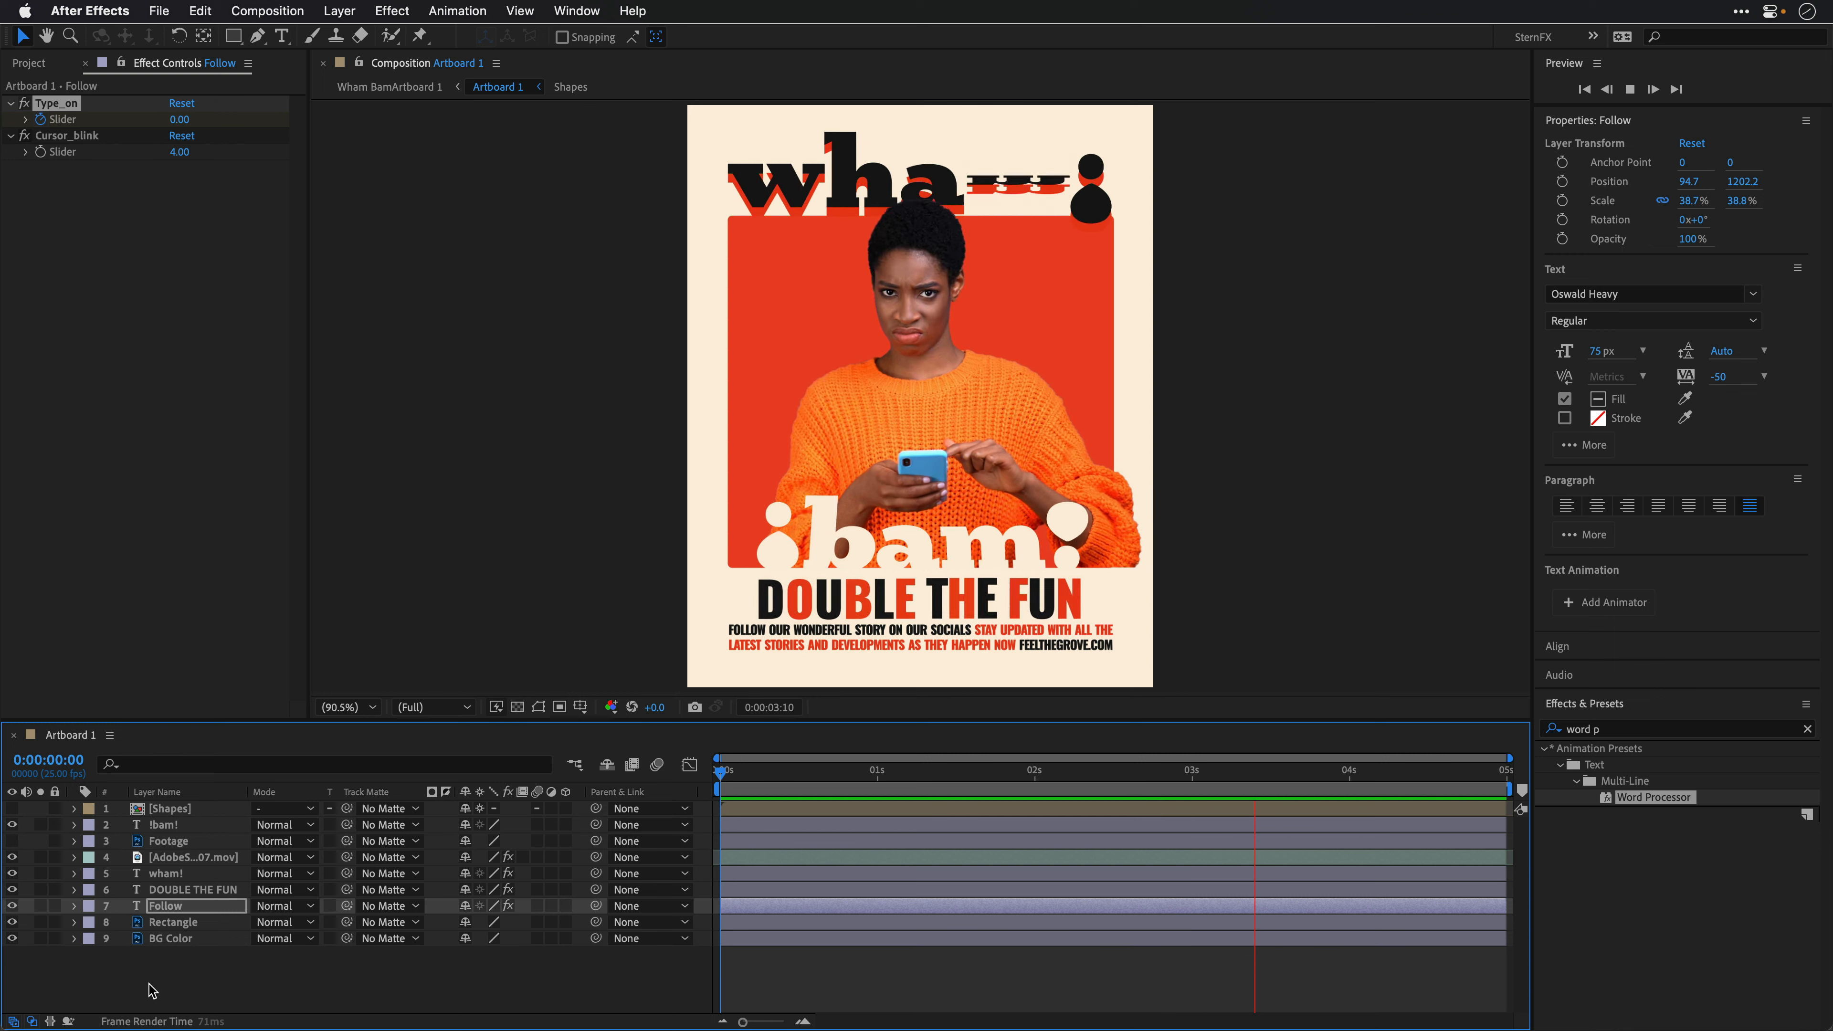
key(grave)
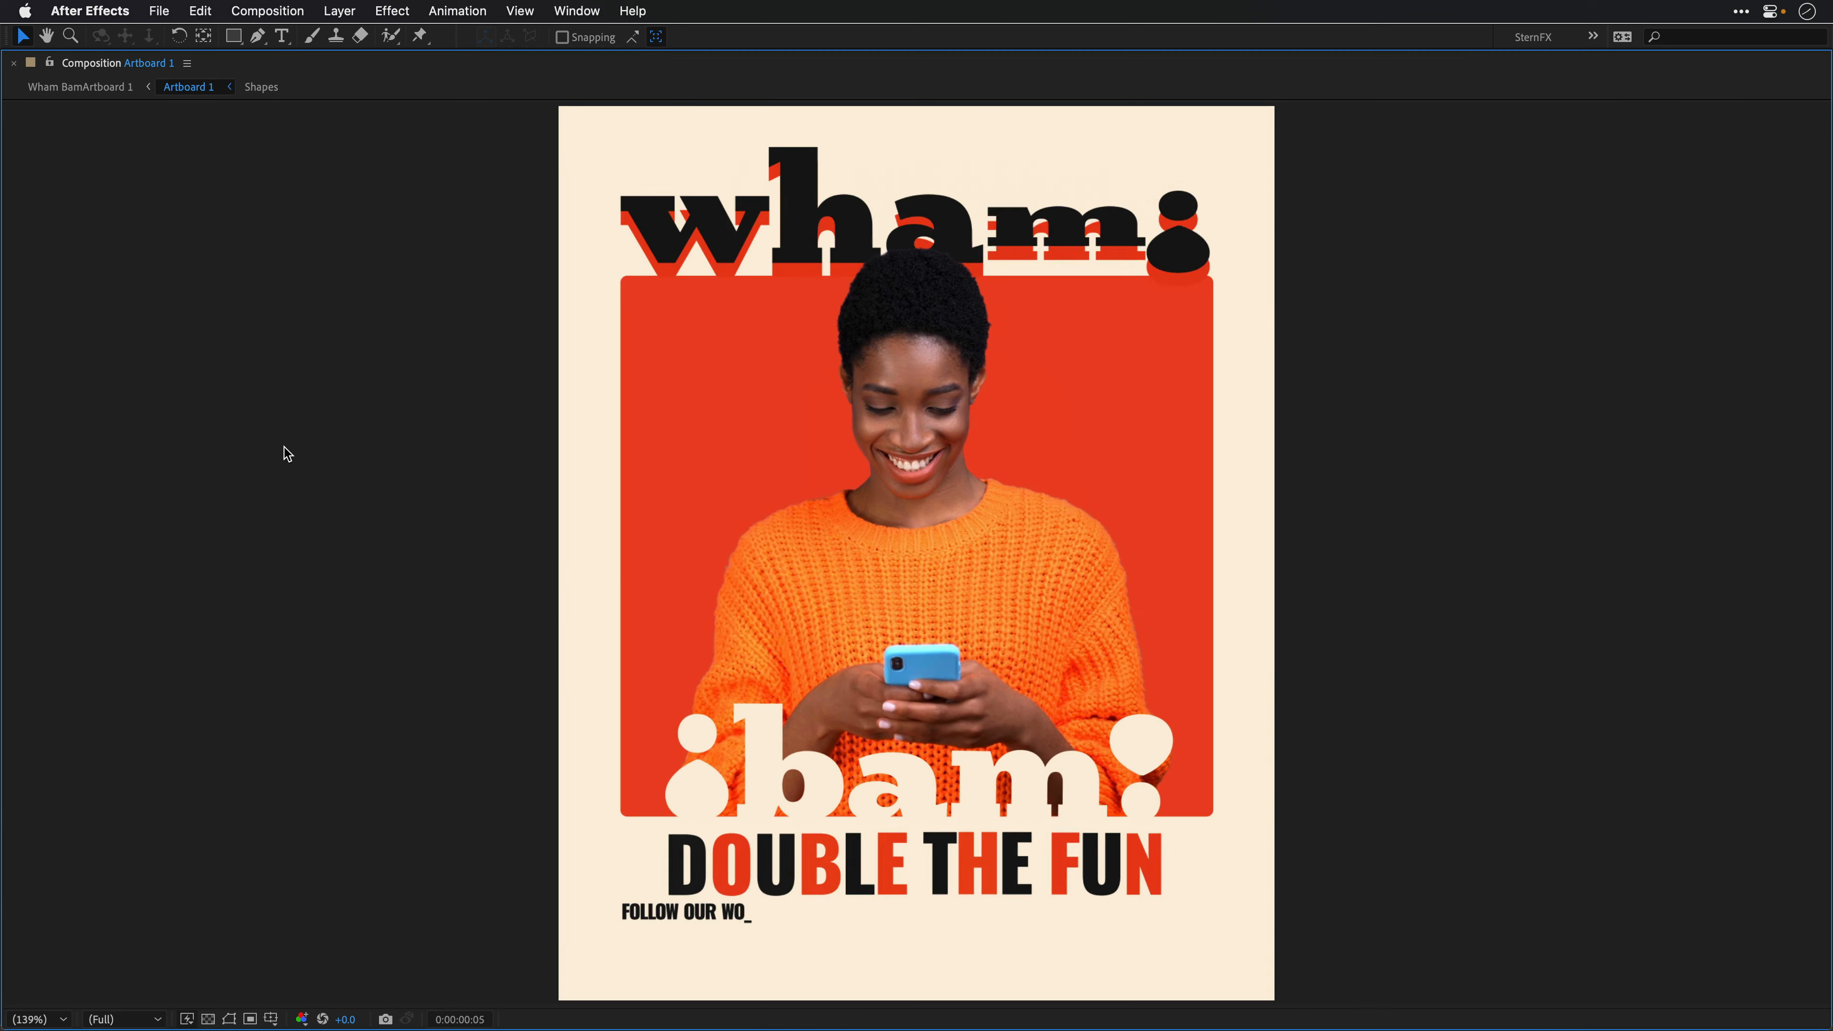